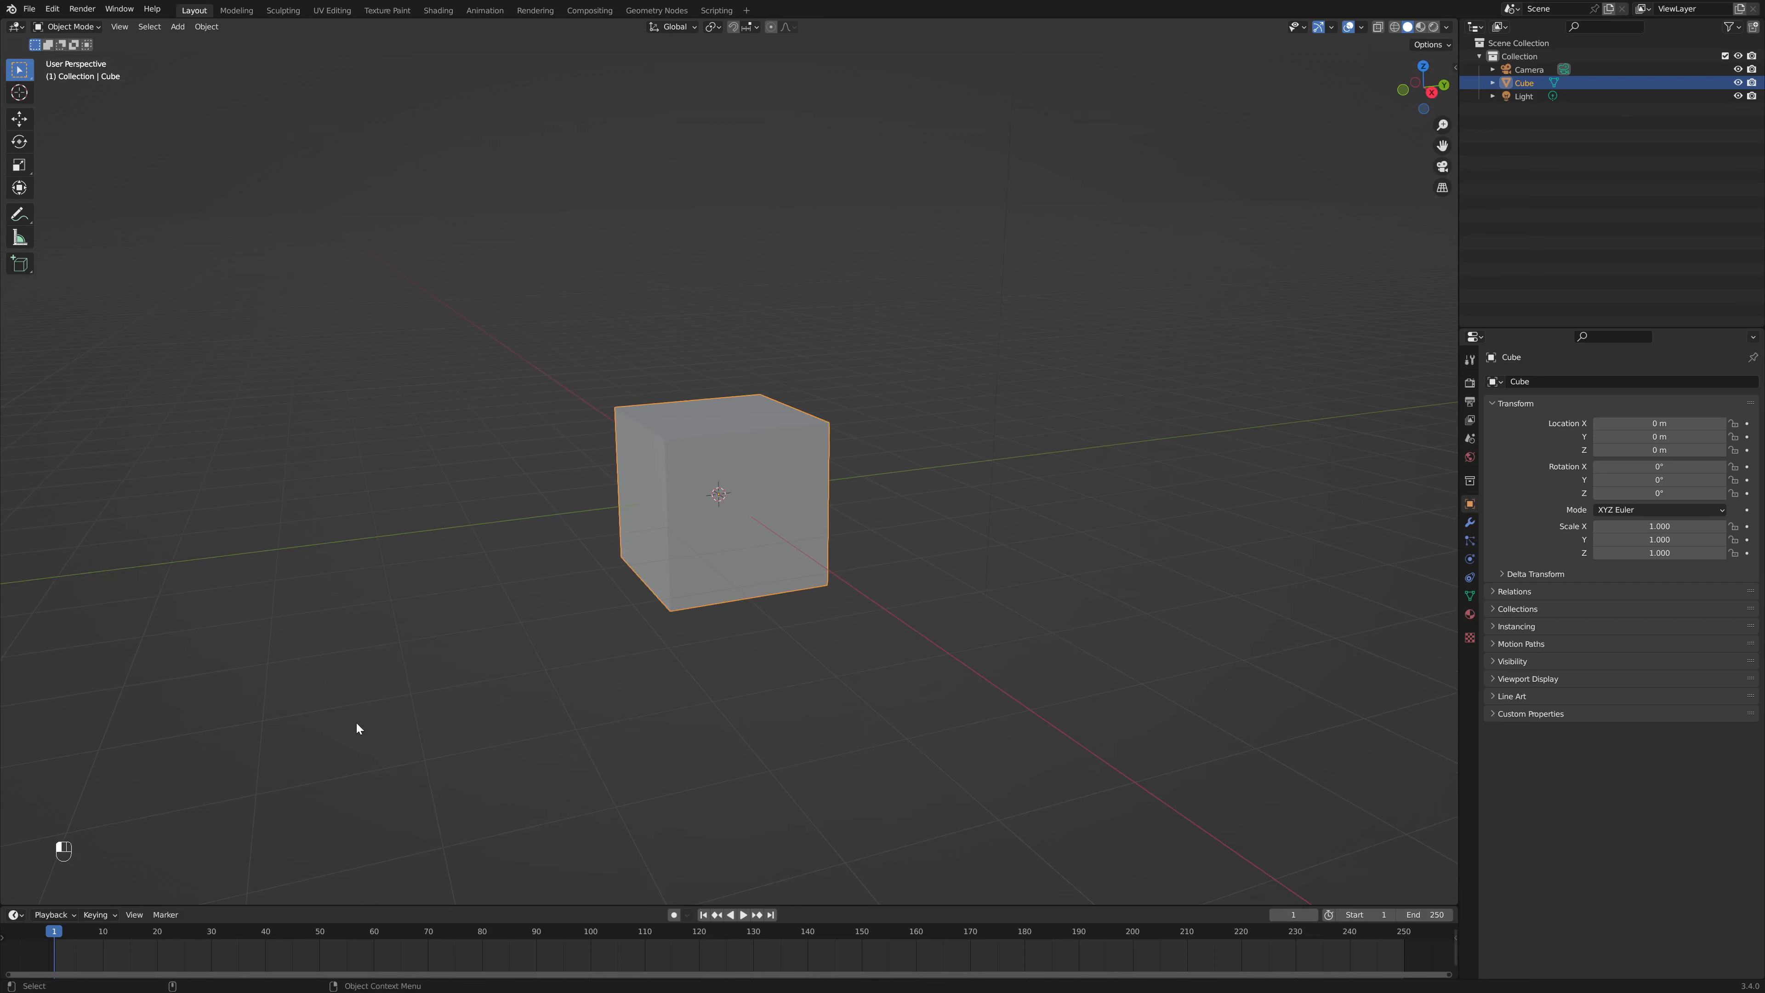
Step: Split the 3D viewport horizontally, make the lower area a Geometry Node Editor and enlarge it to about half the window height
drag(5, 901, 550, 525)
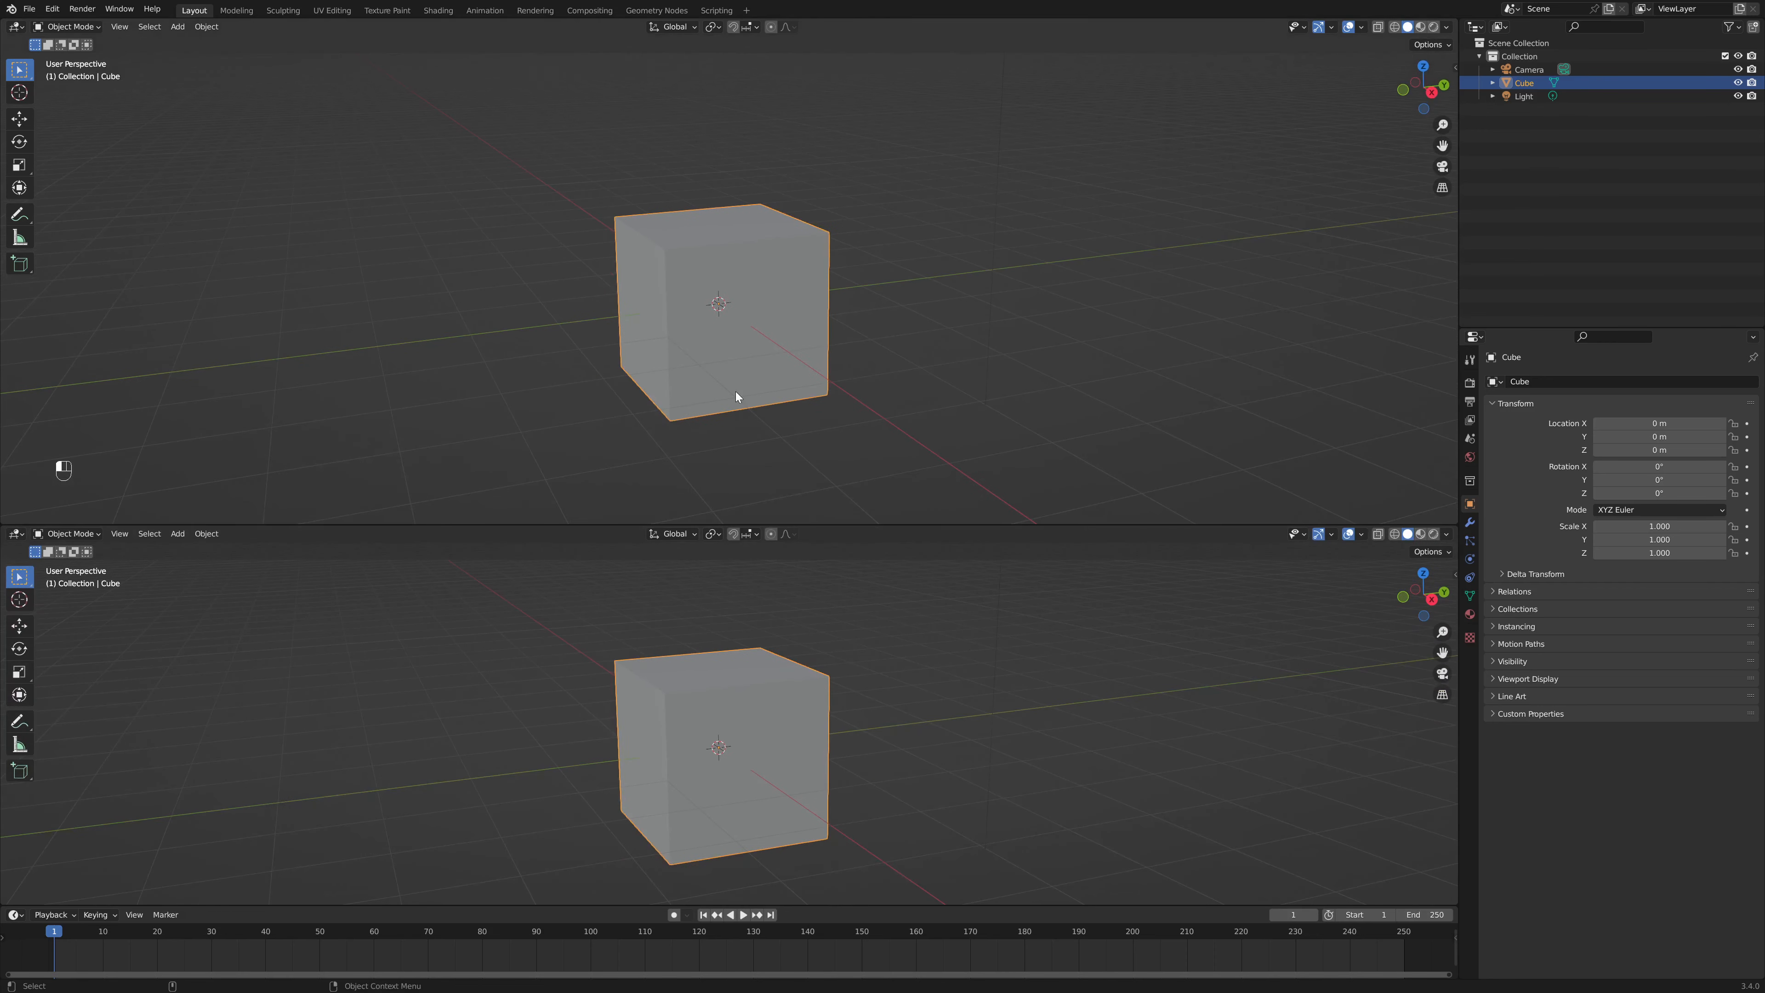
click(17, 539)
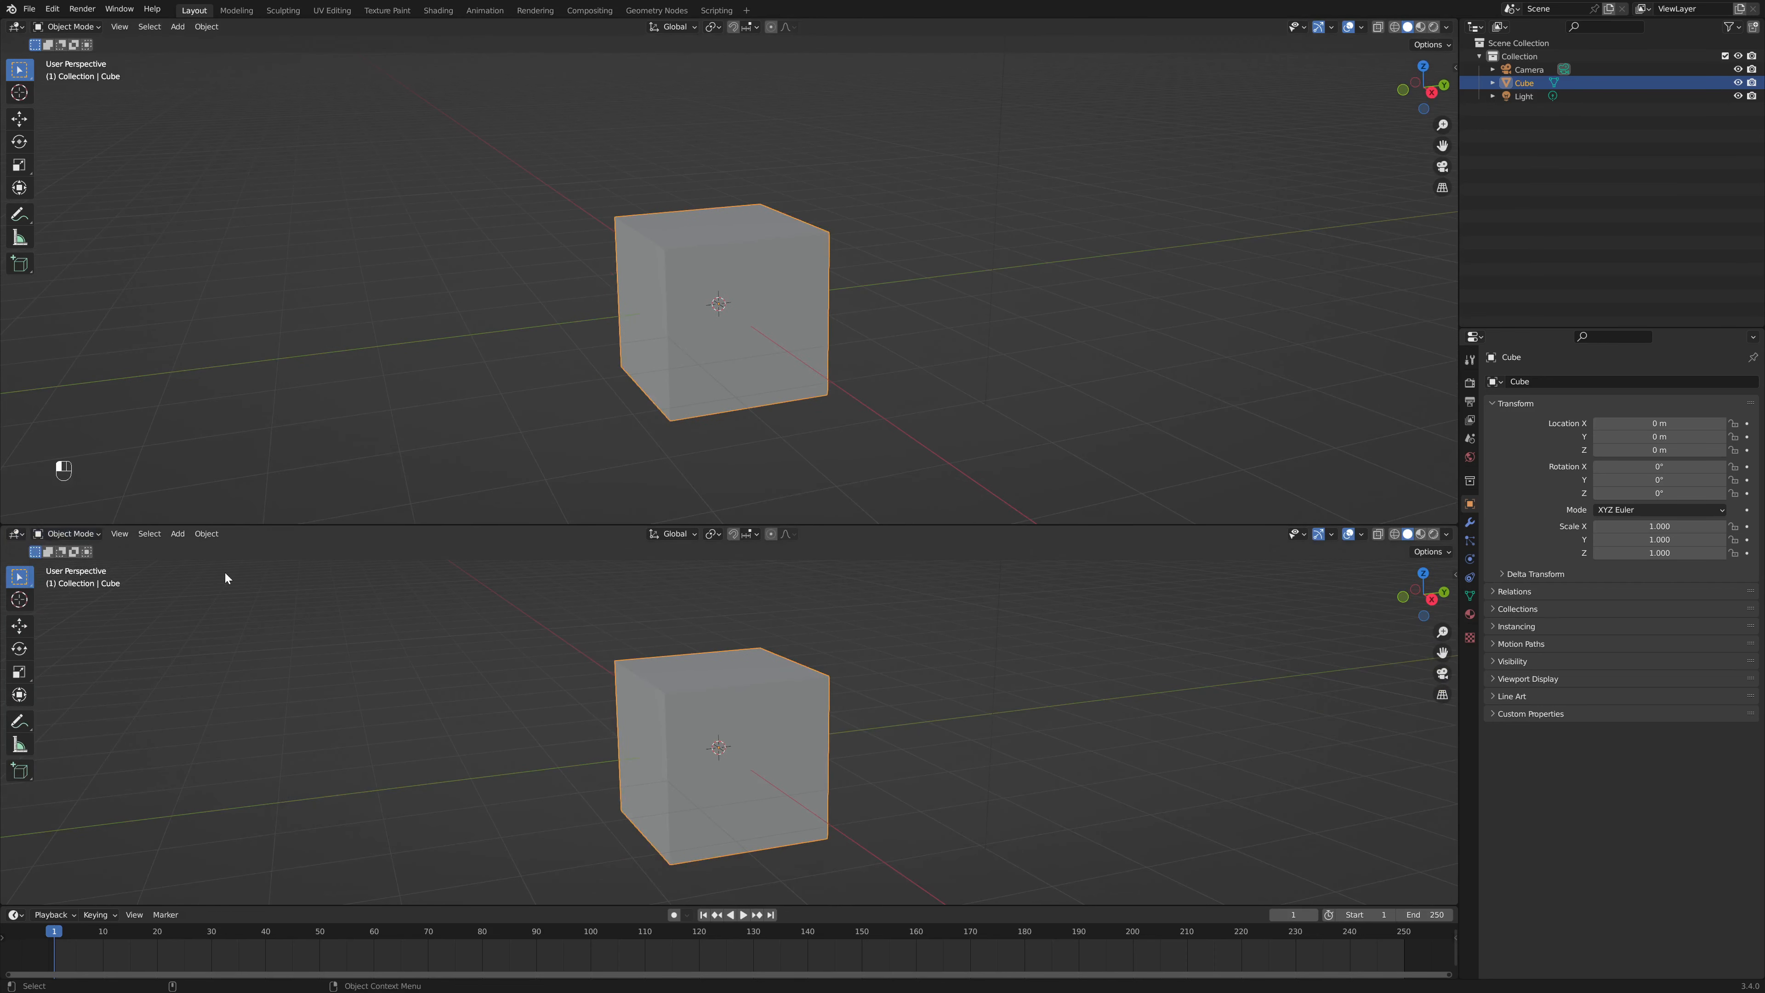
click(23, 539)
click(16, 534)
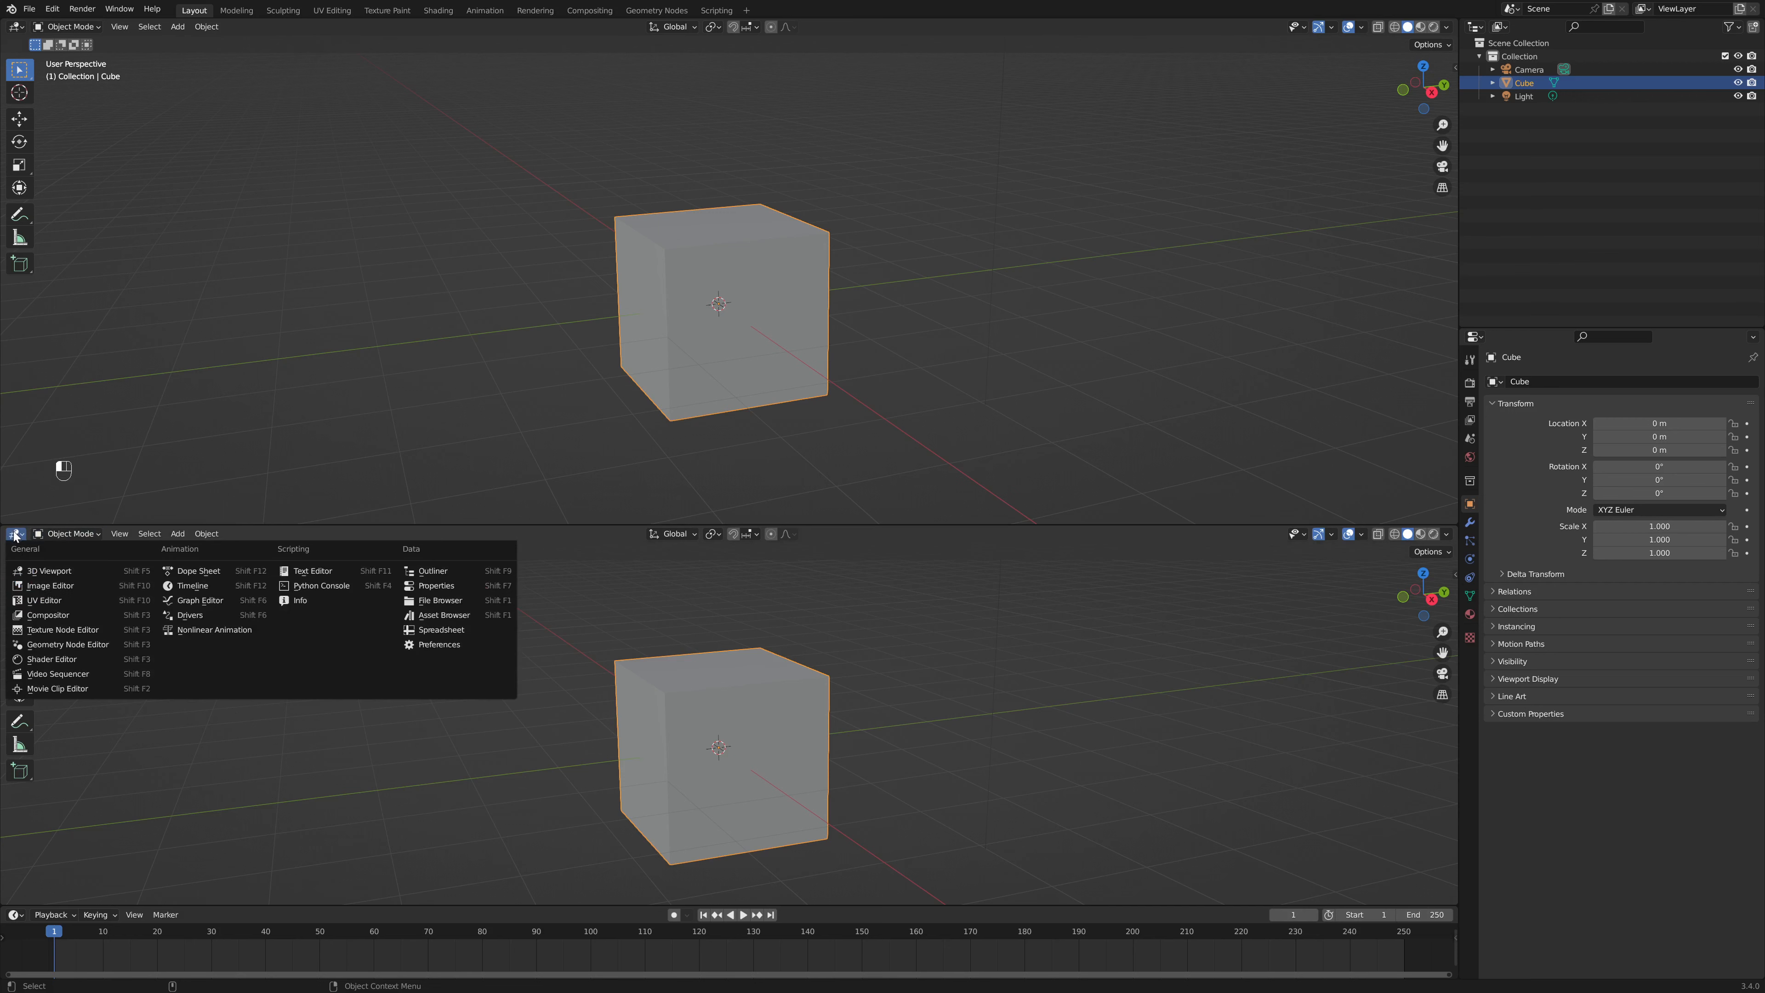
click(63, 648)
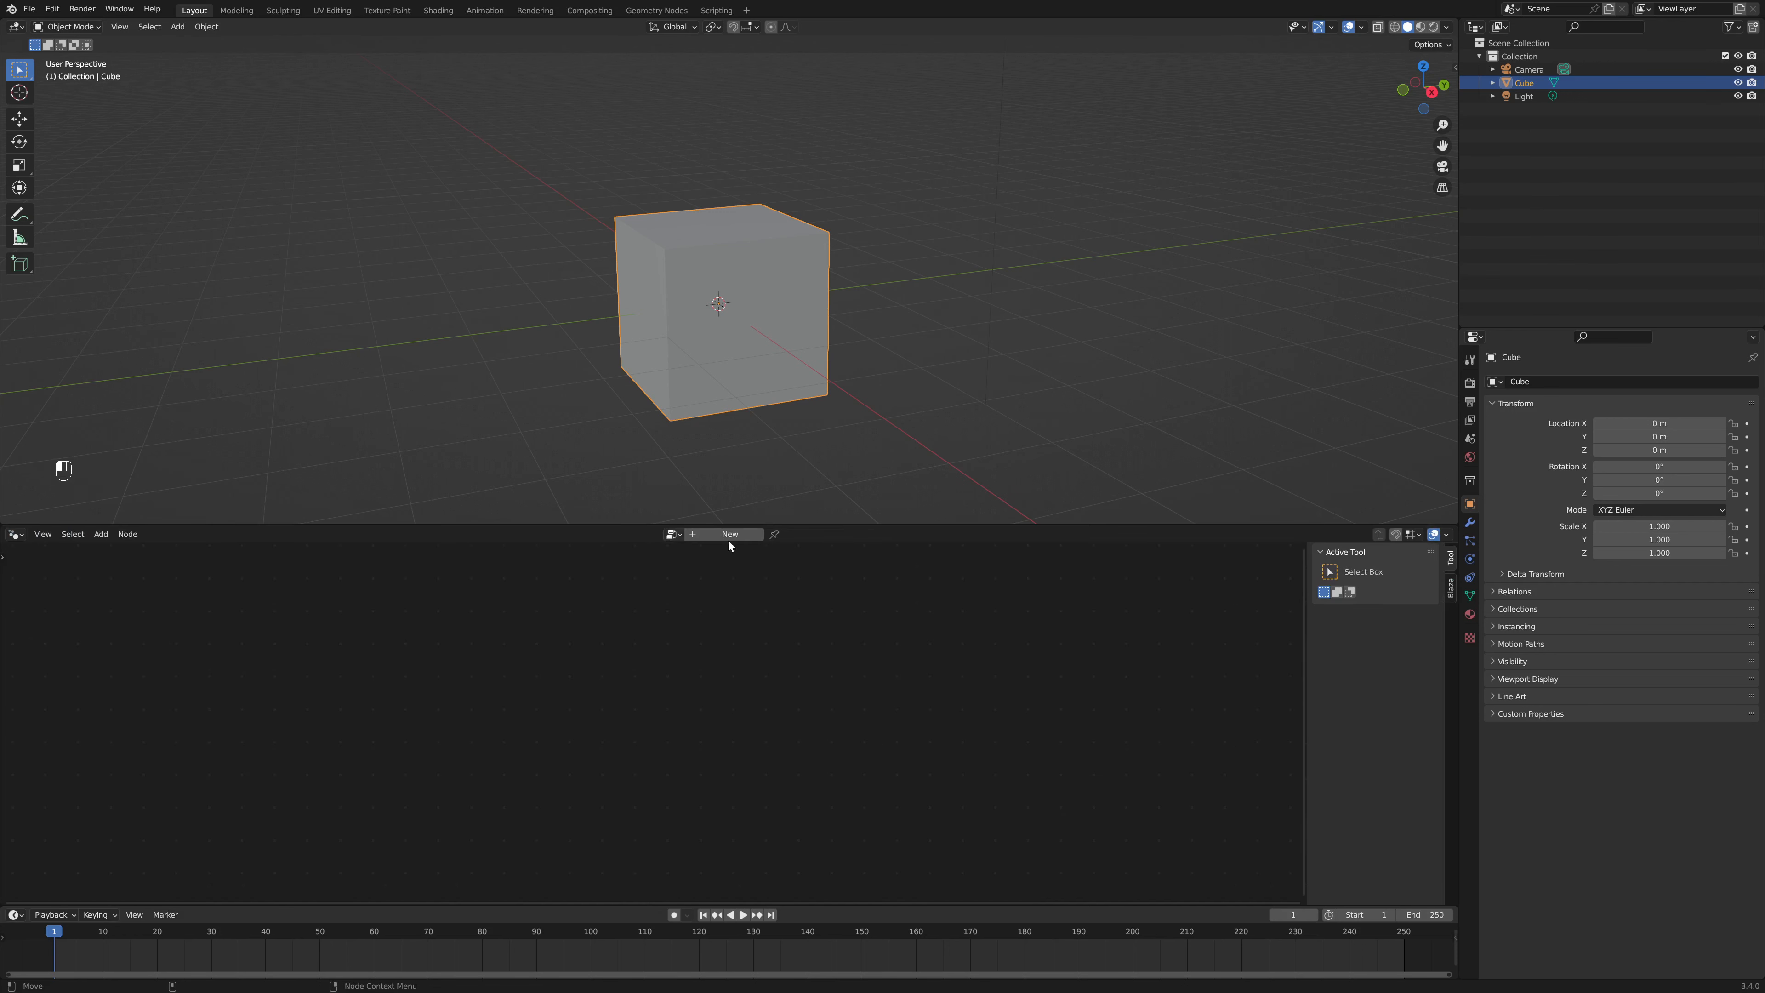
drag(822, 525, 819, 328)
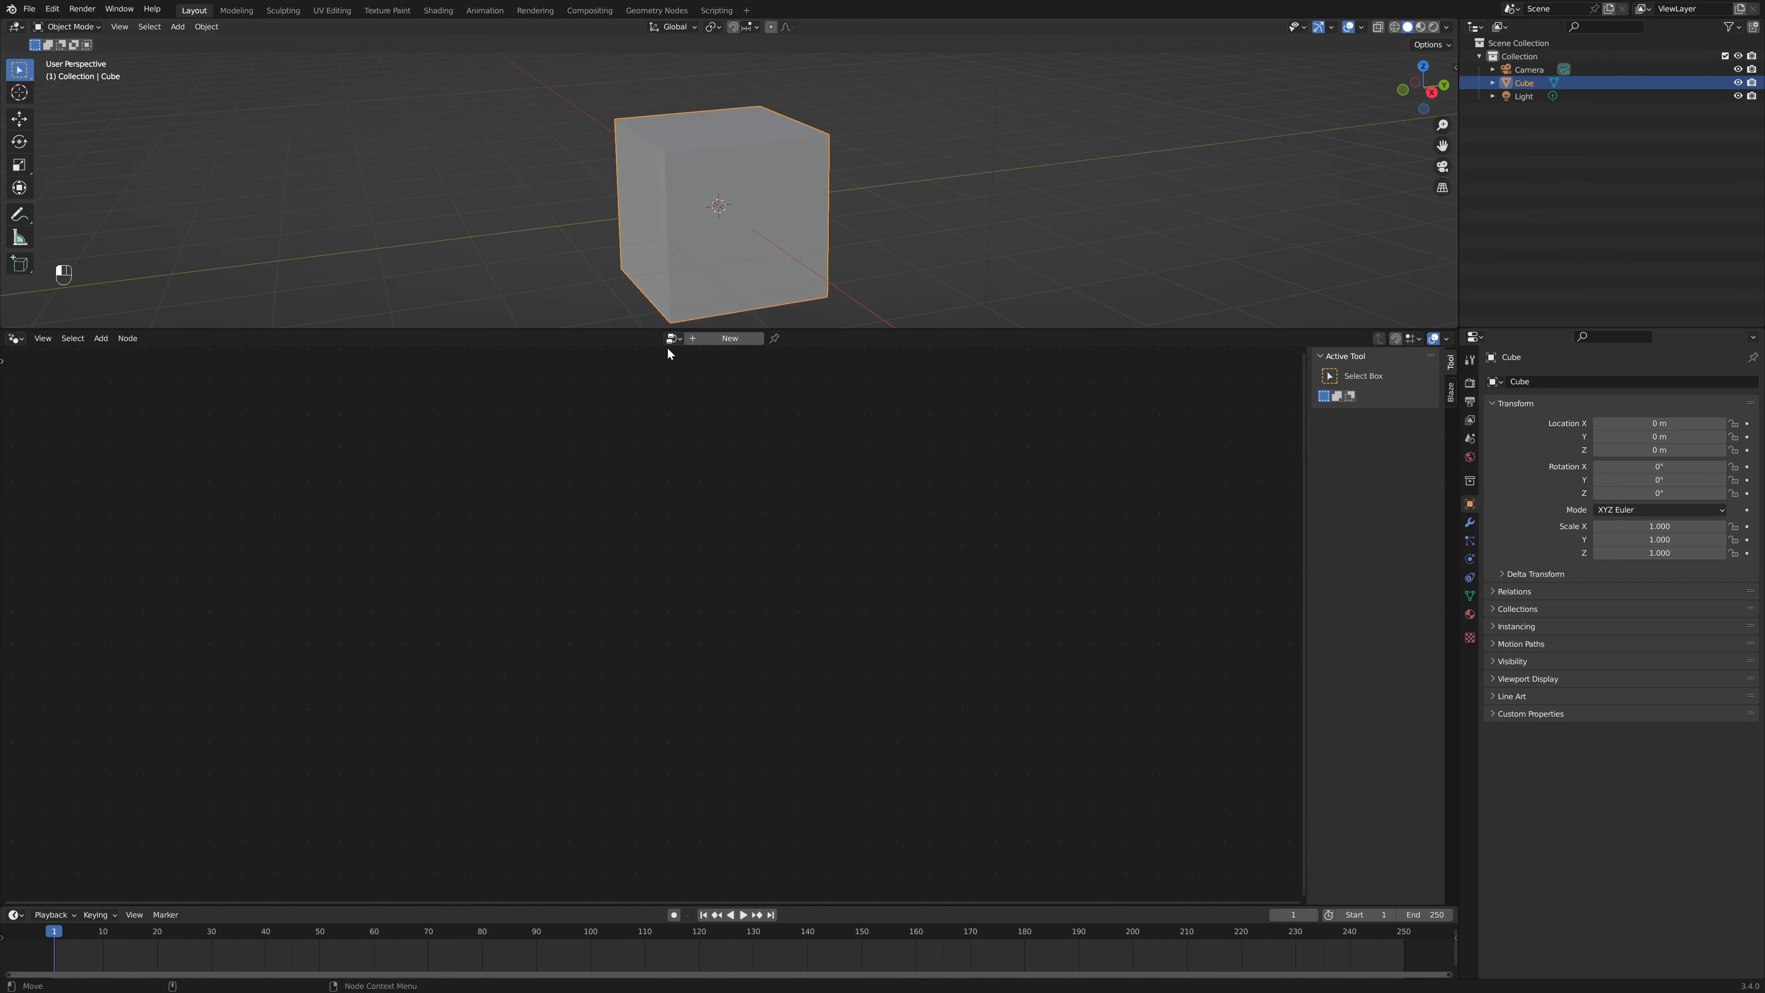
drag(1016, 329, 1017, 456)
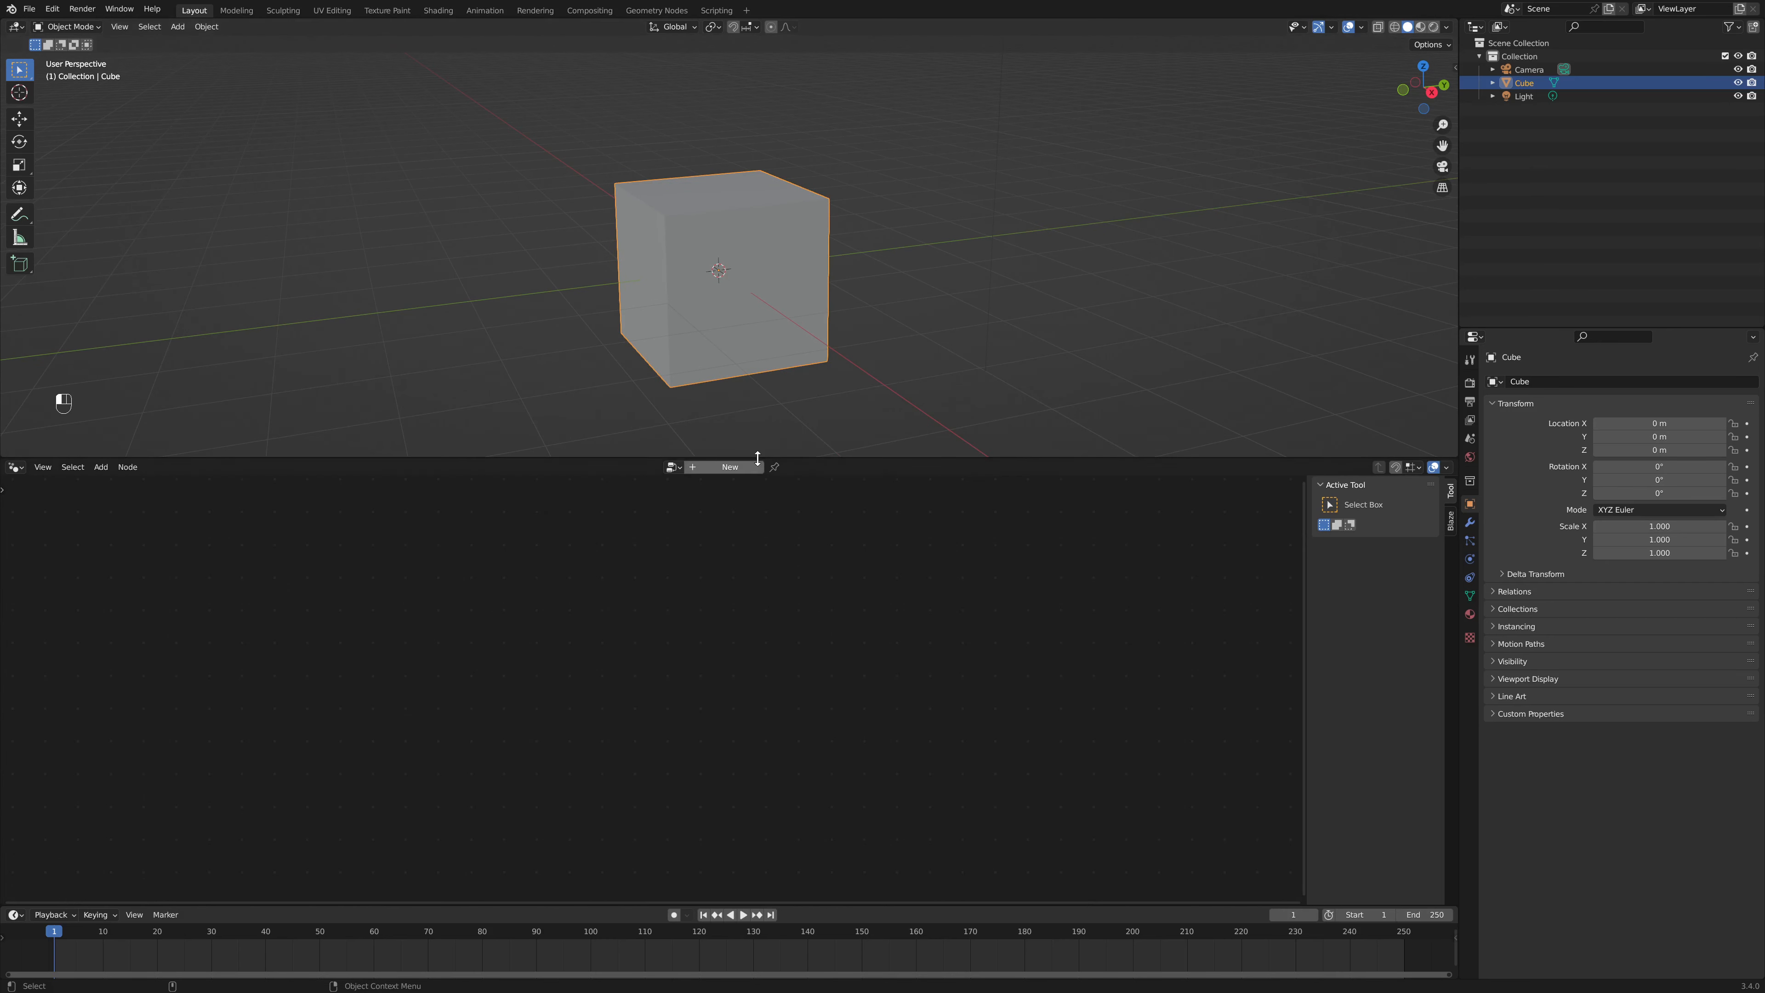
Step: Create a new geometry node tree on the cube named "xmas tree" and hide the node editor's sidebar
click(733, 469)
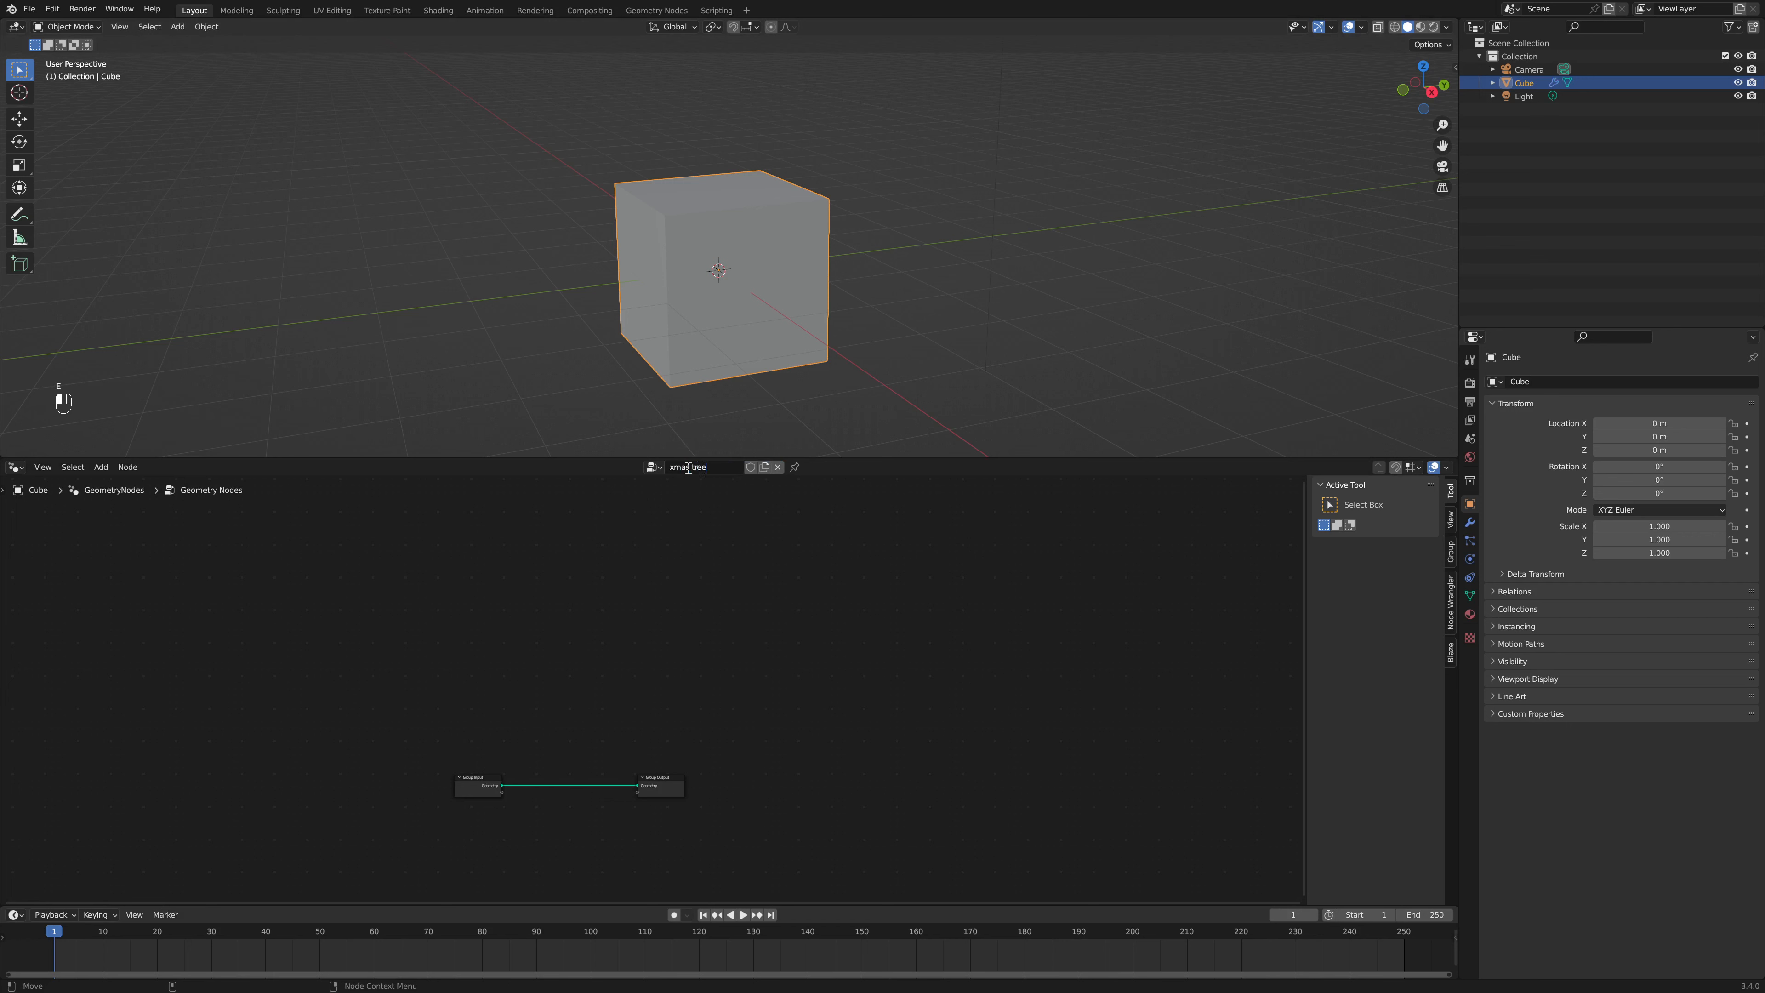
scroll(670, 823, up, 1)
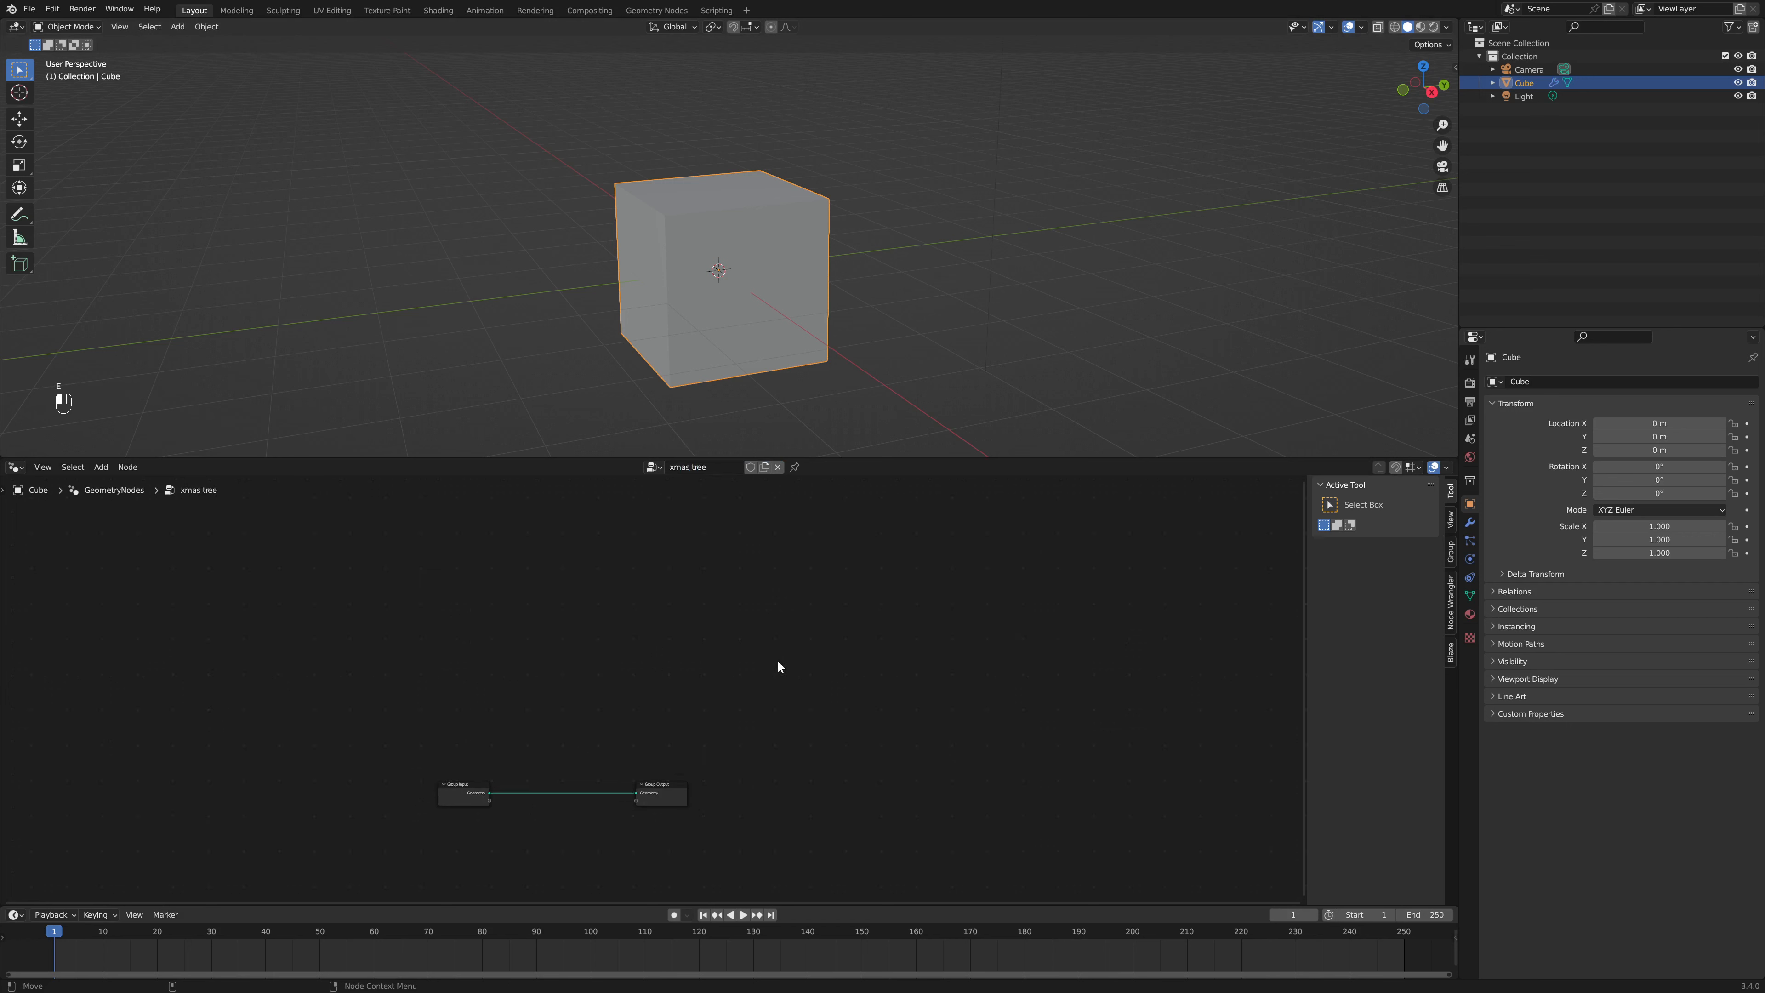
scroll(659, 718, up, 2)
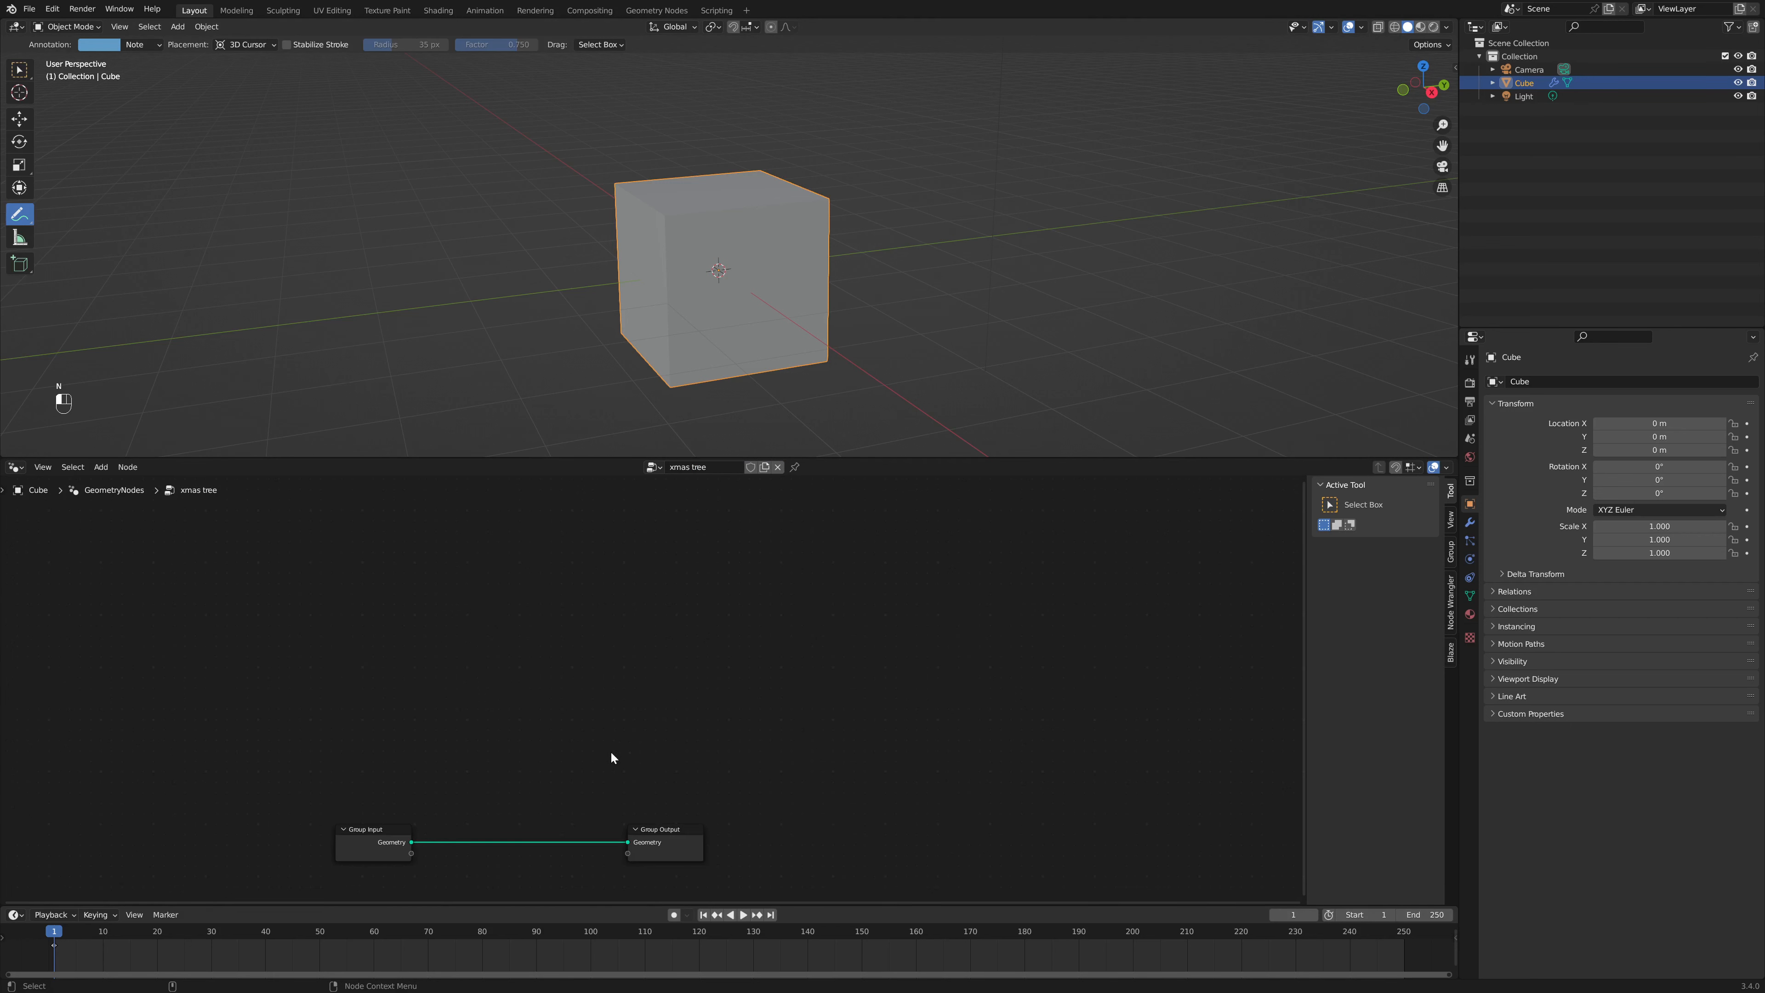
scroll(611, 750, up, 1)
middle_drag(796, 671, 903, 627)
middle_drag(598, 751, 657, 619)
key(n)
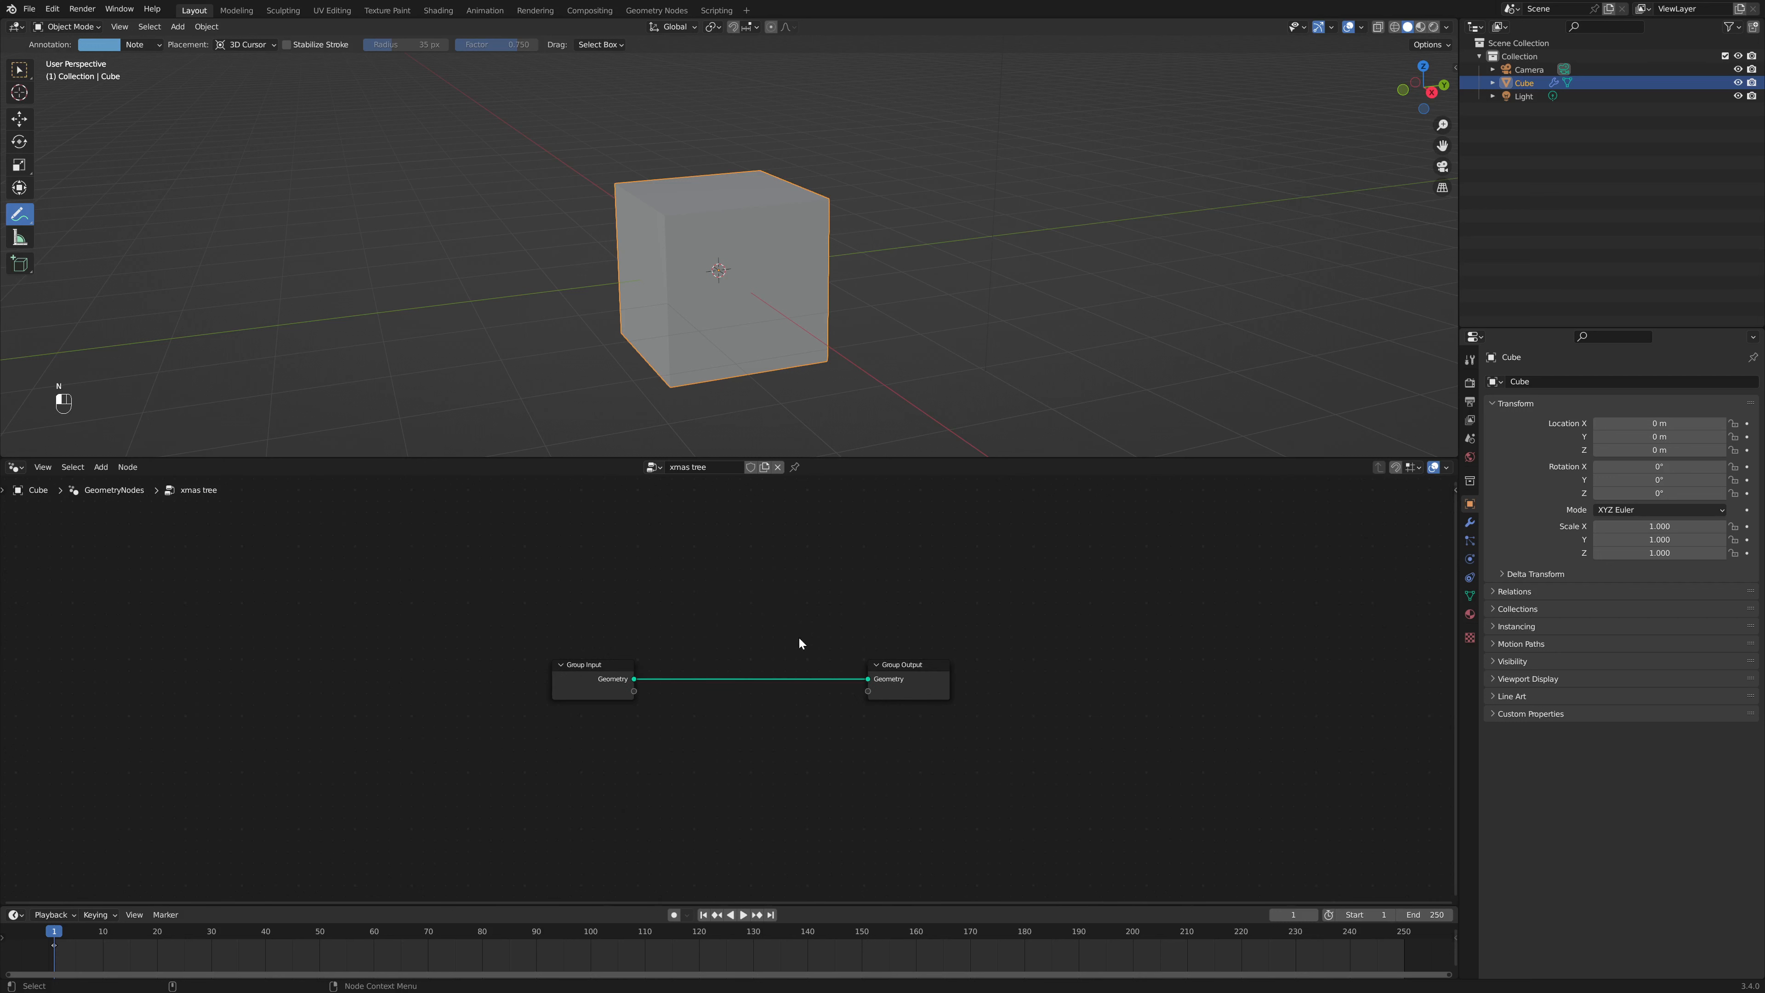
Step: Add a Curve Line node and connect it to the Group Output in place of the Group Input geometry
key(shift+a)
click(688, 605)
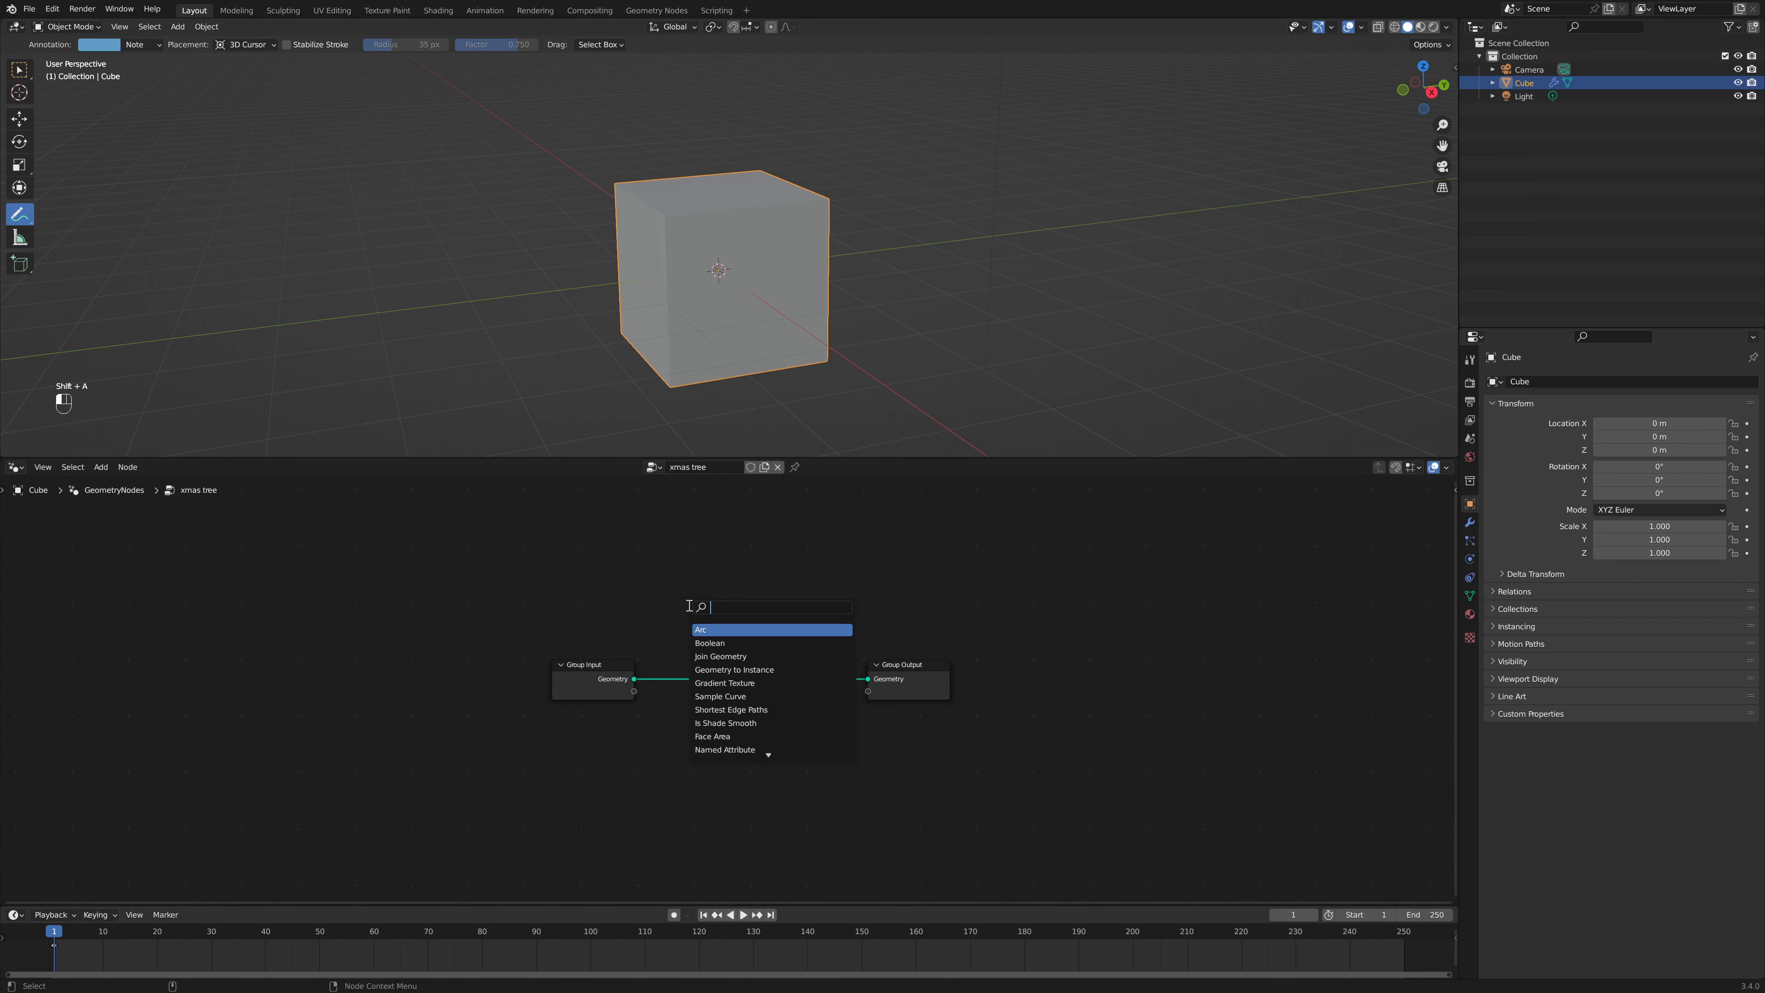
text(curve line)
key(Return)
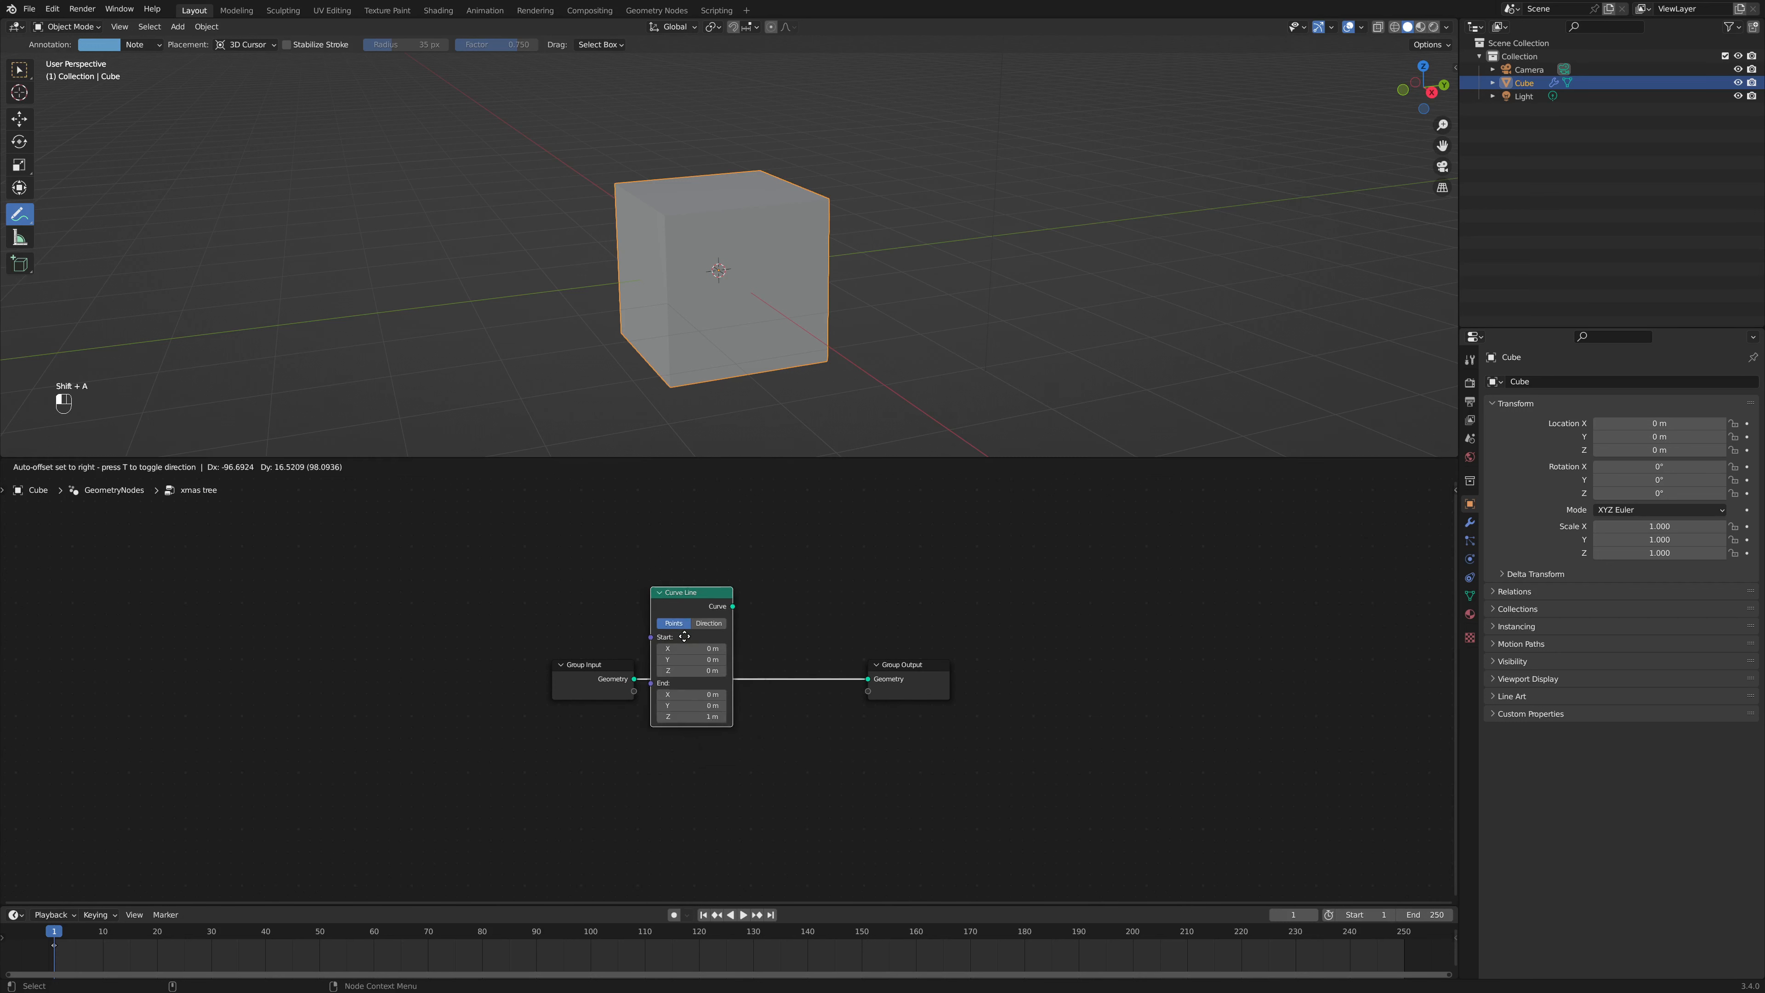
click(482, 646)
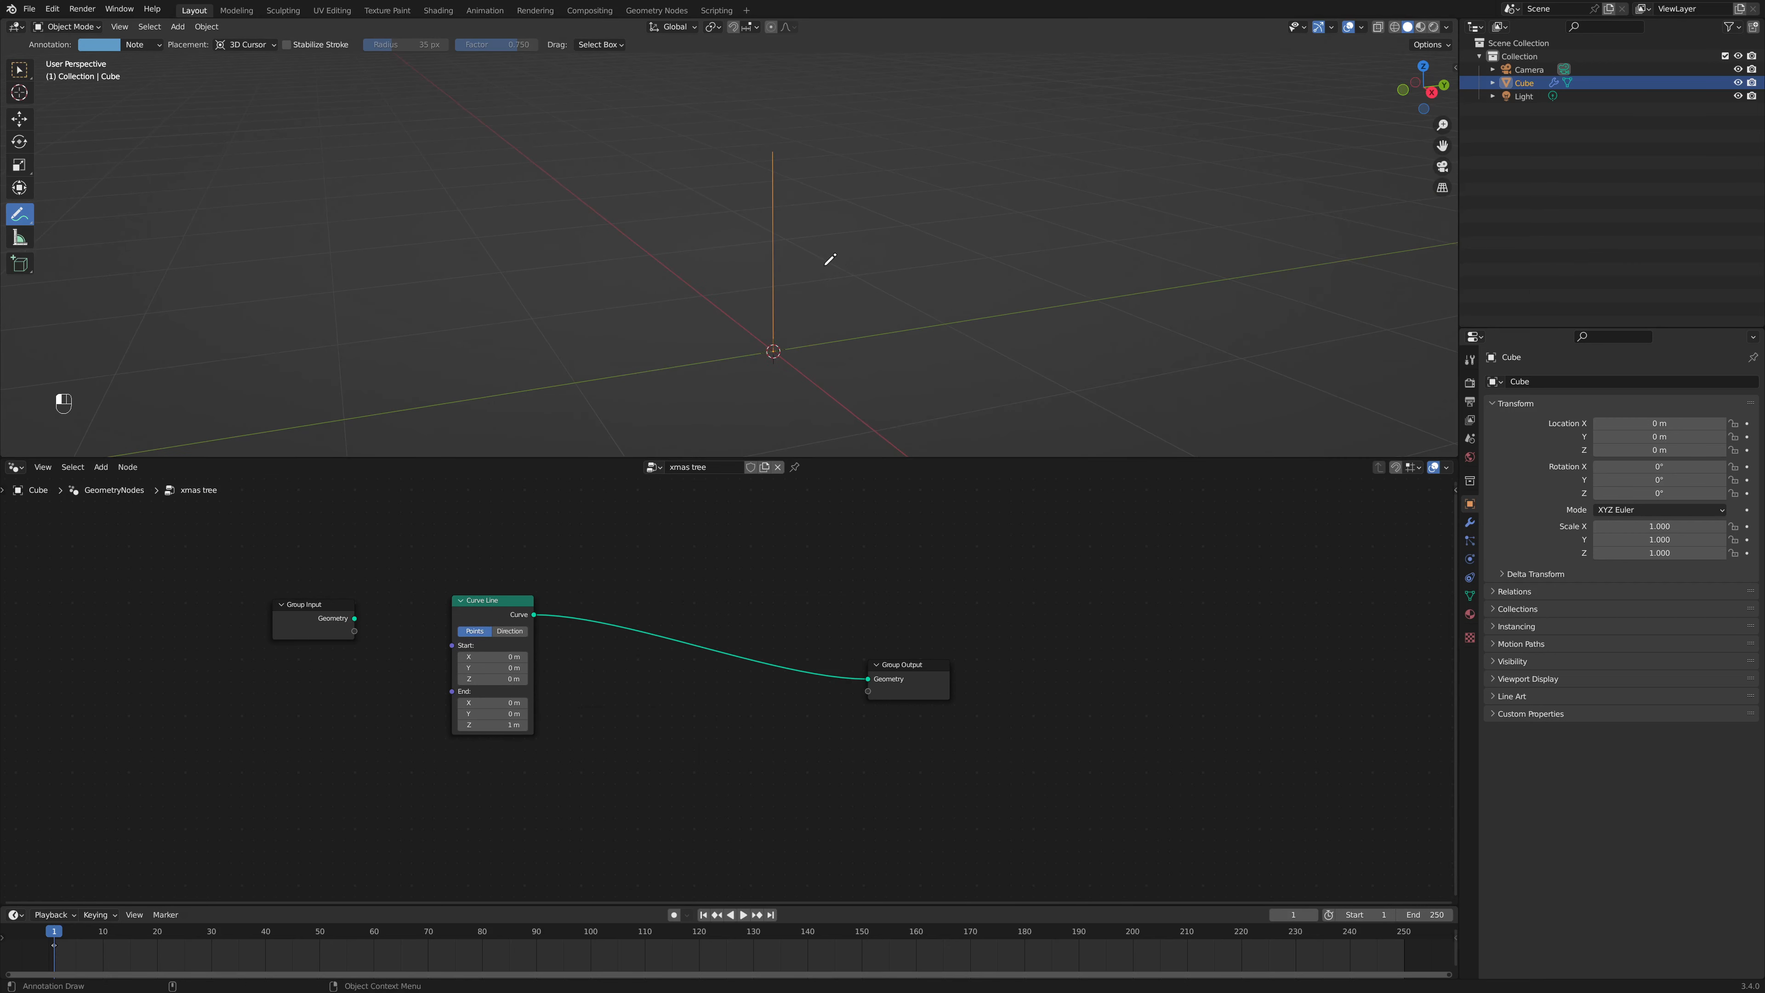
Step: Restore the Select Box tool in the viewport and set the Curve Line's End Z to 2 m
click(19, 69)
click(510, 724)
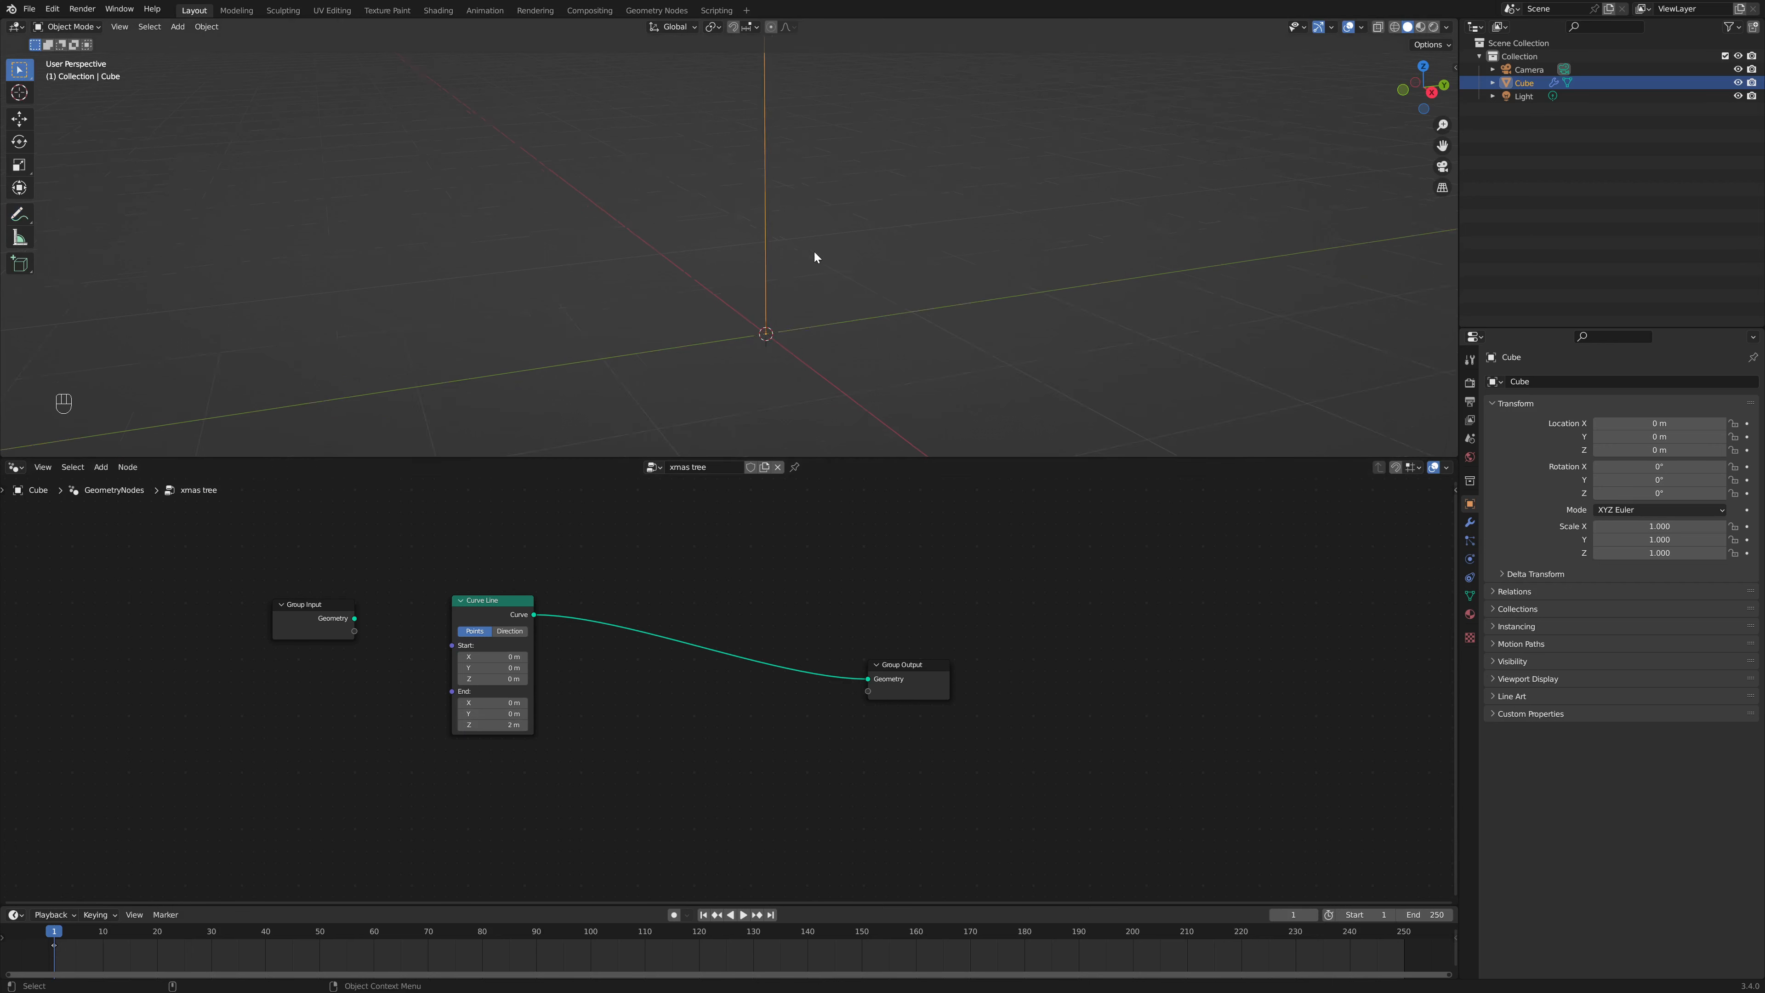
middle_drag(813, 251, 827, 305)
Step: Insert a Resample Curve node between Curve Line and Group Output with a count of 7
key(shift+a)
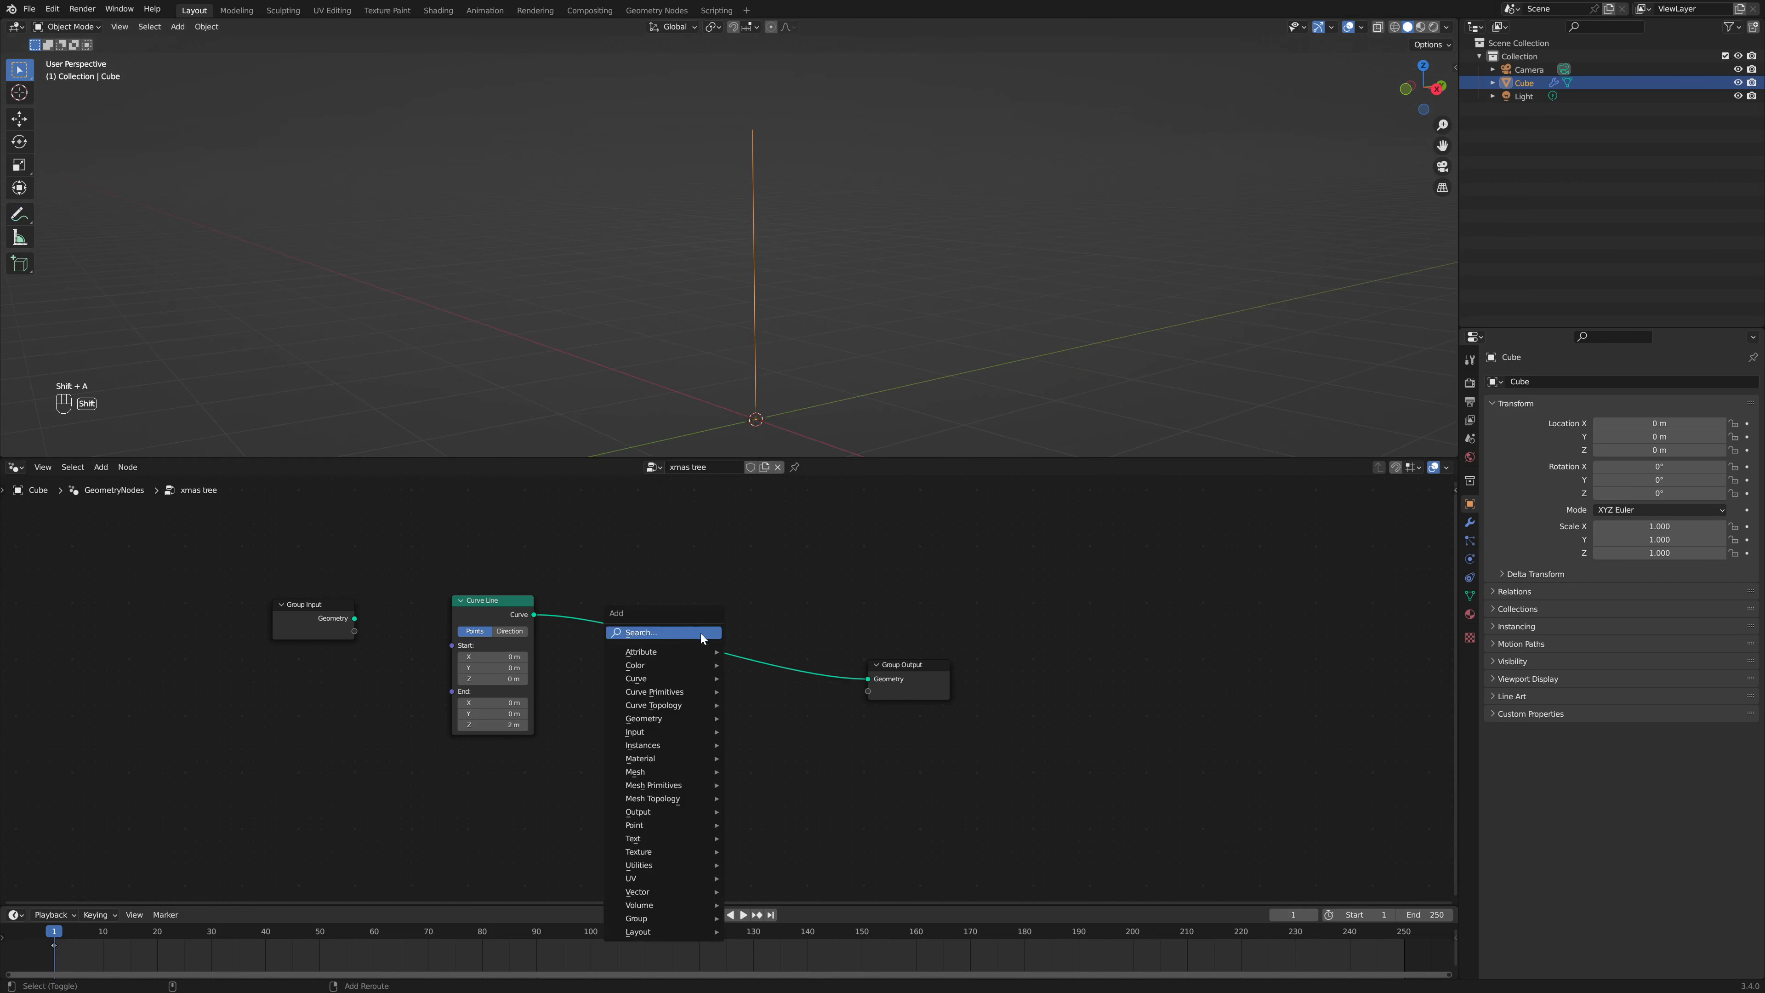
text(res)
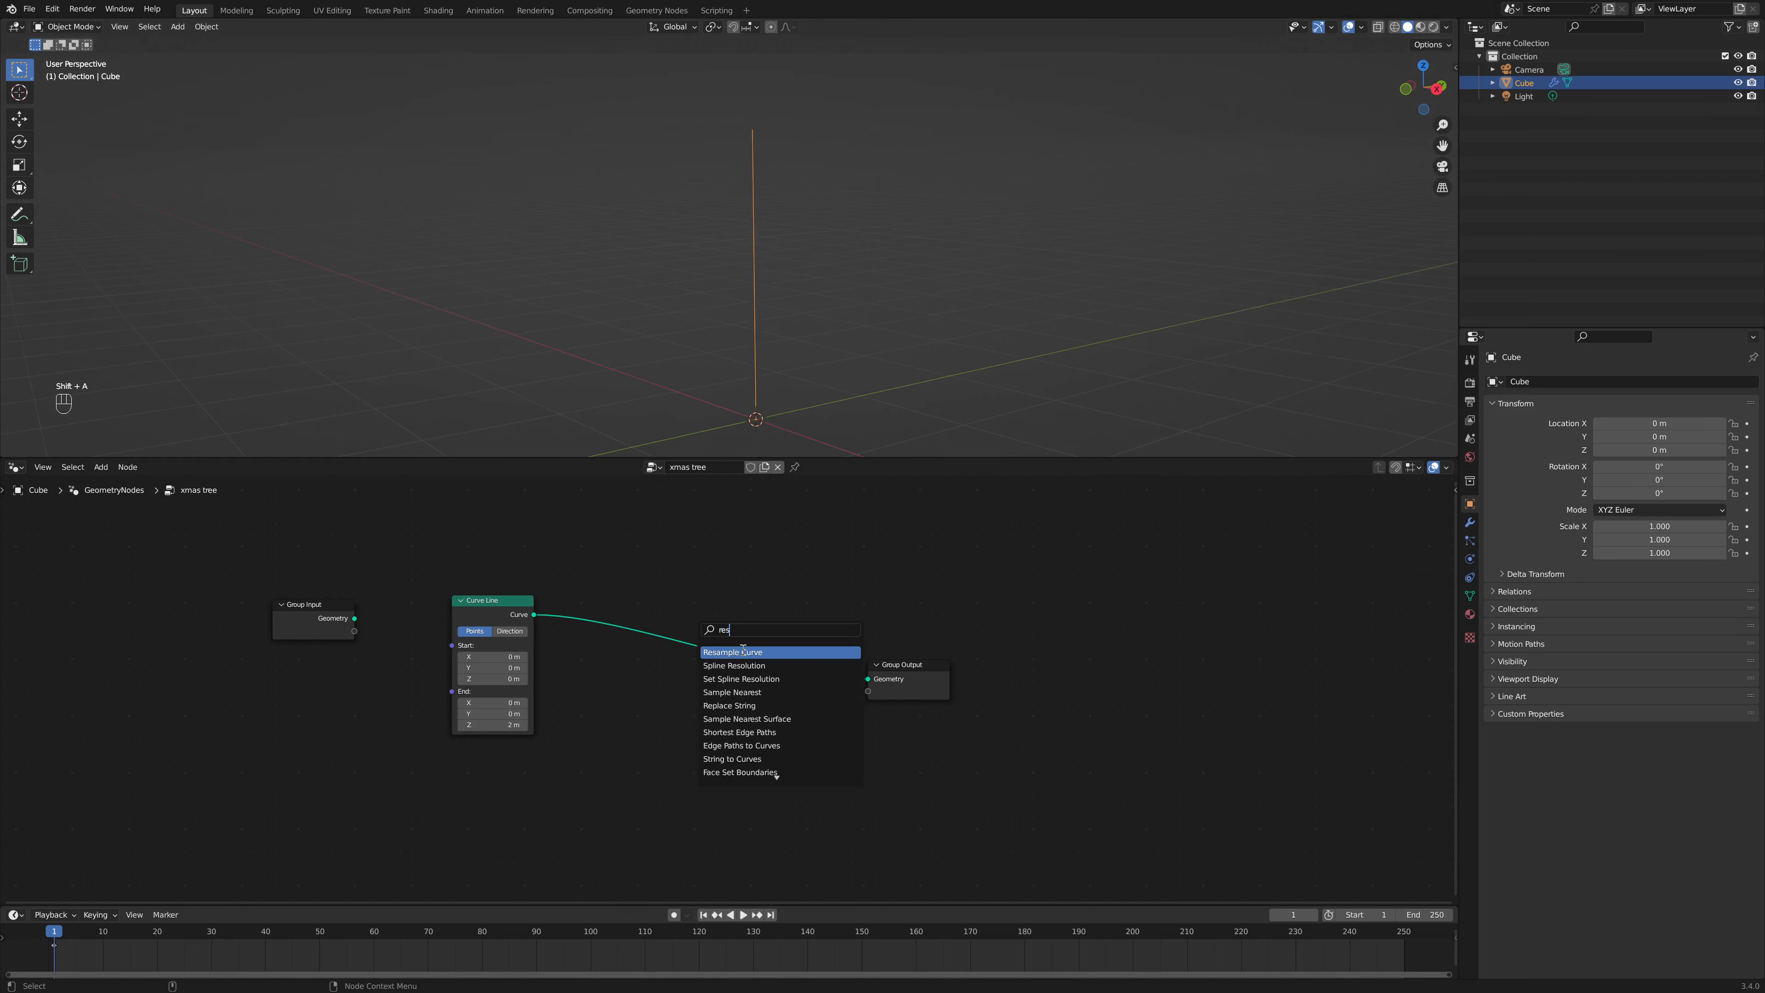
click(742, 652)
click(672, 646)
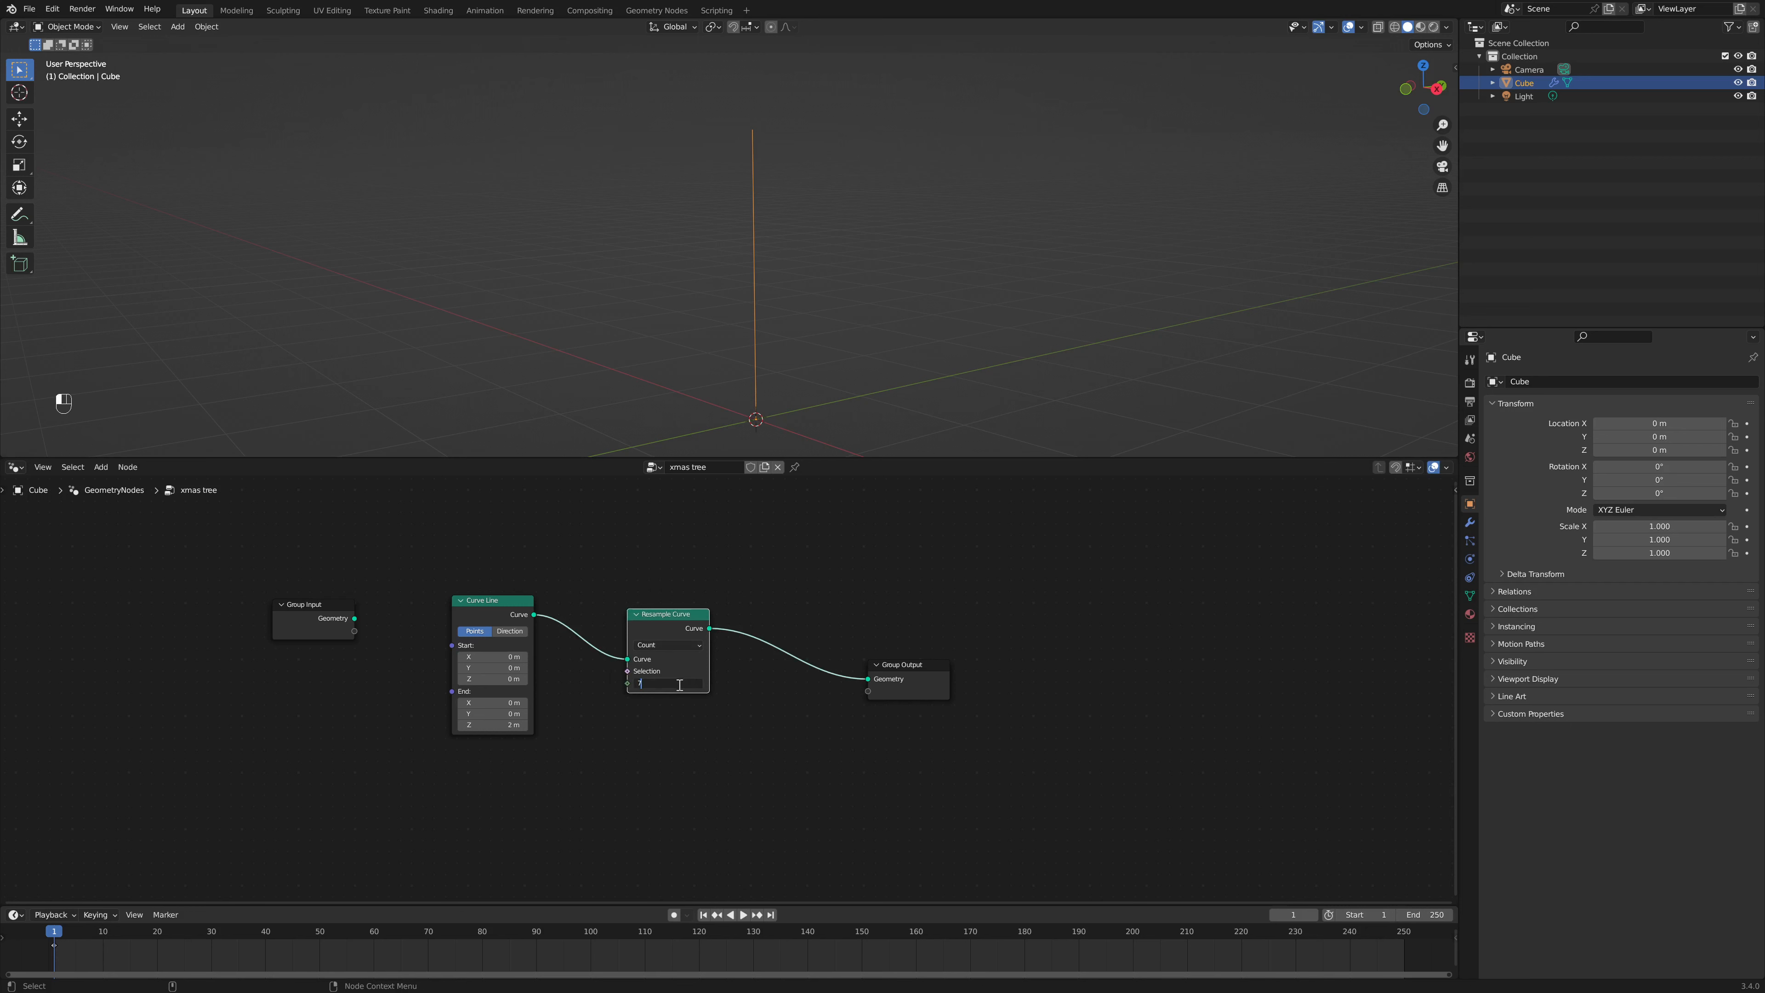
drag(673, 649, 723, 641)
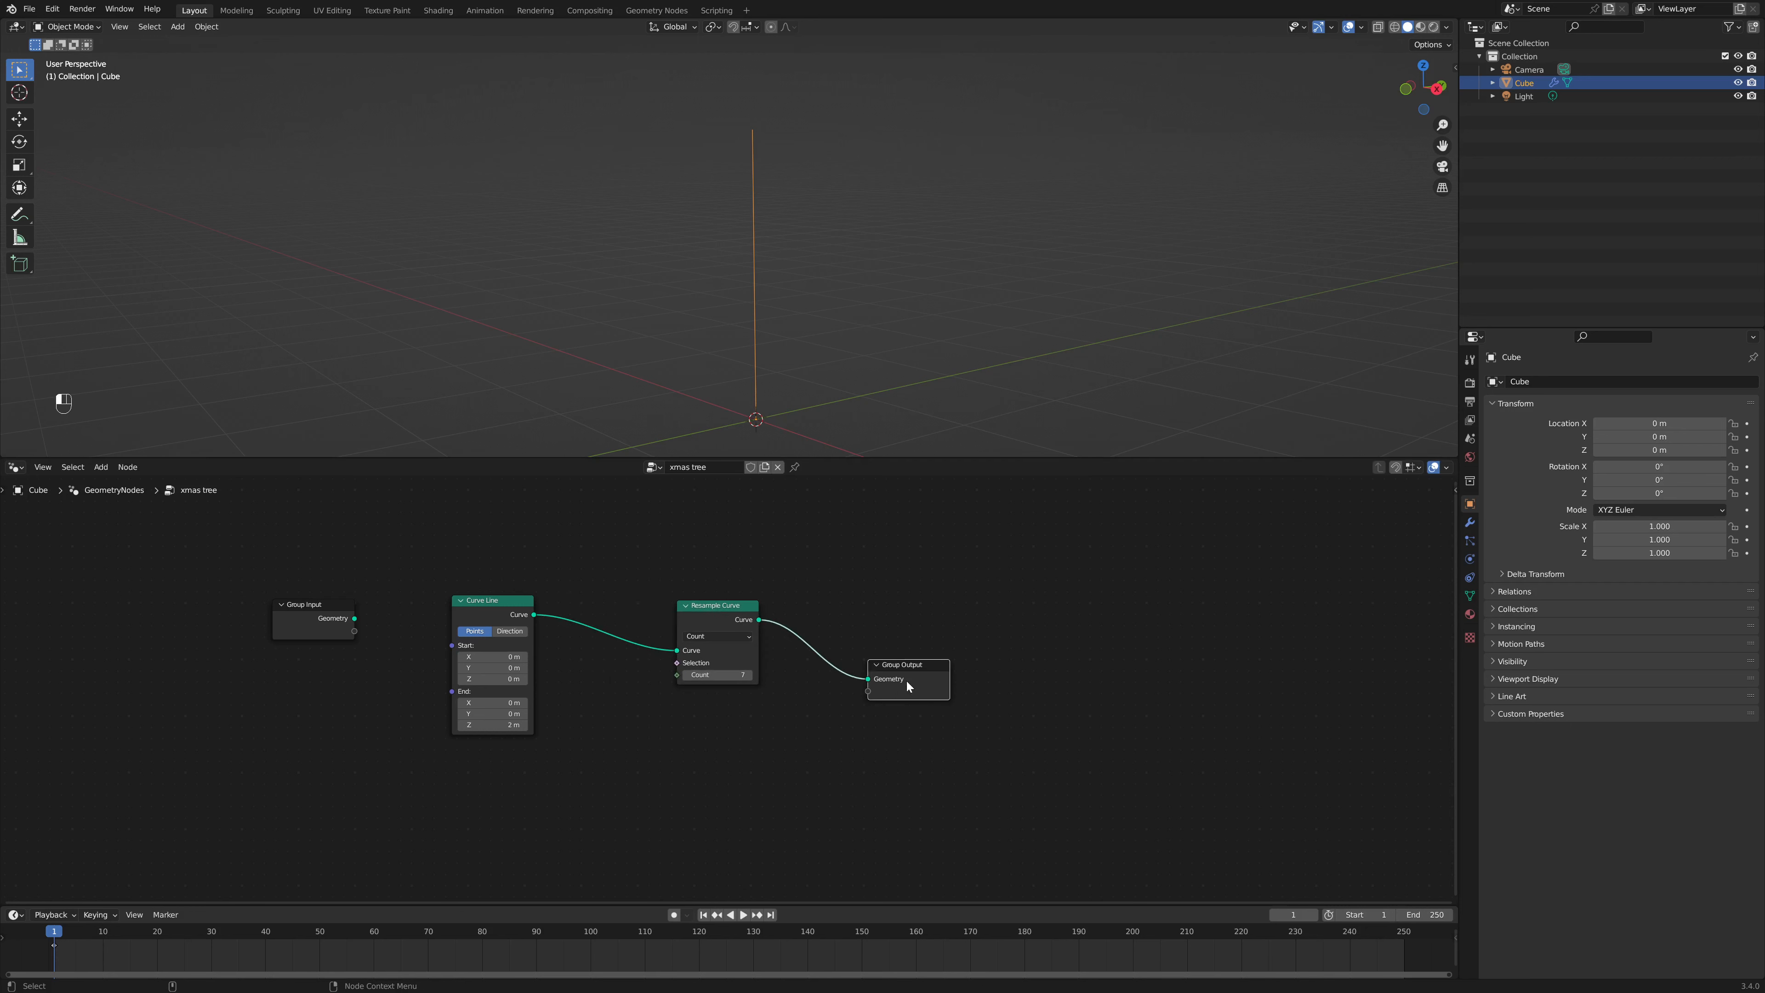
Step: Make room in the node tree and insert a Reverse Curve node between Curve Line and Resample Curve
drag(906, 679, 1031, 658)
click(723, 606)
key(shift+a)
text(rev)
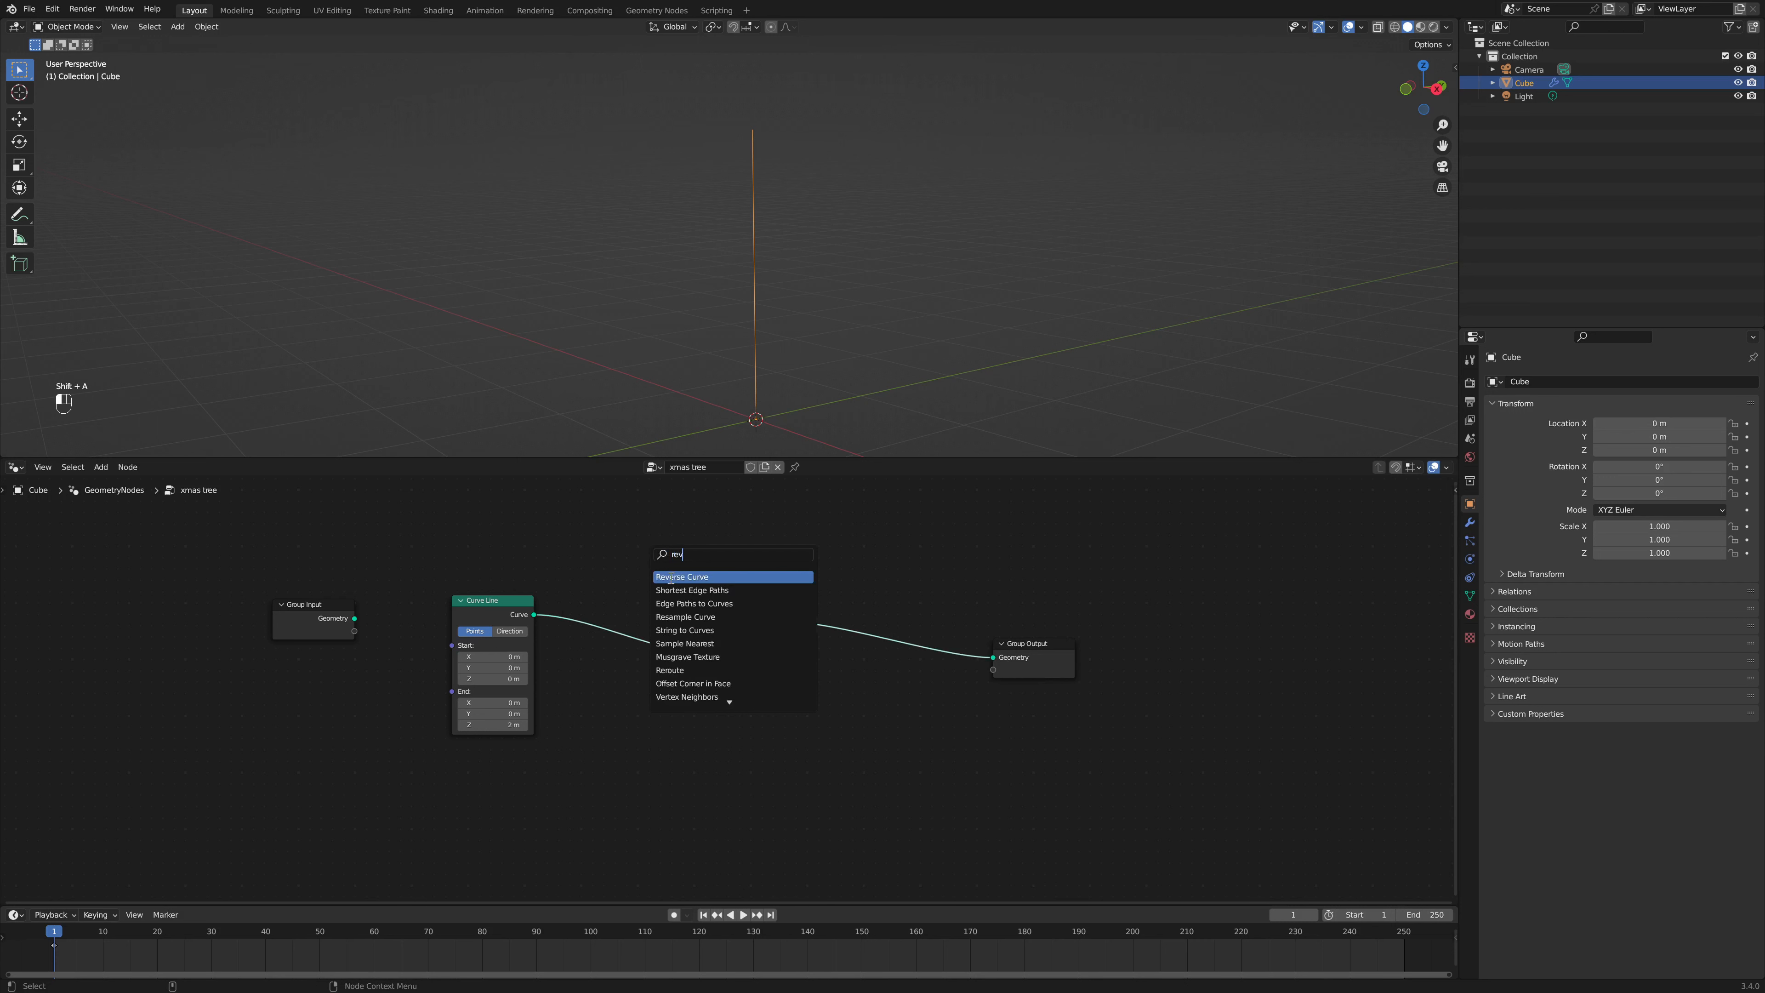
click(671, 577)
click(596, 626)
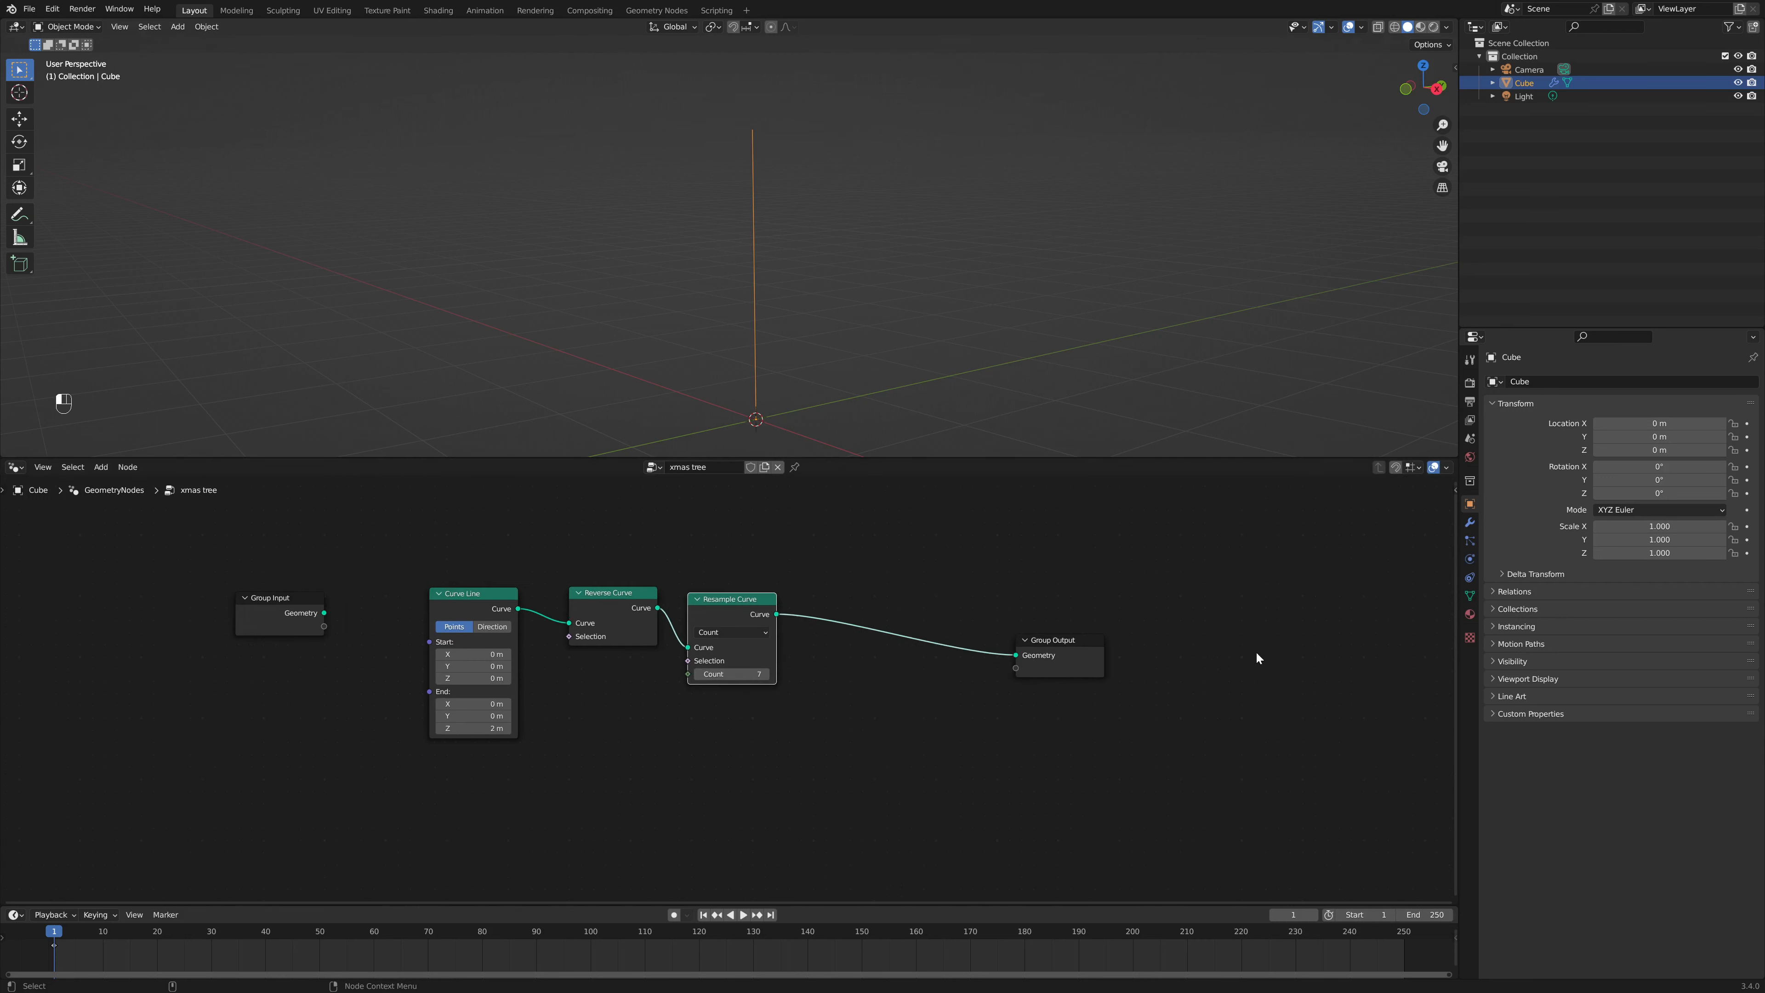
Step: Move the Group Output further away and insert an Instance on Points node between it and Resample Curve
drag(1071, 649, 1189, 640)
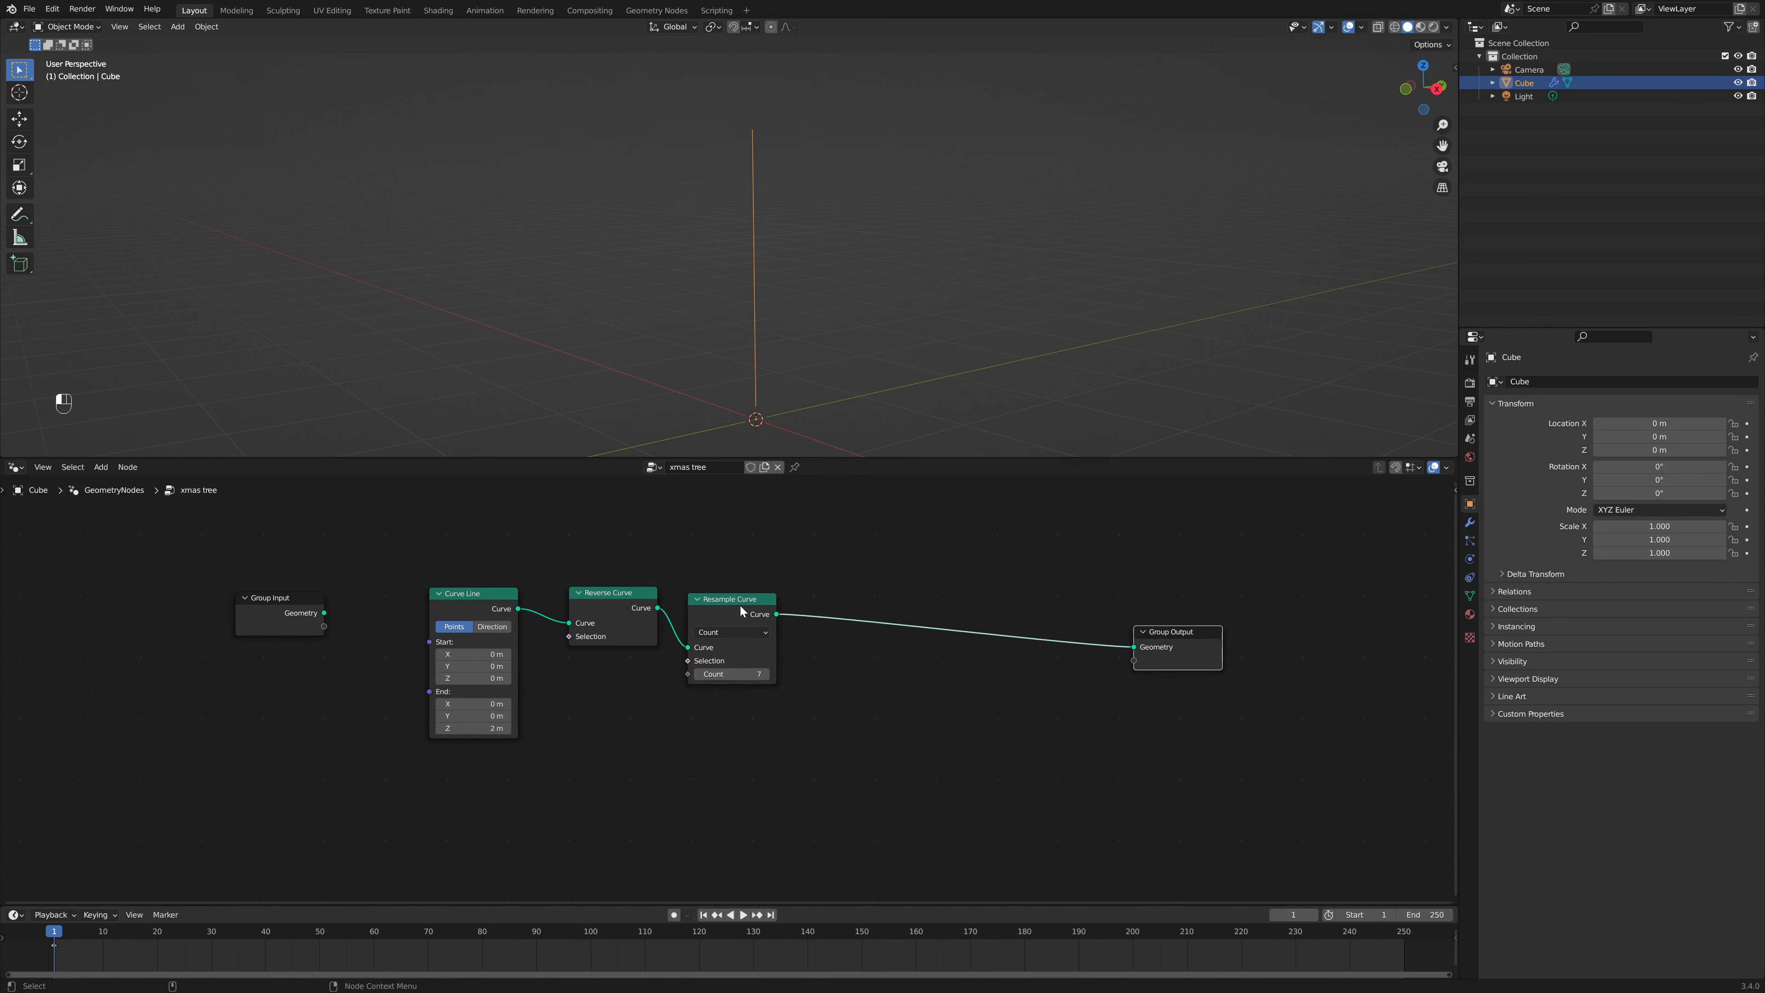
scroll(770, 180, up, 1)
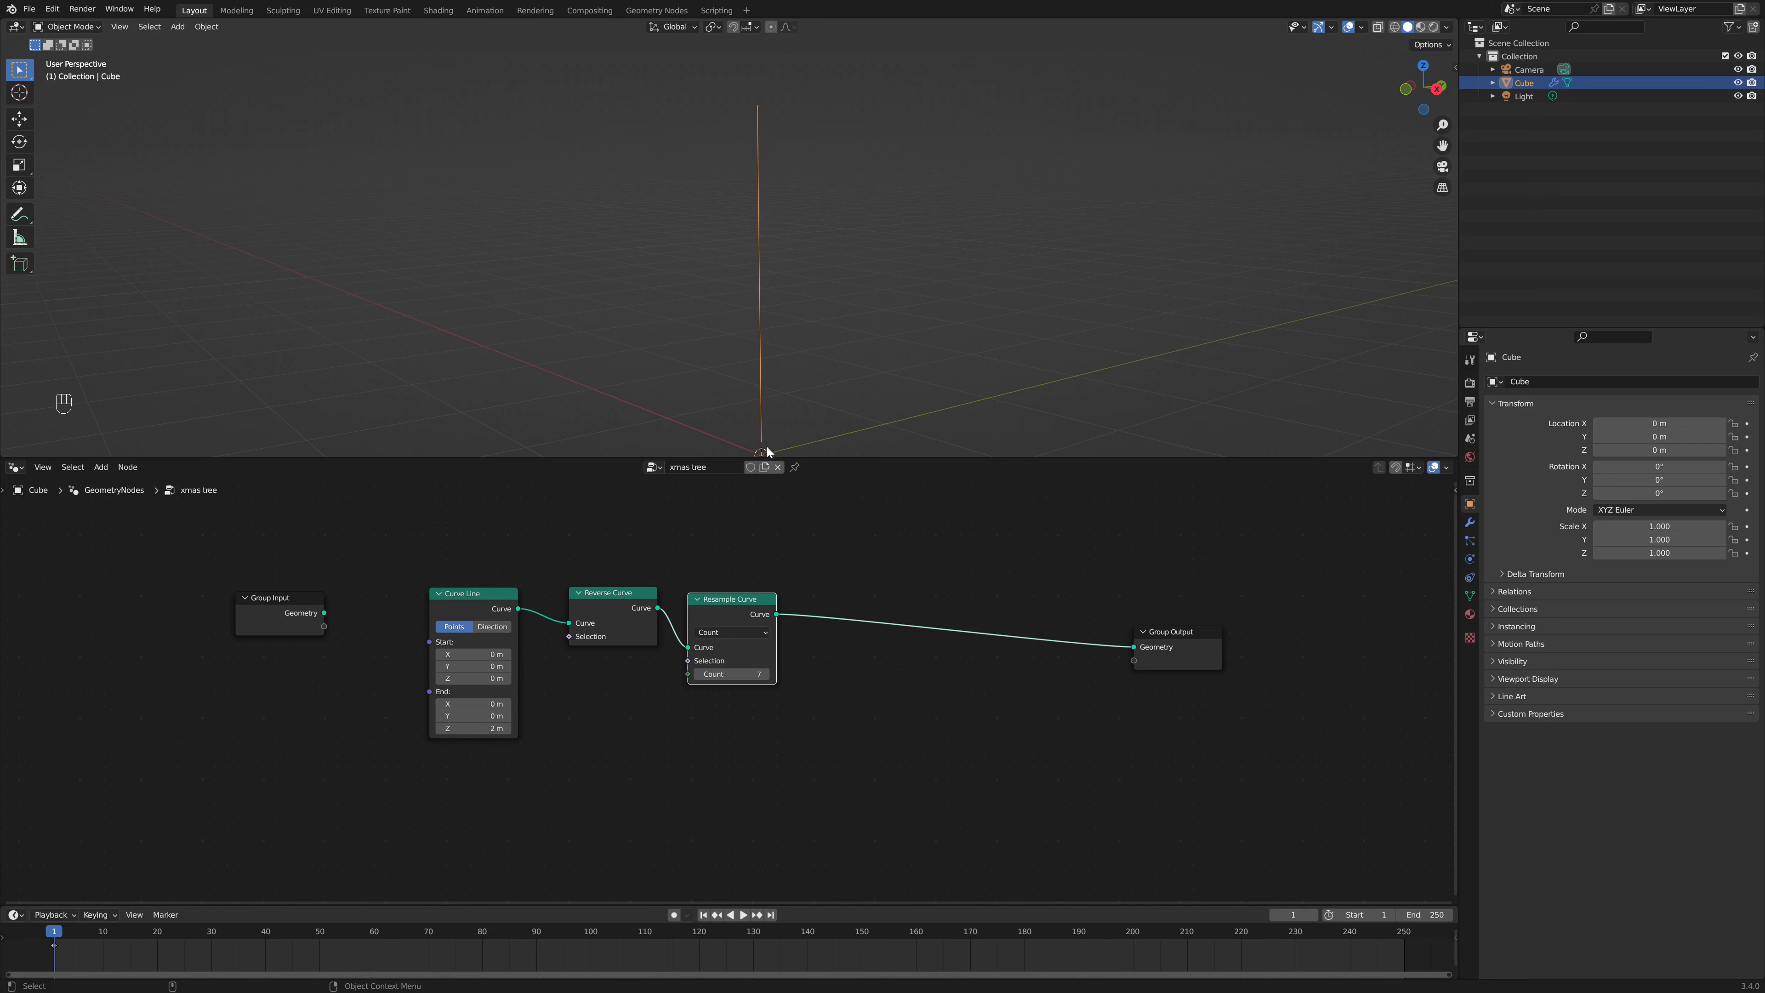
key(shift+a)
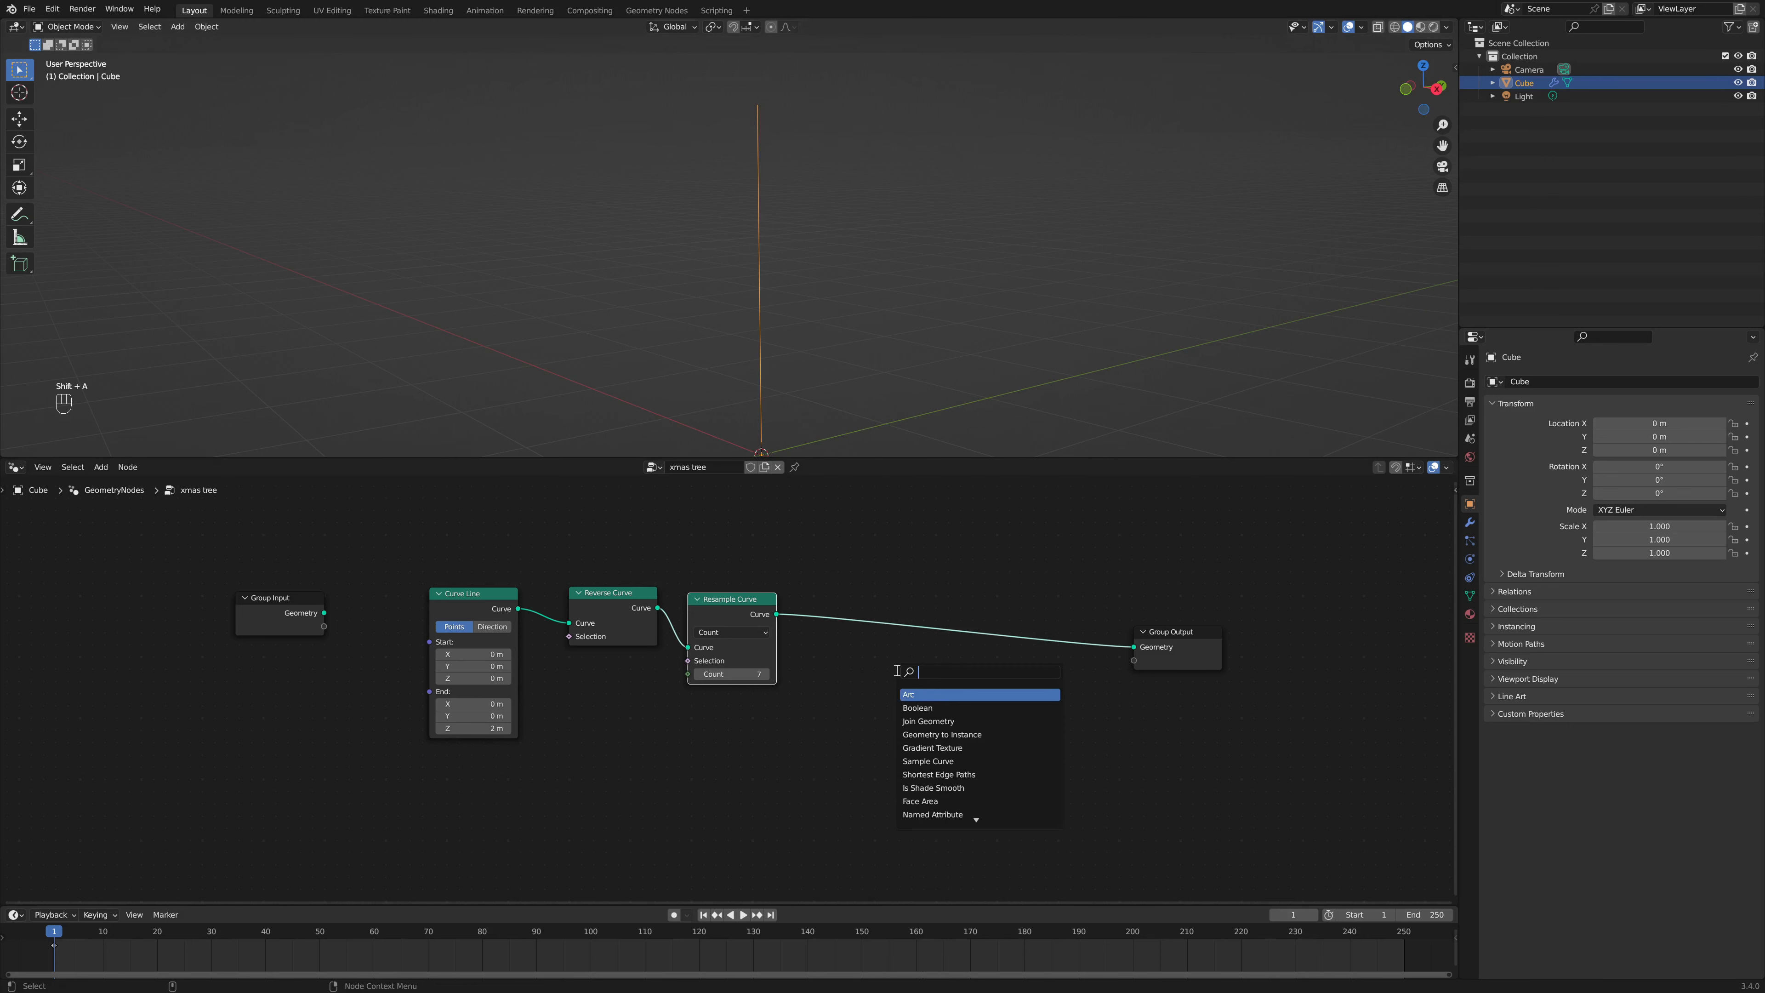
text(in)
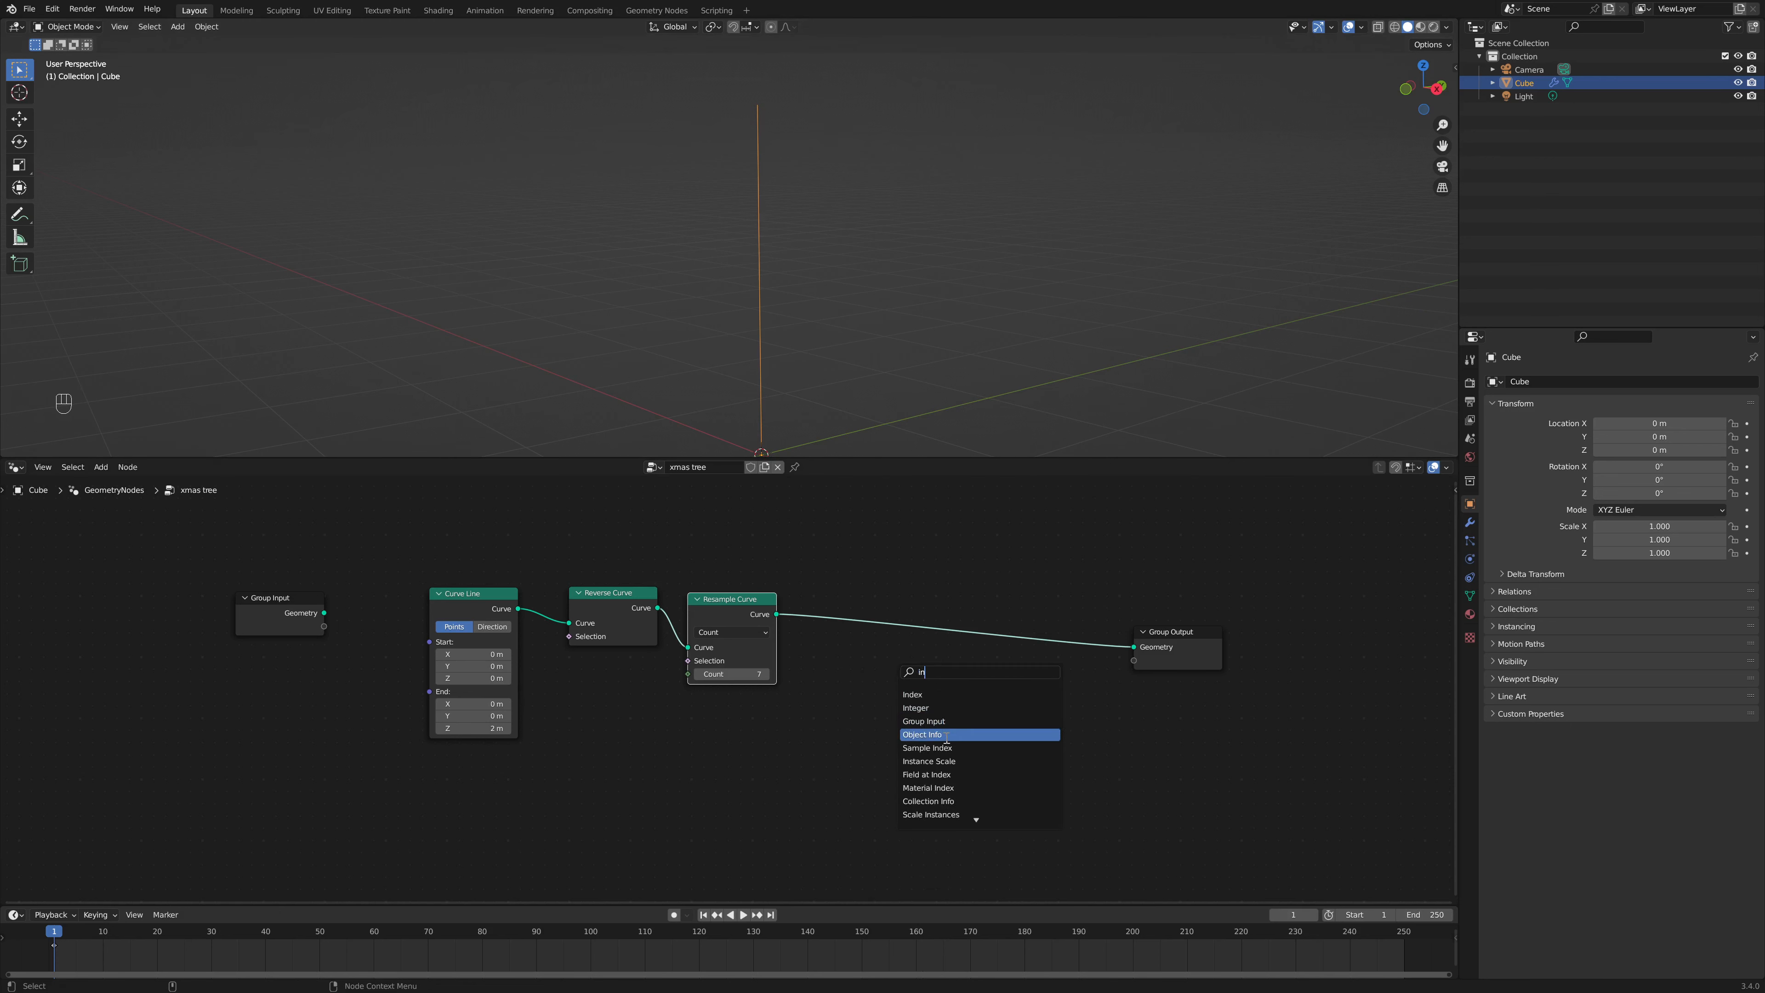
text(sta)
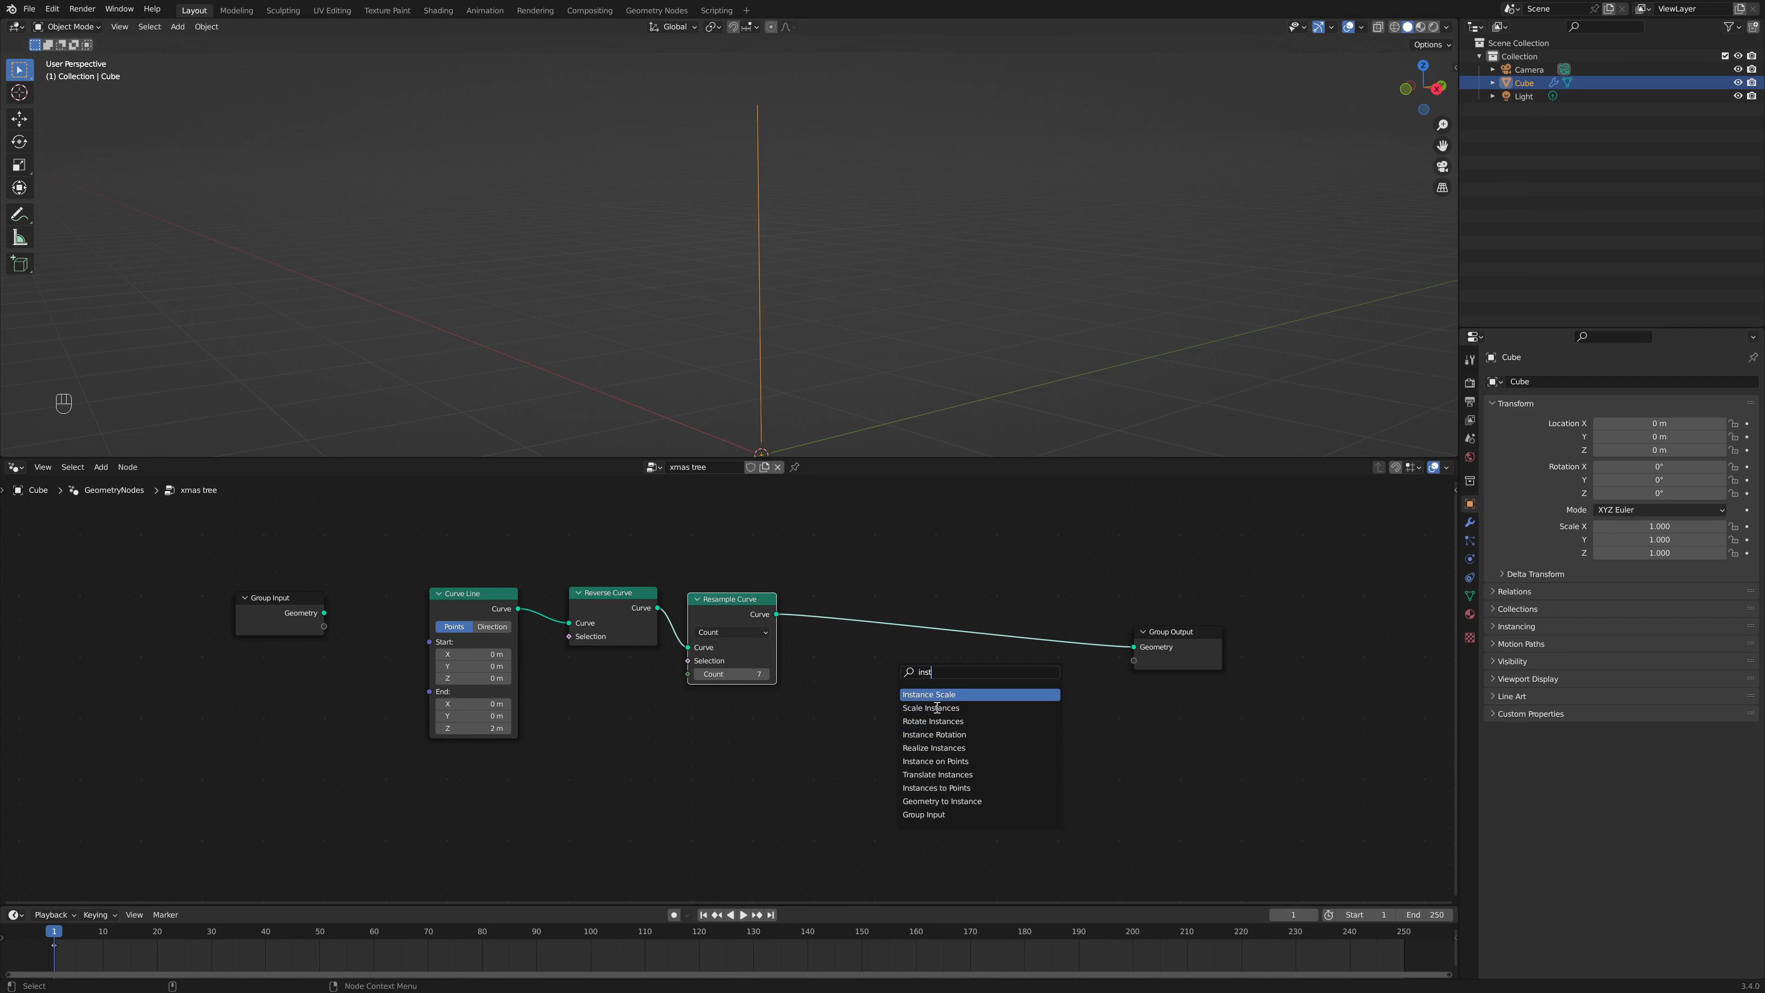
click(948, 760)
click(948, 760)
Step: Add a Cone mesh node and connect its Mesh output to the Instance input of Instance on Points
key(shift+a)
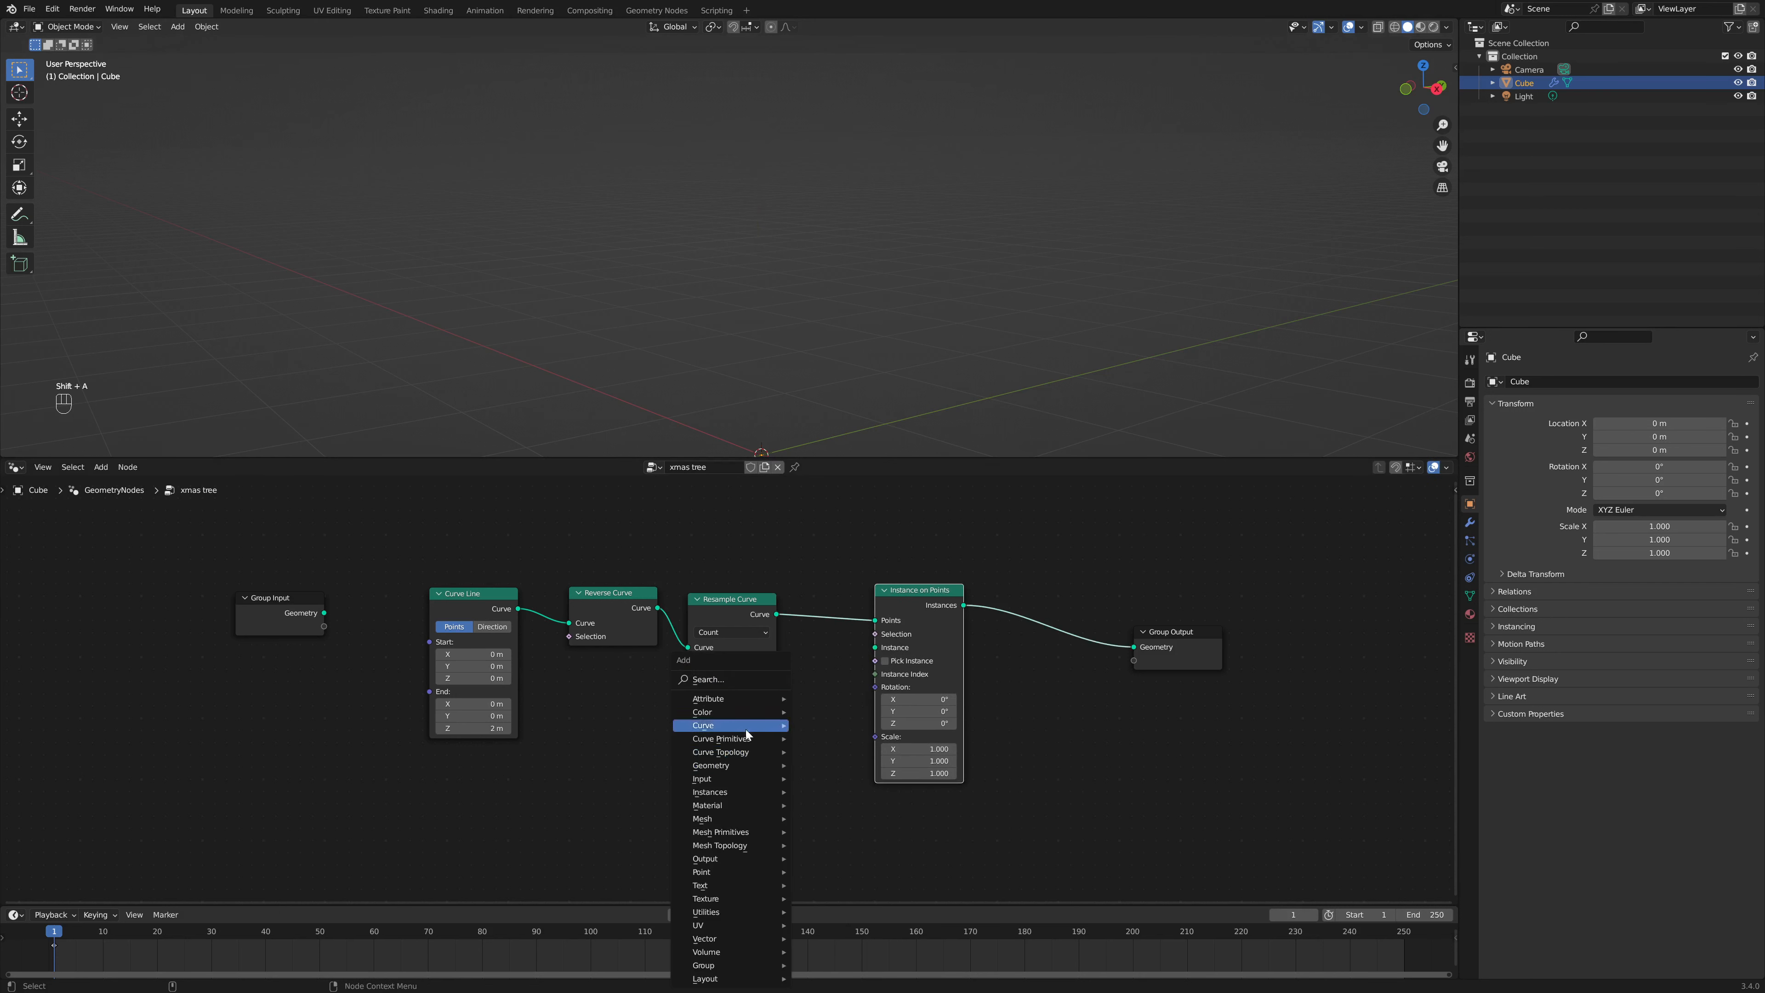
click(732, 678)
text(co)
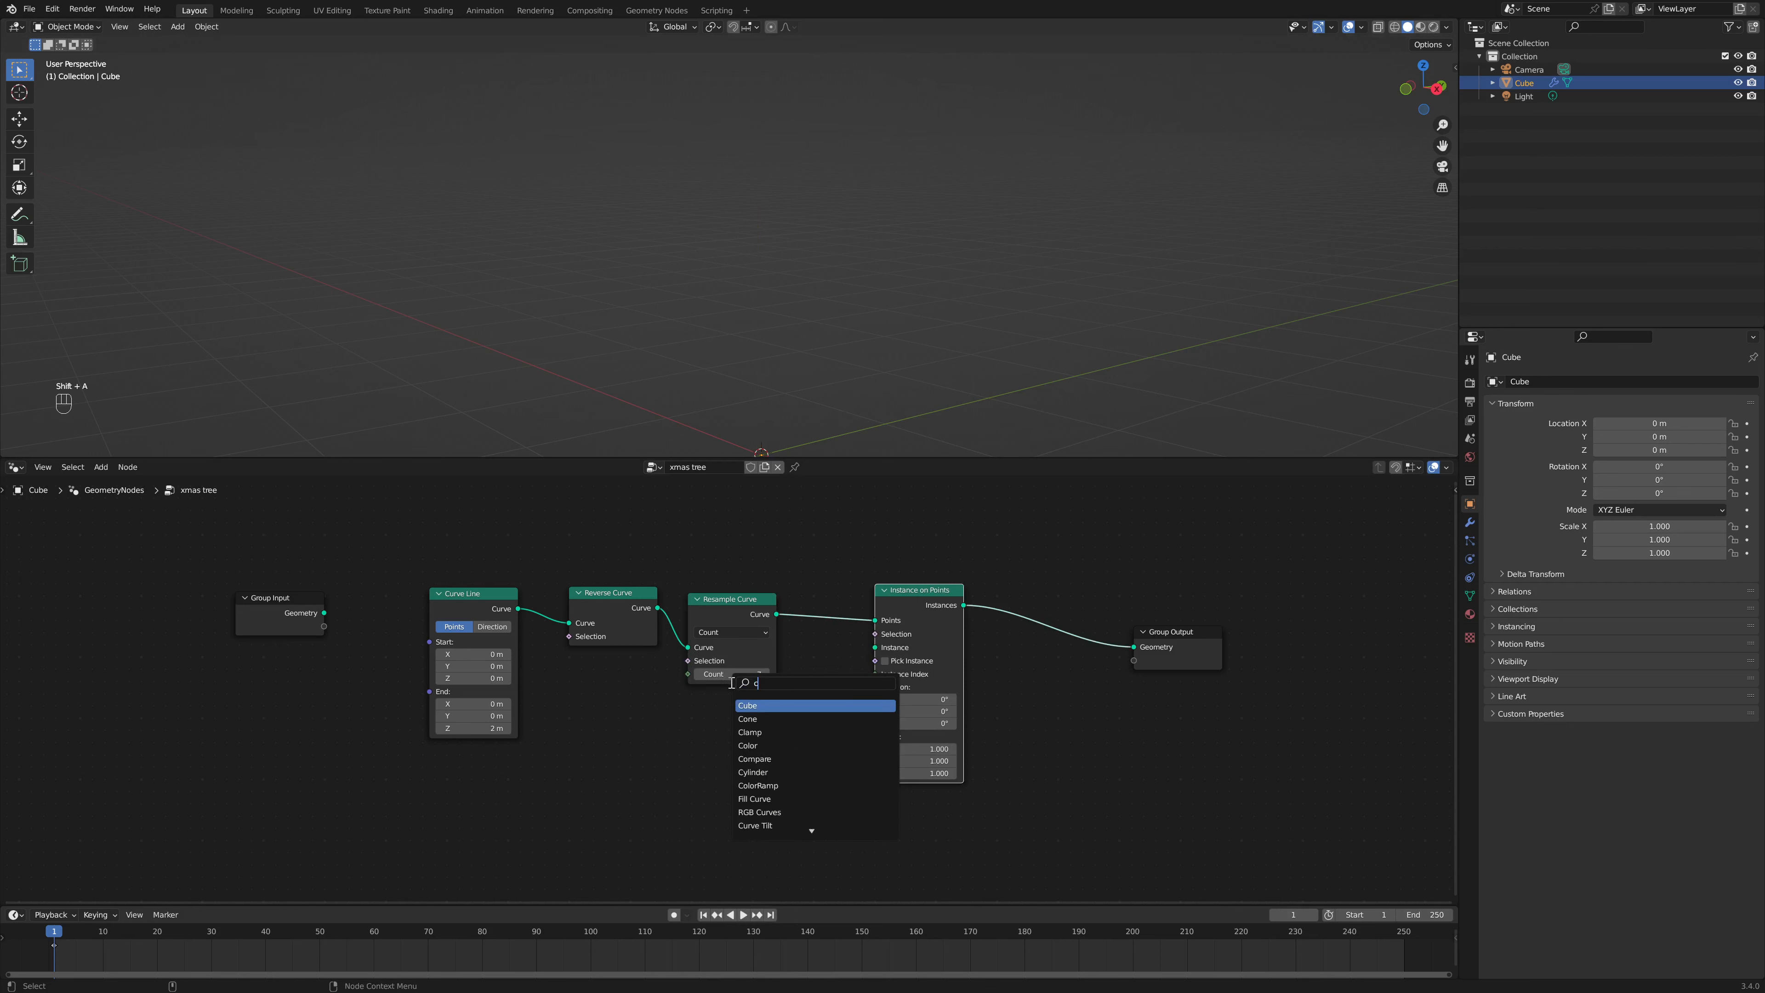
click(743, 705)
click(685, 725)
drag(760, 722, 875, 647)
scroll(655, 111, down, 6)
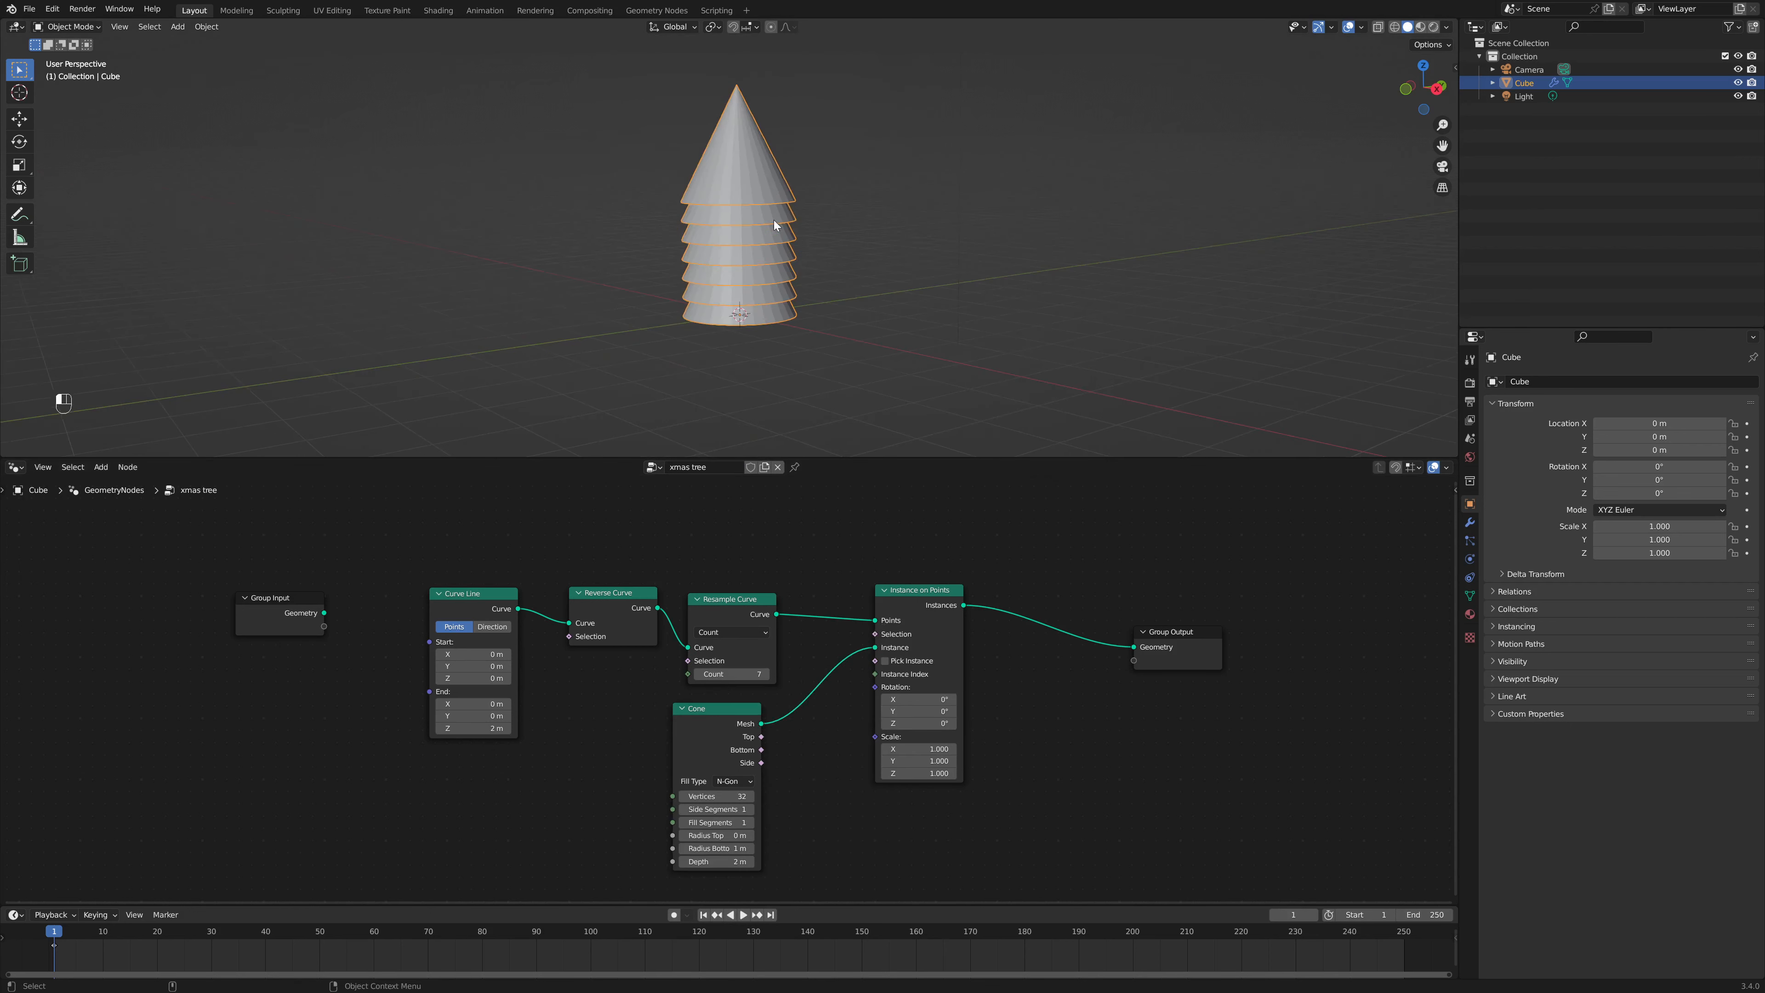
middle_drag(773, 219, 826, 369)
scroll(815, 211, up, 3)
scroll(757, 283, down, 3)
Step: Rearrange the Cone and Resample Curve nodes so the Cone sits below the Reverse Curve node
drag(716, 726, 639, 726)
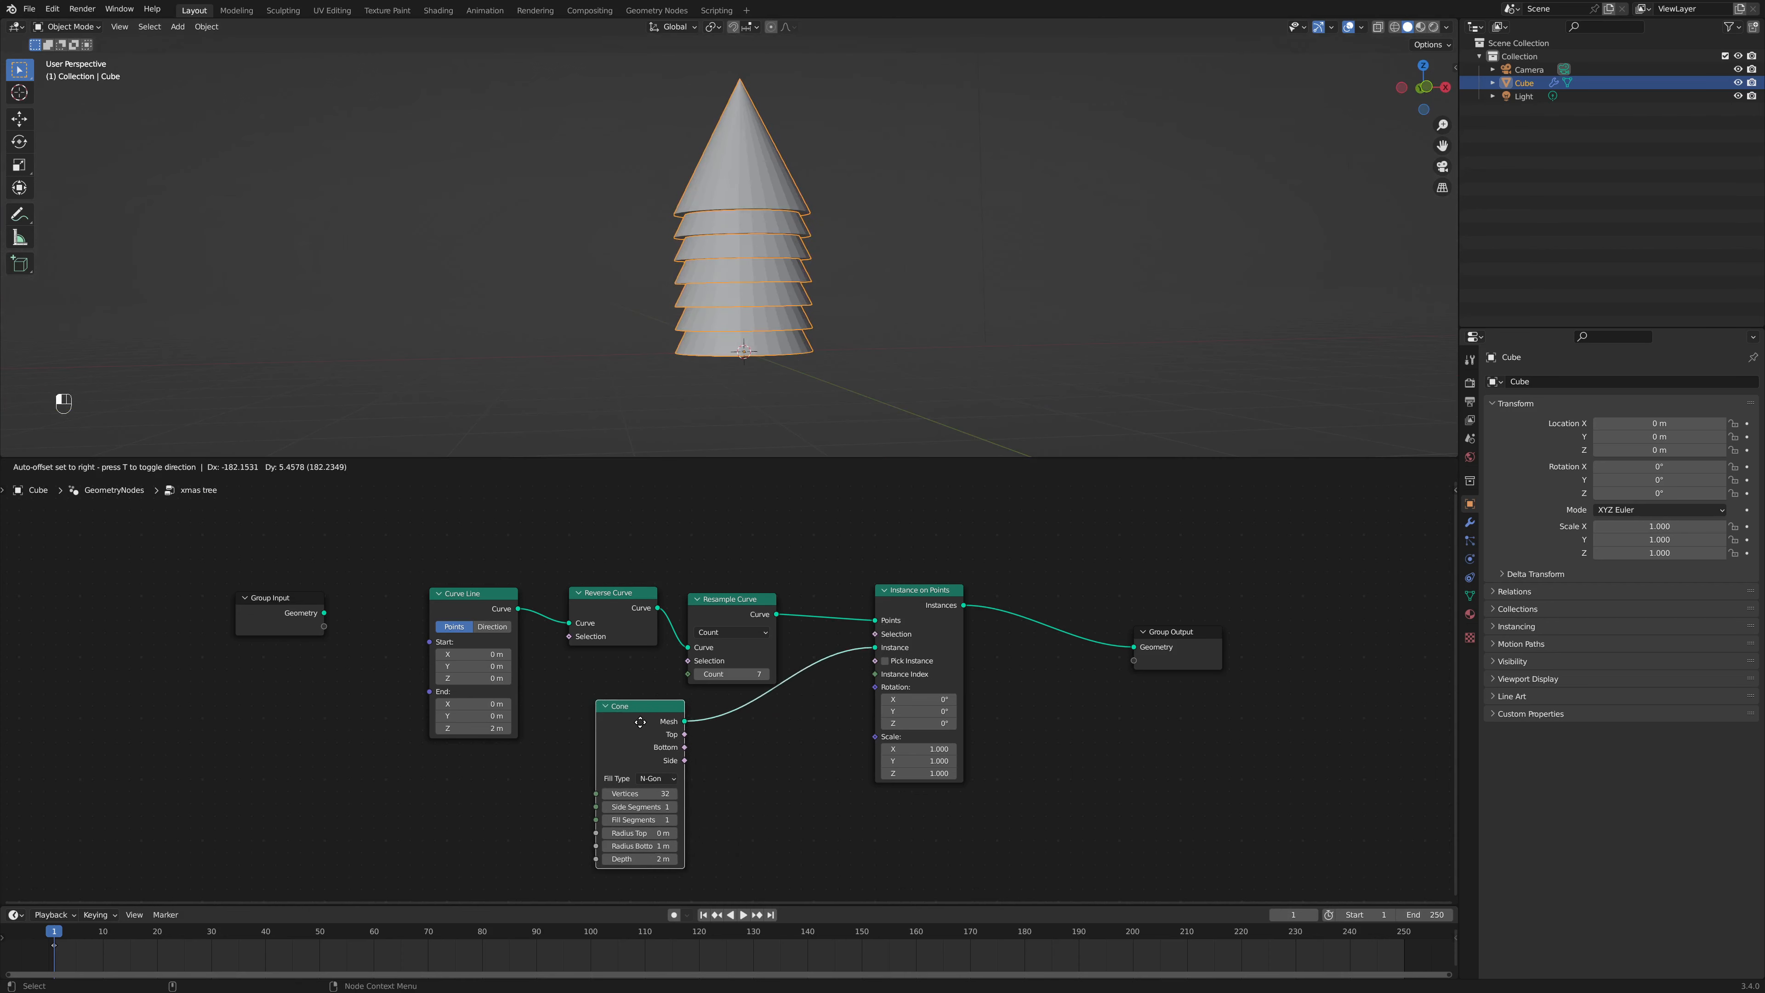
drag(737, 601, 725, 567)
scroll(712, 648, up, 1)
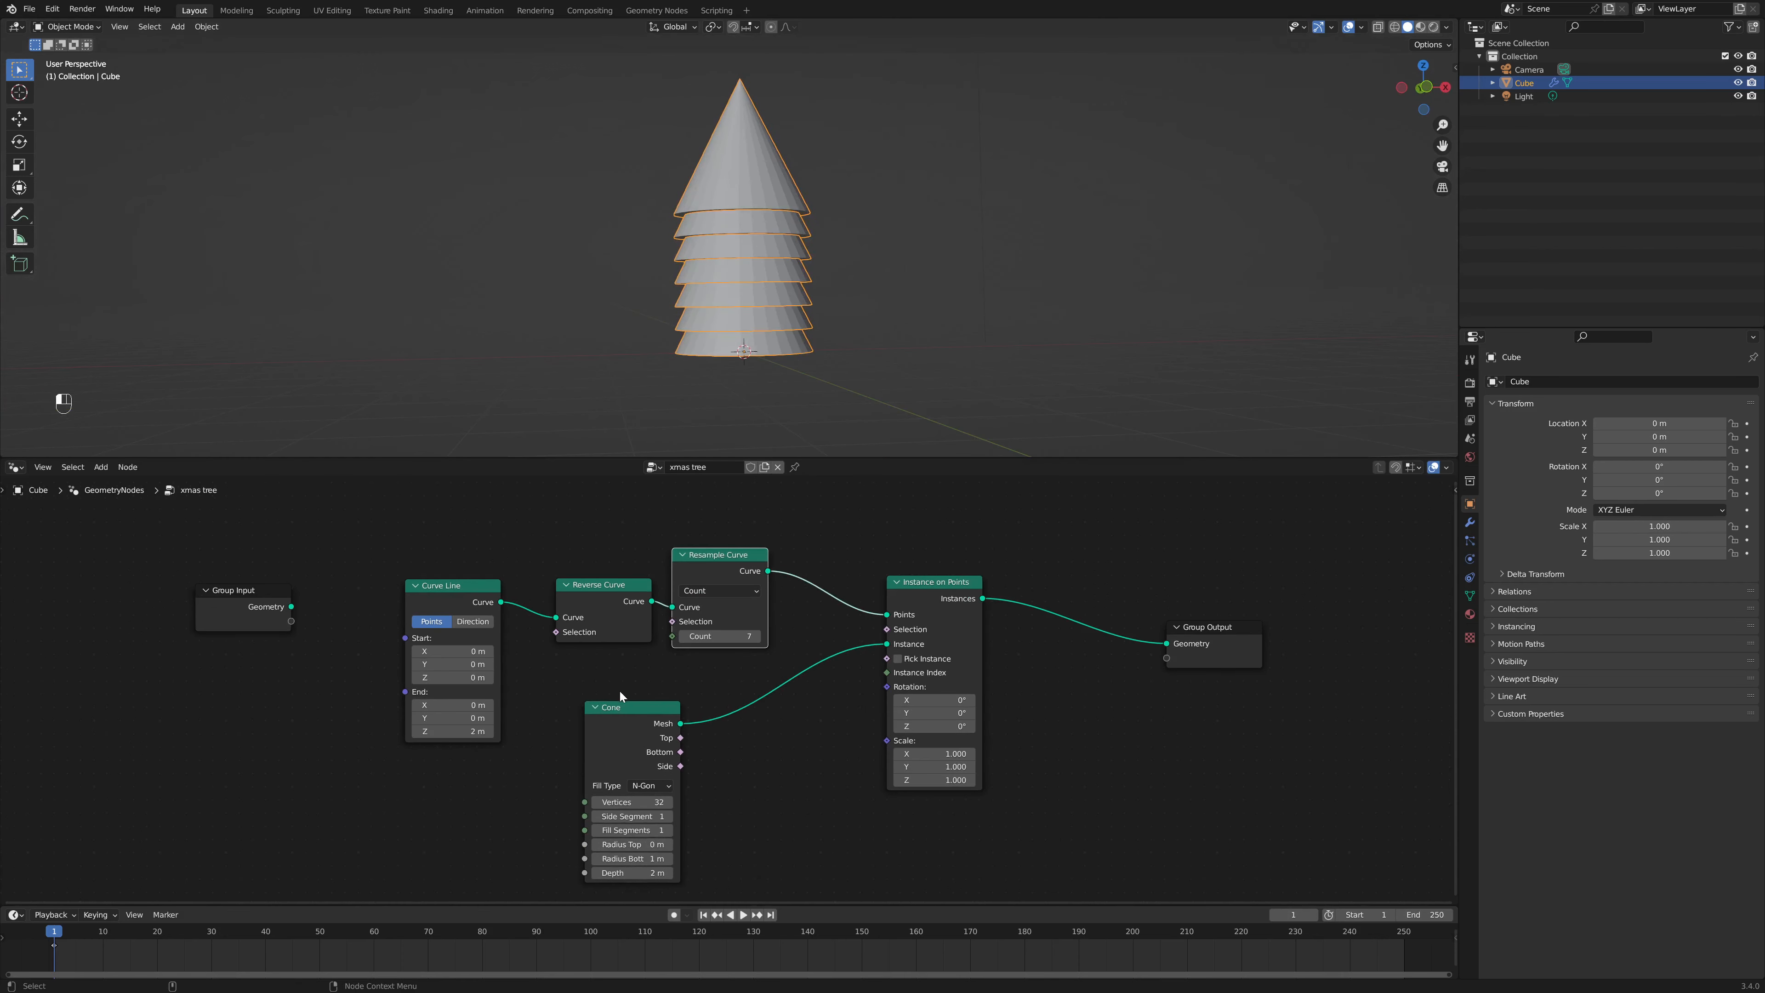
drag(608, 705, 592, 667)
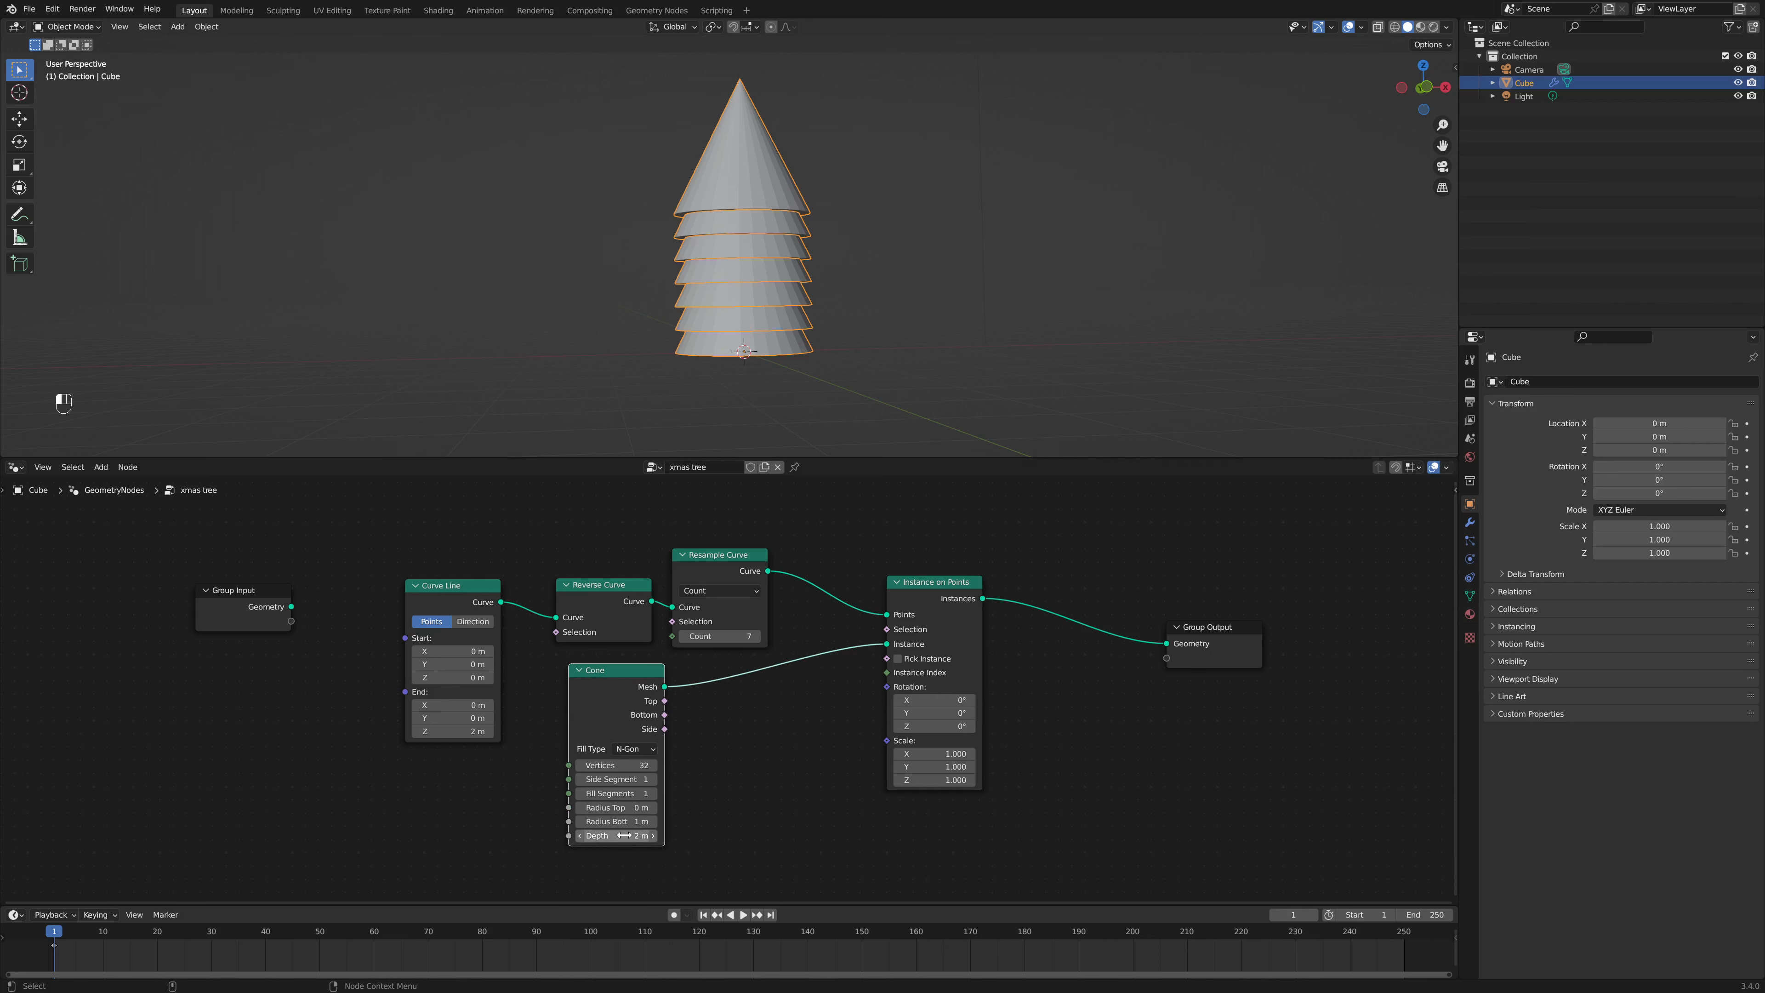
Step: Set the Cone's depth to 1 m and inspect the stacked cones in the viewport
click(580, 837)
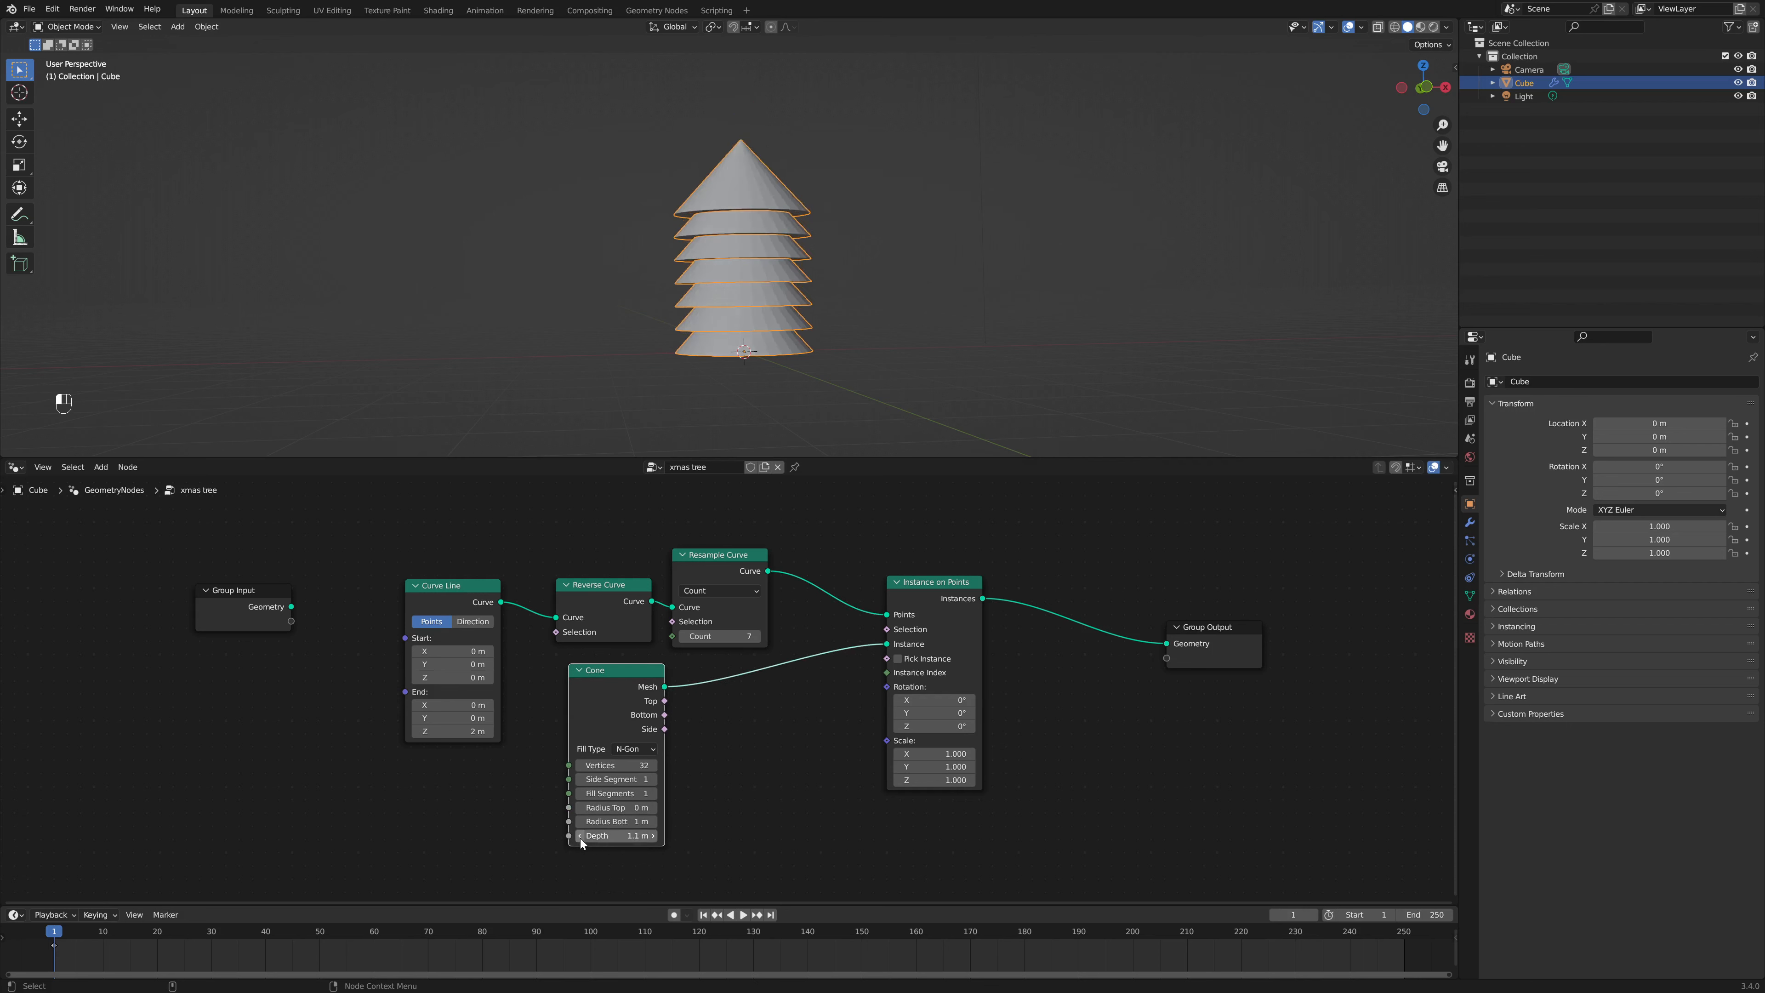
scroll(812, 199, up, 4)
middle_drag(772, 173, 821, 248)
scroll(851, 227, down, 3)
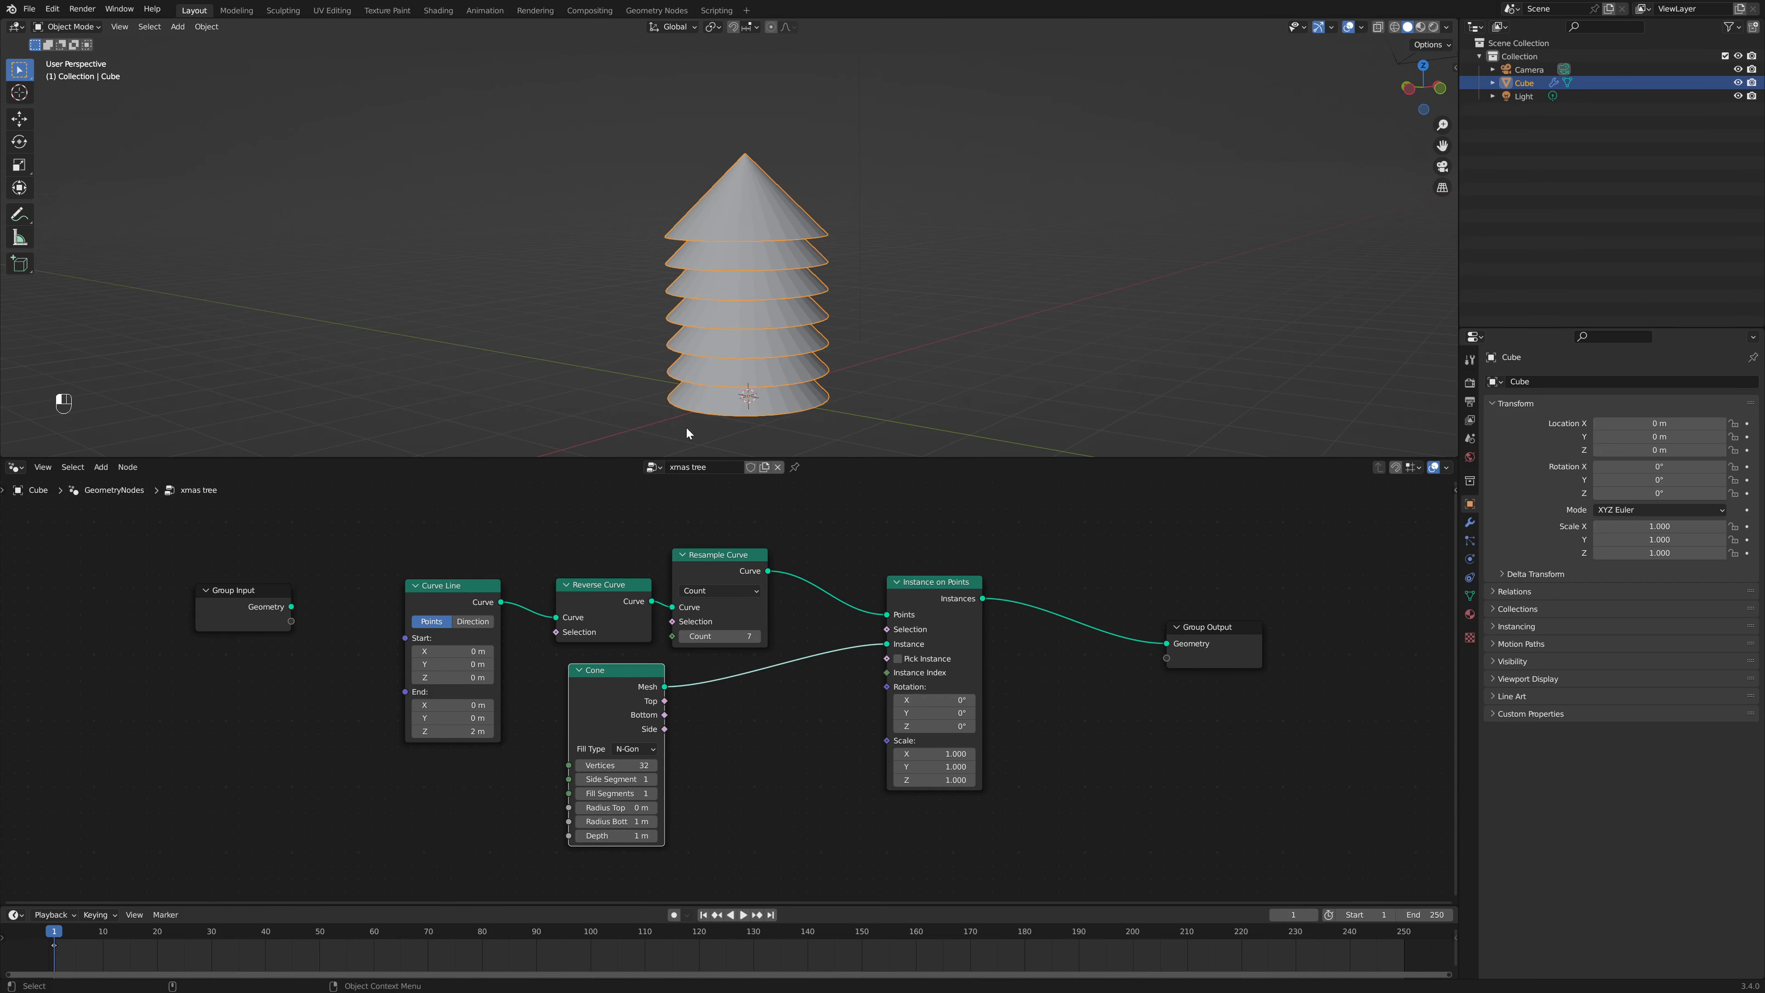
scroll(754, 168, up, 4)
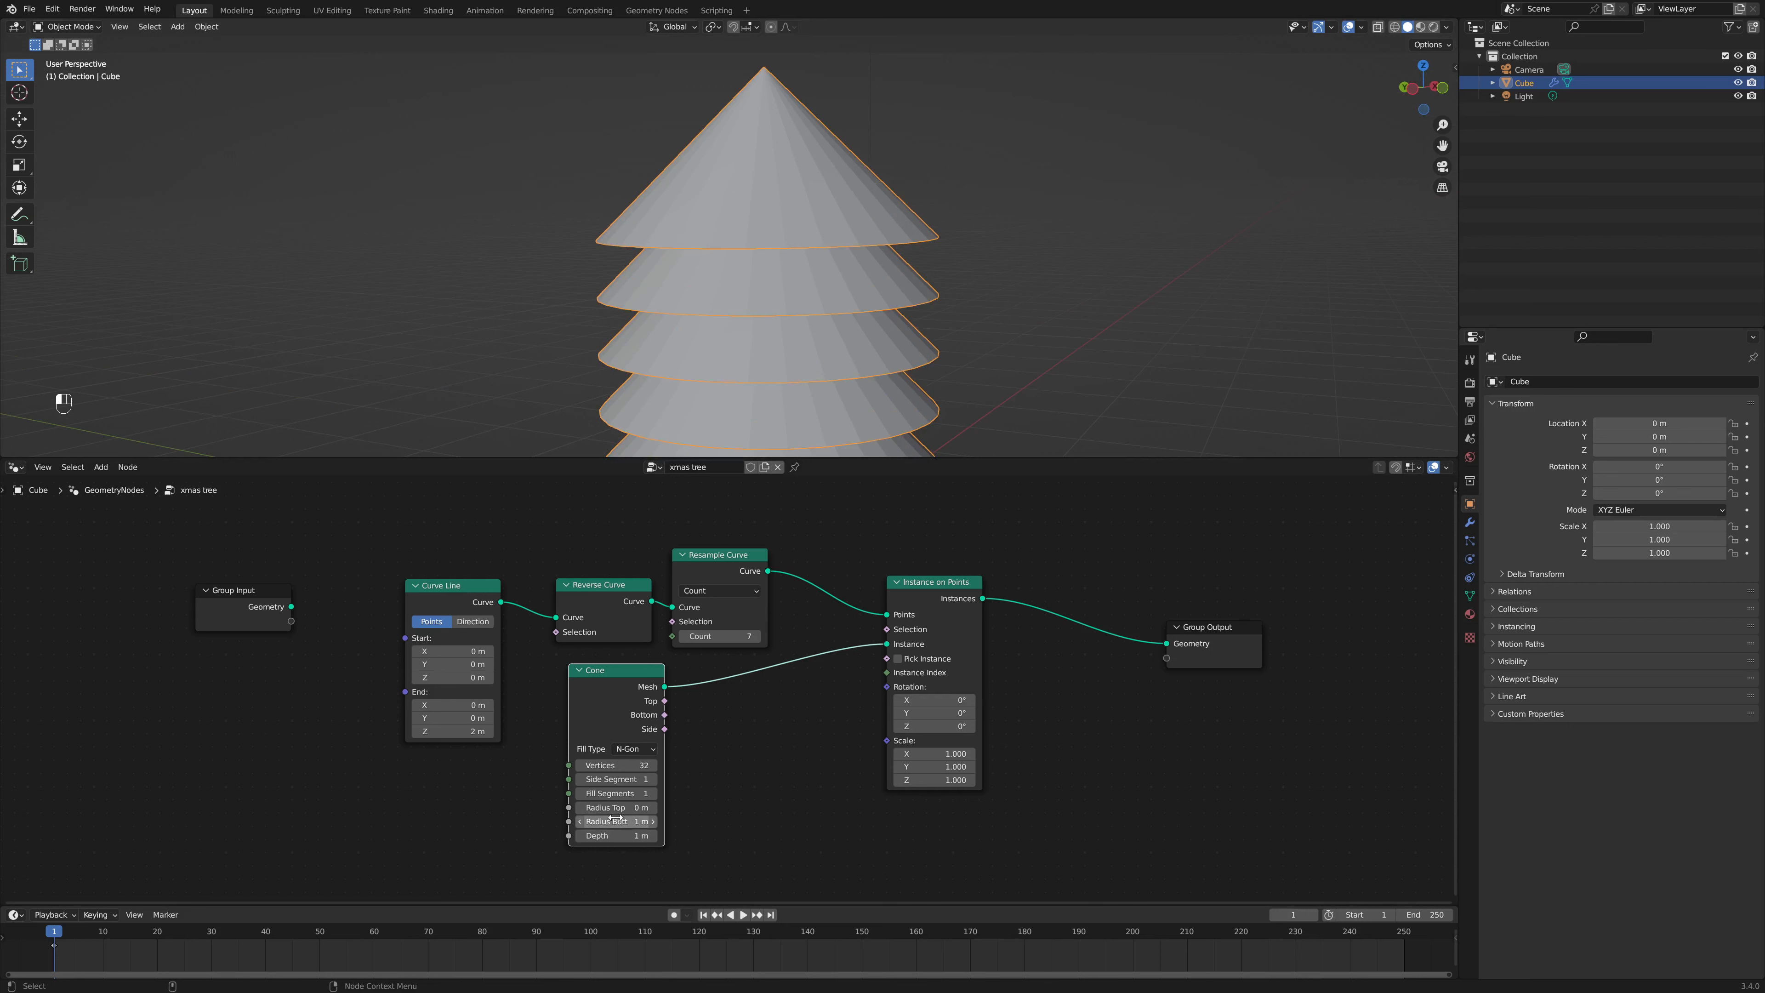
scroll(903, 275, down, 5)
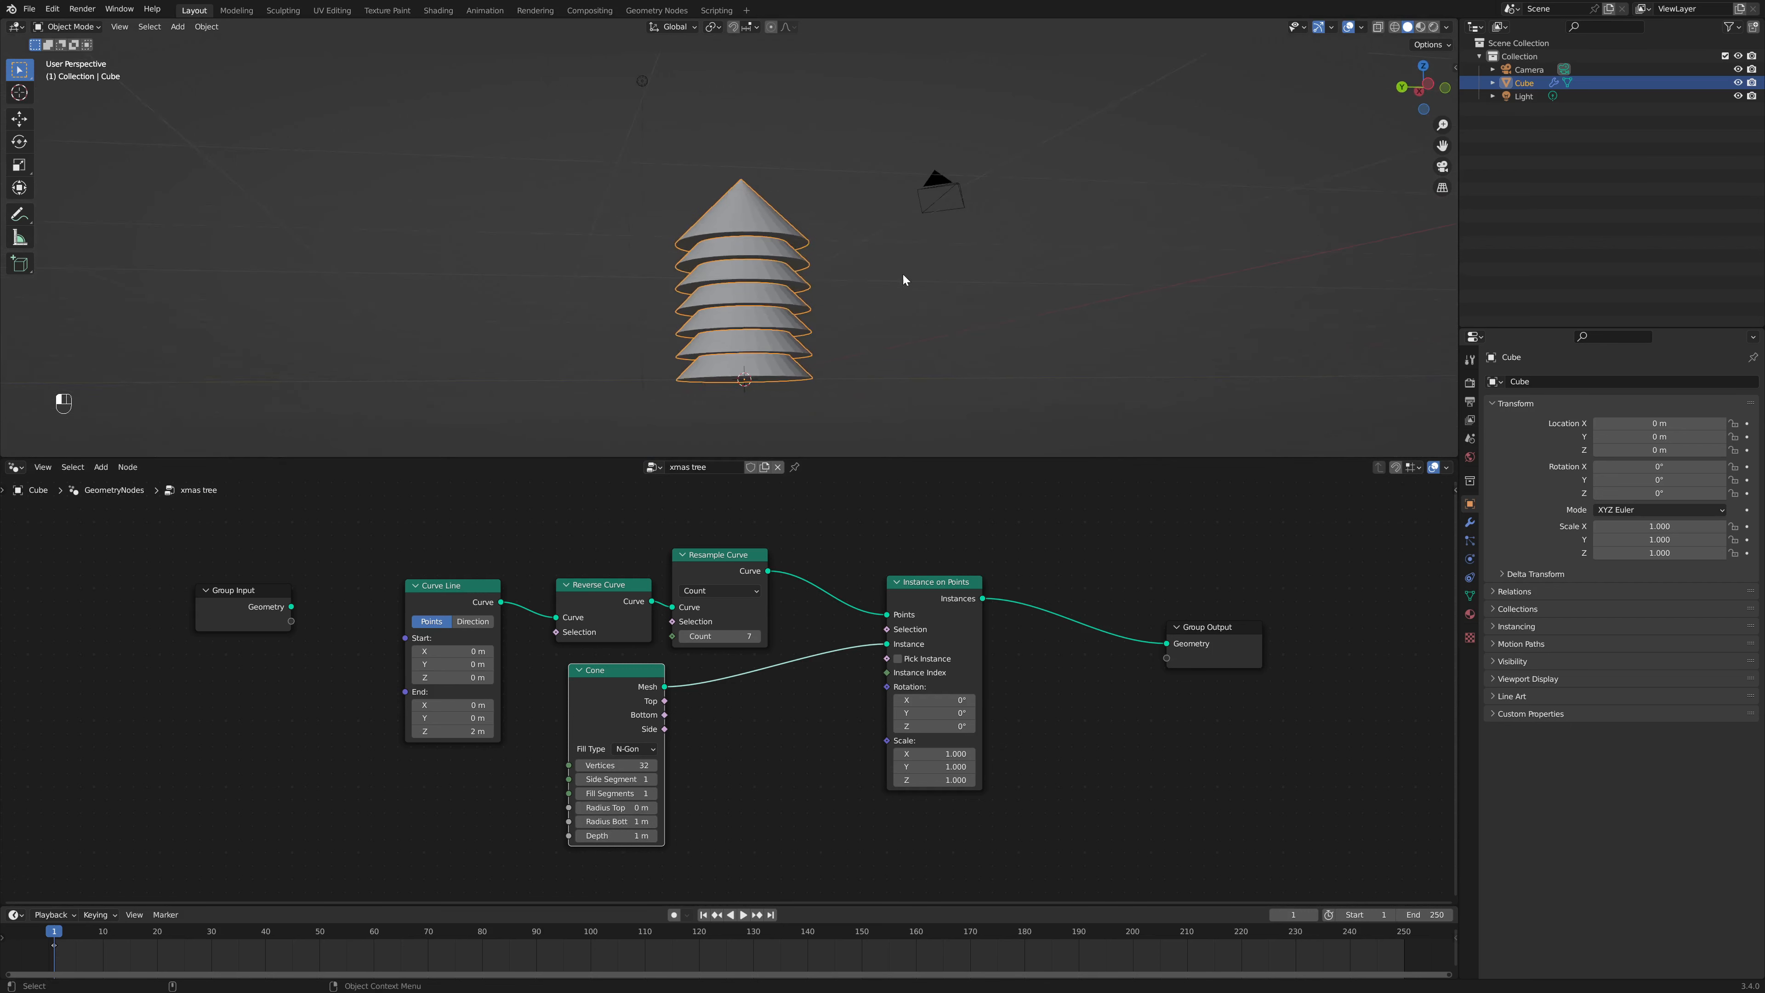
Step: Move the Instance on Points and Group Output nodes further from the Cone and Resample Curve nodes
drag(659, 688, 644, 690)
middle_drag(845, 691, 857, 693)
drag(908, 530, 1256, 736)
drag(953, 613, 1118, 611)
middle_drag(792, 271, 811, 218)
scroll(846, 260, up, 3)
middle_drag(810, 218, 890, 221)
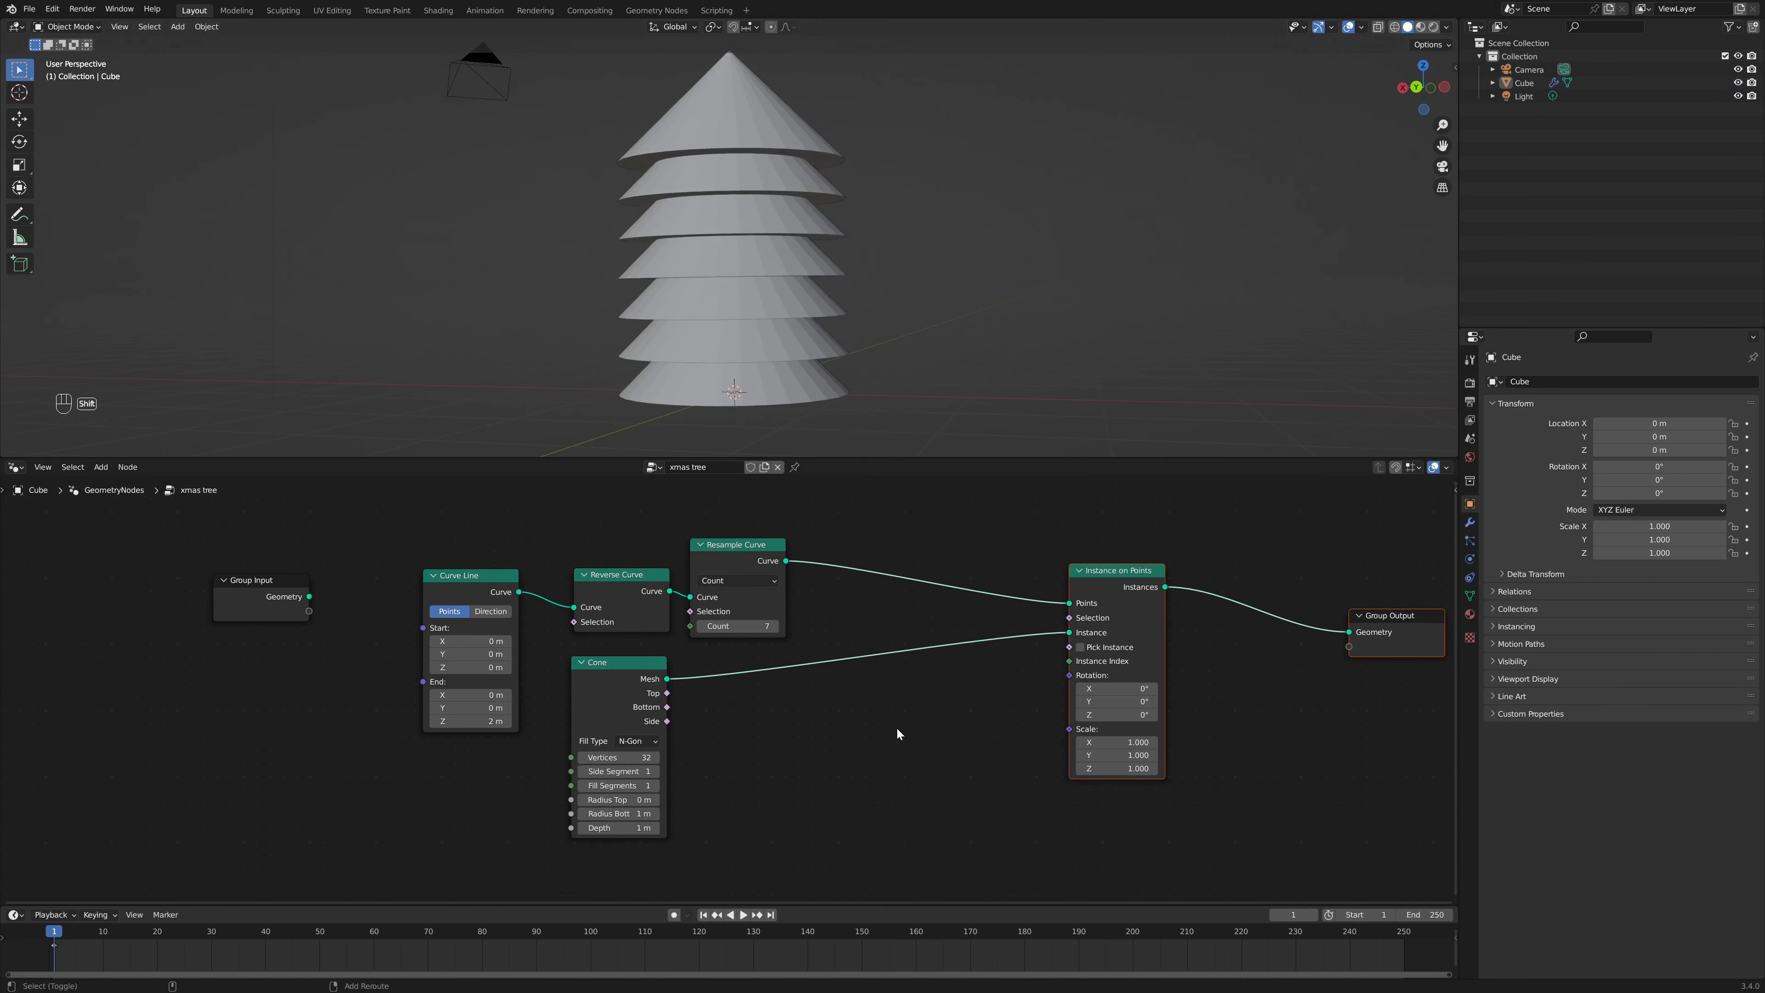
Step: Add a Random Value node between the Cone and Instance on Points nodes
key(shift+a)
mouse_move(893, 730)
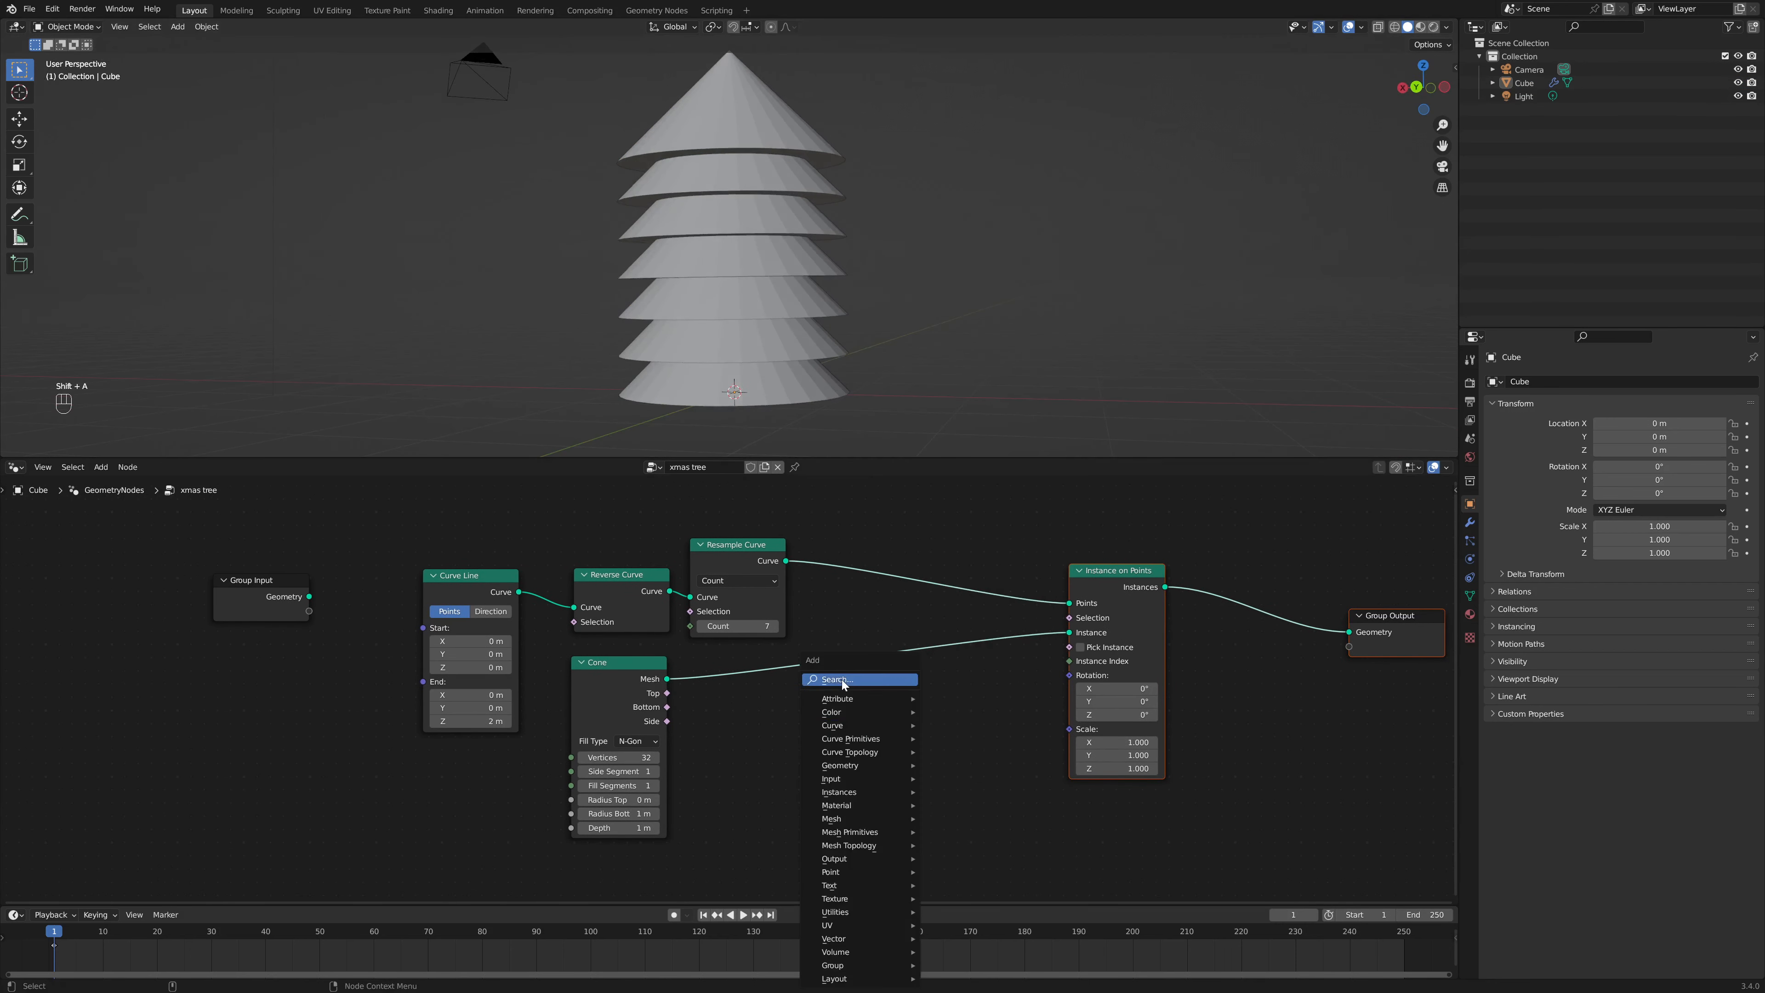
click(837, 679)
text(ra)
click(932, 731)
click(937, 725)
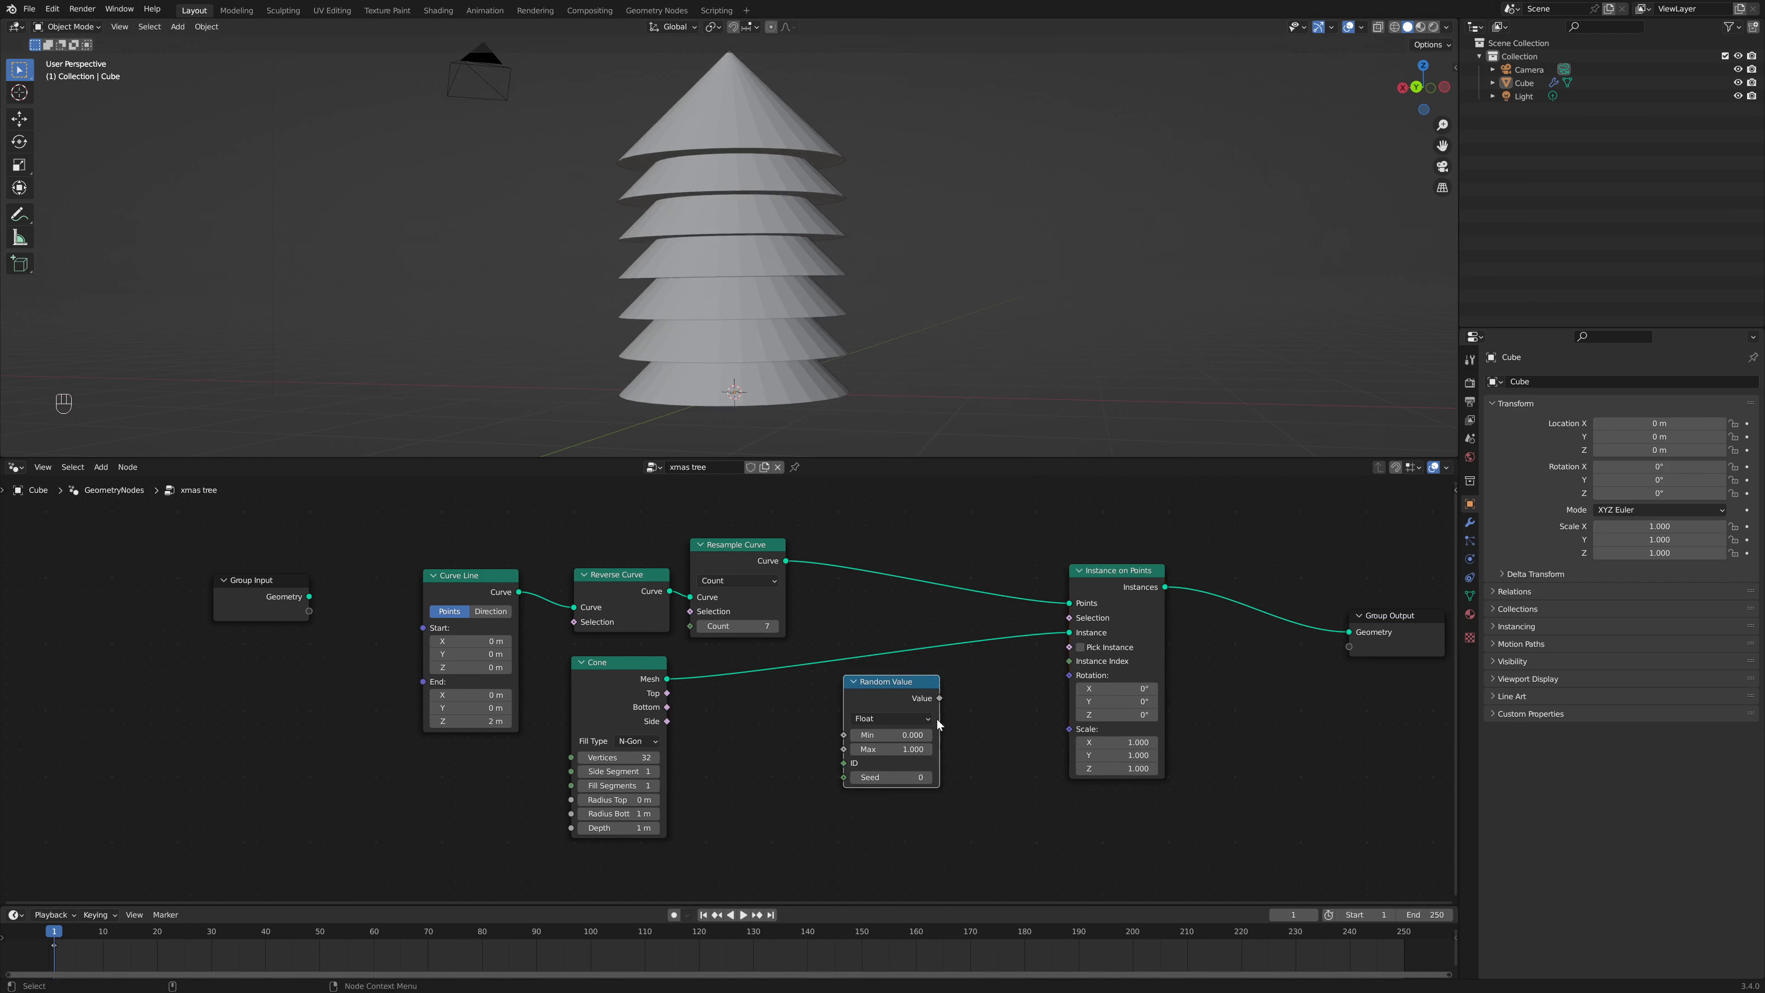
Step: Spread the Instance on Points and Random Value nodes further from the Cone, and set the random minimum to 0.300
drag(1108, 597, 1205, 614)
middle_drag(1000, 737, 1007, 664)
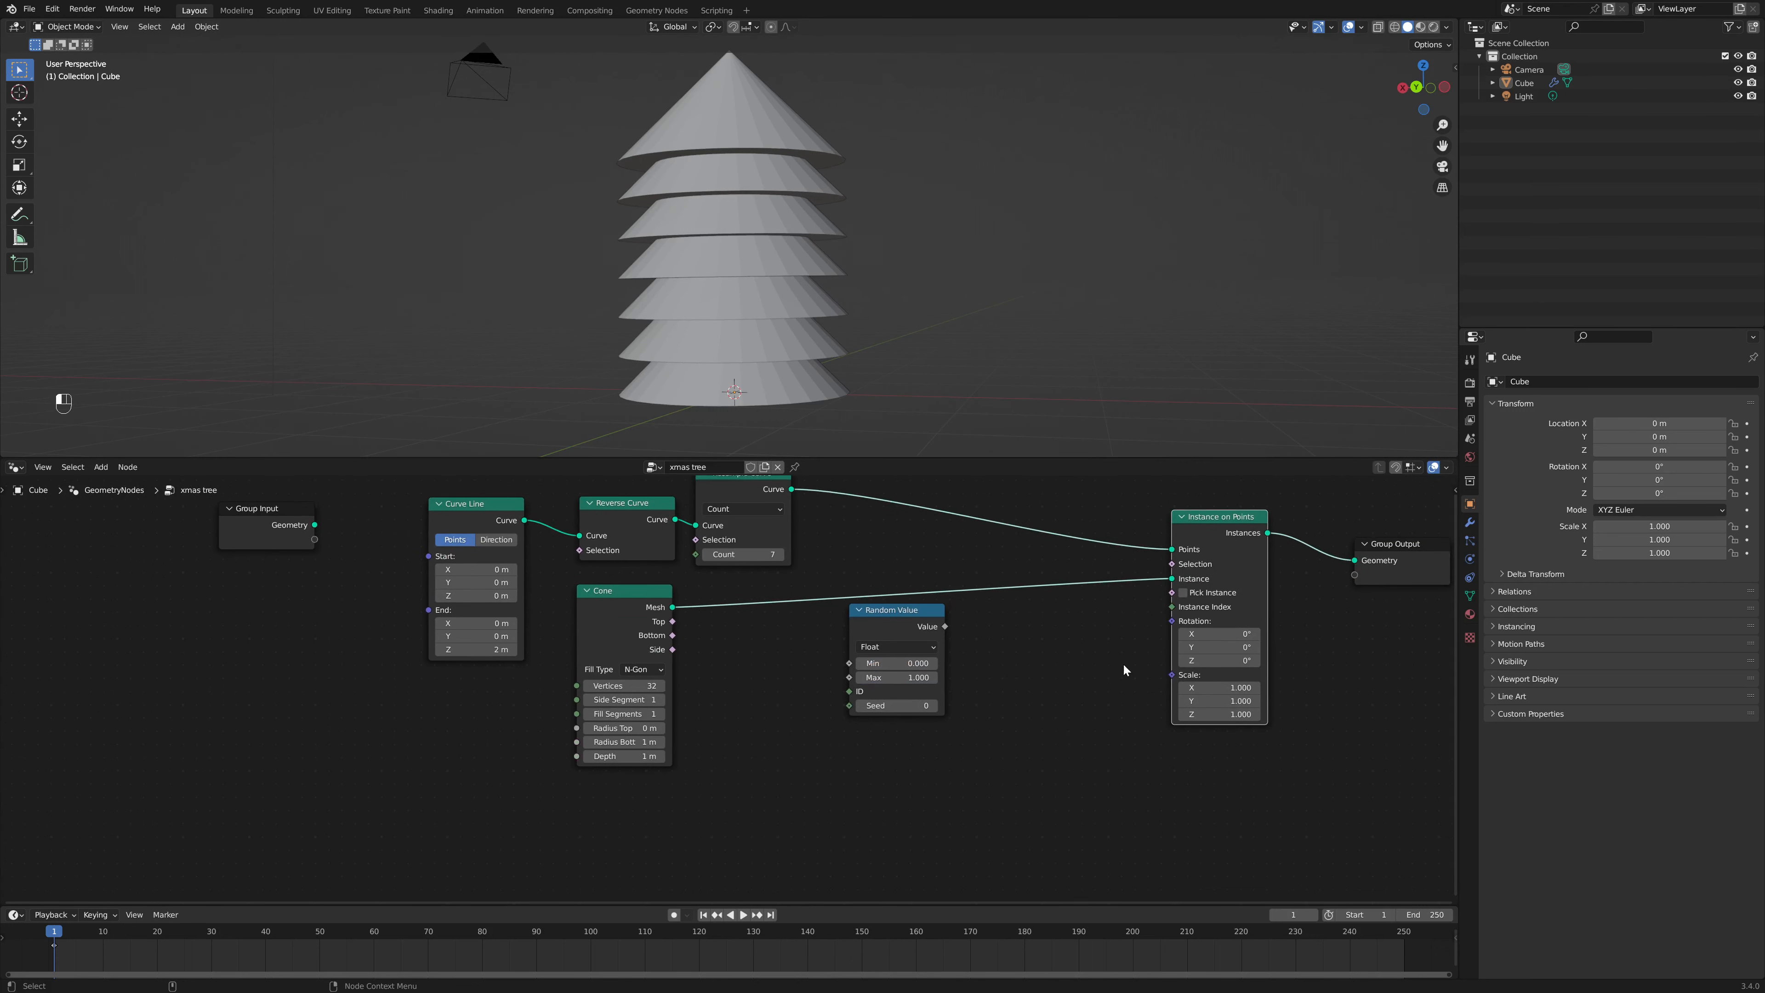
drag(1175, 674, 974, 735)
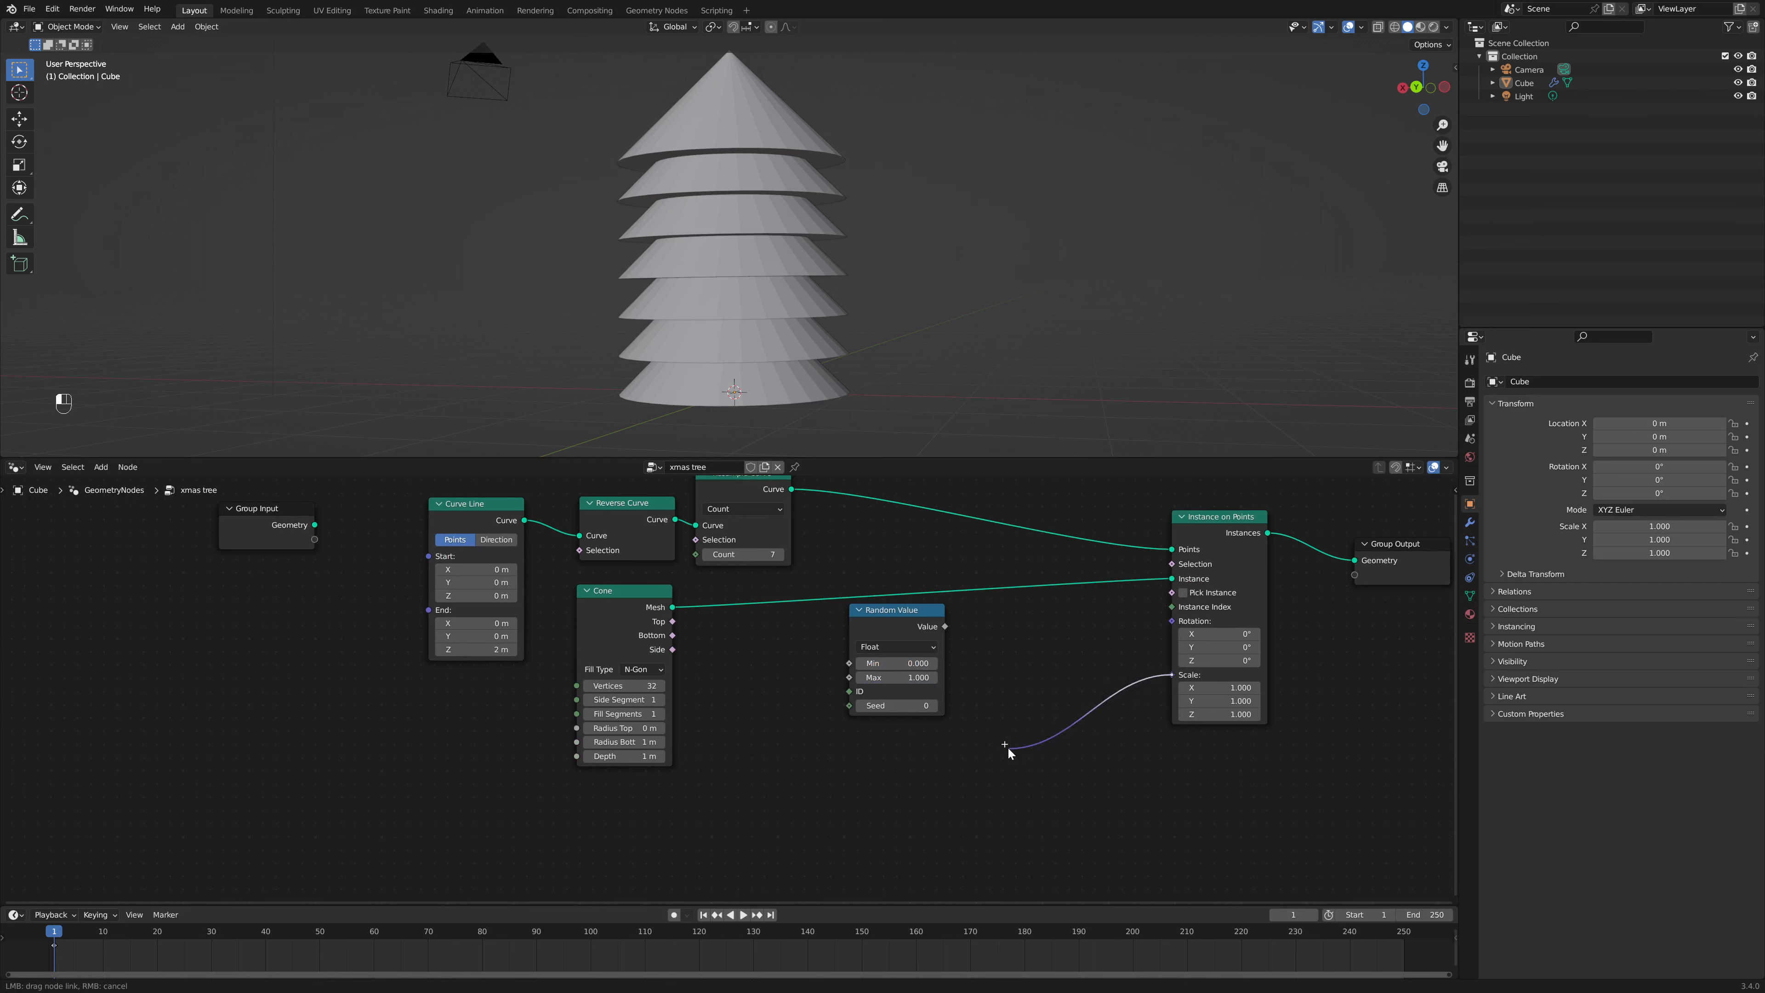
drag(946, 629, 918, 663)
Step: Add a Spline Parameter node and connect its Length output to the Scale input of Instance on Points
key(shift+a)
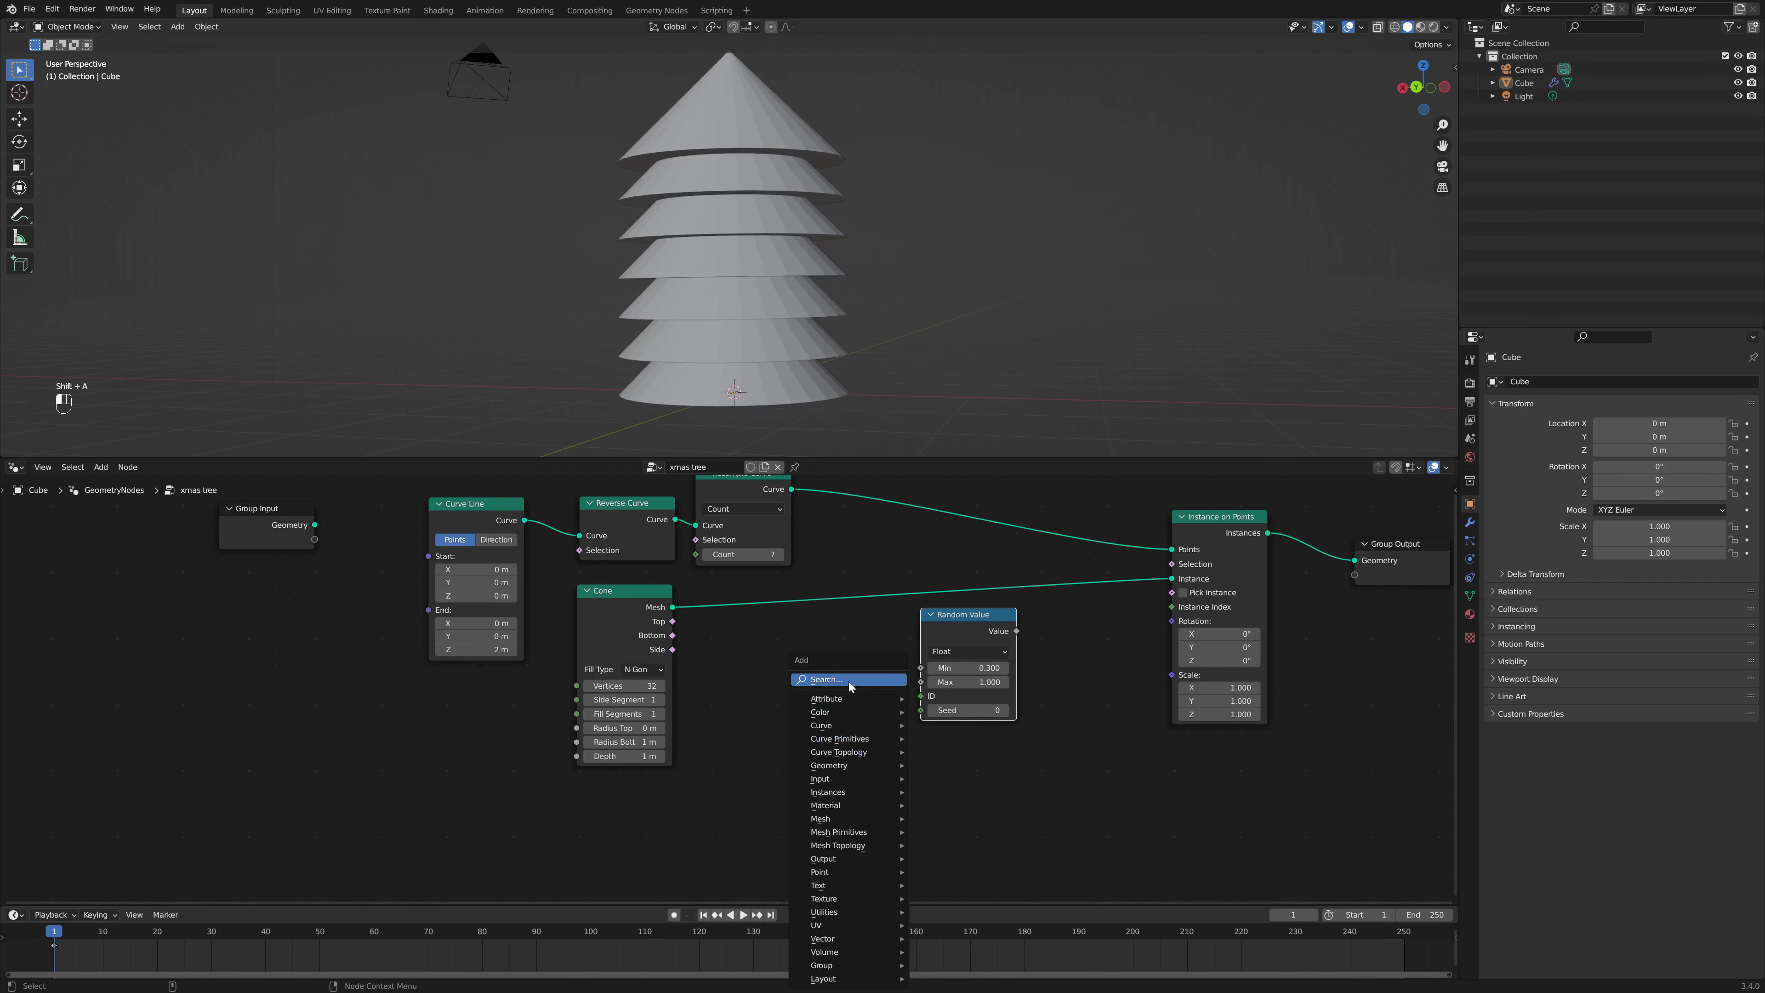
click(849, 680)
text(spli)
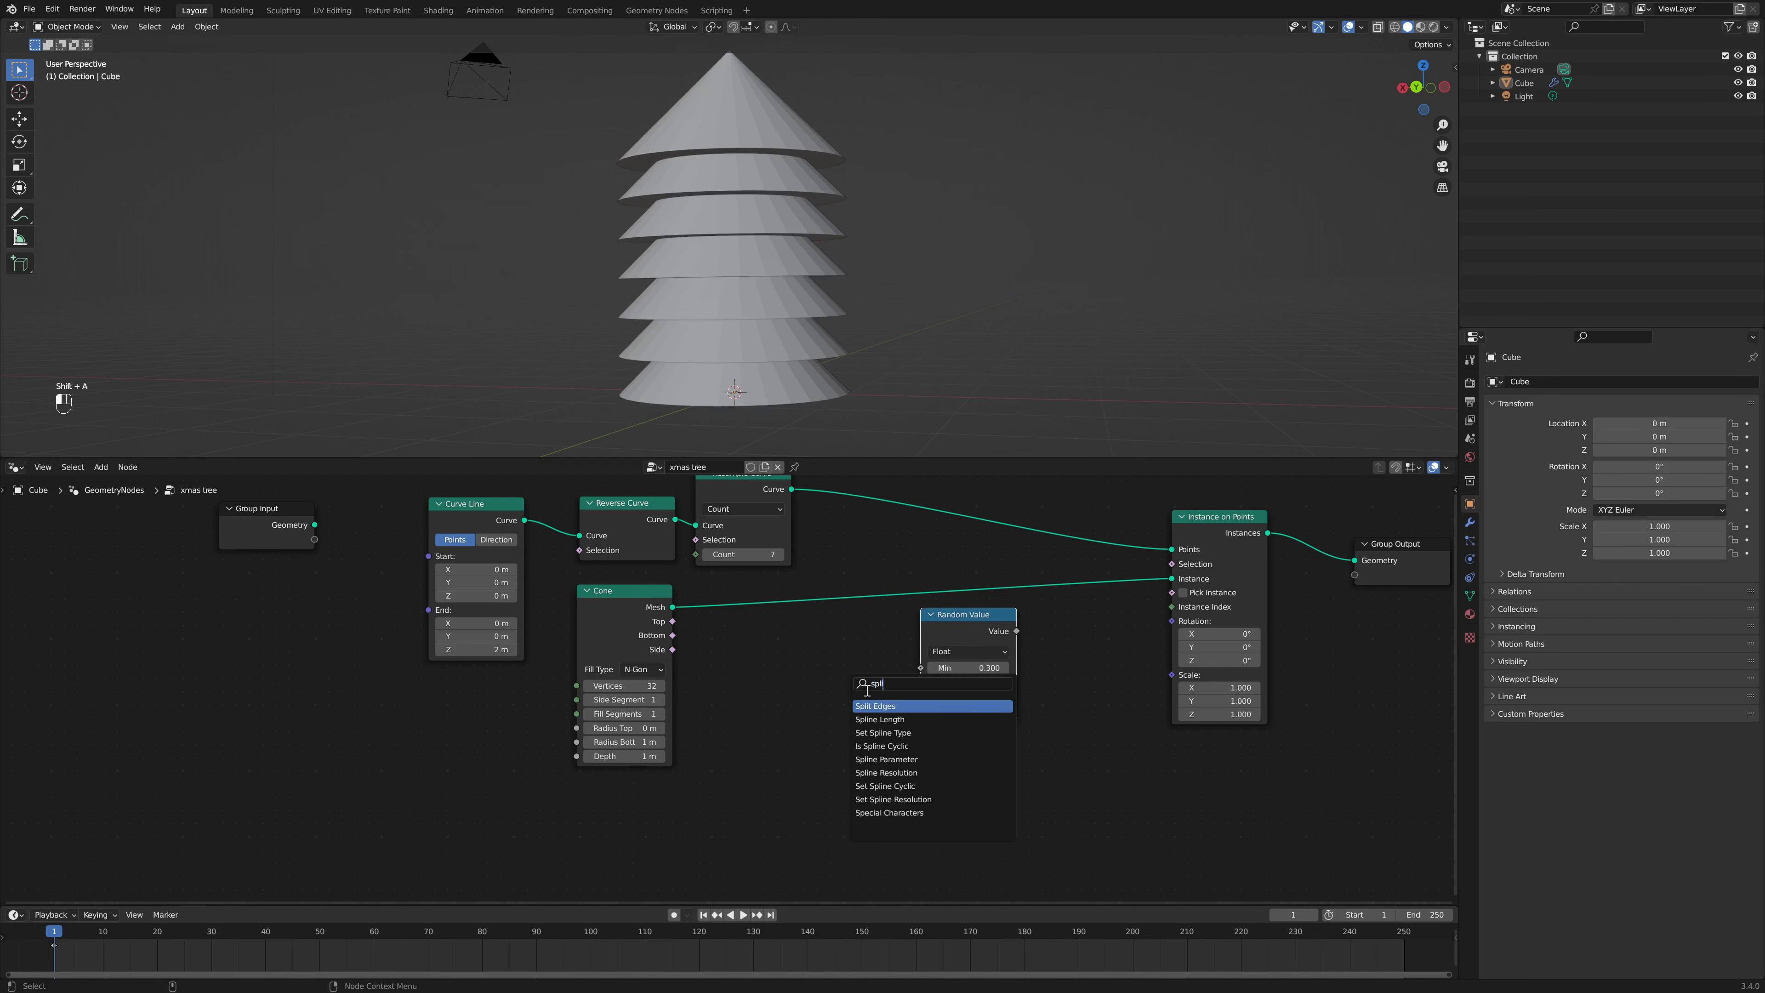
text(nr)
click(895, 774)
click(837, 772)
drag(860, 761, 895, 777)
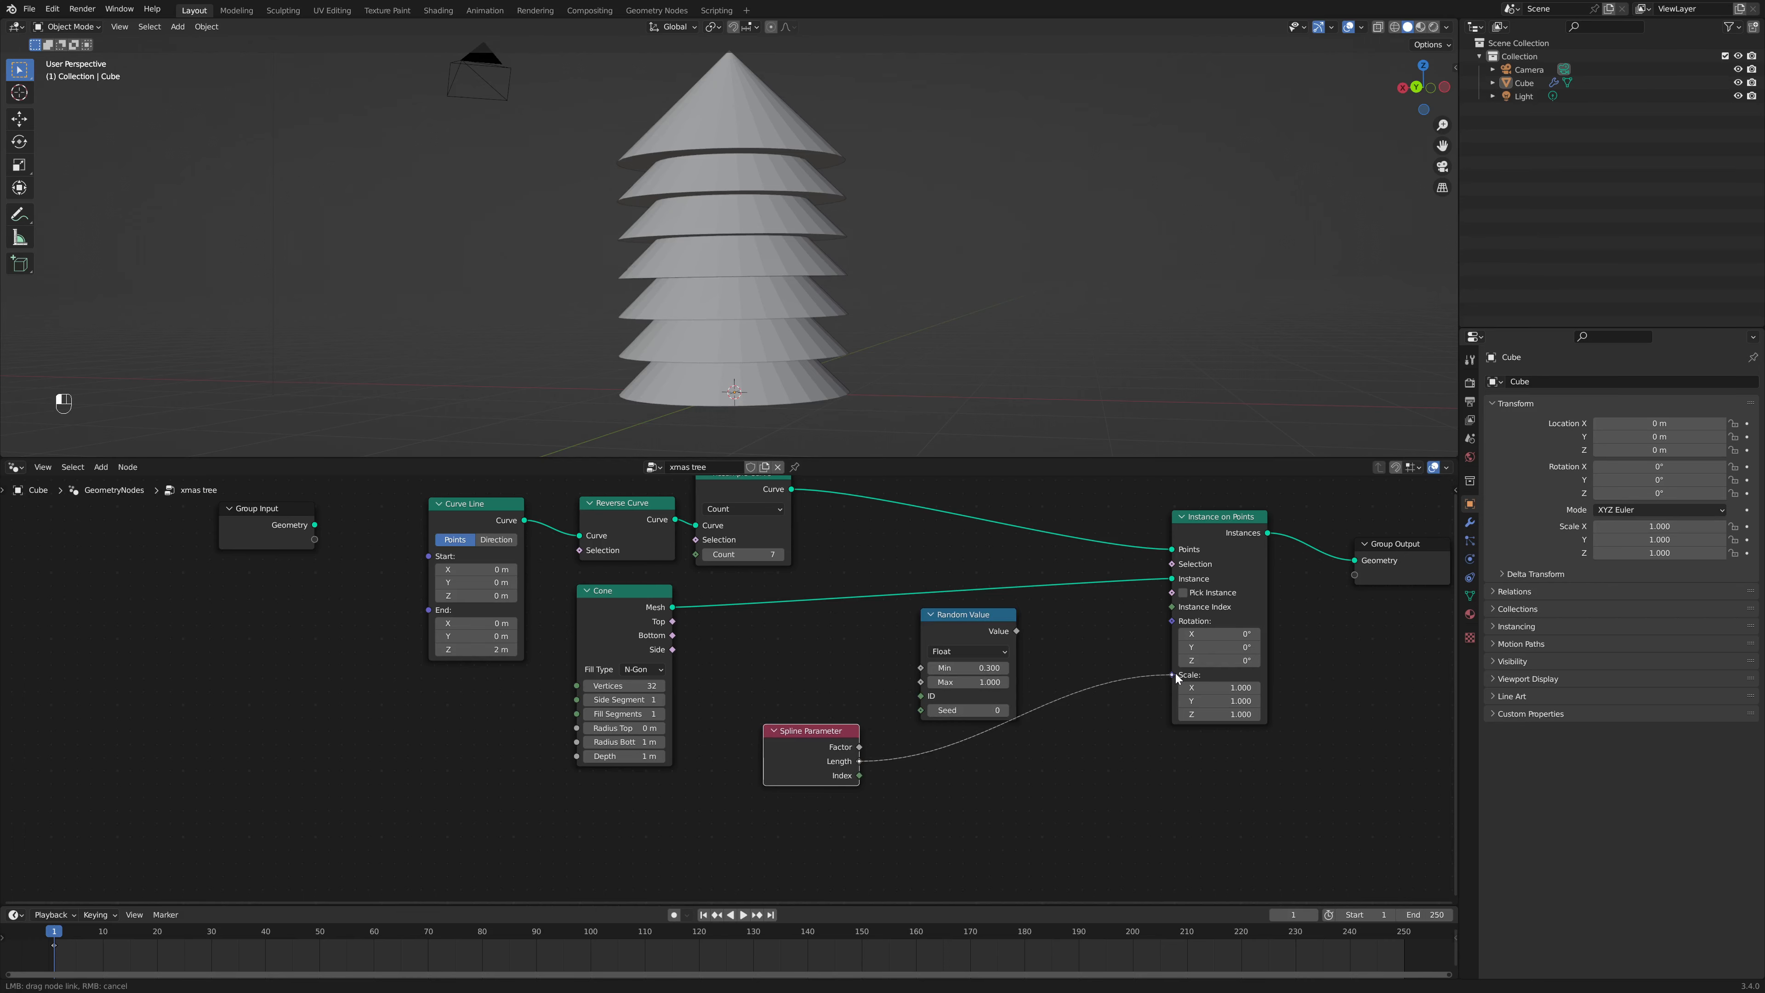
drag(1175, 674, 1172, 674)
scroll(834, 351, up, 3)
middle_drag(798, 326, 898, 347)
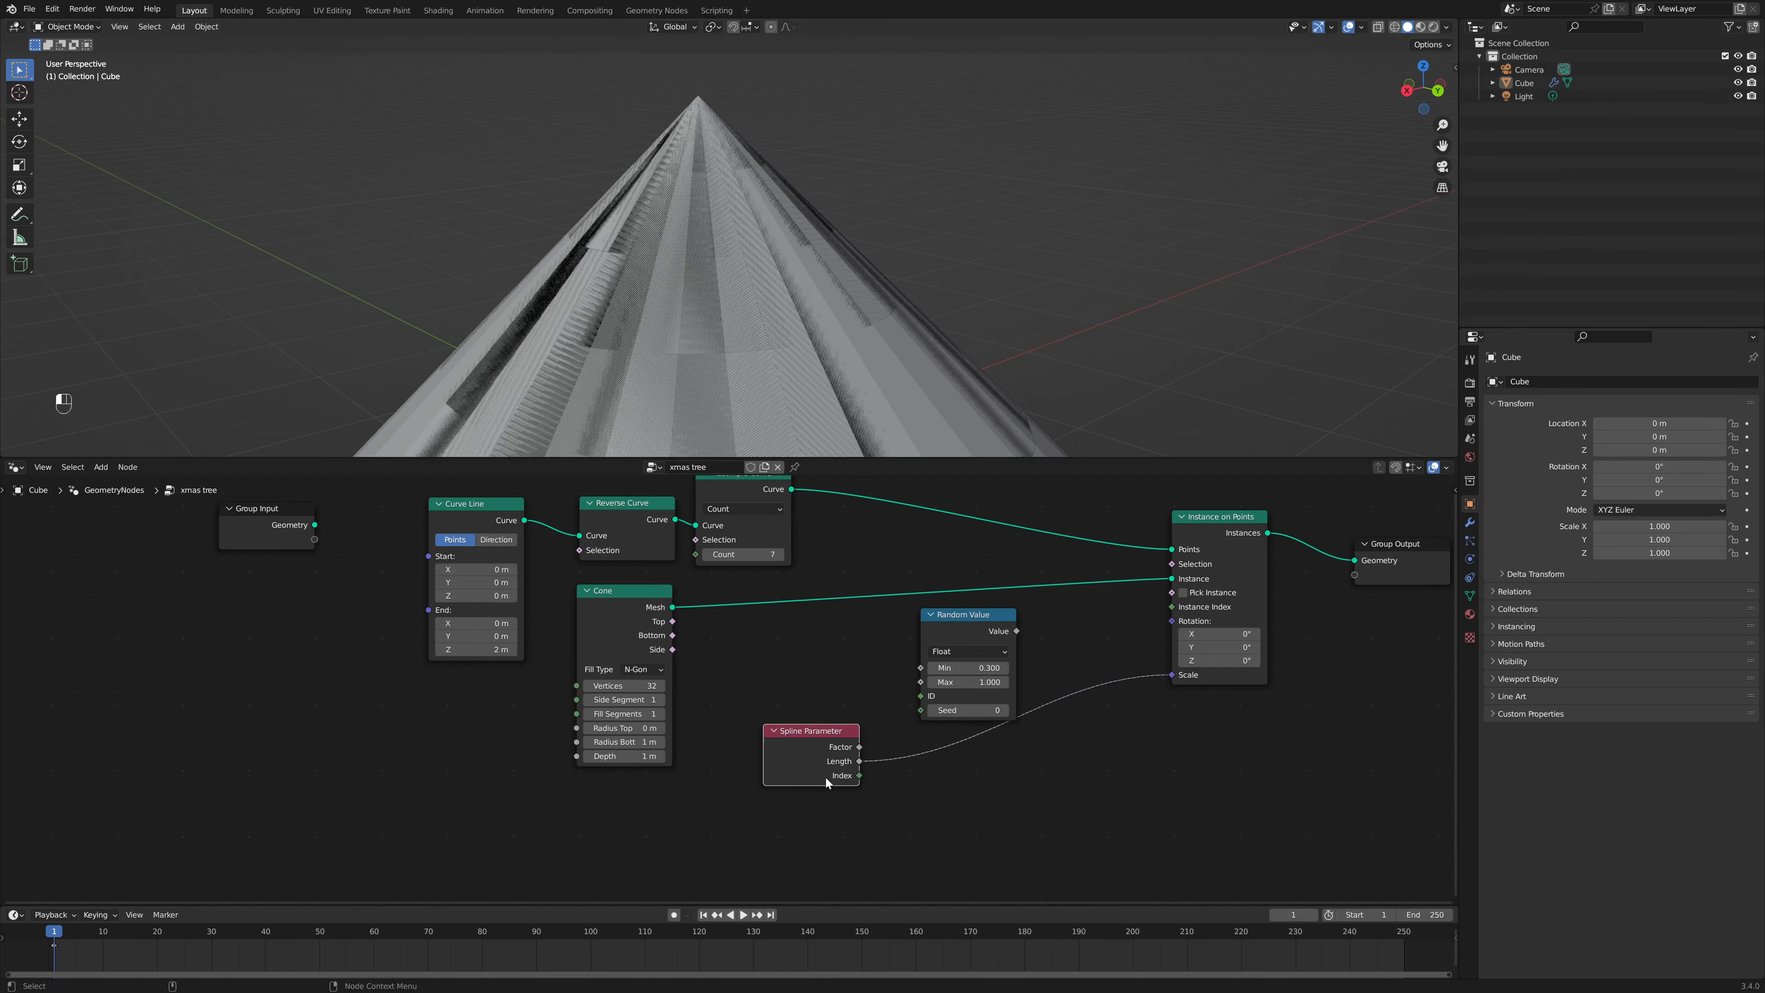
Step: Stack the Random Value node above the Spline Parameter node beside the Cone, and inspect the scaled cones in the viewport
drag(826, 778, 803, 834)
drag(959, 617, 763, 647)
middle_drag(736, 334, 695, 322)
scroll(758, 328, down, 6)
scroll(749, 324, up, 3)
scroll(785, 248, up, 2)
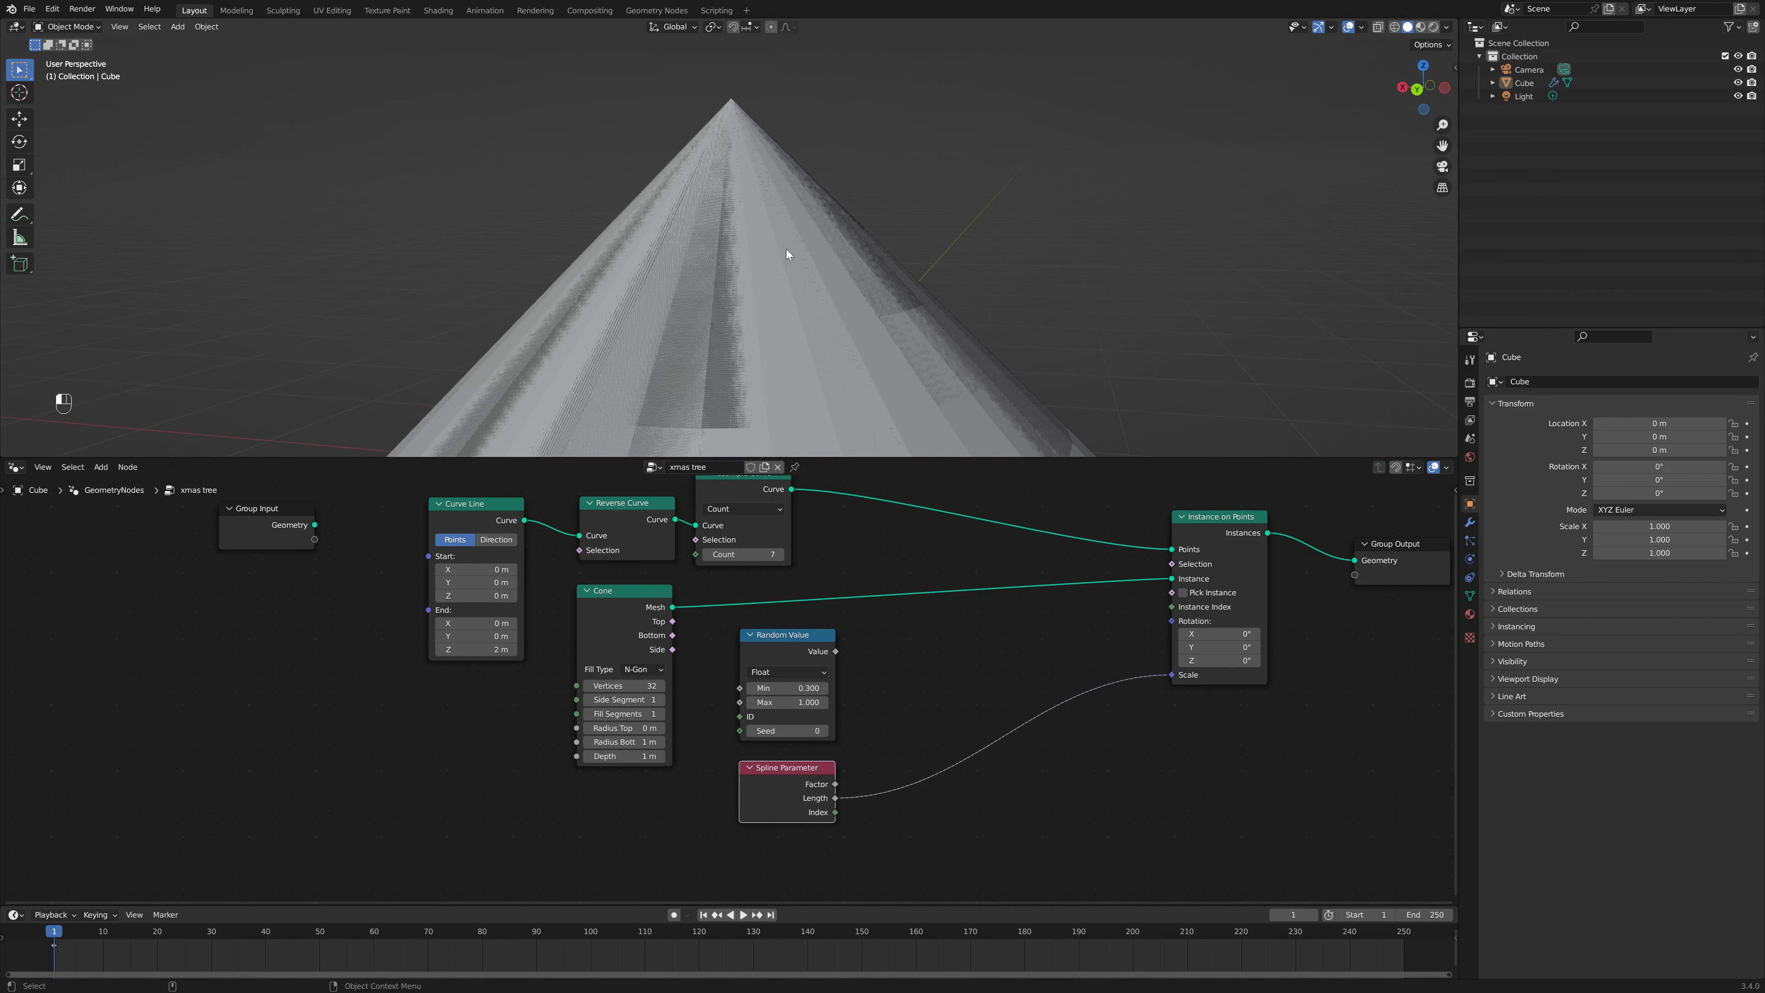
middle_drag(786, 248, 708, 337)
scroll(693, 297, down, 4)
Step: Insert a Vector Math node in Scale mode between Spline Parameter and Instance on Points, with a scale of 0.300
key(shift+a)
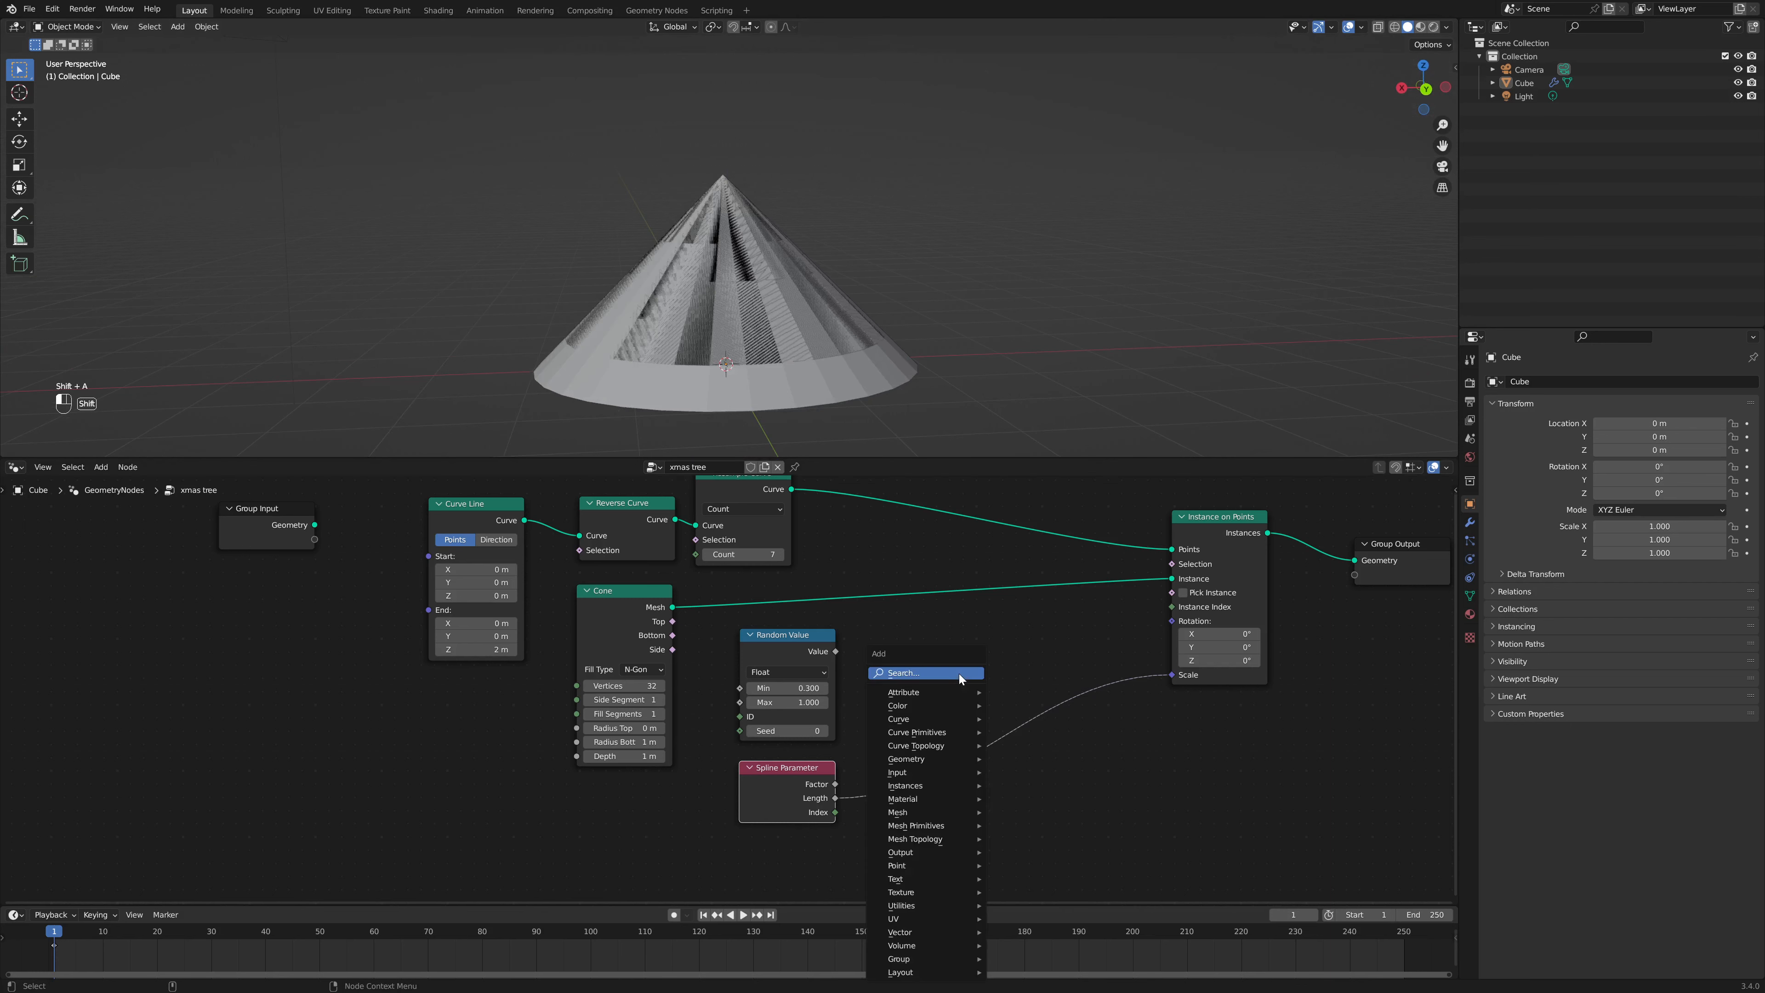
click(959, 673)
text(scale)
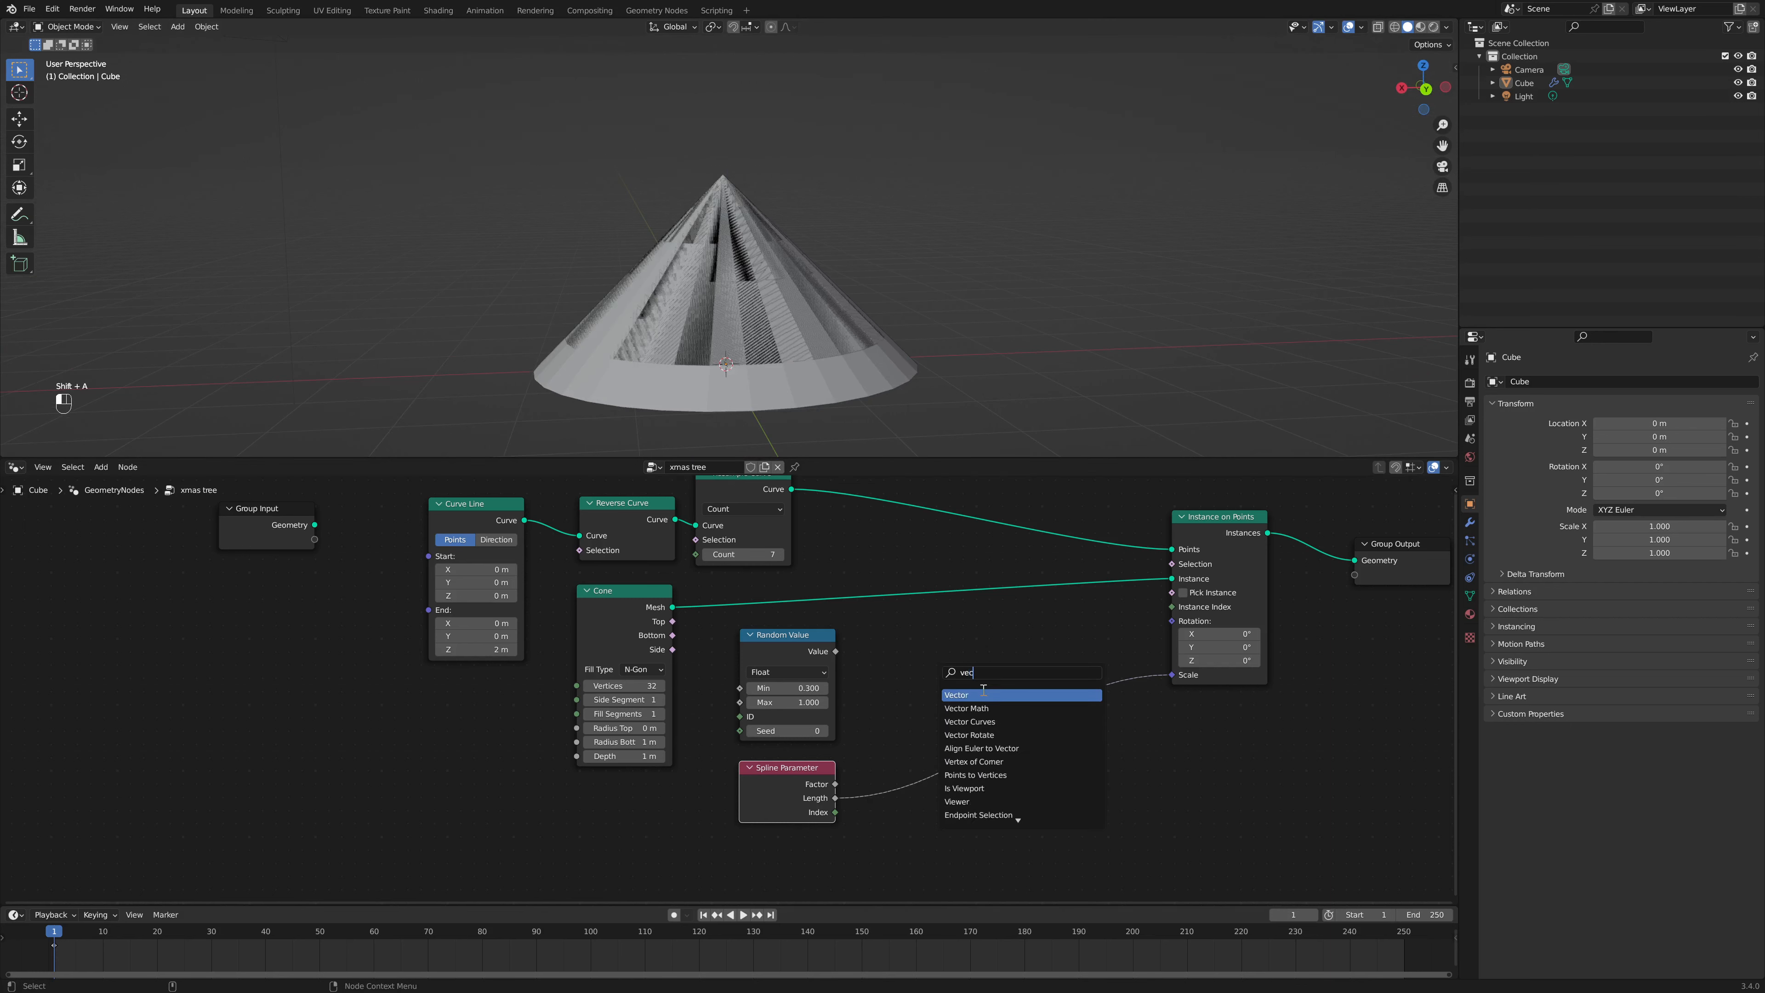
key(Return)
drag(995, 757, 1085, 757)
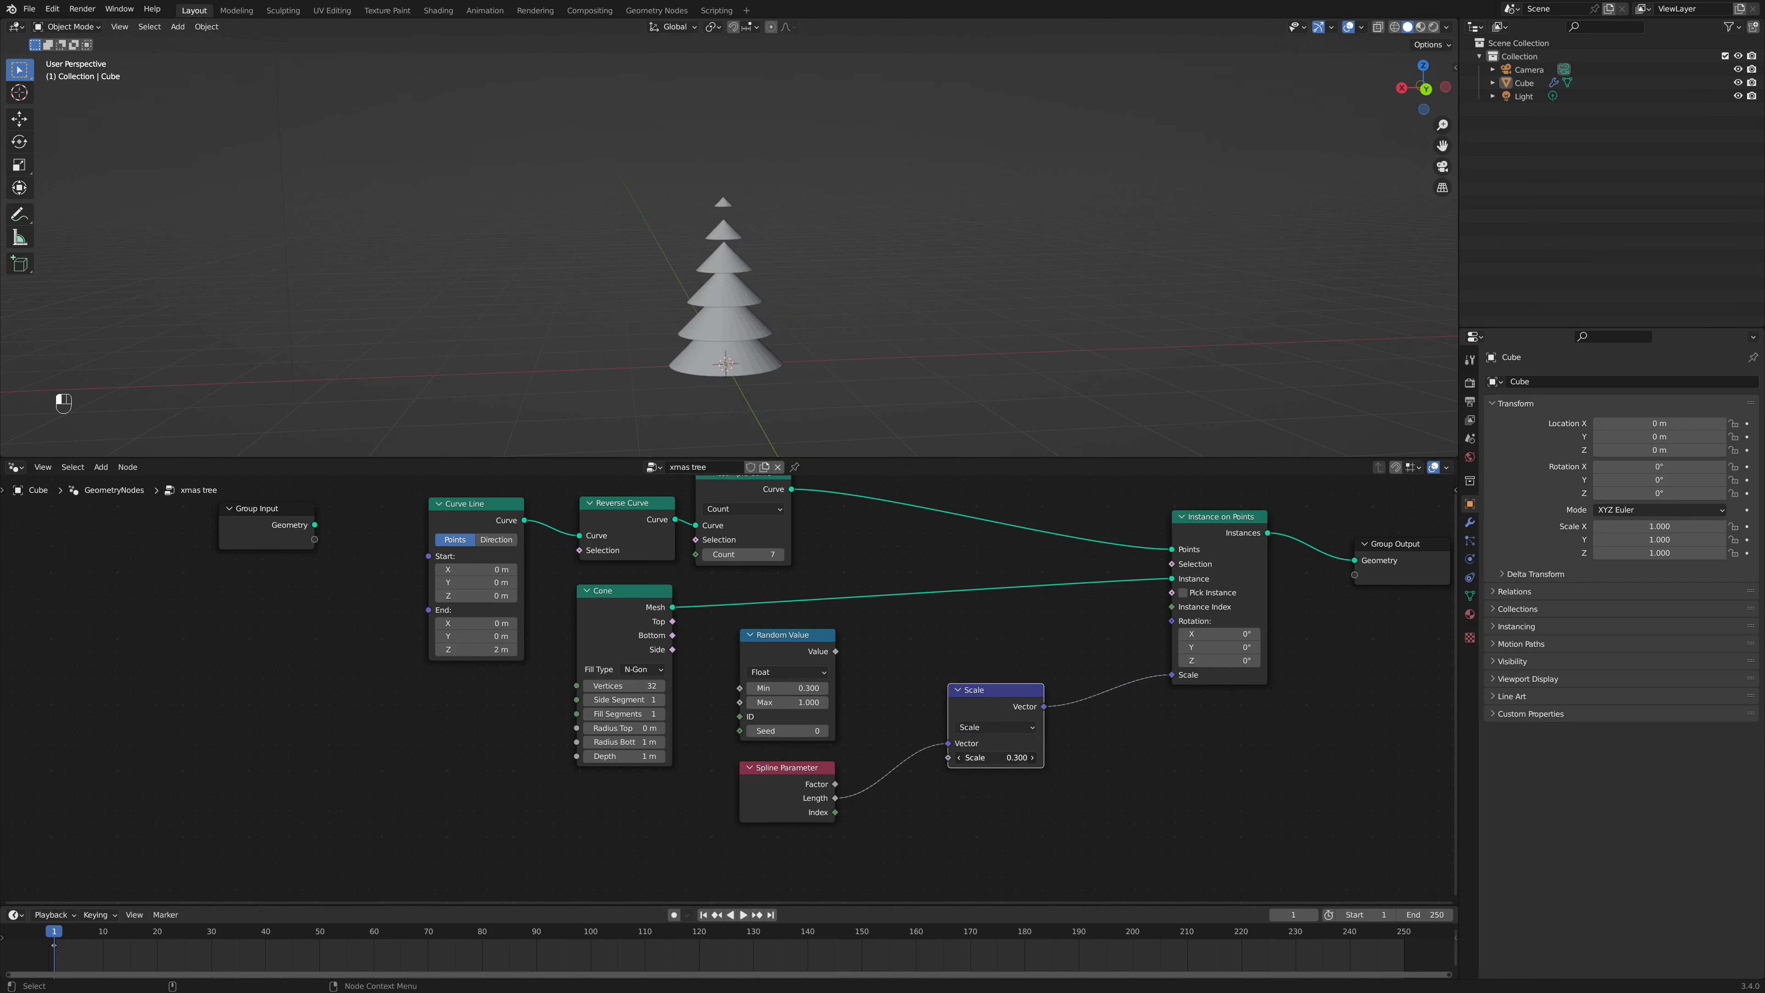
Step: Inspect the tapered cone tiers and the spacing between them from several angles
scroll(784, 301, up, 6)
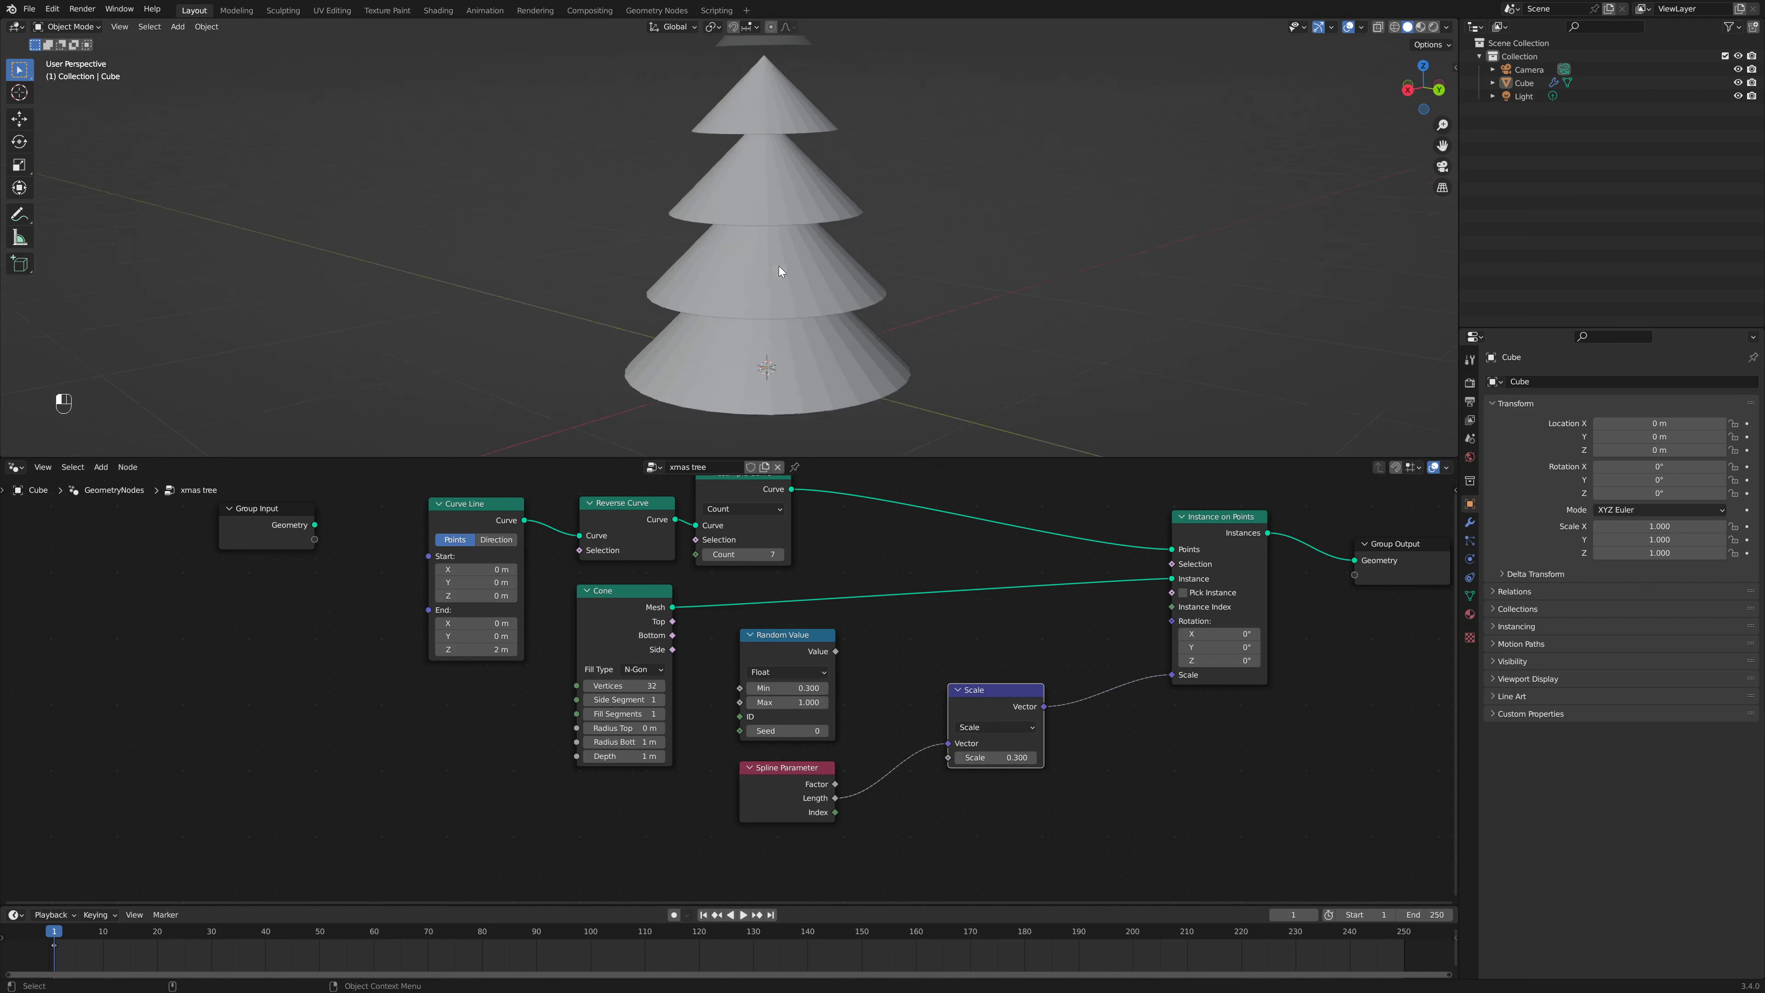
scroll(788, 282, down, 2)
shift+middle_drag(798, 264, 796, 316)
middle_drag(760, 392, 756, 353)
scroll(757, 353, up, 3)
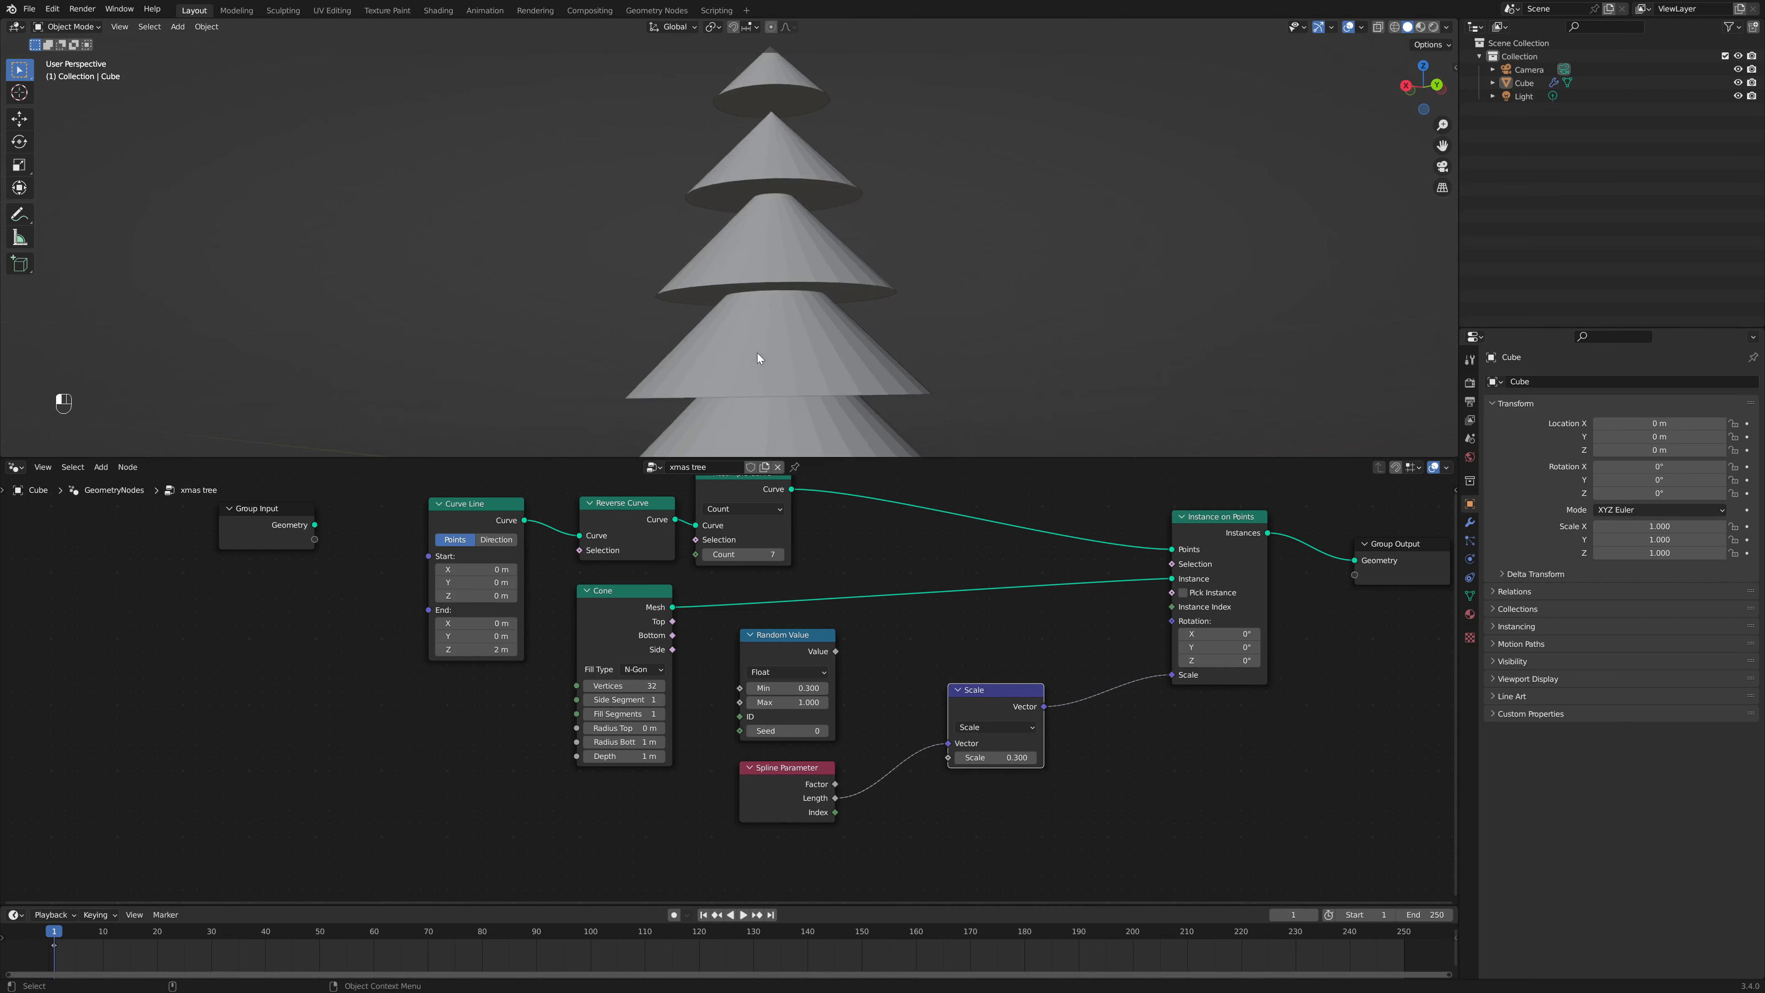
scroll(757, 353, down, 4)
middle_drag(792, 229, 774, 261)
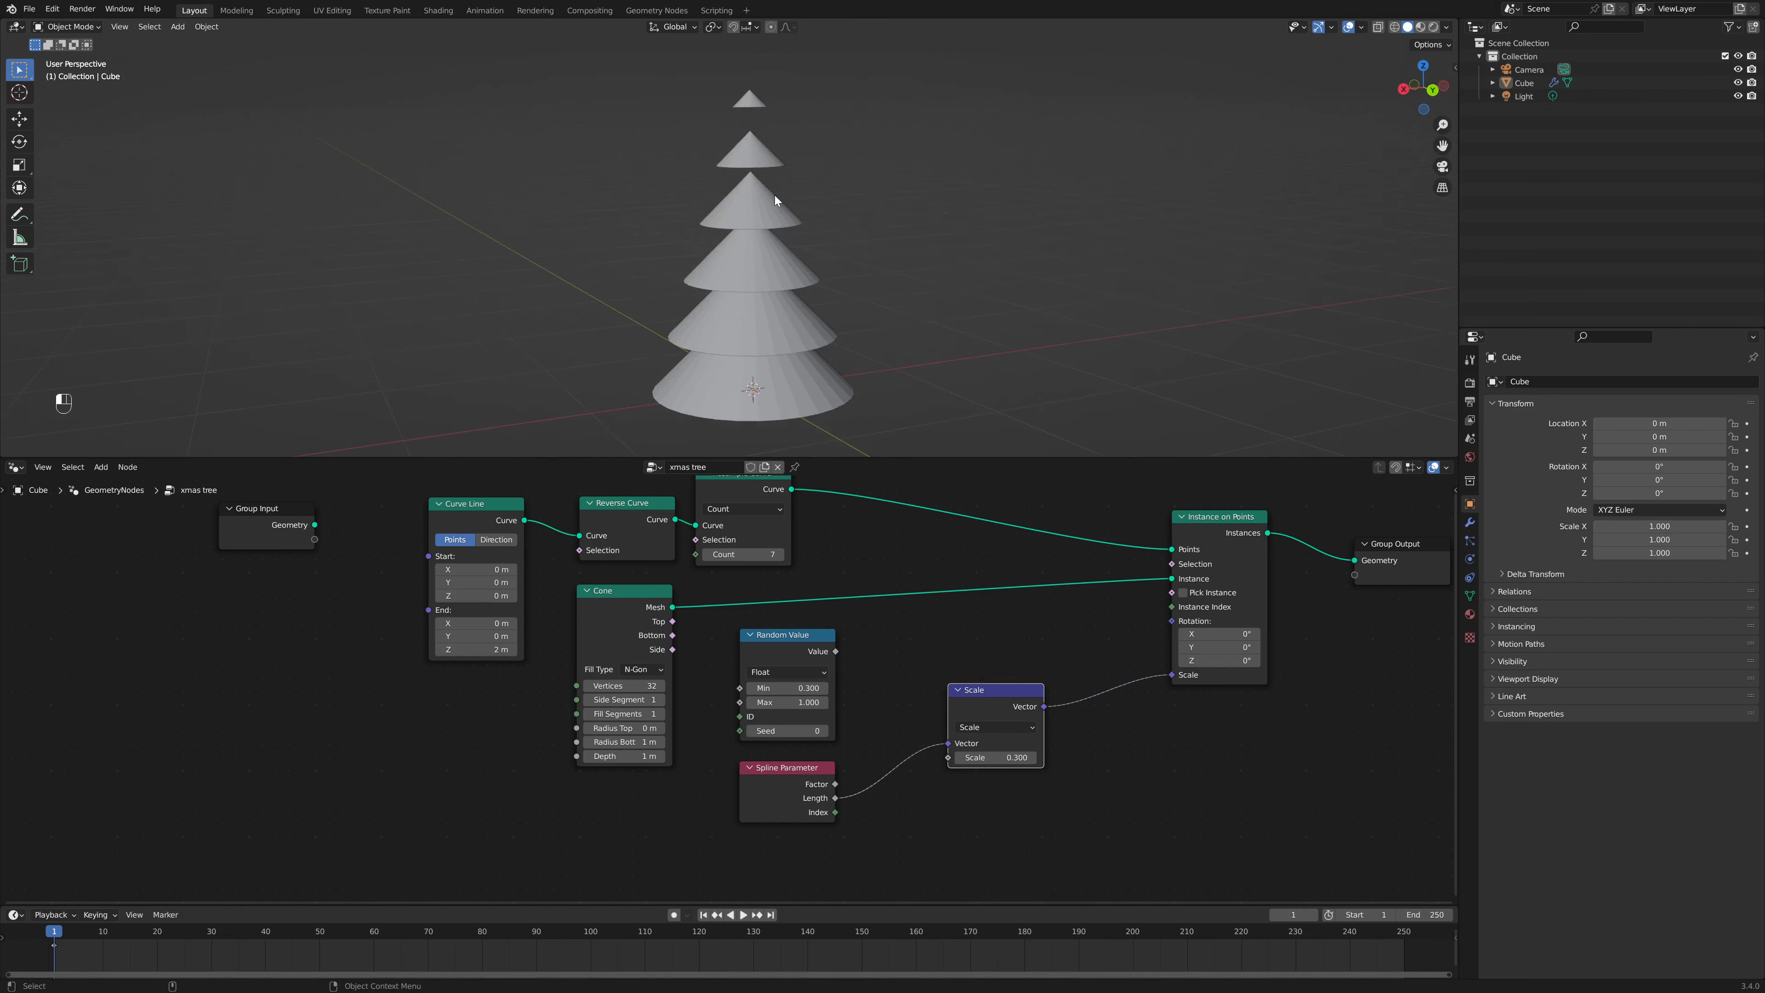
scroll(775, 195, up, 4)
Step: Set the Scale node's factor to 0.600 to enlarge the cone tiers
click(1031, 757)
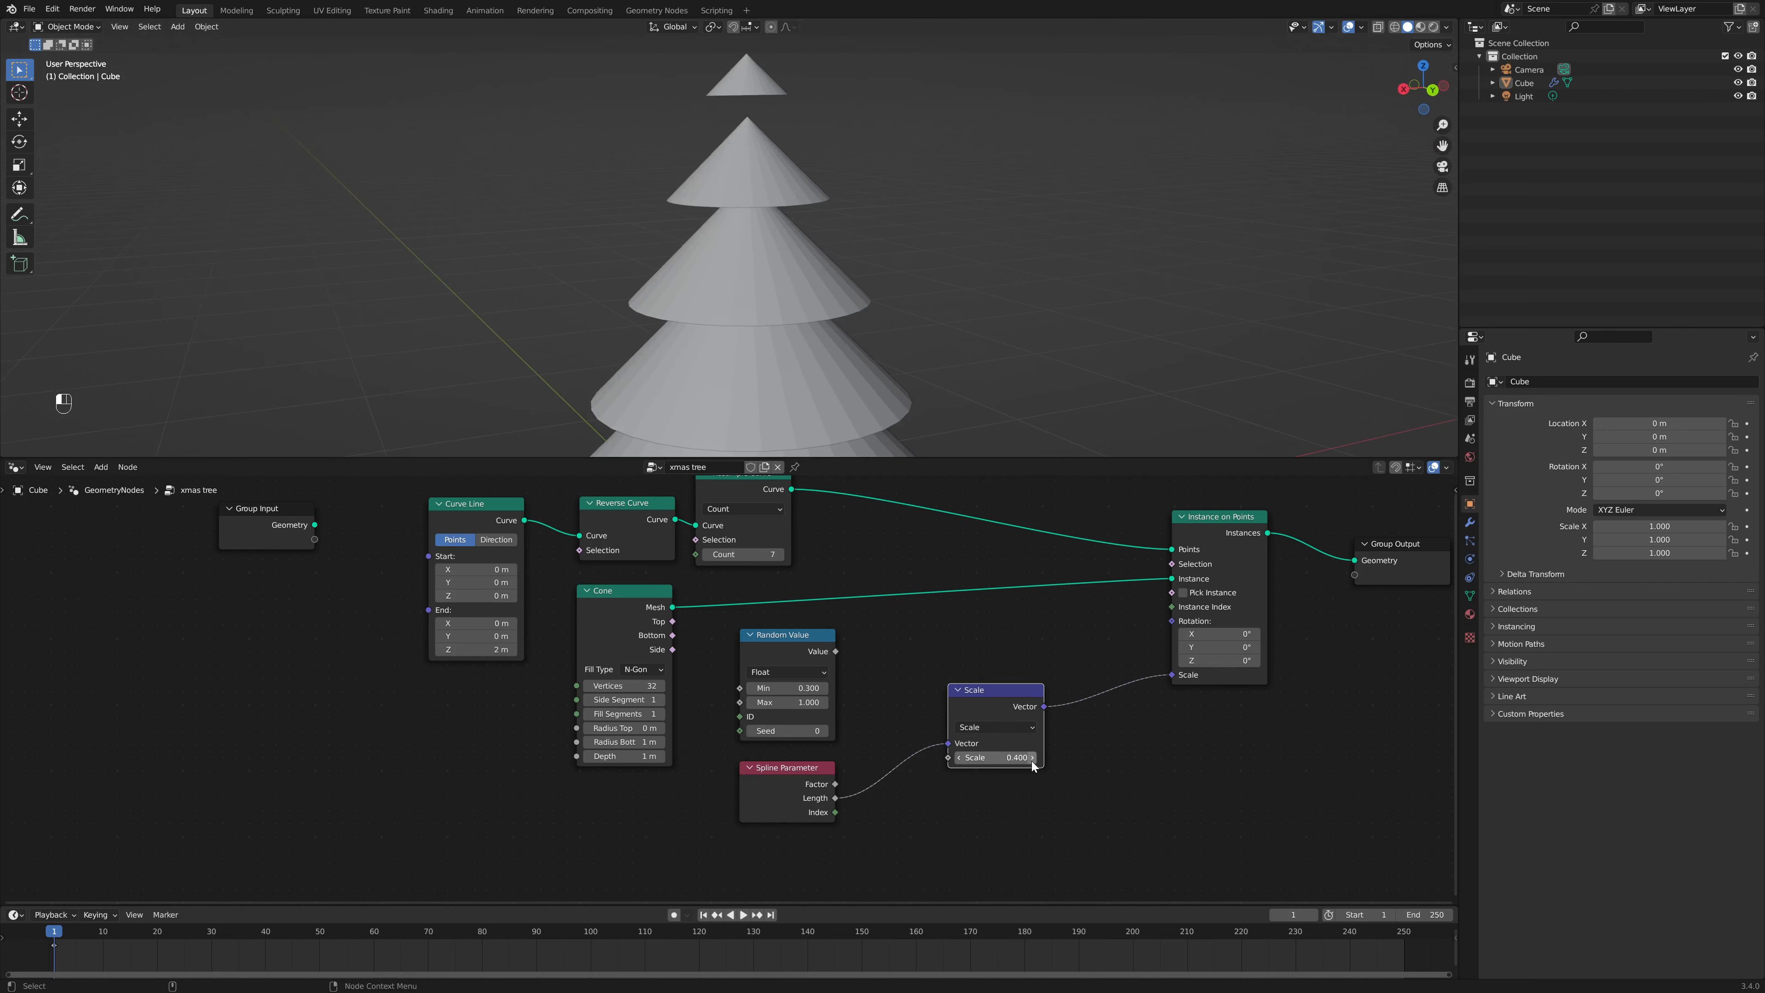
scroll(842, 237, down, 3)
middle_drag(842, 239, 749, 153)
click(1032, 756)
click(1033, 757)
Step: Examine the overlap of the enlarged cone tiers from close up, below and far away
scroll(865, 243, down, 4)
scroll(862, 243, up, 5)
scroll(751, 189, down, 5)
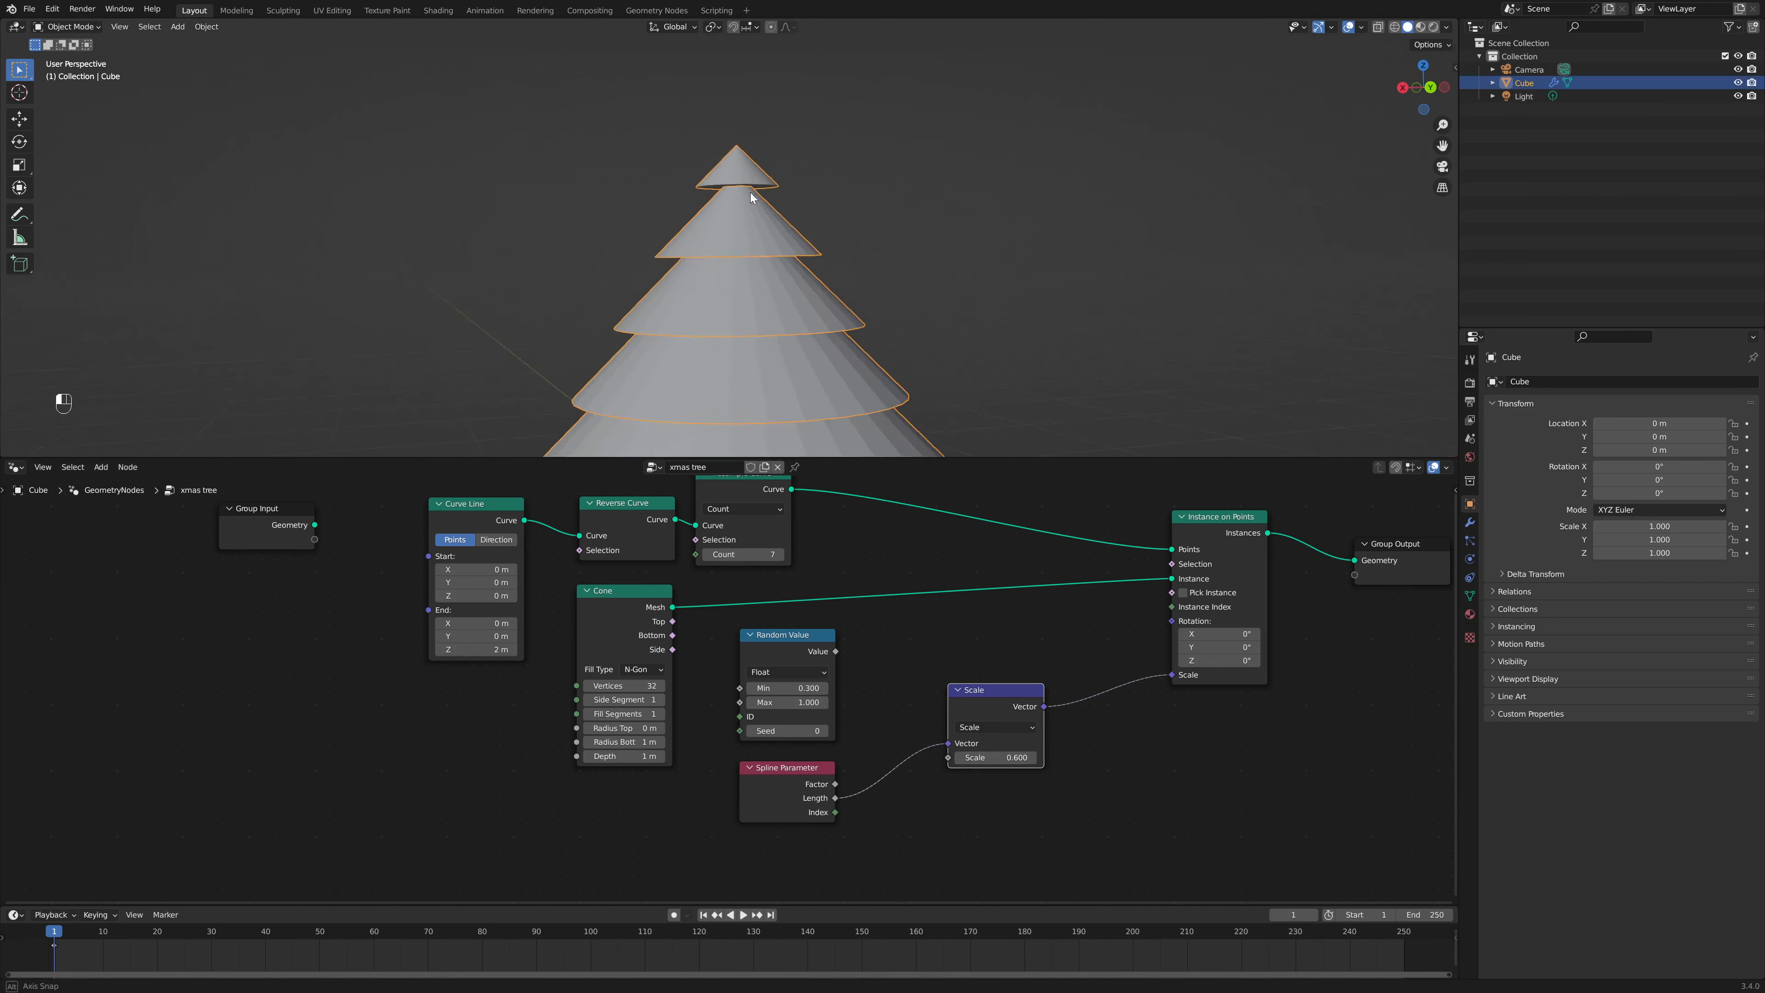
scroll(803, 298, up, 2)
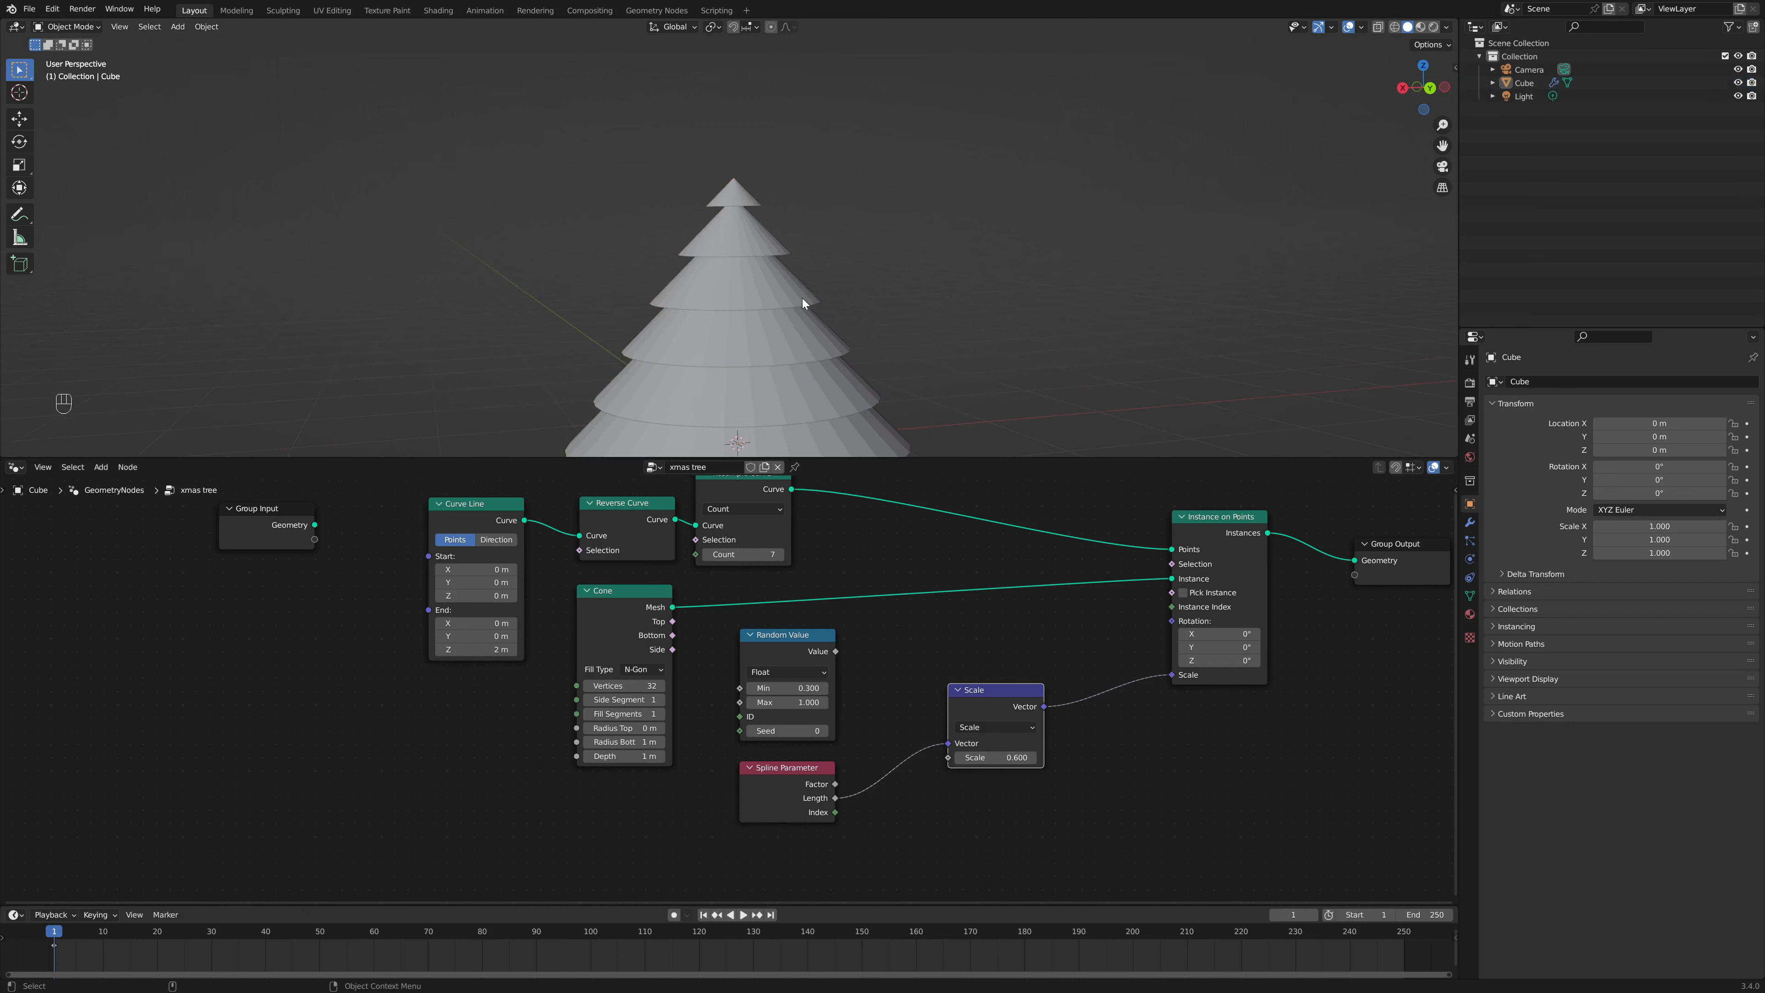
mouse_move(803, 299)
middle_down()
mouse_move(828, 273)
mouse_move(798, 273)
middle_up()
scroll(798, 273, up, 3)
shift+middle_drag(861, 371, 839, 345)
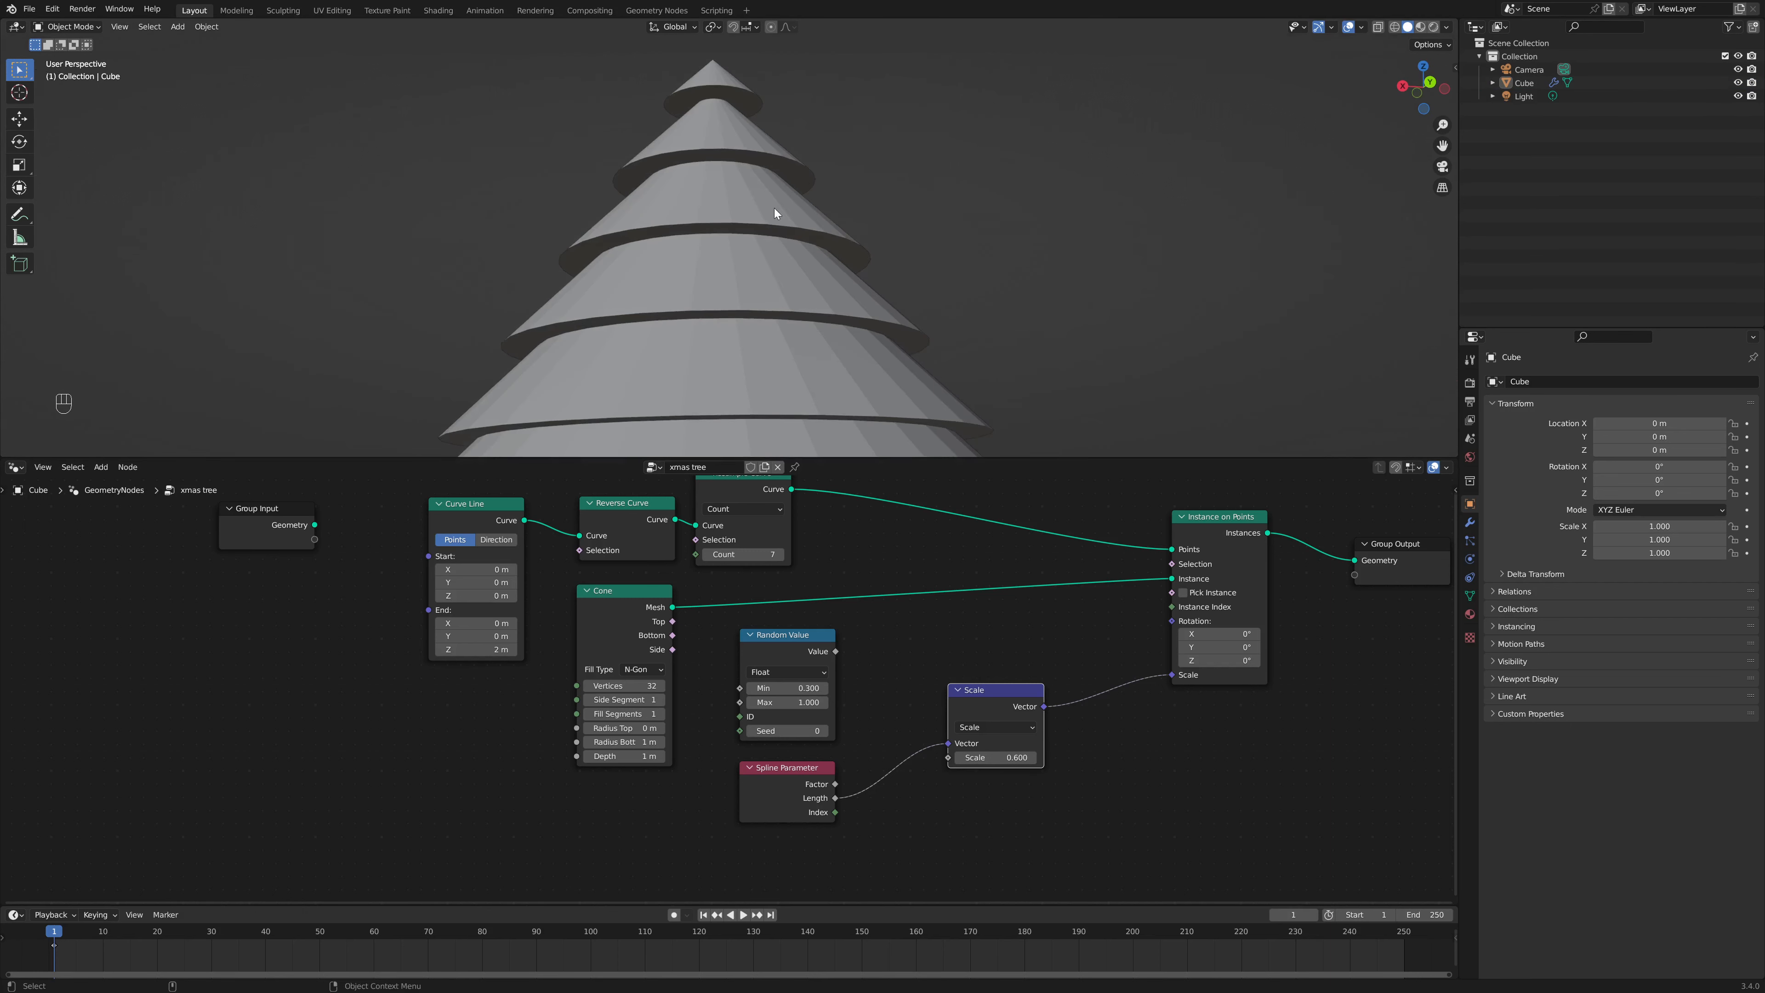
middle_drag(773, 208, 785, 341)
scroll(802, 314, up, 6)
middle_drag(785, 347, 840, 248)
scroll(790, 215, down, 6)
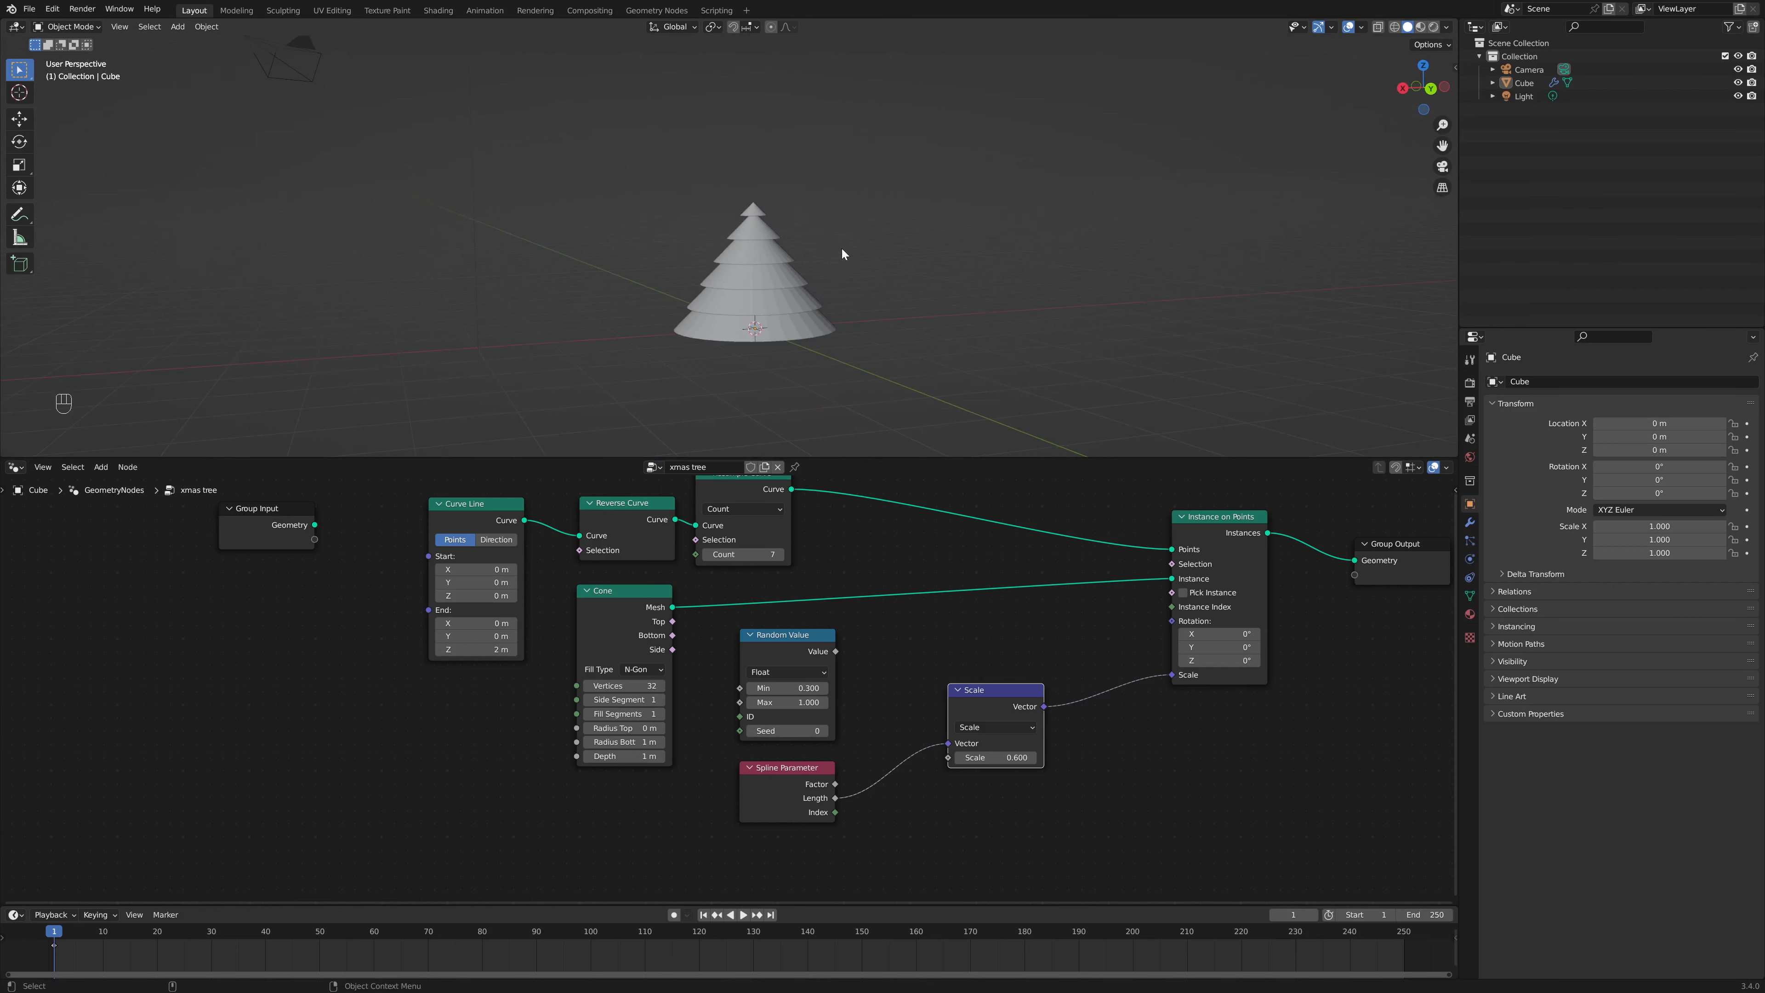
Step: Try other point counts on the Resample Curve node and return the count to 7
scroll(841, 248, up, 1)
scroll(751, 709, up, 2)
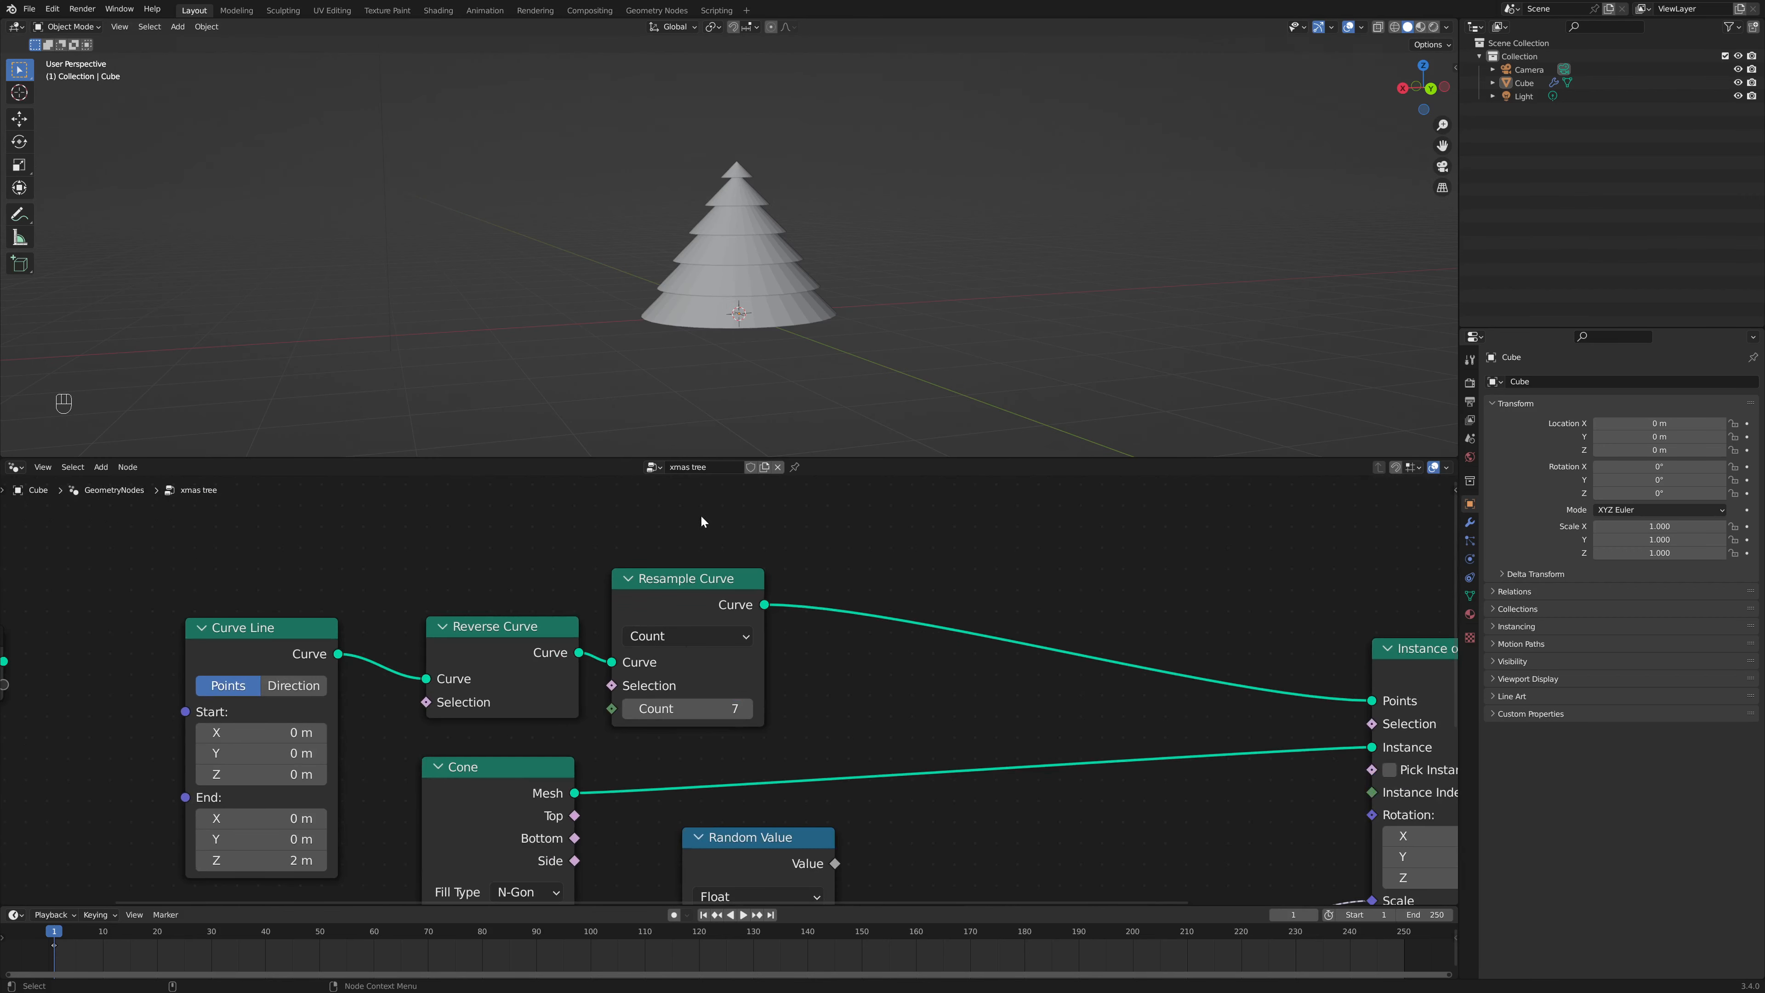
click(745, 708)
click(632, 709)
click(631, 709)
click(631, 709)
click(631, 709)
click(631, 709)
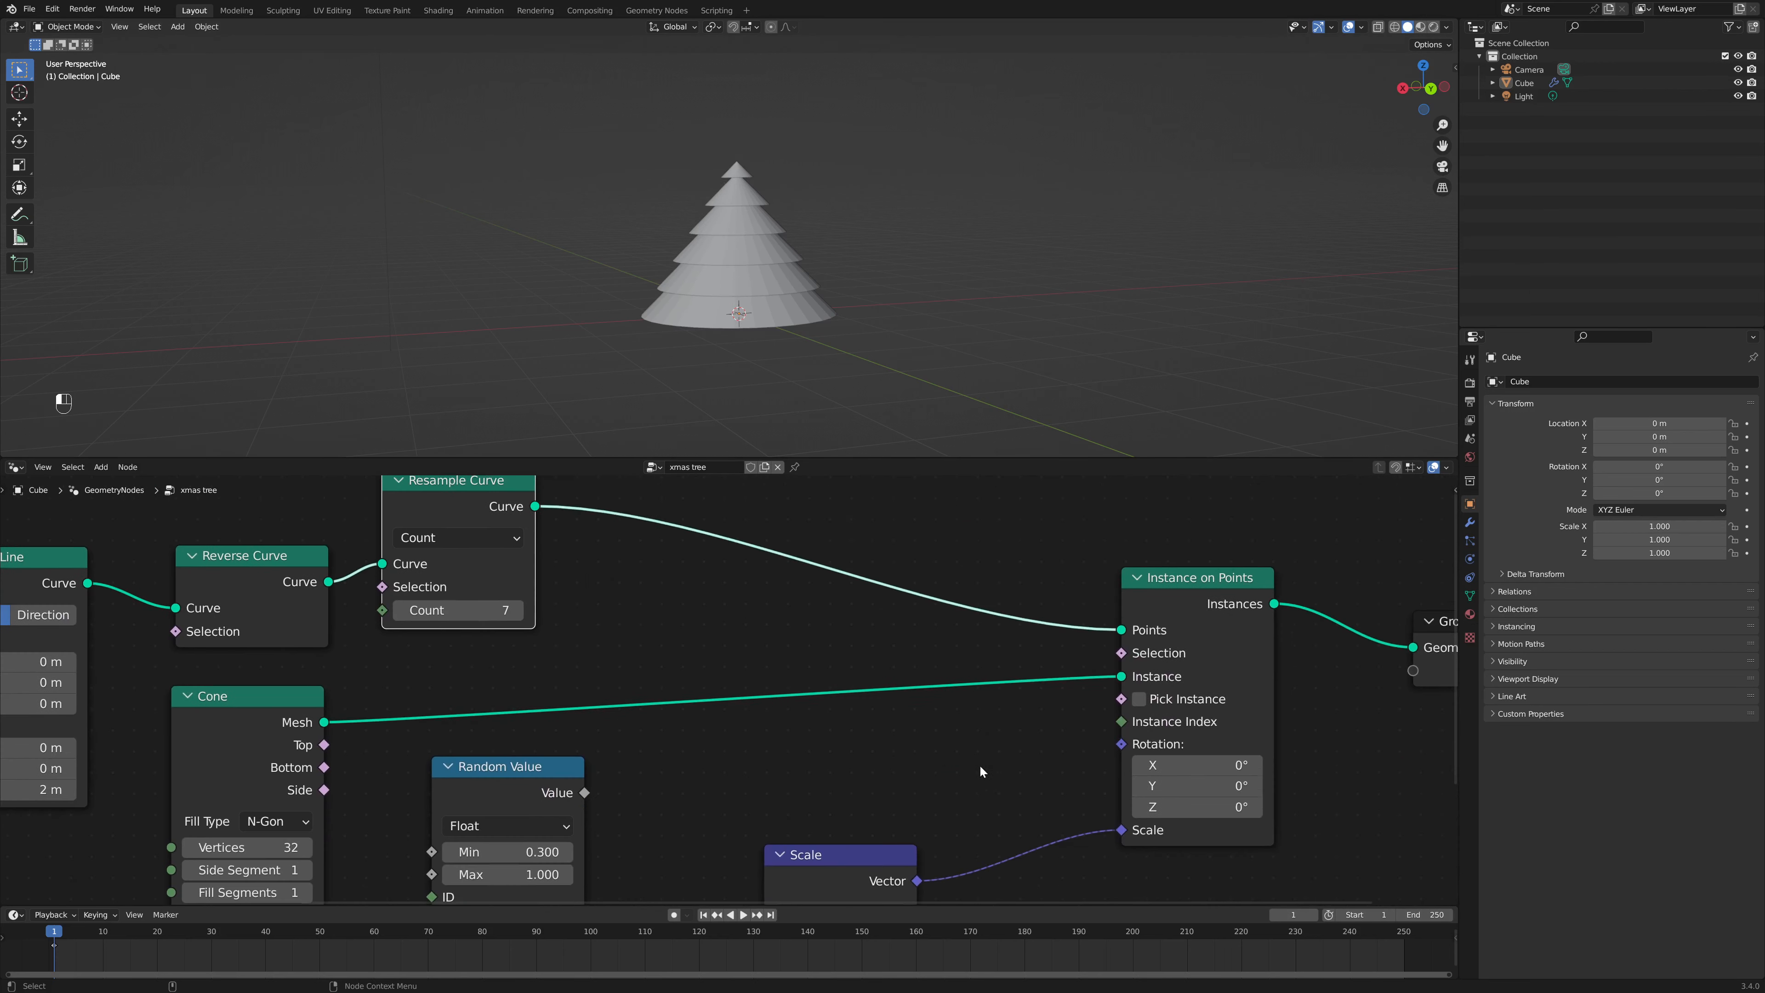
Step: Enlarge the node editor and connect Spline Parameter's Length output to the Selection input of Instance on Points
middle_drag(843, 672, 895, 577)
middle_drag(803, 613, 947, 578)
scroll(878, 637, down, 1)
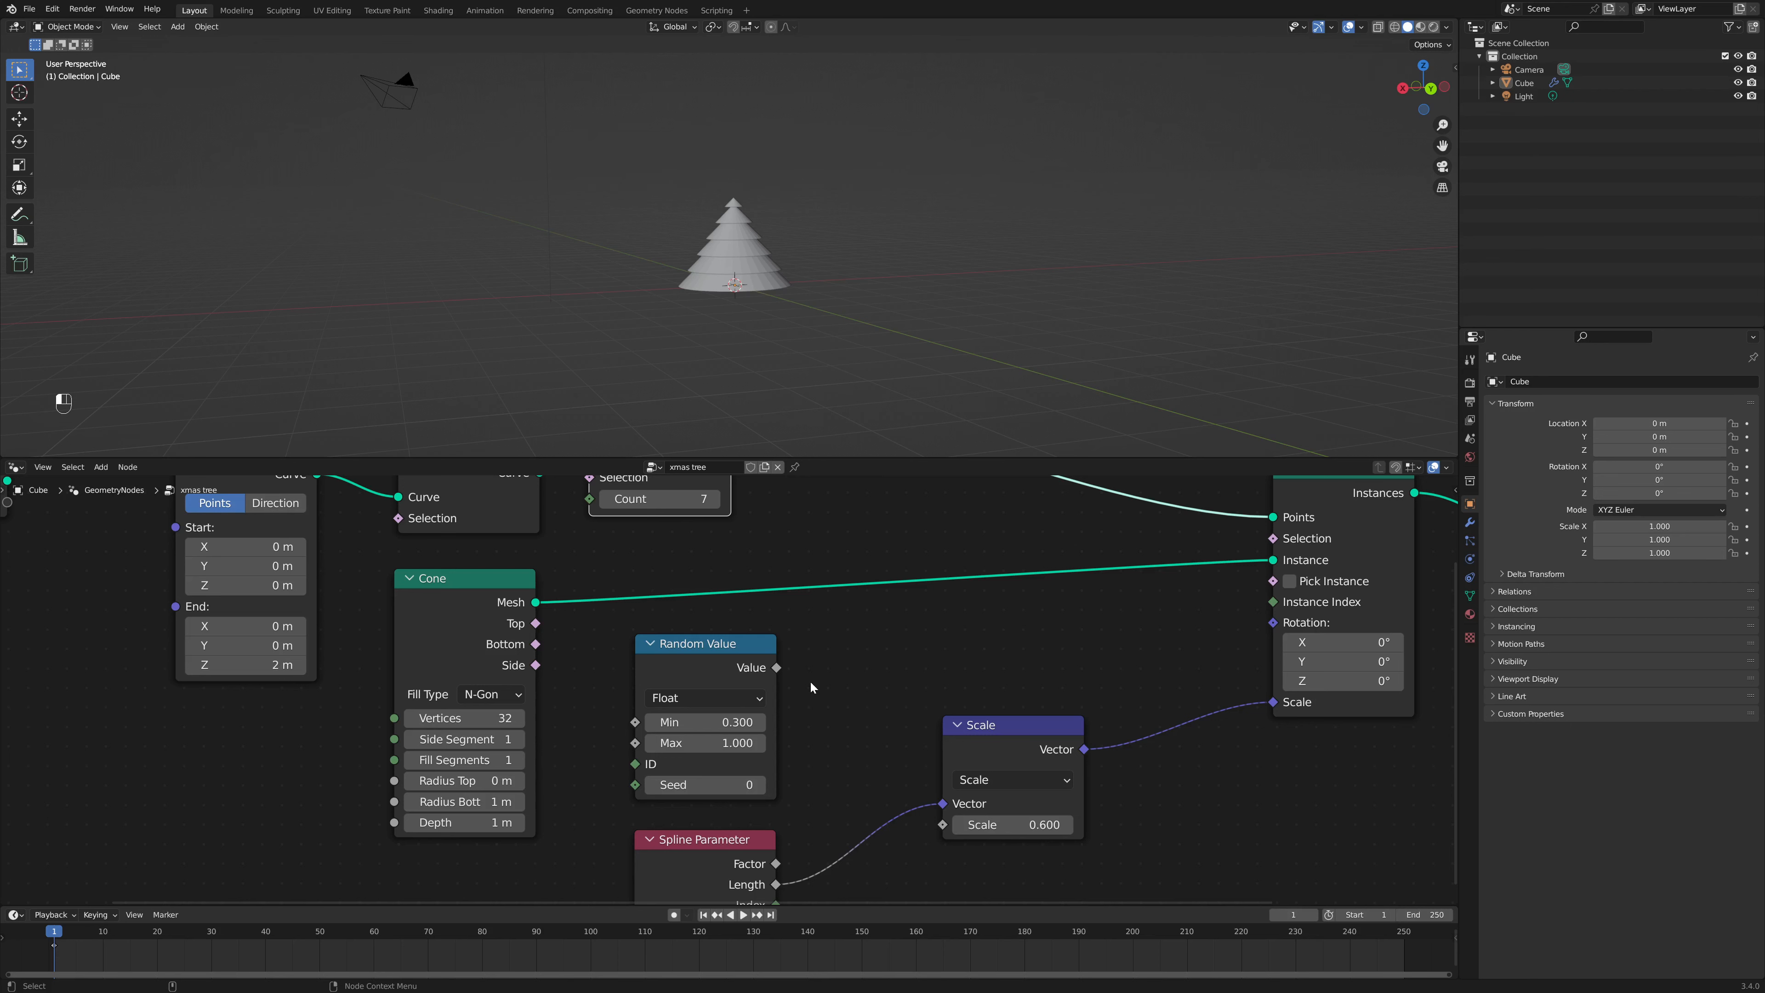
scroll(811, 687, up, 3)
scroll(770, 204, up, 5)
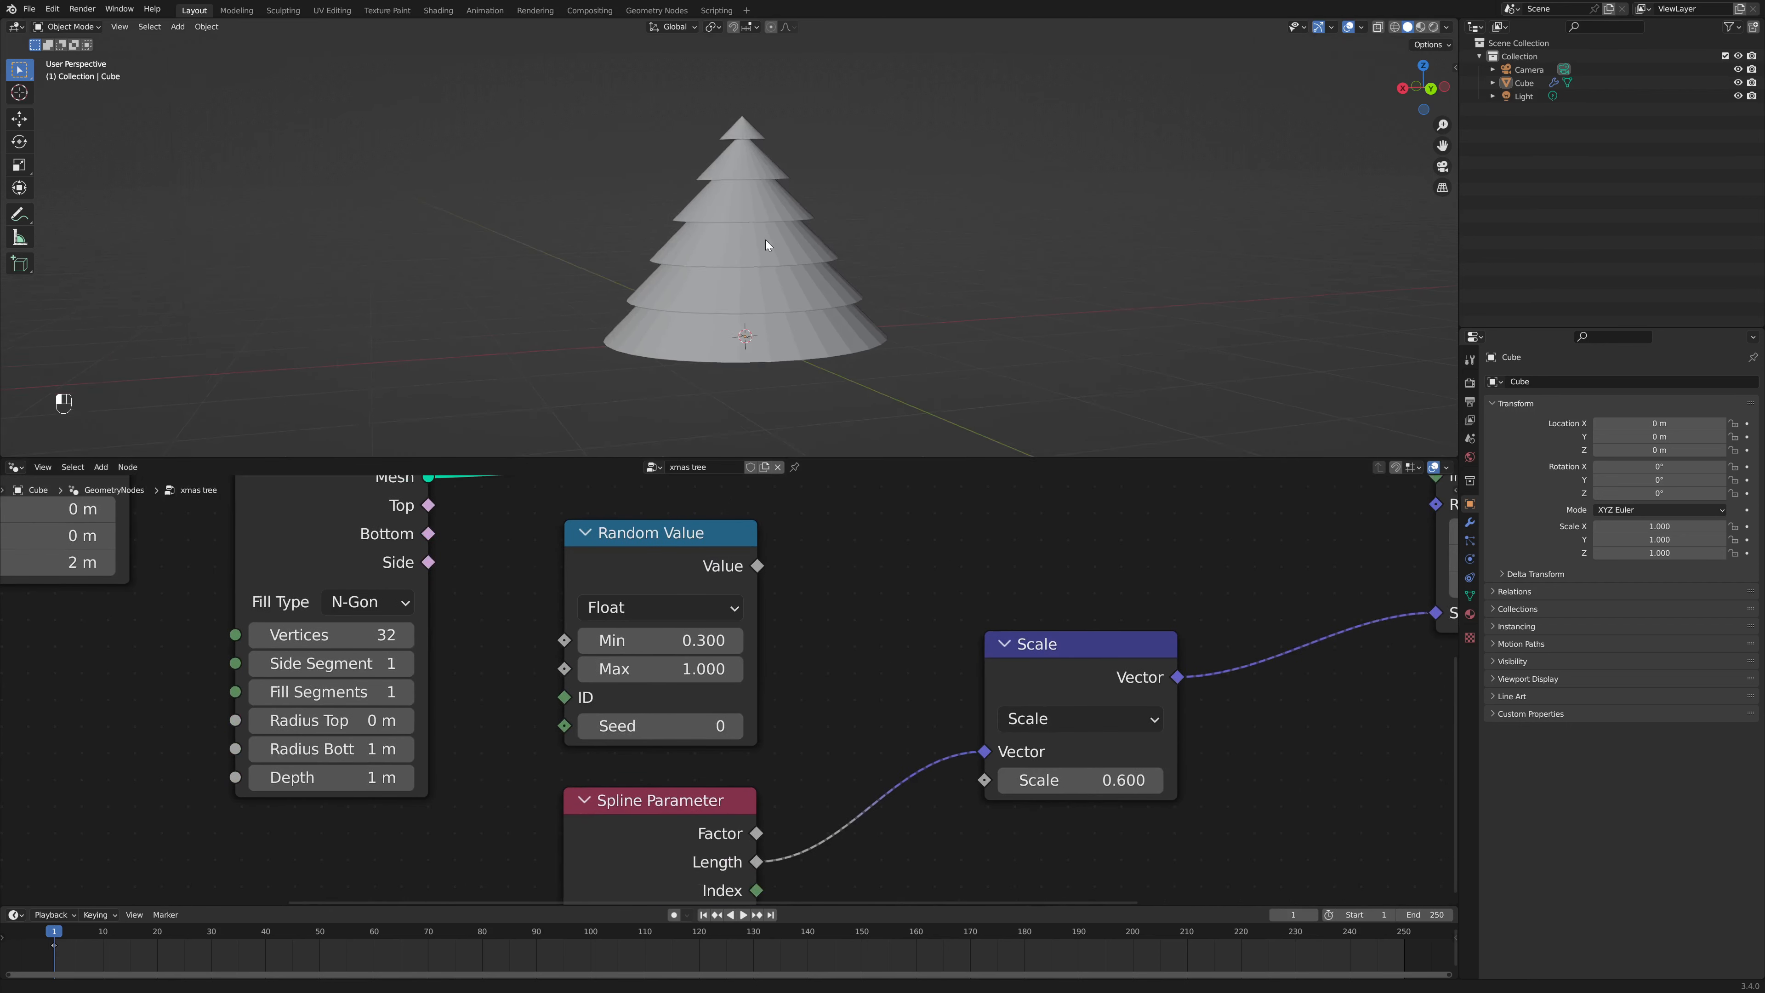
drag(698, 849, 676, 830)
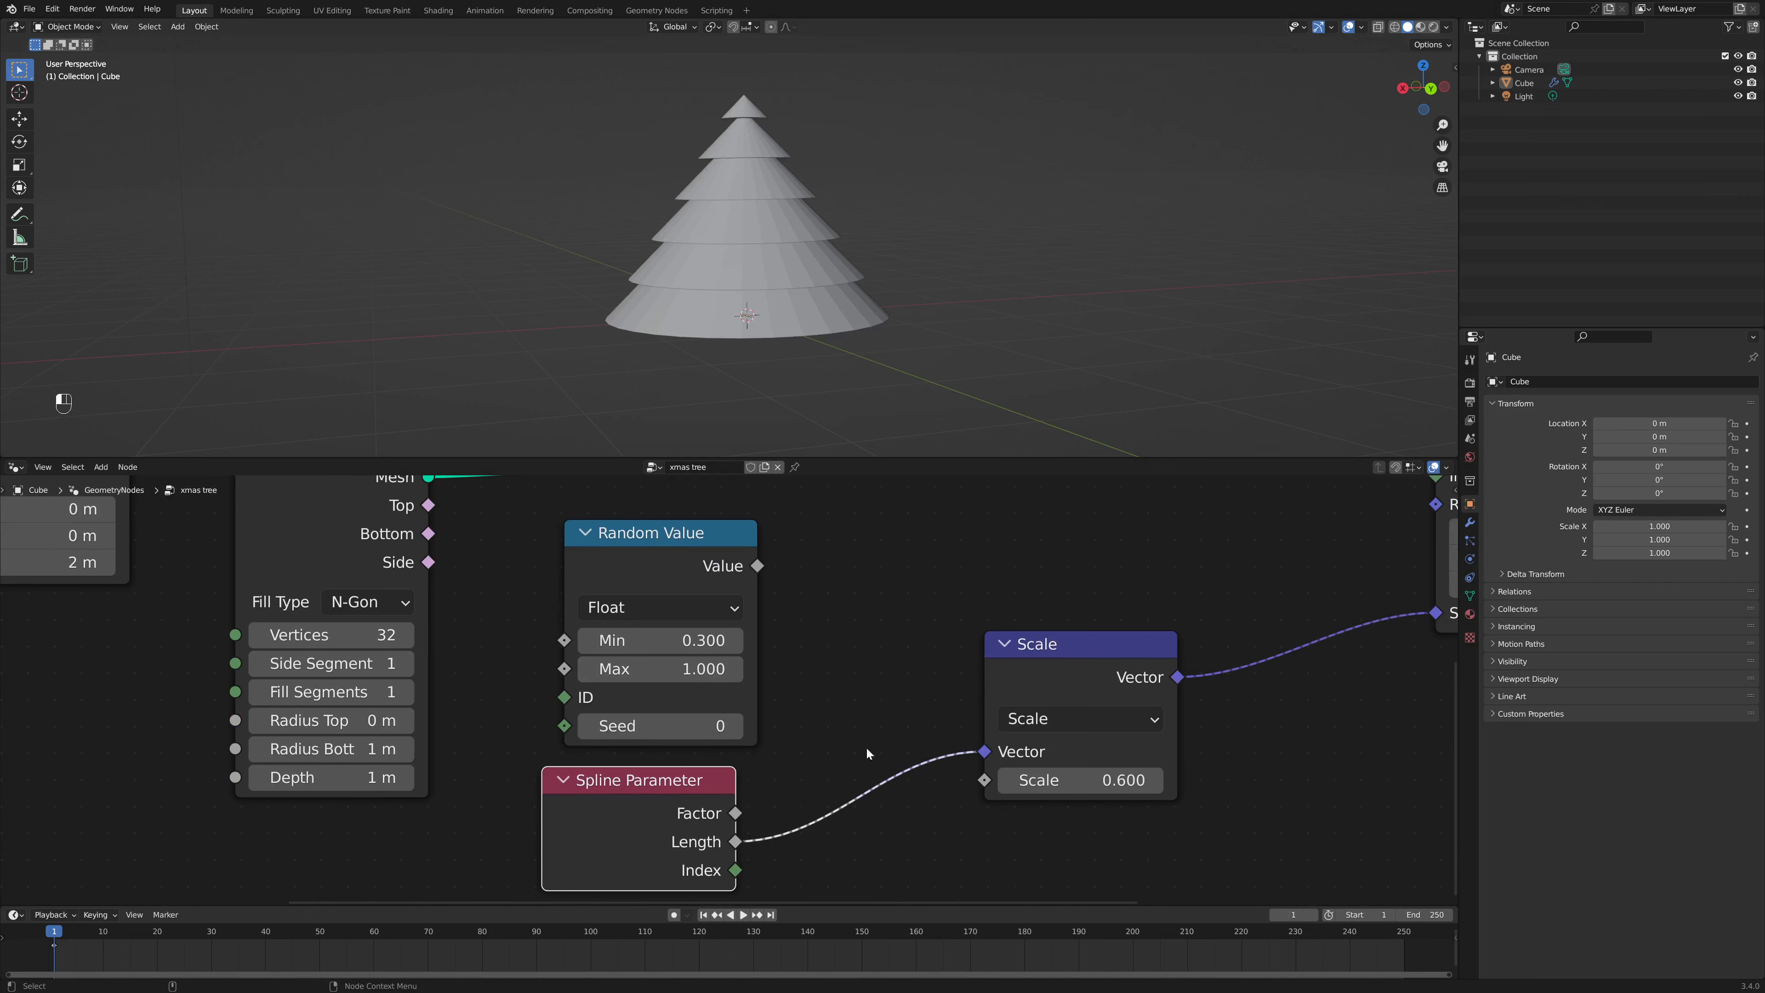
middle_drag(1123, 574, 983, 623)
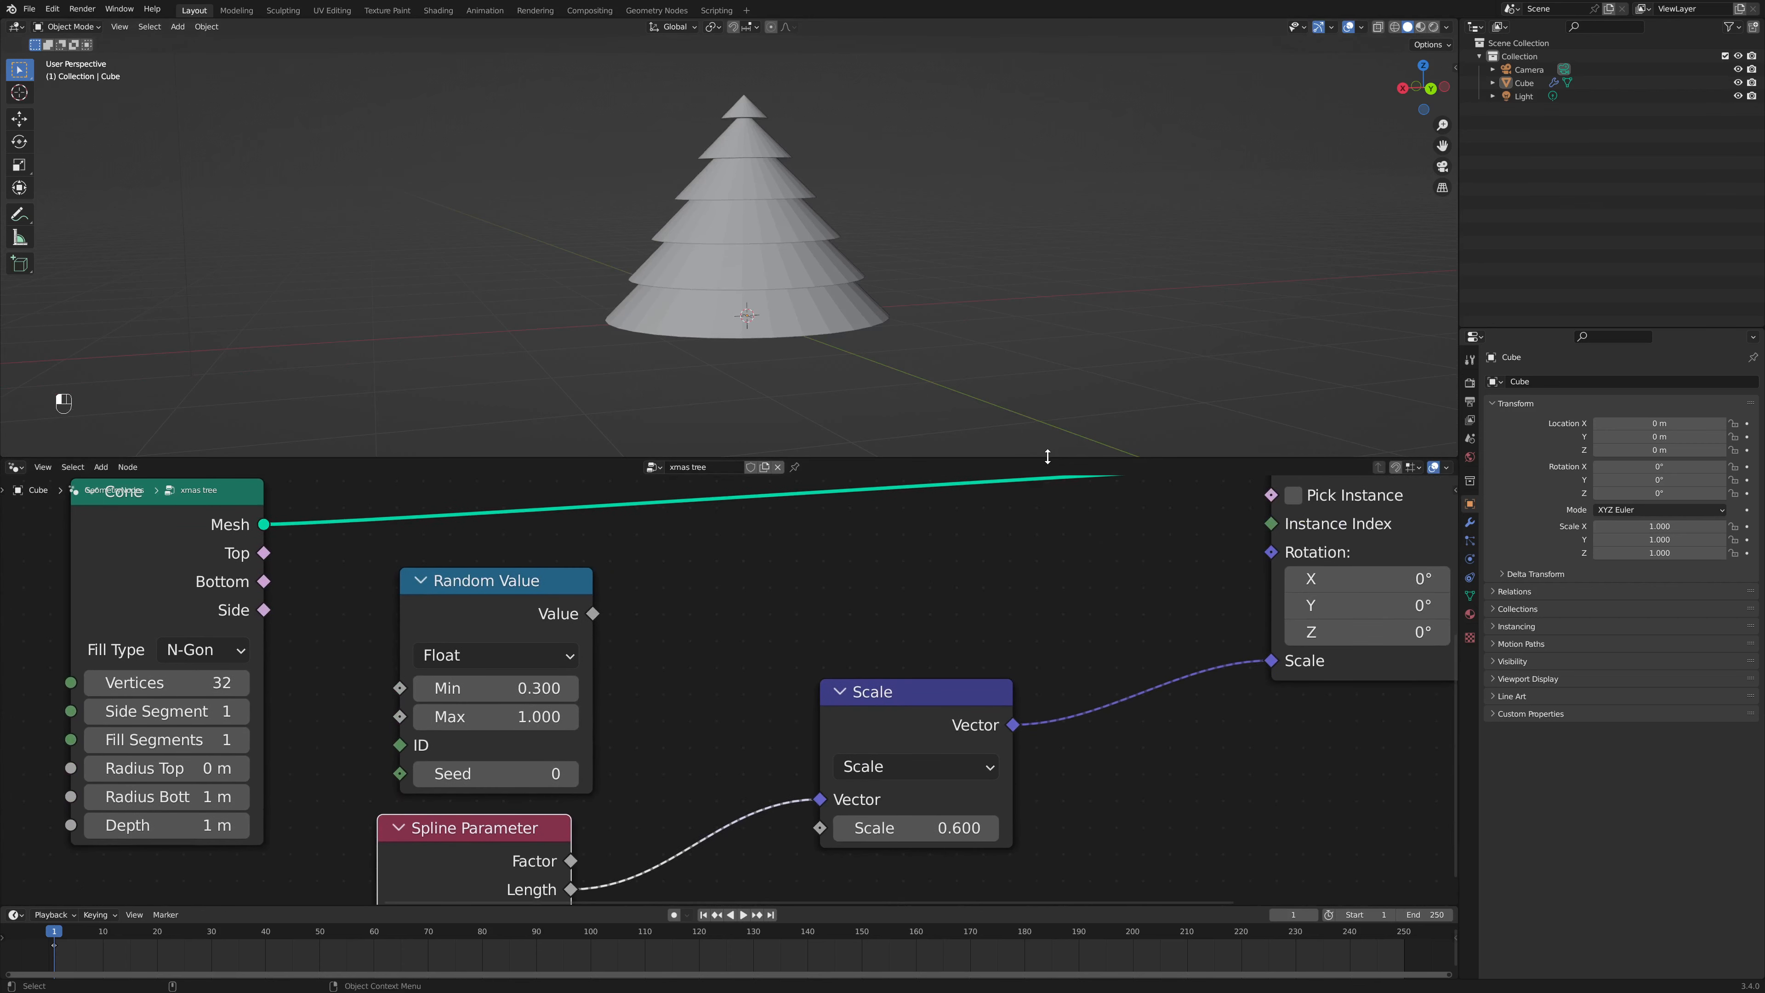
drag(1048, 456, 1048, 359)
drag(539, 865, 1244, 414)
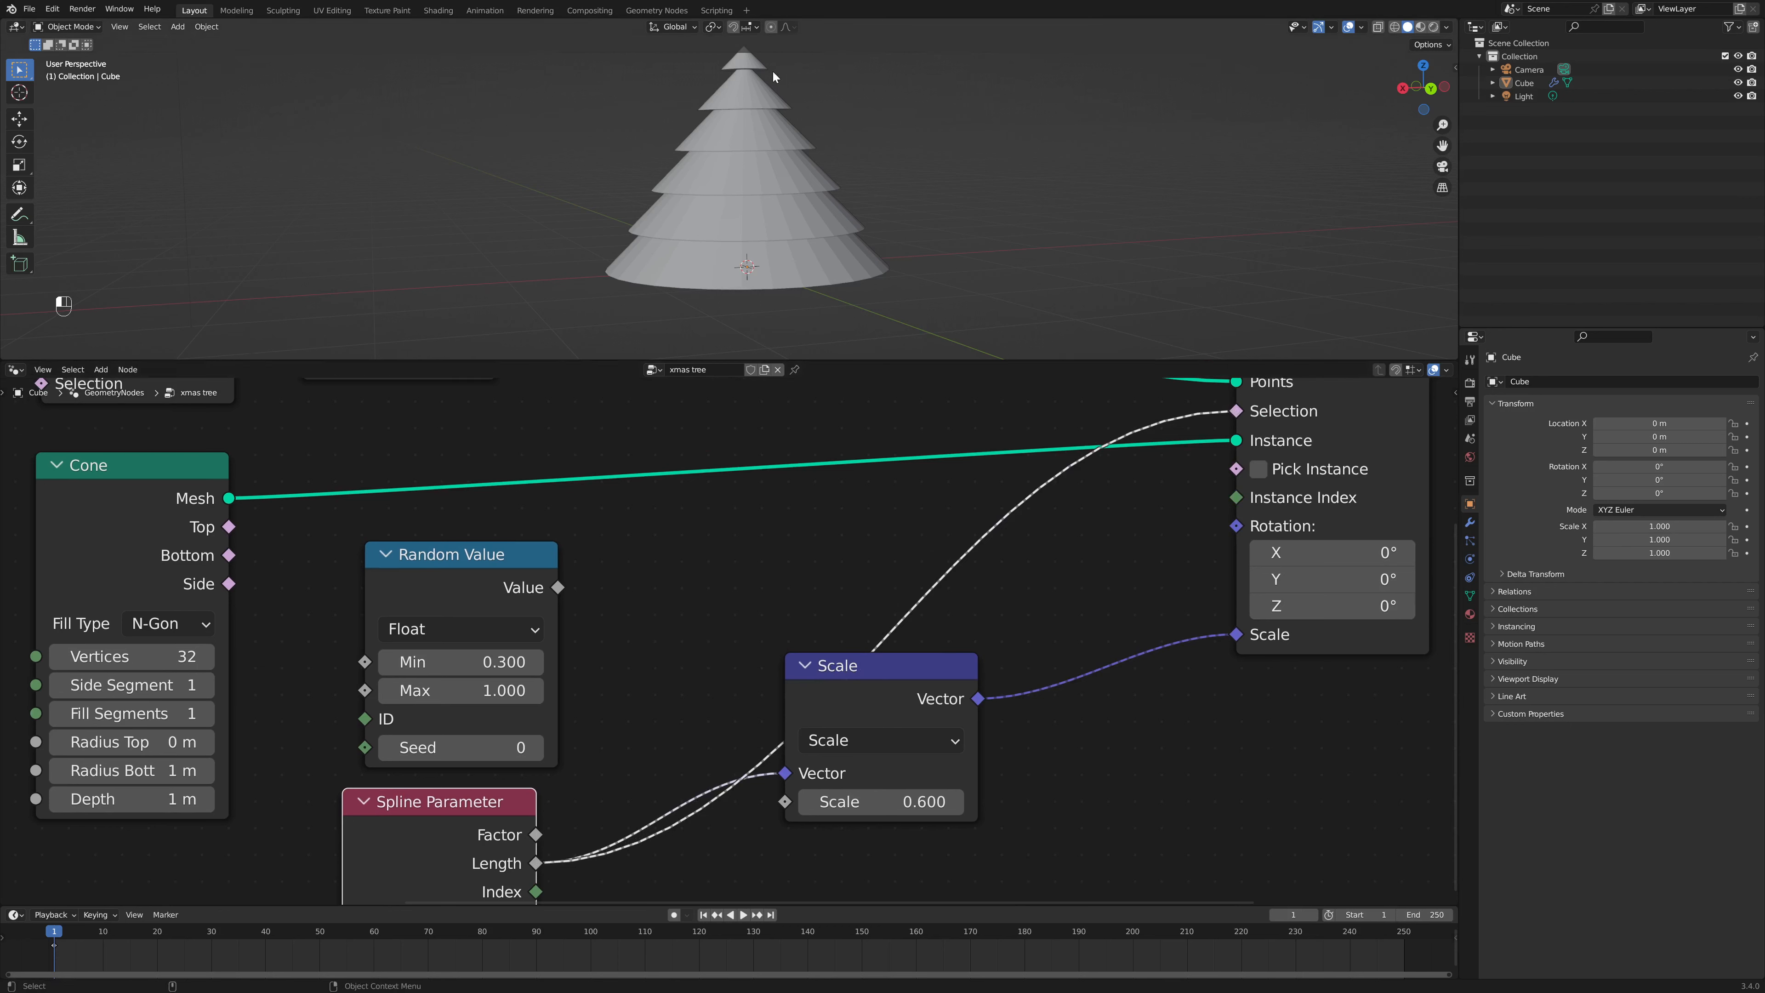
Step: Rearrange the Random Value, Spline Parameter and Scale nodes to clear space along the Selection link
drag(451, 625, 1133, 788)
drag(496, 838, 422, 646)
drag(903, 666, 903, 720)
middle_drag(964, 534, 975, 637)
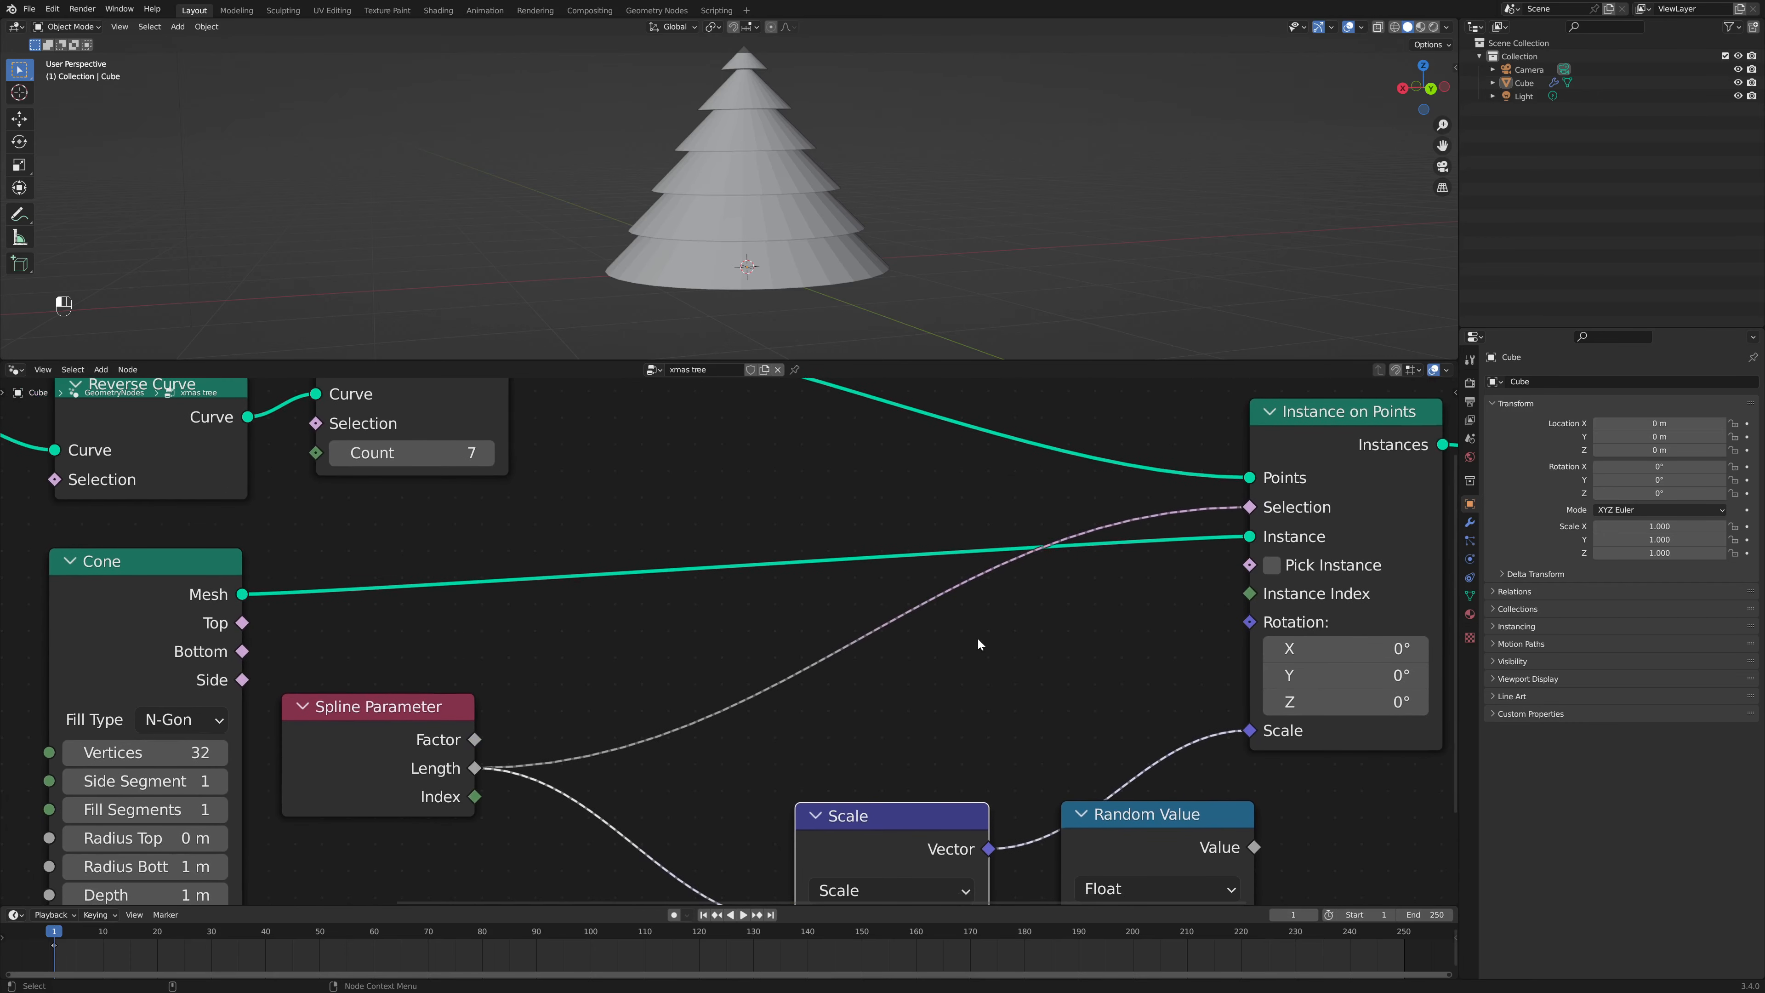
Step: Insert a Math node set to Greater Than on the link from Length to Selection, and enlarge the viewport to inspect the tree
key(shift+a)
click(954, 639)
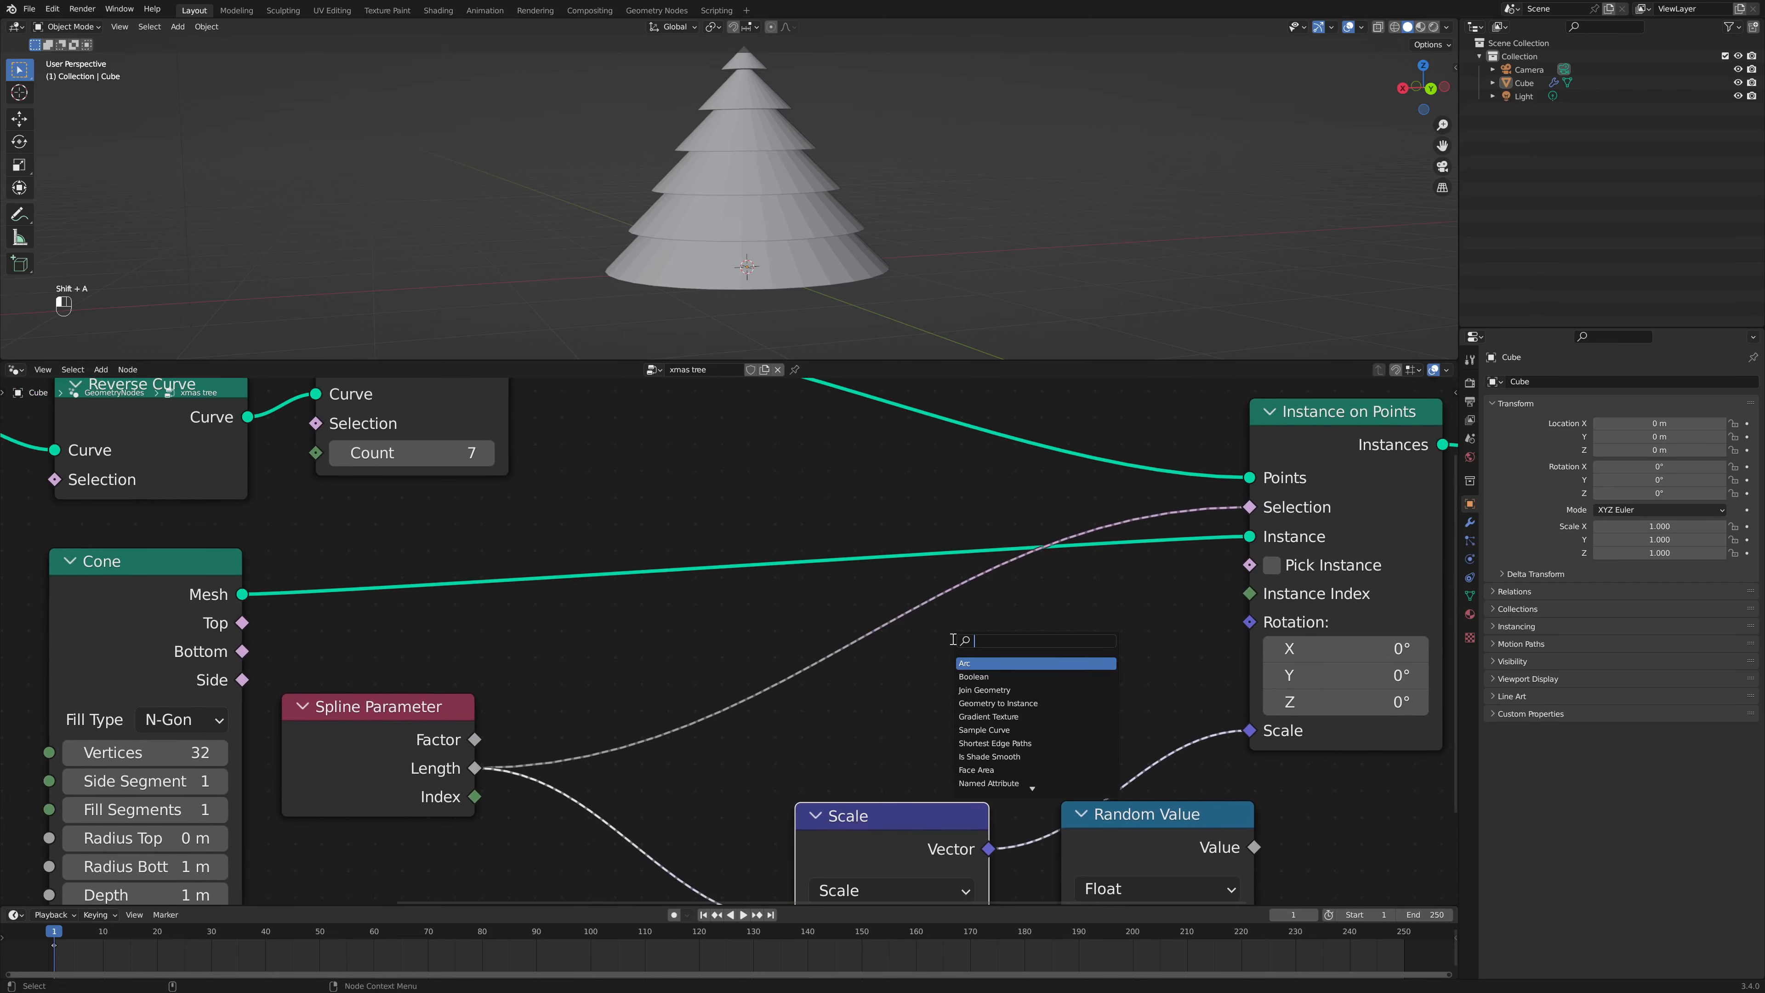
text(math)
key(Return)
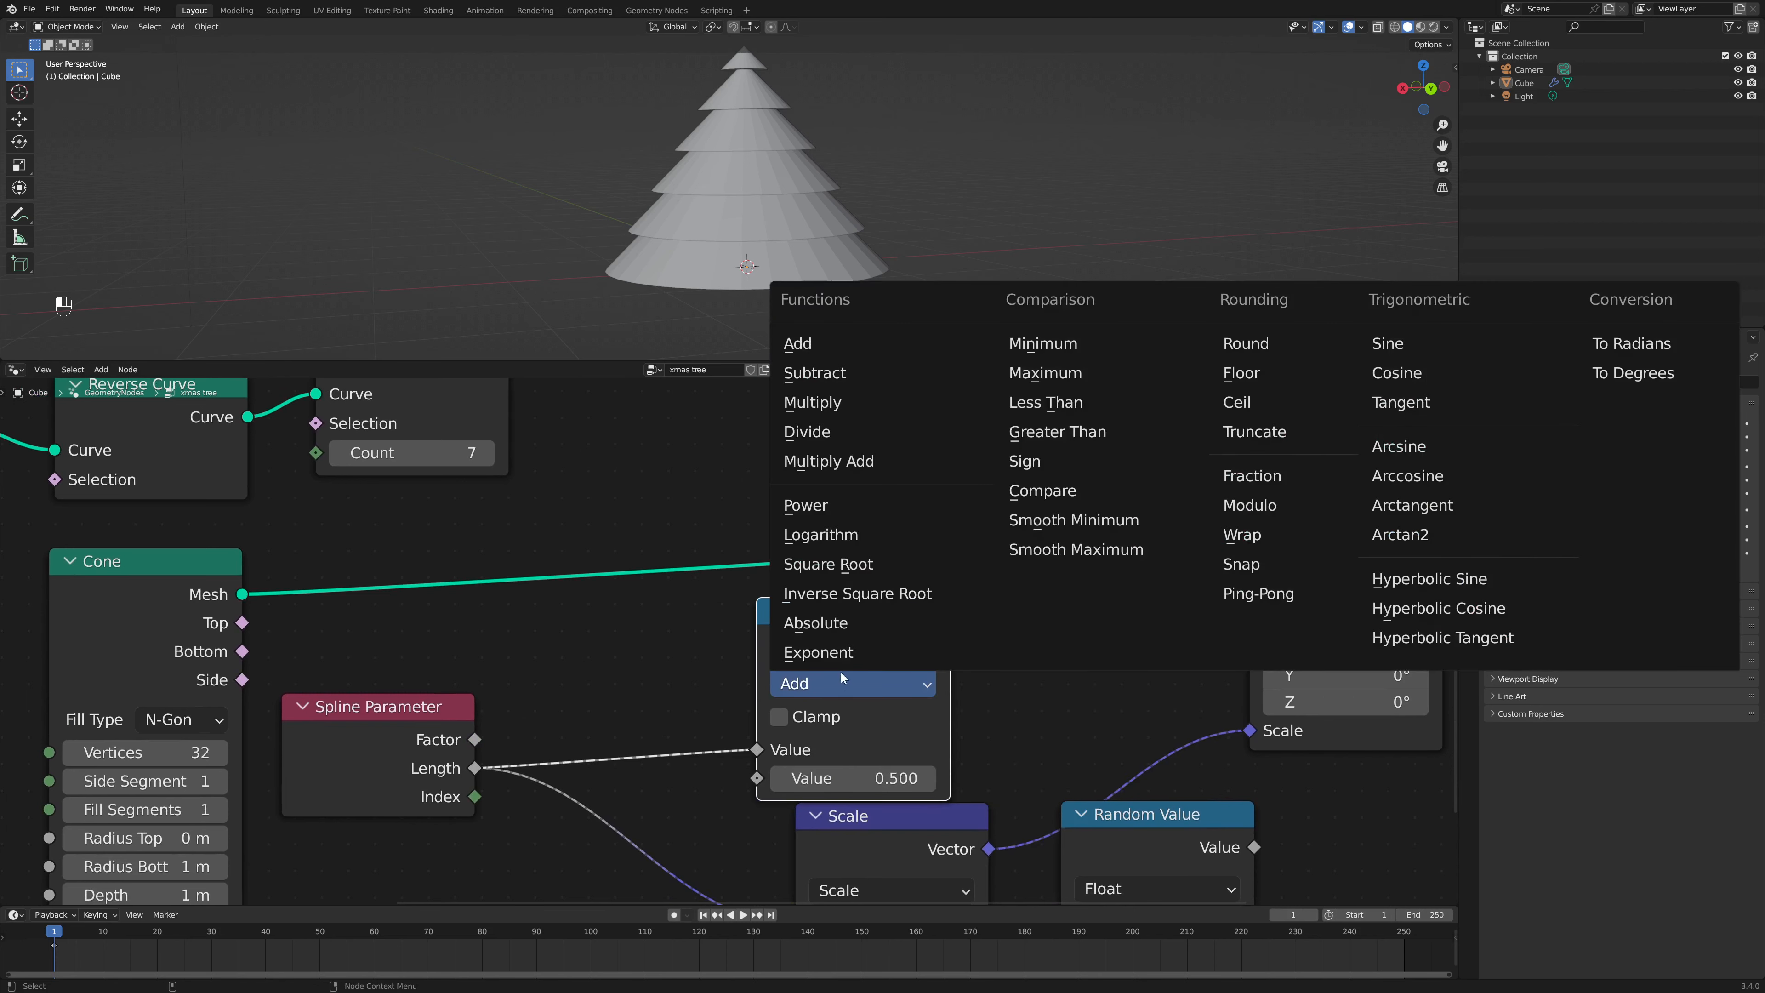
click(1055, 429)
mouse_move(848, 178)
shift+middle_down()
mouse_move(847, 245)
mouse_move(867, 184)
shift+middle_up()
scroll(847, 243, up, 1)
drag(877, 362, 876, 424)
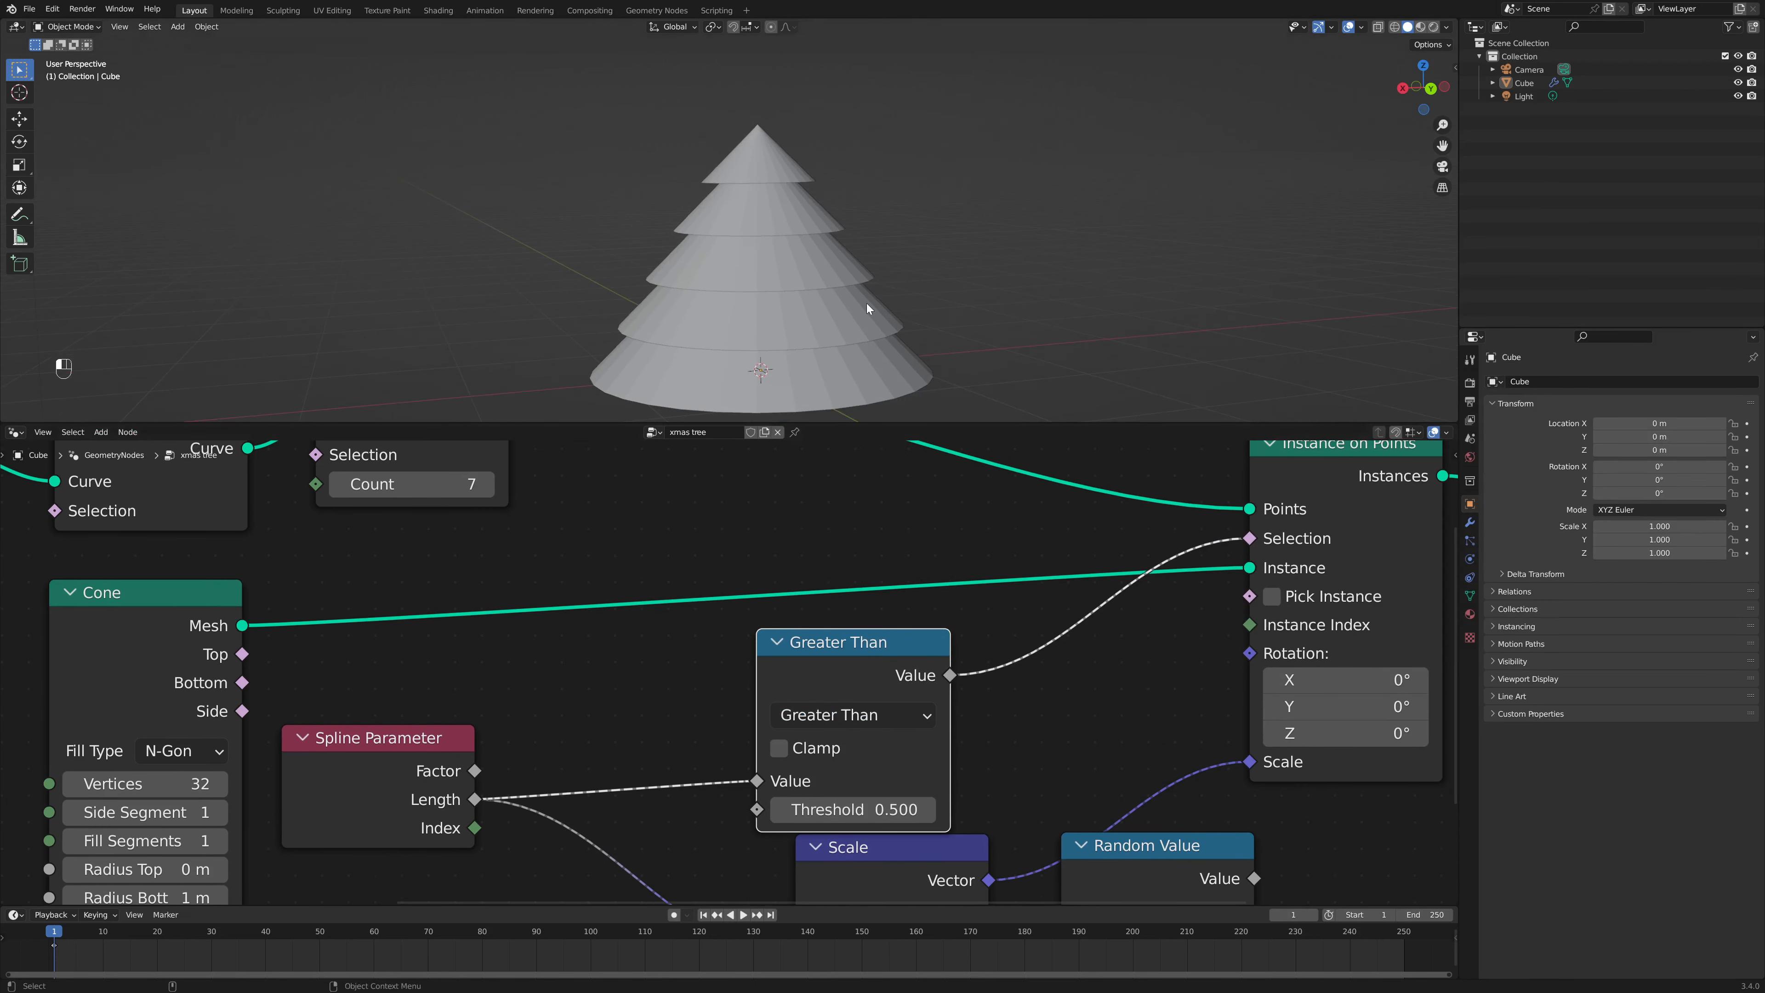
scroll(877, 254, down, 1)
middle_drag(900, 217, 971, 211)
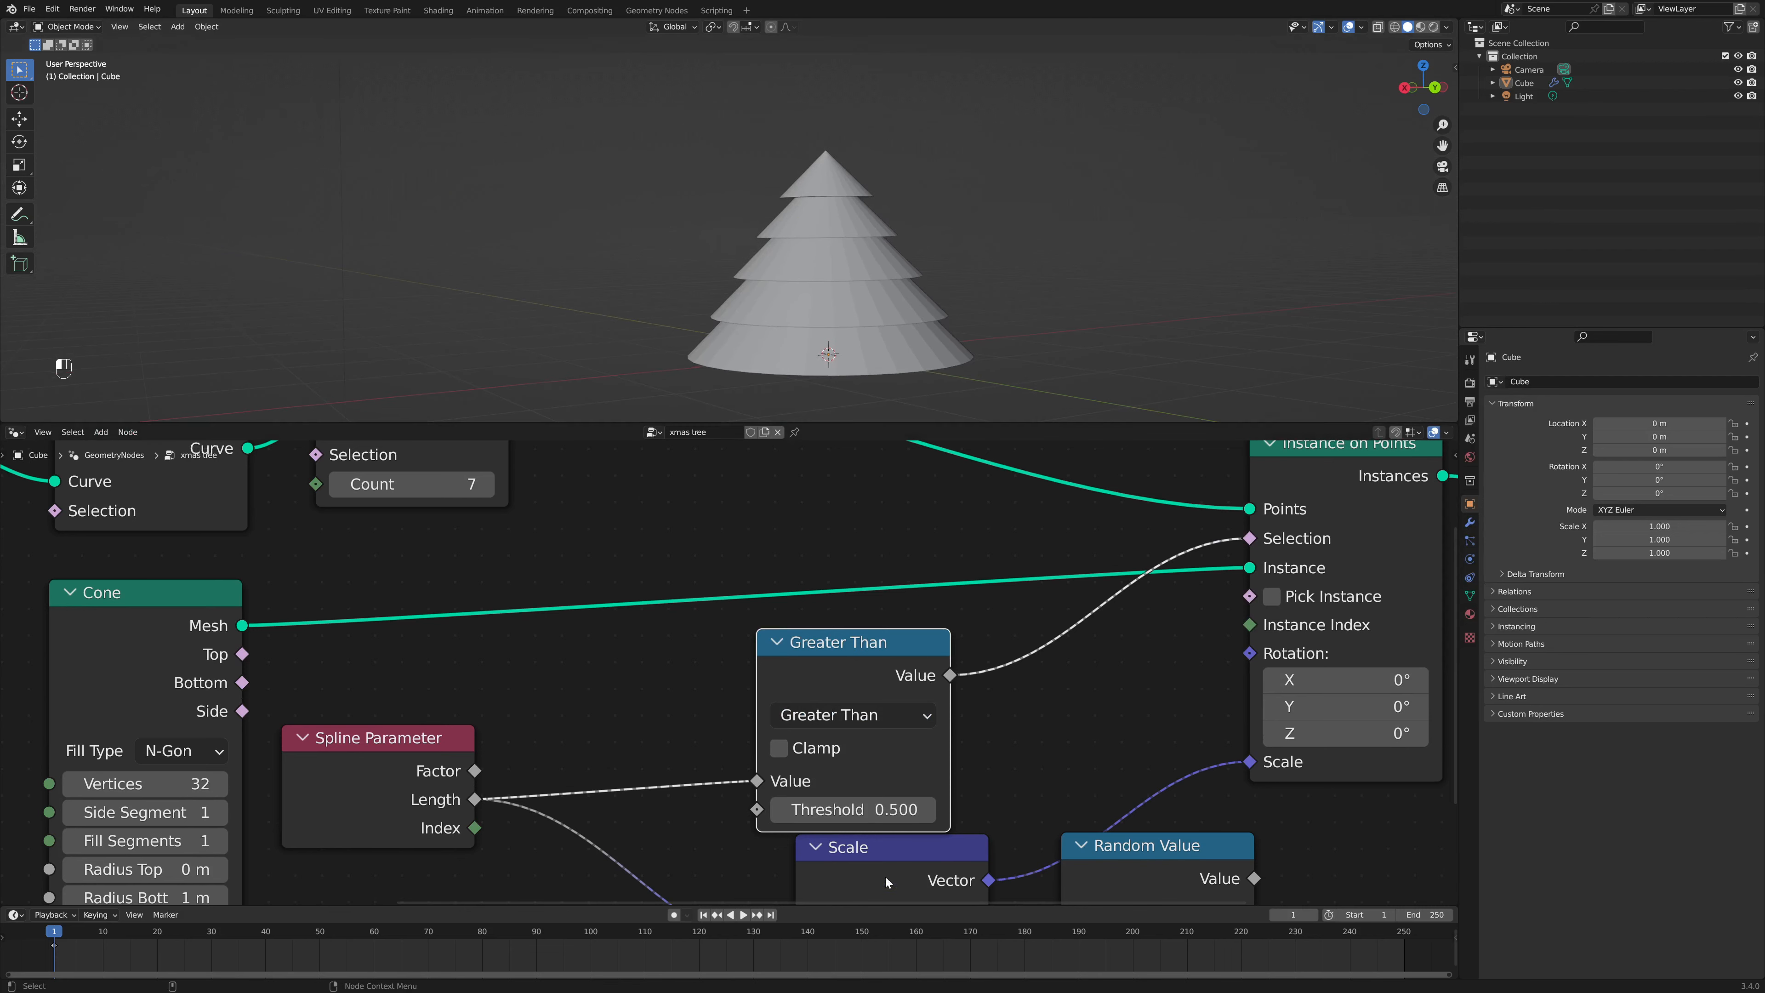
Step: Mute the Reverse Curve node to compare the order of the cone tiers
scroll(722, 667, down, 2)
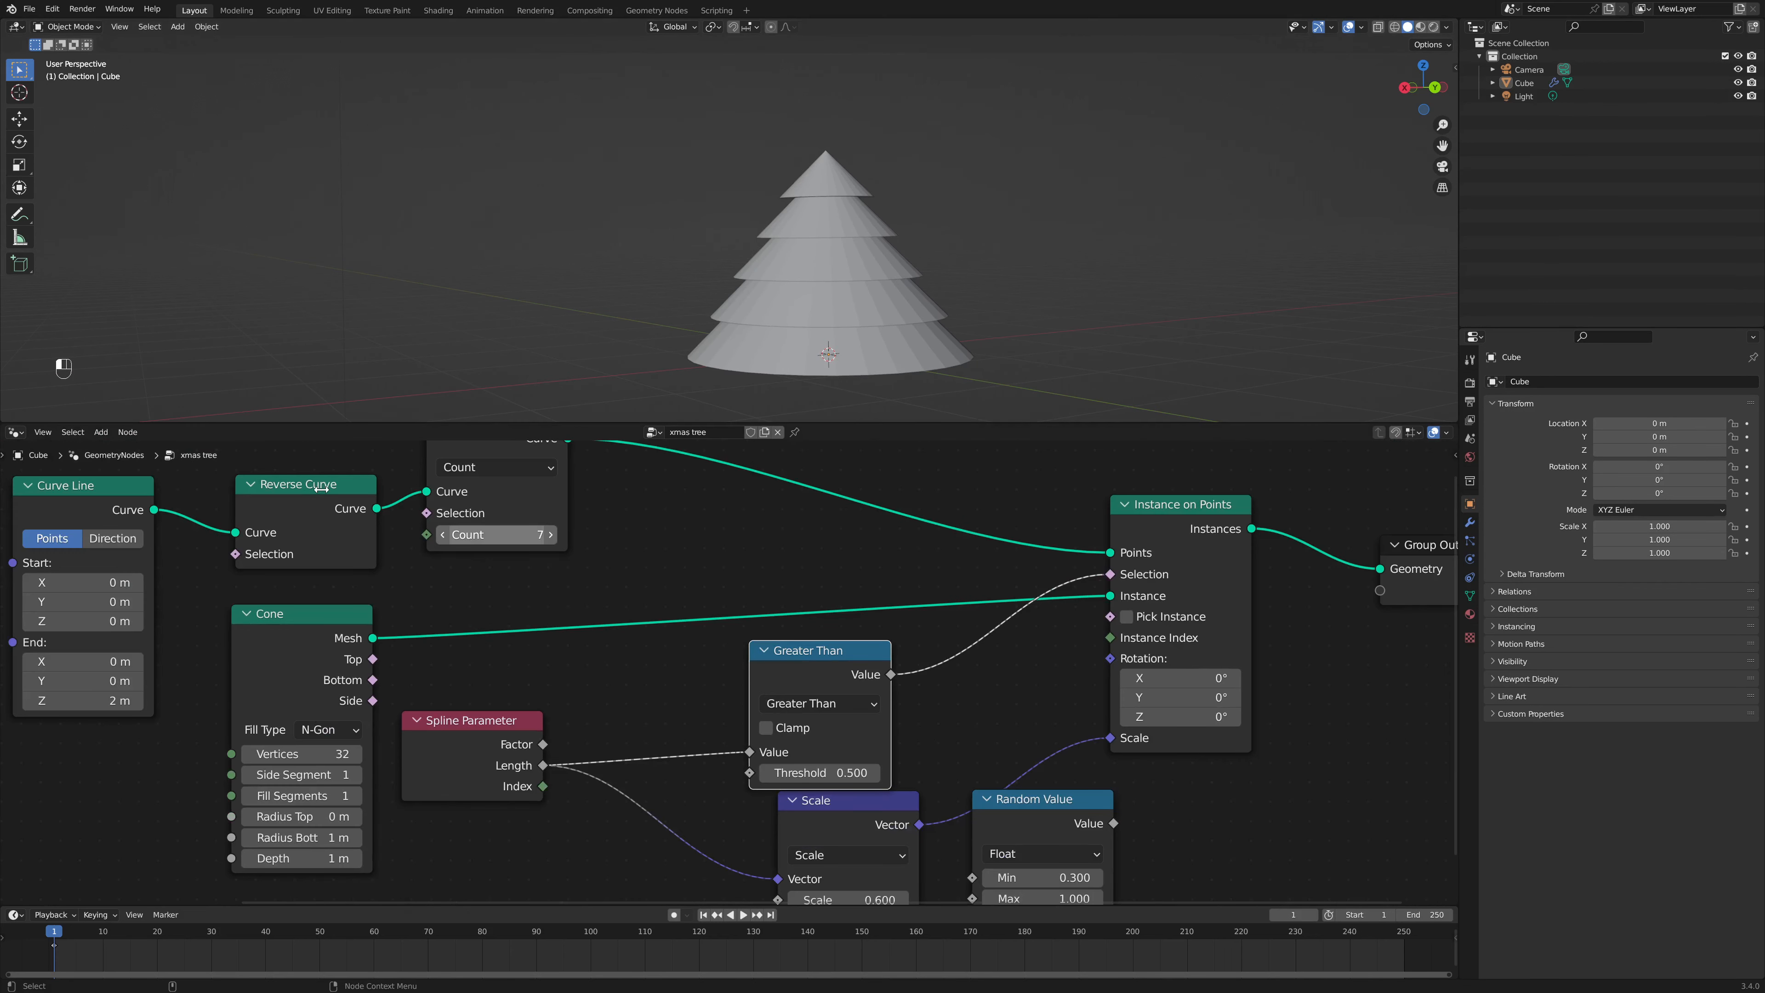
click(321, 488)
scroll(320, 494, down, 1)
key(m)
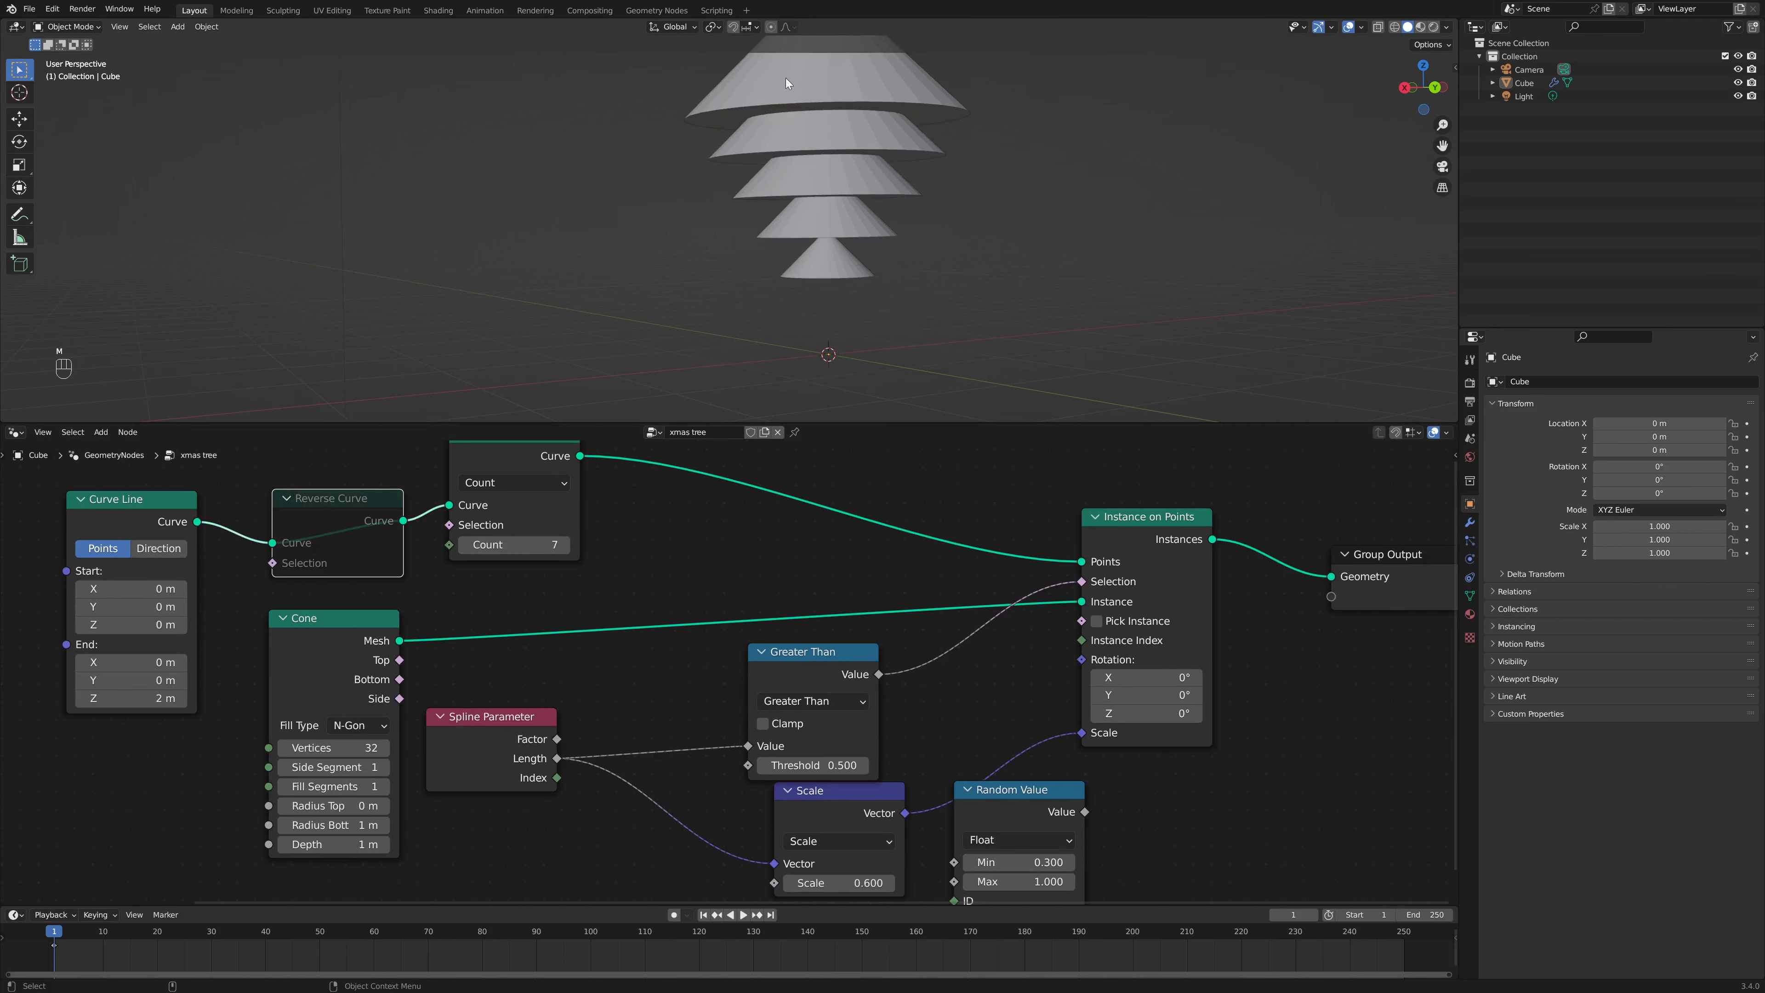
Step: Unmute the Reverse Curve node and set the Greater Than threshold to 0.4, checking the tree from several angles
scroll(912, 246, down, 3)
key(m)
middle_drag(820, 299, 873, 213)
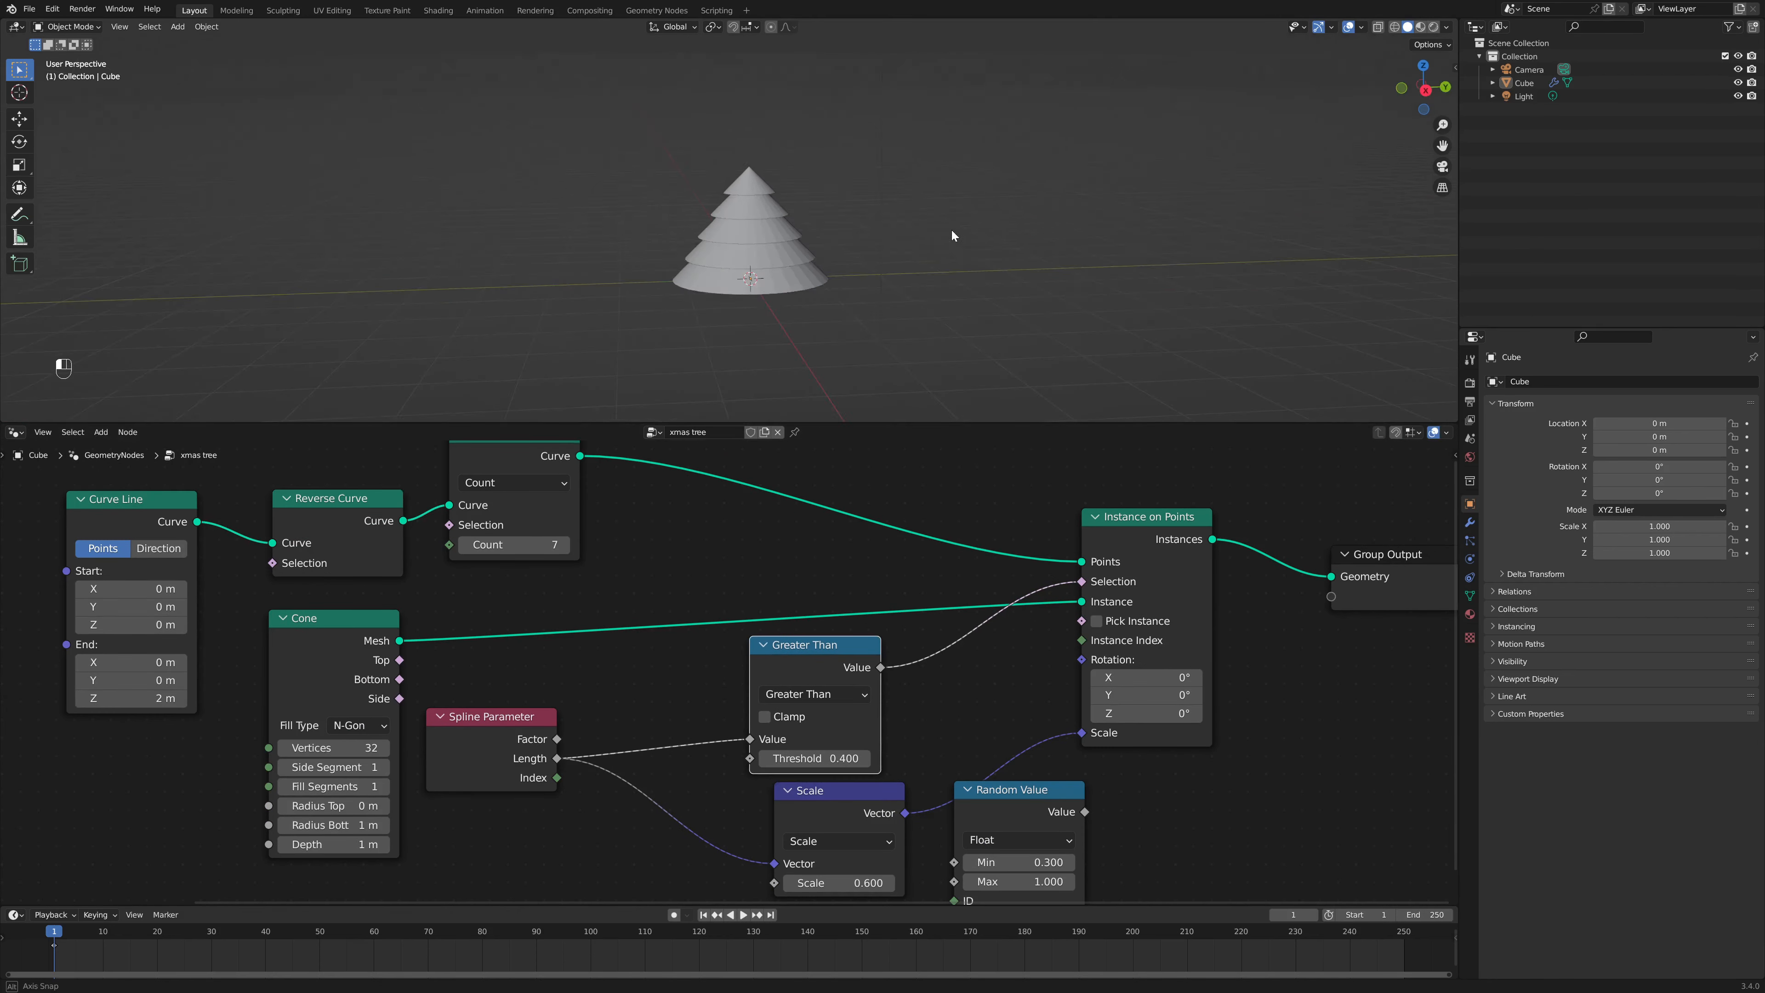
scroll(952, 235, up, 3)
middle_drag(933, 237, 799, 212)
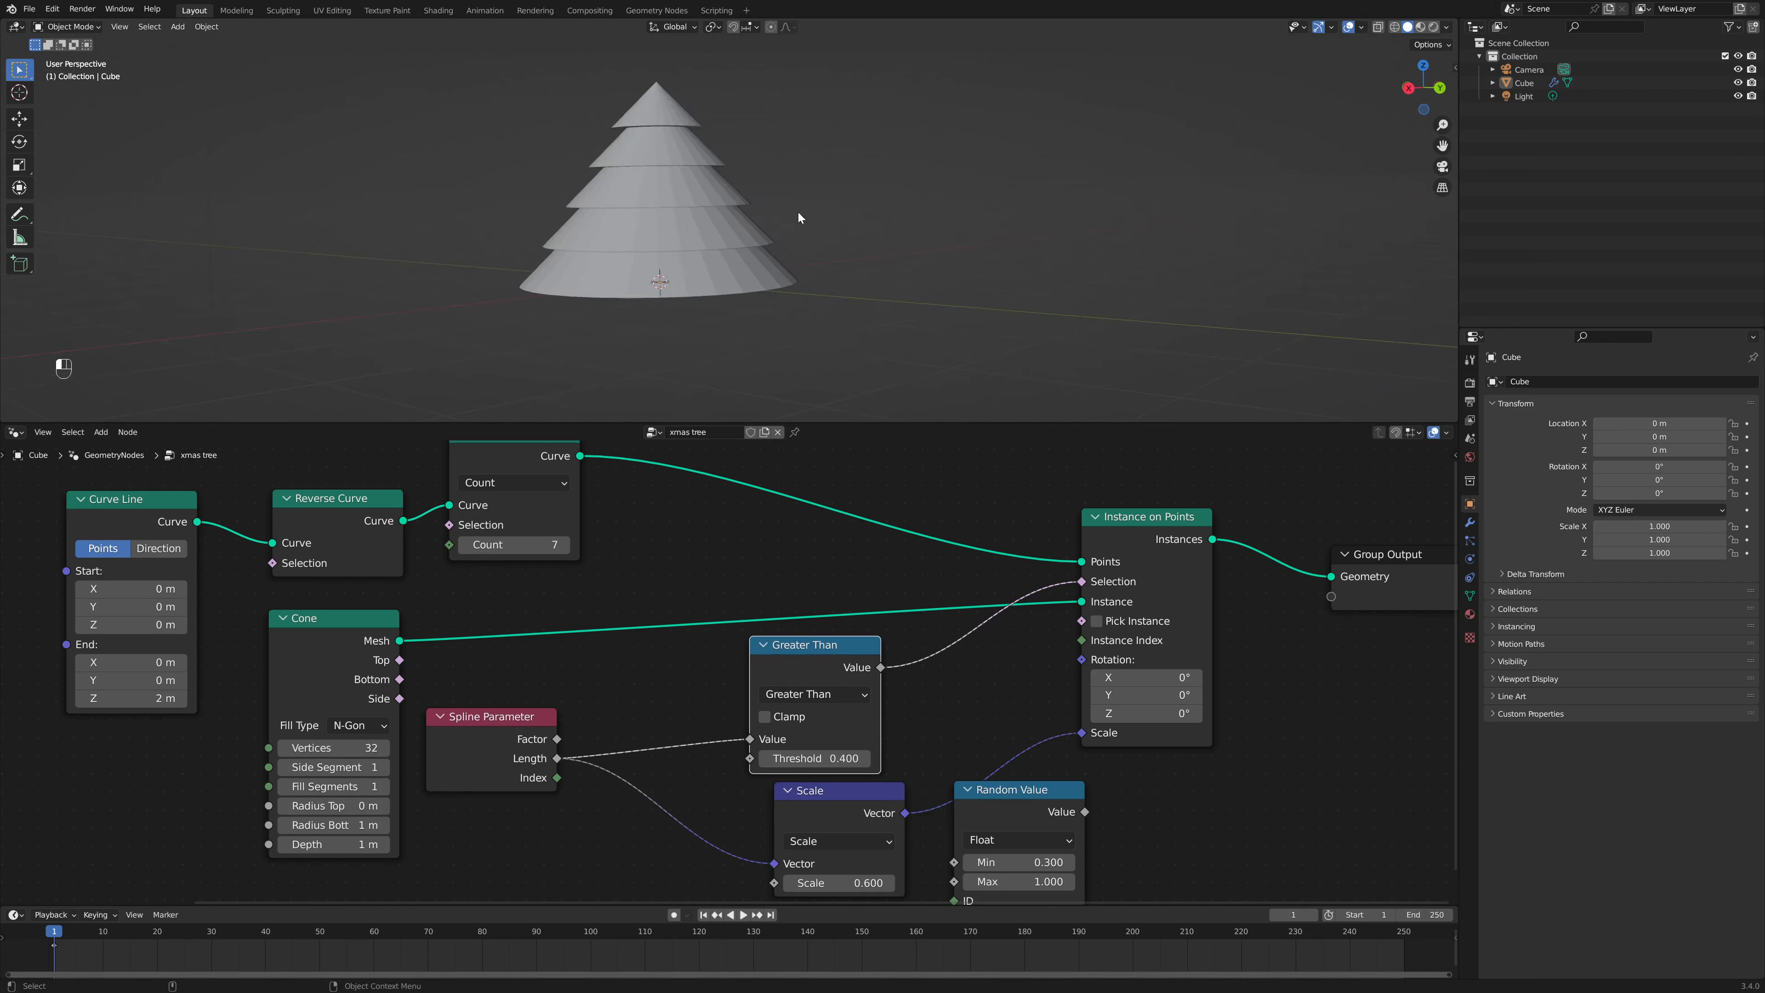
scroll(907, 719, down, 1)
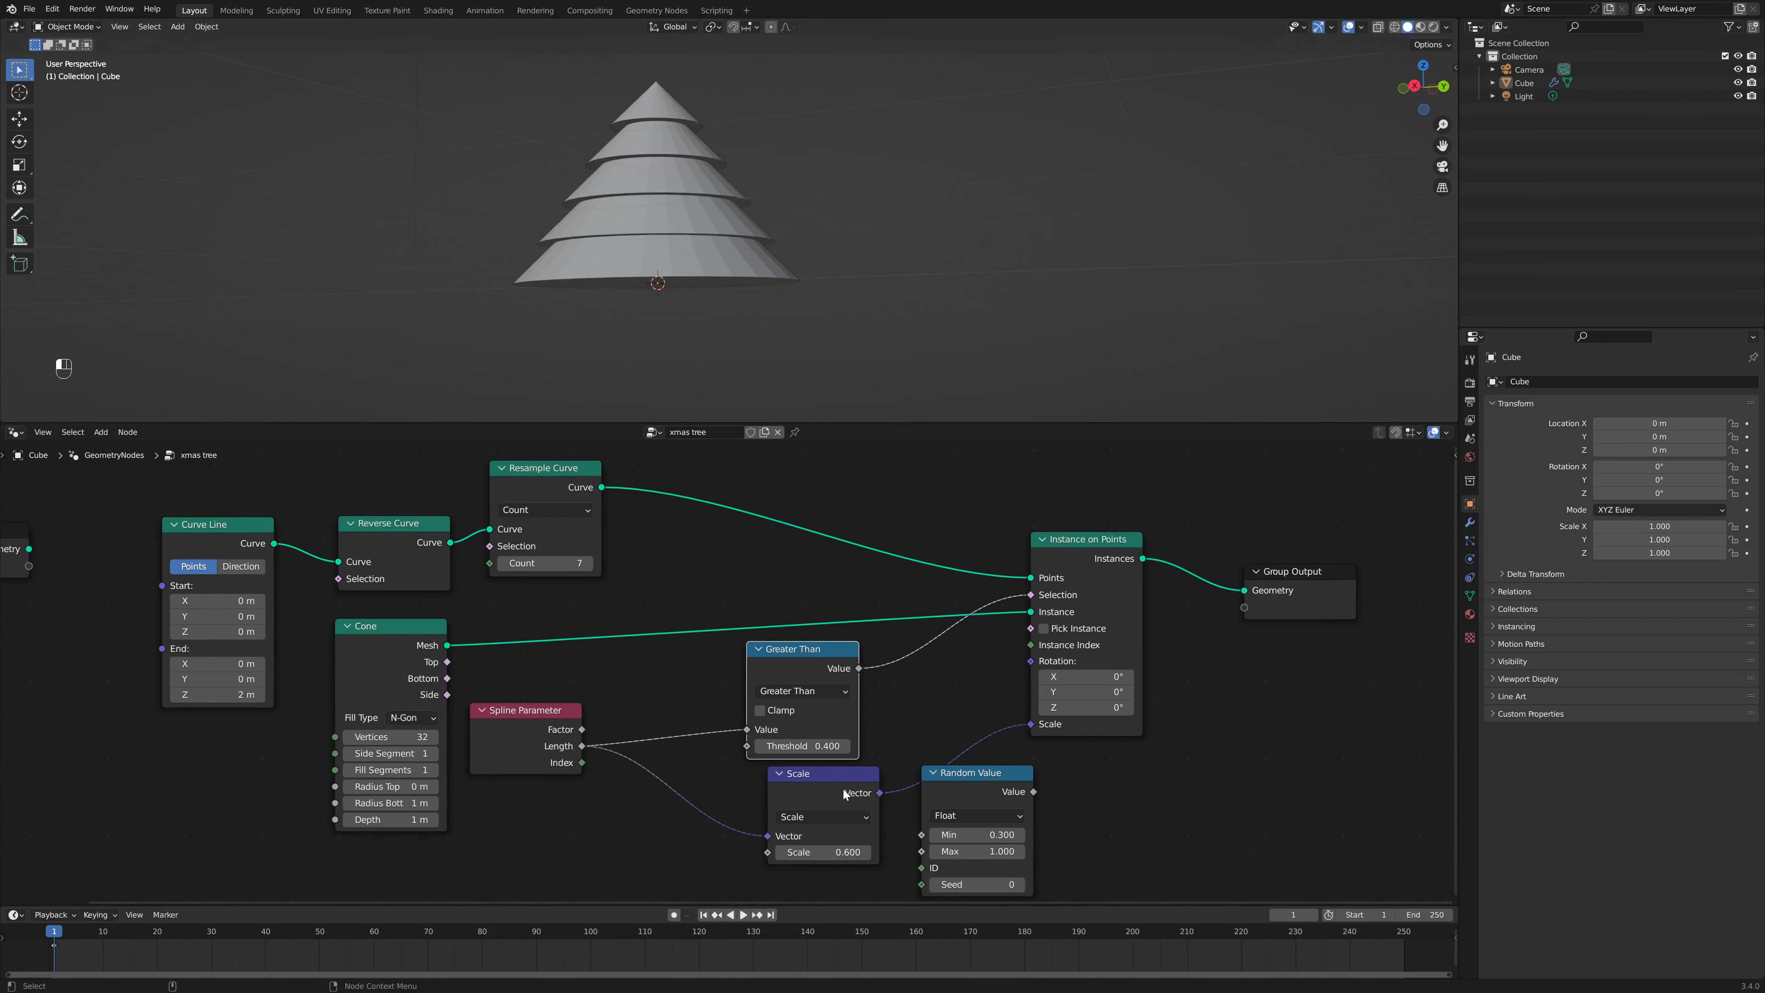
Step: Move the Scale, Greater Than and Random Value nodes apart and connect Random Value's output to the Rotation input of Instance on Points
scroll(834, 783, down, 1)
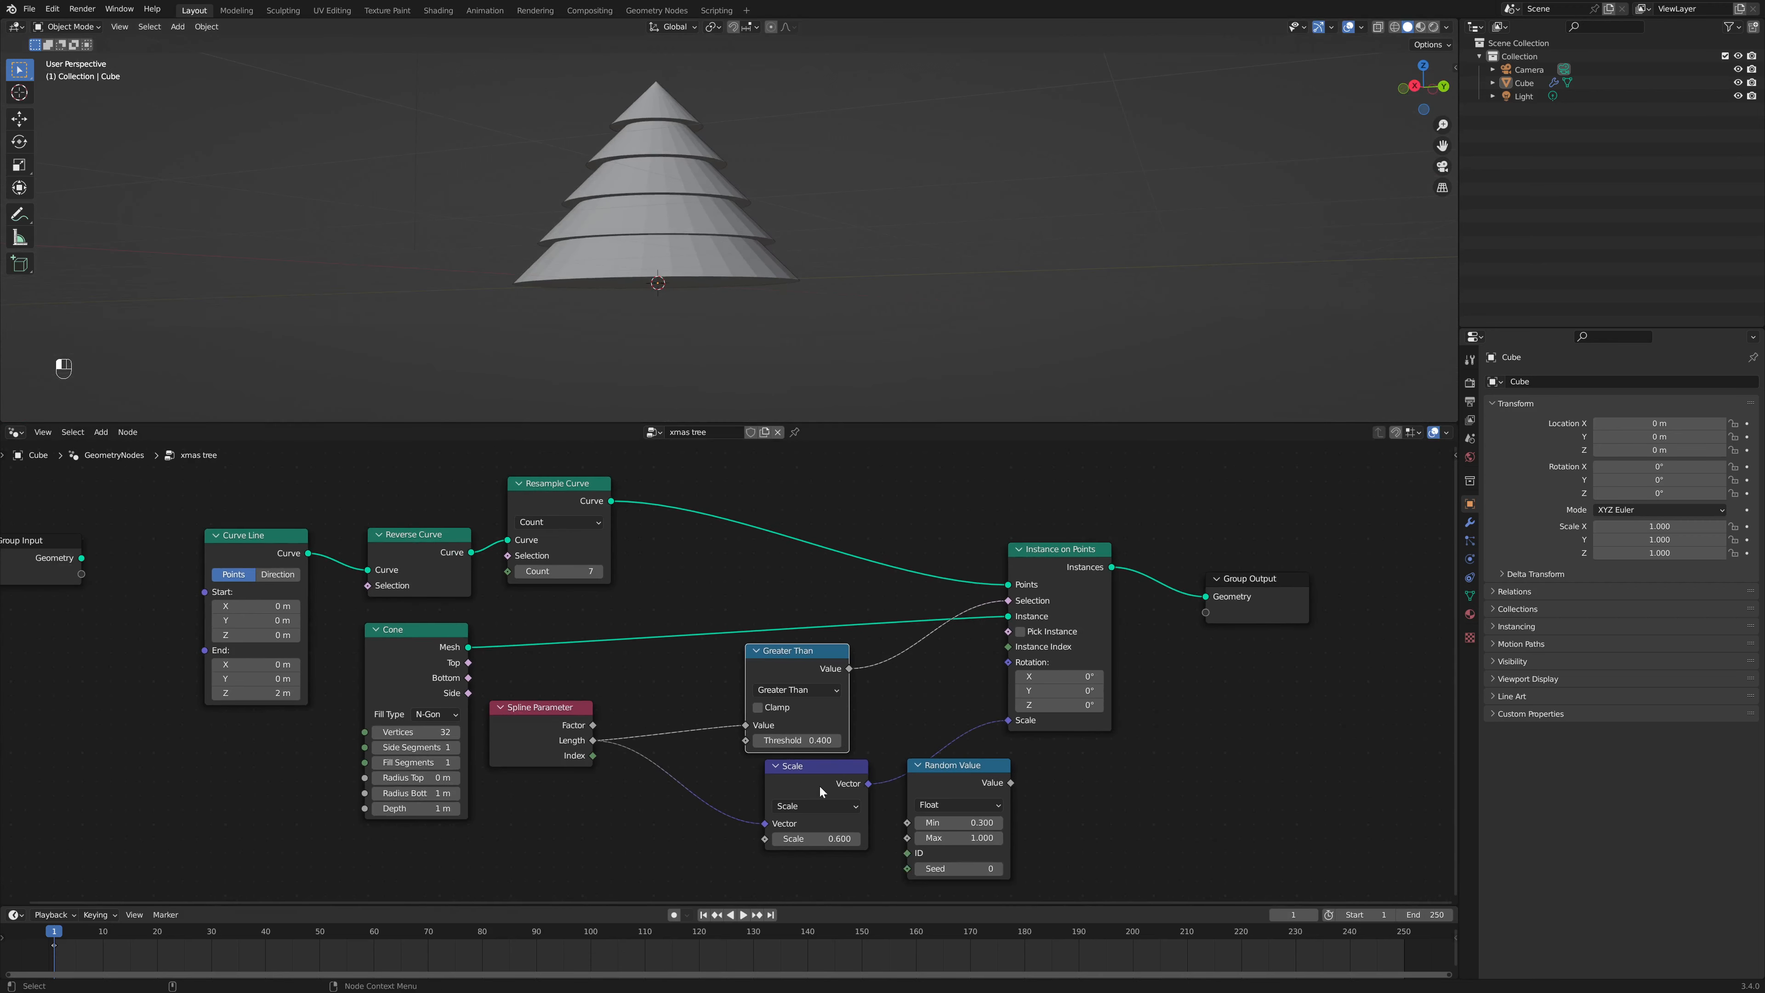
scroll(823, 783, down, 1)
click(833, 780)
drag(854, 795, 845, 853)
drag(779, 666, 701, 668)
drag(978, 793, 986, 662)
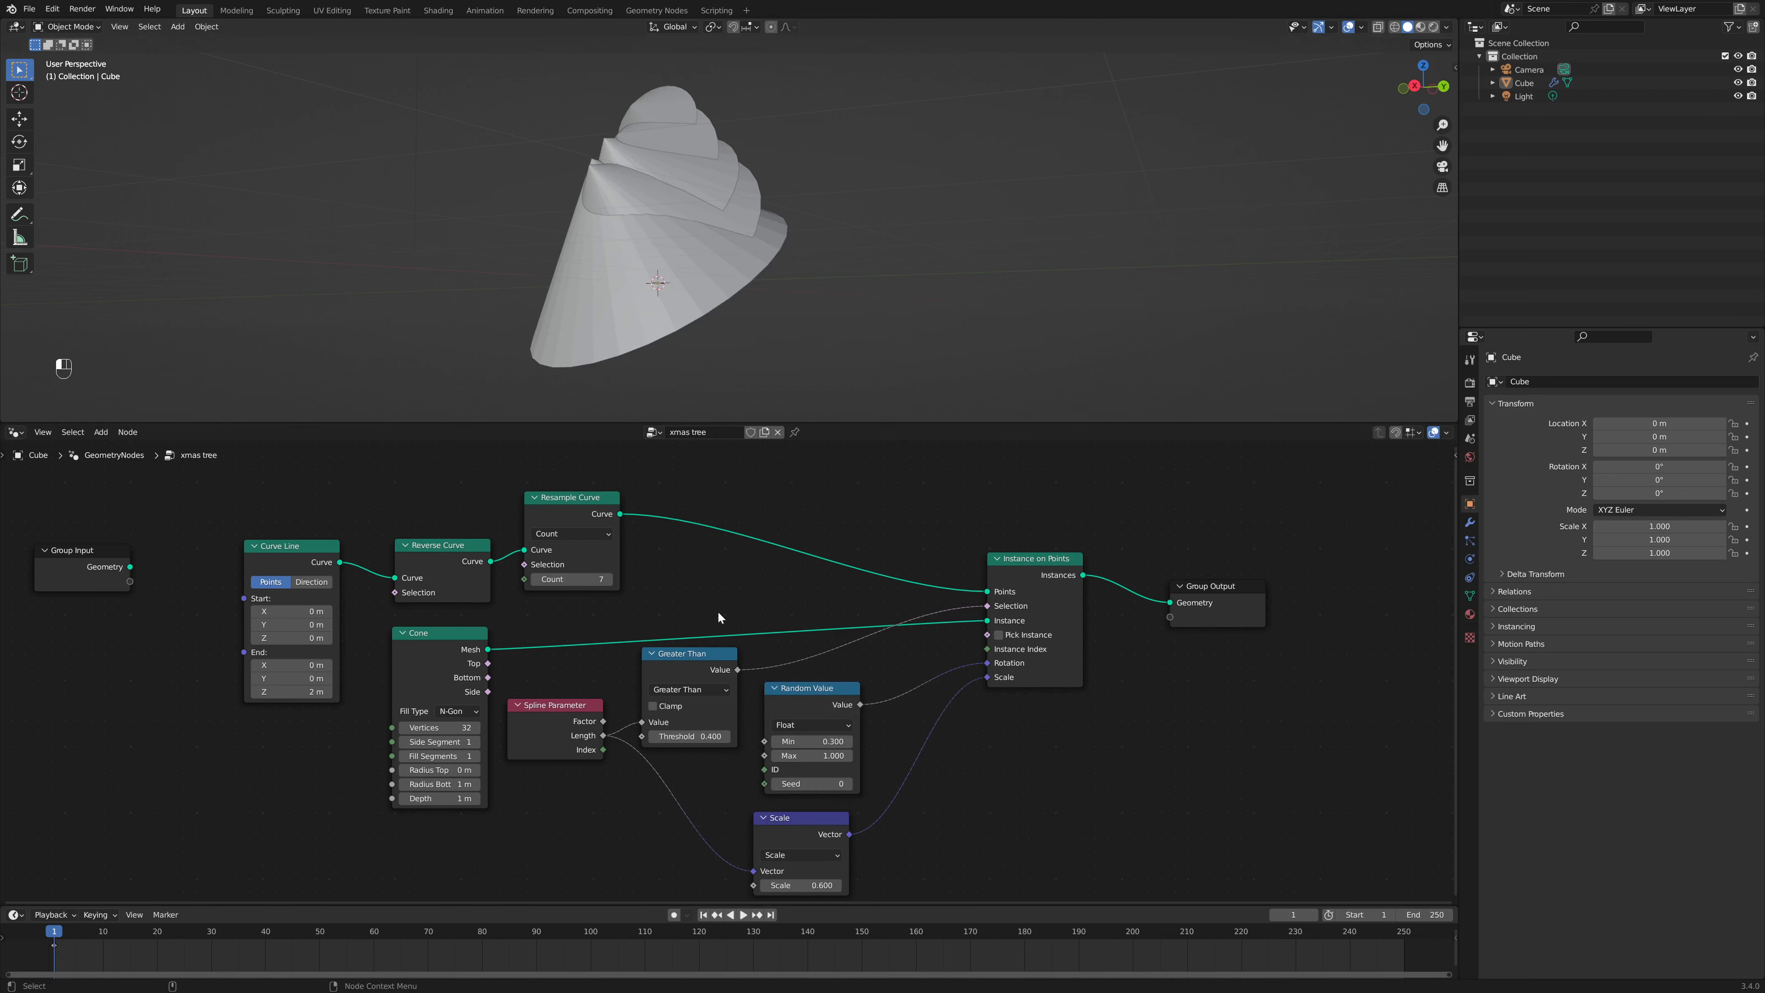
Step: Set the Random Value node's maximum to 0.1 and minimum to -0.1 for a slight tilt of the cone tiers
click(811, 755)
text(0.1)
key(Return)
click(813, 743)
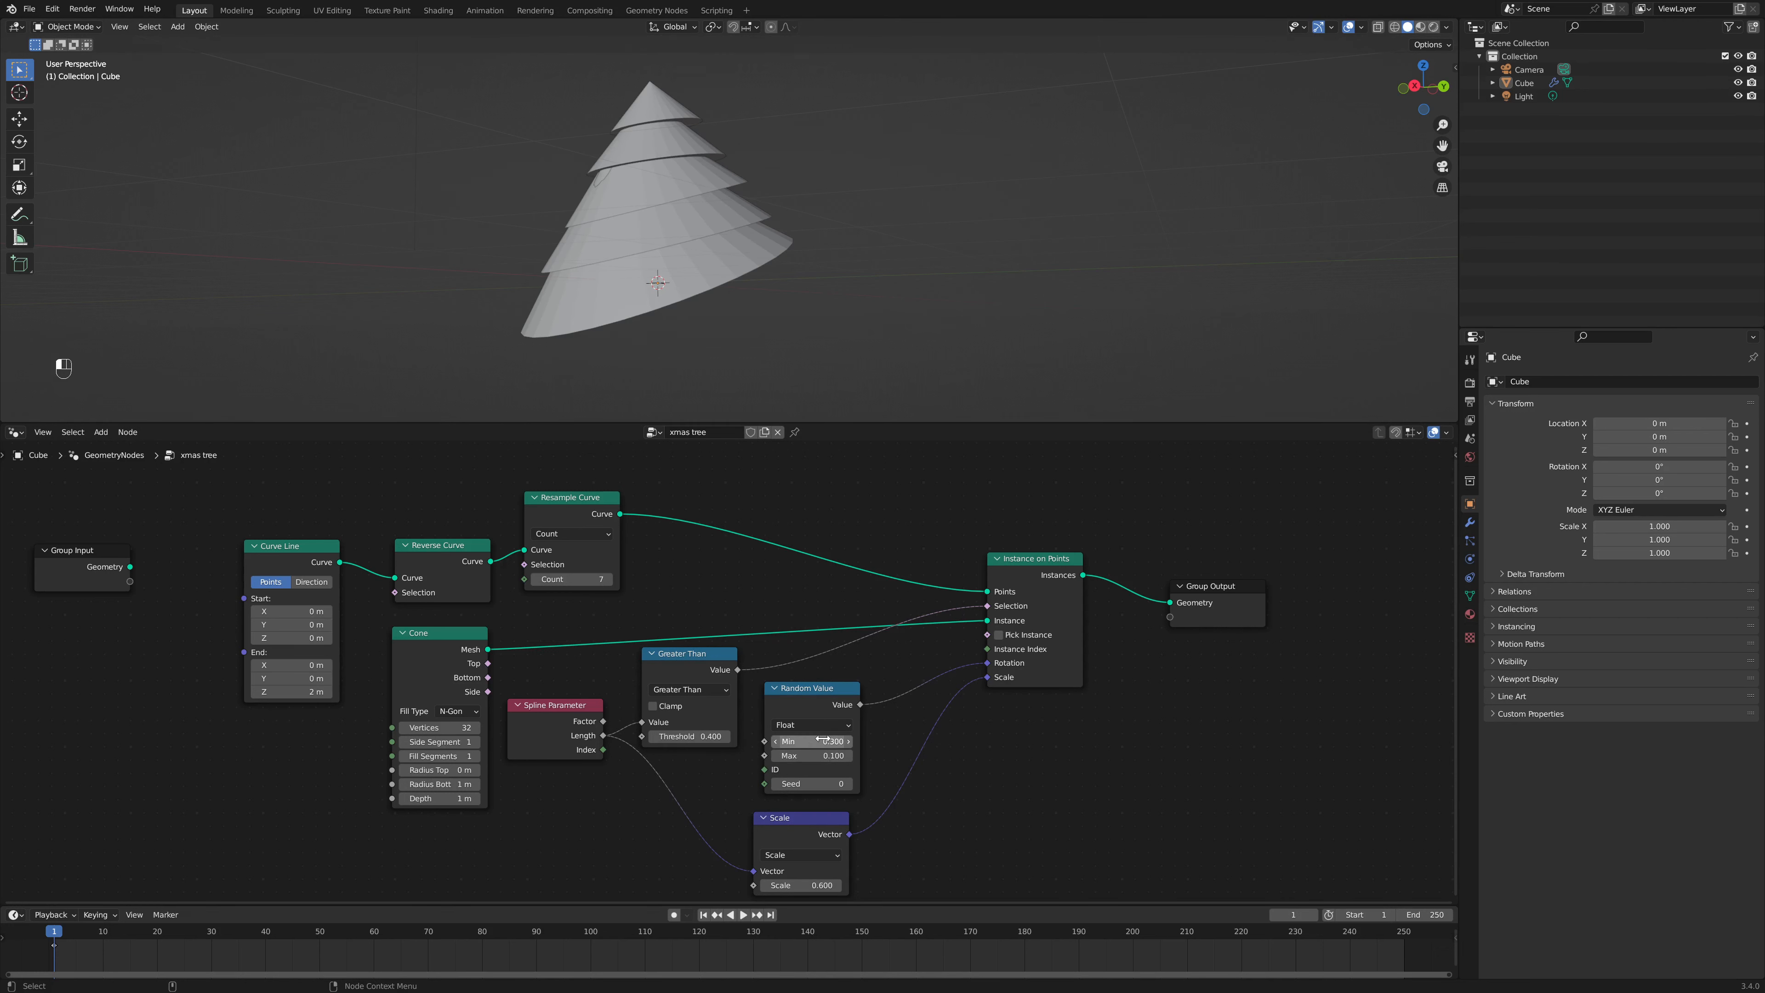
text(-.1)
key(Return)
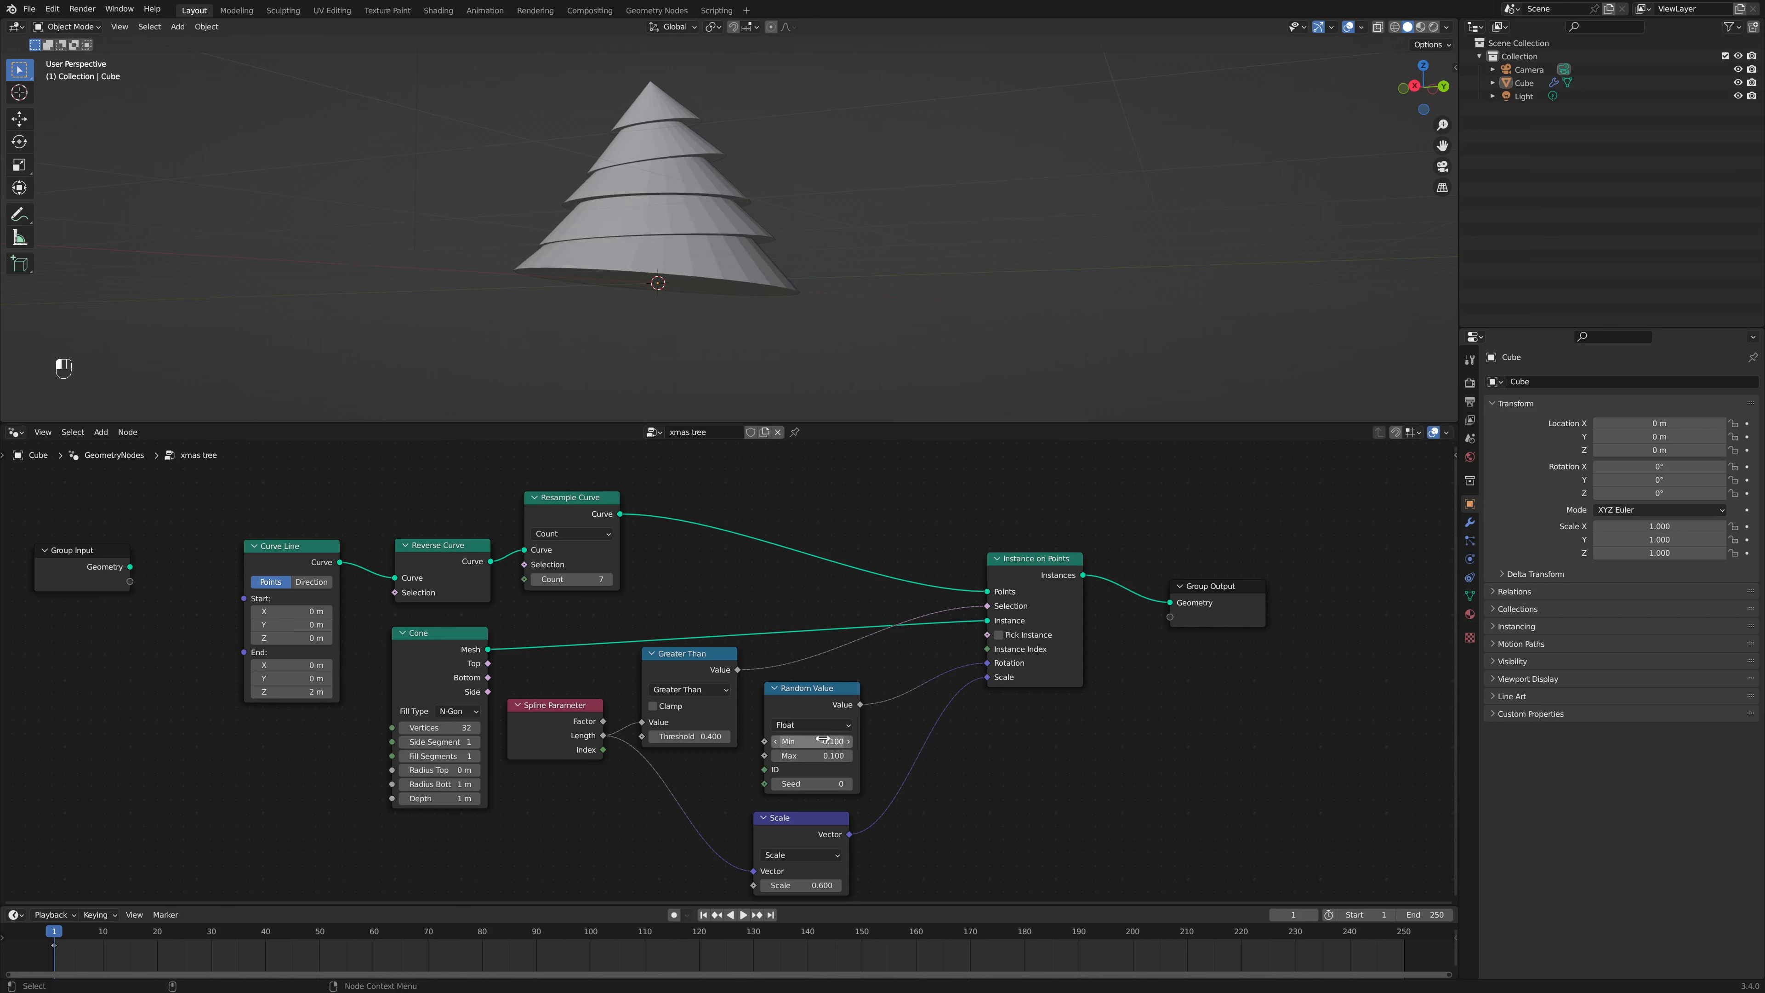
middle_drag(765, 236, 699, 233)
scroll(706, 232, up, 2)
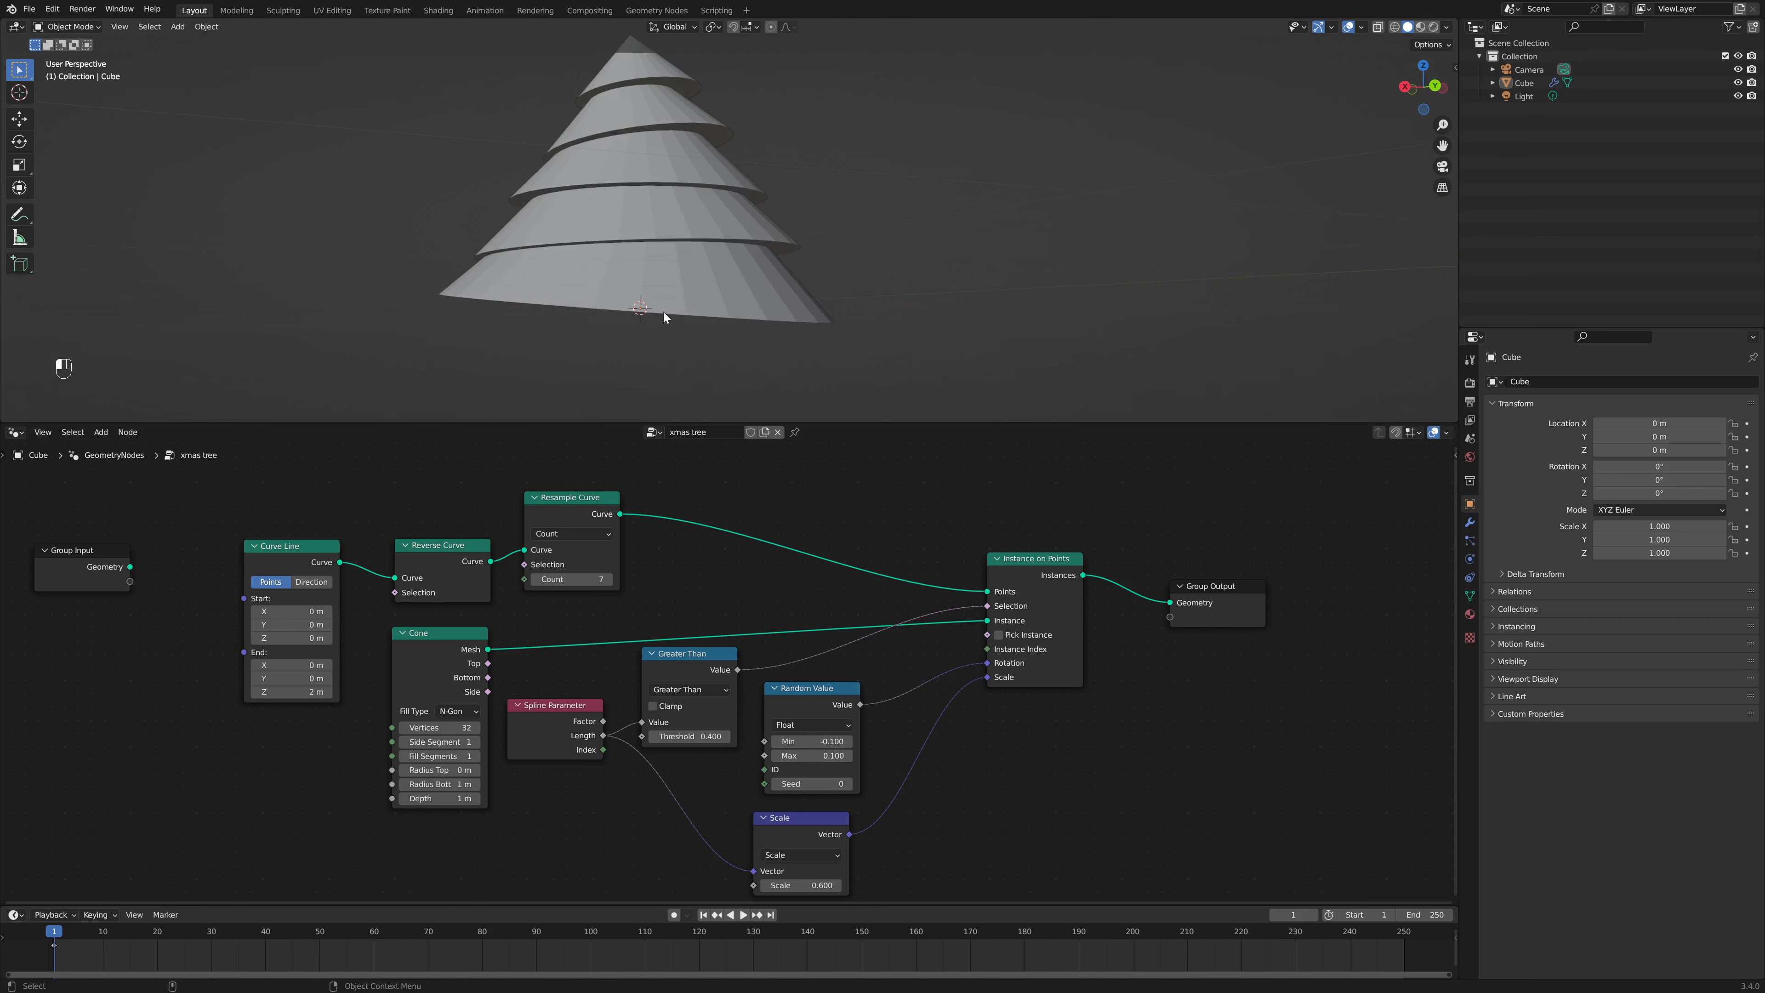
scroll(667, 189, down, 3)
middle_drag(871, 217, 728, 202)
Step: Try other seed values on the Random Value node and compare the tilt of the cone tiers
click(849, 784)
click(849, 784)
click(818, 810)
click(774, 785)
click(775, 785)
middle_drag(729, 282, 646, 326)
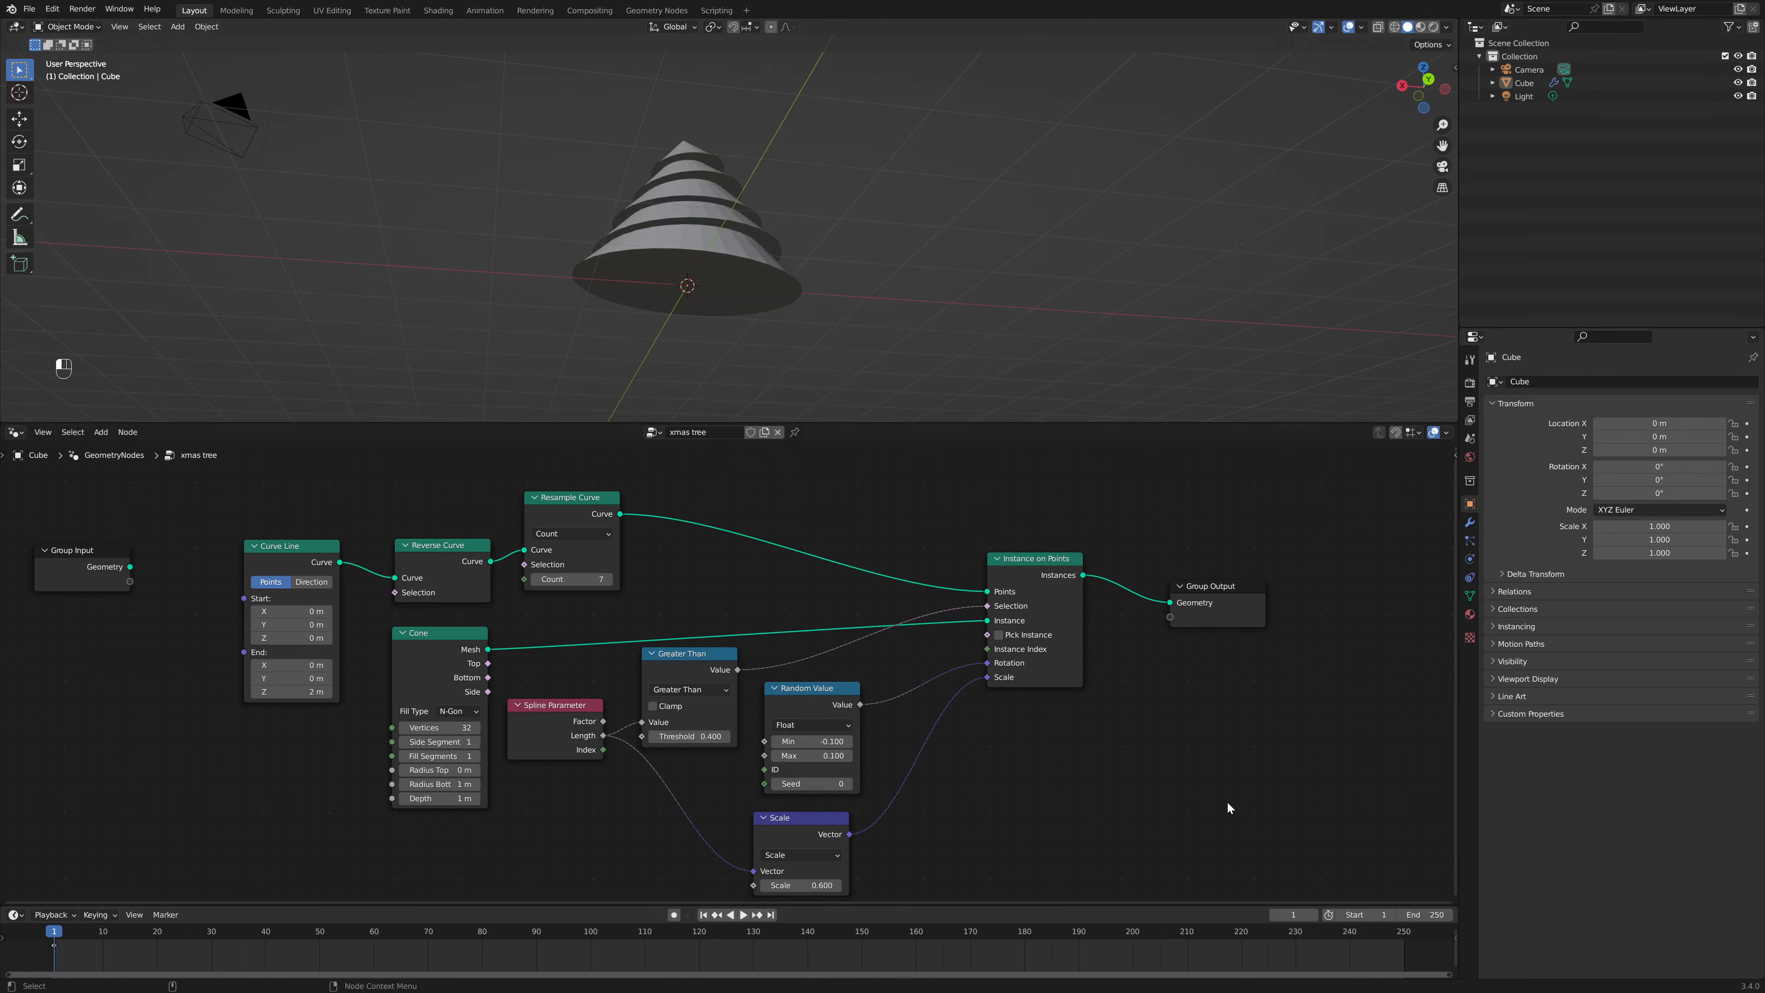
scroll(924, 439, down, 1)
middle_drag(612, 184, 808, 263)
scroll(792, 271, up, 2)
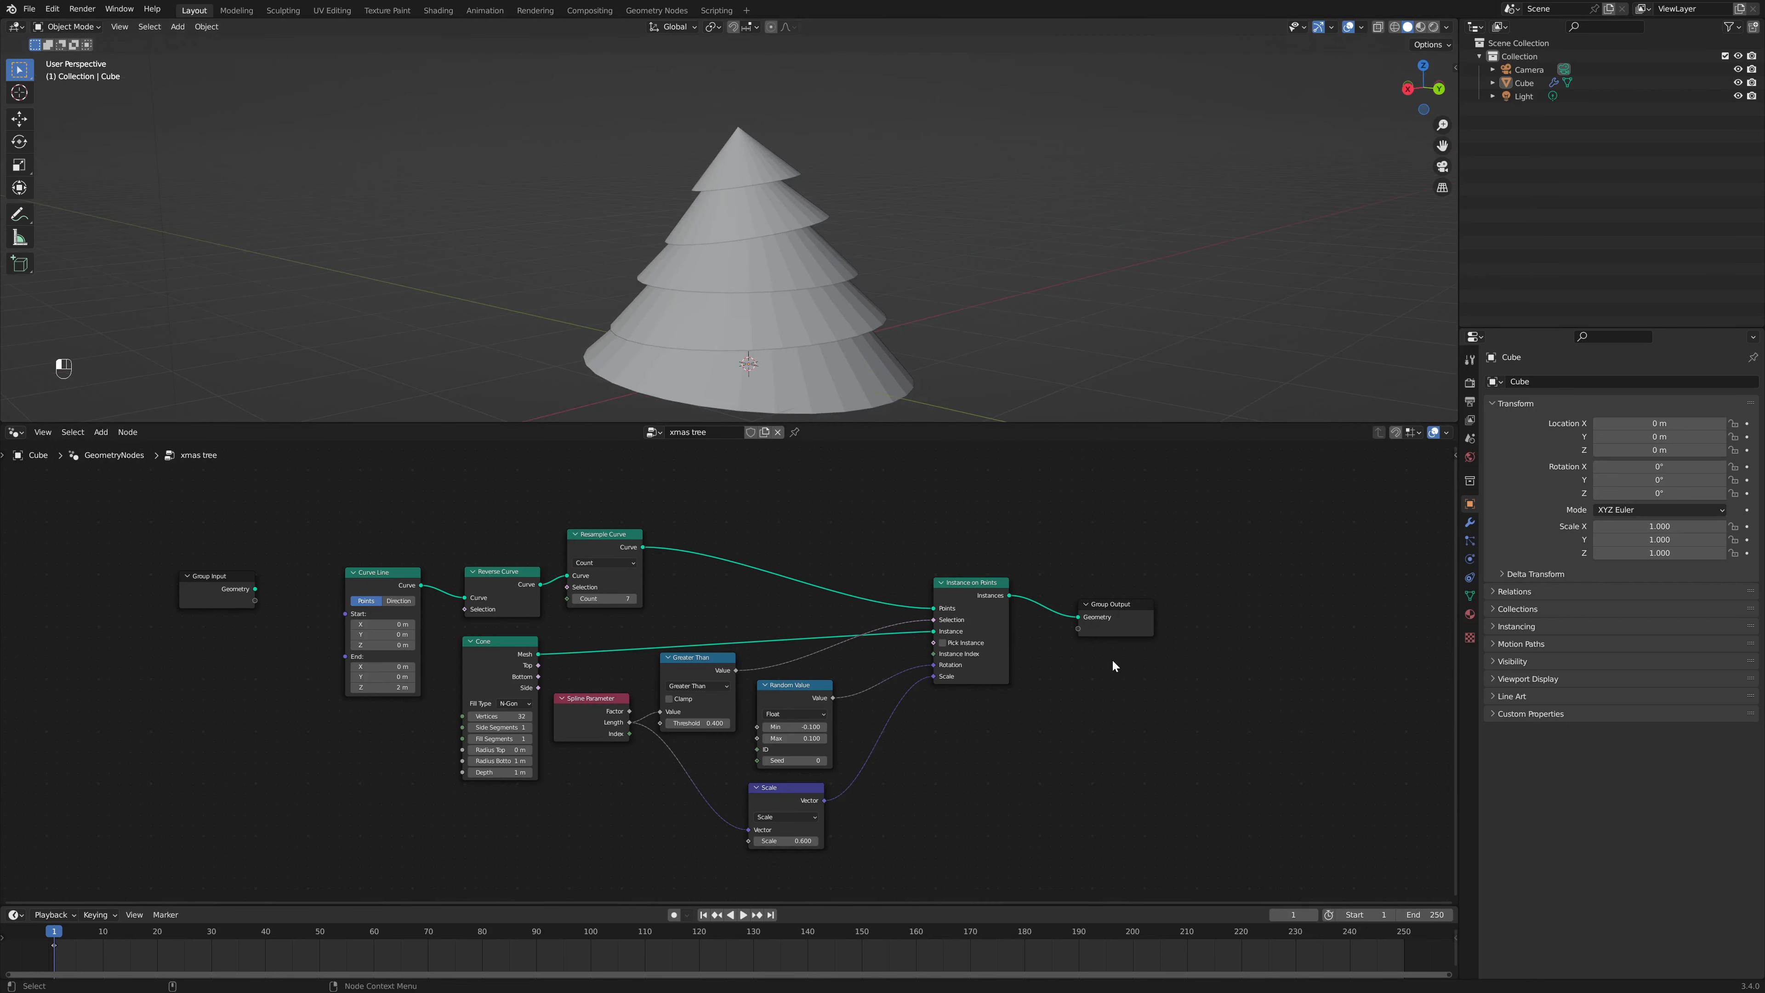
Step: Move the Group Output and Instance on Points nodes farther from the other nodes to open up the layout
drag(1111, 615, 1181, 624)
drag(987, 602, 1023, 619)
middle_drag(674, 512, 807, 514)
scroll(816, 536, up, 1)
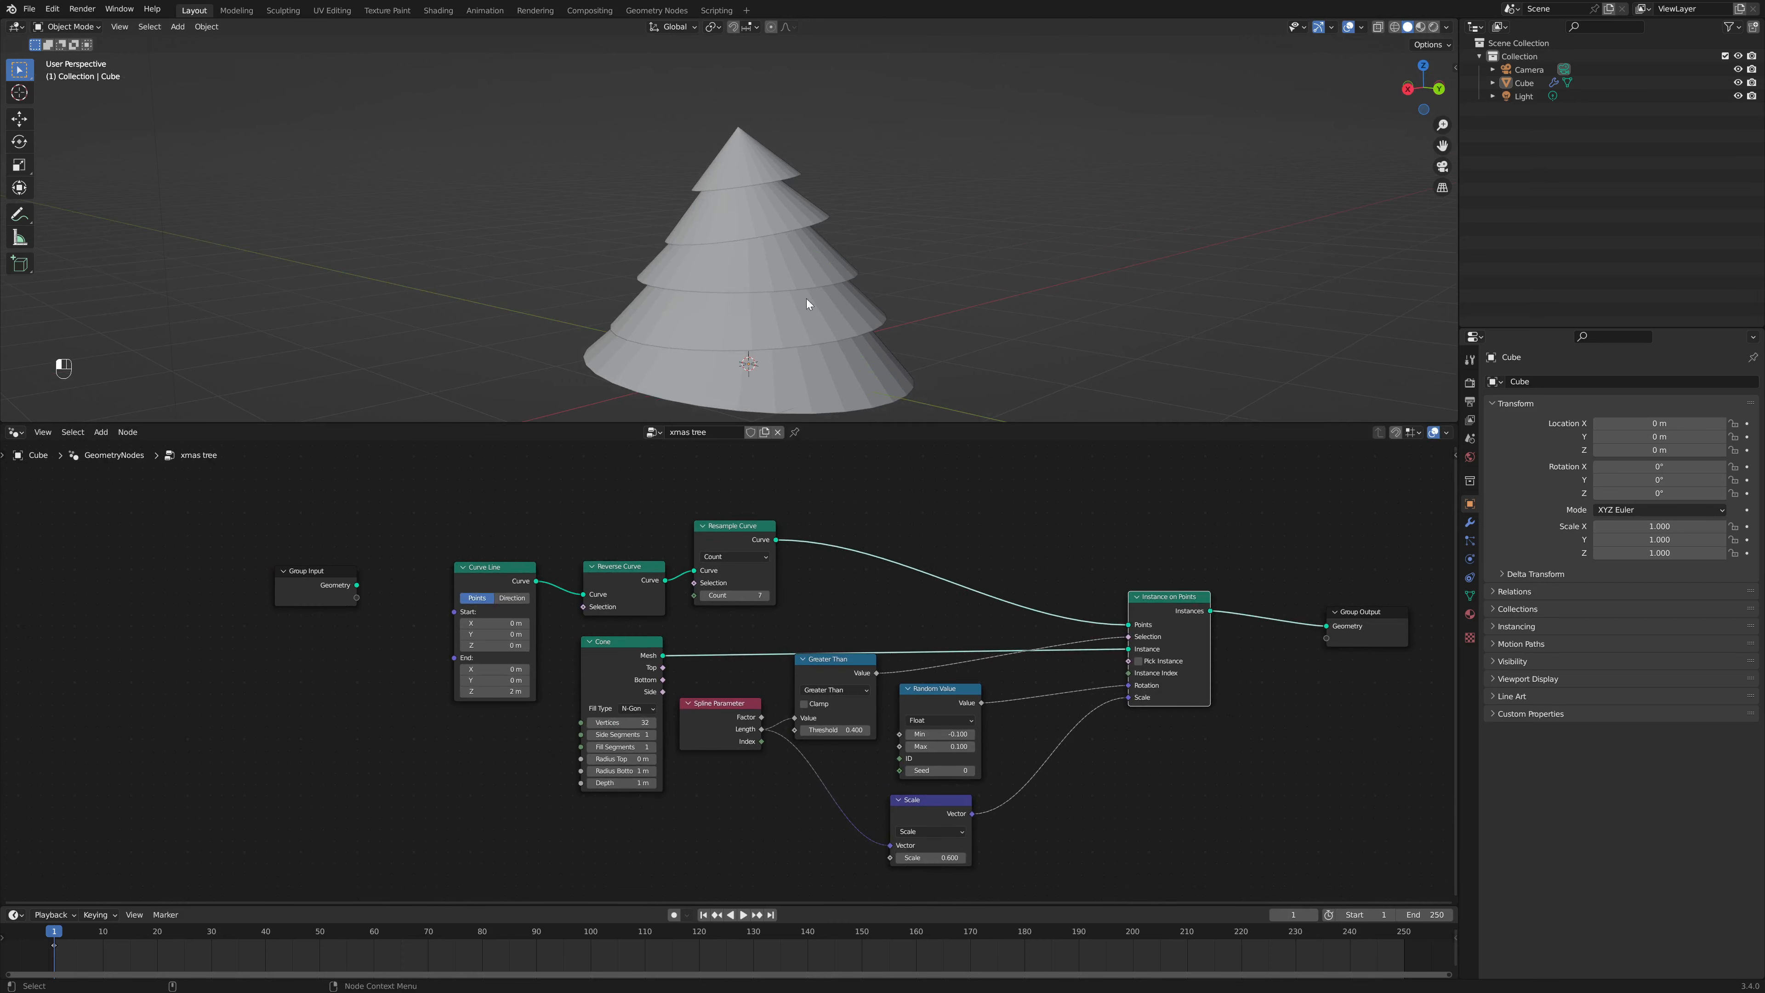
scroll(728, 672, up, 1)
scroll(812, 213, down, 2)
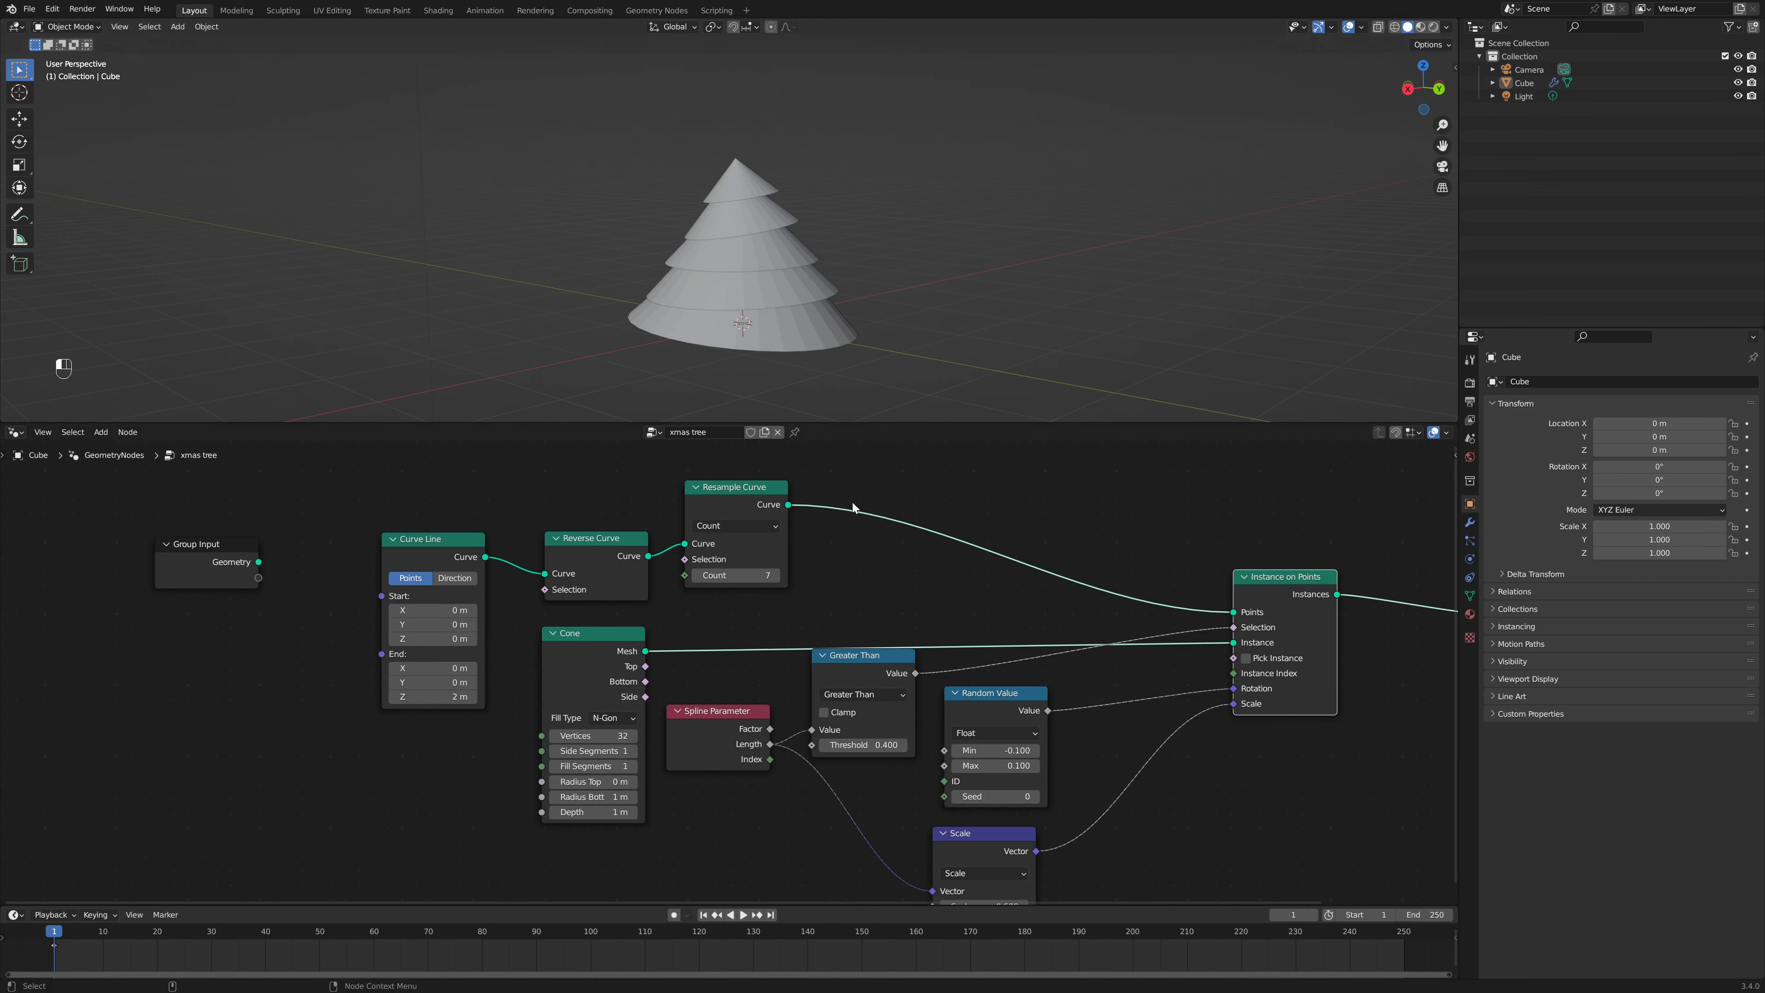
scroll(851, 502, up, 1)
Step: Duplicate the Curve Line node into the empty space above the tree nodes and preview the copy through a Viewer node
middle_drag(834, 506, 828, 724)
click(411, 790)
key(shift+d)
click(452, 534)
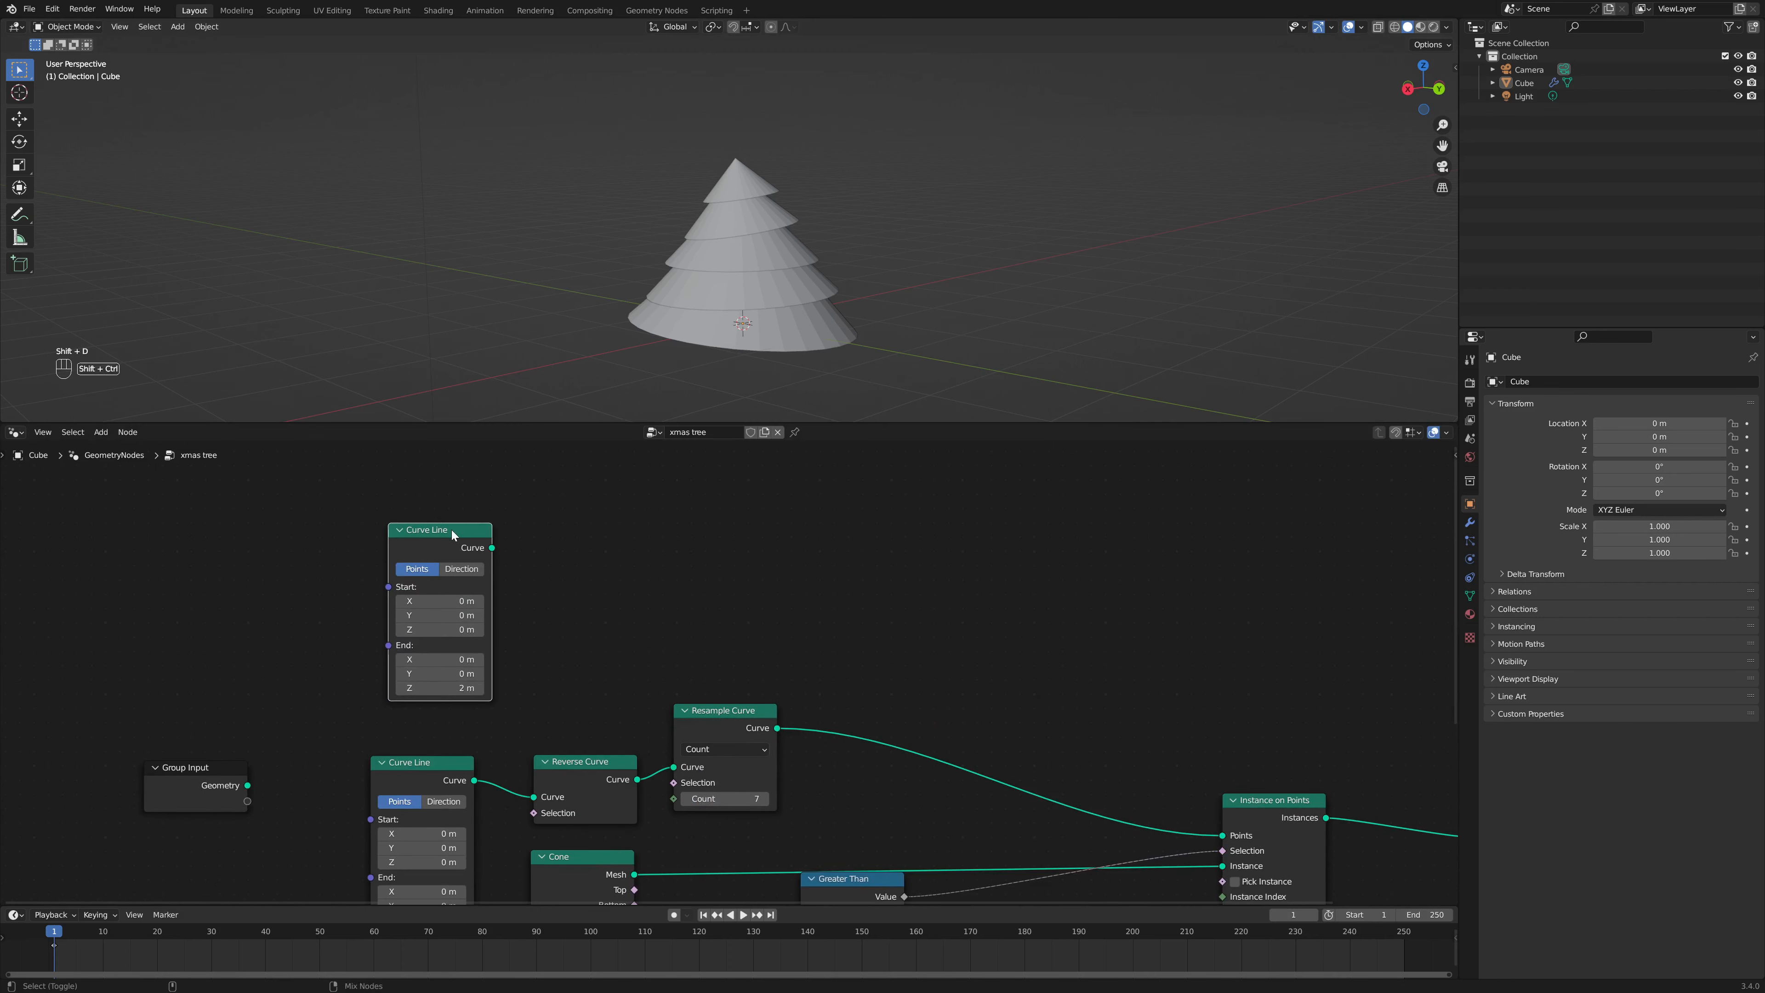
ctrl+shift+click(452, 534)
Step: Set the duplicated Curve Line's End Z to 0.5 m, and replace its Viewer with a direct link to Group Output
click(445, 687)
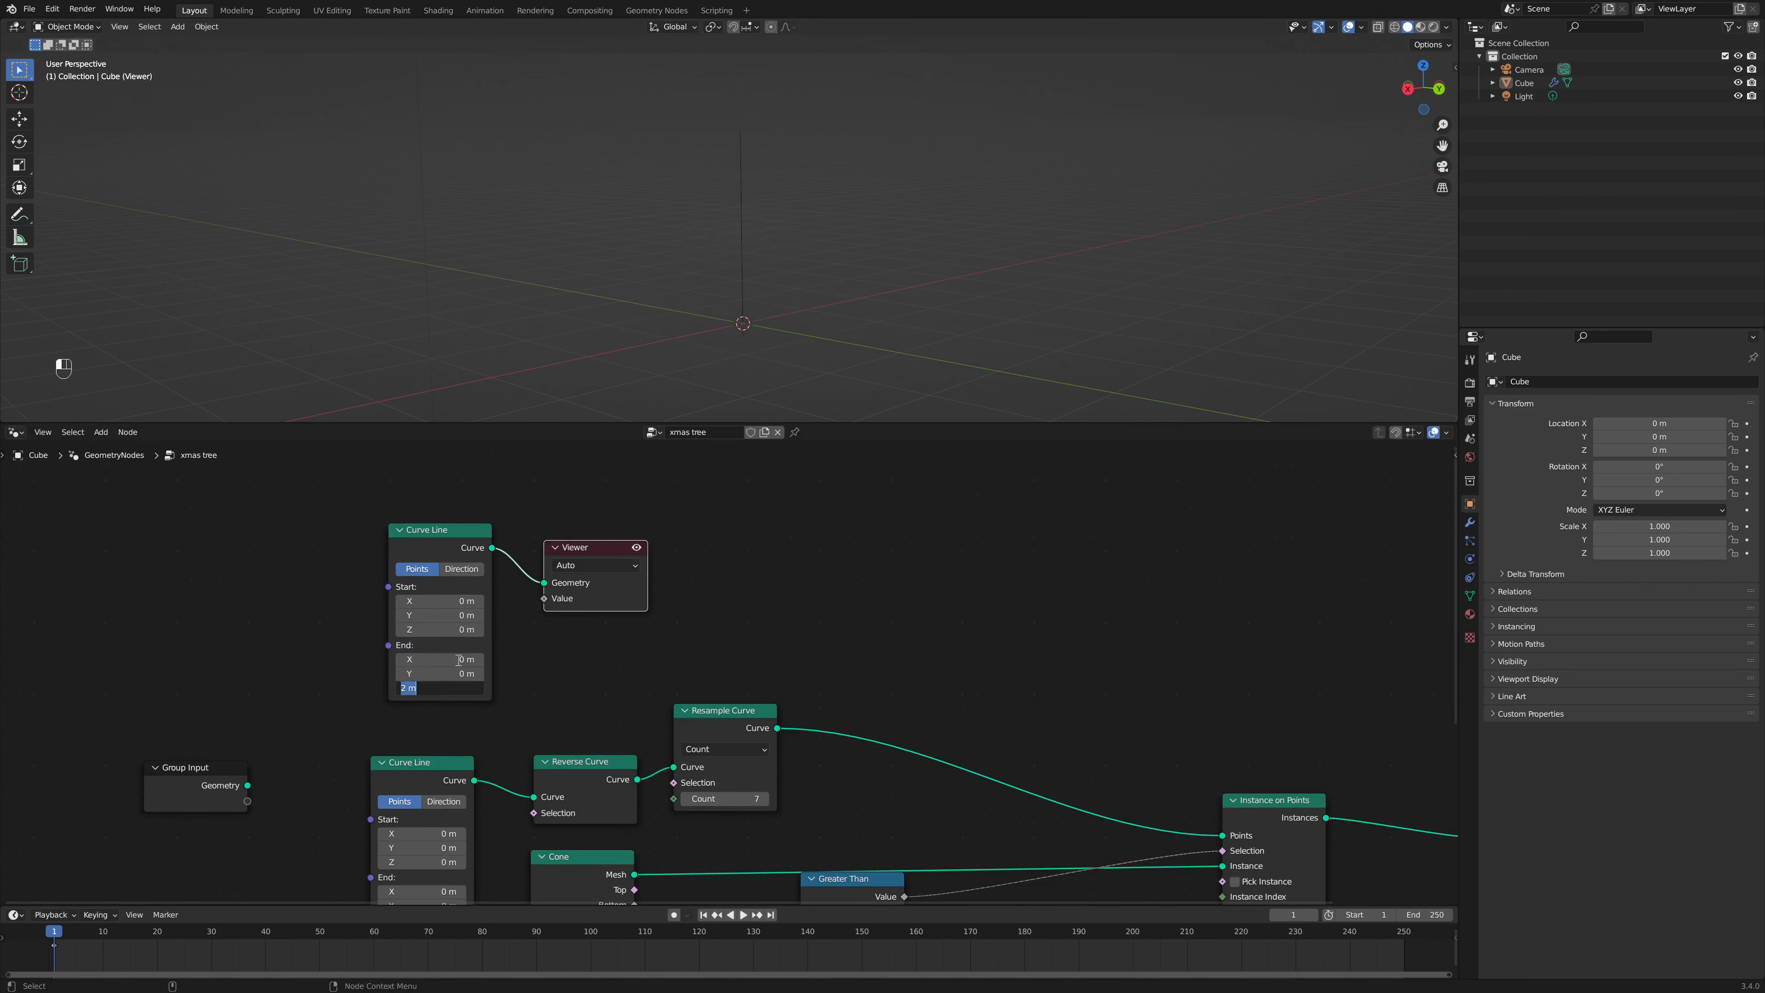
text(.5)
key(Return)
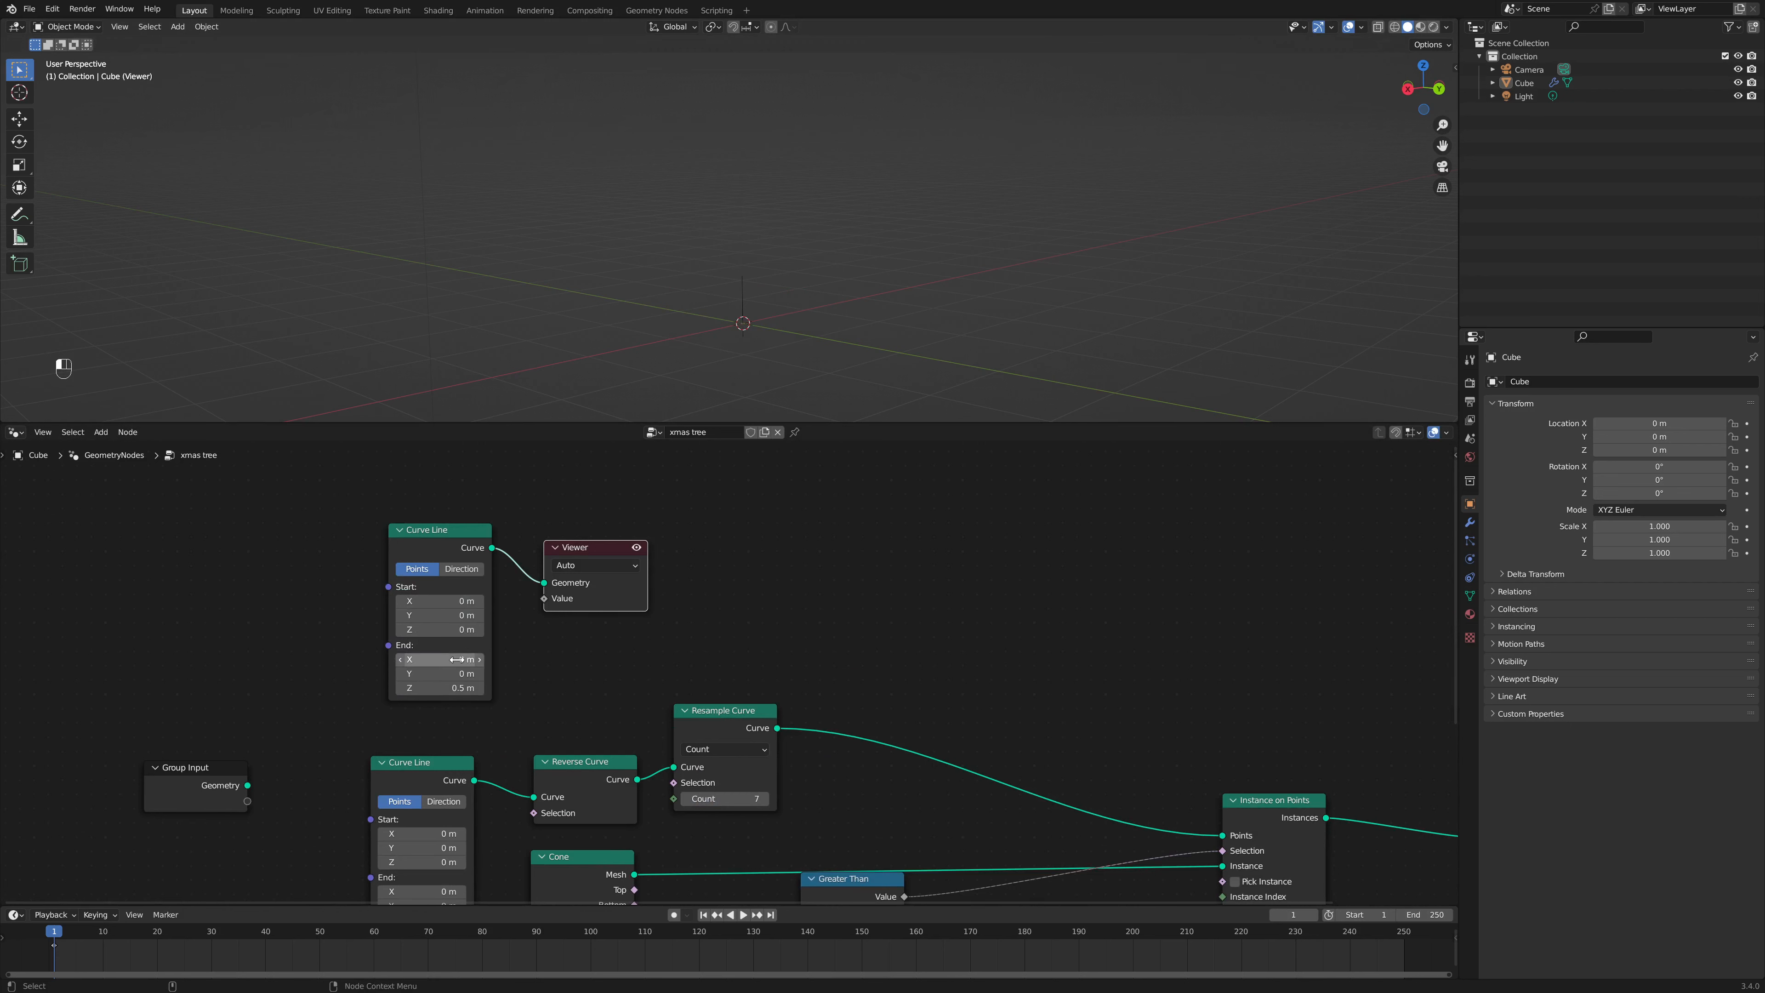
key(Delete)
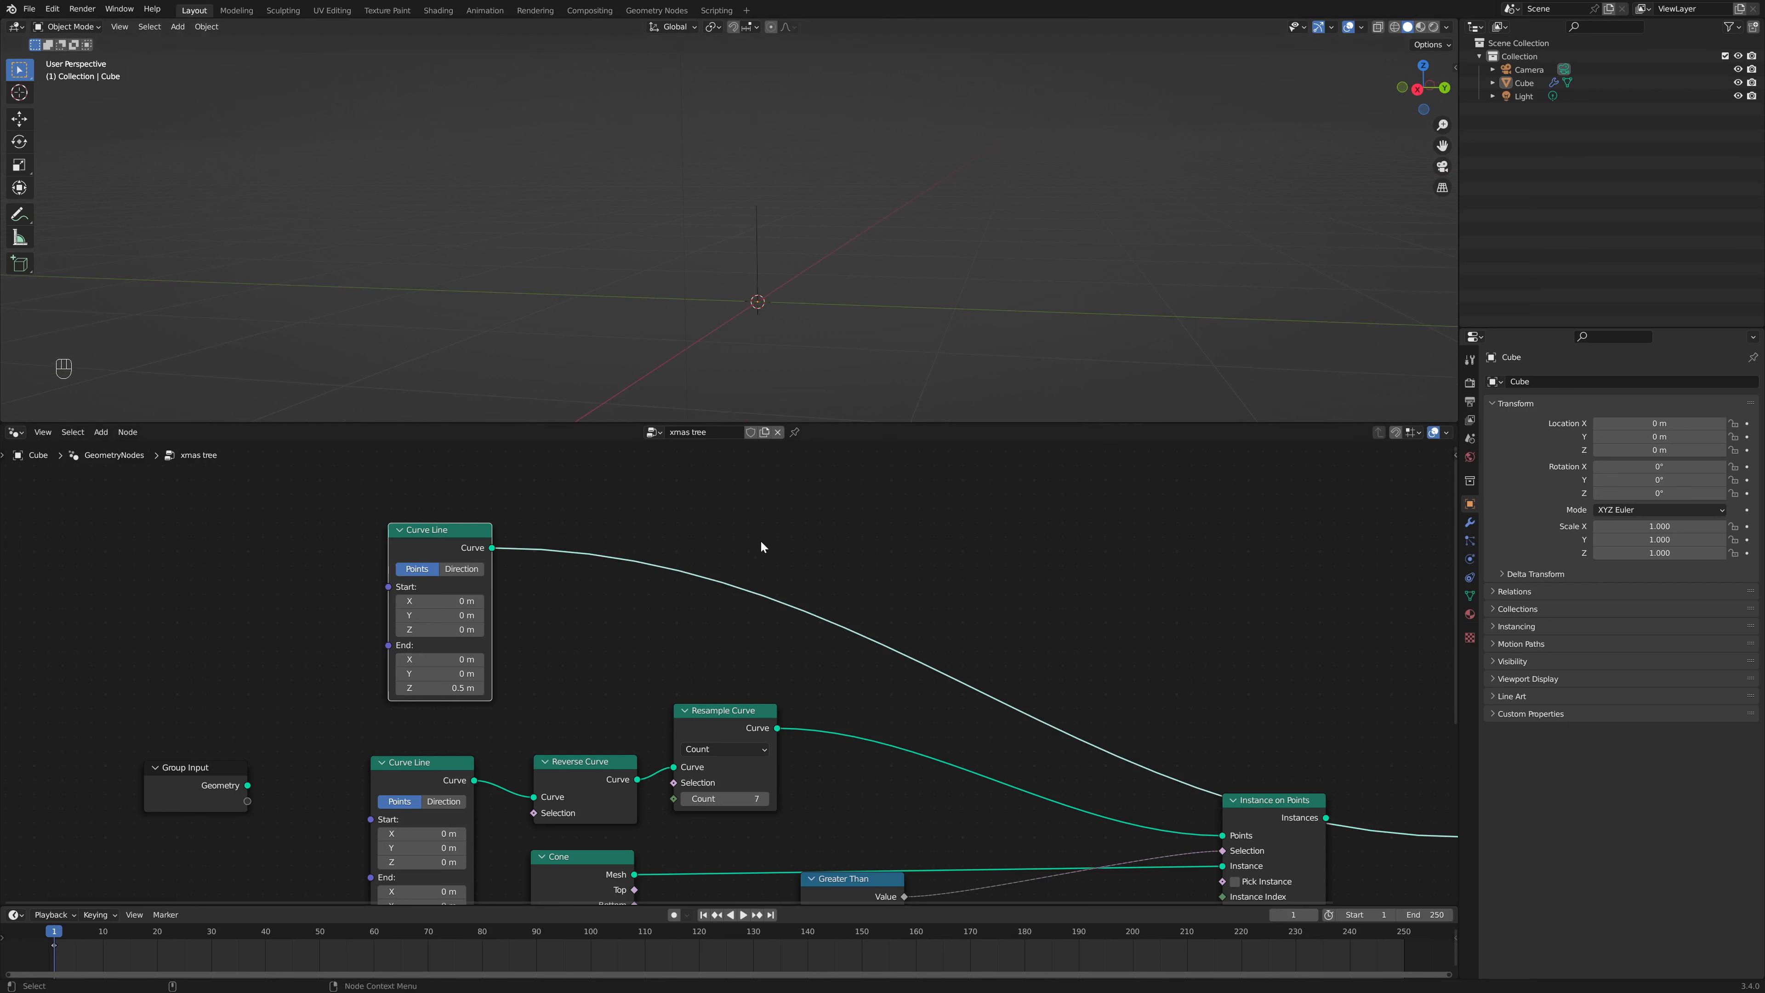
Step: Insert a Resample Curve node on the link between the duplicated Curve Line and Group Output
key(shift+a)
click(840, 546)
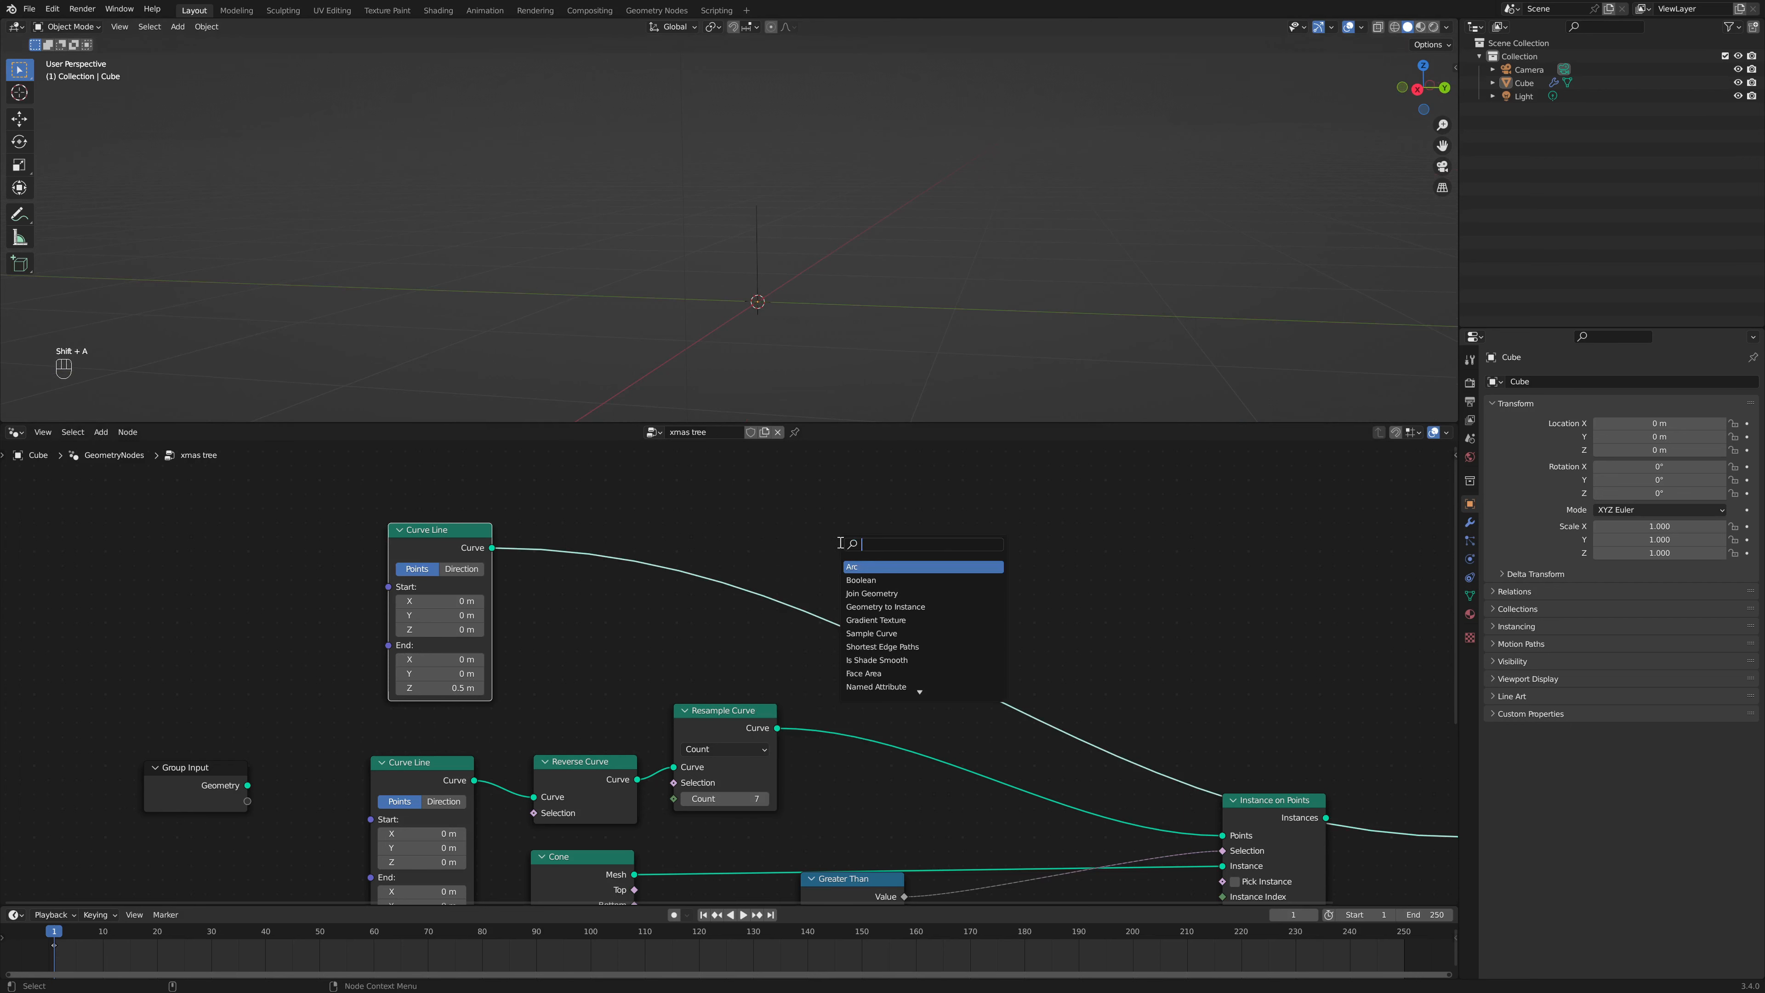
text(res)
click(881, 567)
click(603, 576)
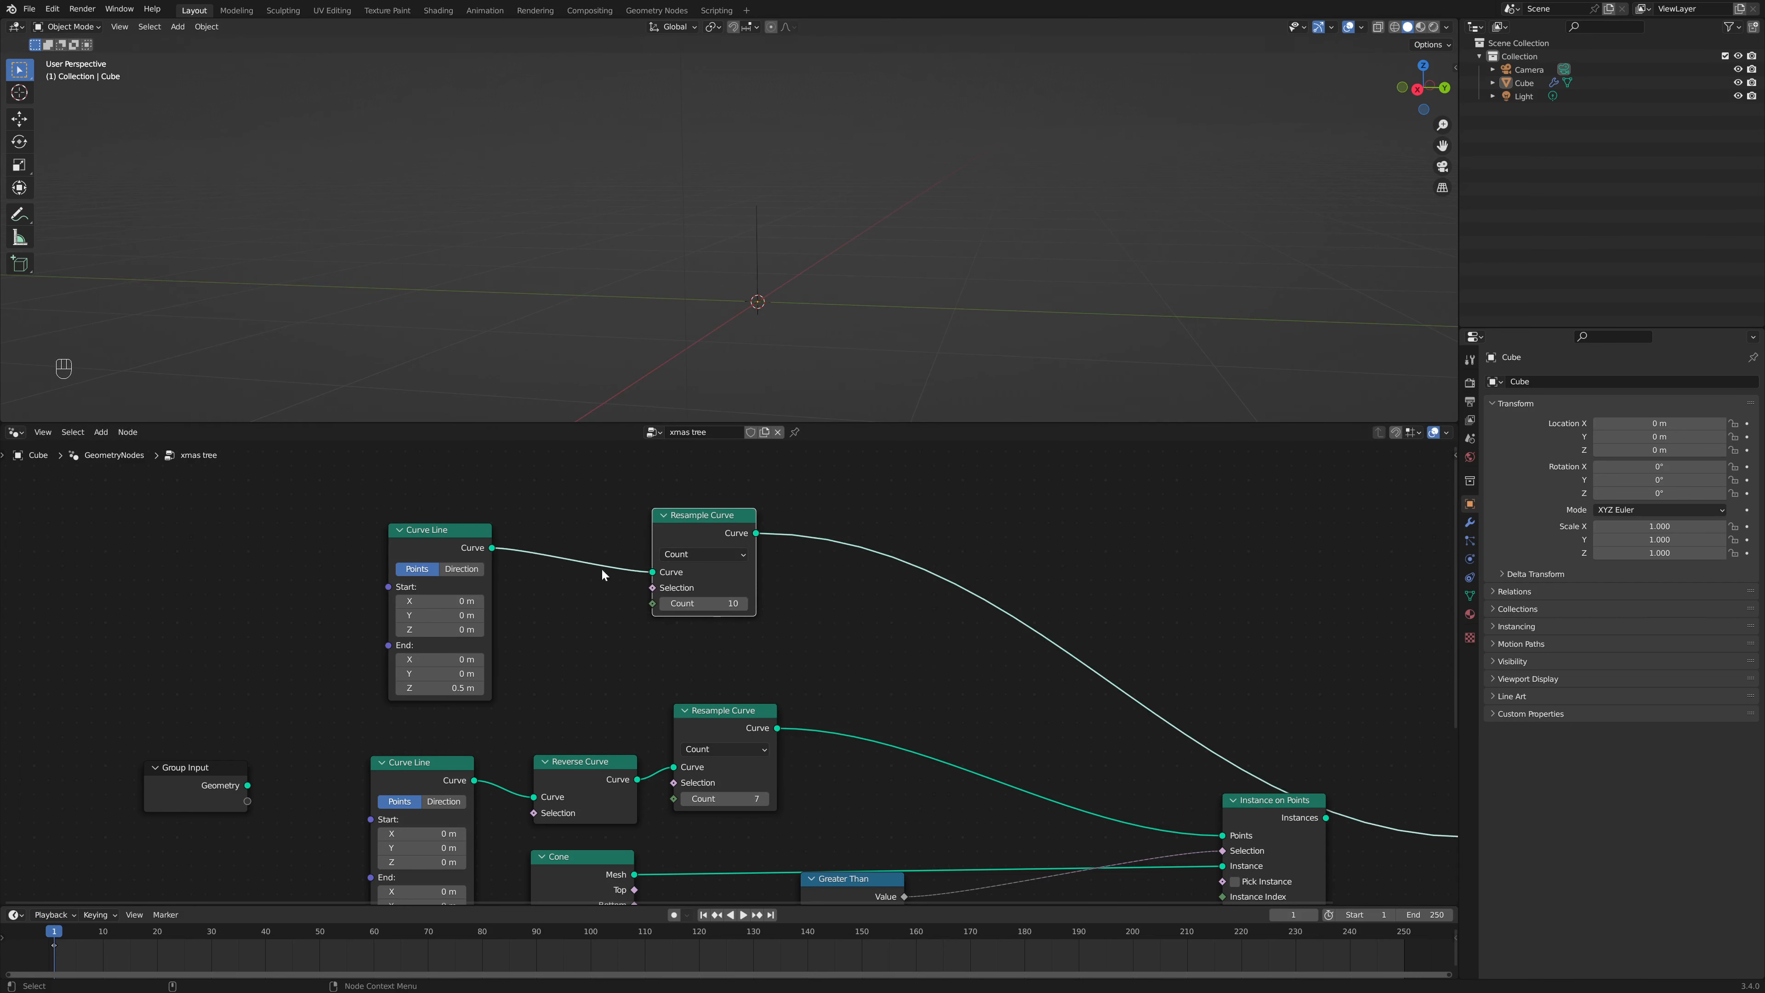
Step: Insert a Reverse Curve node between the duplicated Curve Line and its Resample Curve, and set the resample count to 2
key(shift+a)
click(601, 514)
text(rev)
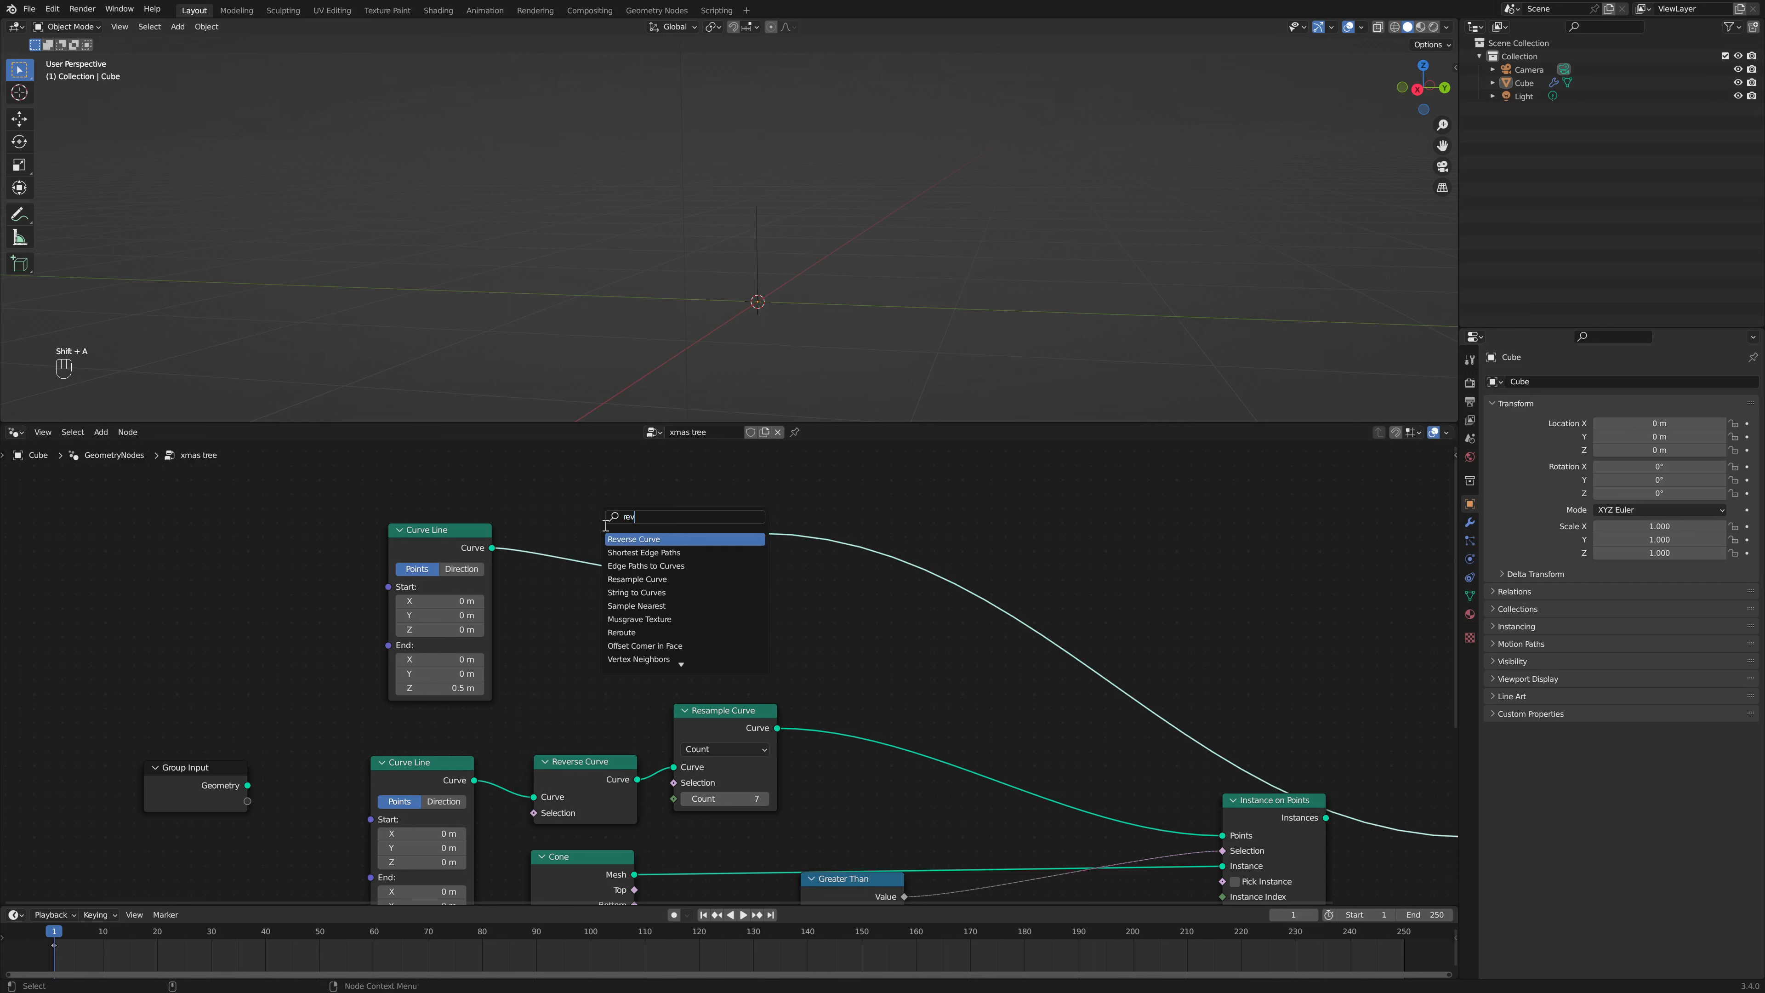
key(Return)
click(582, 560)
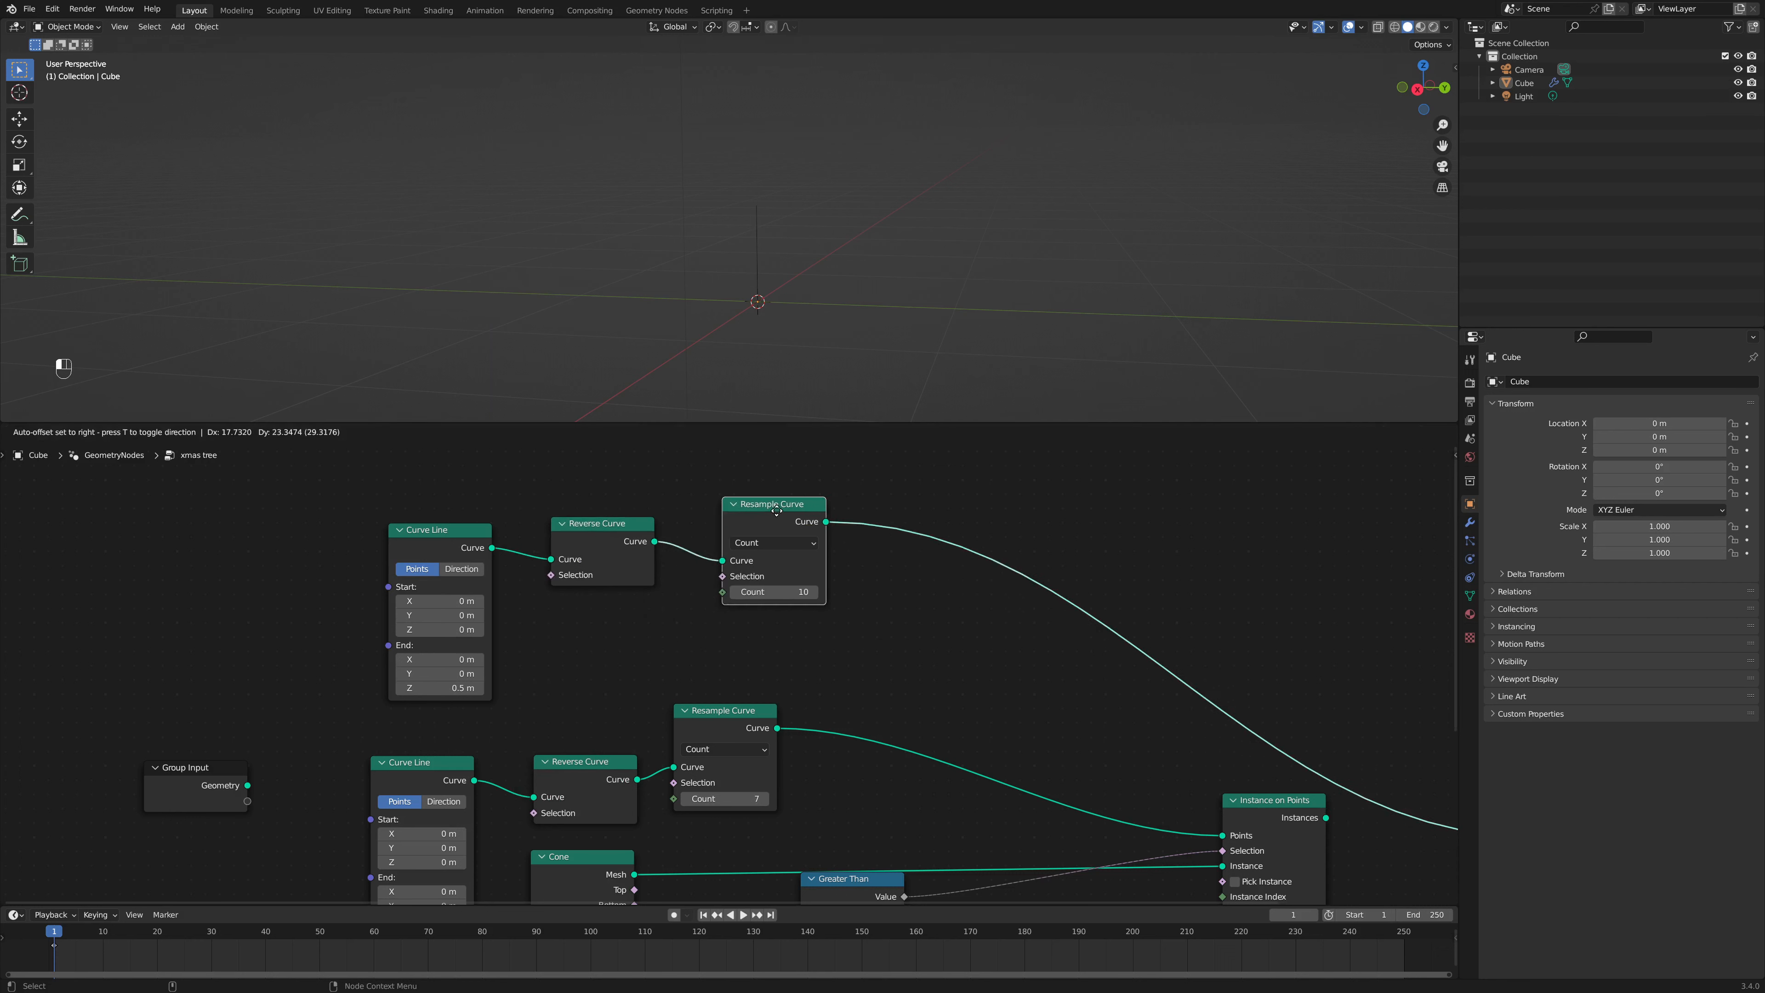
click(792, 596)
key(Return)
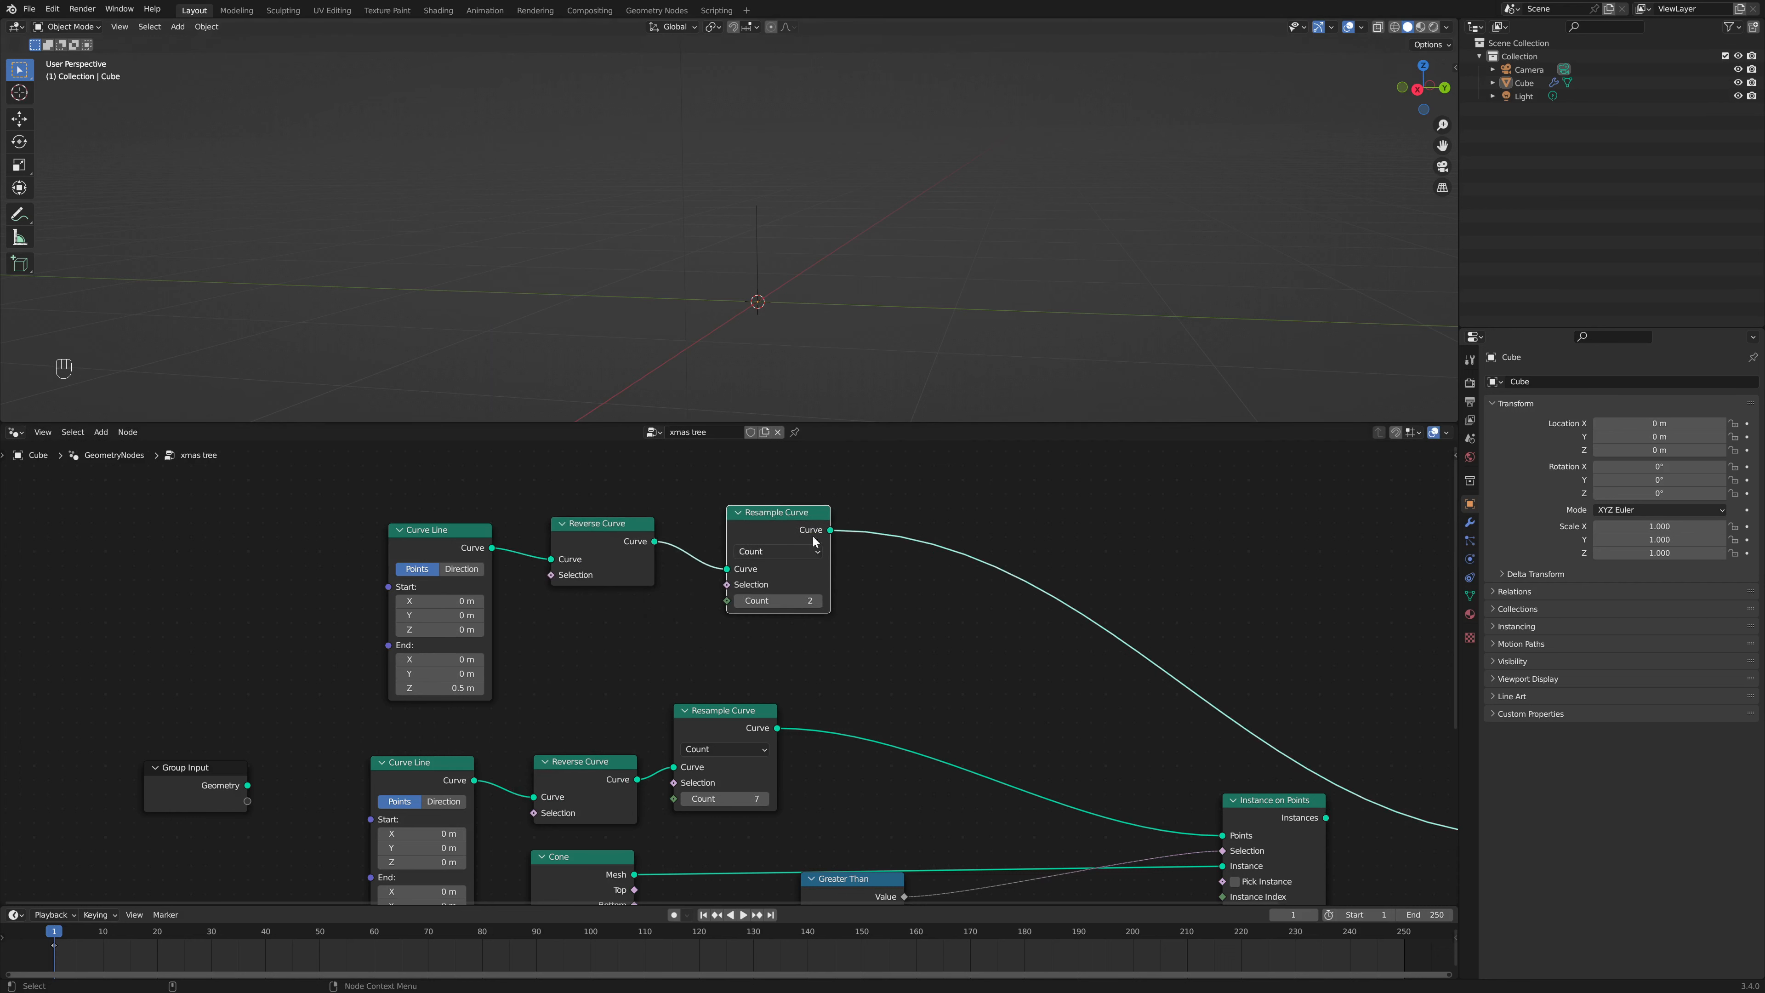
Step: Insert a Curve to Mesh node between the new Resample Curve and Group Output, leaving space before it
middle_drag(891, 591, 592, 631)
key(shift+a)
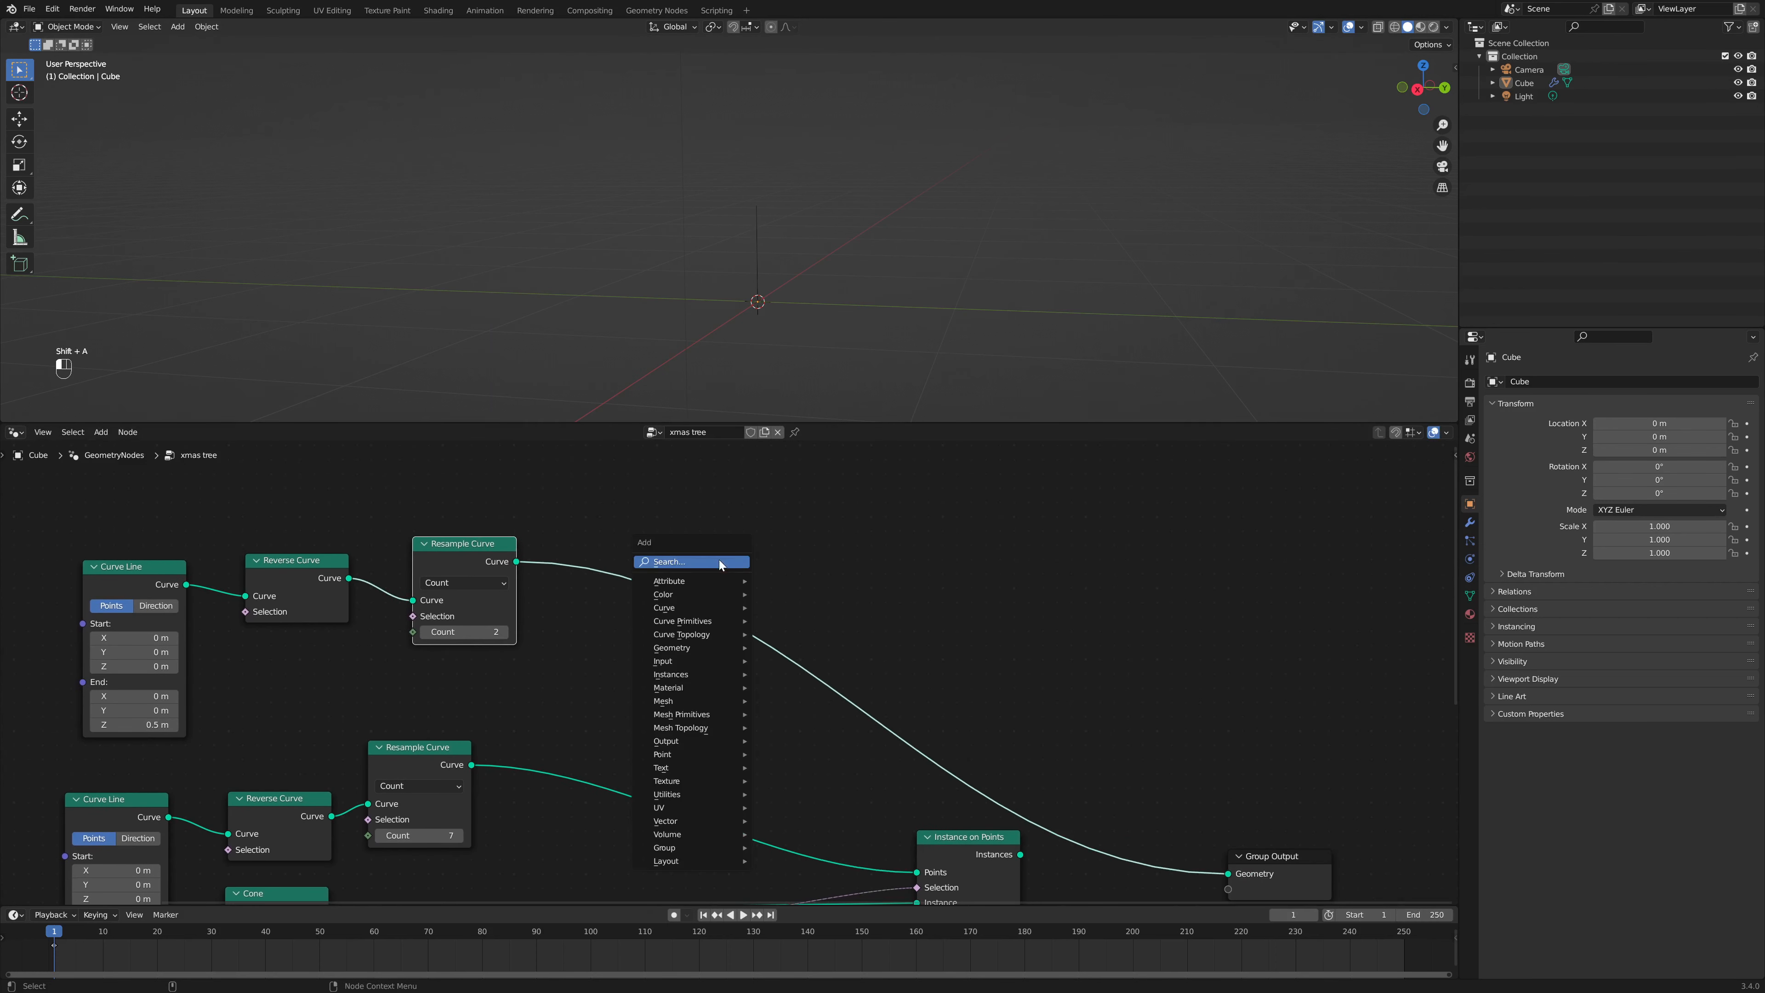
text(curve to)
click(772, 586)
click(723, 607)
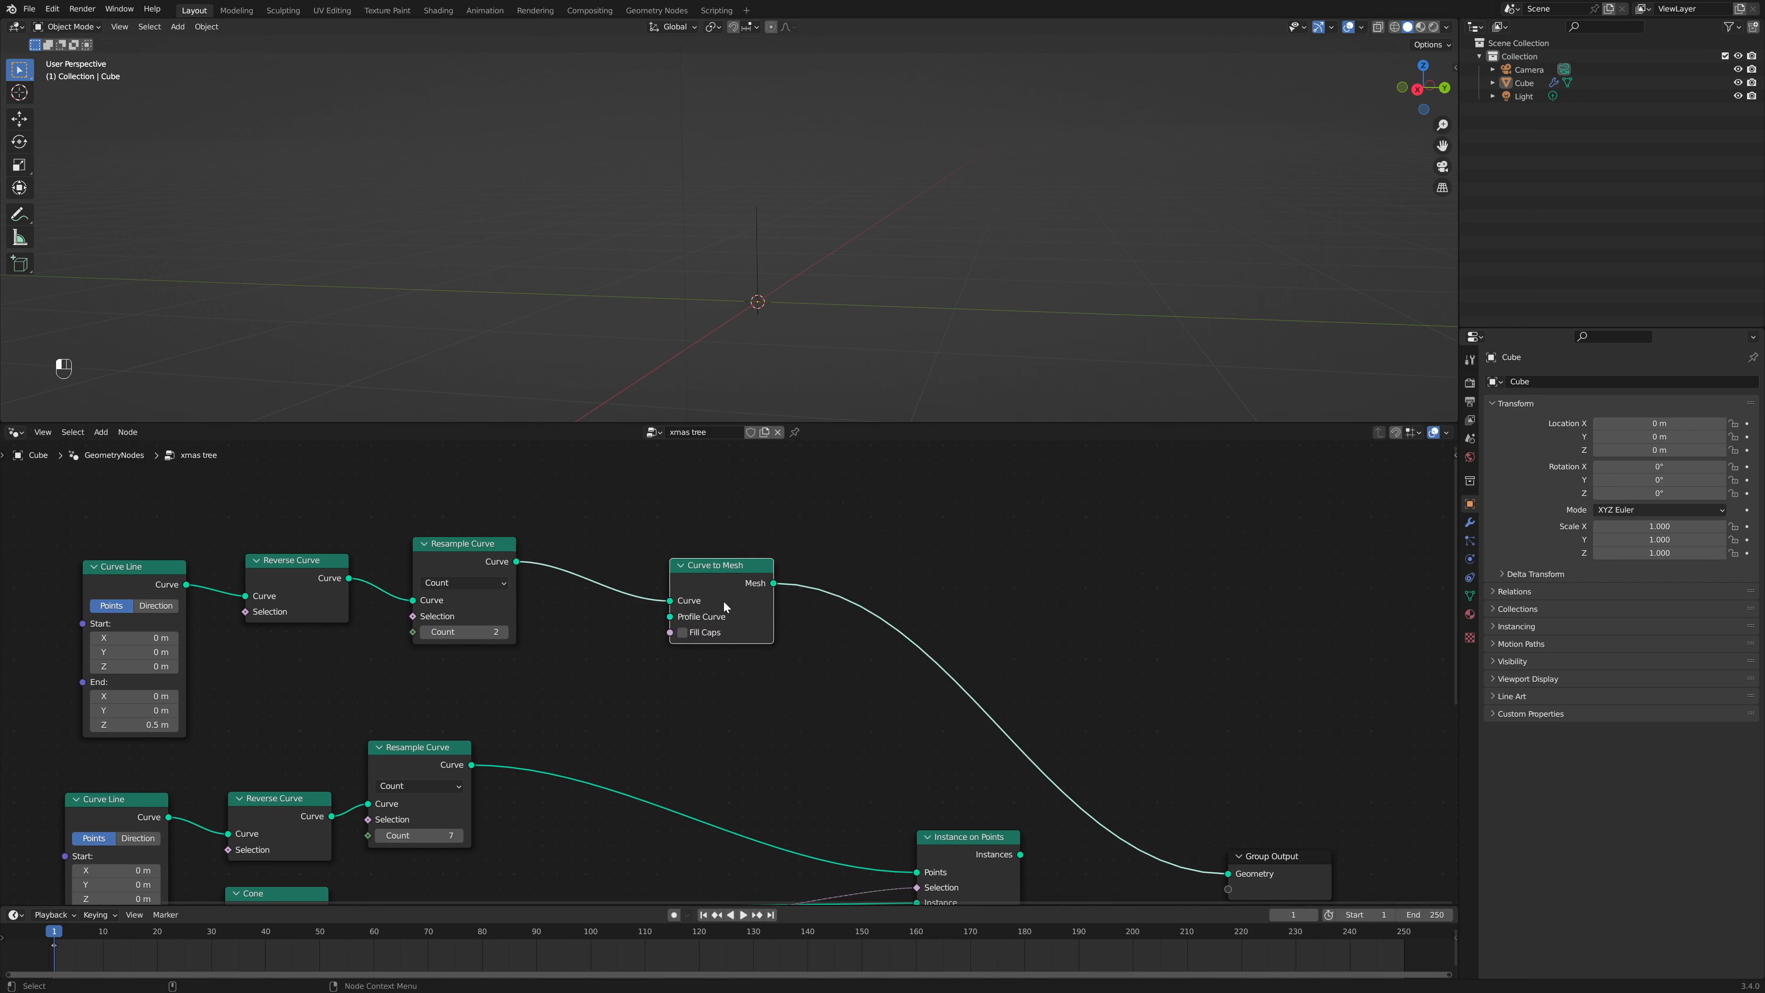
drag(748, 561, 831, 549)
Step: Add a Curve Circle node as the Profile Curve of Curve to Mesh and enable Fill Caps
drag(754, 603, 660, 646)
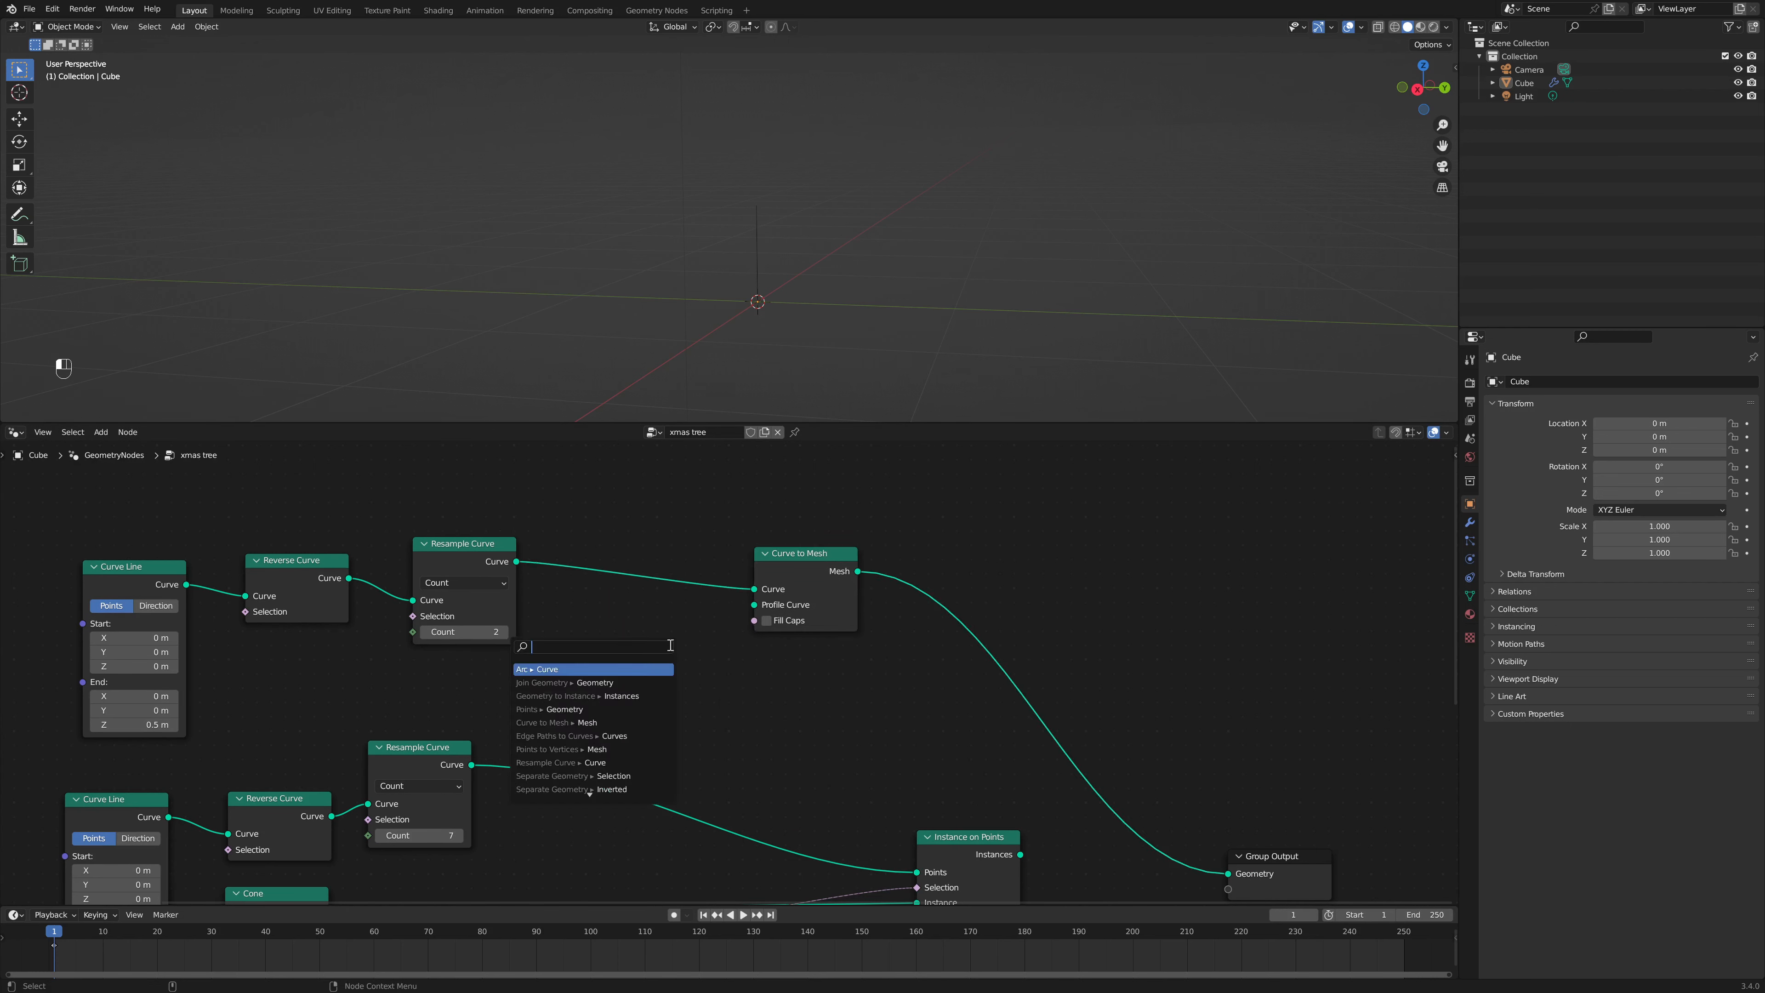
text(cir)
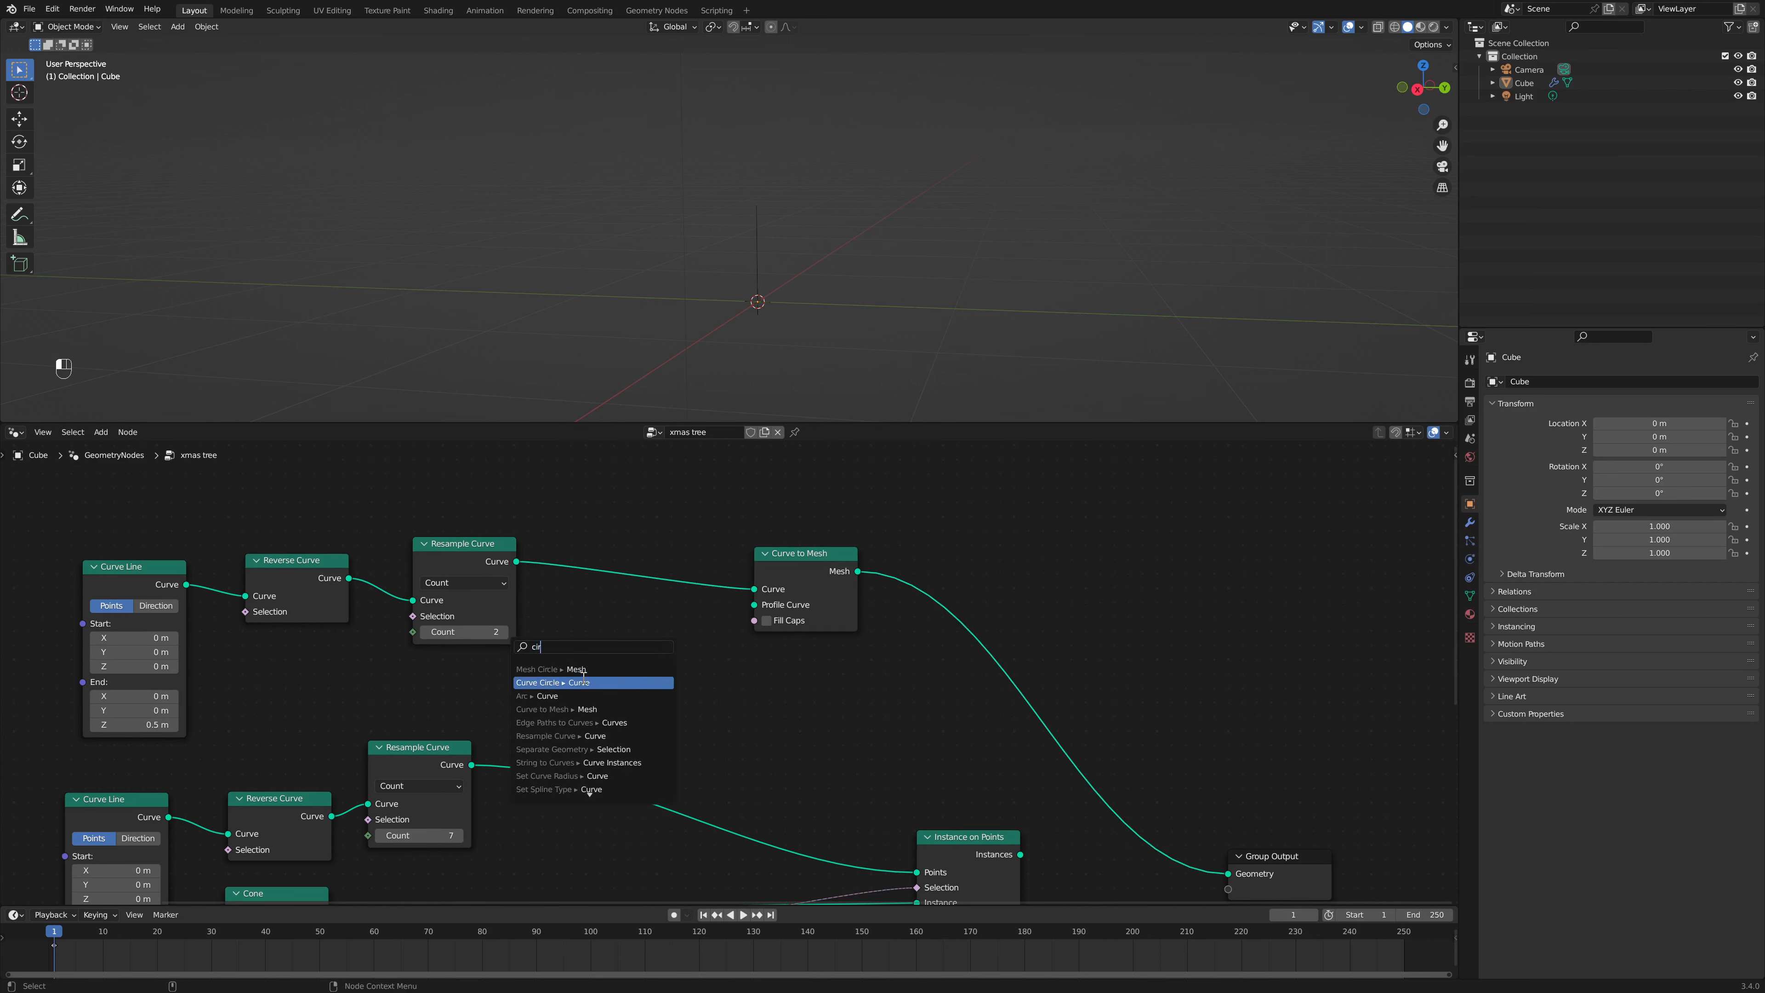
click(591, 682)
click(632, 621)
middle_drag(782, 301, 771, 316)
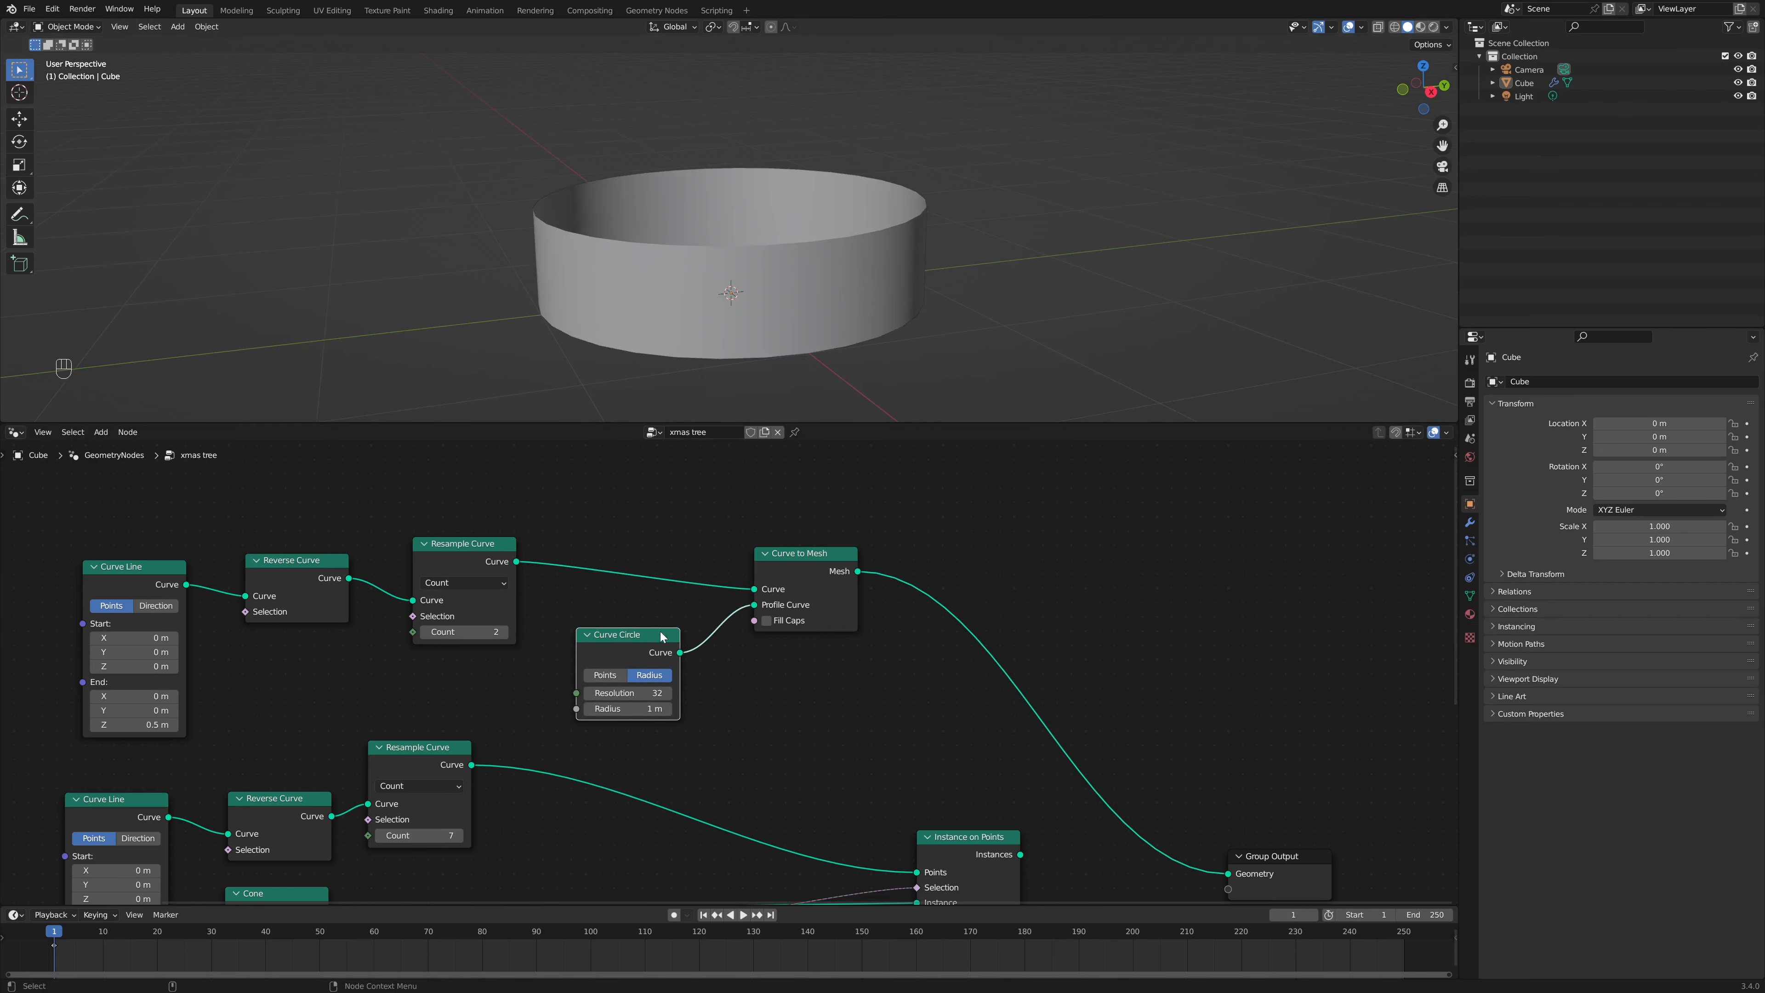
click(764, 620)
drag(626, 633, 665, 657)
middle_drag(800, 209, 827, 167)
Step: Insert a Set Curve Radius node before Curve to Mesh, and spread out the Curve Circle and neighbouring nodes
key(shift+a)
text(set c)
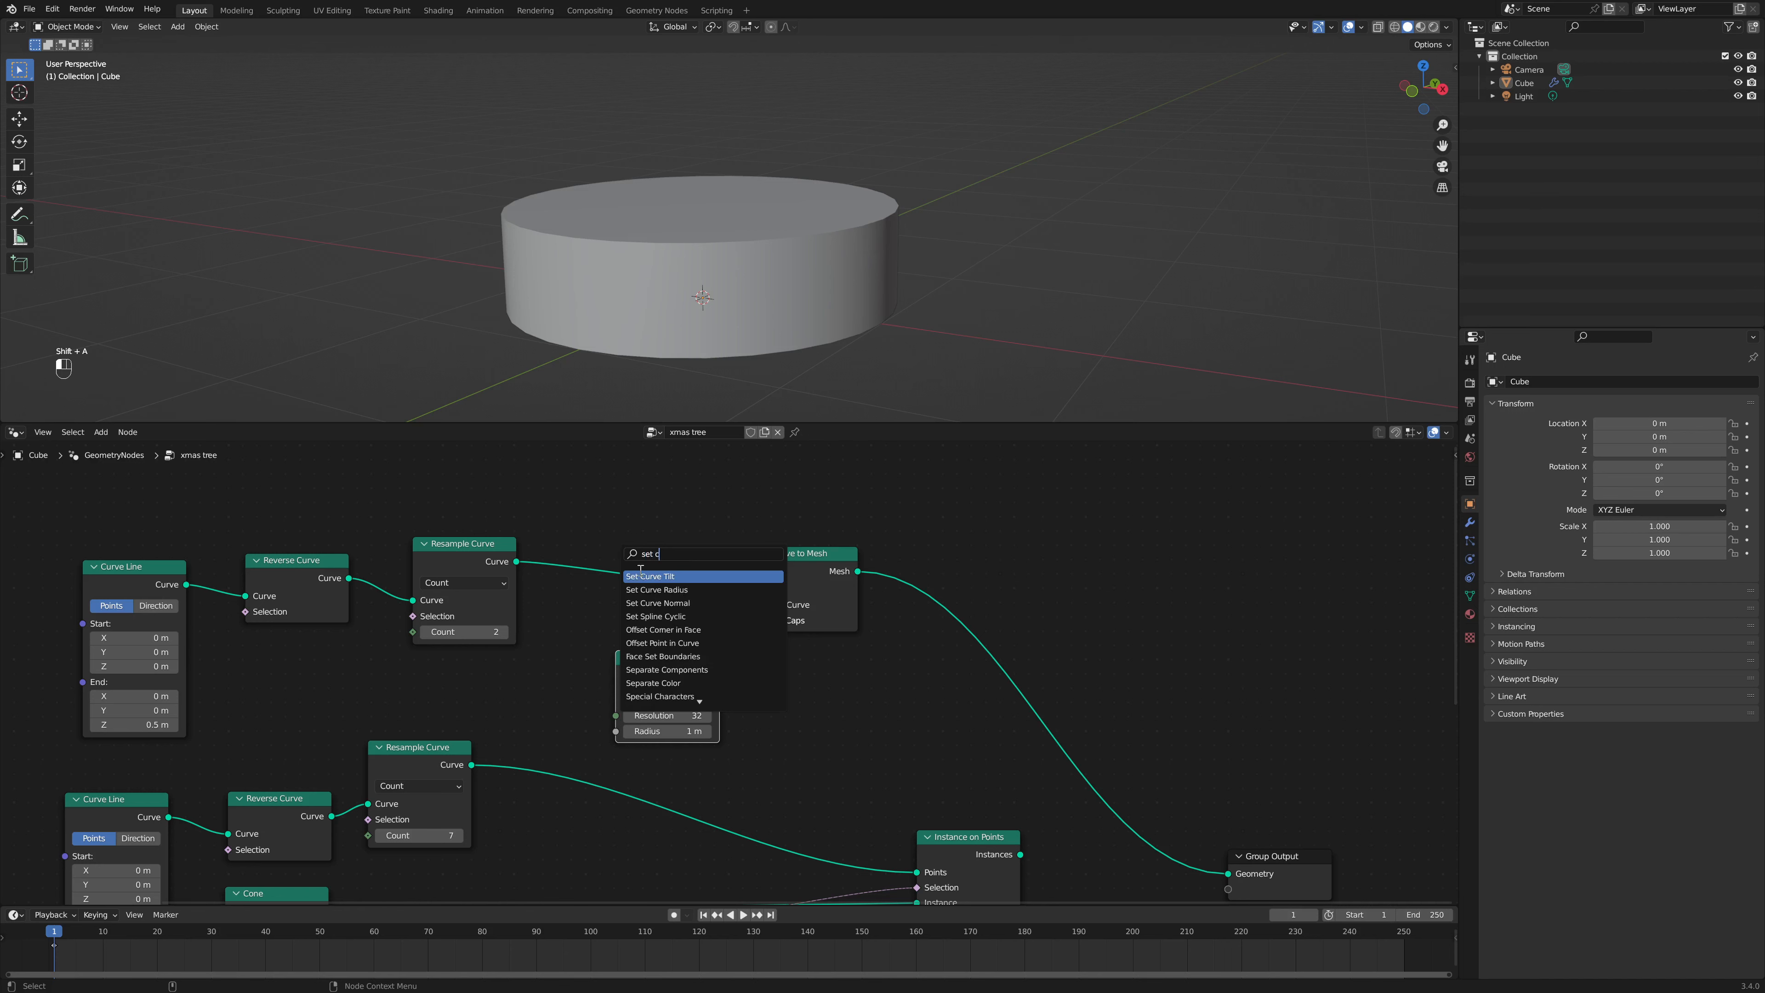
click(657, 589)
click(629, 571)
drag(668, 656, 790, 653)
middle_drag(764, 228, 977, 229)
drag(646, 552, 764, 552)
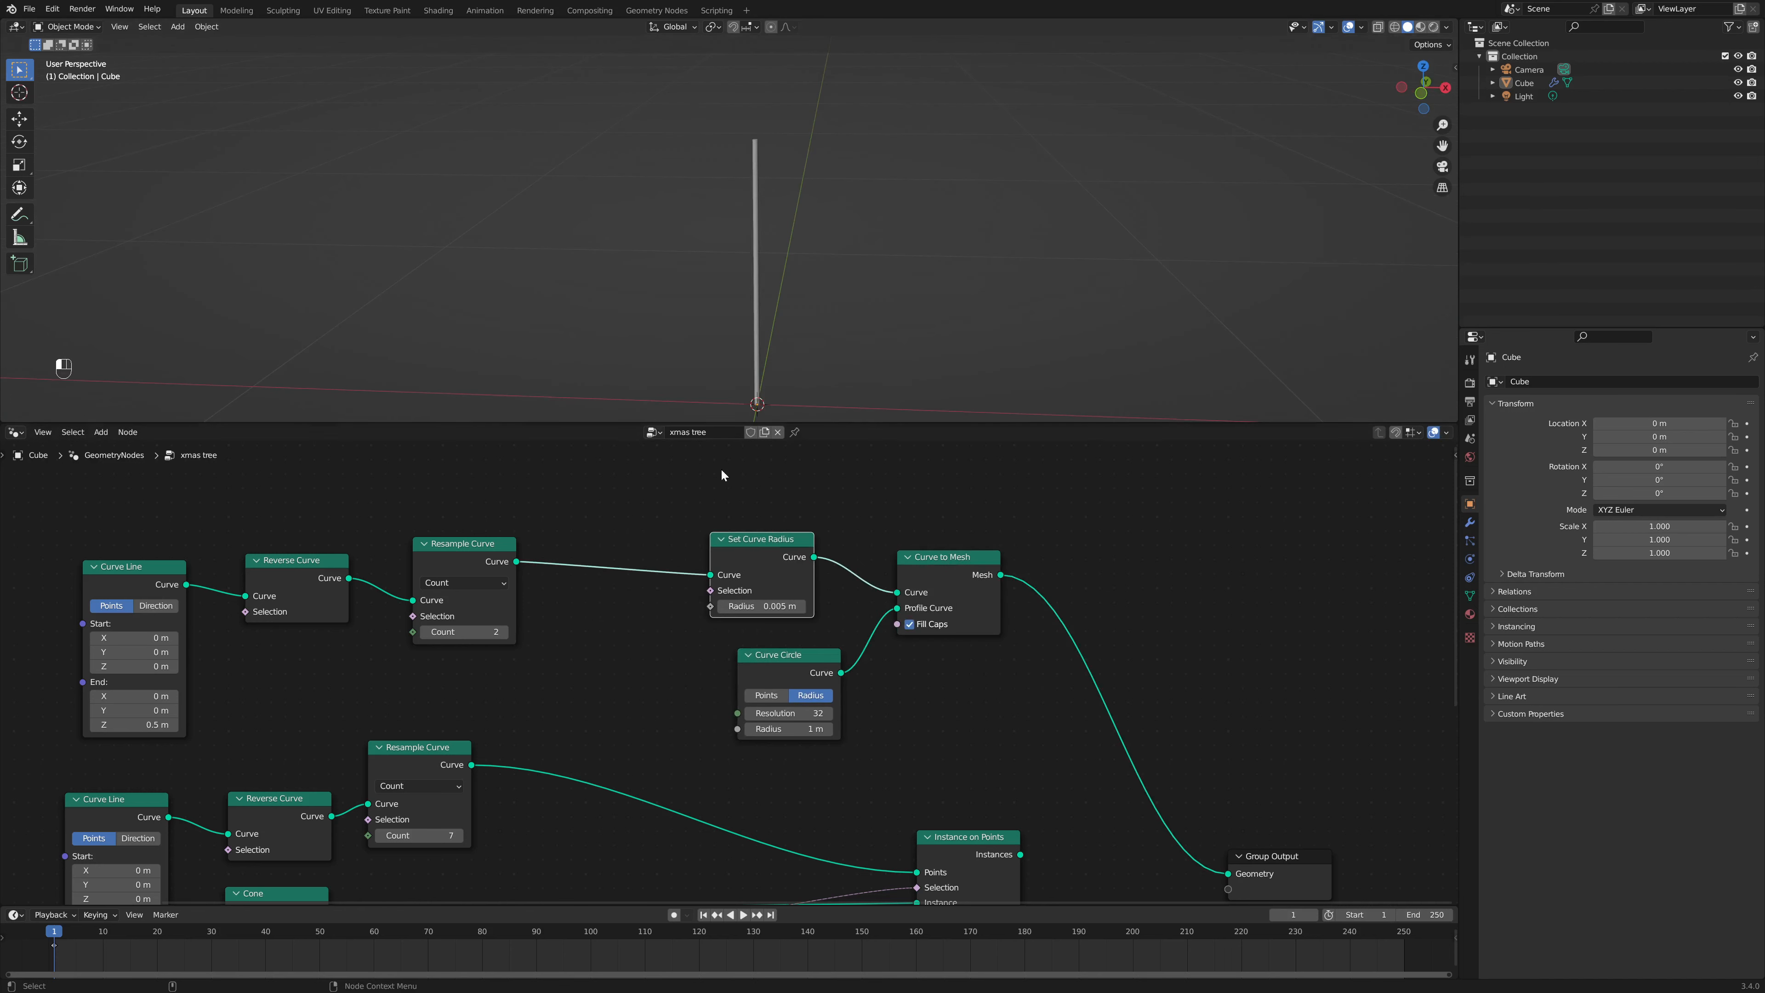
middle_drag(726, 357, 753, 307)
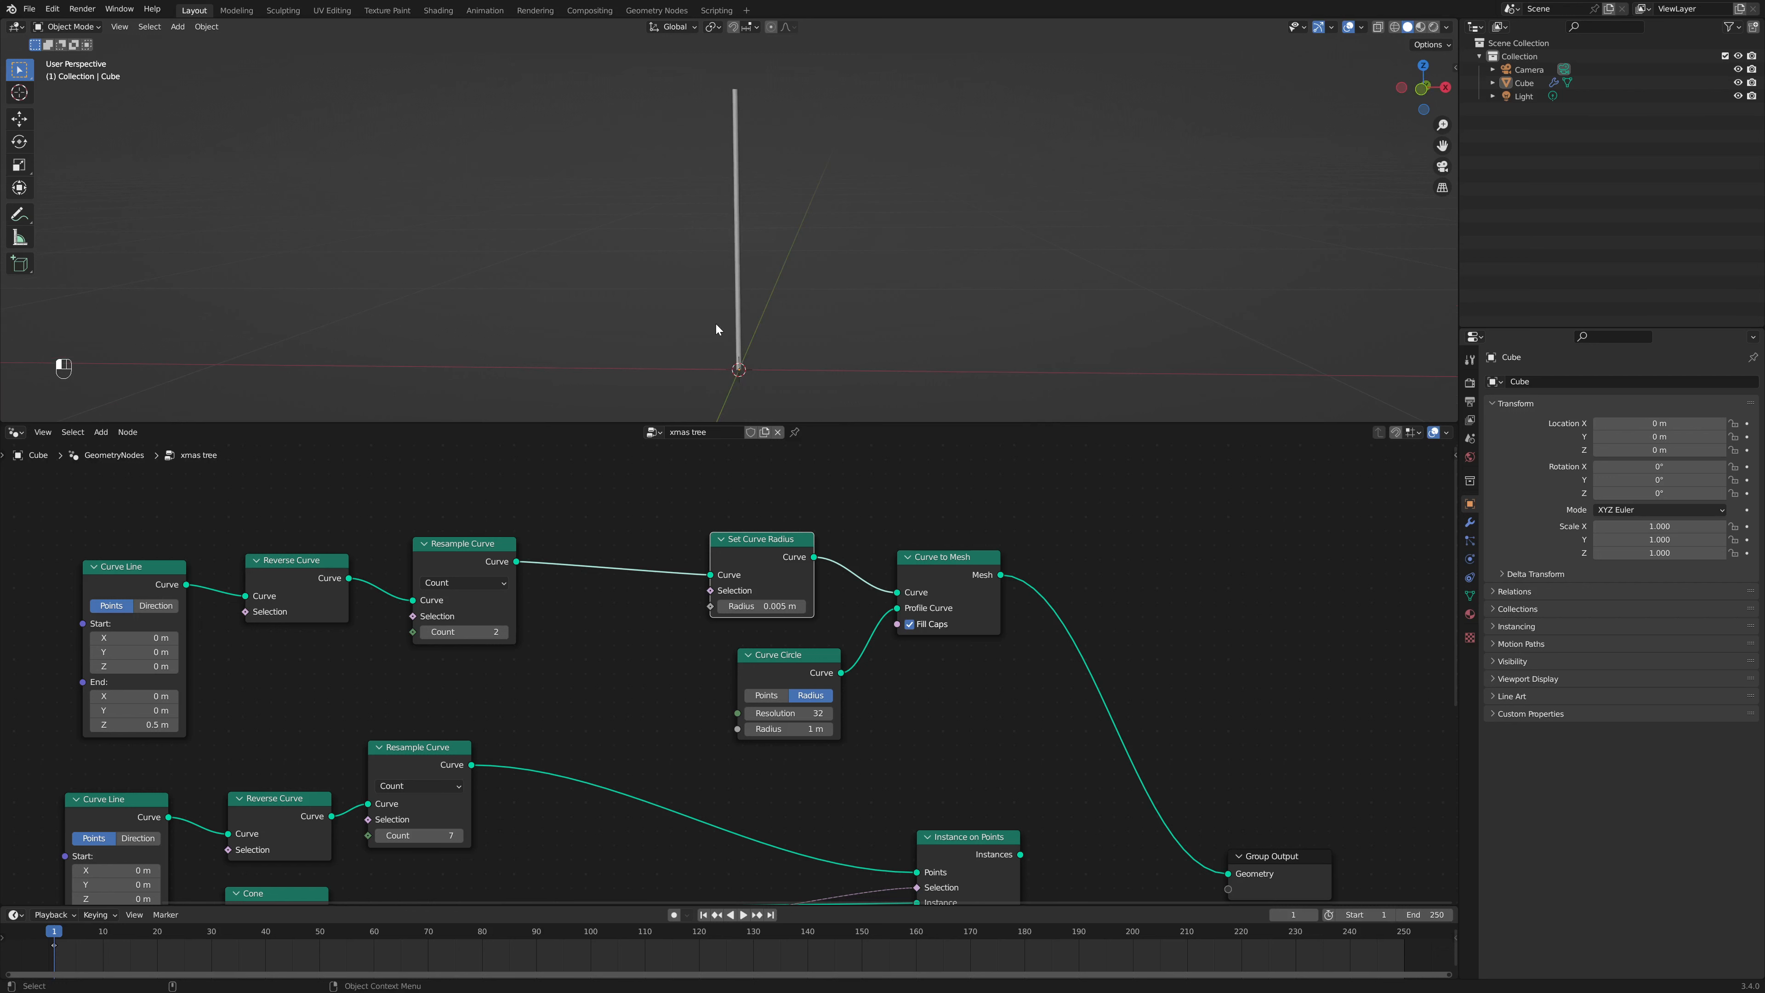
middle_drag(715, 324, 684, 280)
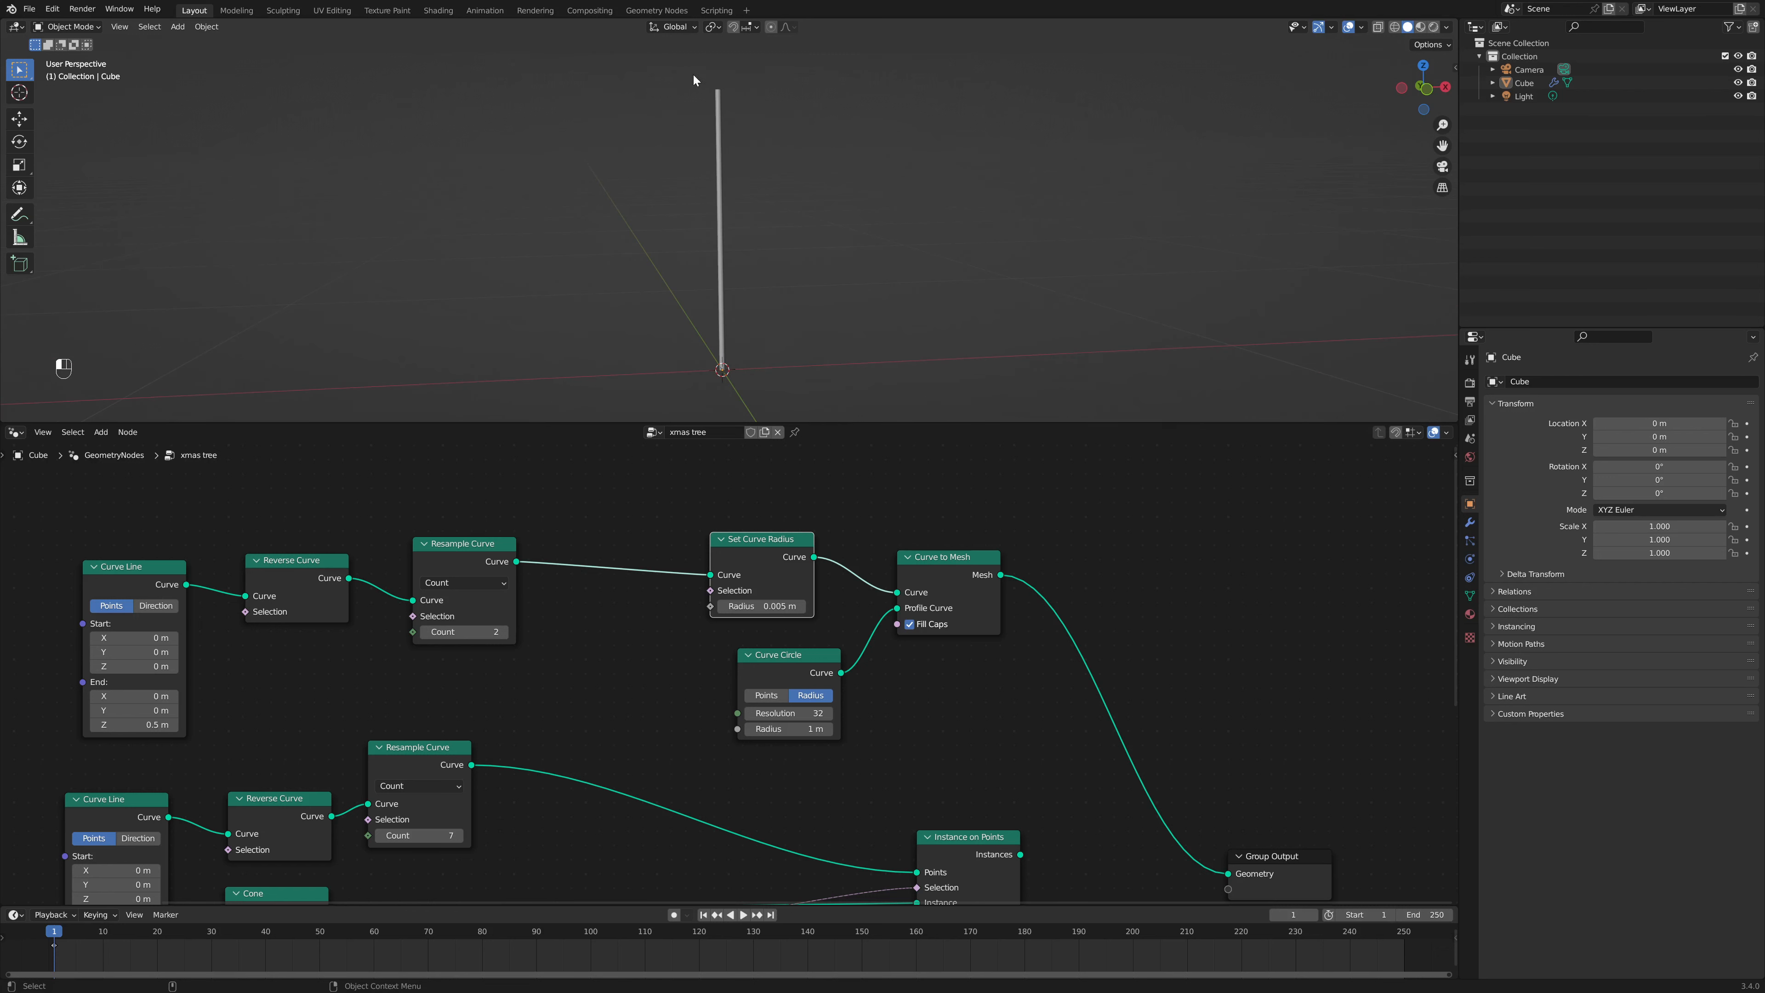
Step: Add a Spline Parameter node and connect its Length output to the Radius input of Set Curve Radius
key(shift+a)
key(shift+a)
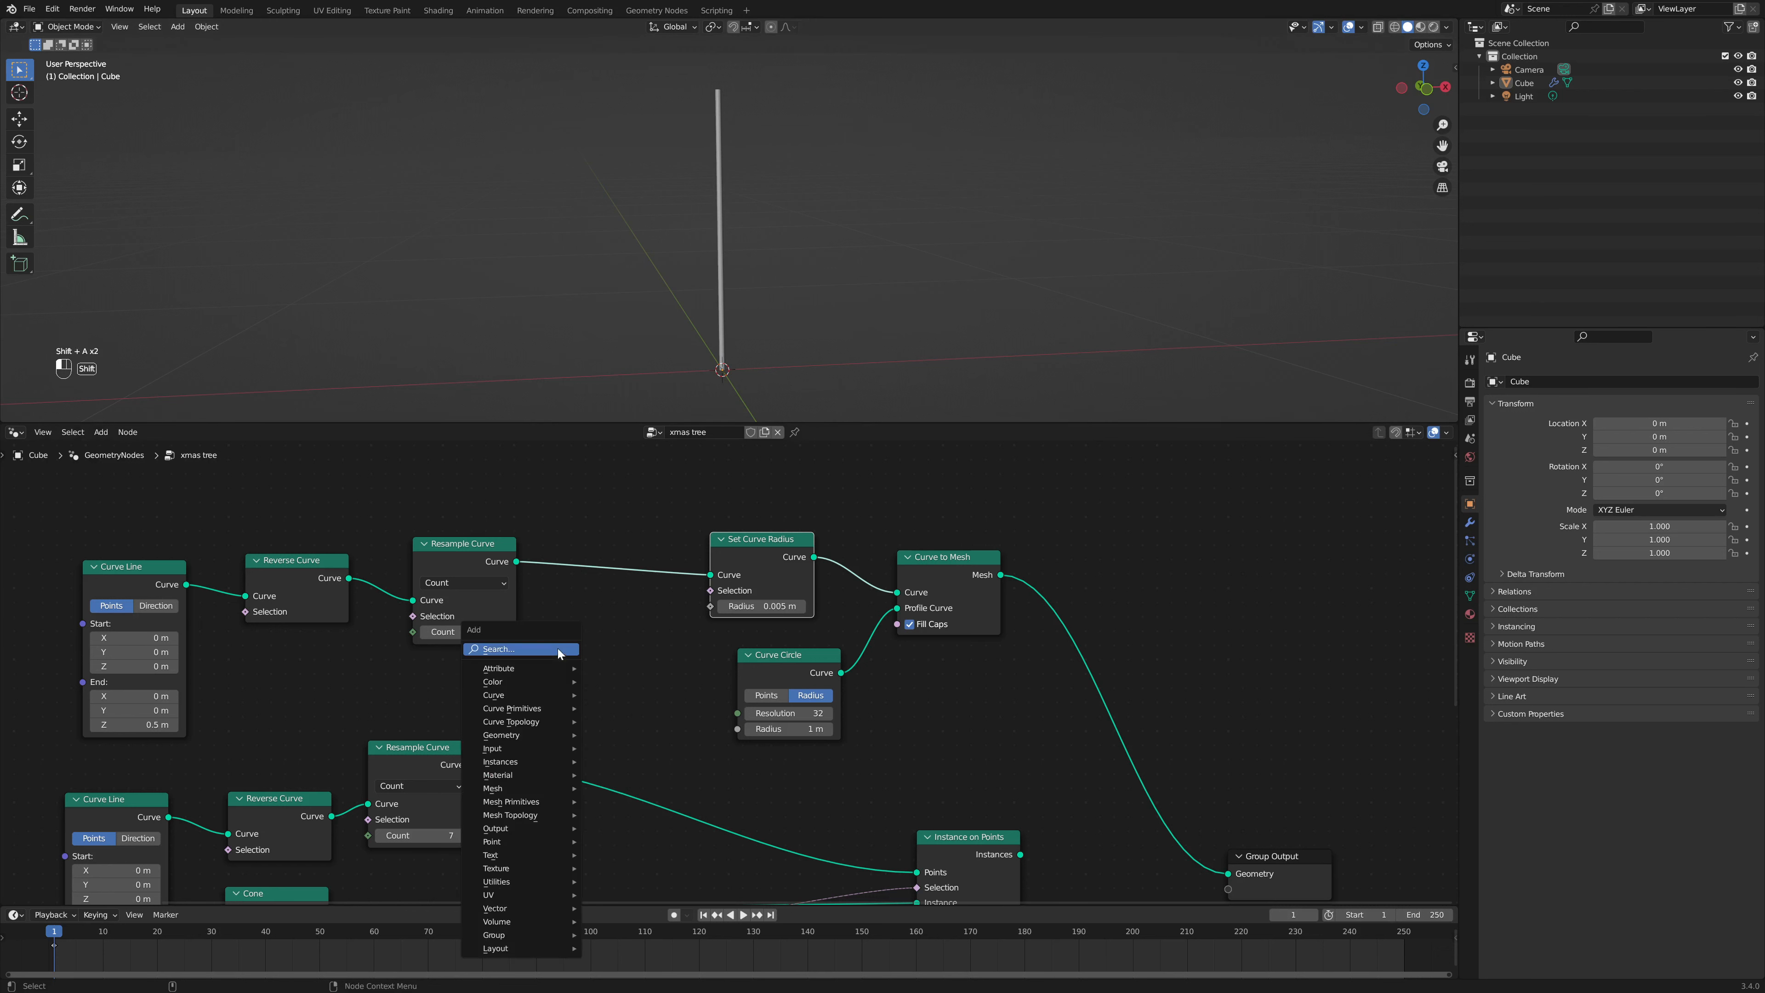
click(557, 648)
text(spli)
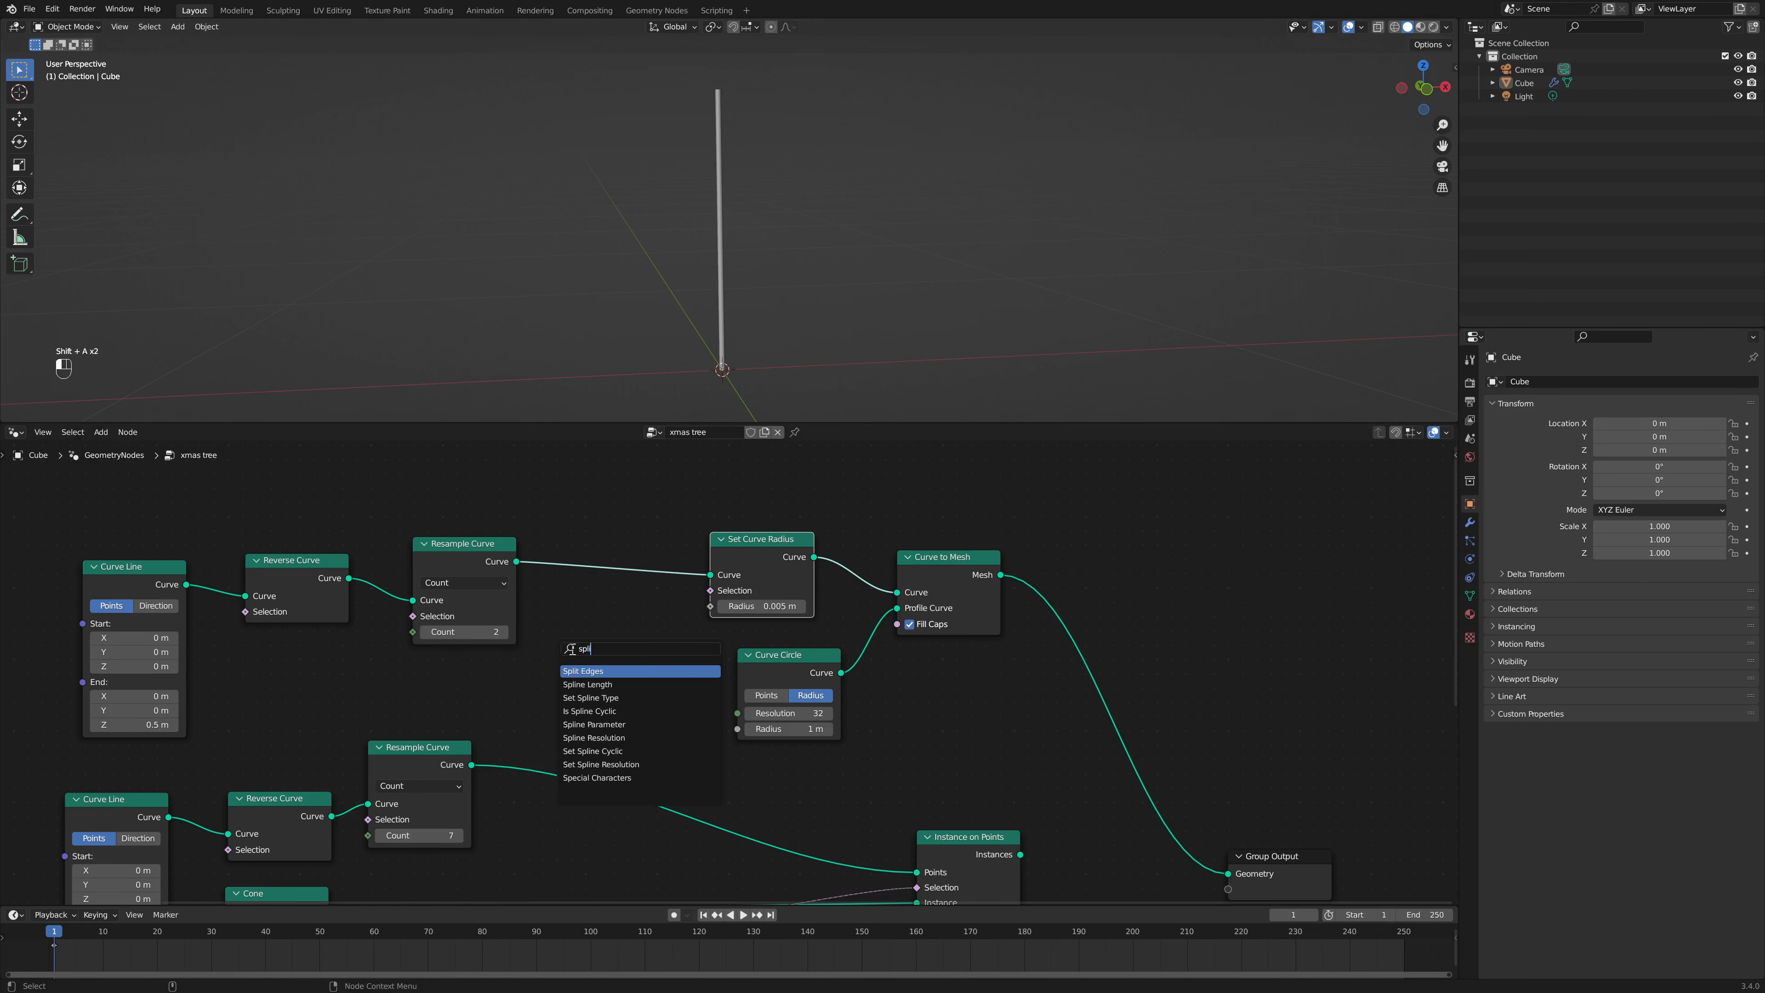
click(618, 723)
drag(636, 673, 710, 605)
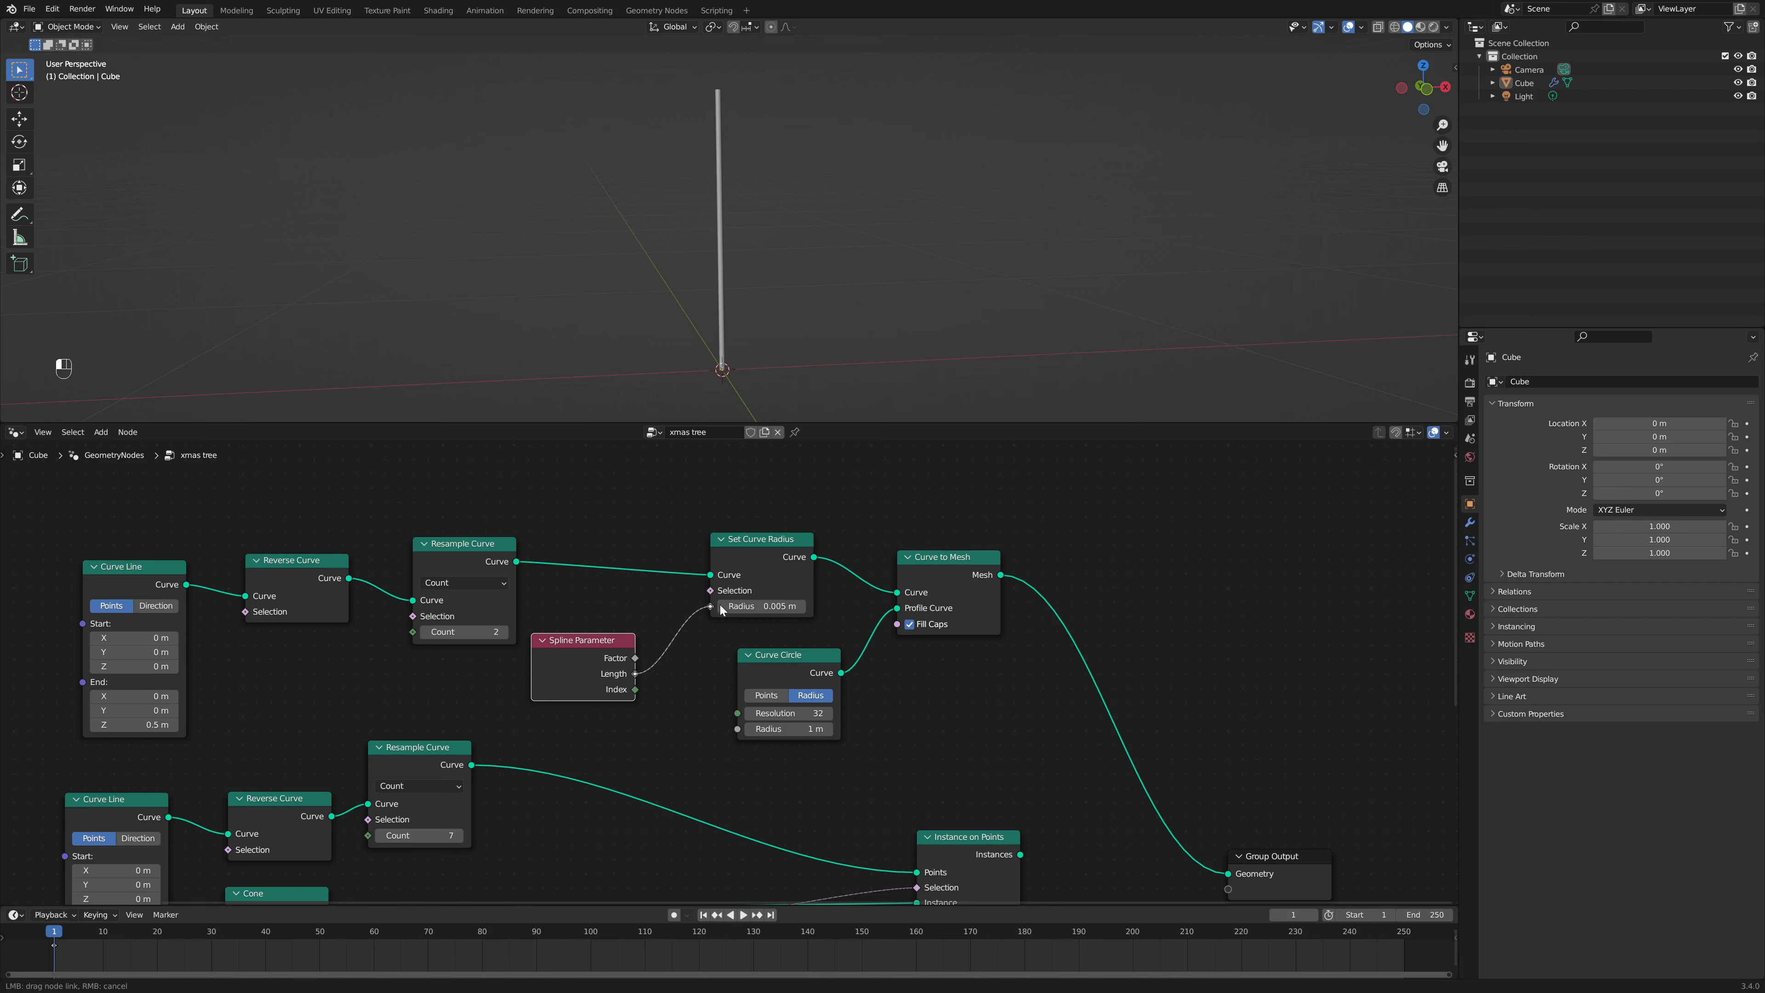
drag(574, 641, 469, 664)
middle_drag(734, 263, 780, 267)
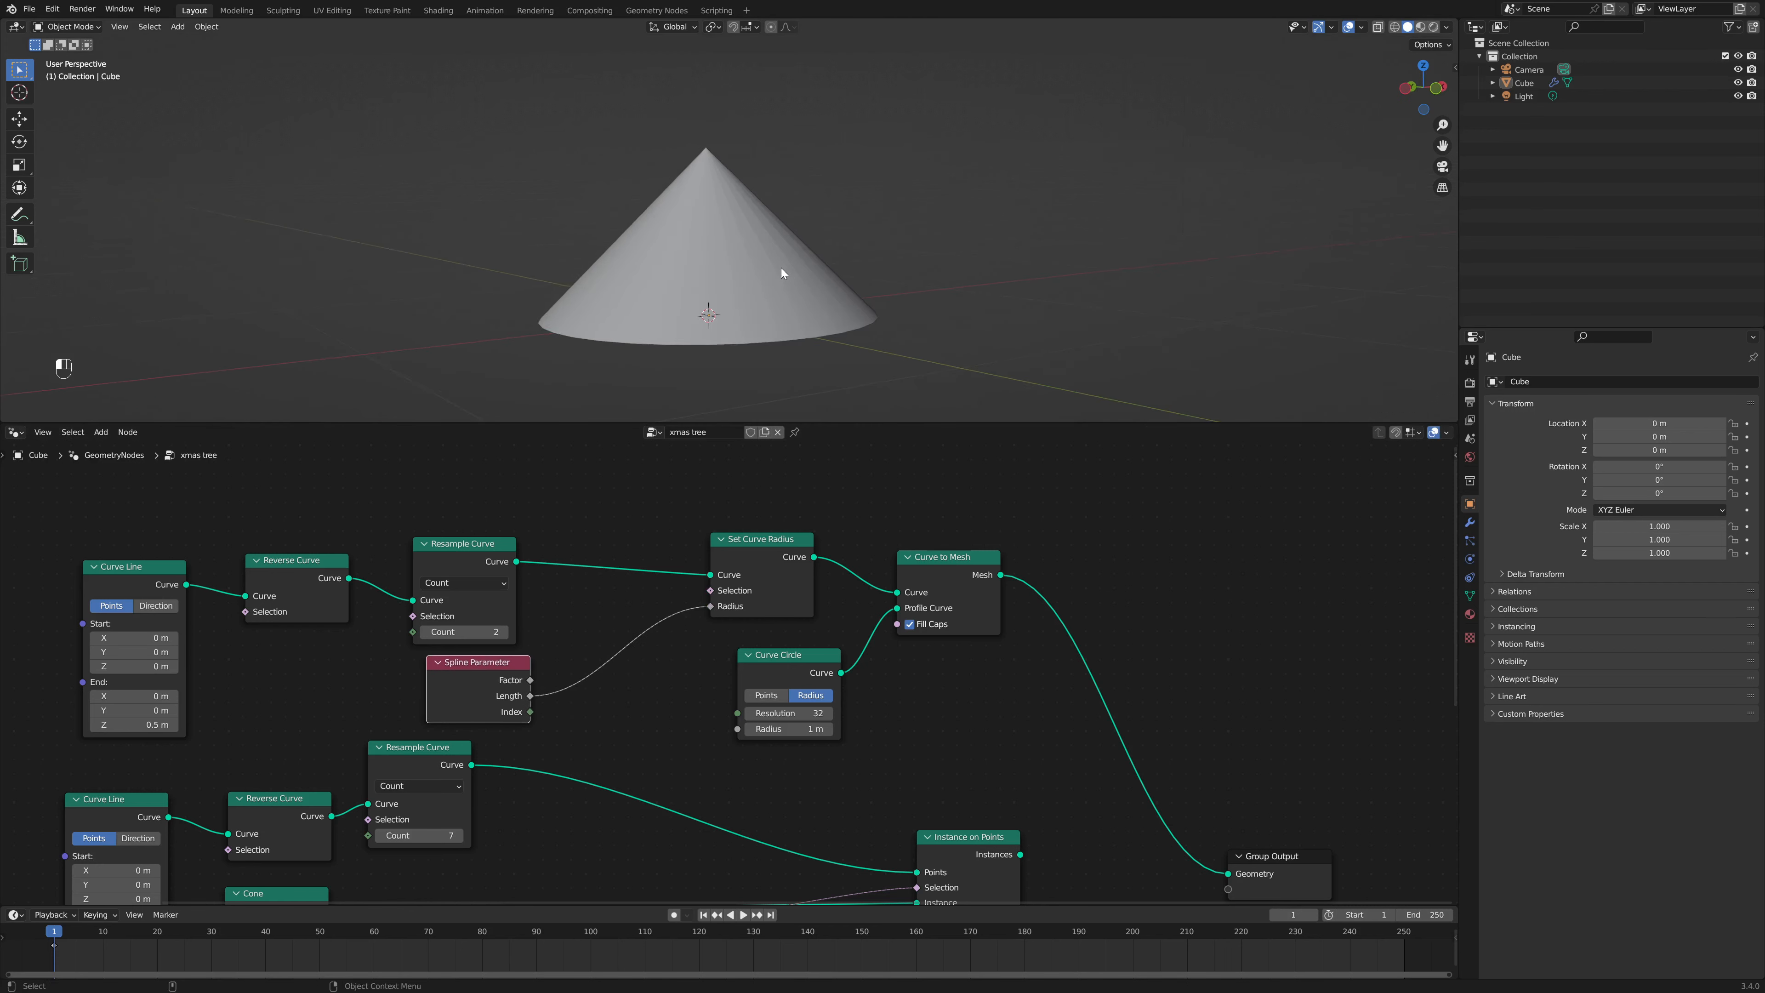
Step: Insert a Vector Math node set to Scale, with Scale 0.4, between Spline Parameter and Set Curve Radius
click(675, 648)
key(shift+a)
text(VEC)
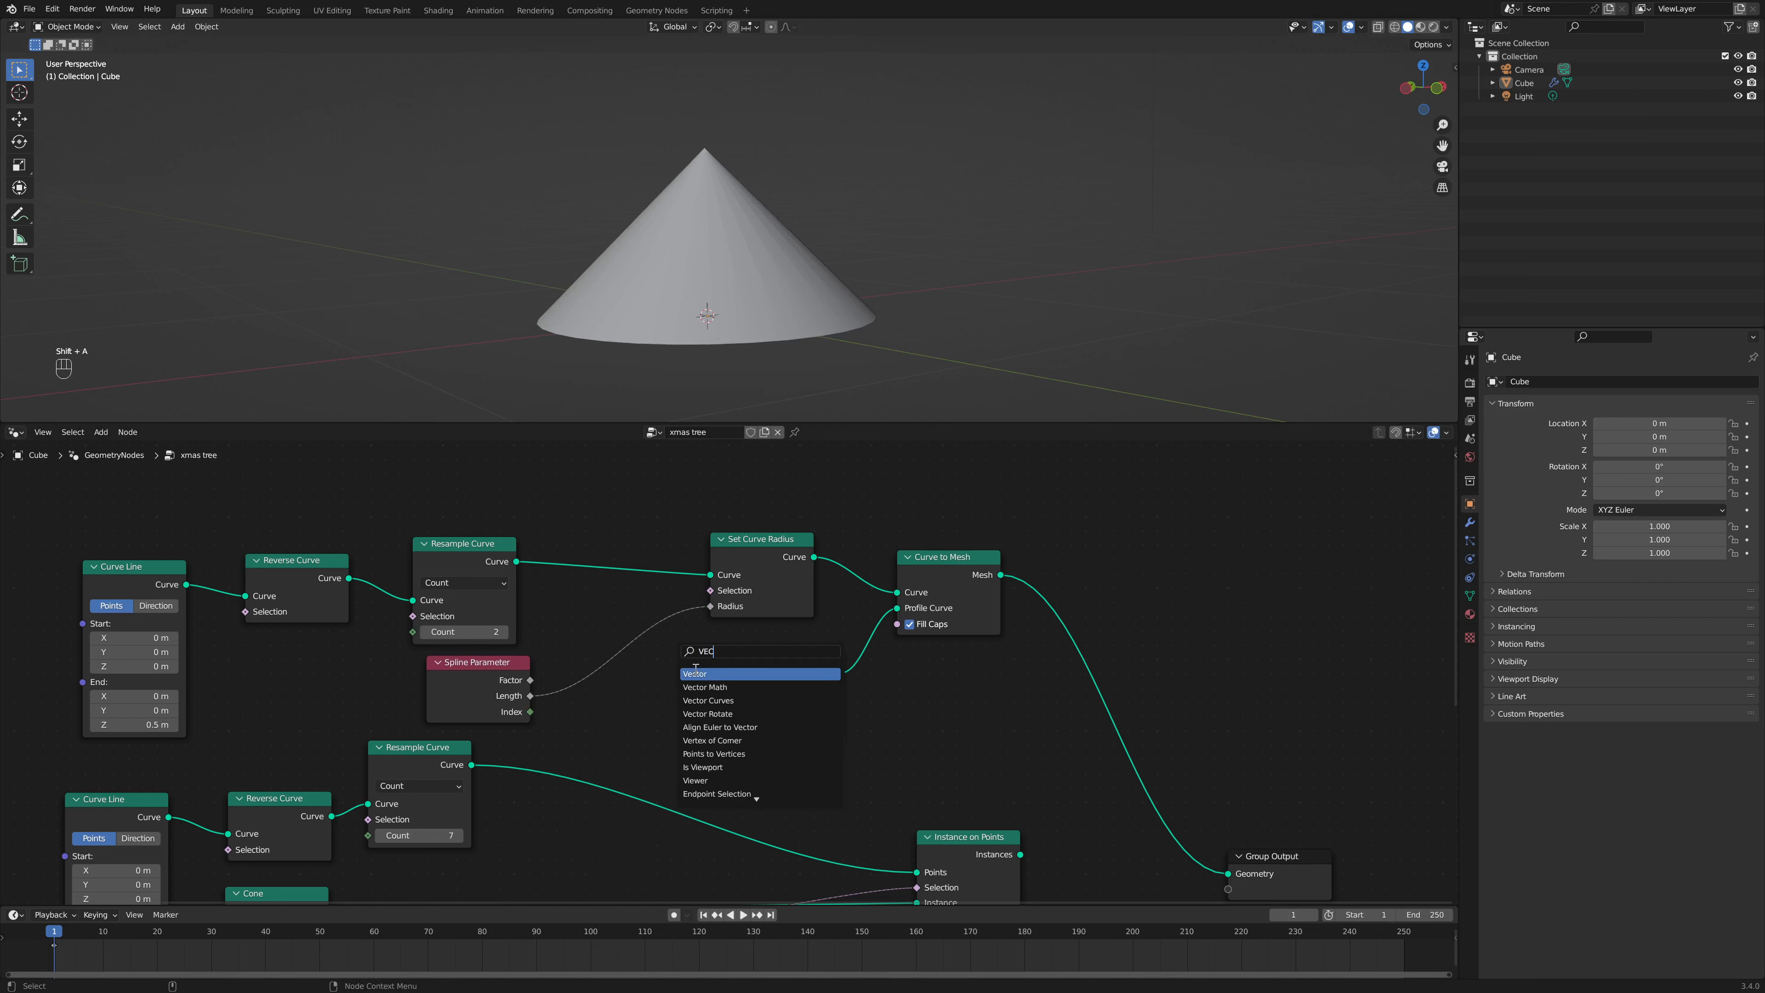
click(719, 685)
click(654, 667)
click(655, 662)
click(666, 898)
drag(663, 693, 704, 625)
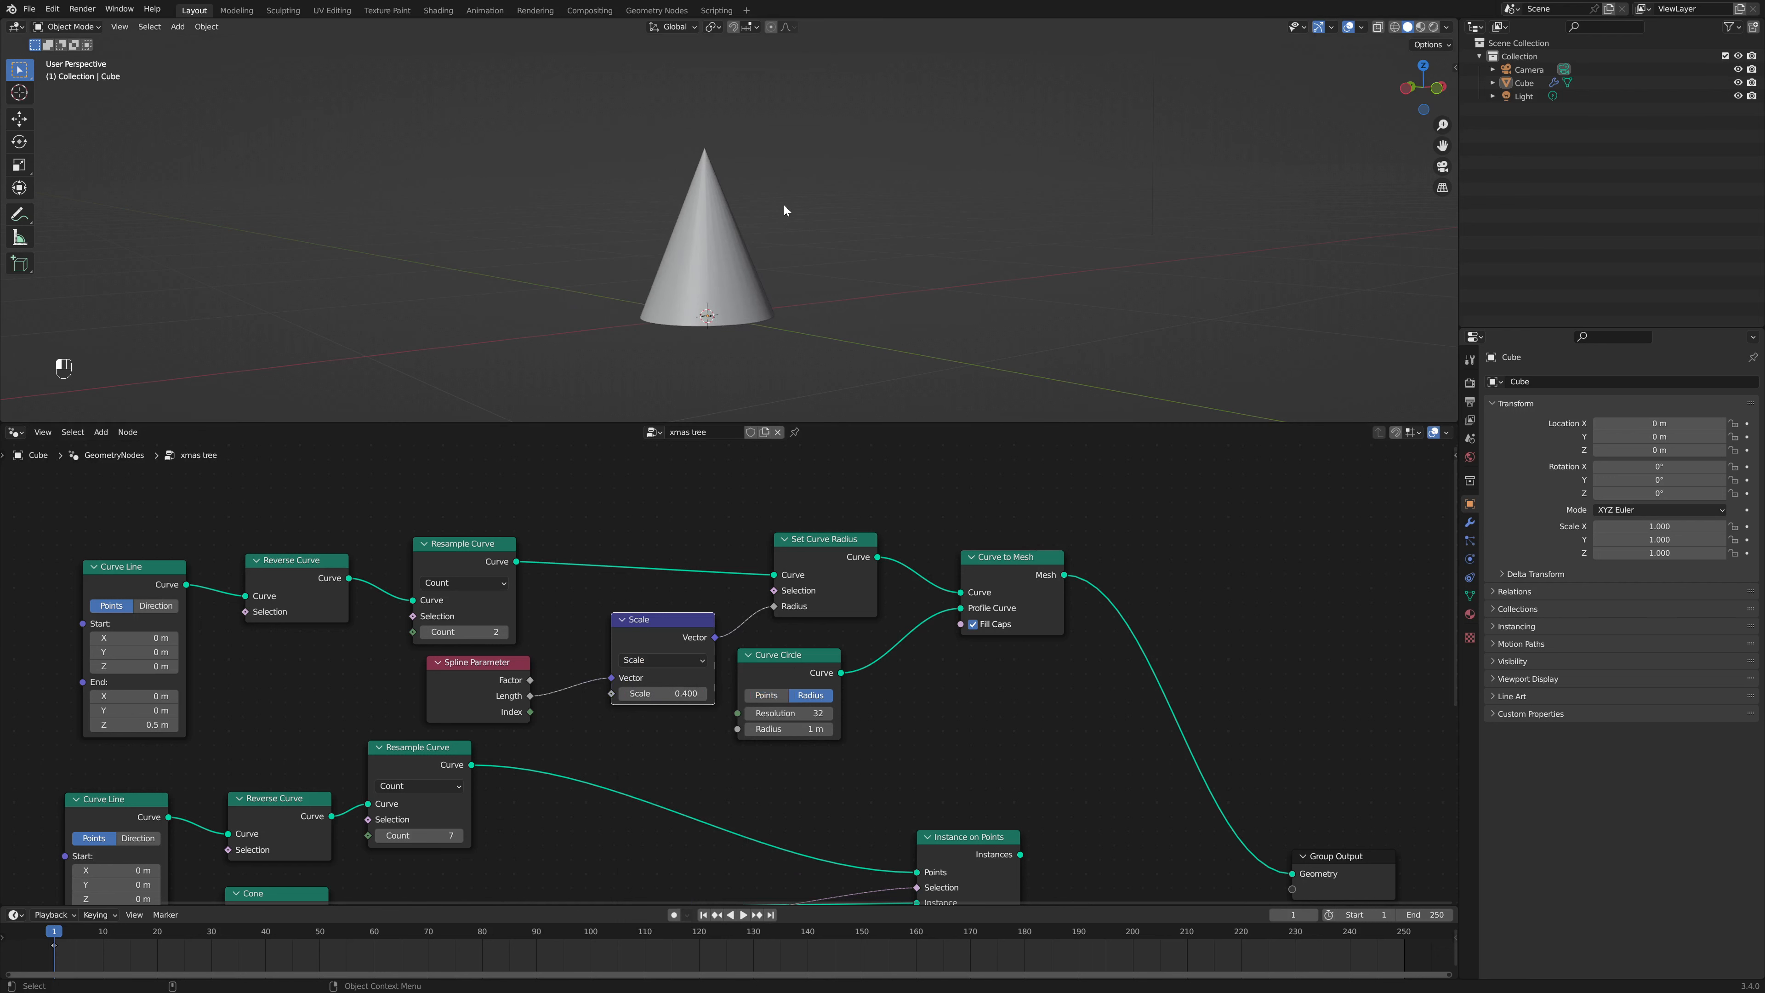
drag(630, 643, 587, 655)
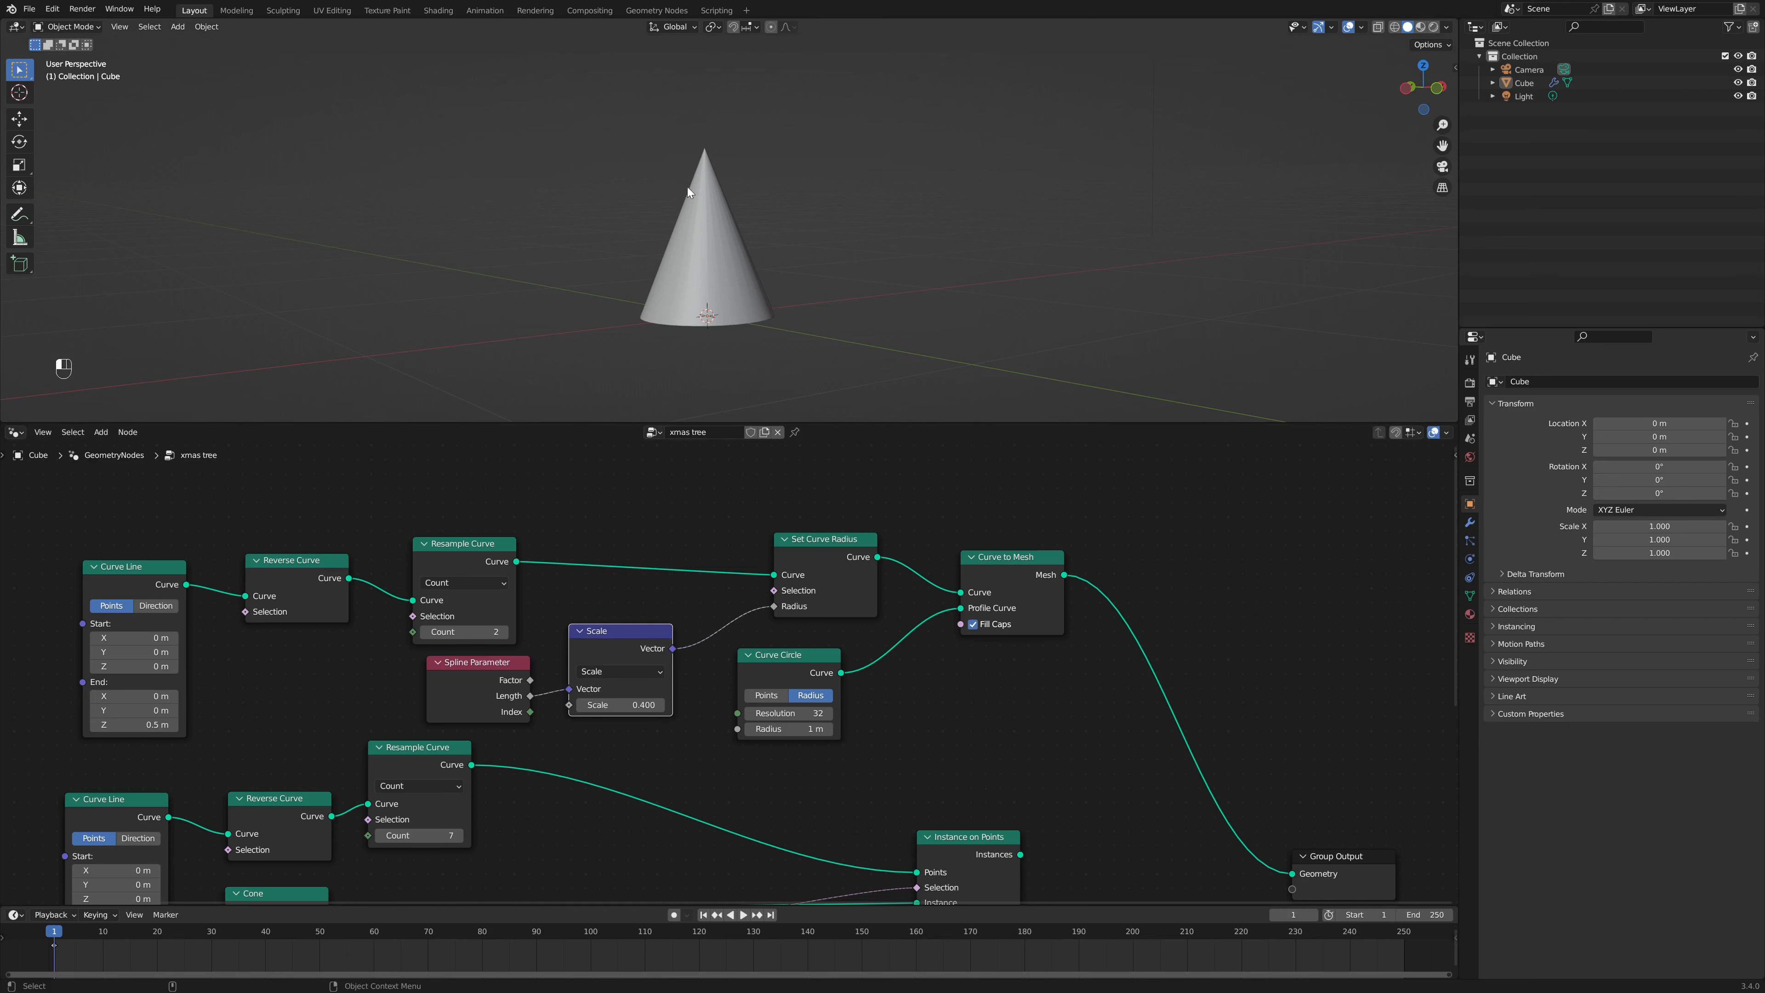
Step: Try changing the End Z value of the upper Curve Line, and undo the change
middle_drag(716, 202, 729, 198)
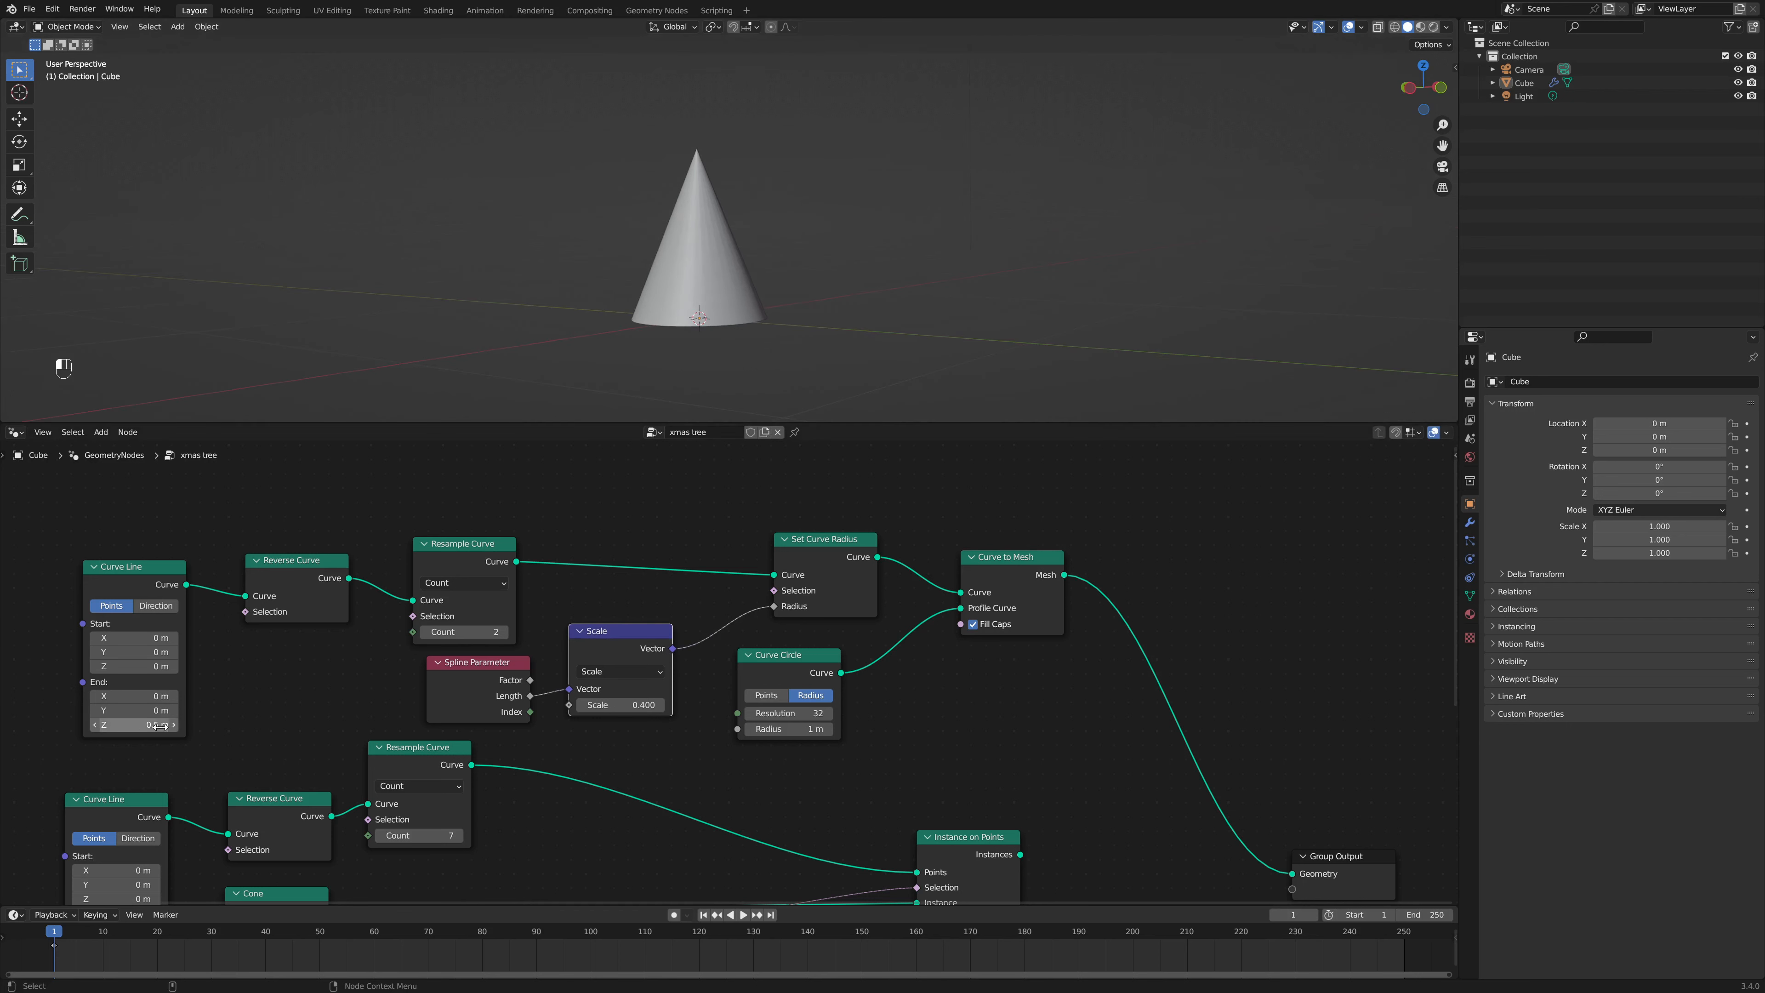
ctrl+drag(151, 725, 222, 725)
key(ctrl+z)
Step: Make room beside the Scale node and insert a Math node set to Add between Scale and Set Curve Radius
drag(807, 663, 873, 668)
drag(1021, 557, 1065, 555)
drag(827, 538, 897, 527)
key(shift+a)
click(723, 588)
text(MAS)
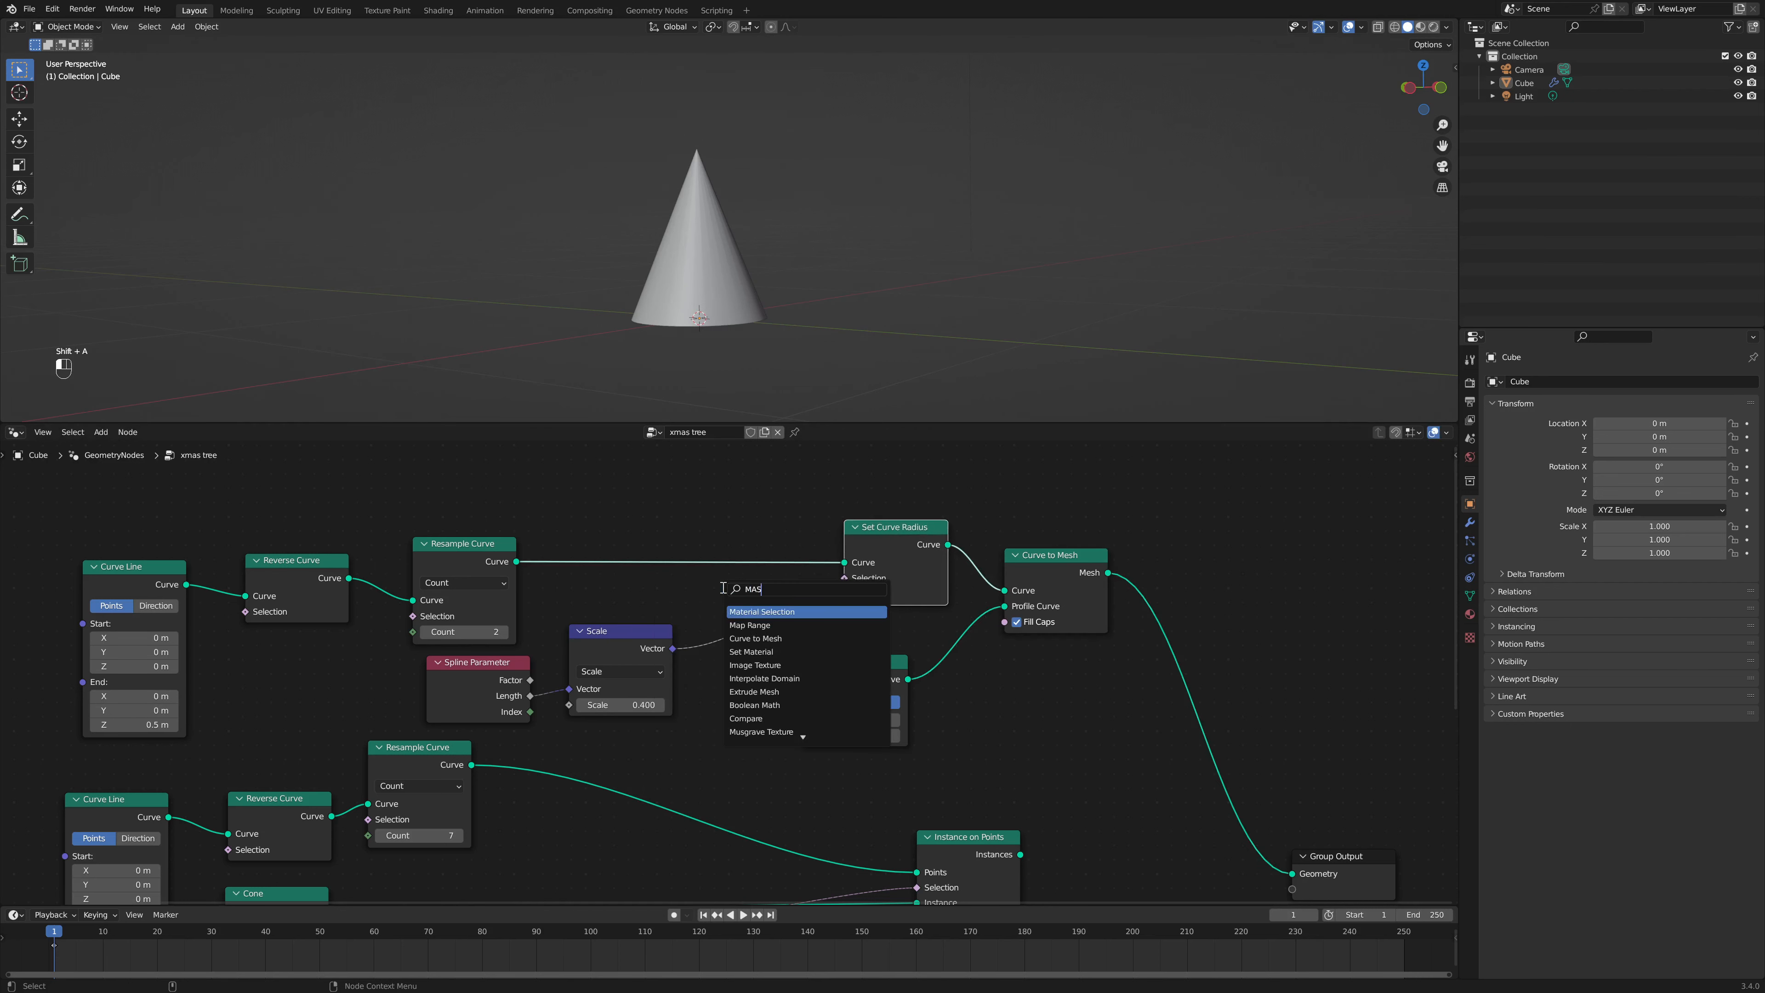
click(725, 632)
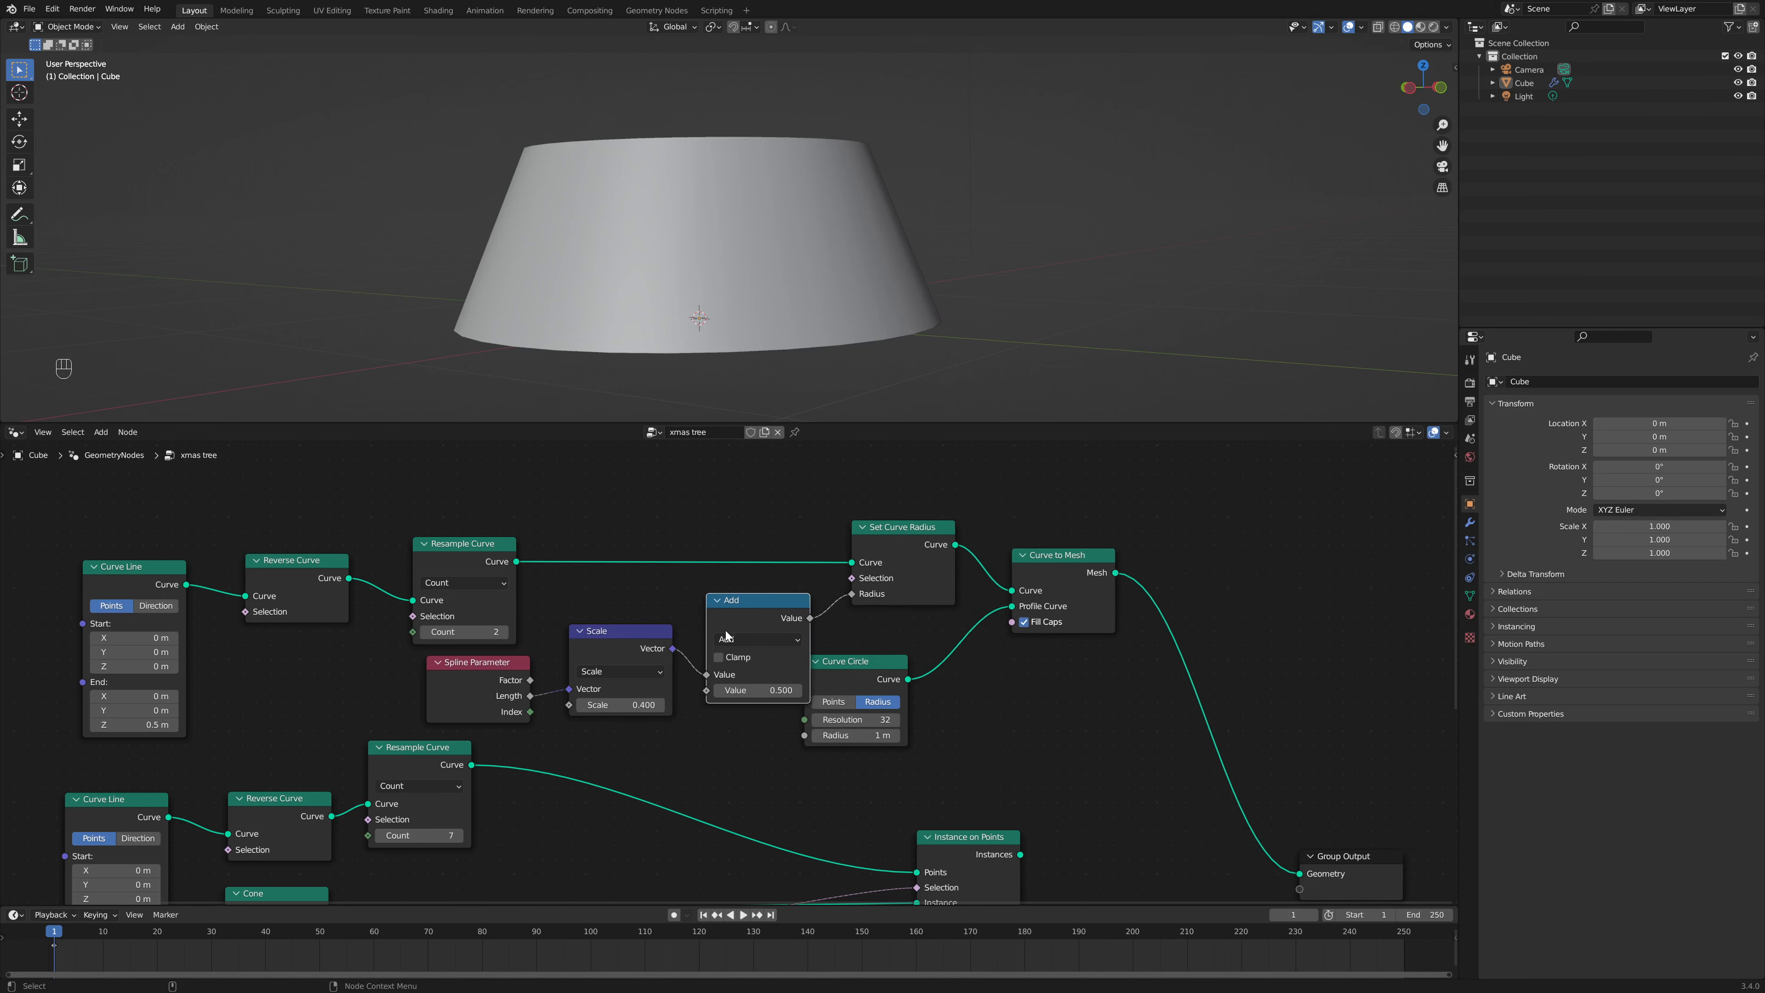
click(761, 643)
click(769, 638)
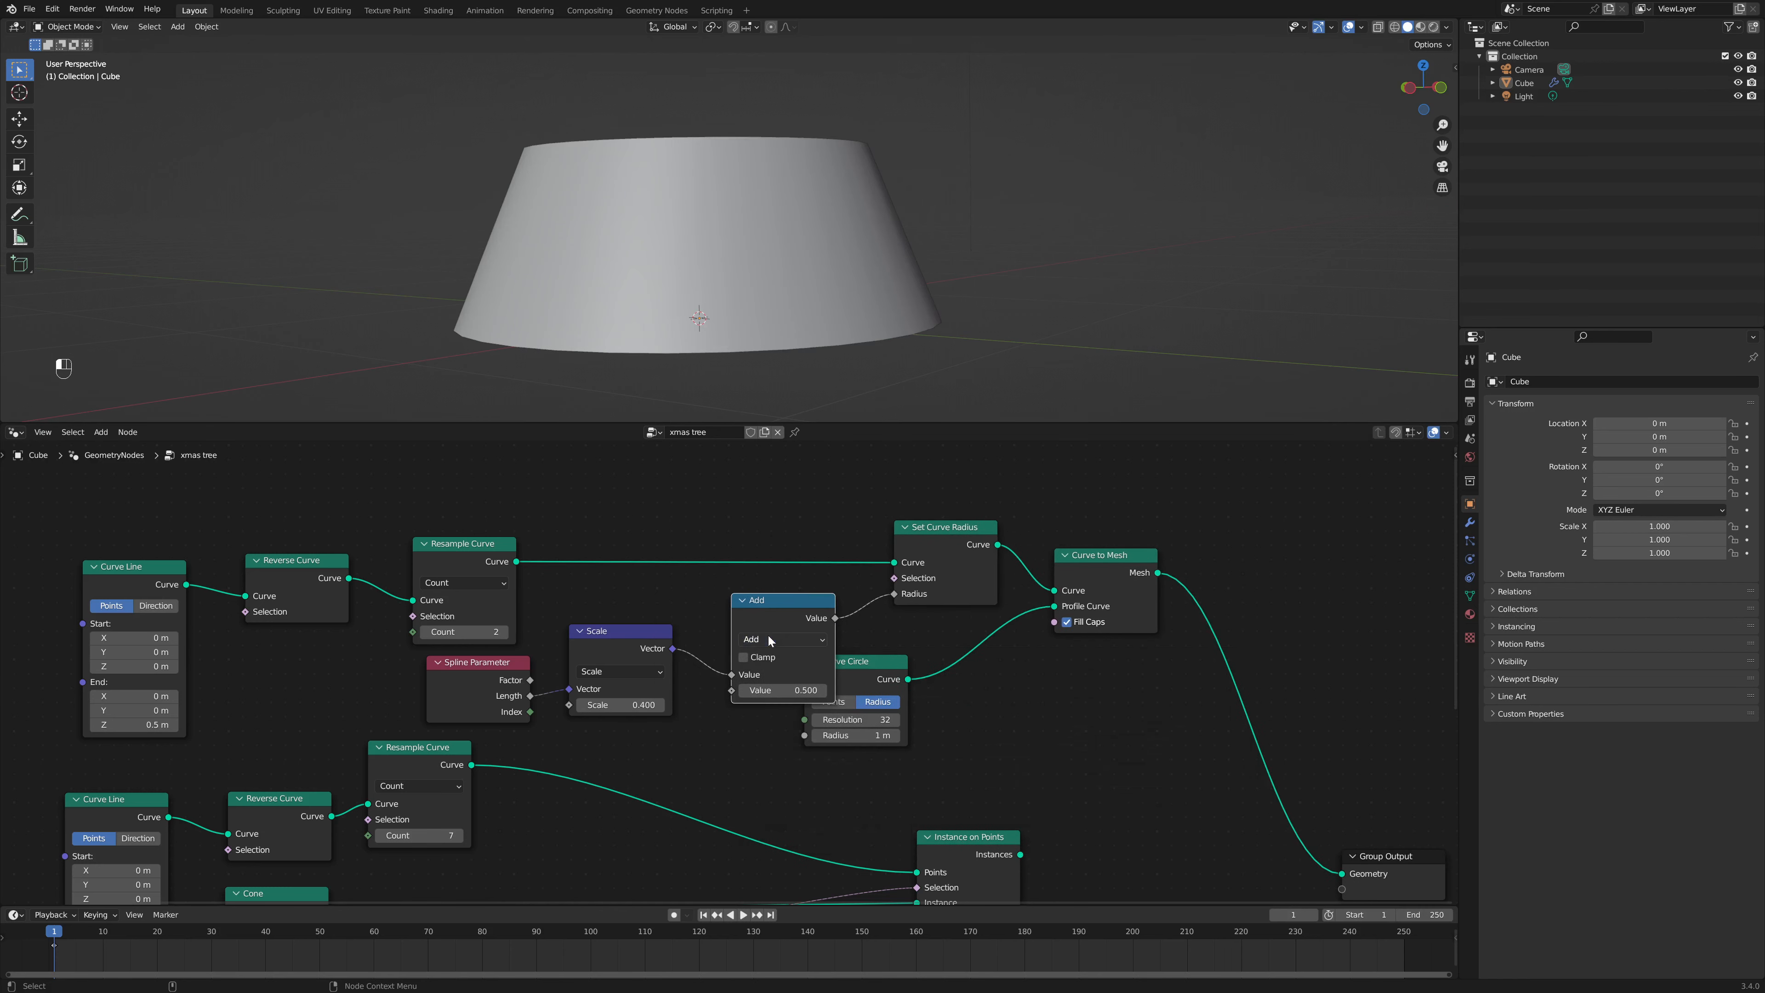
click(765, 640)
Step: Set the Add node's value to 0.3
middle_drag(751, 181, 744, 264)
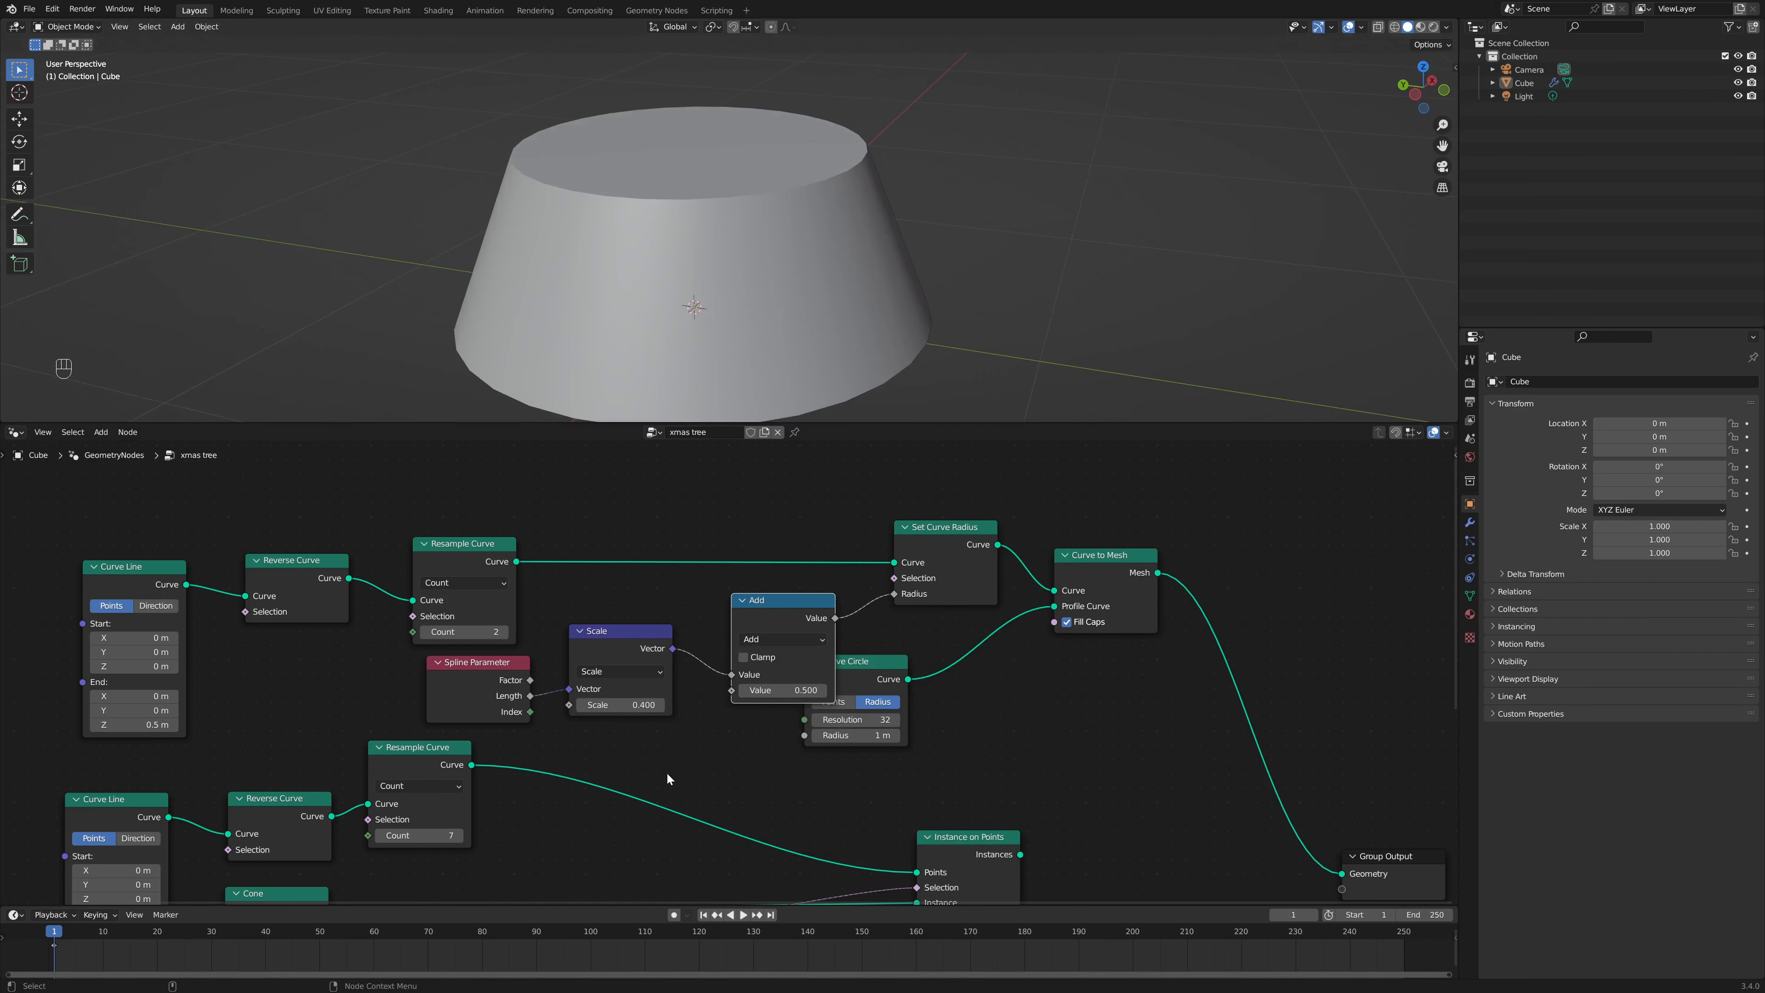
click(742, 692)
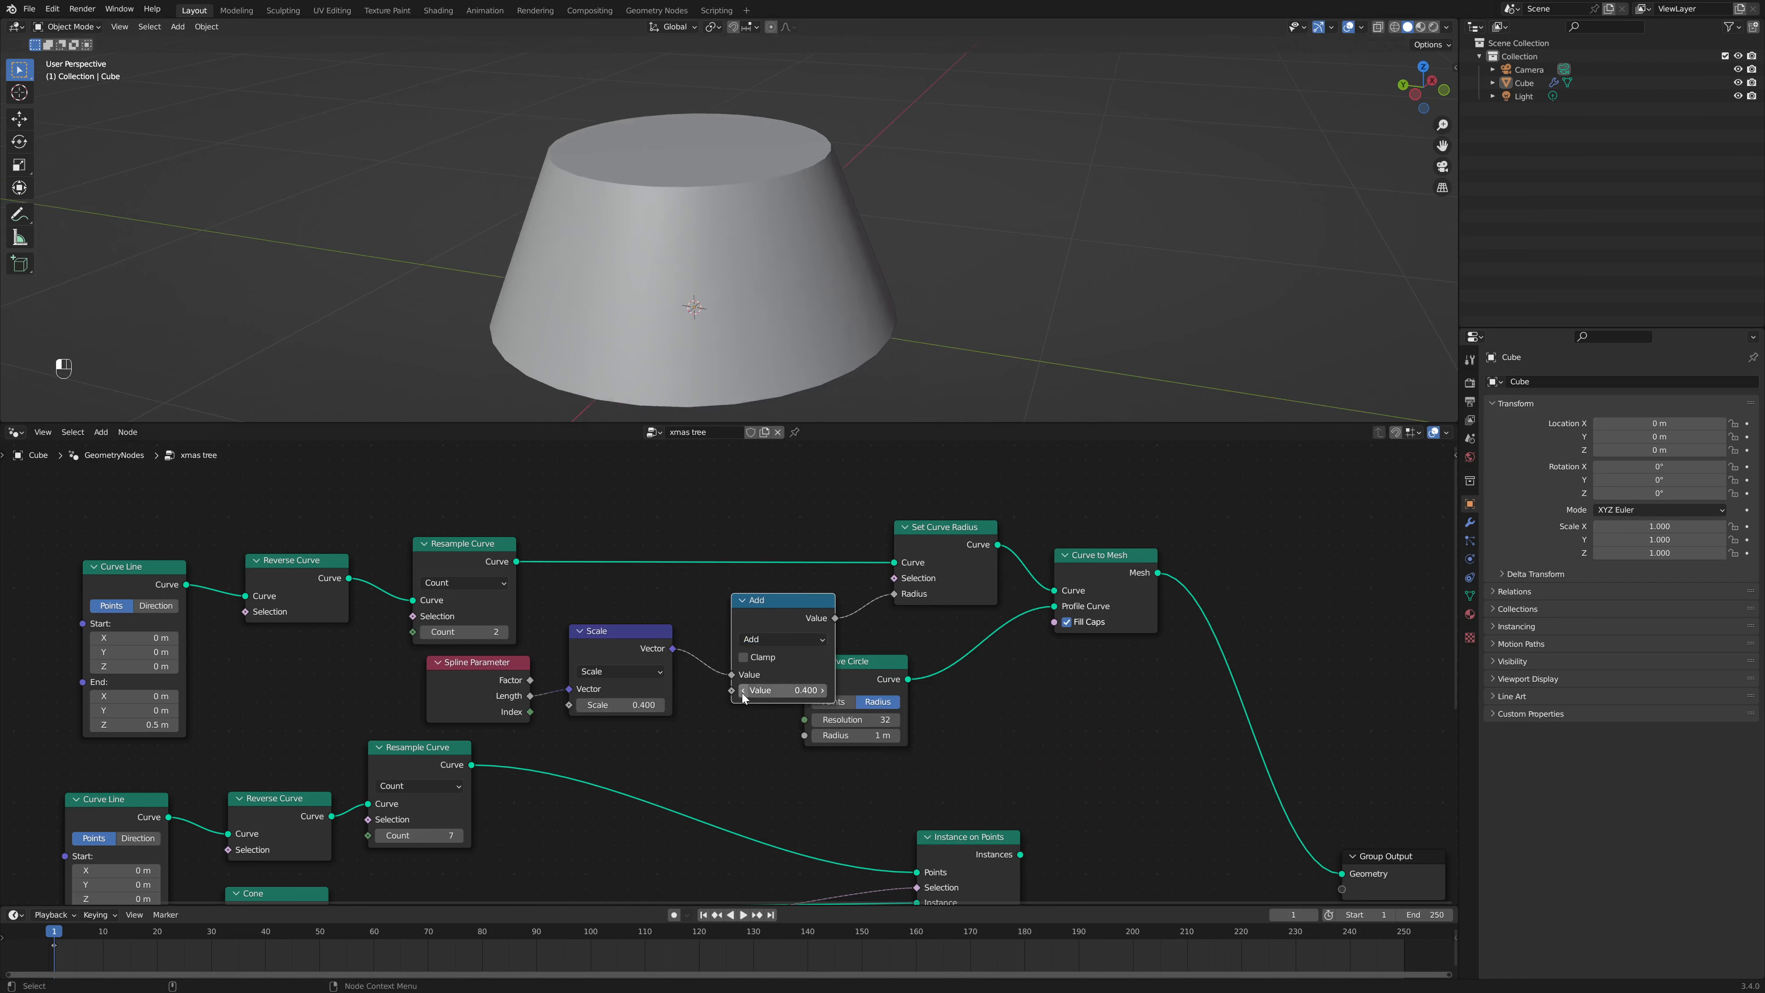
click(743, 691)
click(743, 691)
click(822, 690)
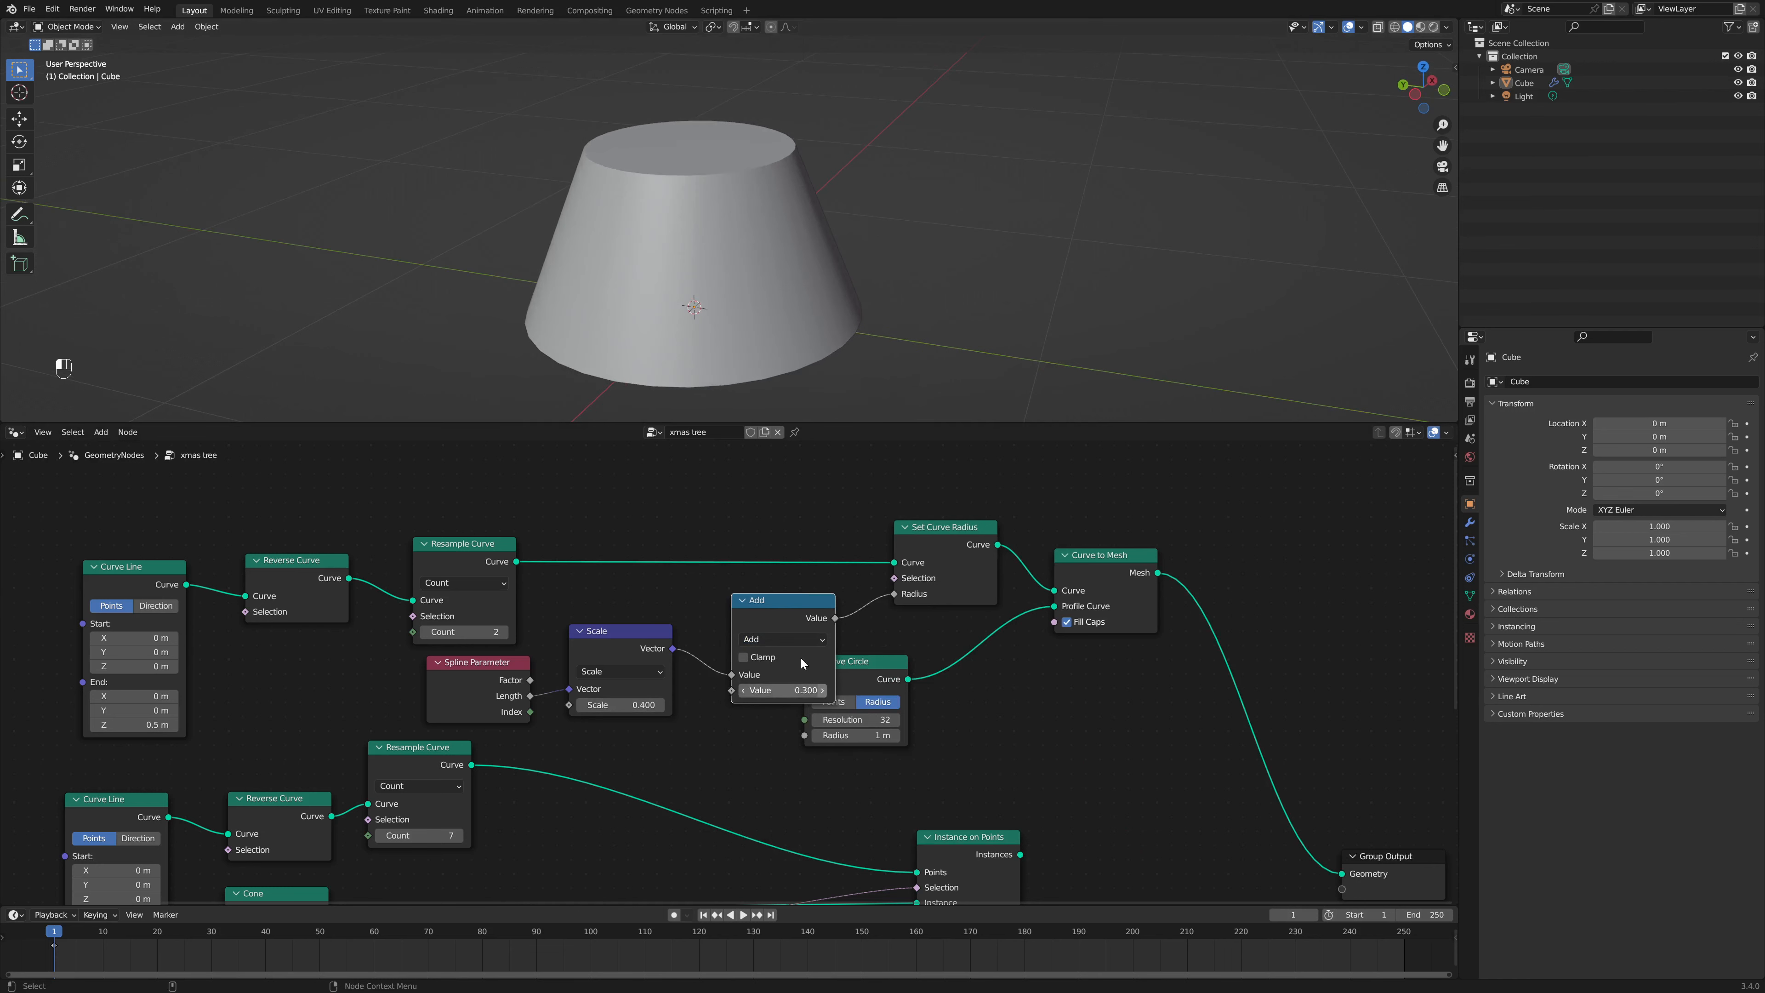
Step: Try several factors on the vector Scale node and set its Scale to 0.2
click(582, 704)
click(582, 704)
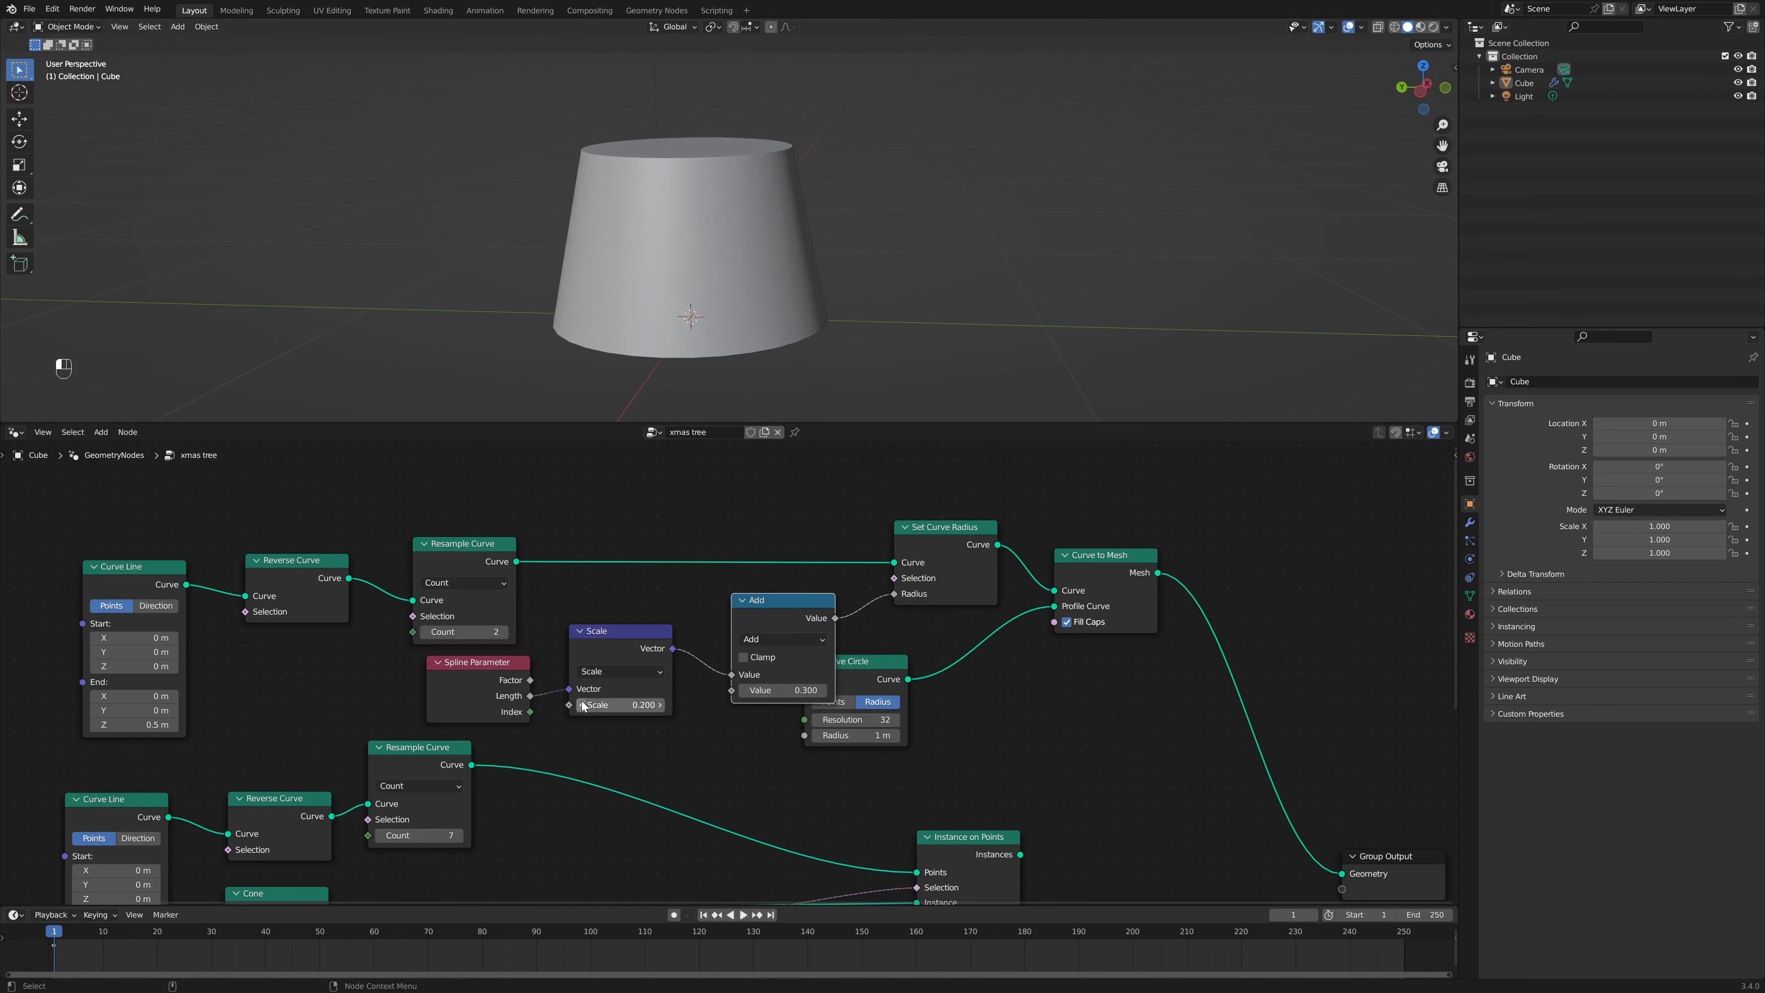
click(583, 704)
click(582, 704)
click(582, 704)
click(583, 704)
click(582, 704)
click(660, 704)
click(660, 704)
click(659, 704)
click(660, 704)
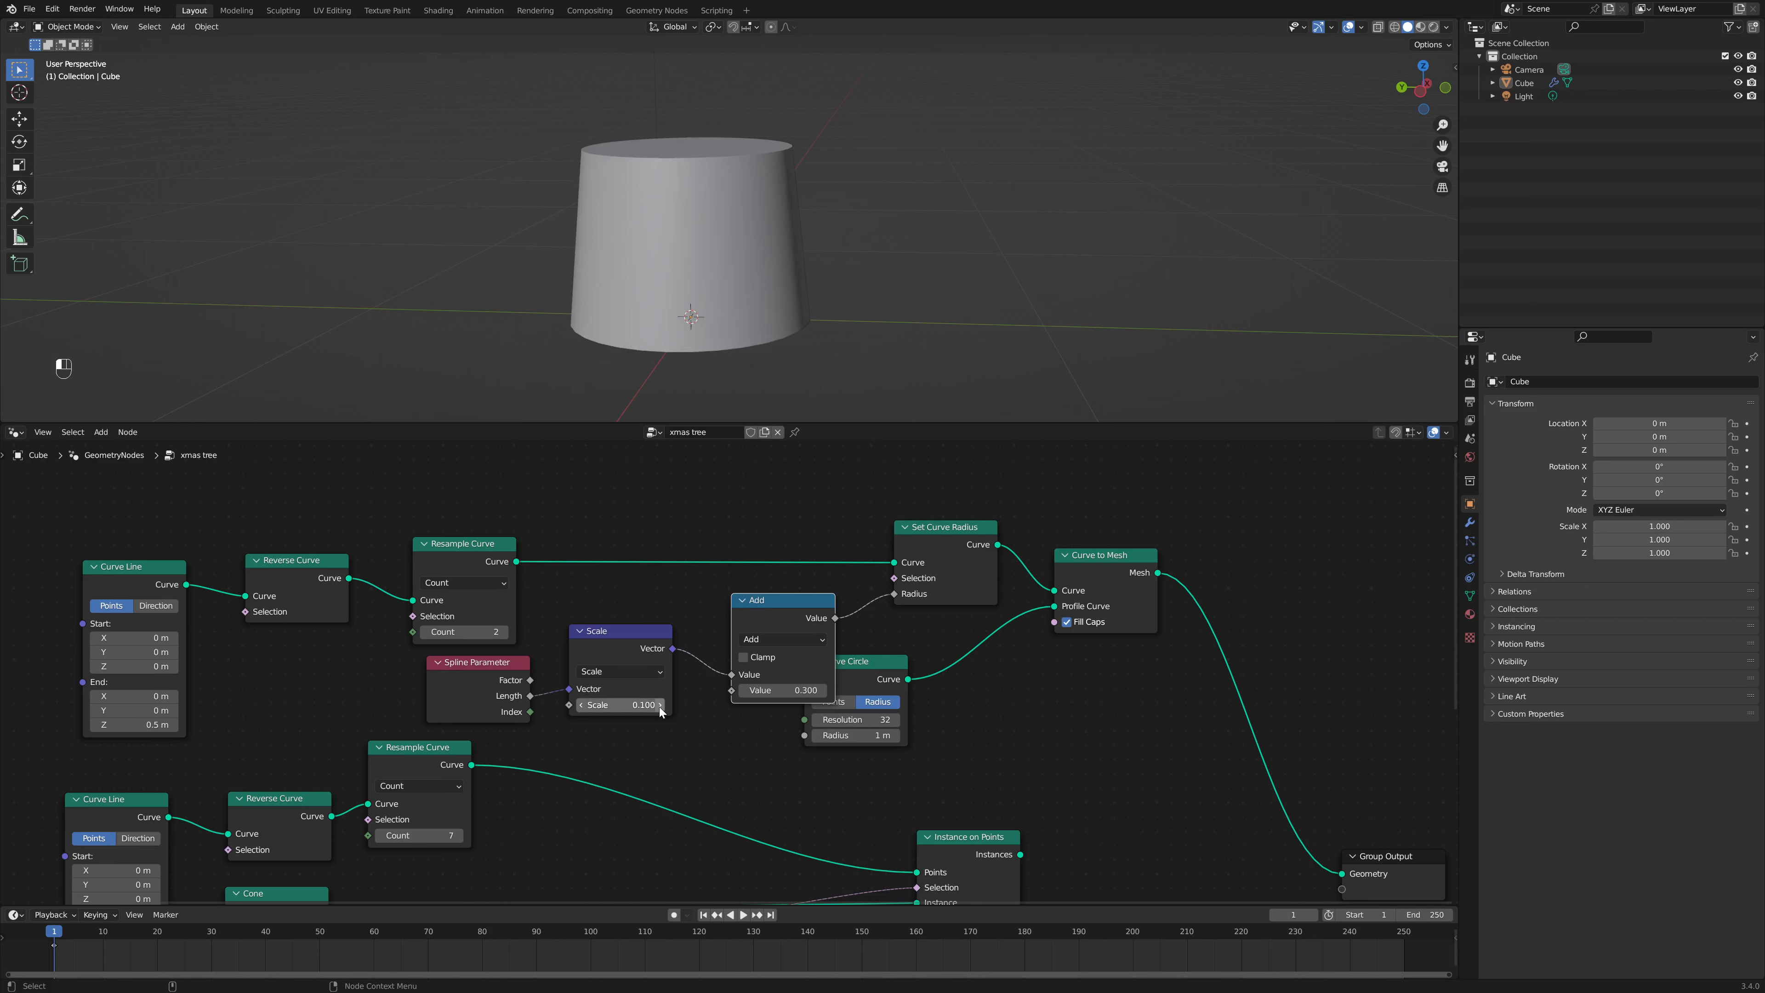
click(659, 704)
Step: Try 0.2 as the Add node's value and restore it to 0.3, checking the trunk shape from different angles
mouse_move(759, 304)
middle_down()
mouse_move(753, 268)
mouse_move(759, 325)
middle_up()
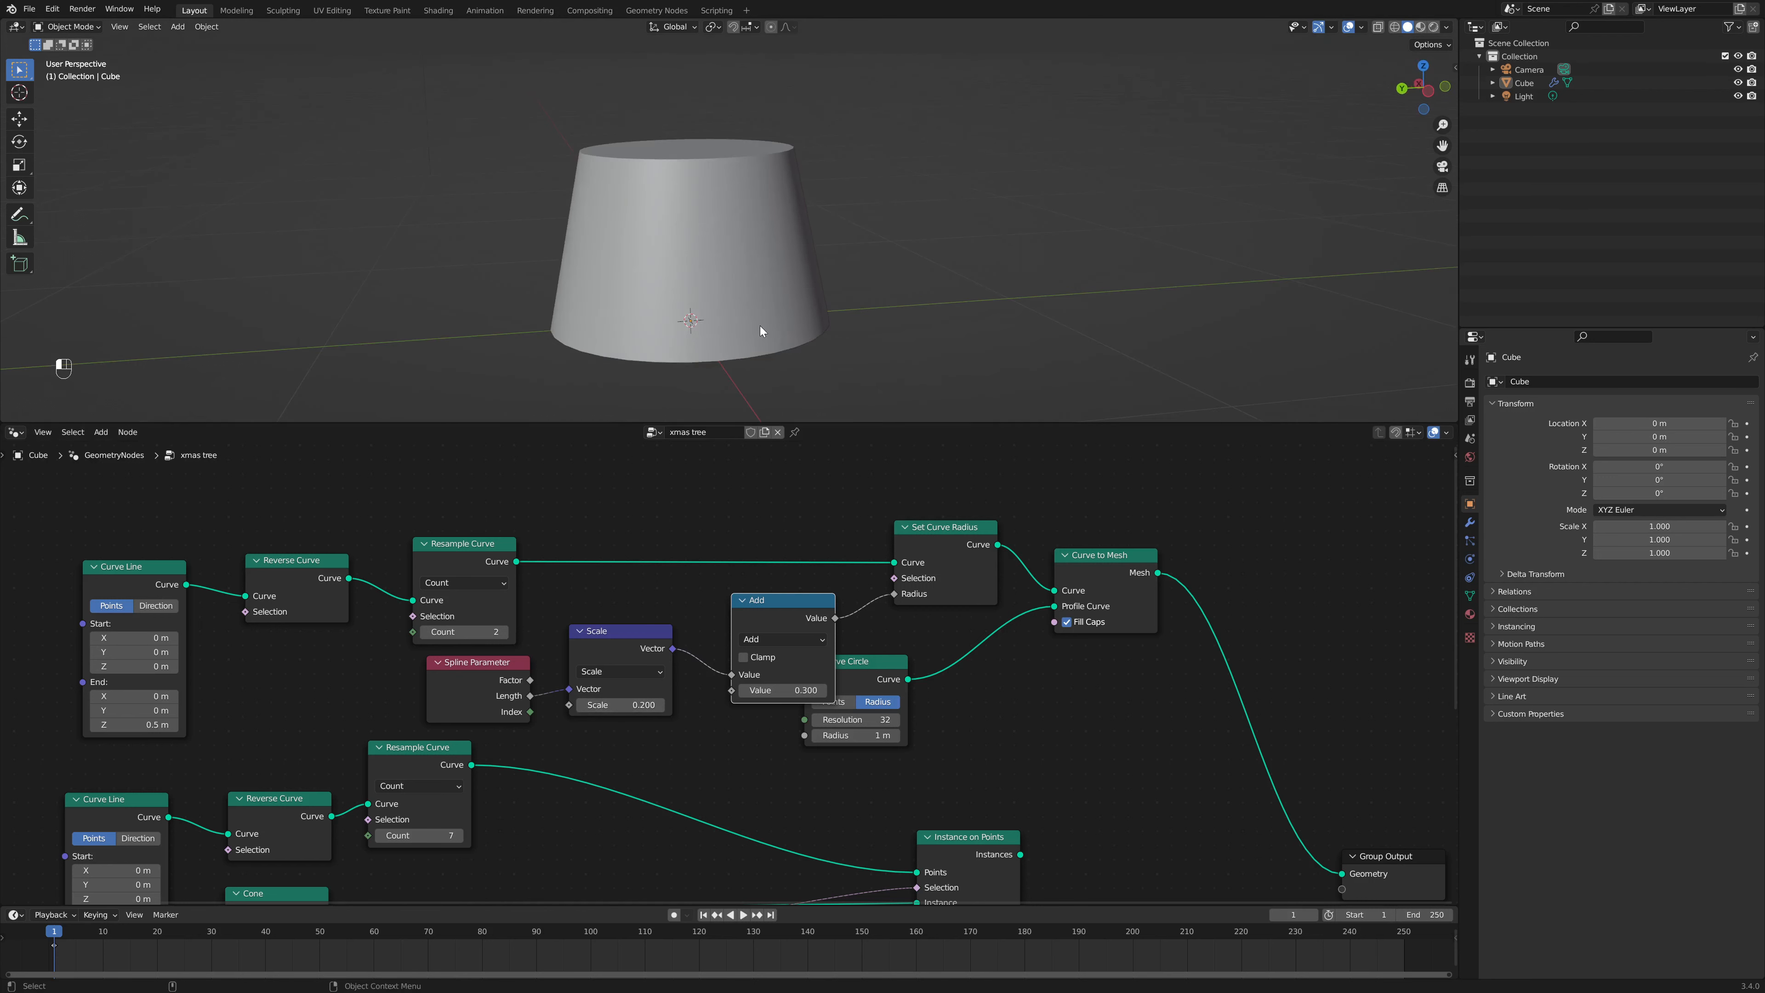
click(741, 690)
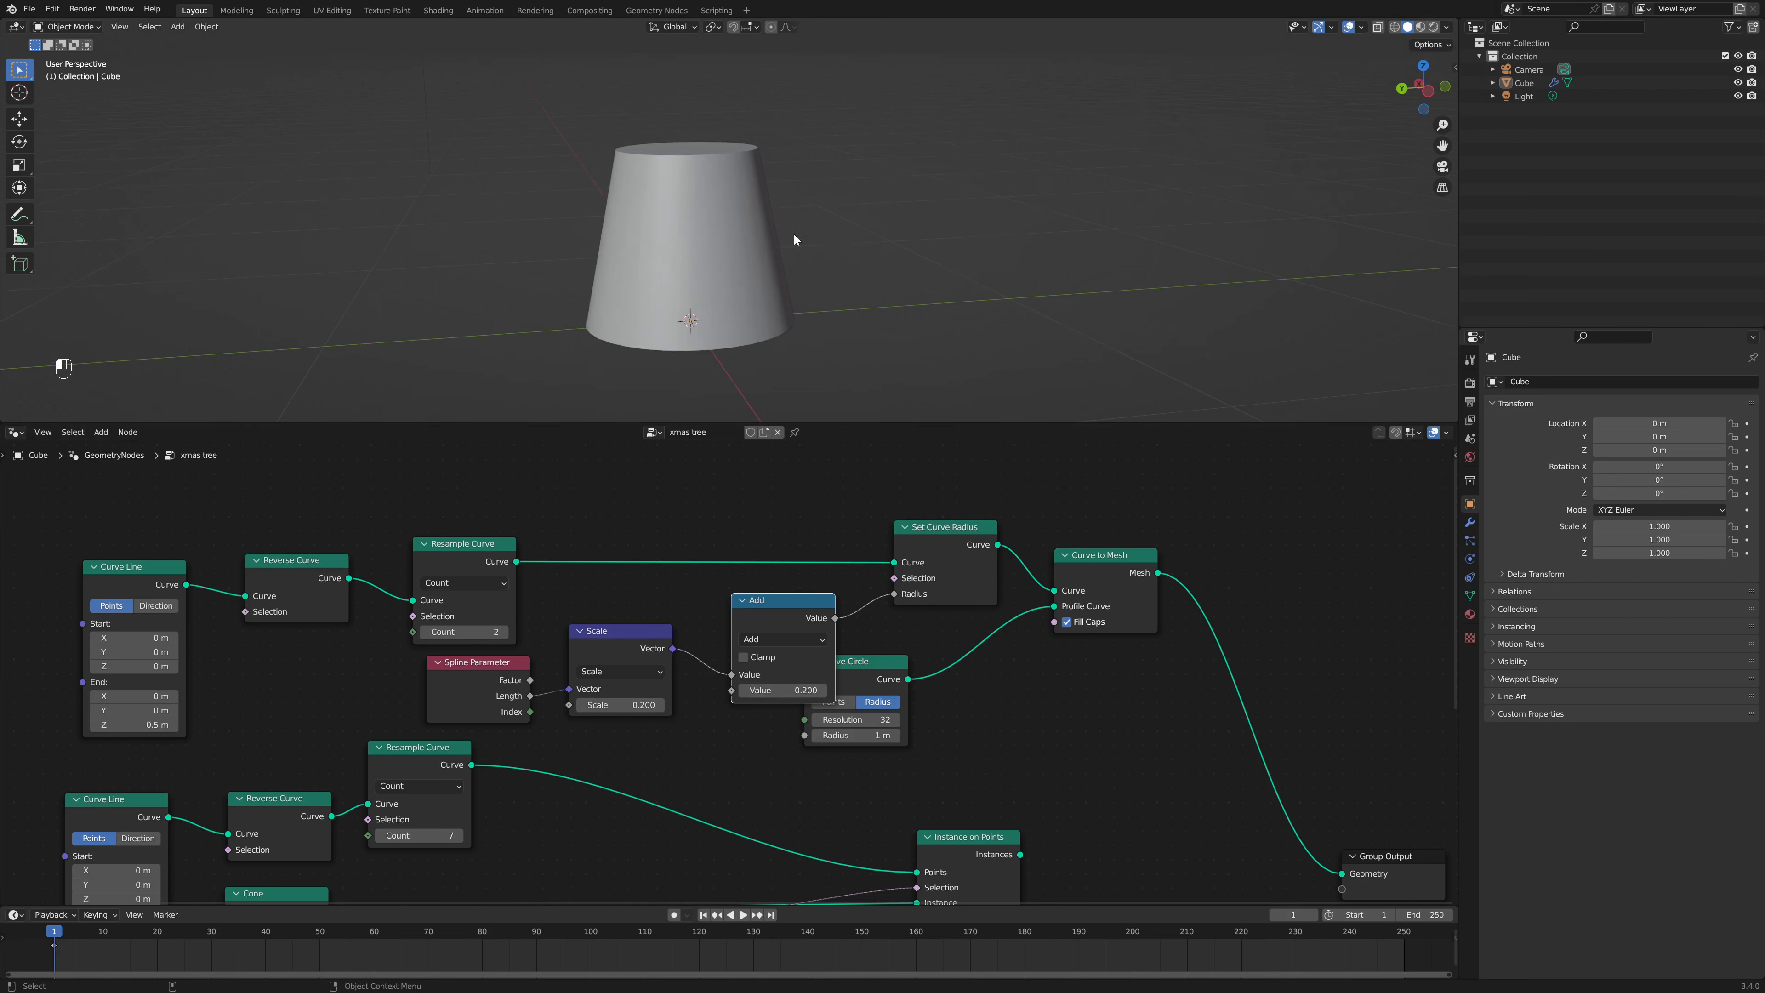
middle_drag(793, 233, 799, 347)
click(820, 690)
Step: Enclose the lower node chain that instances the cones in a frame and move it away from the upper chain
scroll(731, 187, down, 4)
scroll(762, 245, down, 3)
scroll(690, 848, down, 1)
scroll(790, 735, down, 1)
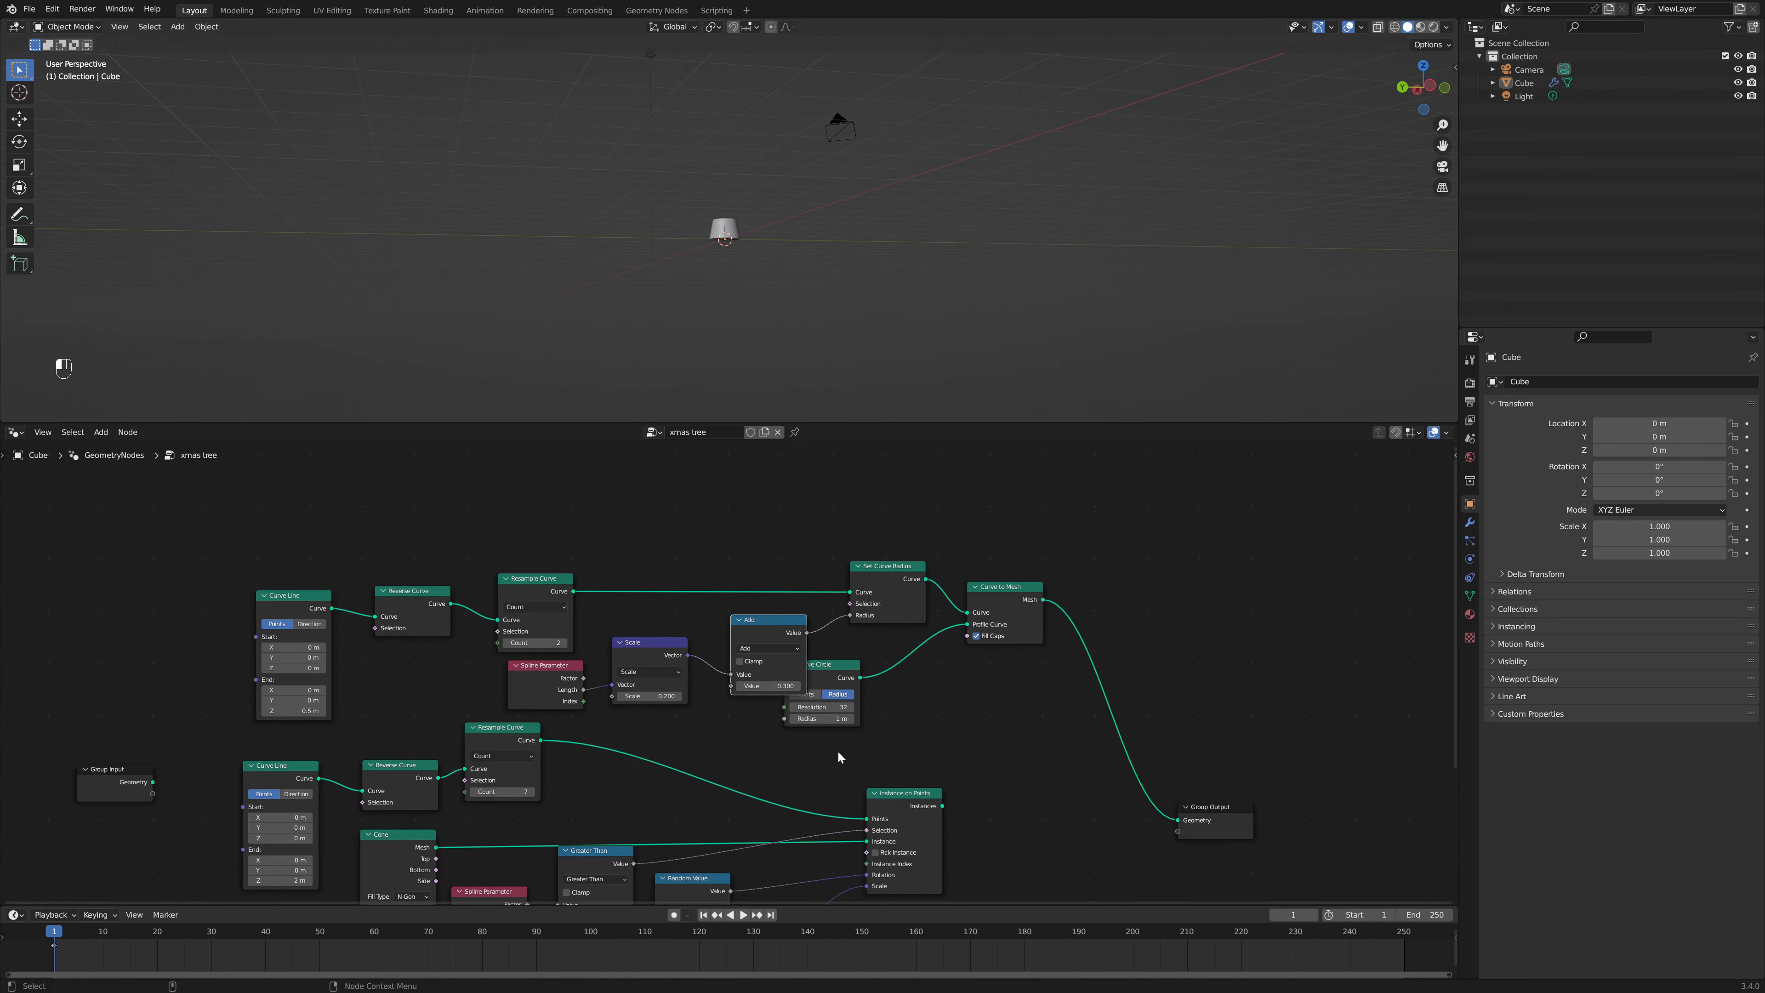
middle_drag(839, 758, 1038, 601)
drag(458, 590, 1163, 902)
key(alt+p)
key(ctrl+p)
key(shift+p)
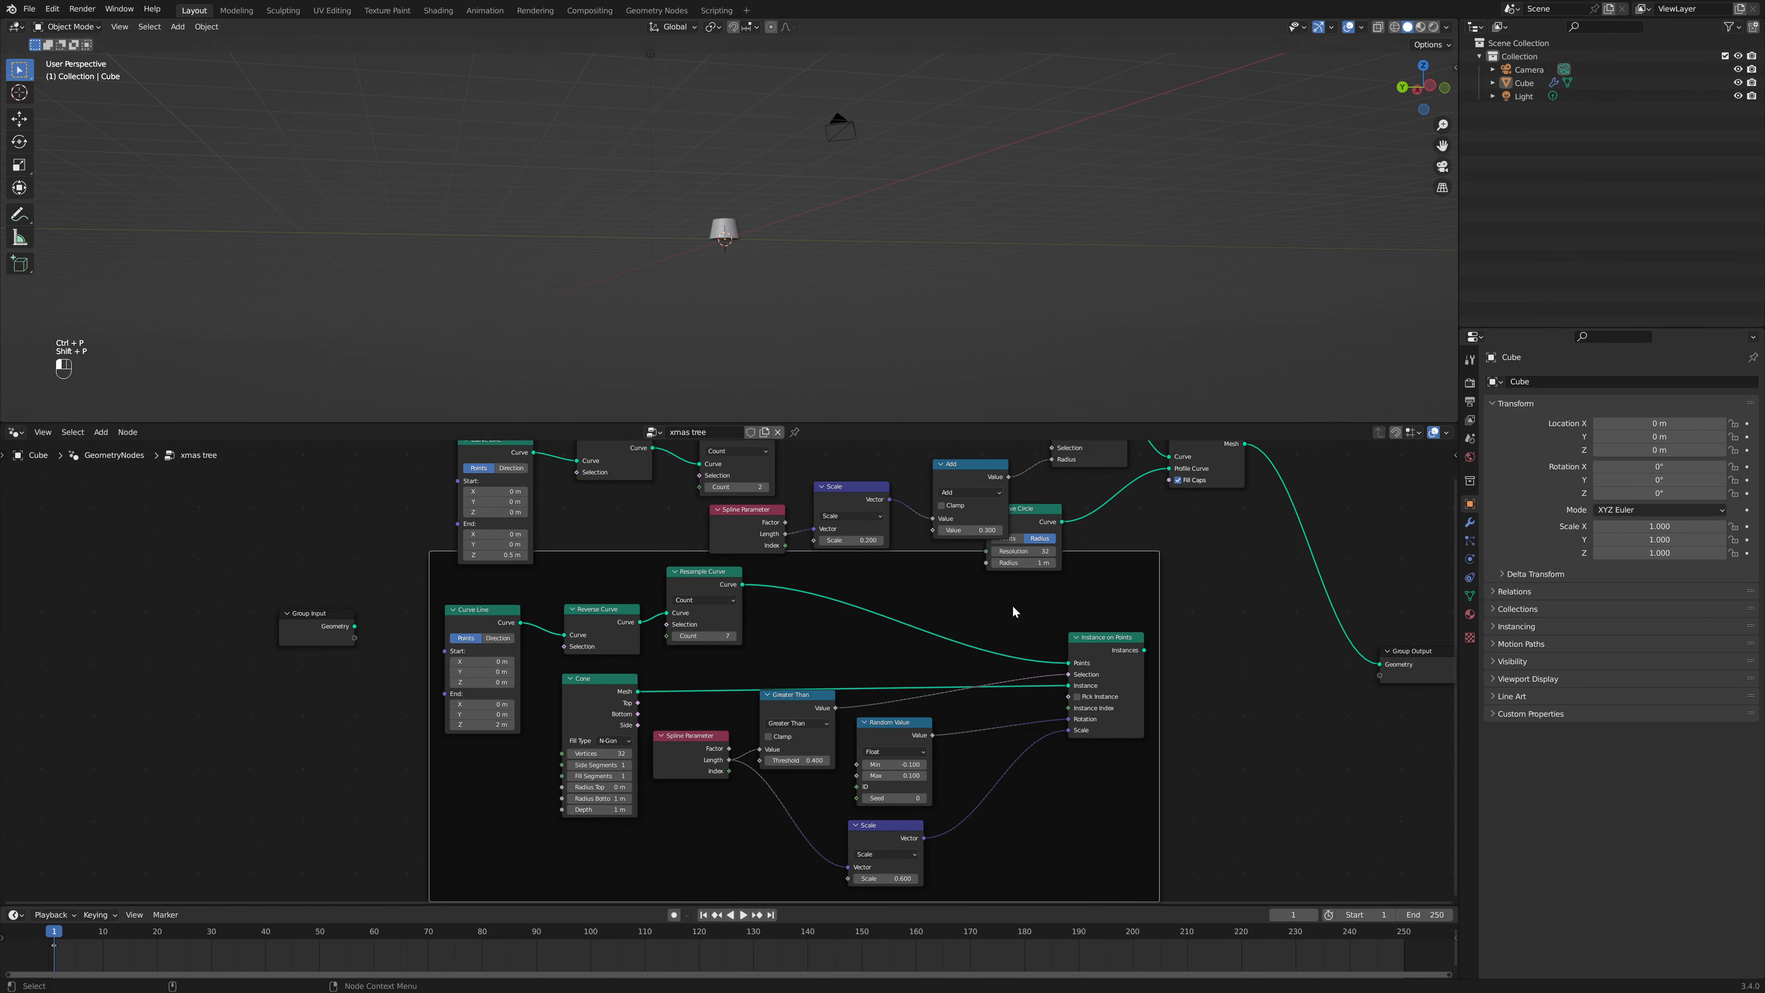
drag(902, 558, 879, 633)
Step: Label the frame around the cone-instancing nodes "tree"
key(n)
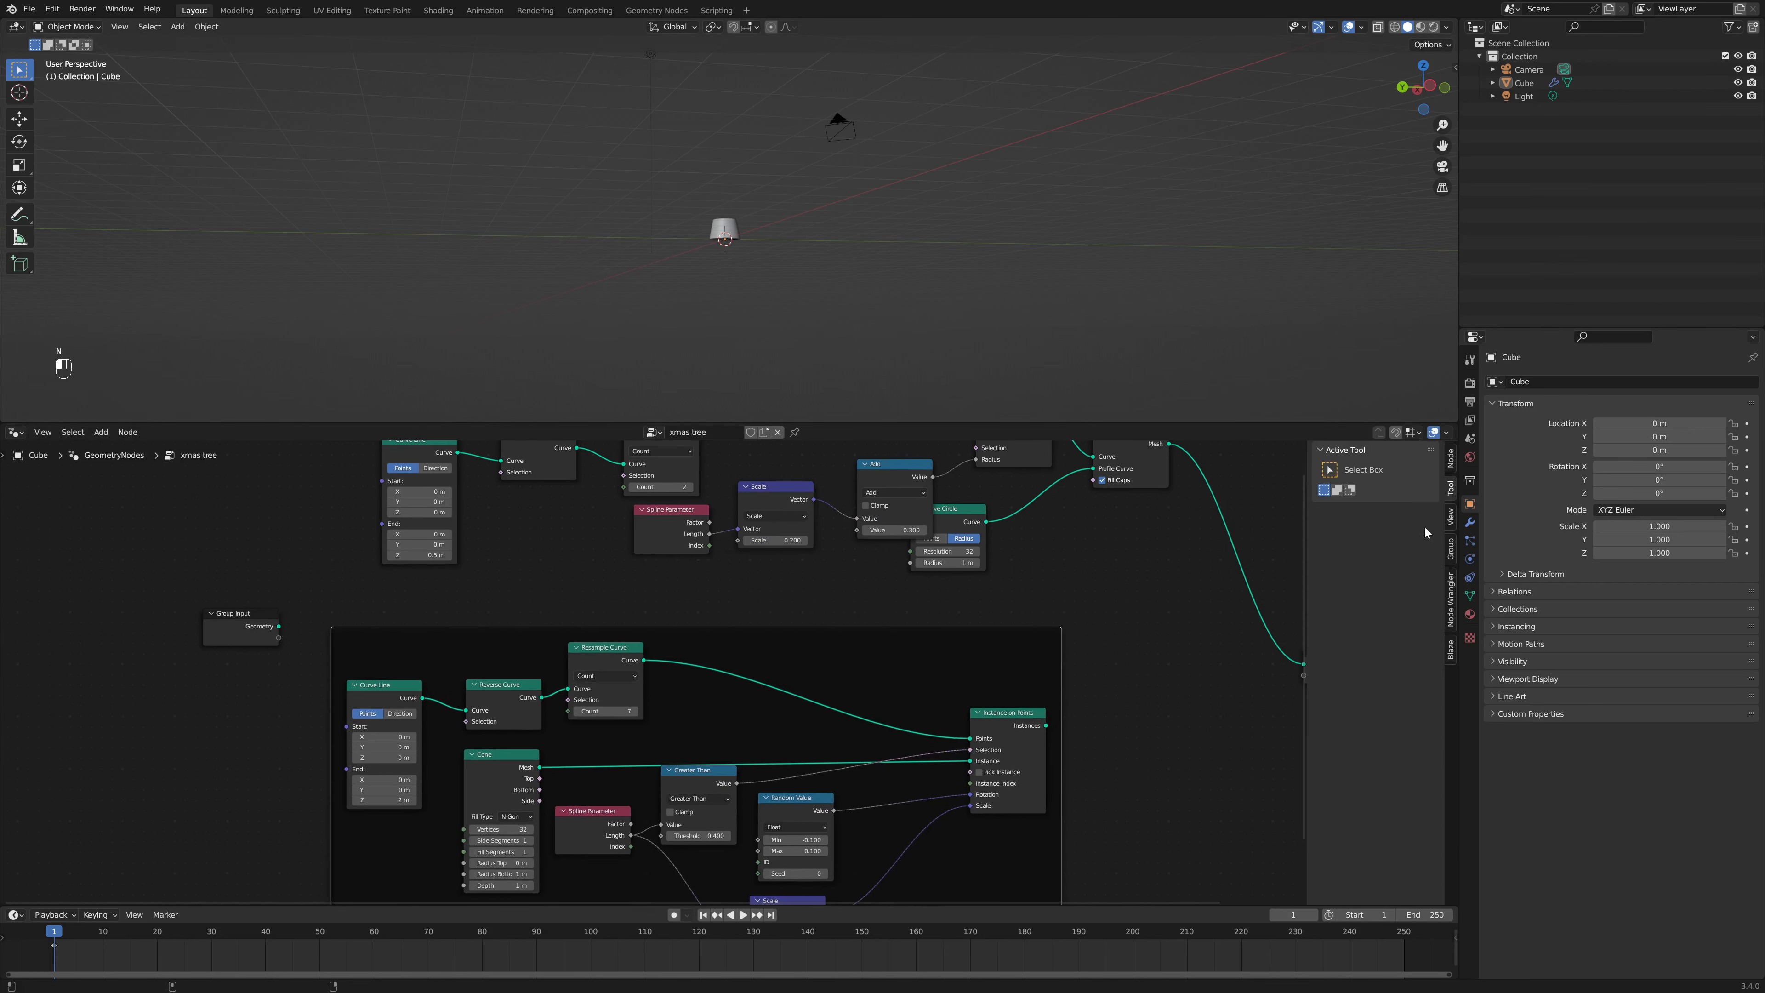
click(1451, 457)
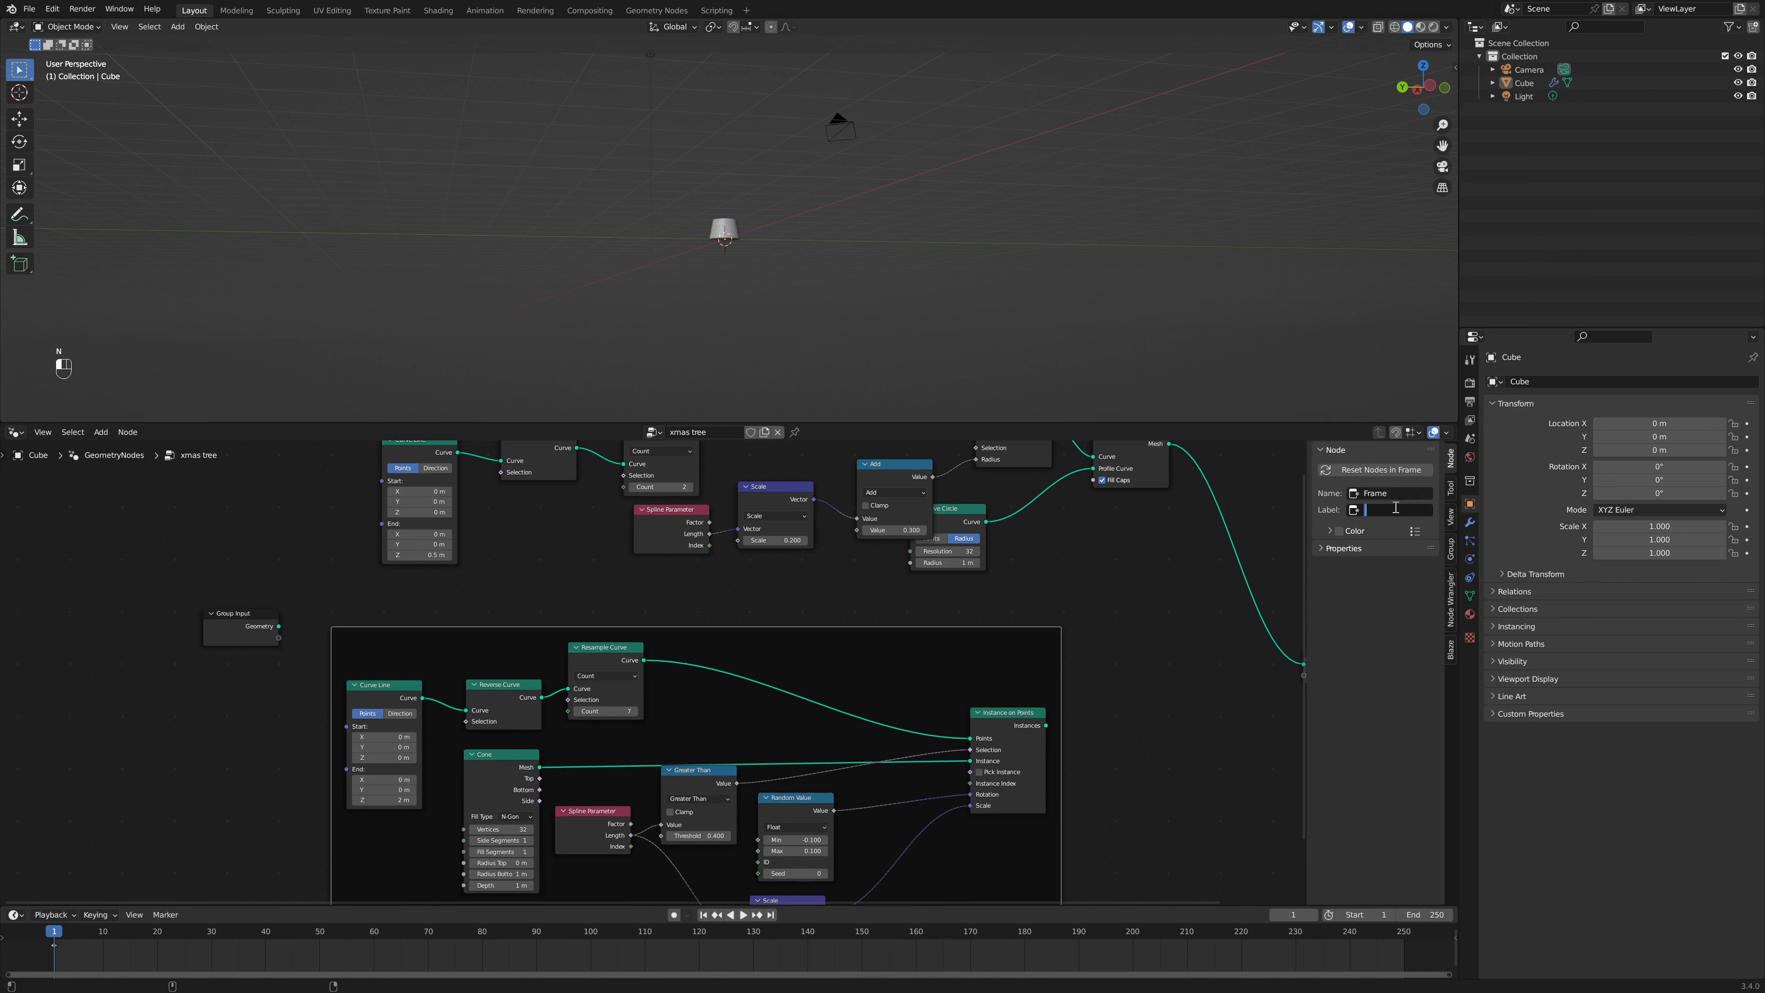
text(tree)
key(Return)
Step: Enclose the upper Curve to Mesh node chain in a frame labelled "trunk"
scroll(873, 673, down, 1)
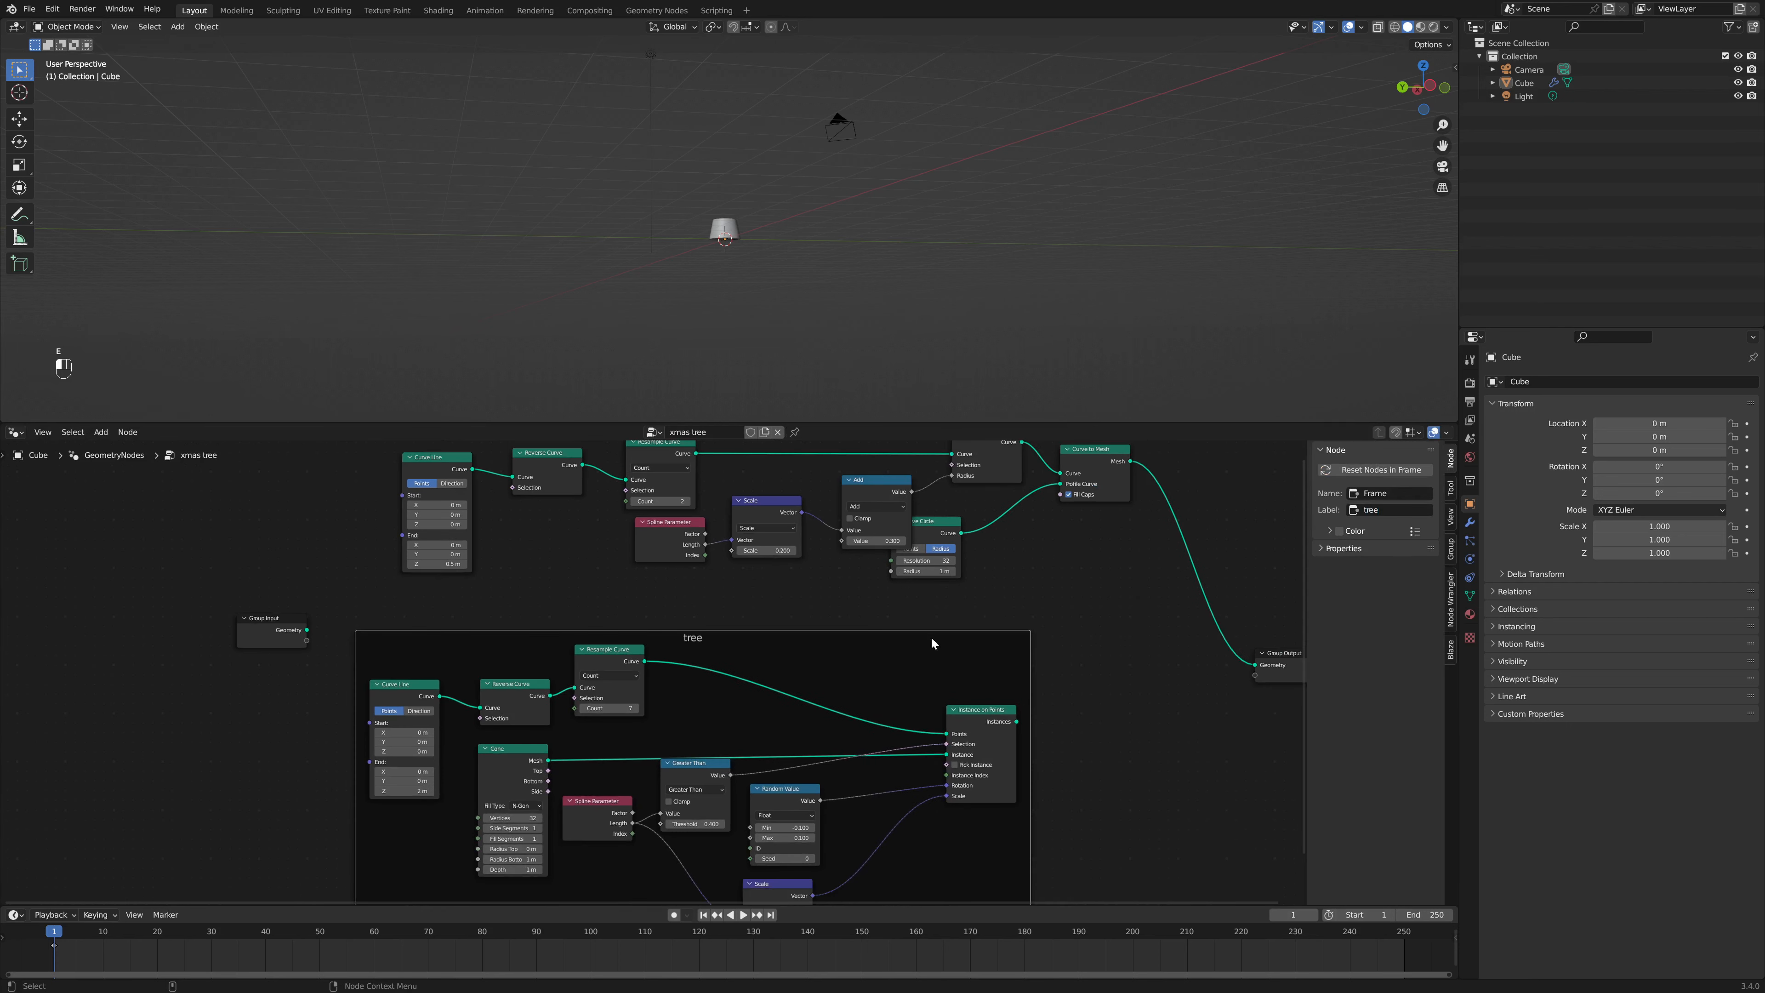
scroll(932, 720, down, 1)
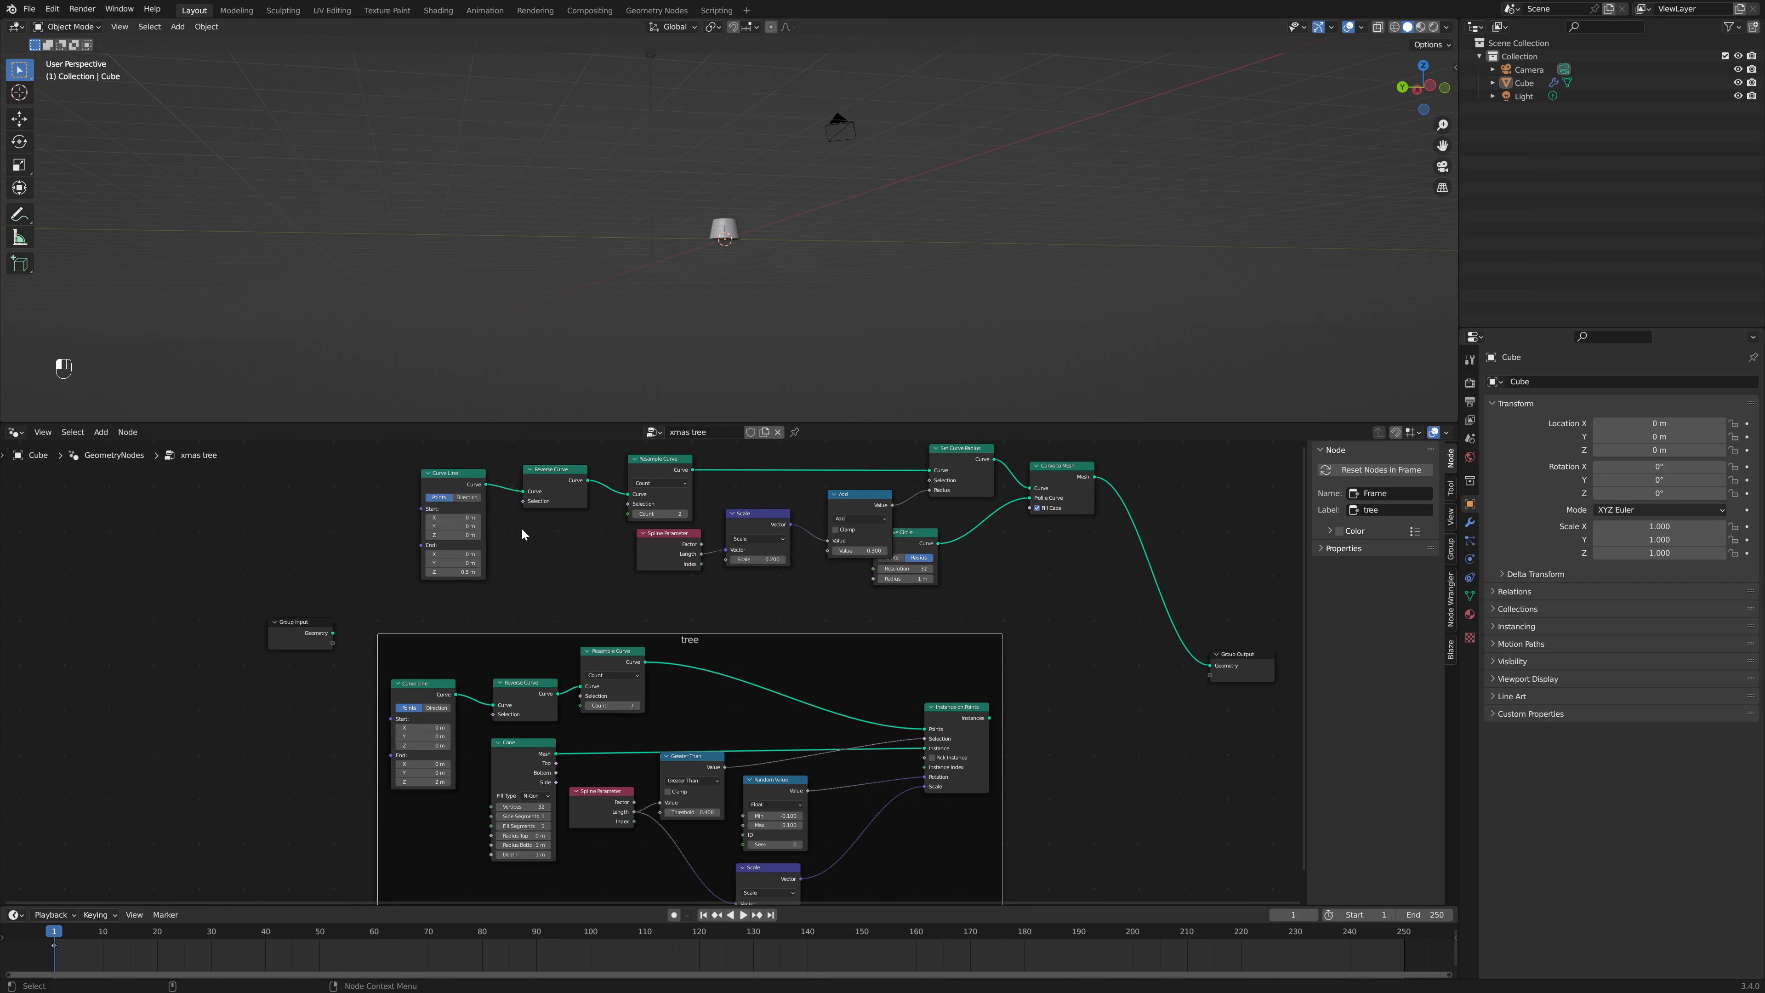
scroll(523, 534, down, 1)
drag(420, 468, 1033, 602)
key(shift+p)
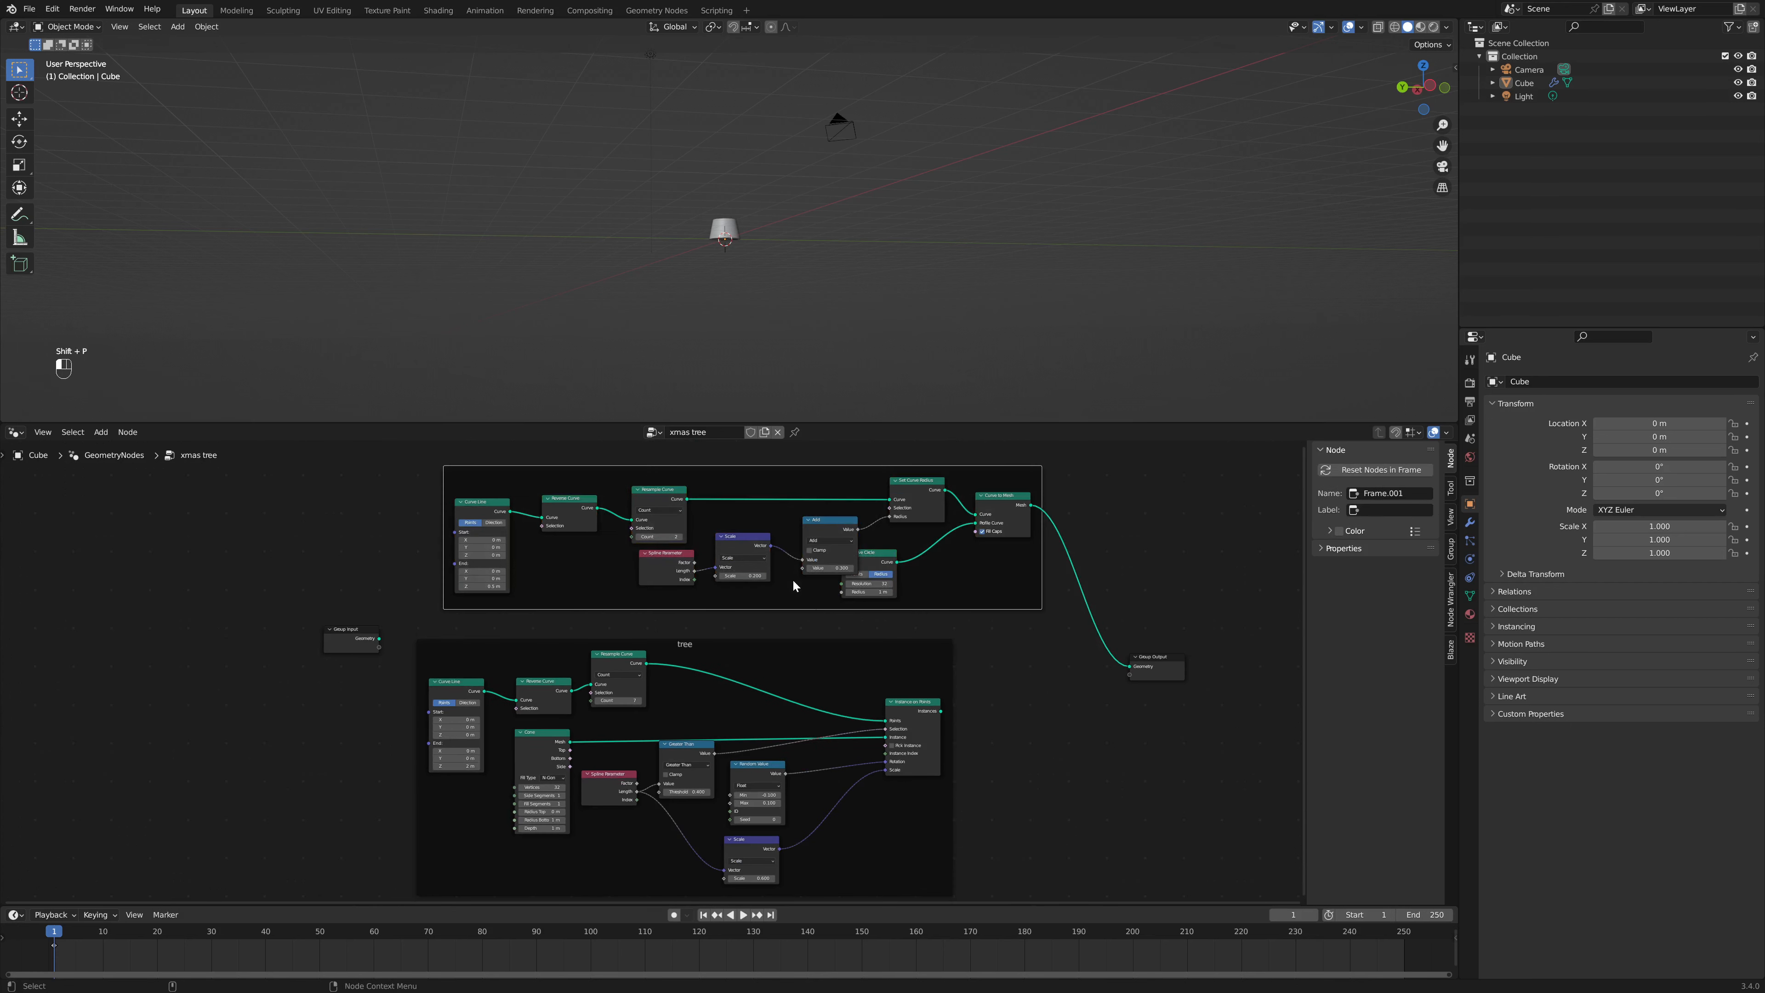
click(1383, 510)
text(trunk)
key(Return)
Step: Move Curve Circle clear of the Add node, and space the trunk and tree frames apart
click(929, 563)
drag(878, 554, 915, 553)
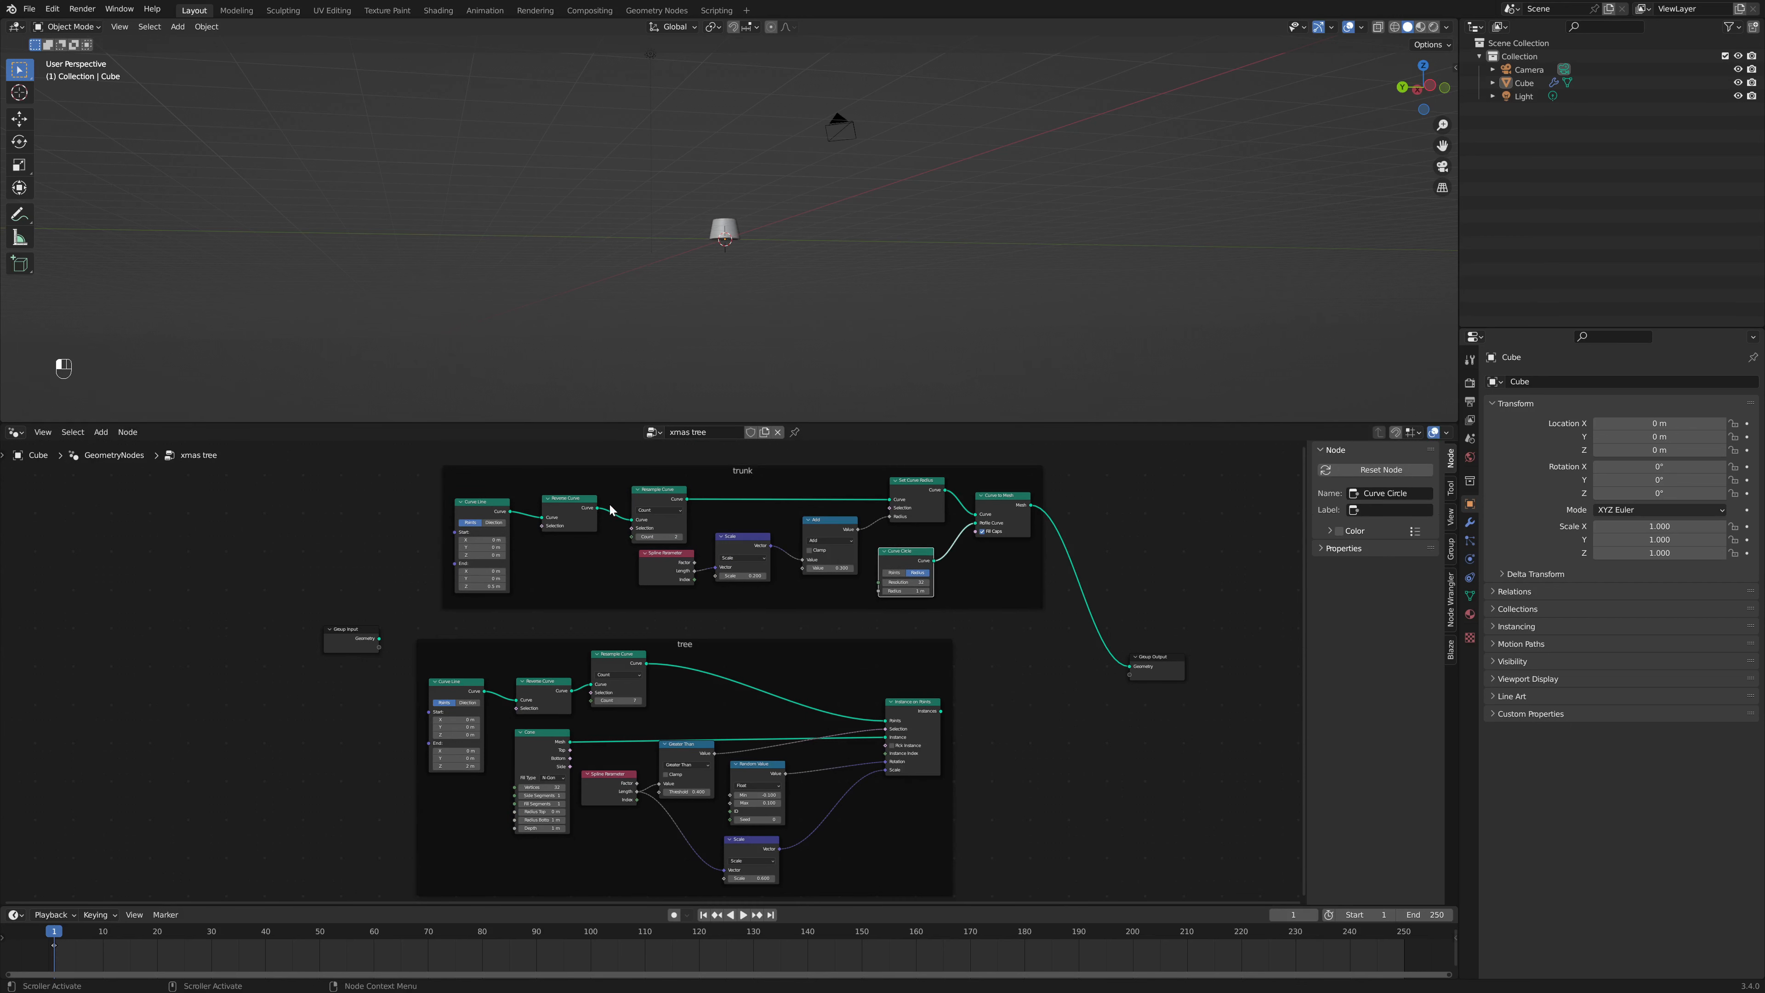
drag(593, 473, 553, 476)
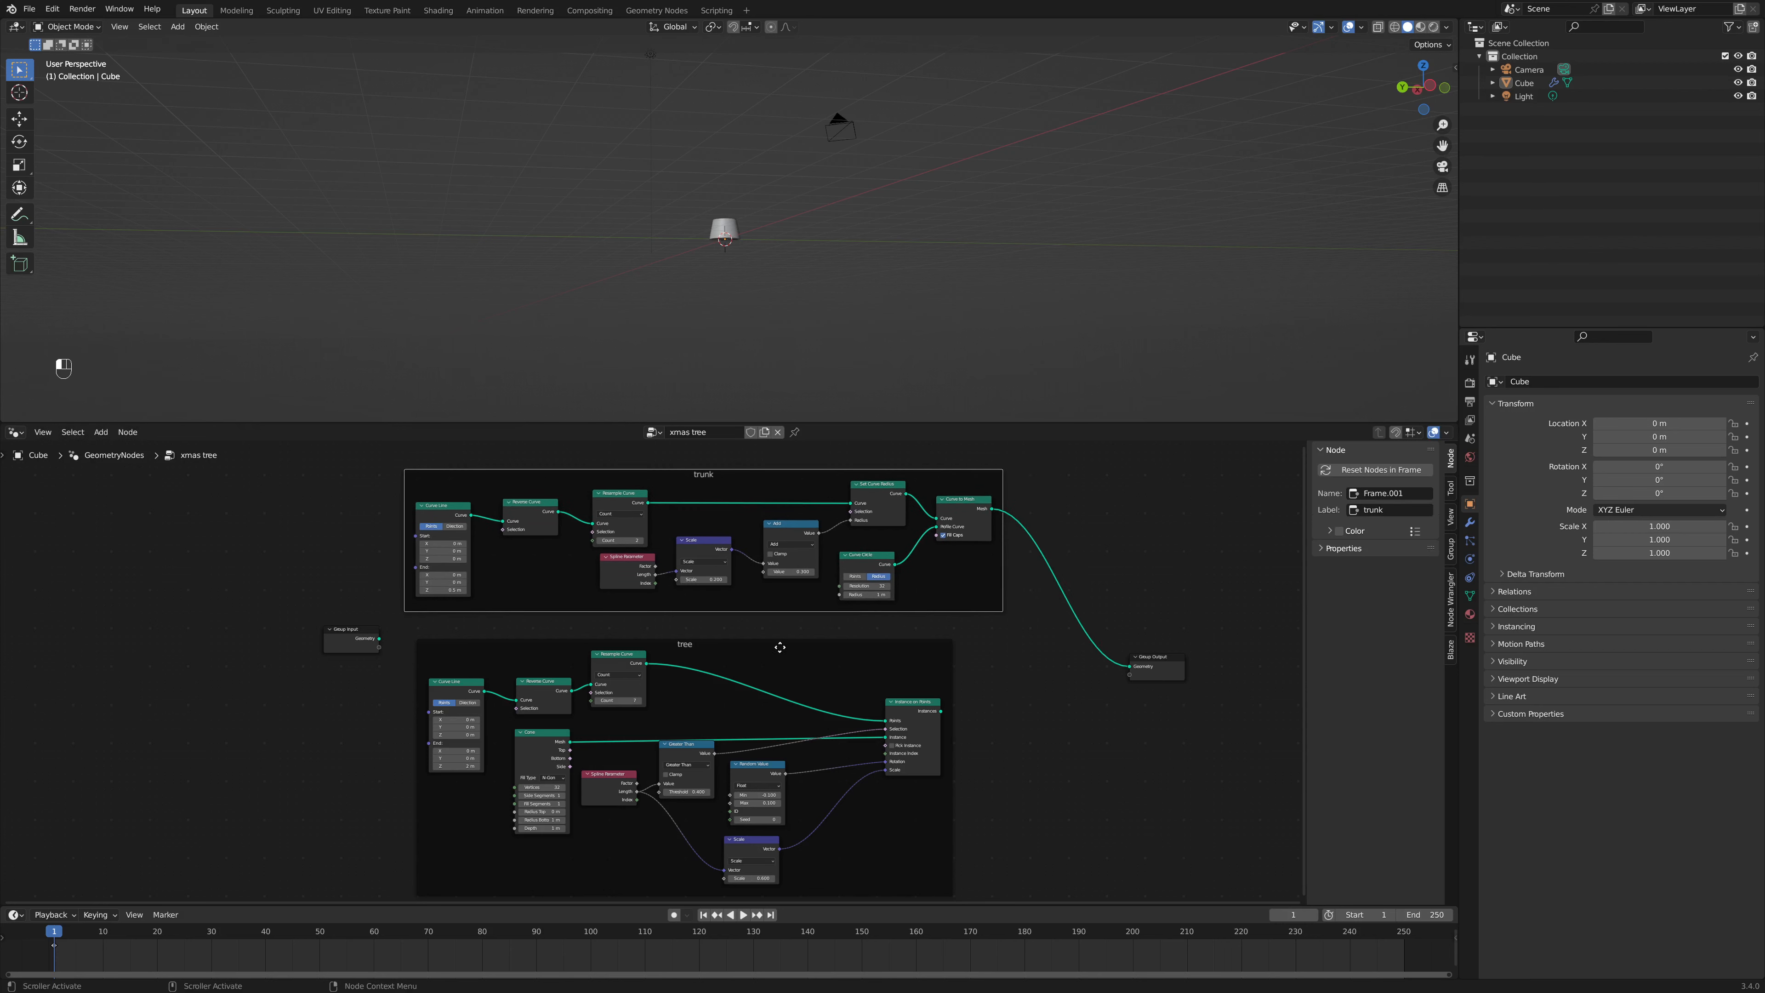
drag(779, 647, 742, 742)
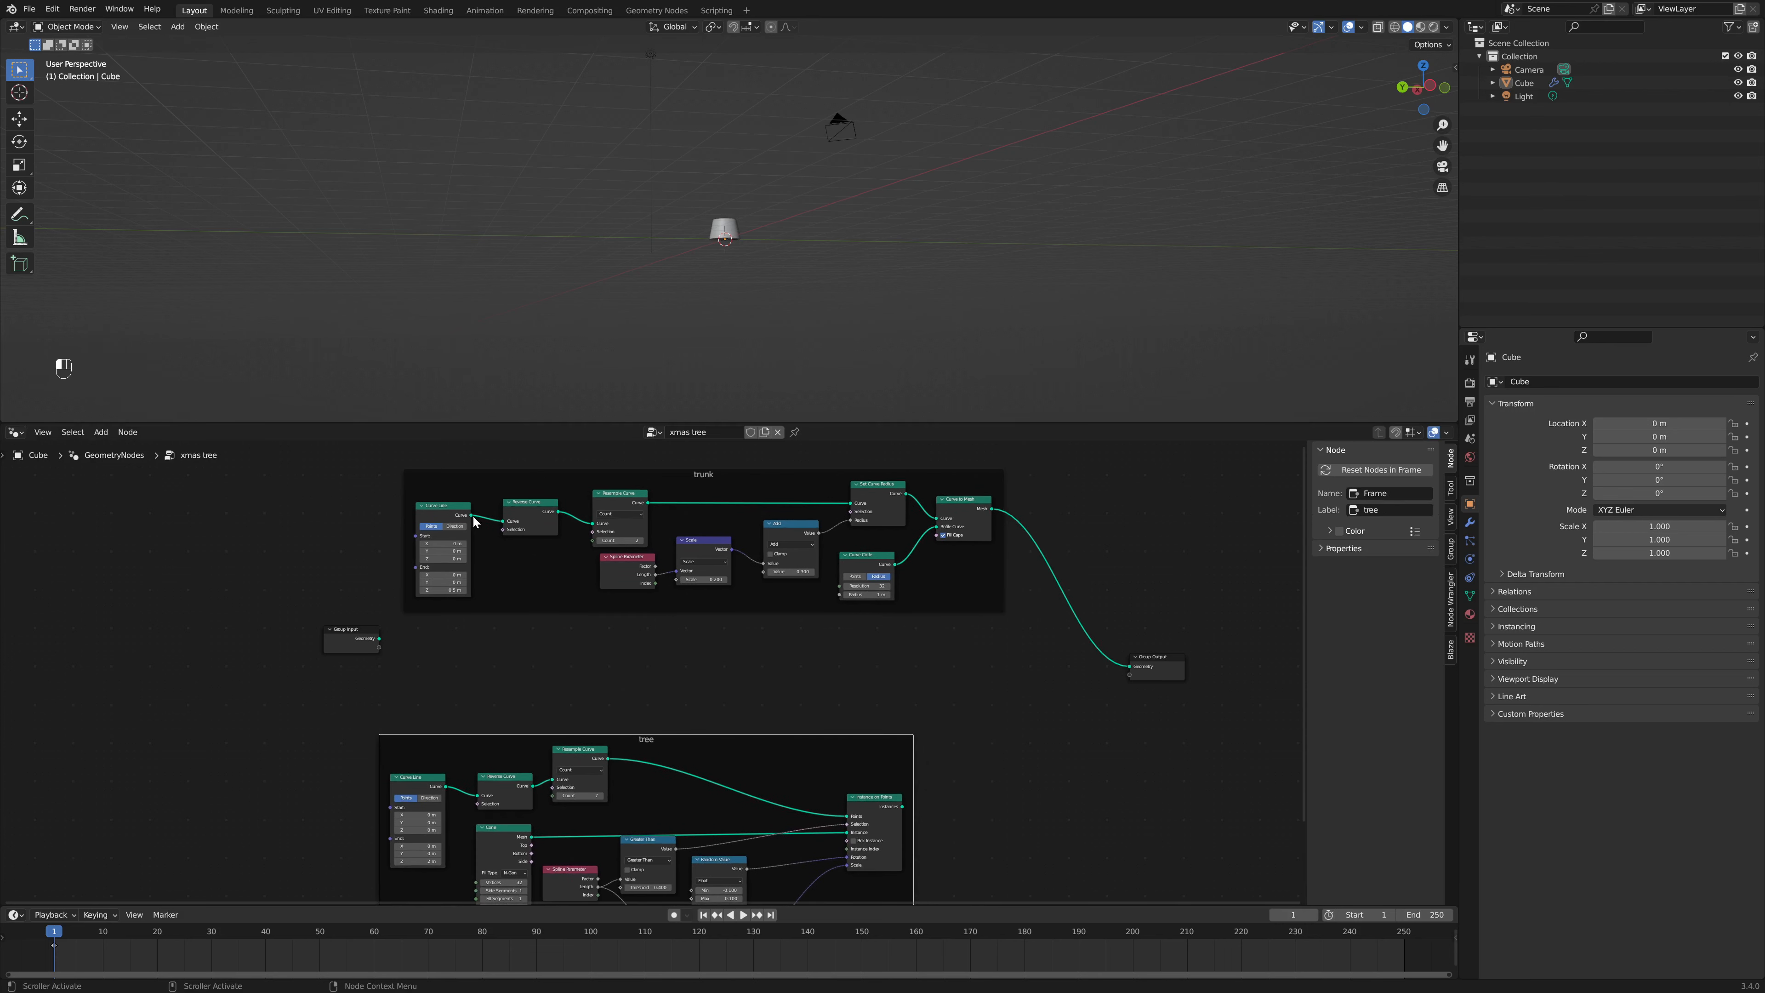
Step: Duplicate the trunk's Resample Curve between the frames, feed it from the trunk's Curve Line, and set its Count to 1
click(605, 496)
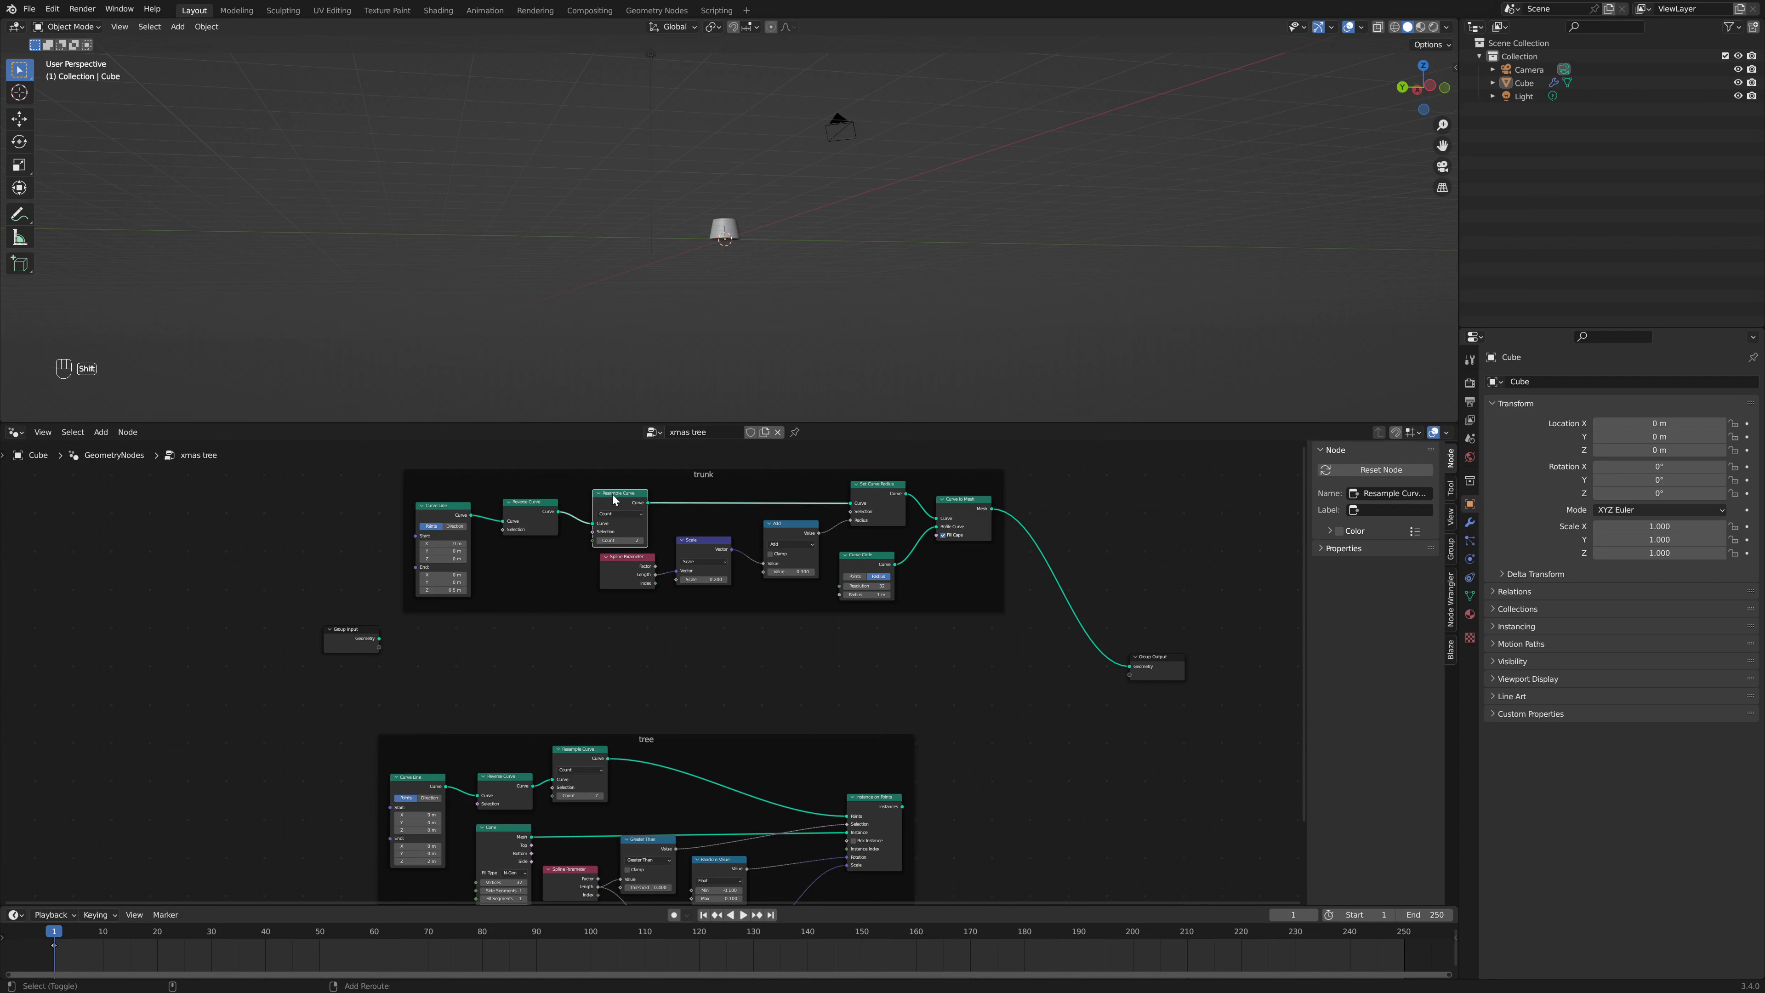
key(shift+d)
click(759, 640)
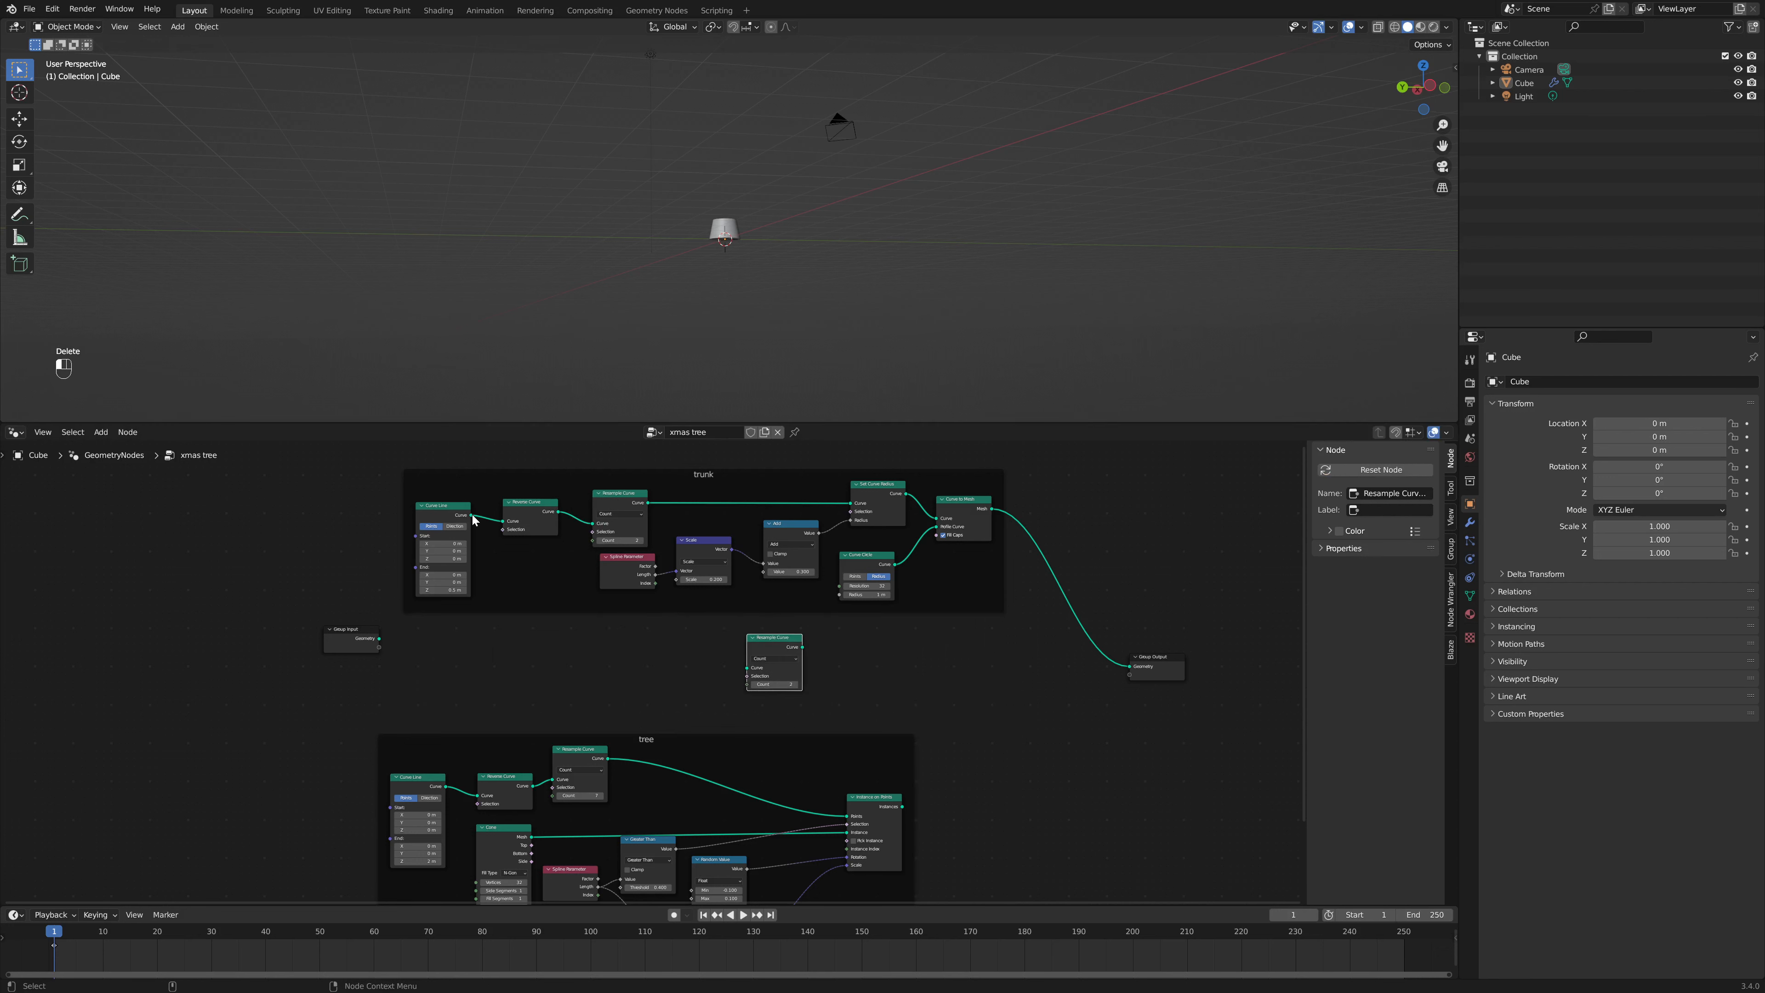
drag(472, 518, 747, 667)
click(780, 684)
key(Return)
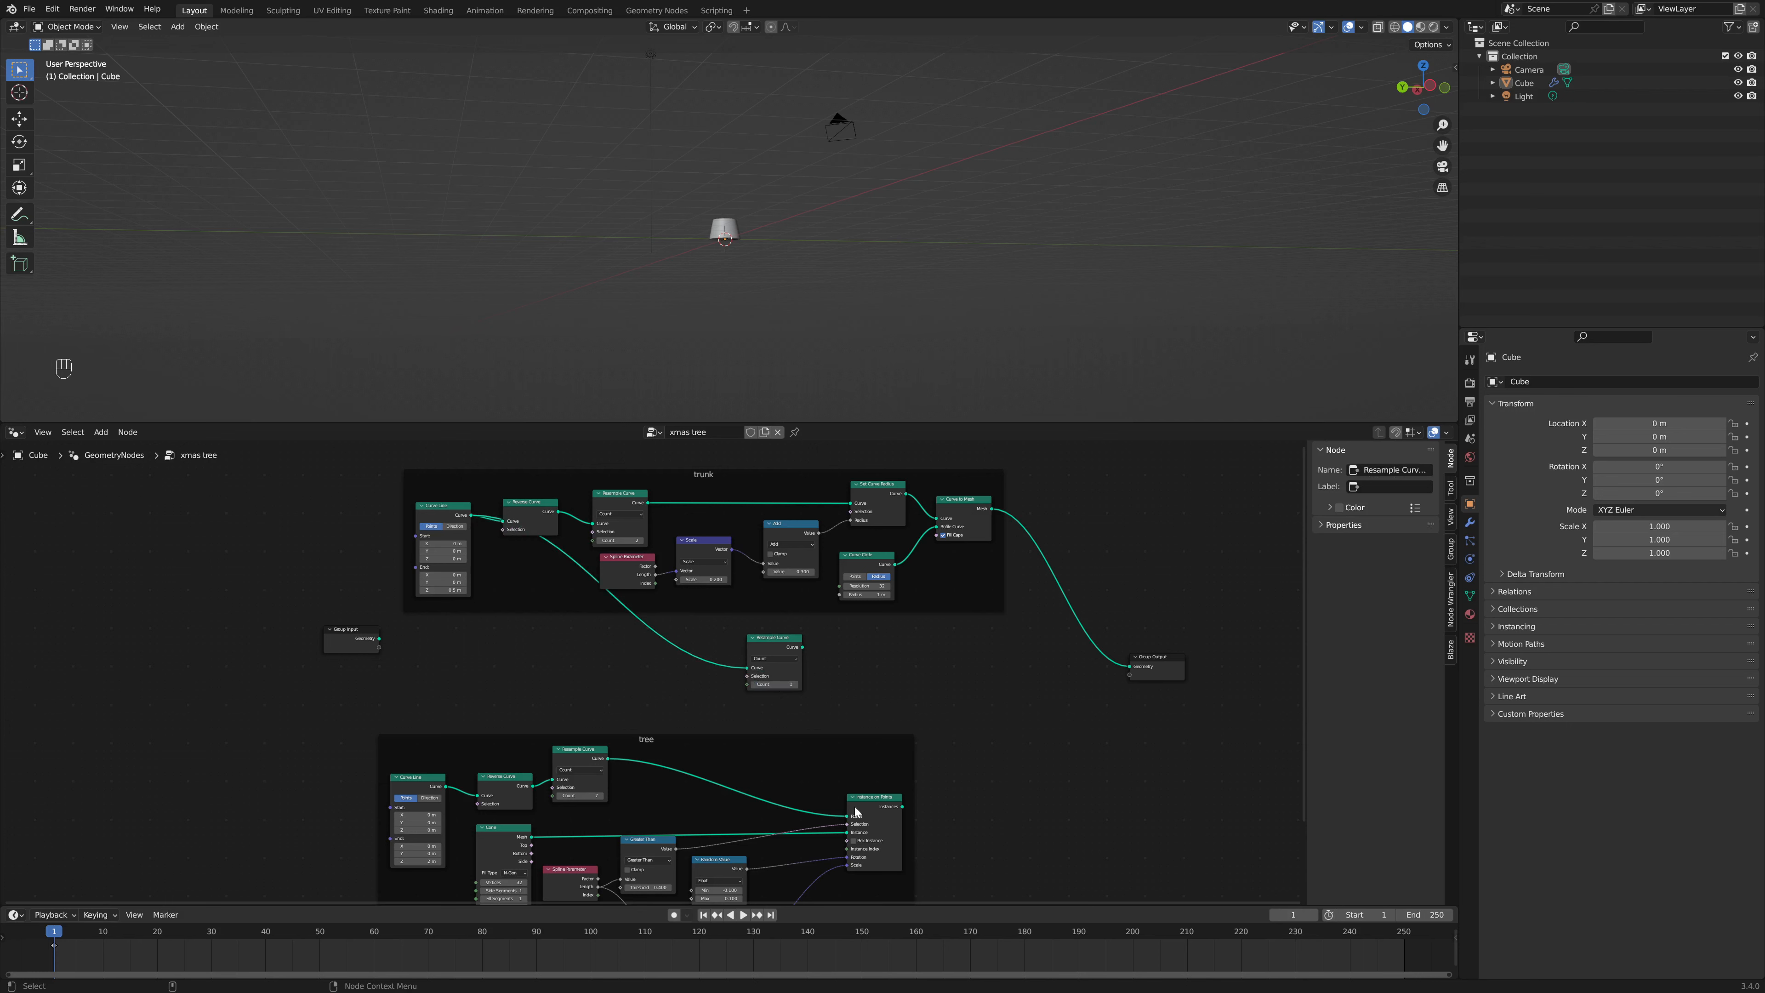
Step: Duplicate the tree's Instance on Points node, detach the copy from the frame, and place it beside the new Resample Curve
click(874, 799)
key(shift+d)
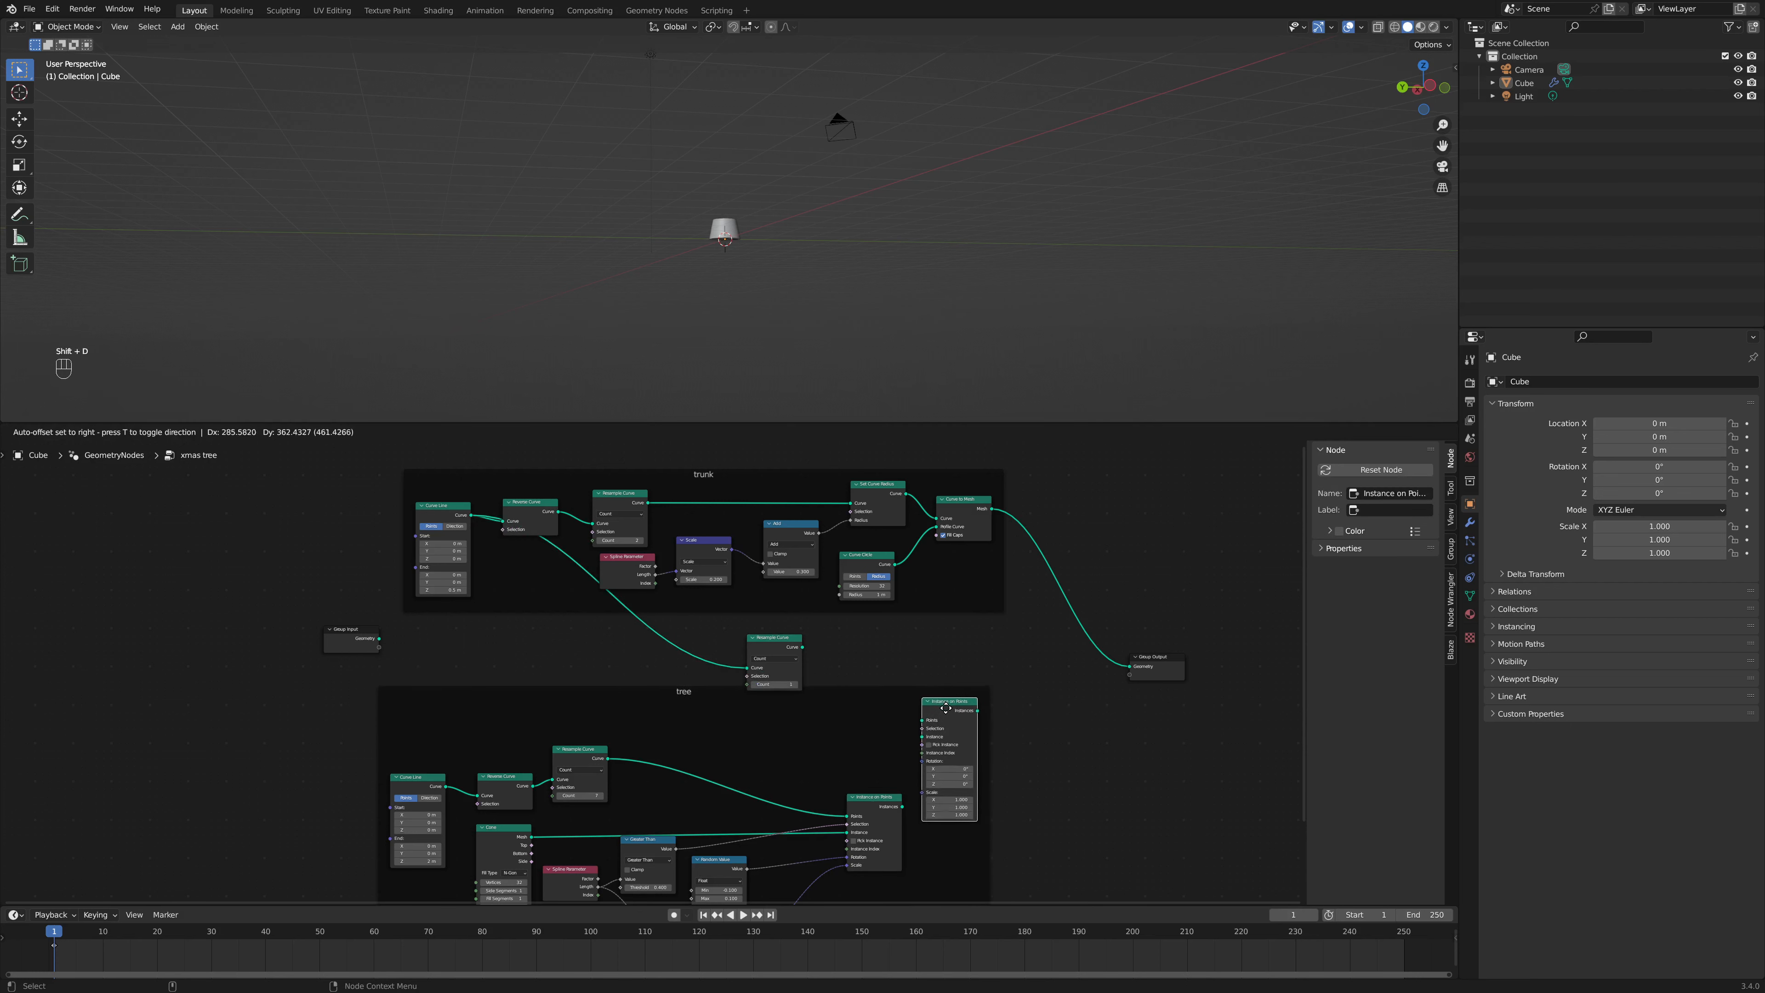
click(940, 728)
key(alt+p)
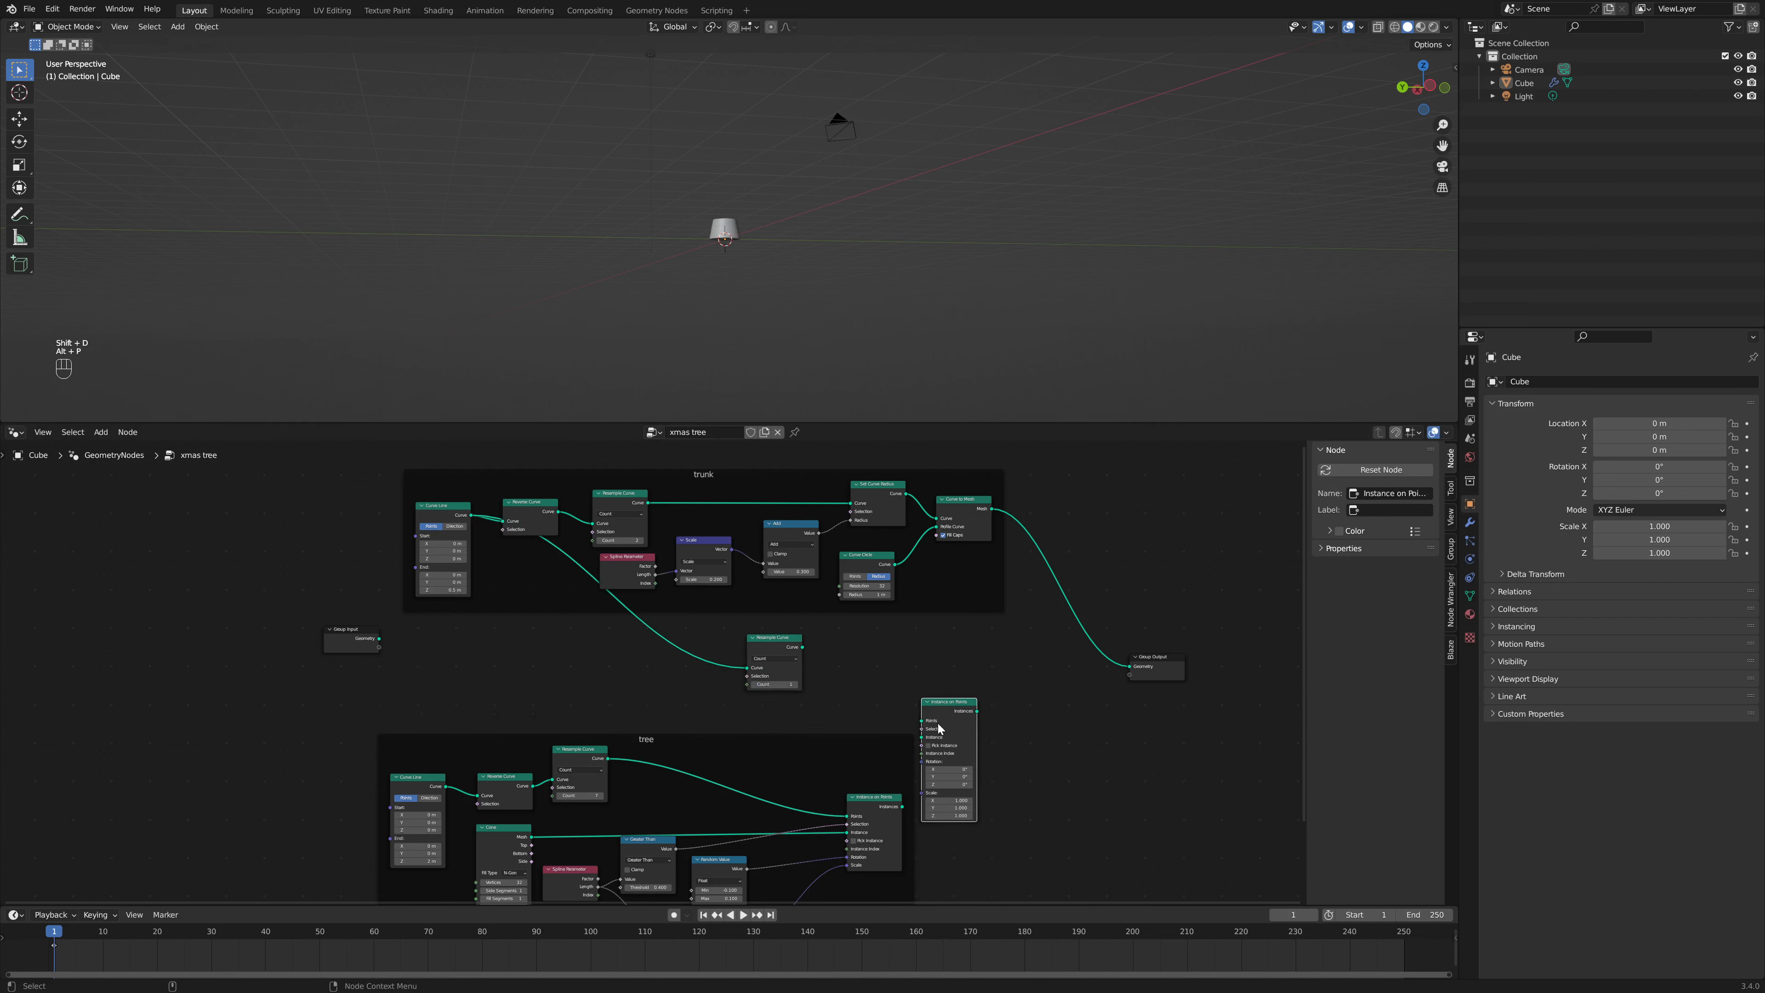
drag(977, 716, 981, 652)
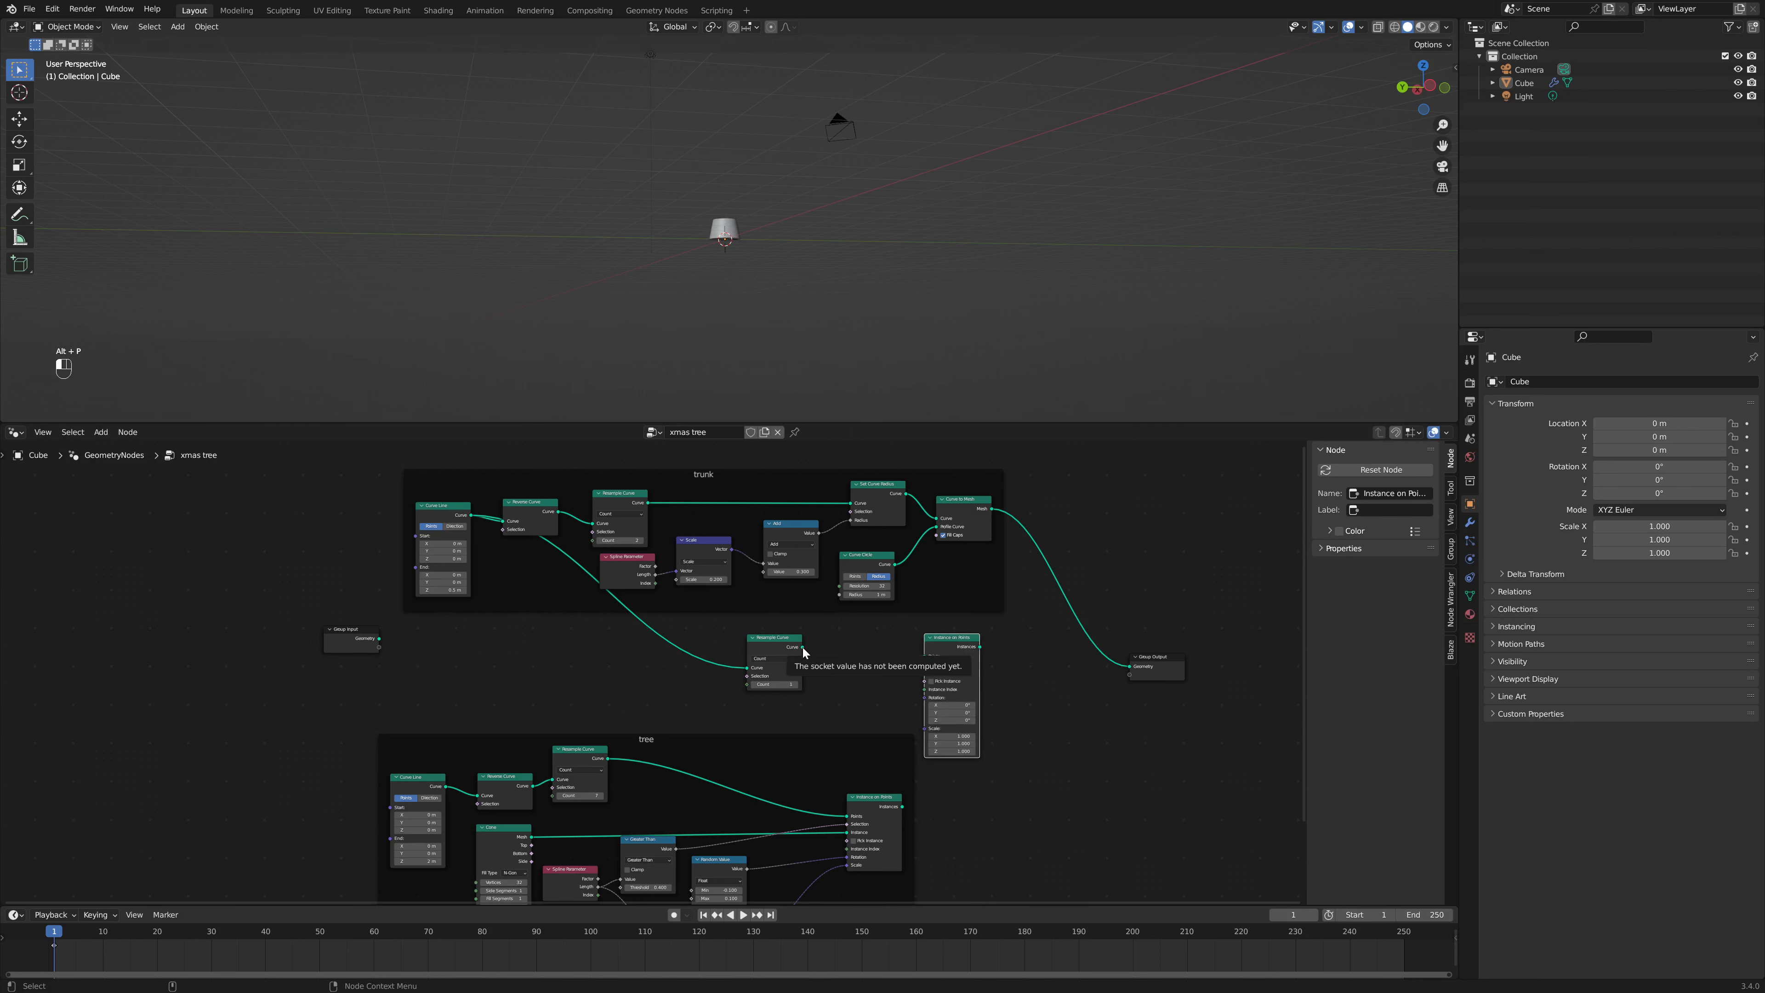
Step: Connect the new Resample Curve's output to the Points input of the duplicated Instance on Points
scroll(859, 661, up, 2)
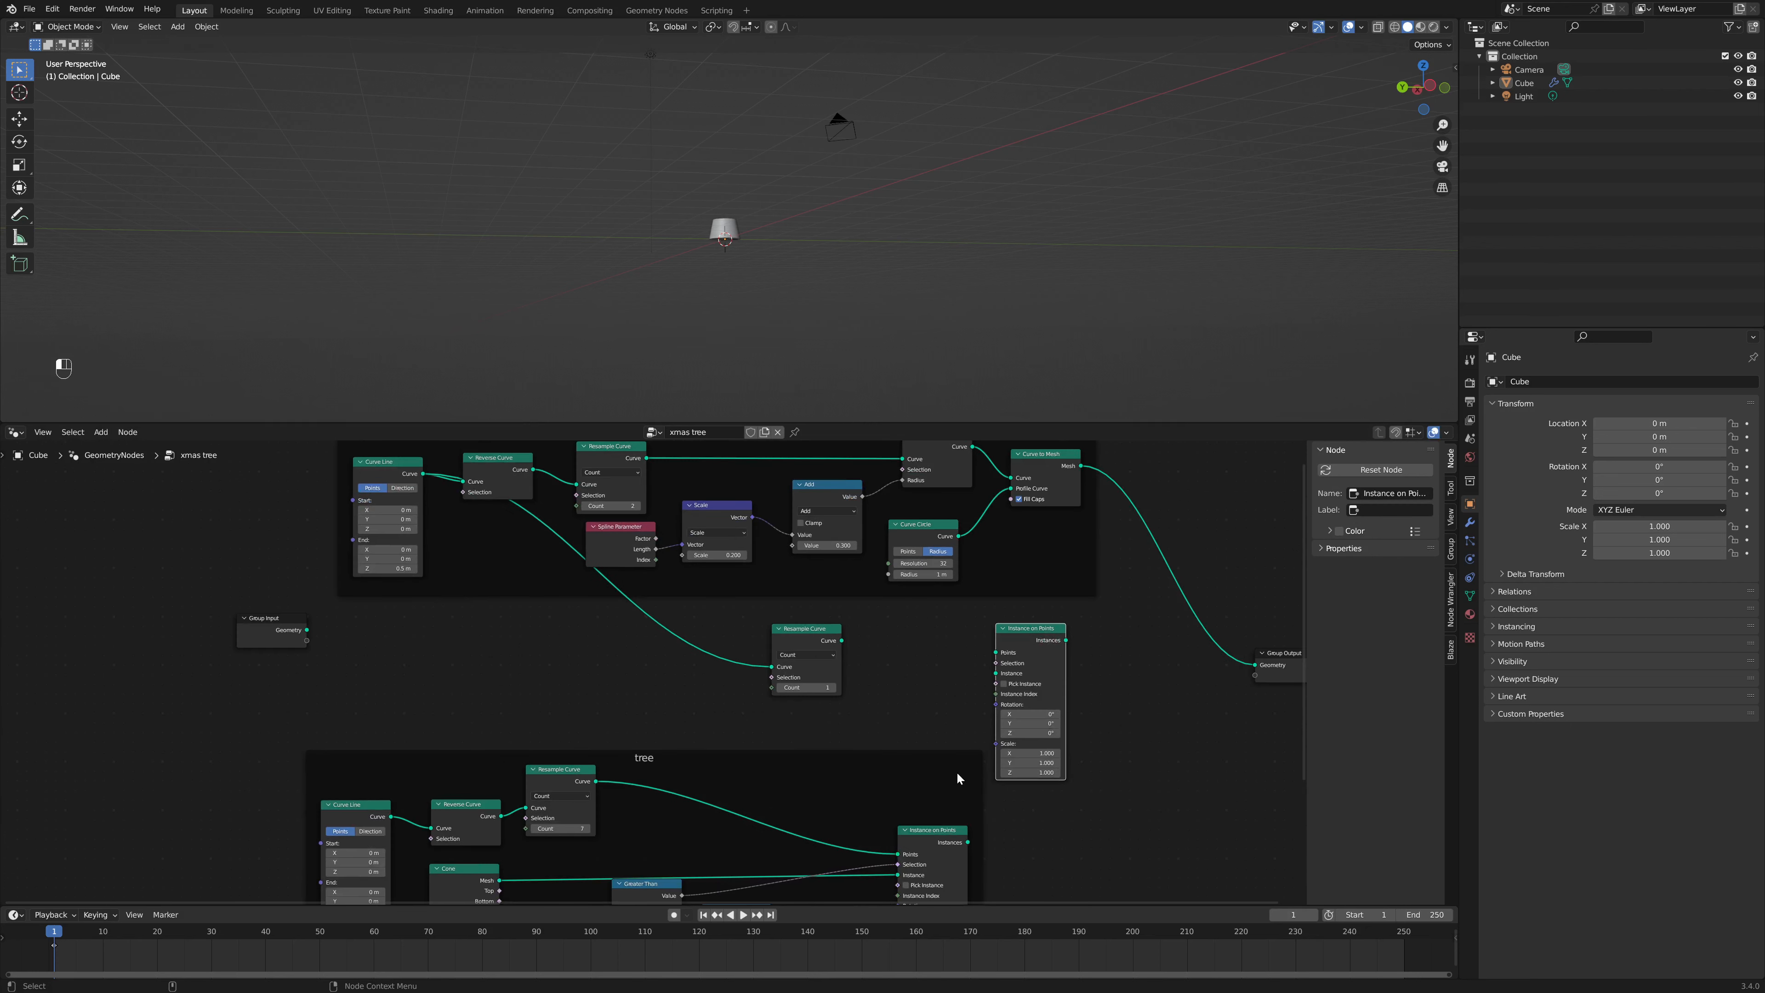
scroll(448, 594, up, 1)
scroll(365, 496, up, 3)
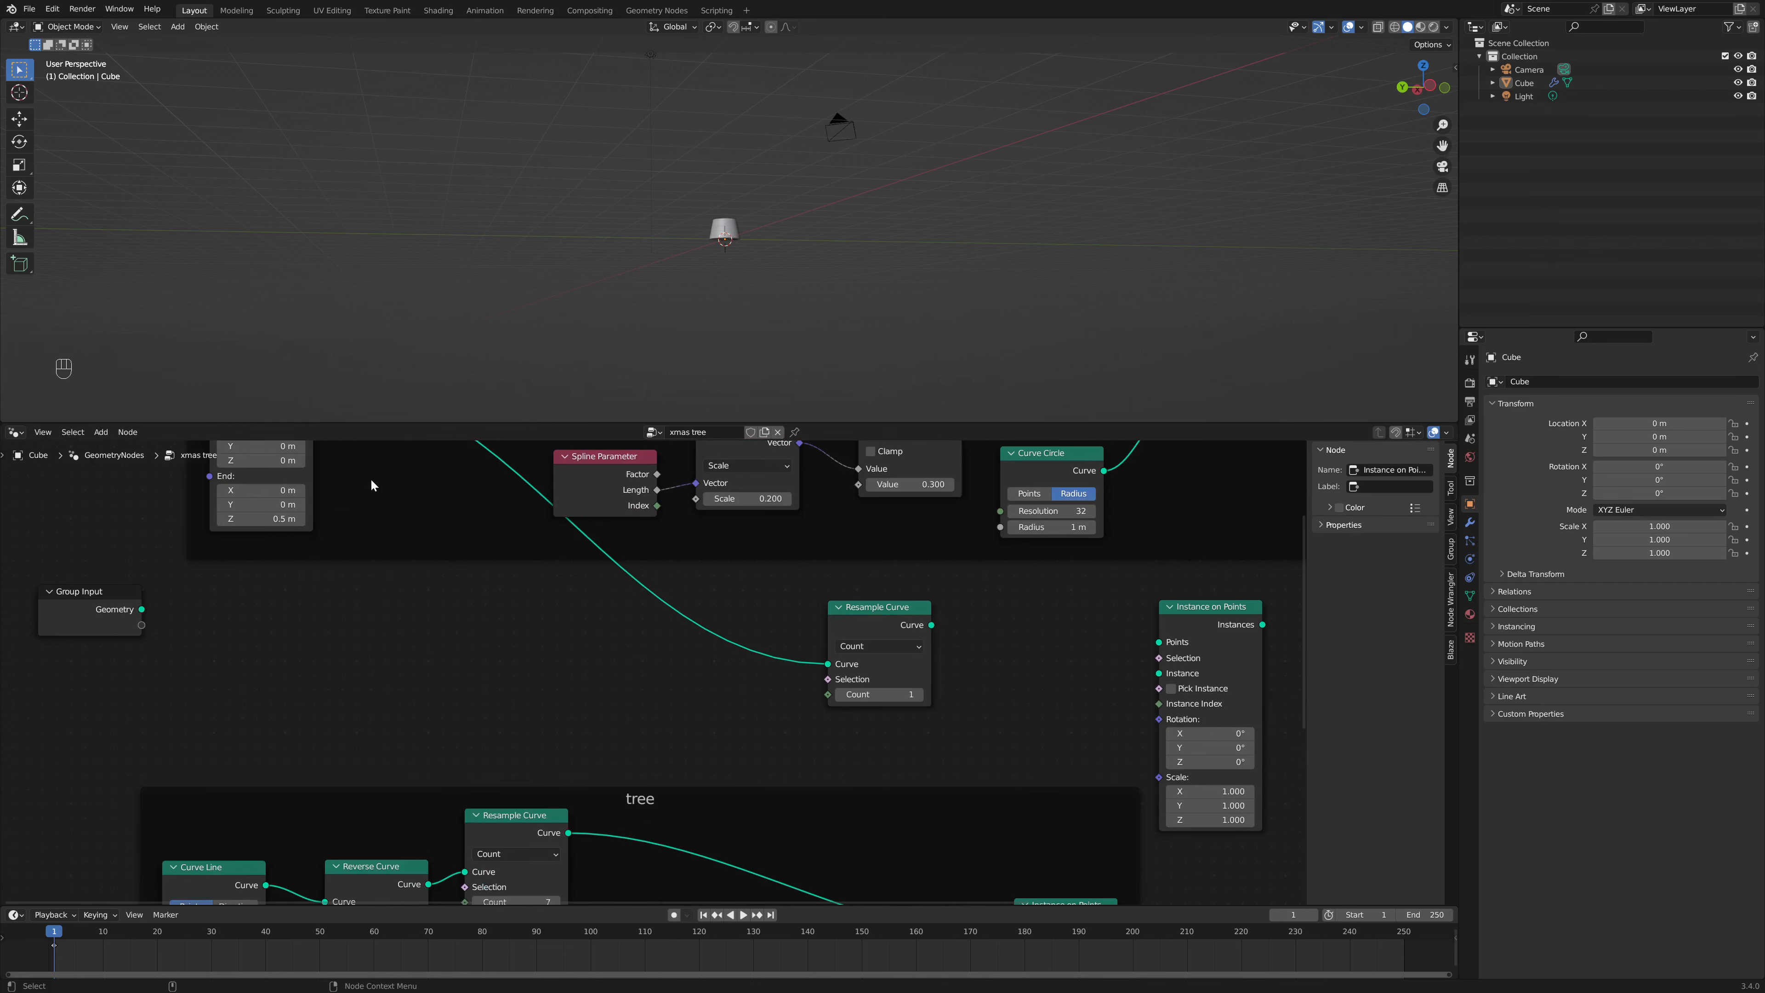
drag(928, 625, 1171, 646)
click(1036, 792)
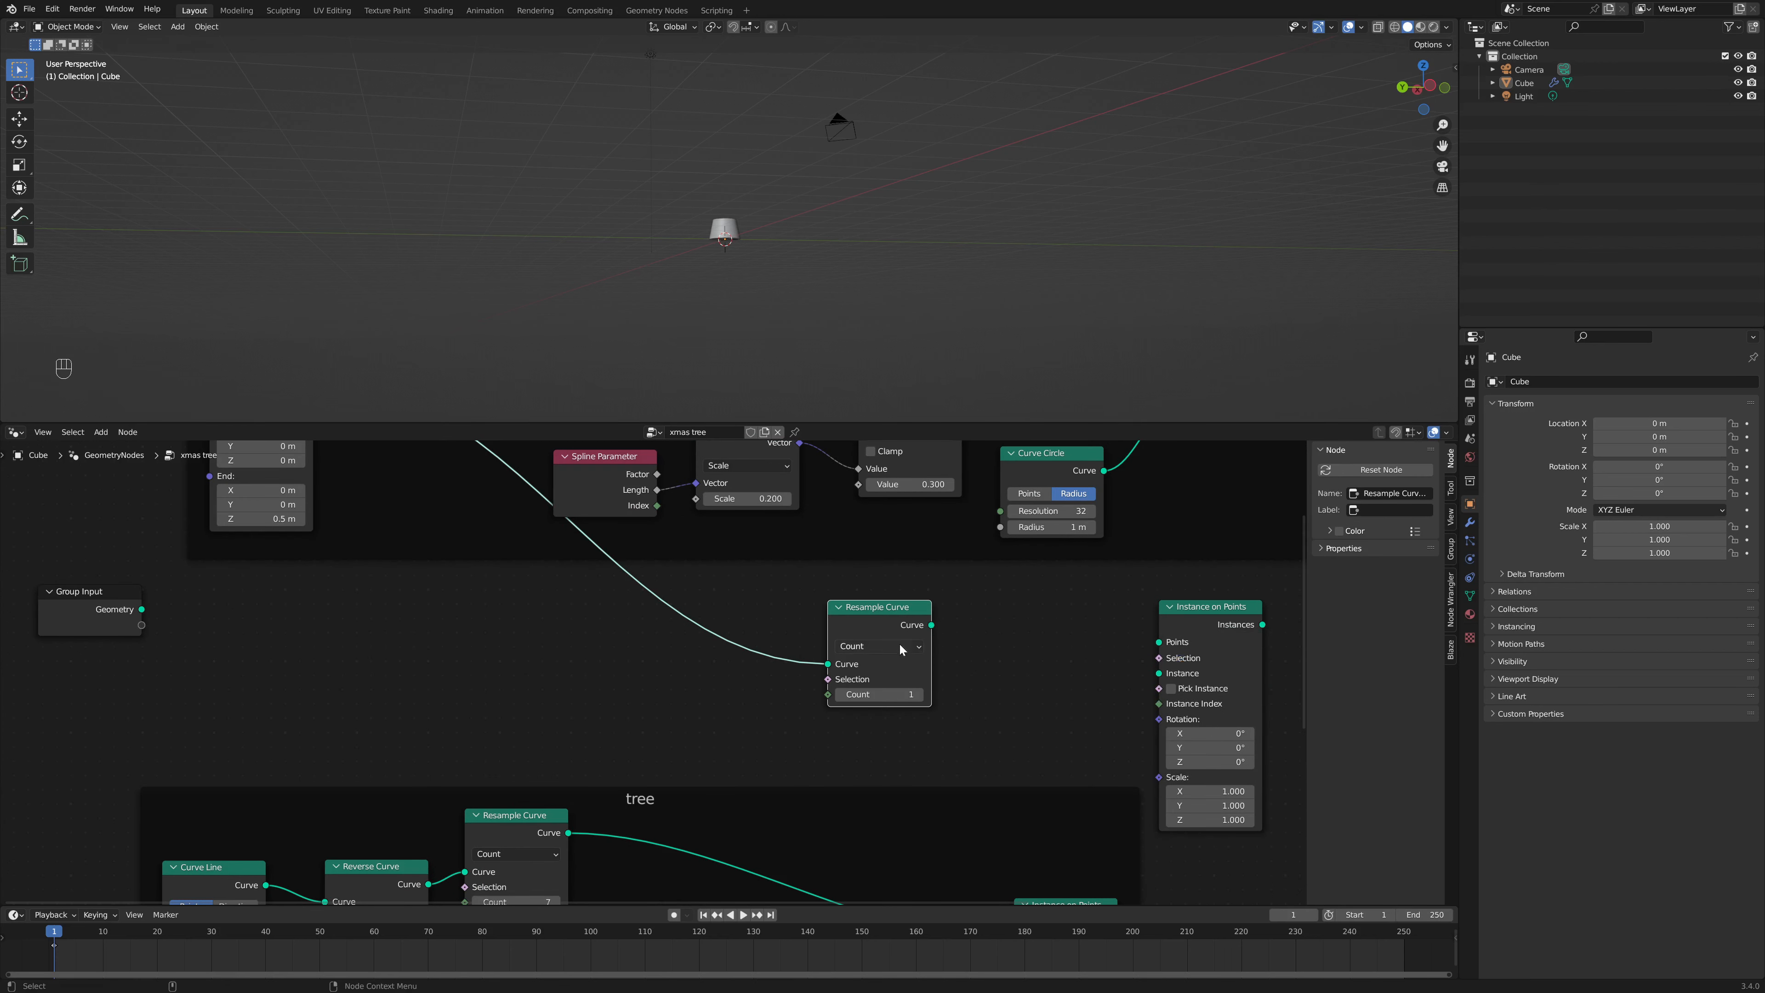
drag(934, 630, 1159, 642)
Step: Shift the tree frame clear of the duplicated Instance on Points and connect the tree's Instances output to its Instance input
drag(985, 795, 847, 744)
drag(956, 862, 1172, 681)
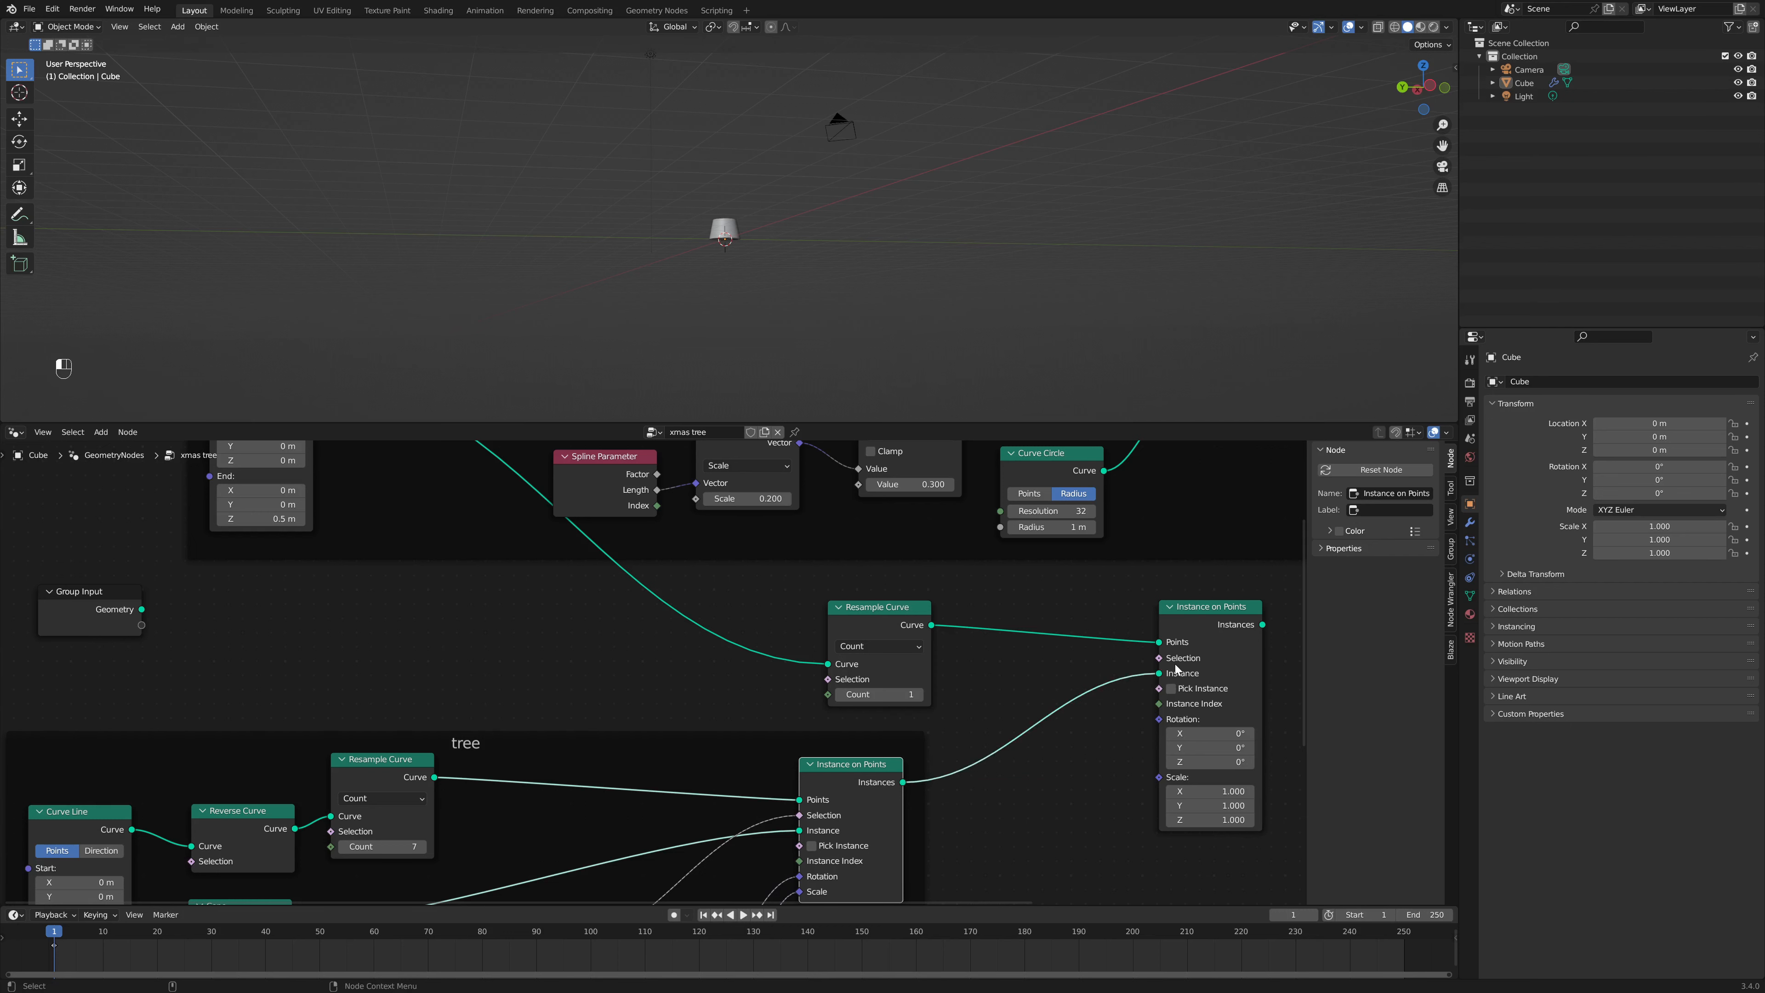
middle_drag(1176, 668, 515, 721)
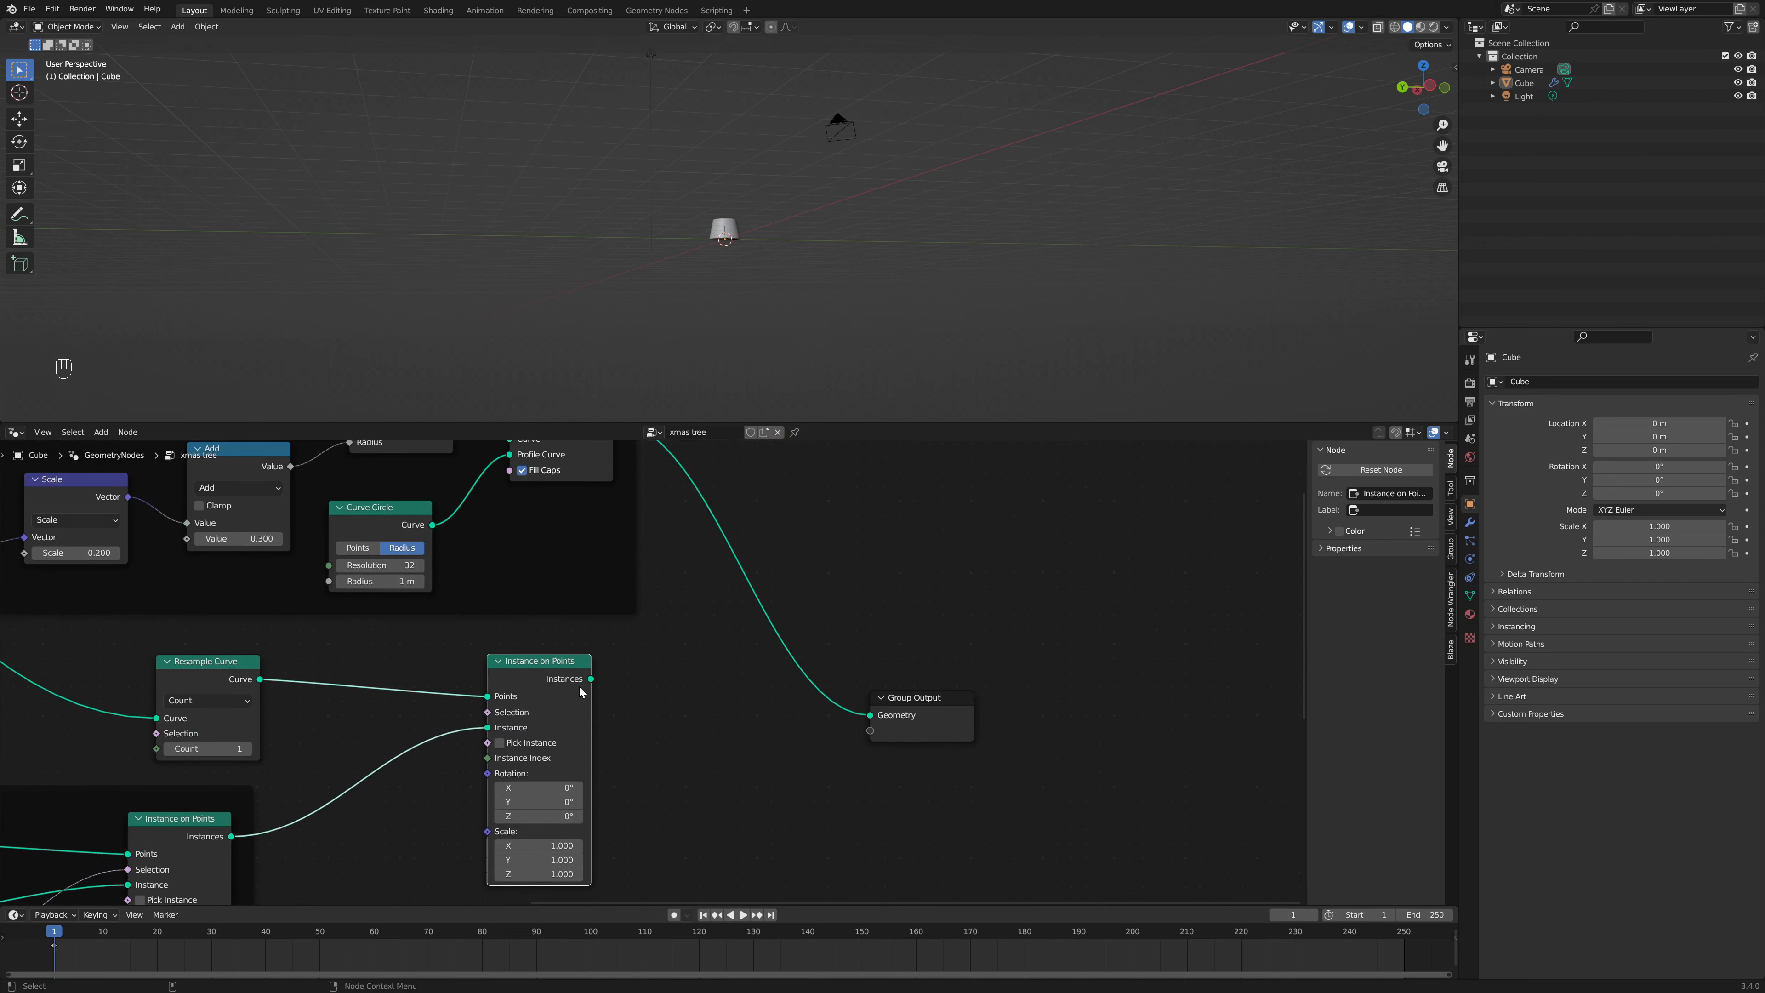
Step: Connect the duplicated Instance on Points node's Instances output to the Group Output
shift+middle_drag(820, 175, 956, 161)
scroll(973, 201, up, 5)
scroll(735, 209, up, 5)
shift+middle_drag(990, 231, 754, 222)
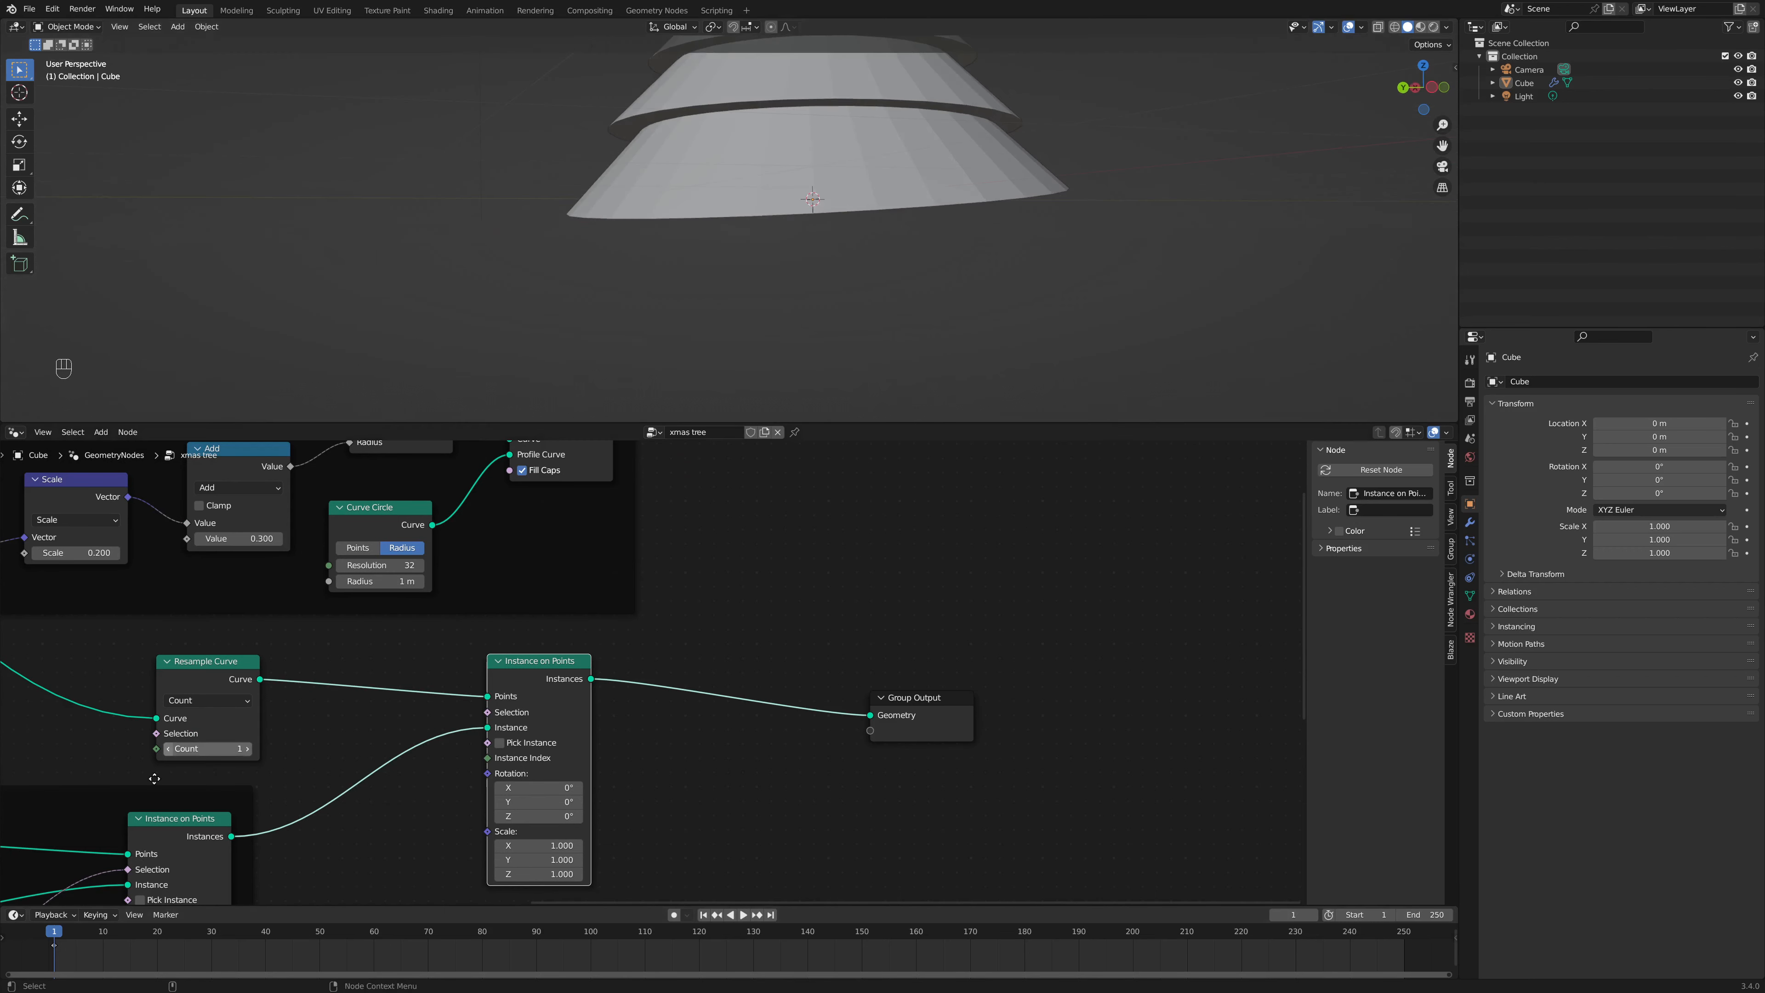
scroll(333, 697, down, 1)
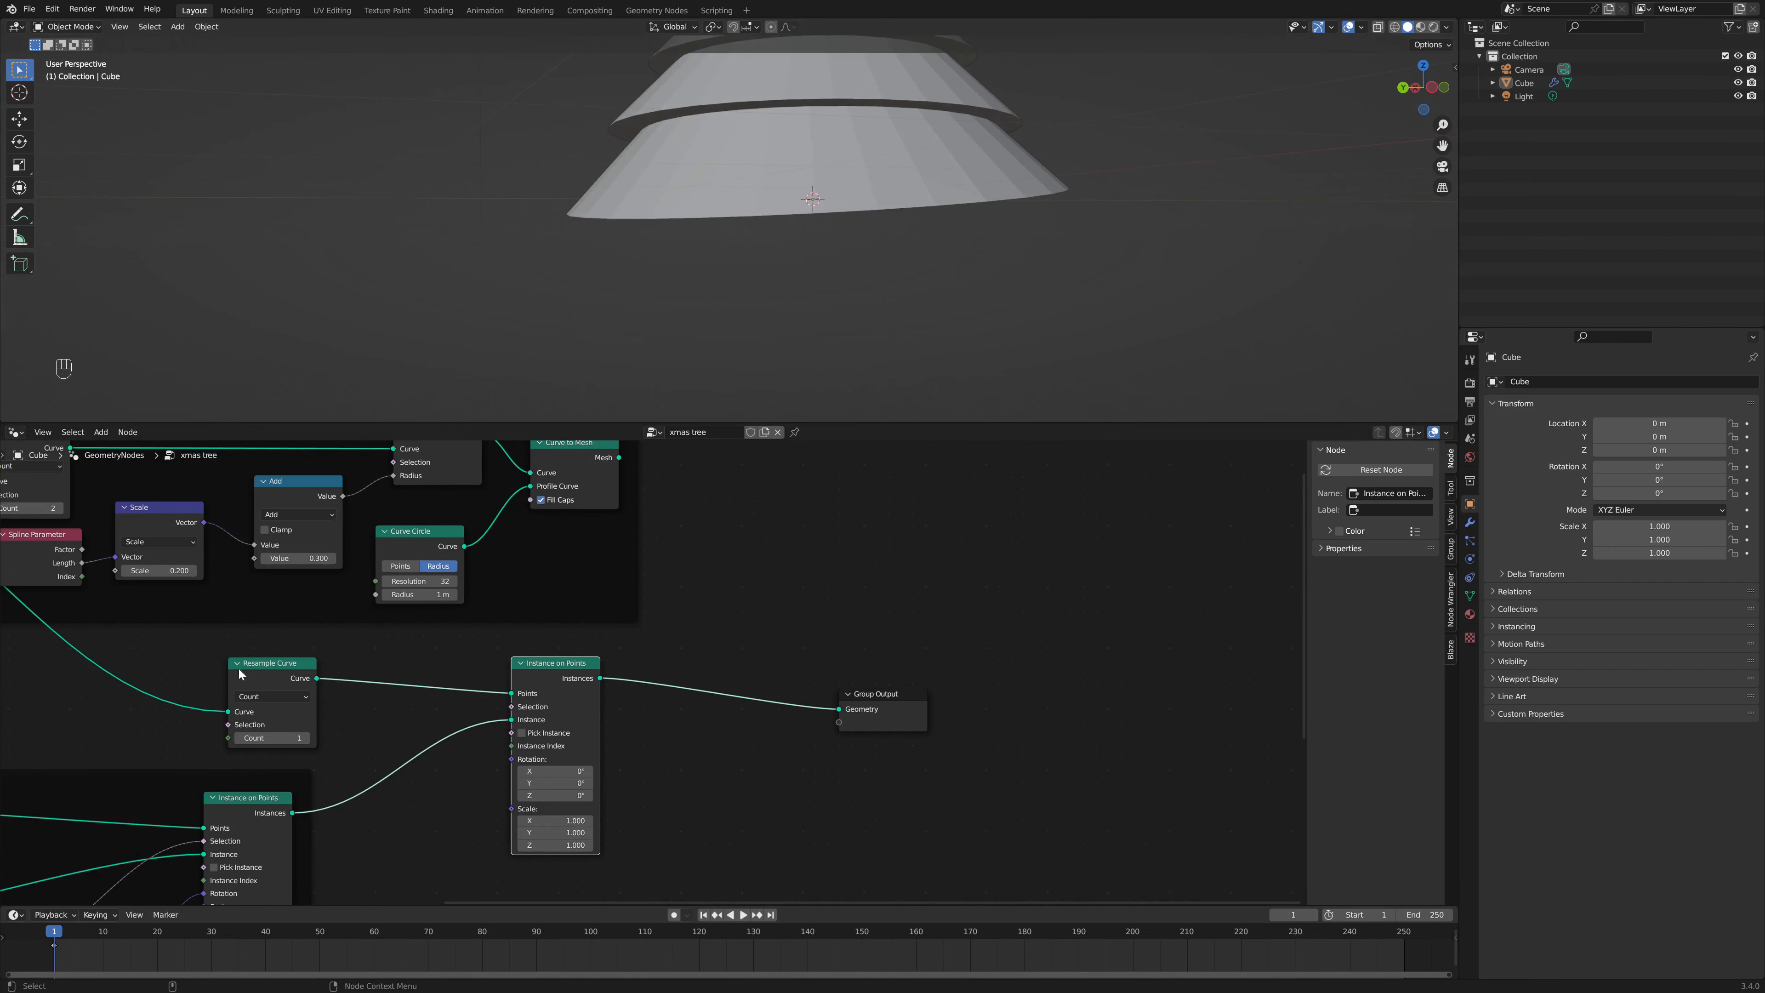
Step: Feed the Resample Curve between the frames from the trunk's Reverse Curve output, keeping its Count at 1
scroll(273, 732, down, 1)
middle_drag(200, 659, 586, 698)
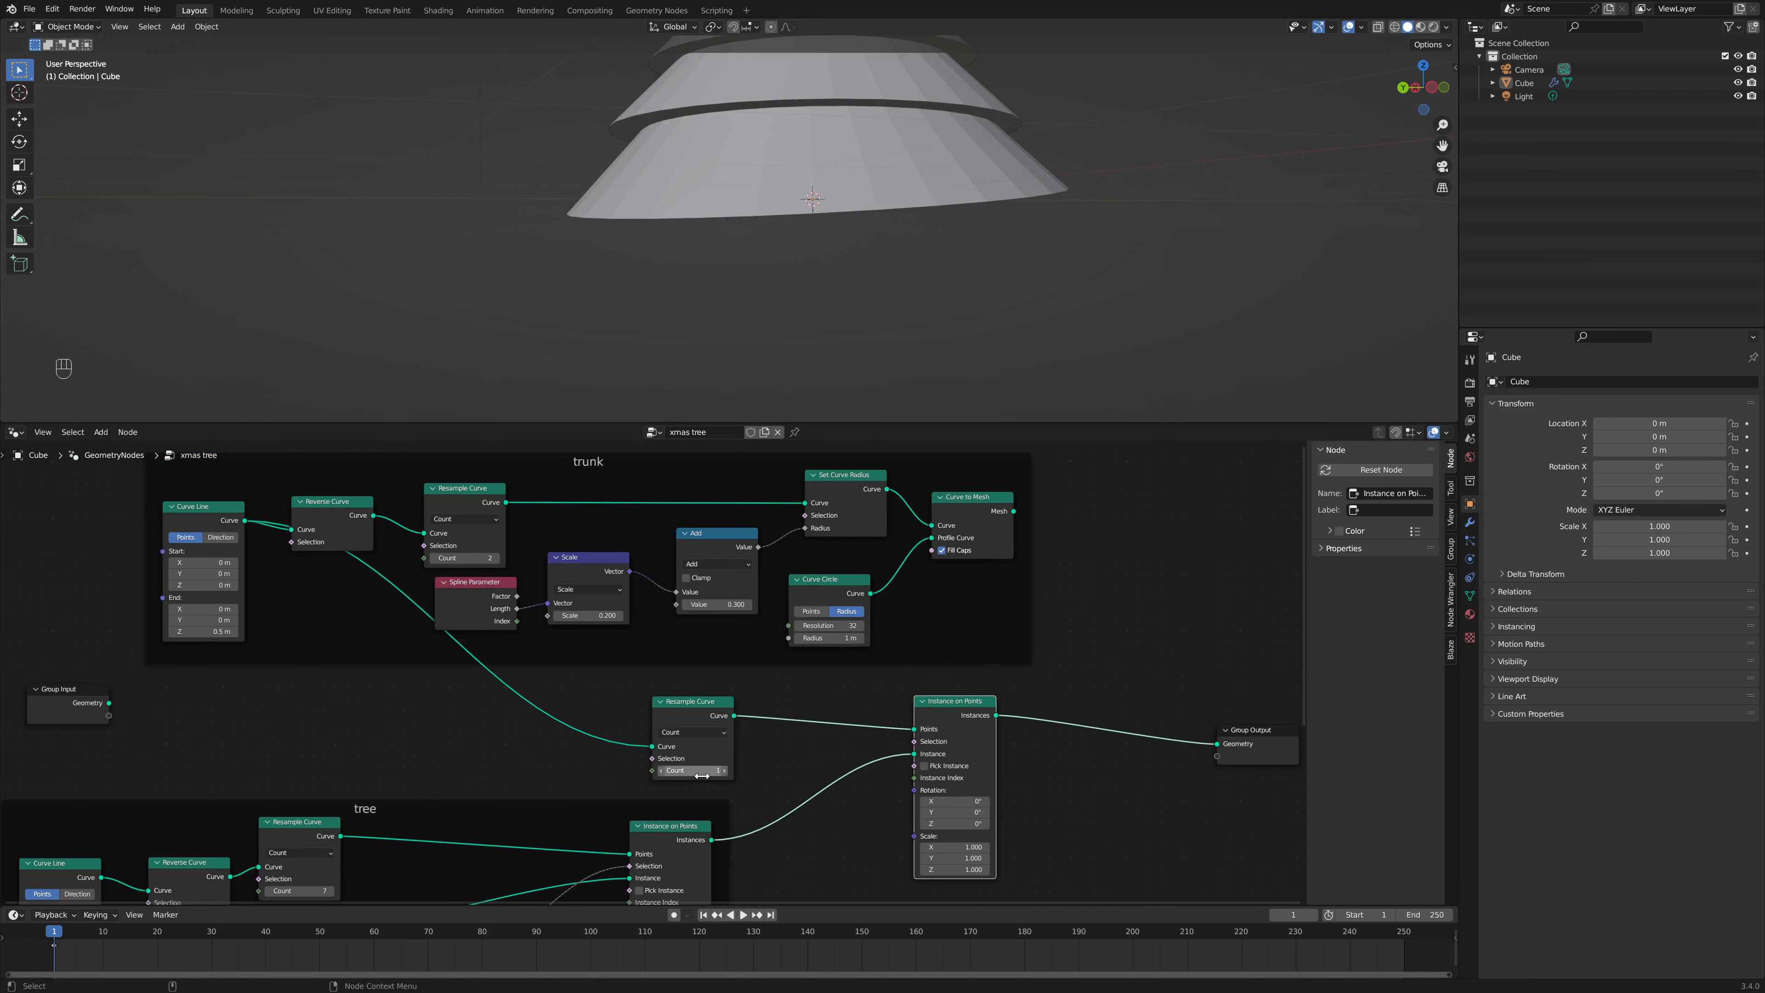
click(724, 771)
click(663, 771)
drag(374, 516, 652, 746)
mouse_move(867, 240)
middle_down()
mouse_move(792, 262)
mouse_move(839, 228)
middle_up()
scroll(756, 278, up, 3)
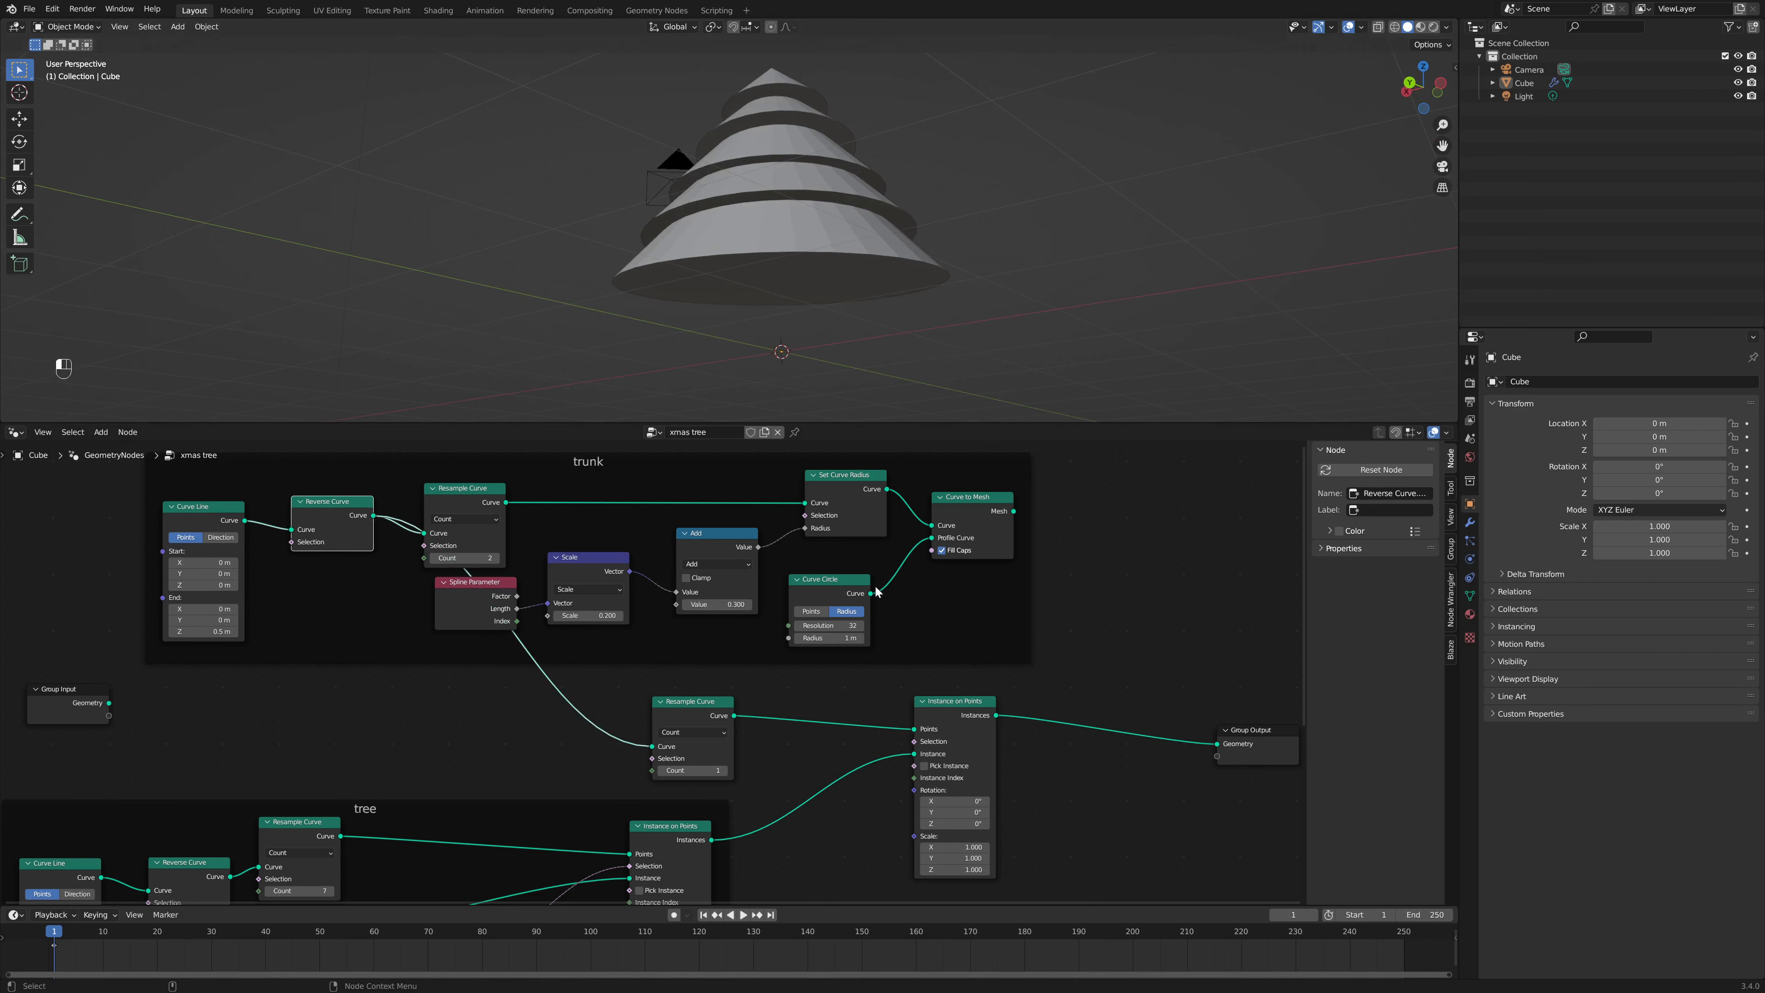
Step: Preview the trunk and the tree separately, and combine them with a Join Geometry node before the Group Output
alt+shift+click(995, 513)
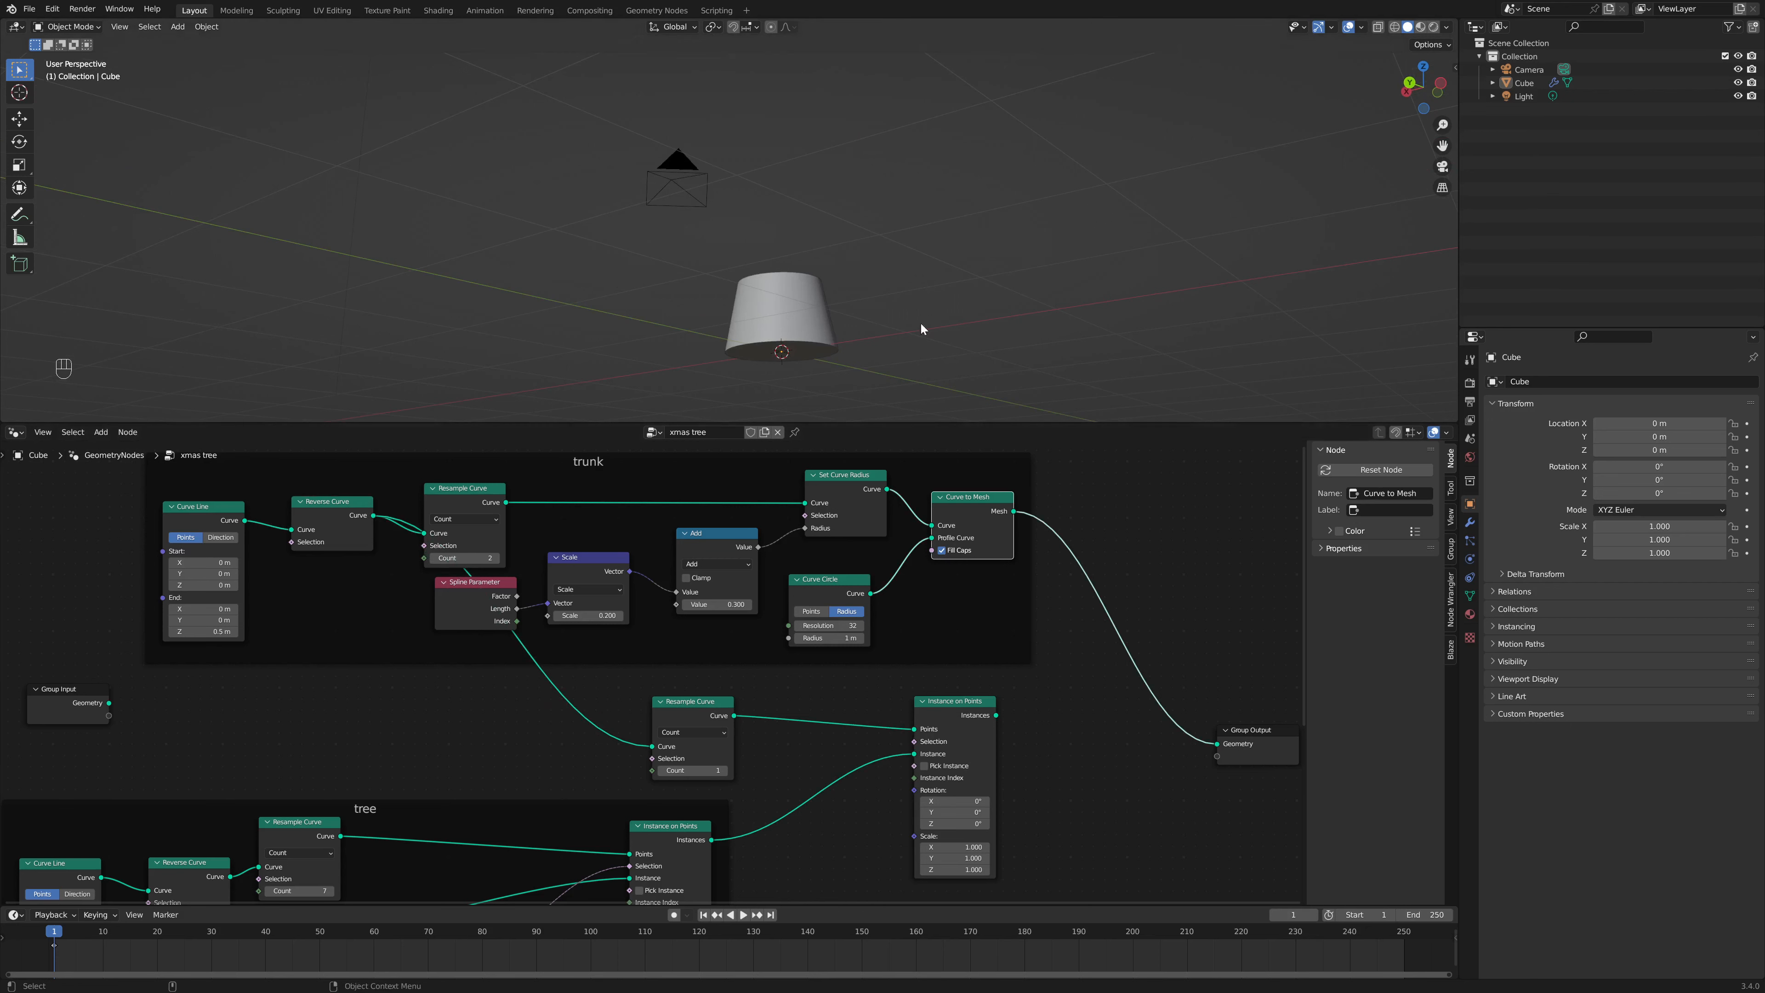
alt+shift+click(972, 727)
middle_drag(1148, 616, 974, 578)
drag(1084, 706, 1195, 623)
key(shift+a)
text(joi)
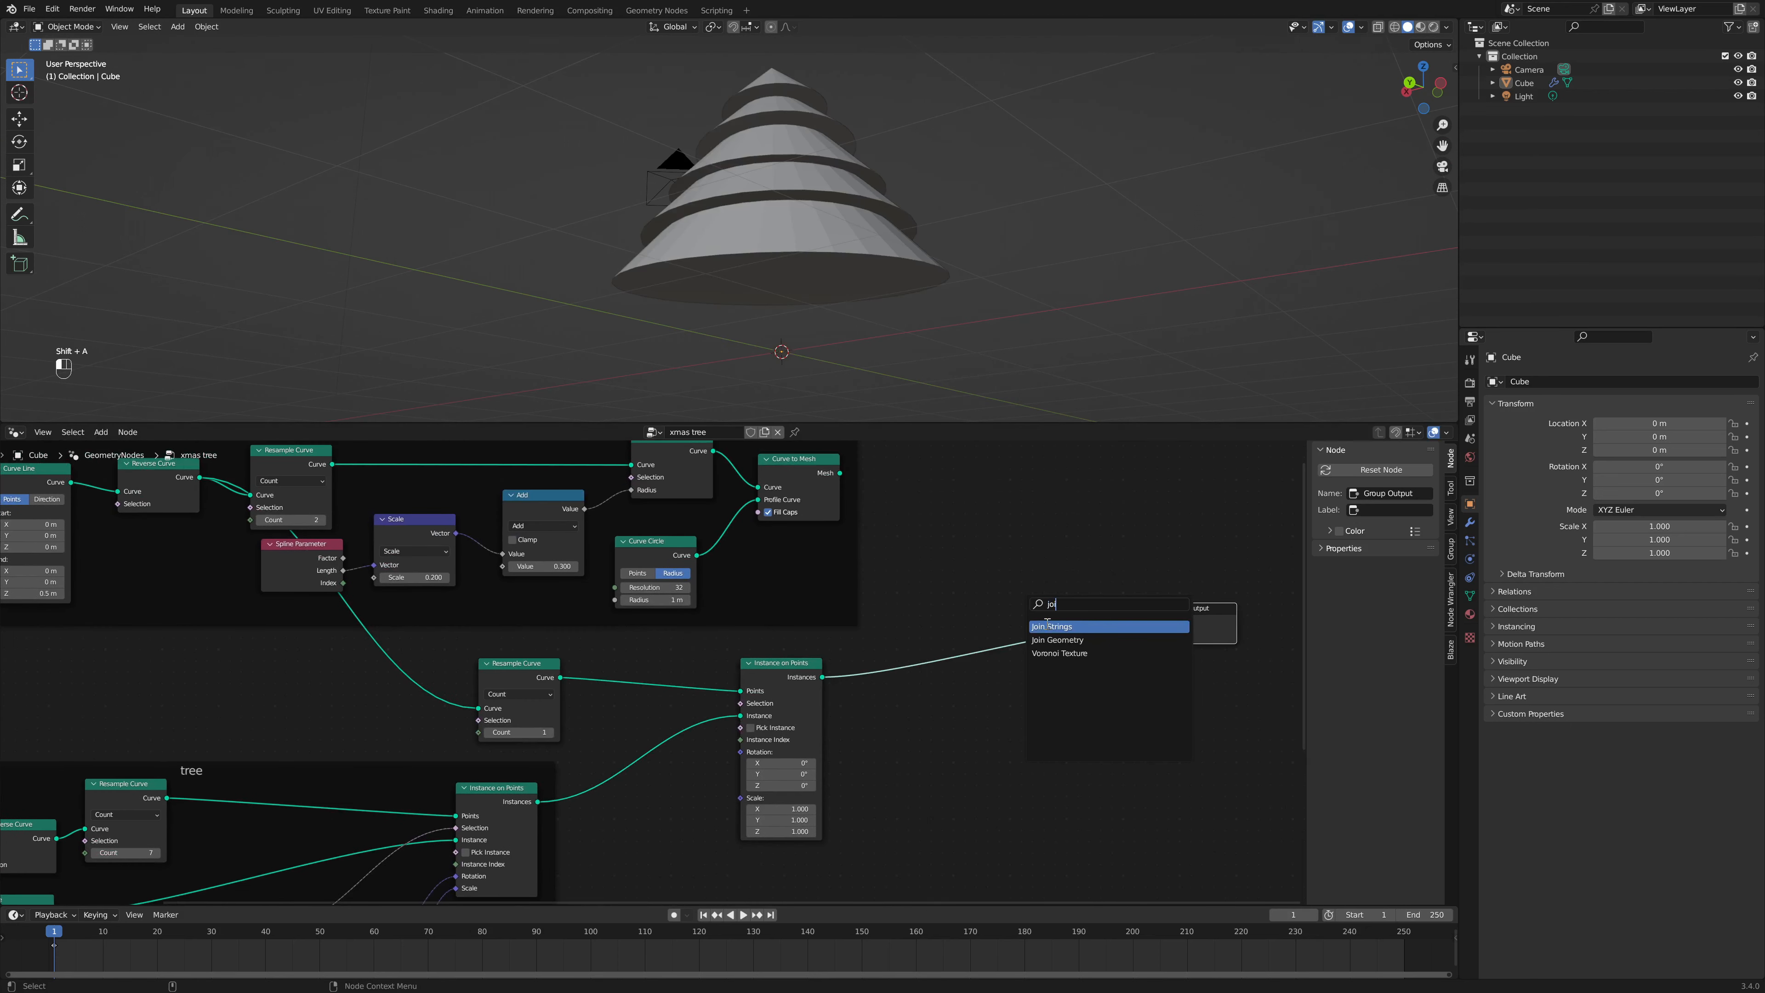
click(1064, 638)
drag(840, 473, 1025, 628)
middle_drag(931, 348, 1273, 262)
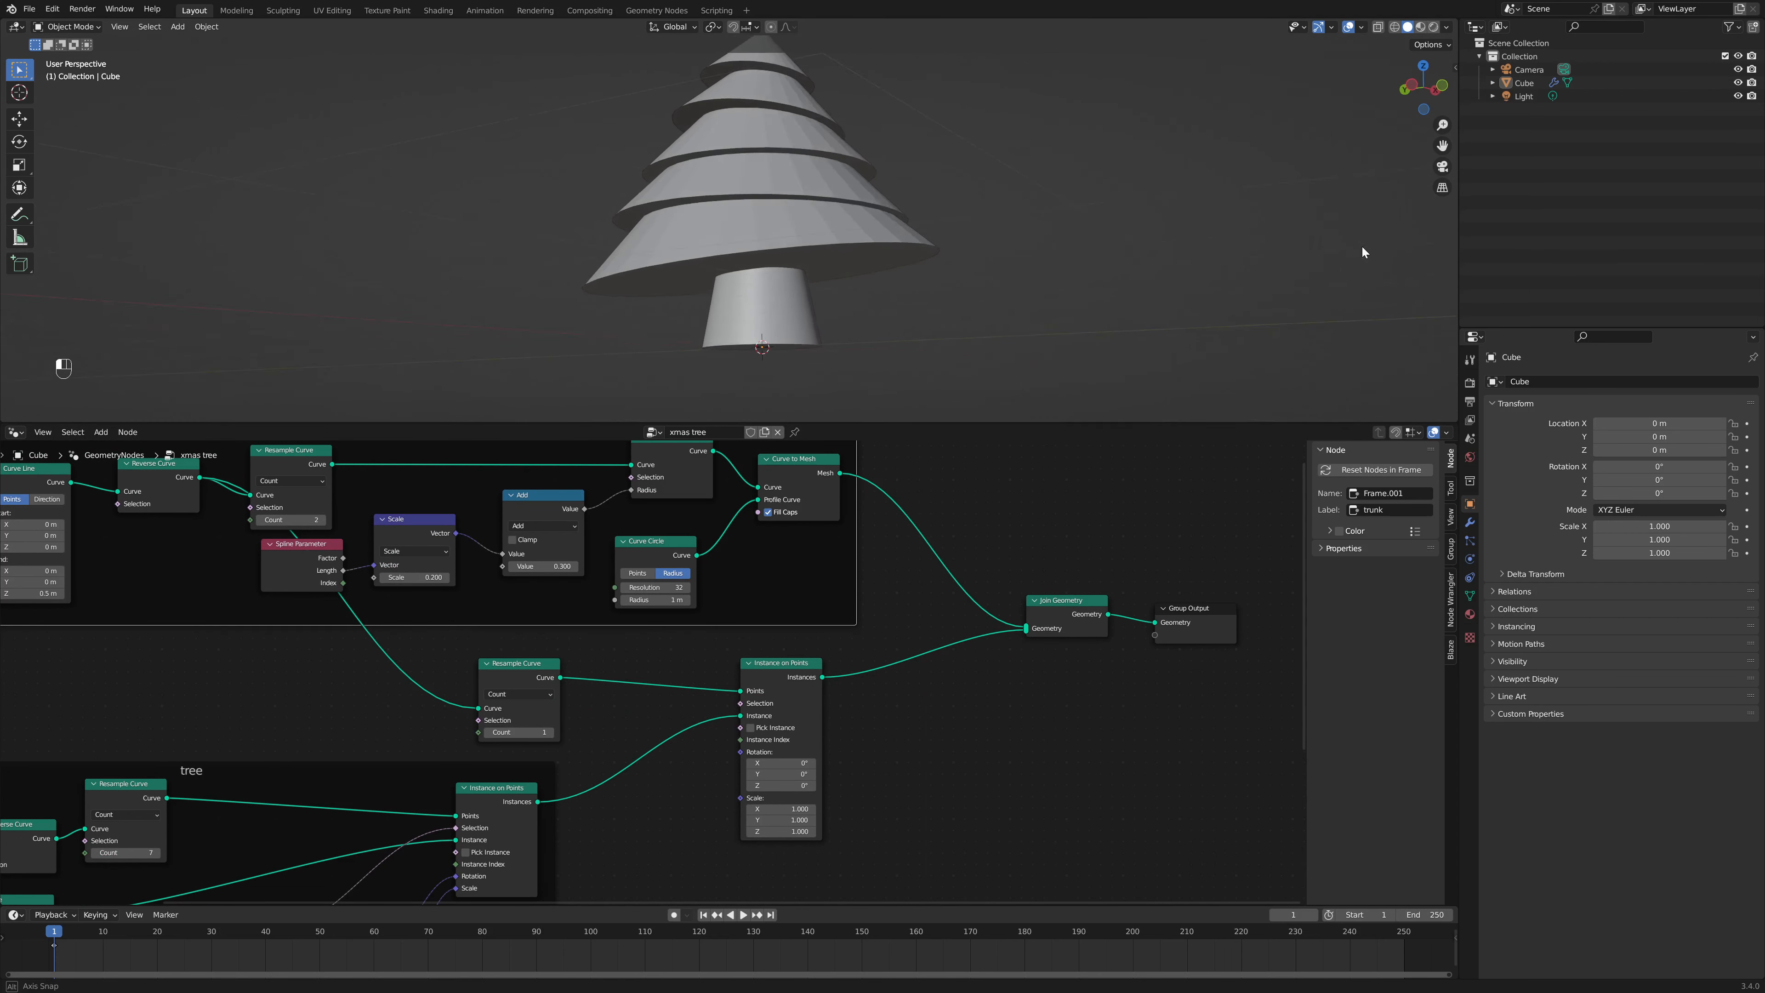
Step: Insert a Transform node with a Z scale of 1.400 between the trunk's Curve to Mesh and Join Geometry
scroll(933, 291, up, 5)
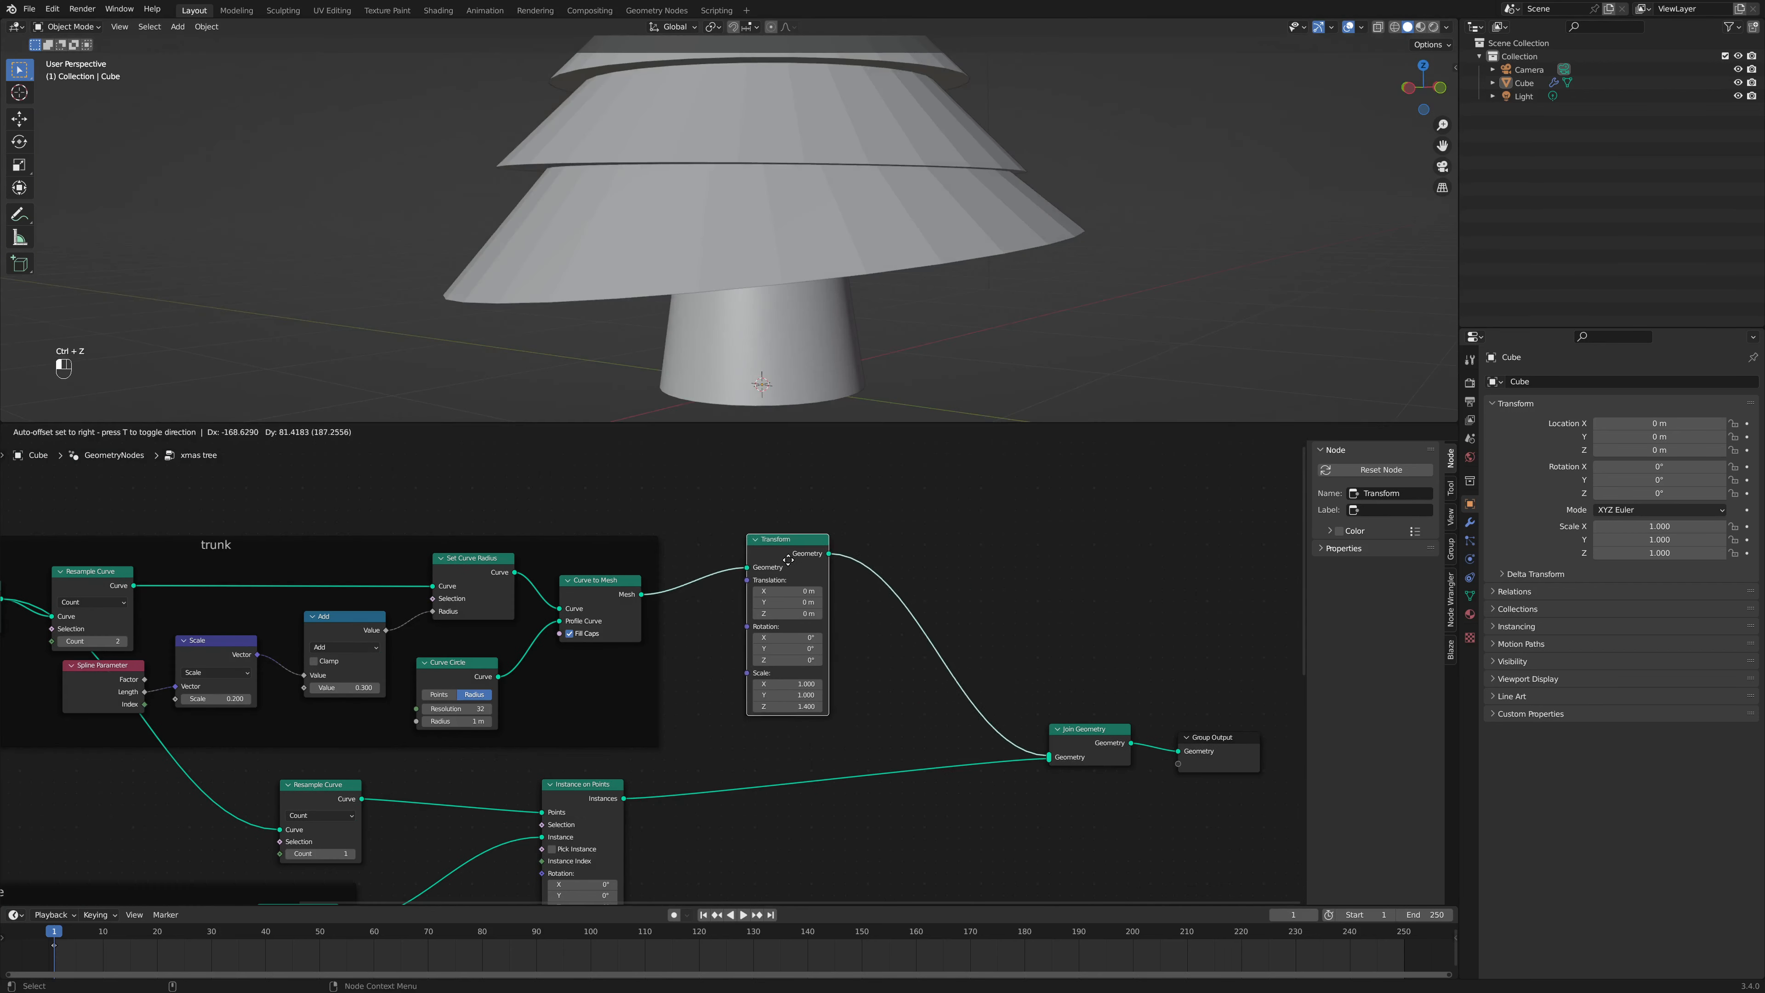
drag(788, 559, 784, 564)
scroll(797, 239, down, 4)
middle_drag(797, 238, 948, 234)
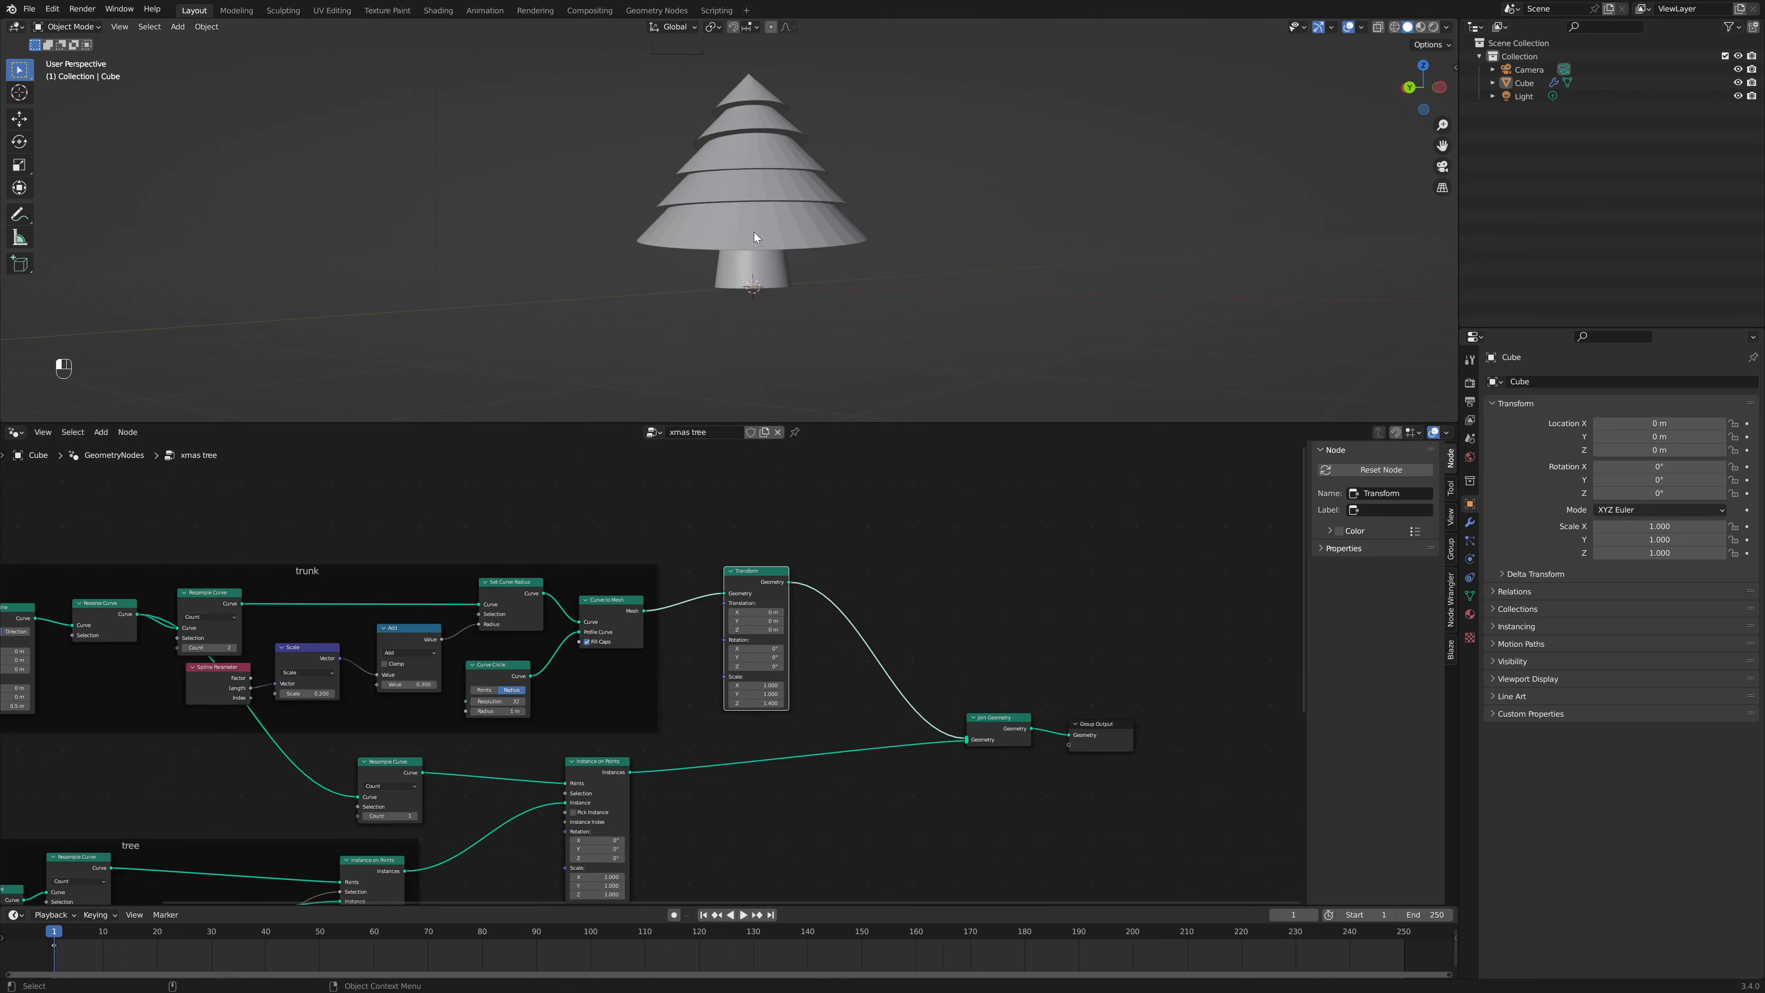
middle_drag(754, 232, 811, 202)
middle_drag(810, 756, 900, 658)
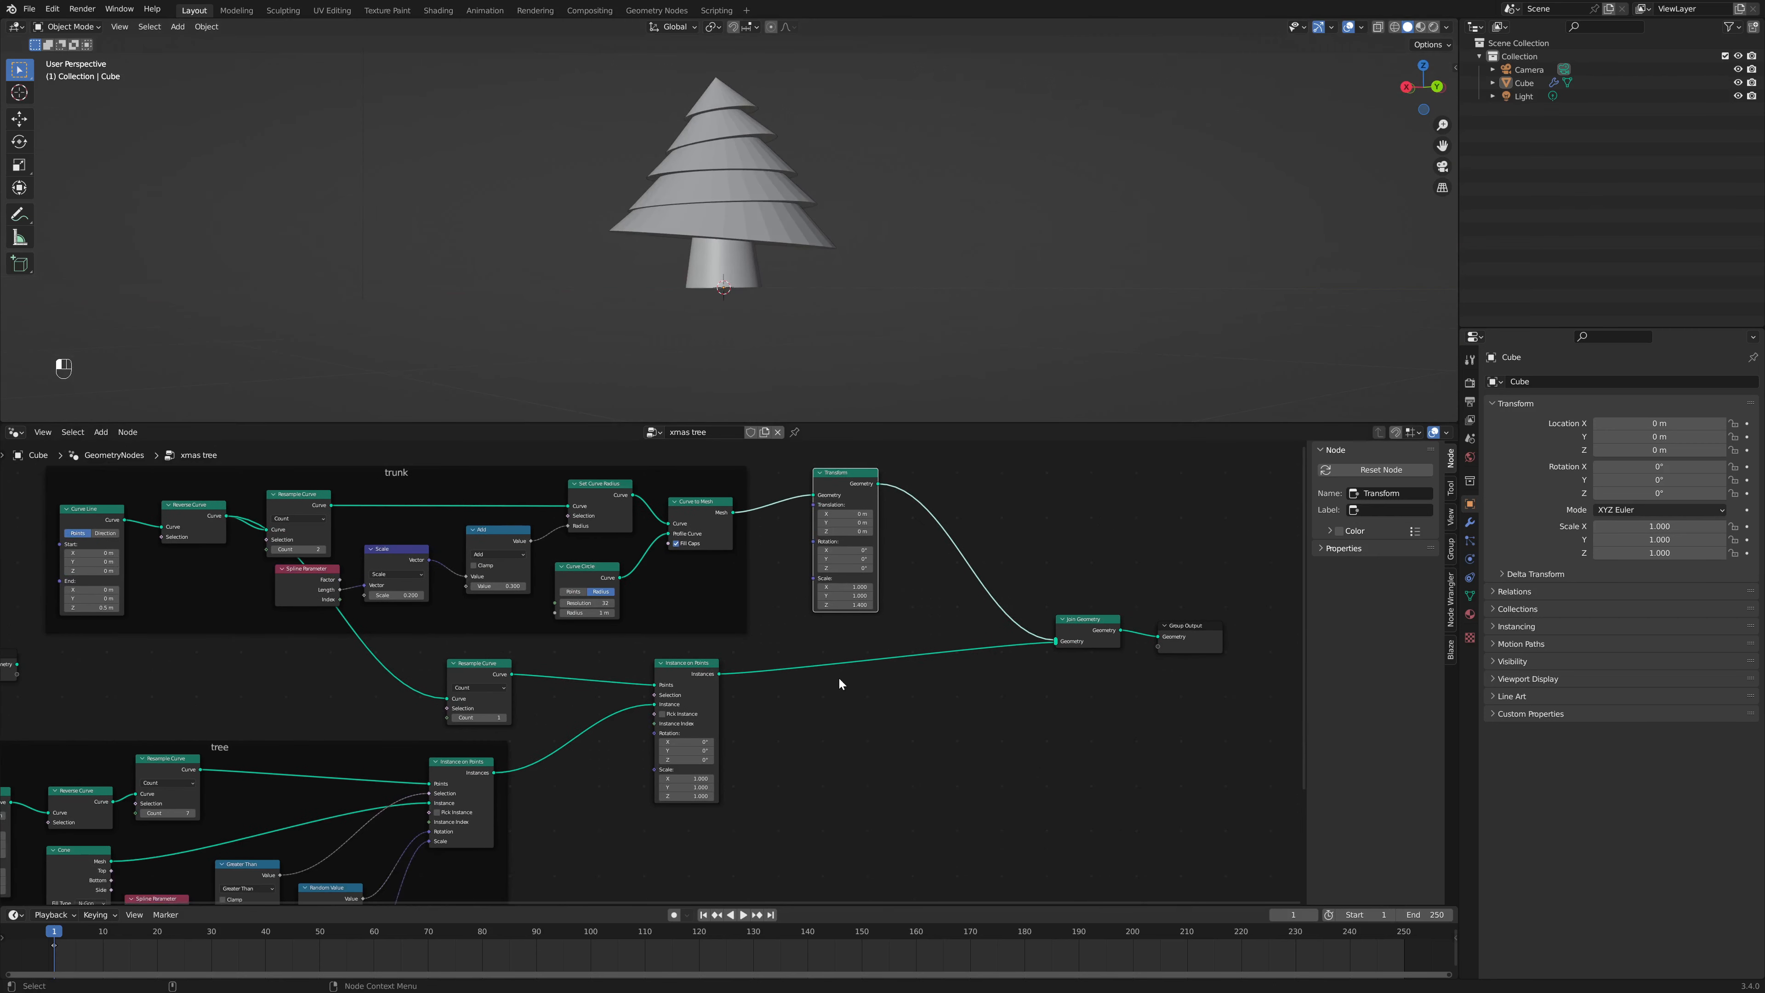
Step: Add a Set Material node after the Transform and place a duplicate between the tree's Instance on Points and Join Geometry
click(1089, 635)
key(shift+a)
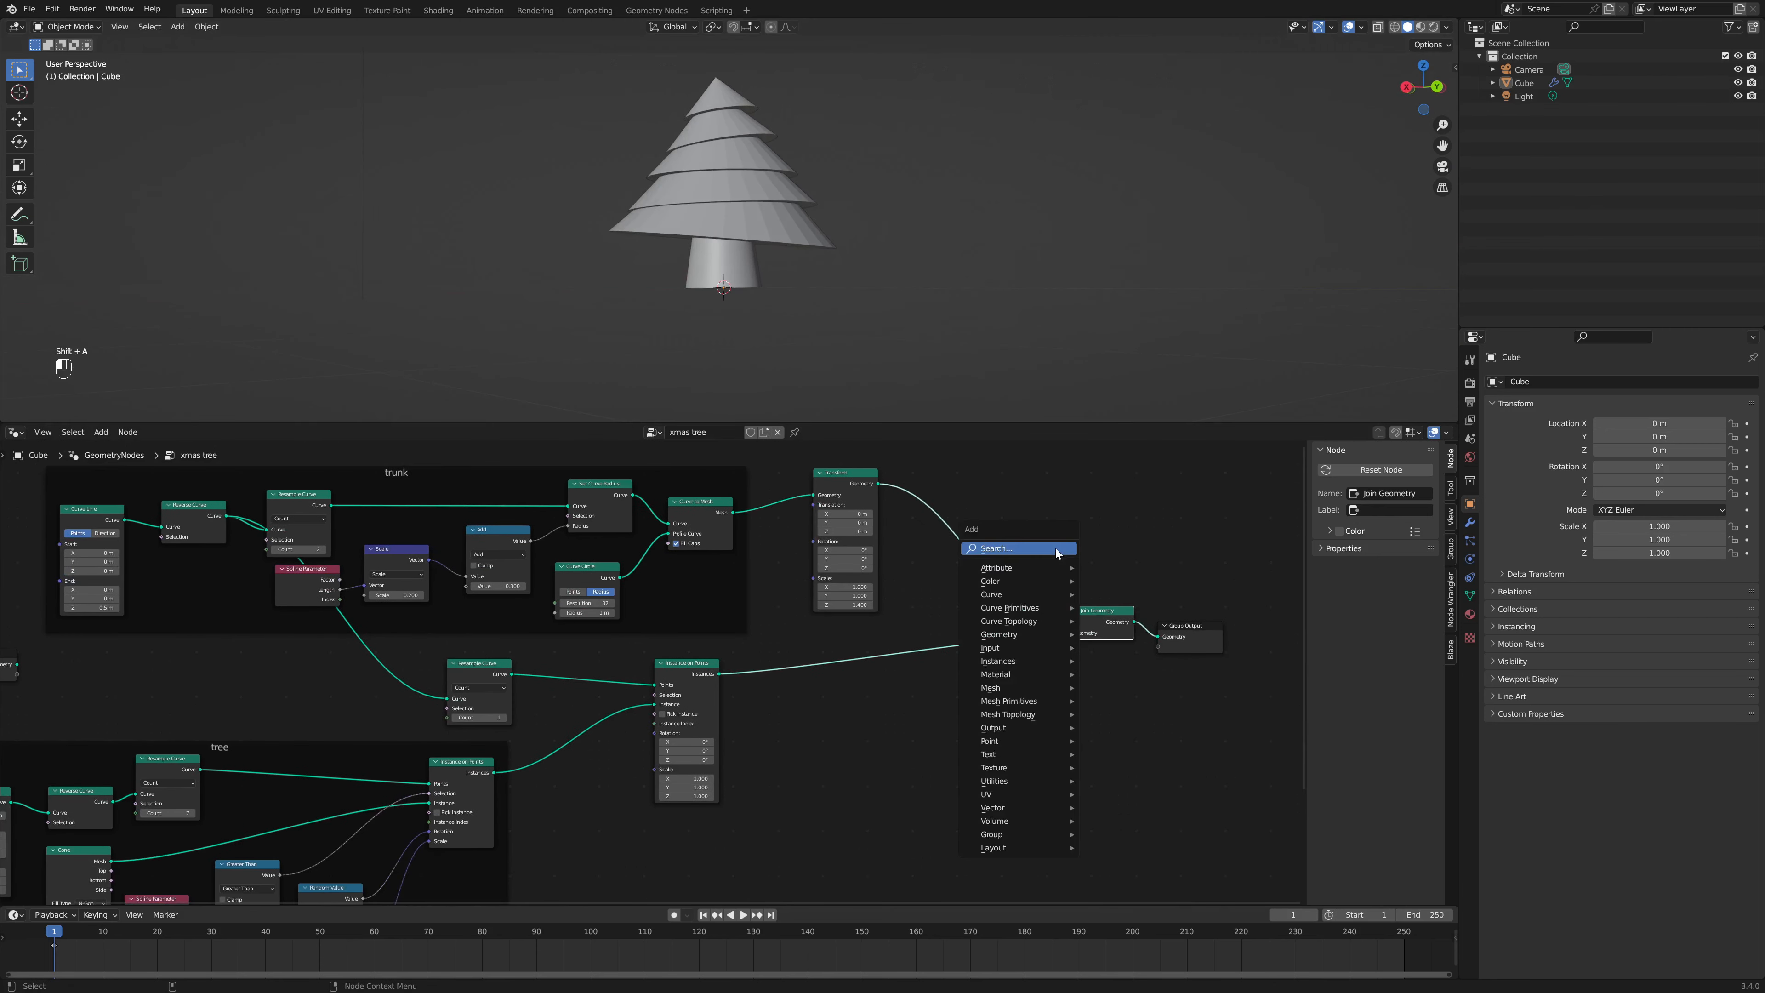
text(set)
click(1082, 584)
click(983, 547)
key(shift+d)
click(969, 642)
Step: Insert a Subdivision Surface node between the outer Instance on Points and the tree's Set Material
click(641, 708)
middle_drag(674, 205, 903, 278)
key(shift+a)
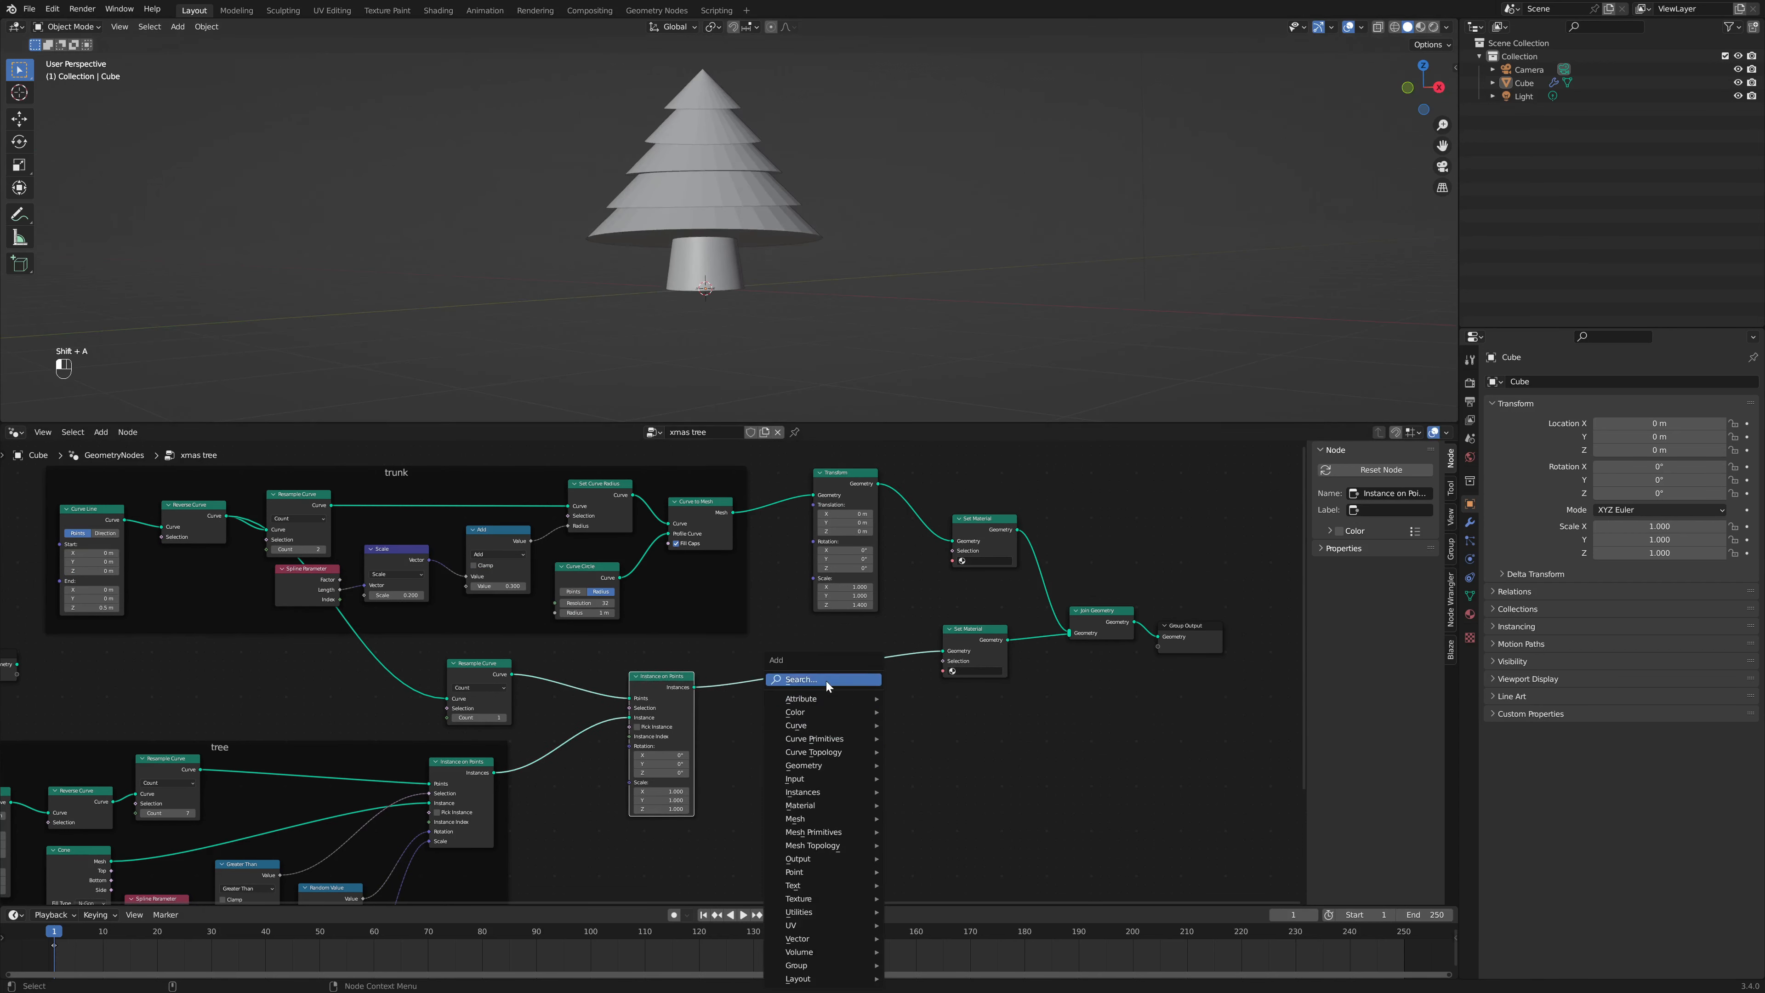
text(sub)
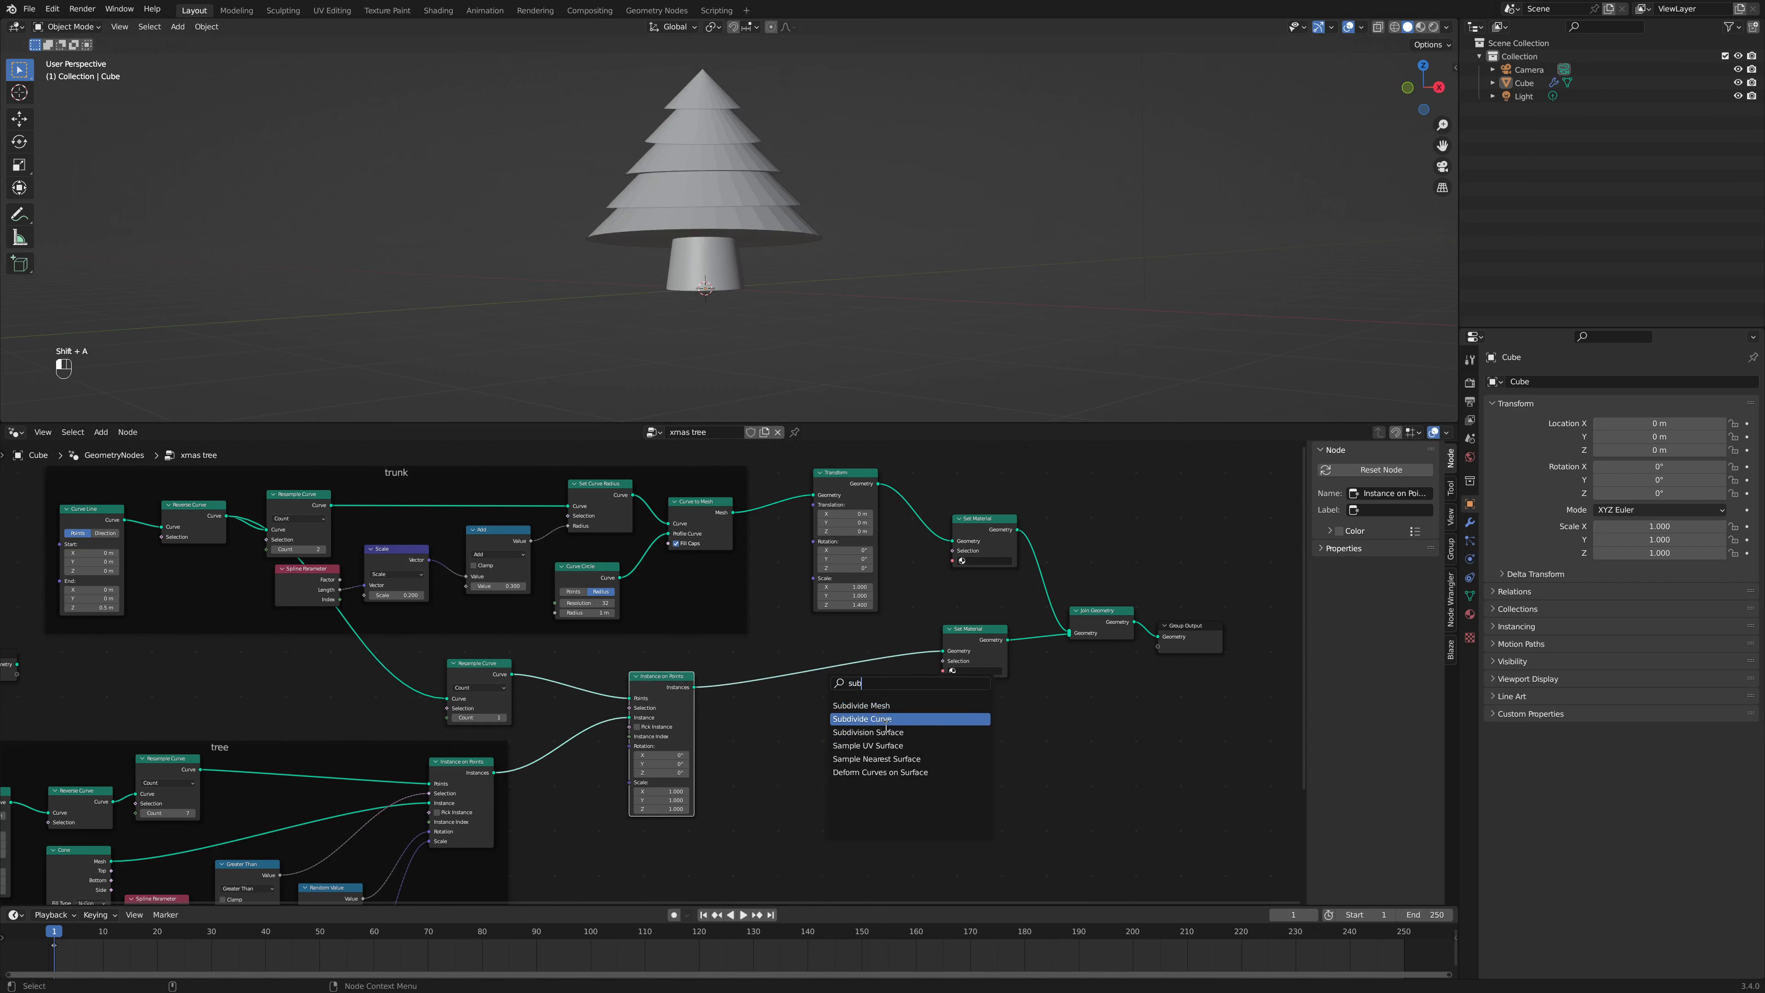
click(883, 732)
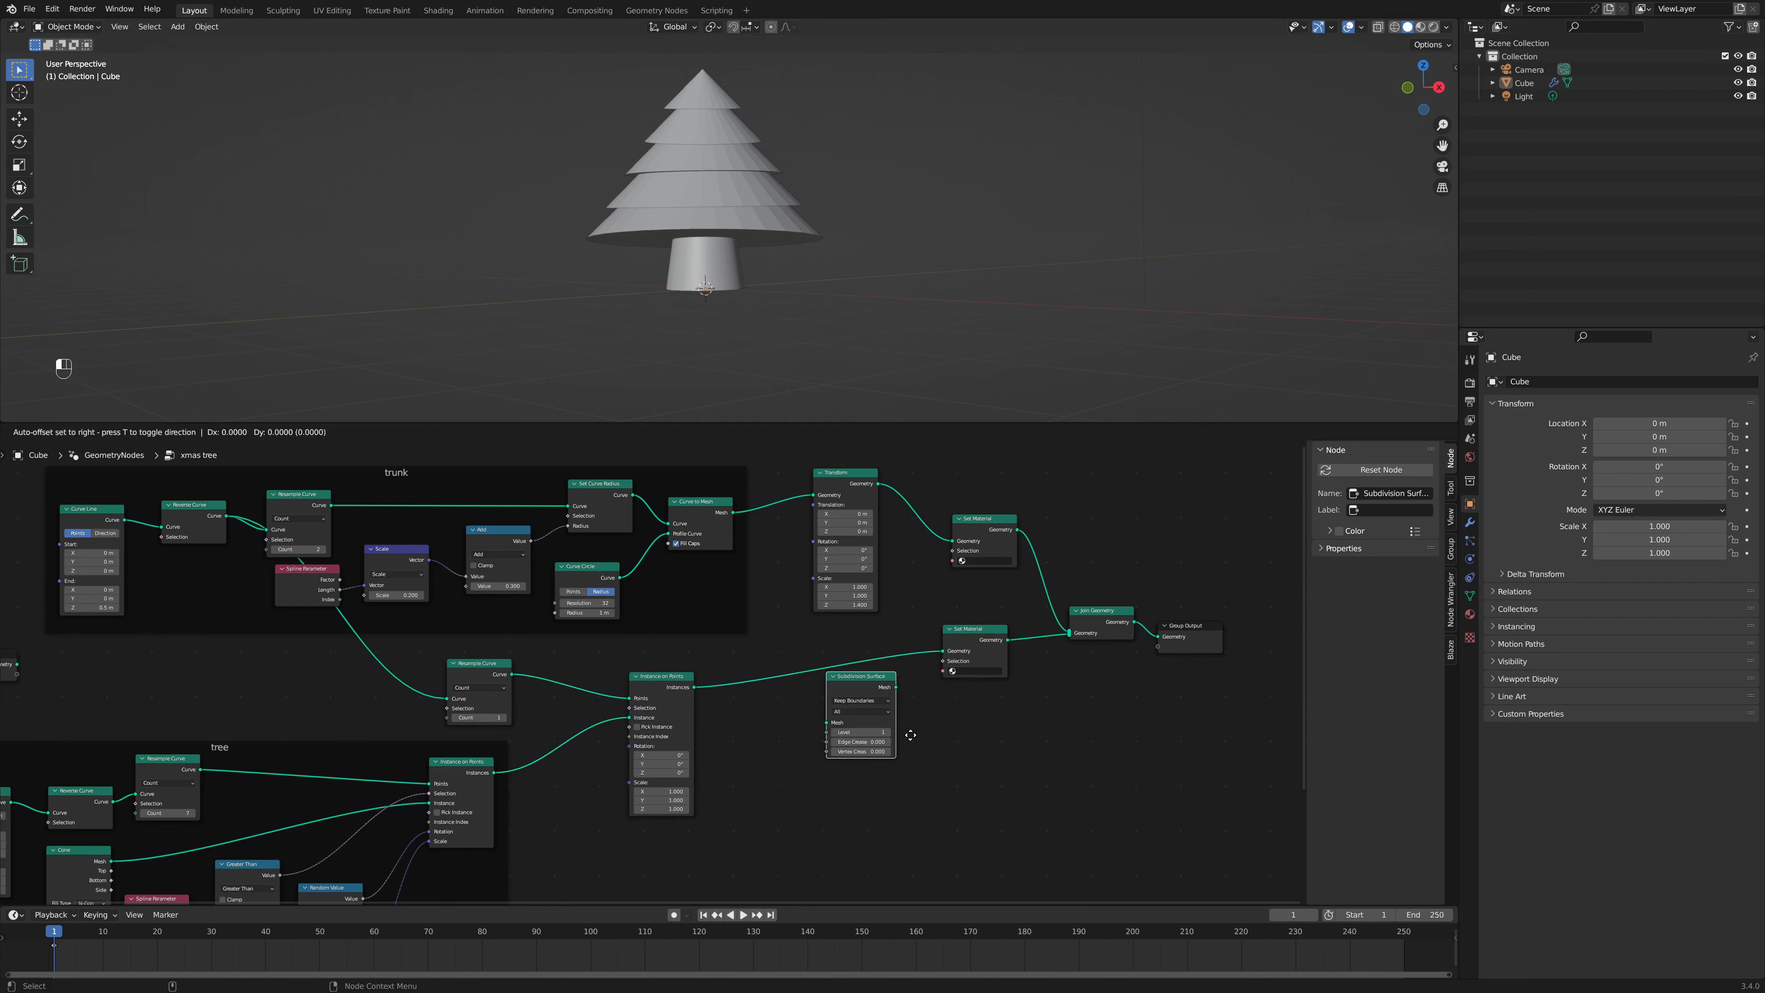
click(897, 717)
Step: Set the tree's Subdivision Surface Level to 3 and its Edge Crease to about 0.337
scroll(807, 271, up, 5)
middle_drag(706, 272, 903, 248)
shift+middle_drag(903, 248, 893, 296)
scroll(832, 307, down, 4)
scroll(872, 302, up, 1)
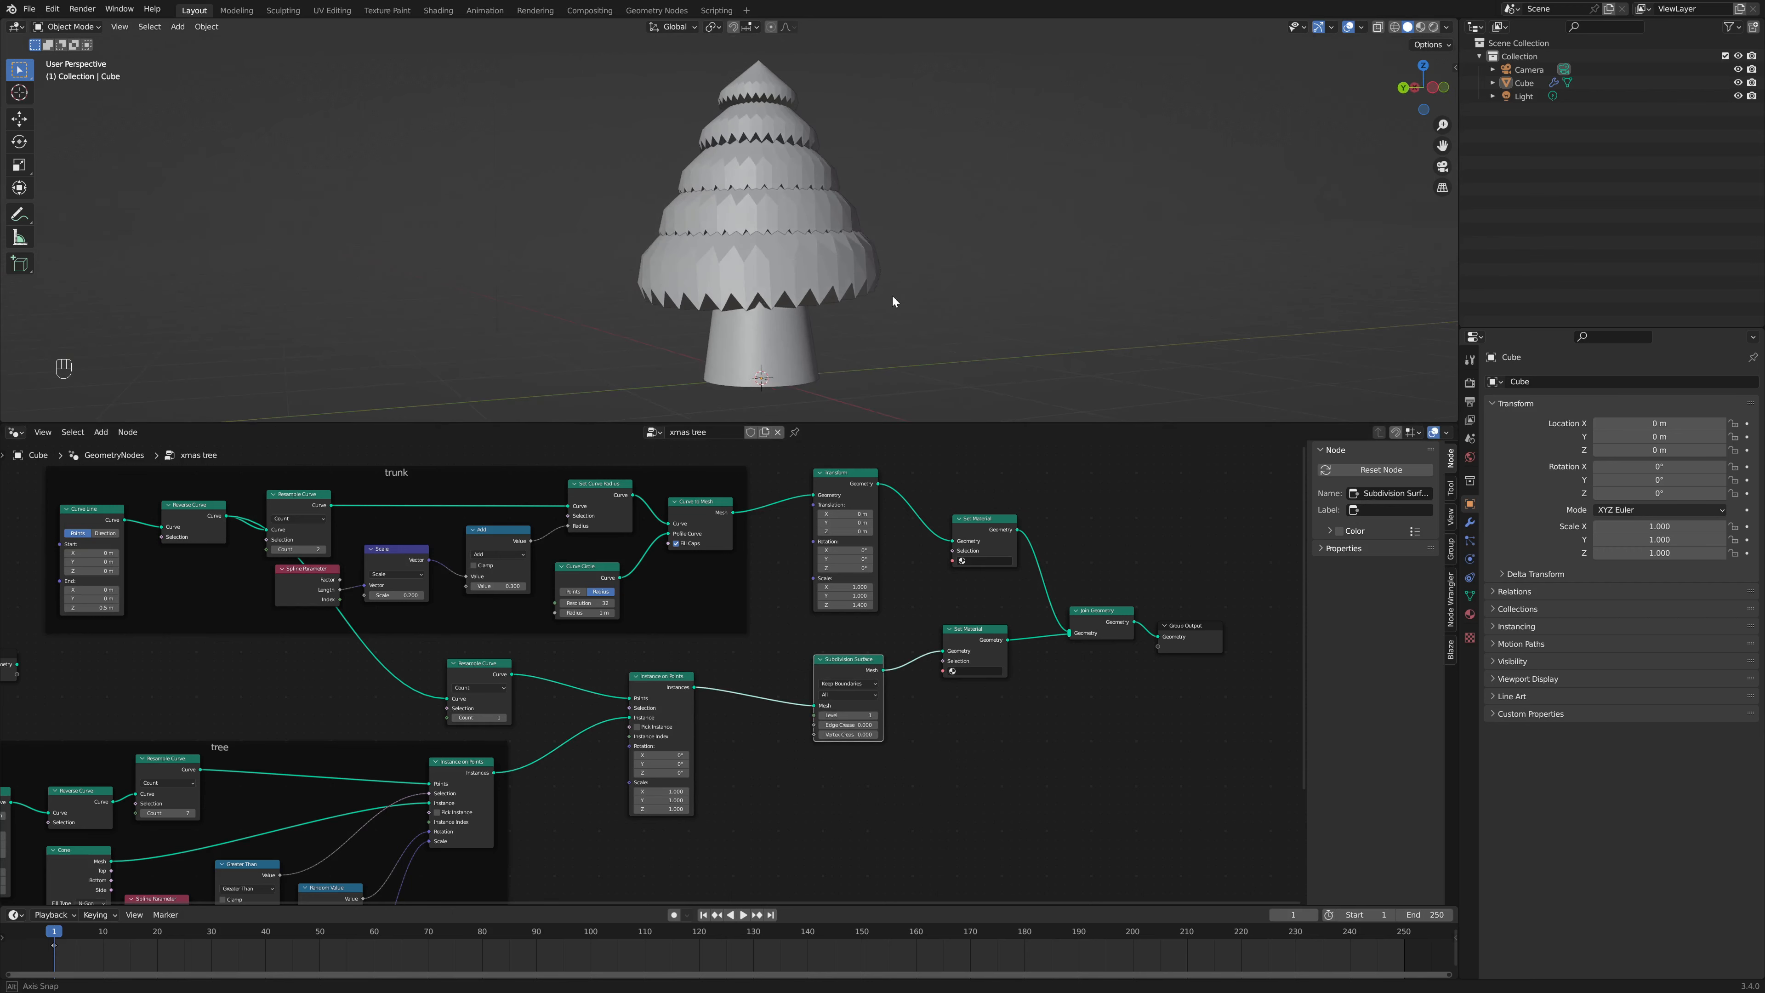
scroll(895, 296, up, 1)
scroll(886, 765, up, 1)
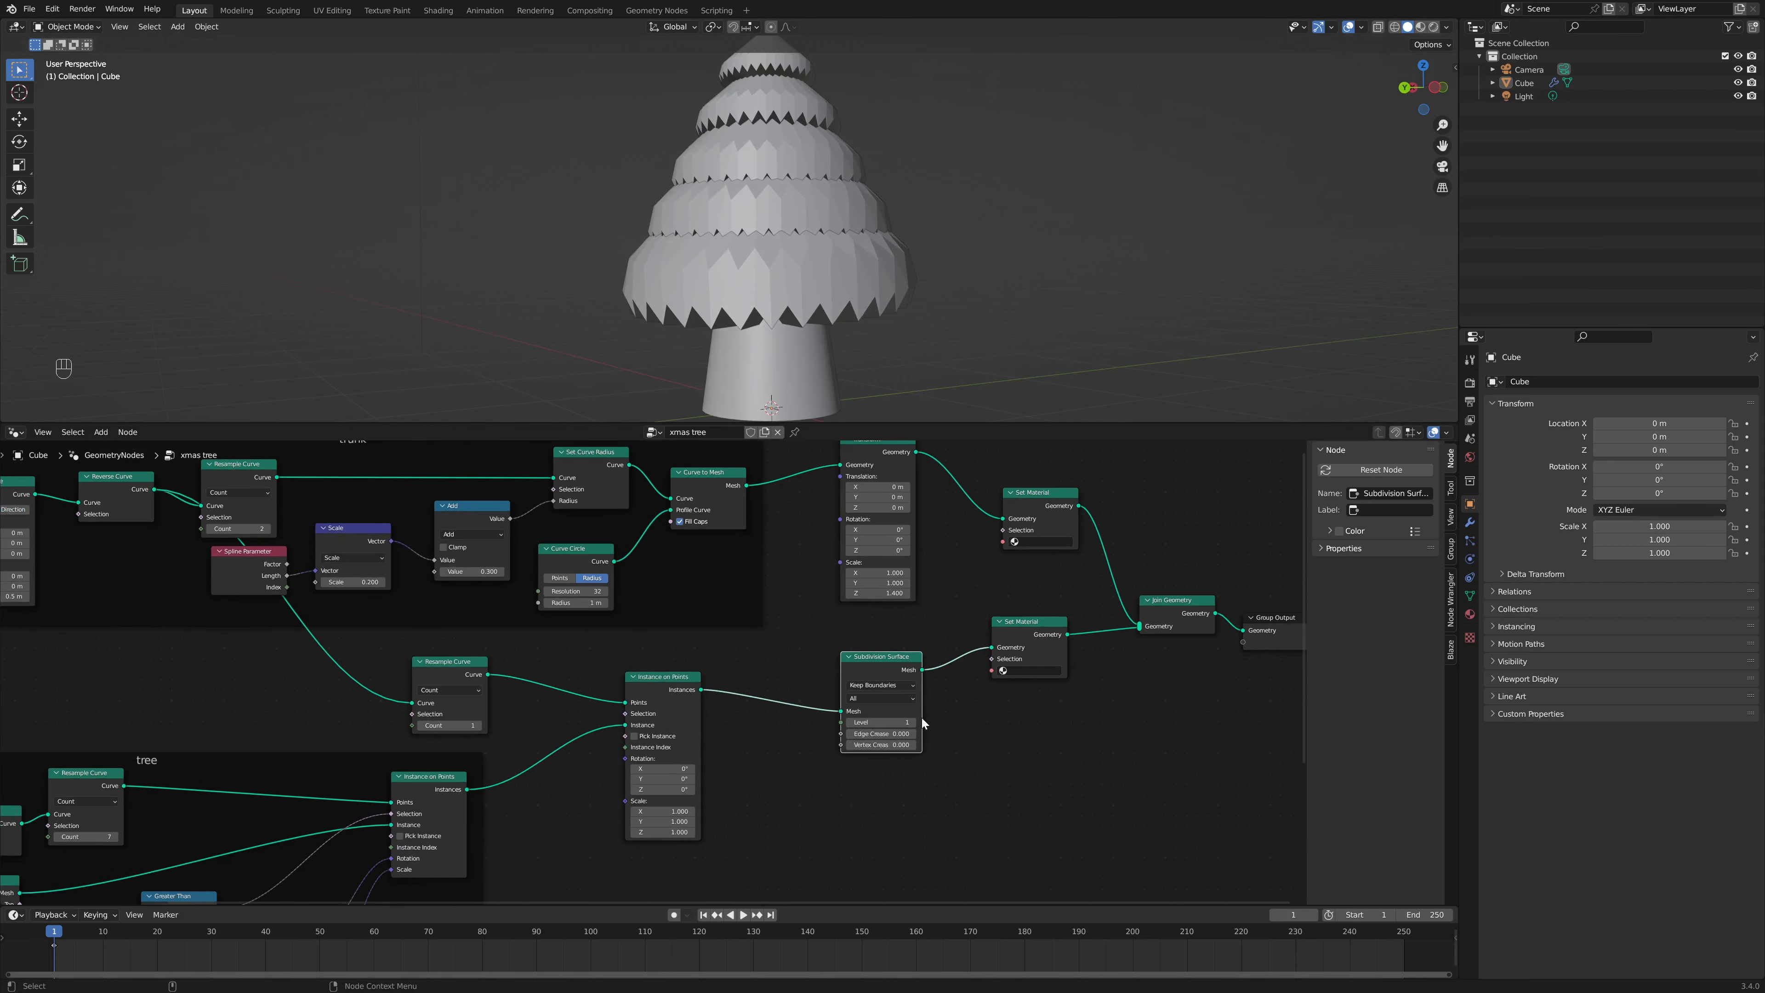
scroll(917, 728, up, 1)
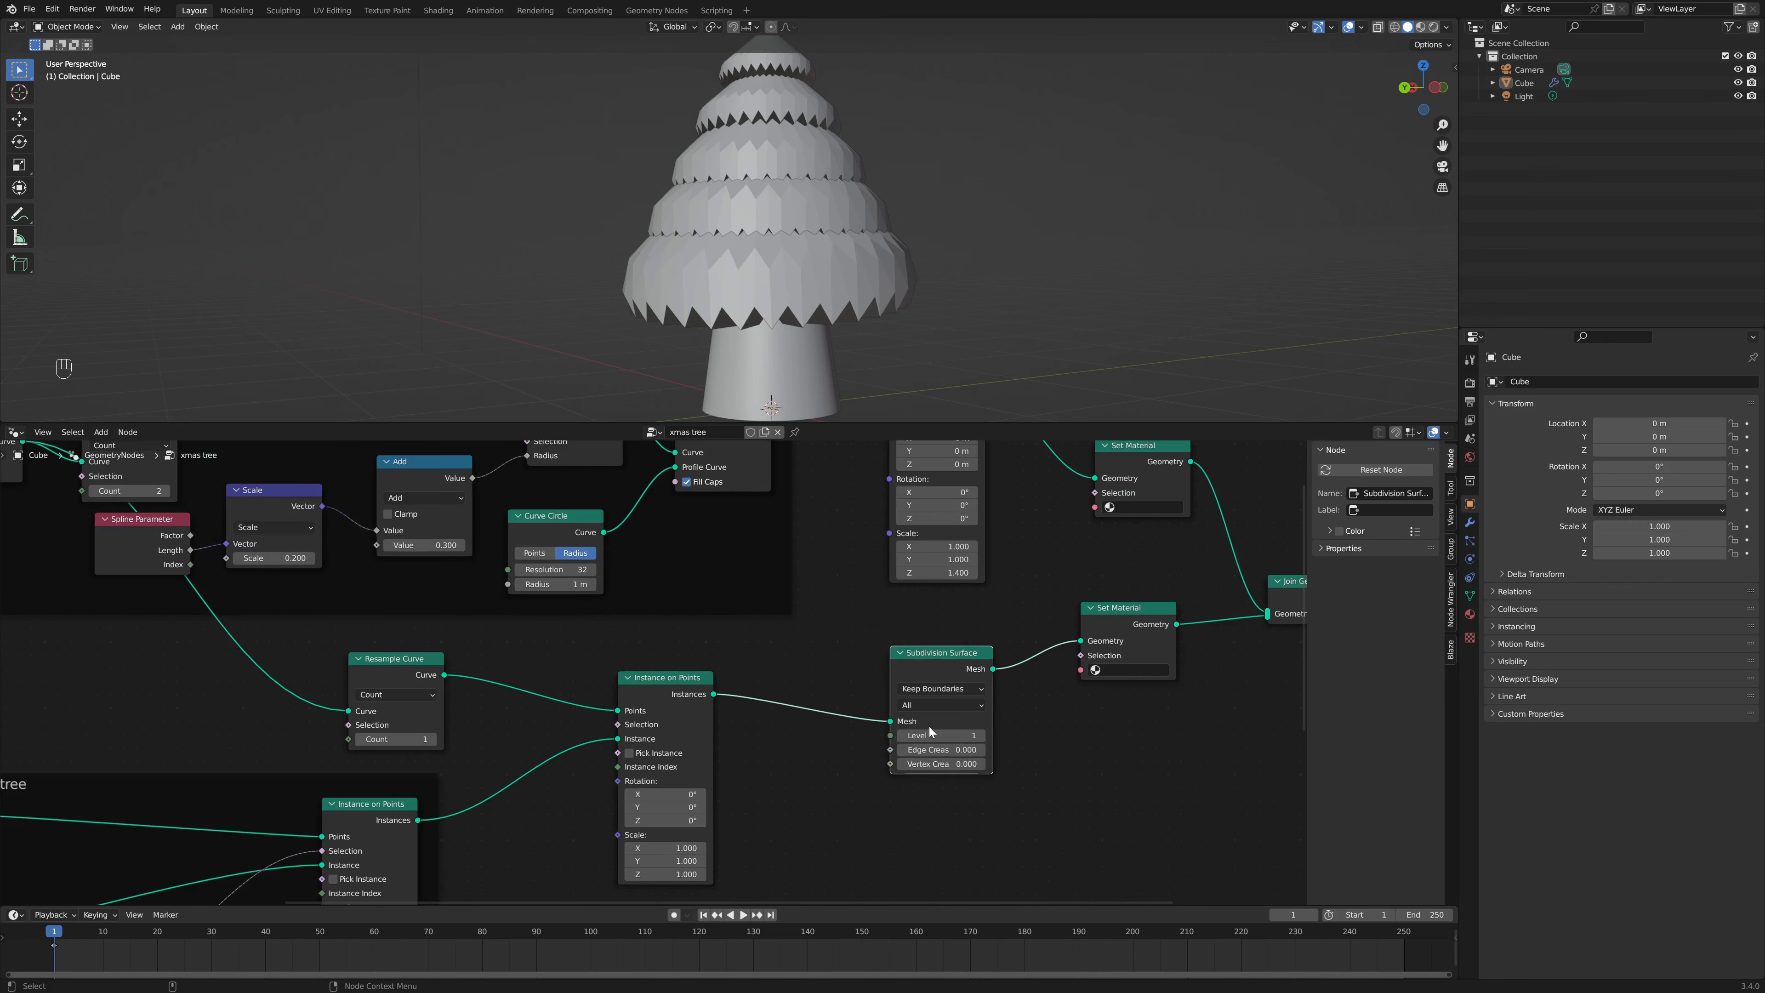
click(982, 735)
click(983, 735)
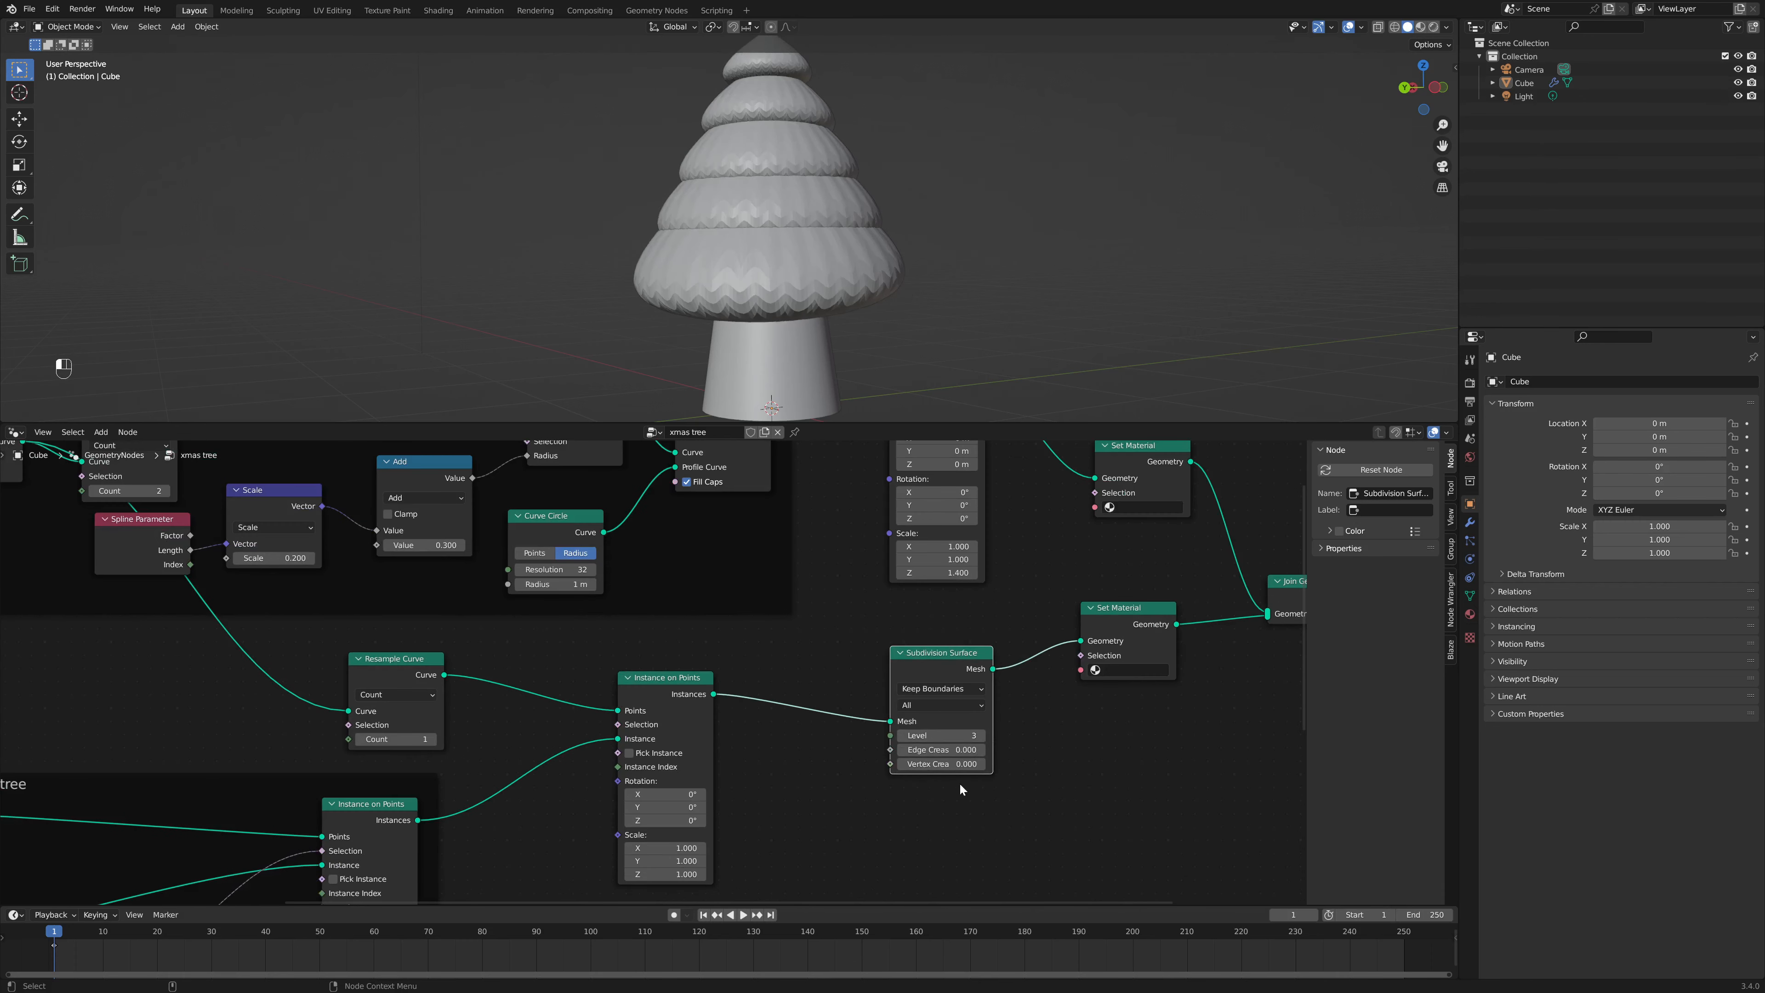
drag(903, 750, 966, 749)
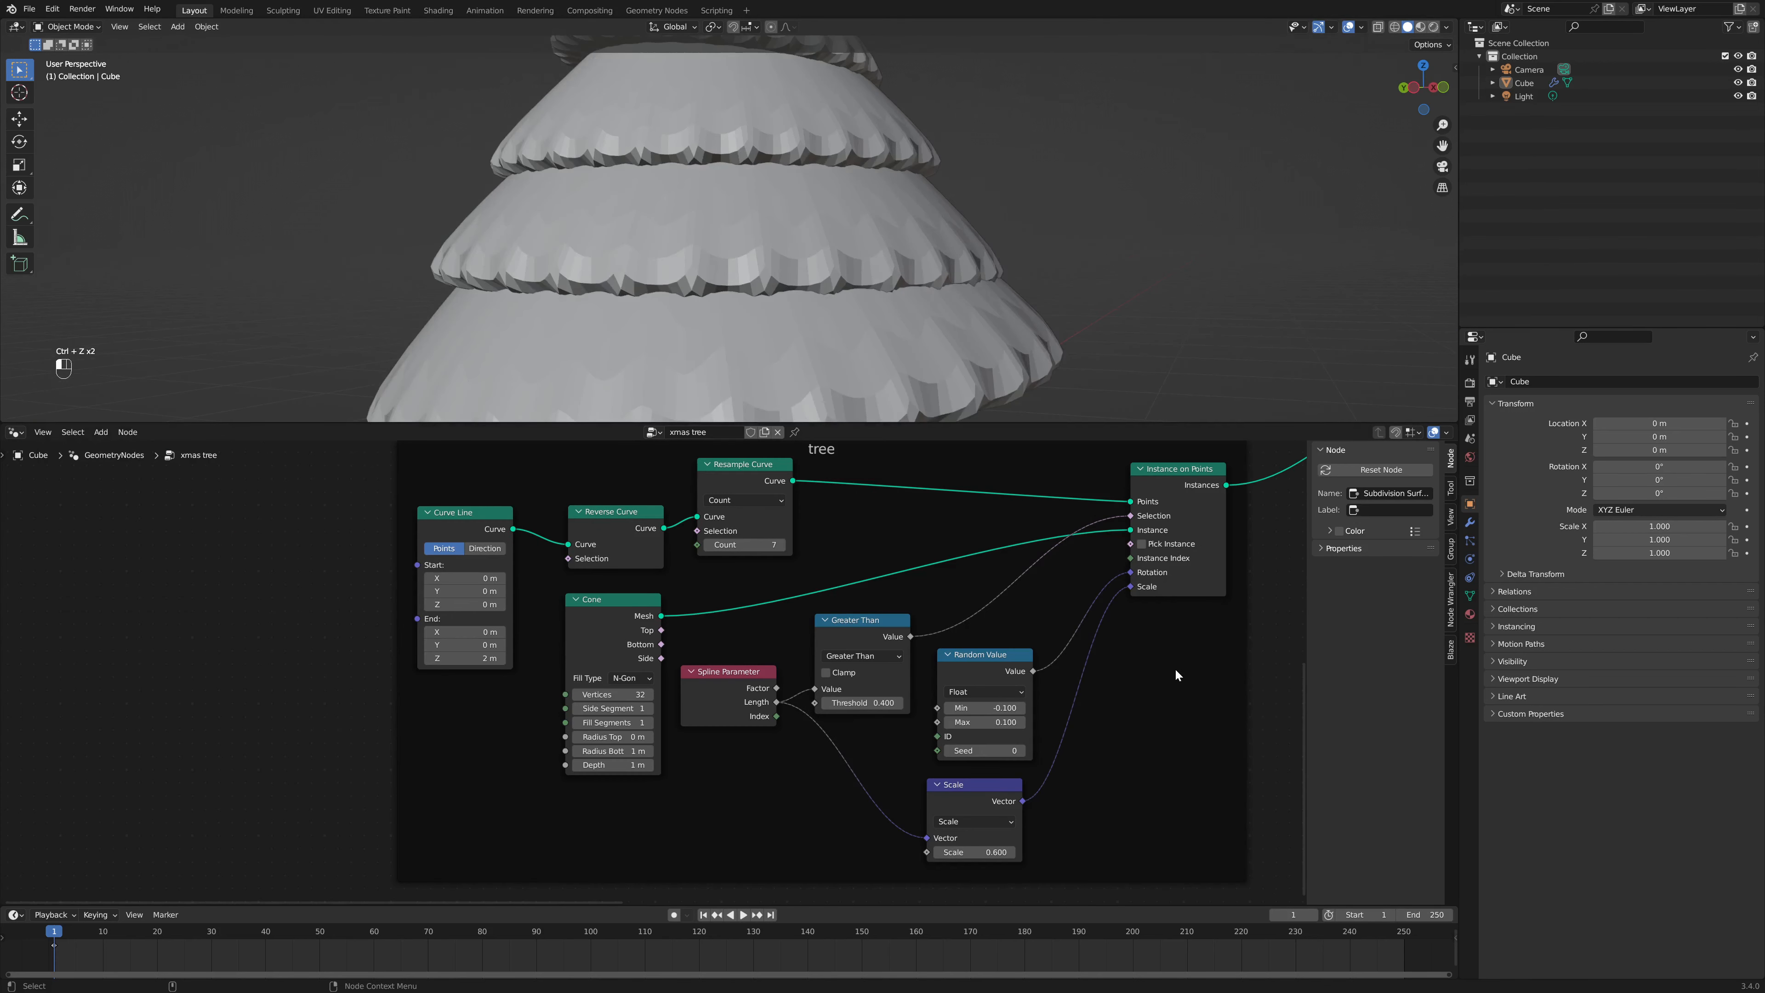
Step: Insert a Set Shade Smooth node between Join Geometry and the Group Output and align it with them
scroll(1176, 674, down, 1)
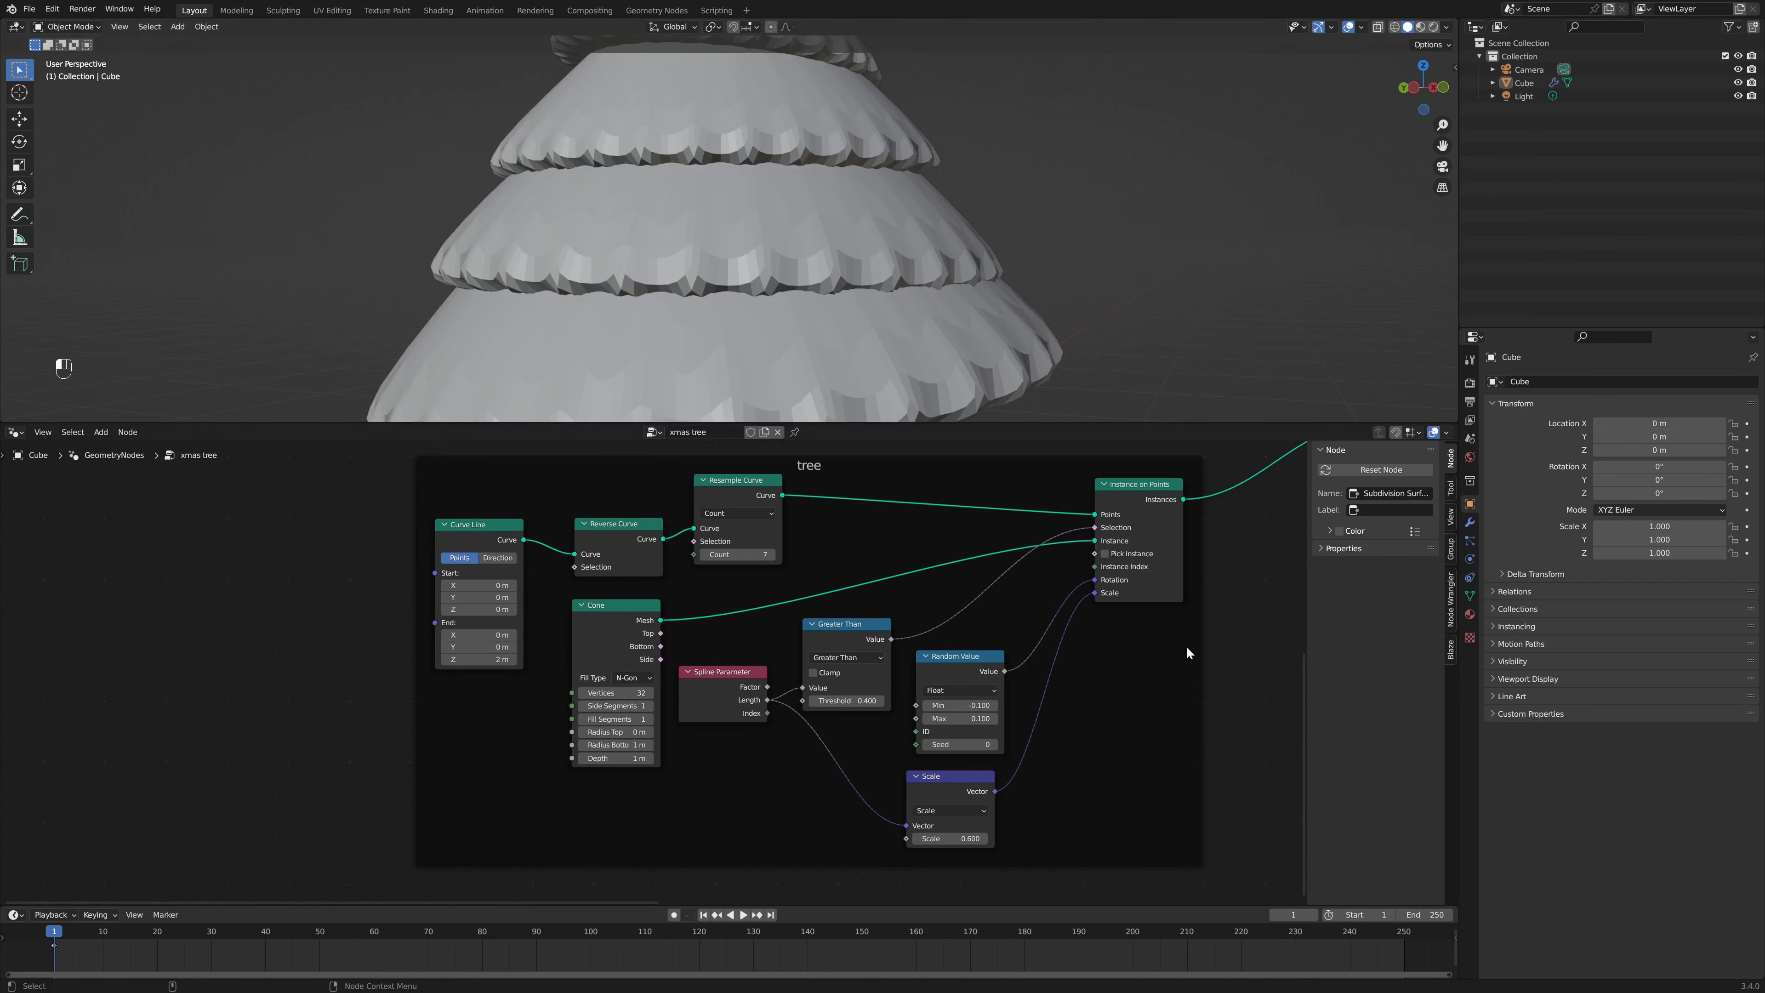
middle_drag(1187, 654, 427, 807)
middle_drag(1111, 662, 770, 763)
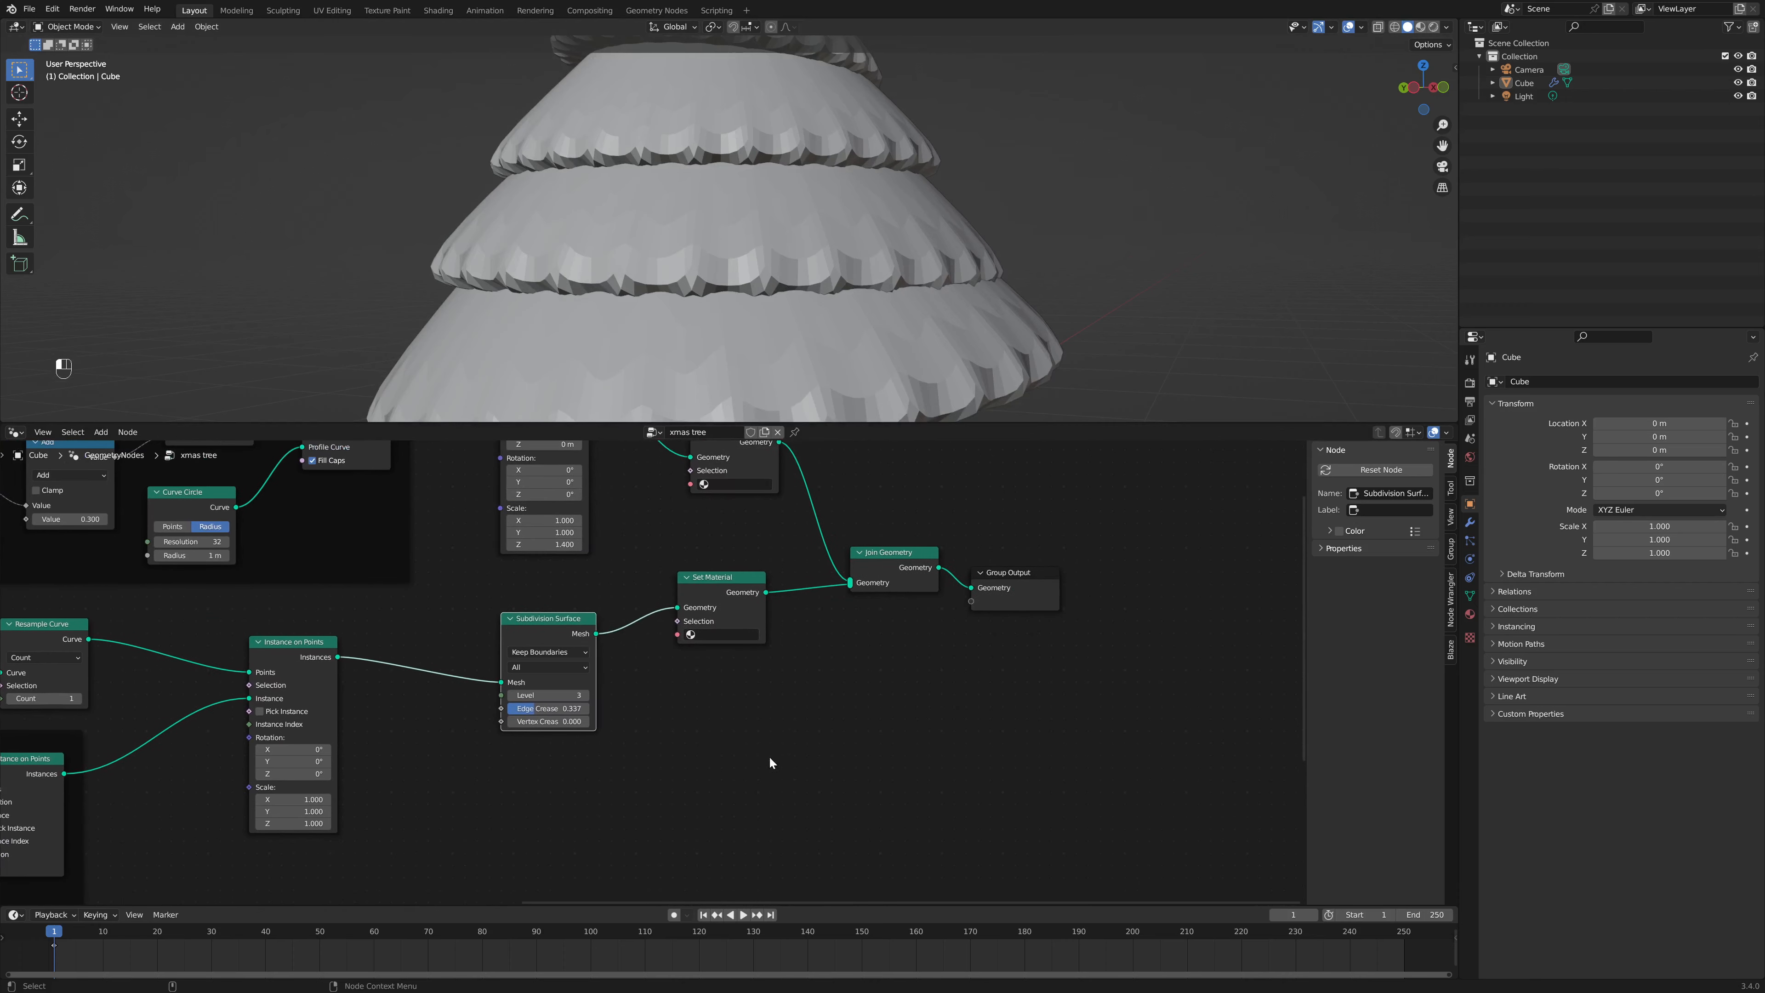
click(710, 580)
key(shift+a)
text(ser)
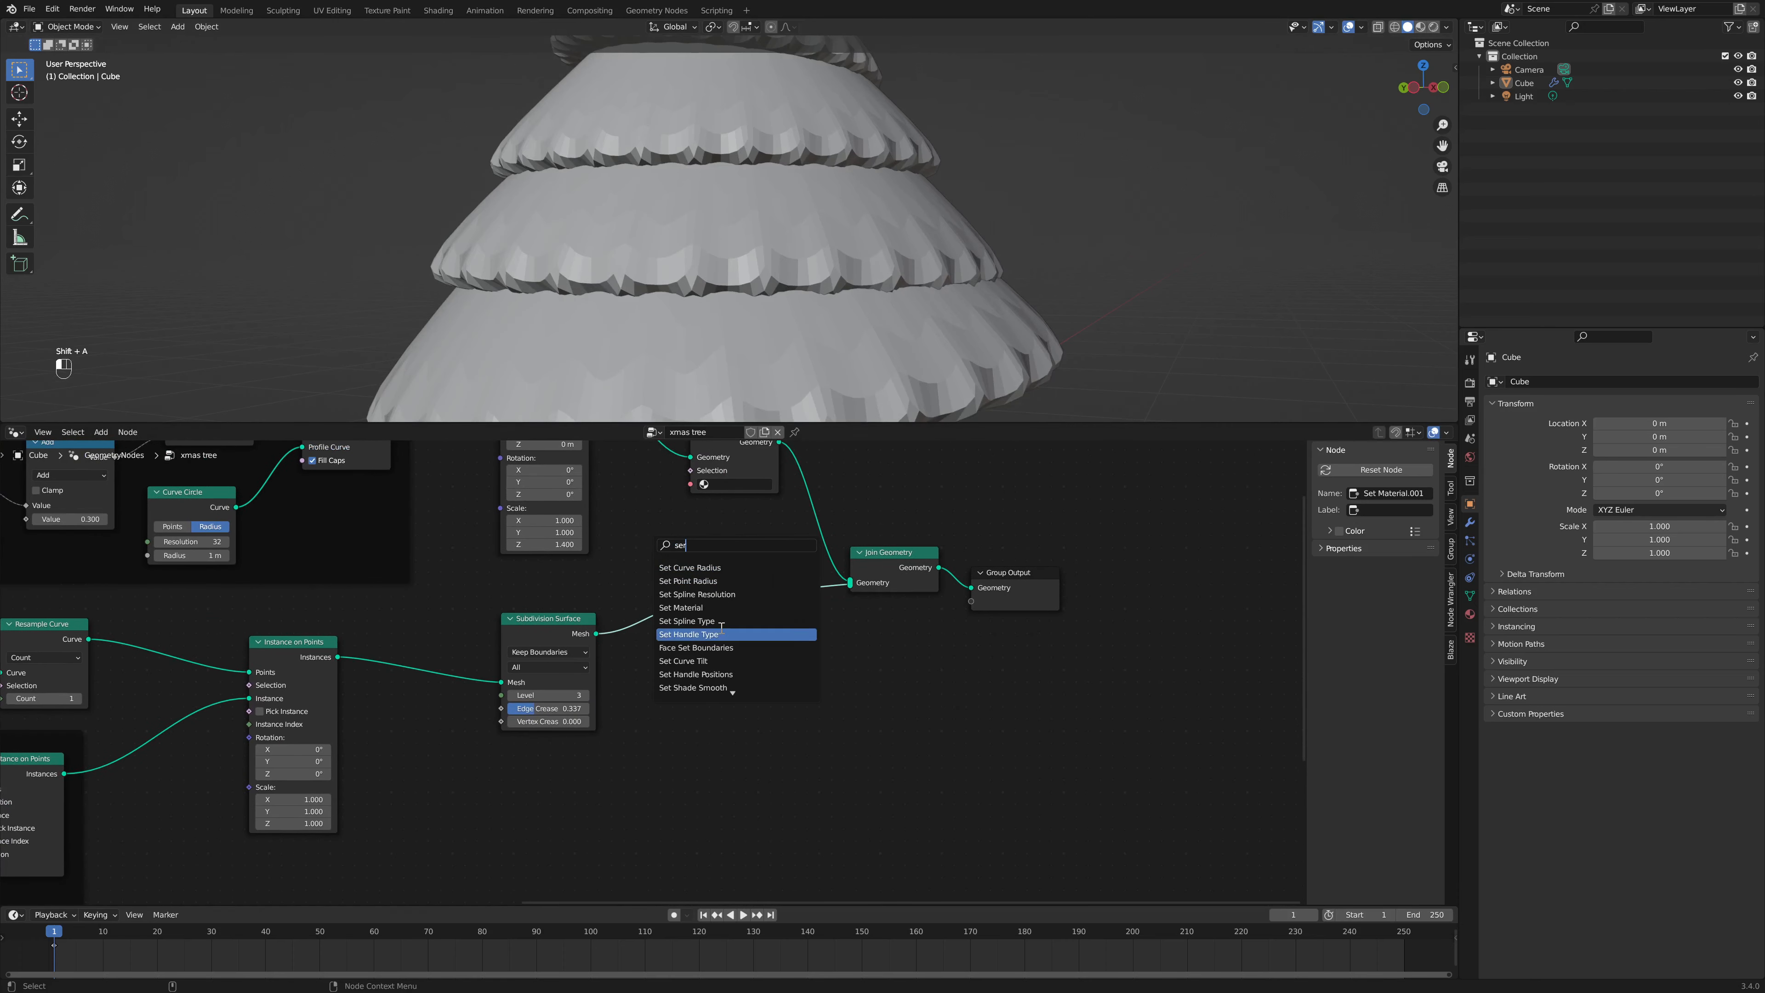
click(693, 688)
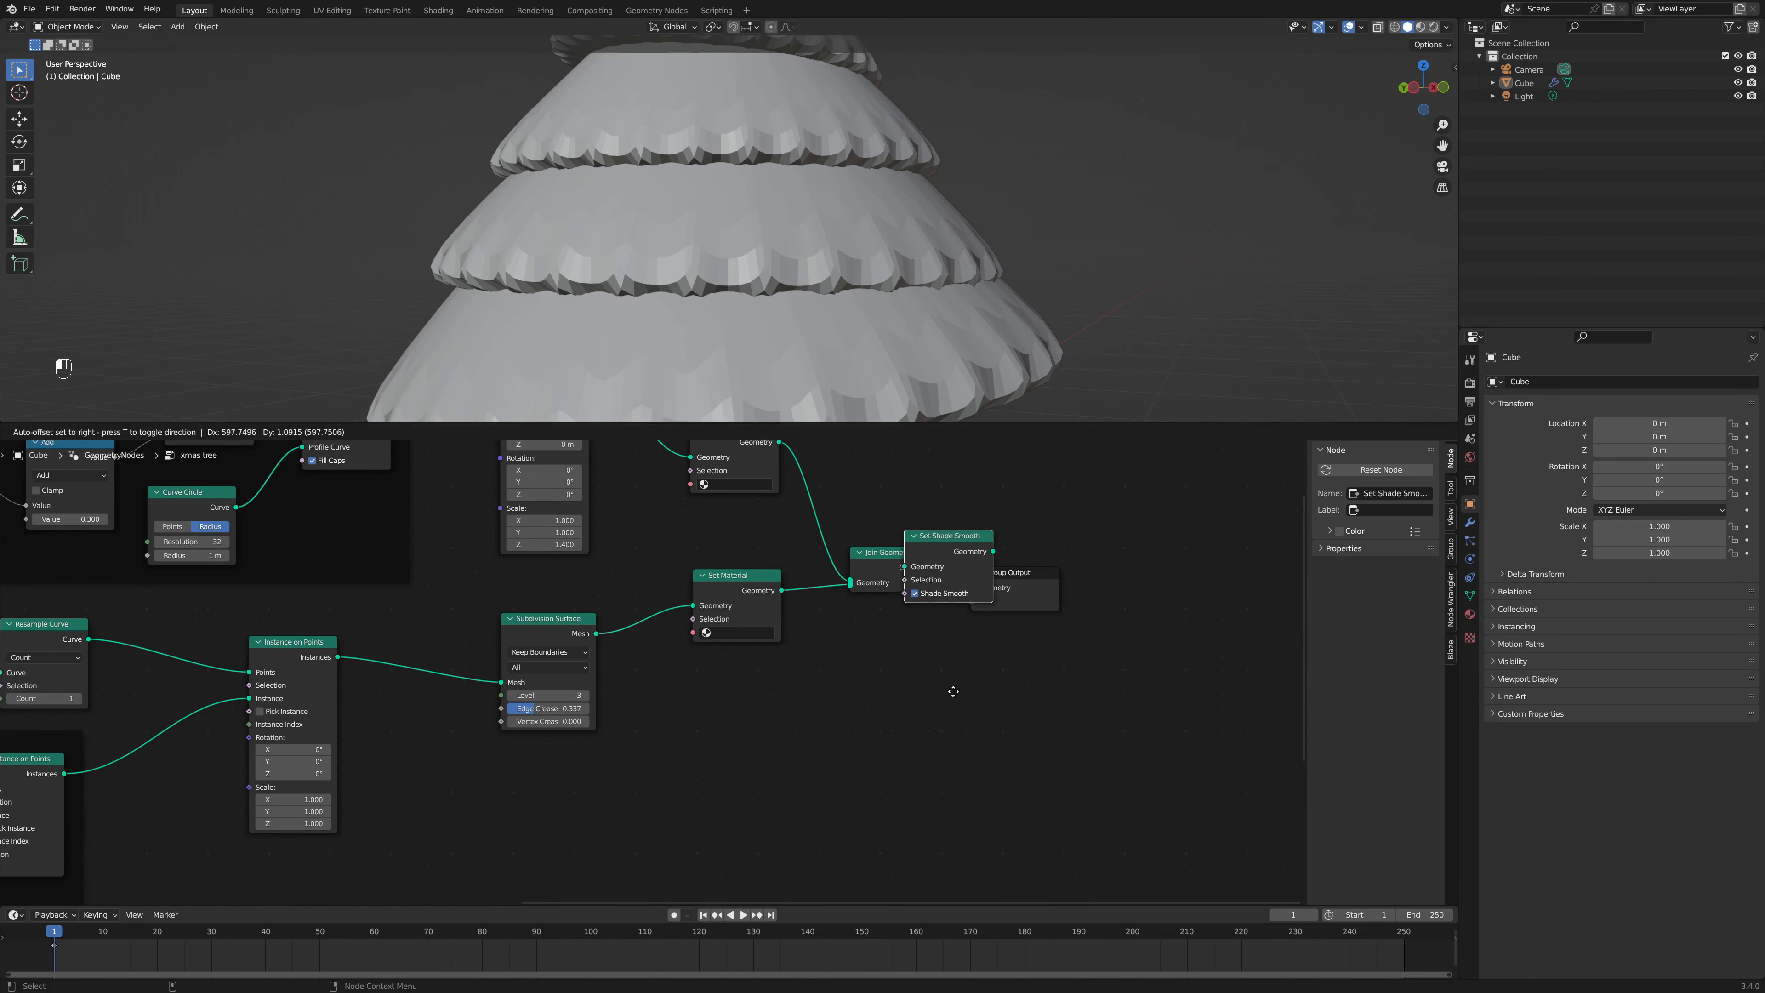
click(971, 717)
scroll(809, 252, down, 5)
middle_drag(828, 214, 924, 240)
middle_drag(839, 477, 829, 574)
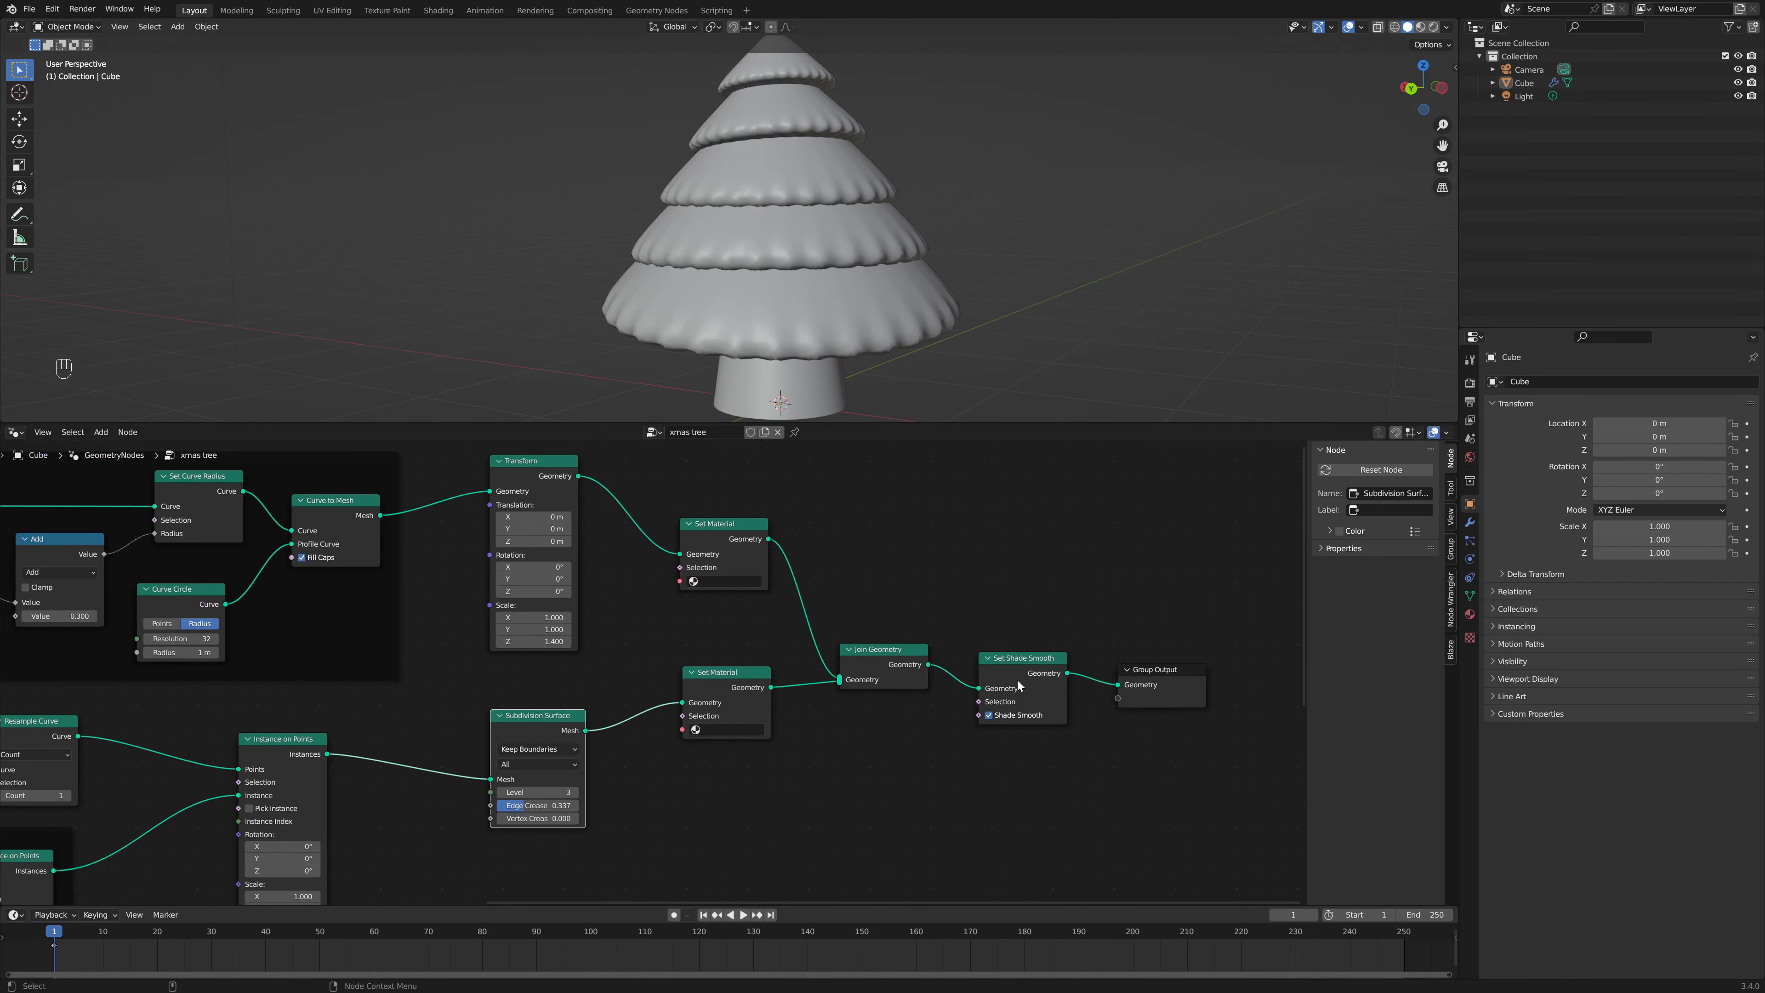
drag(1026, 663, 1023, 650)
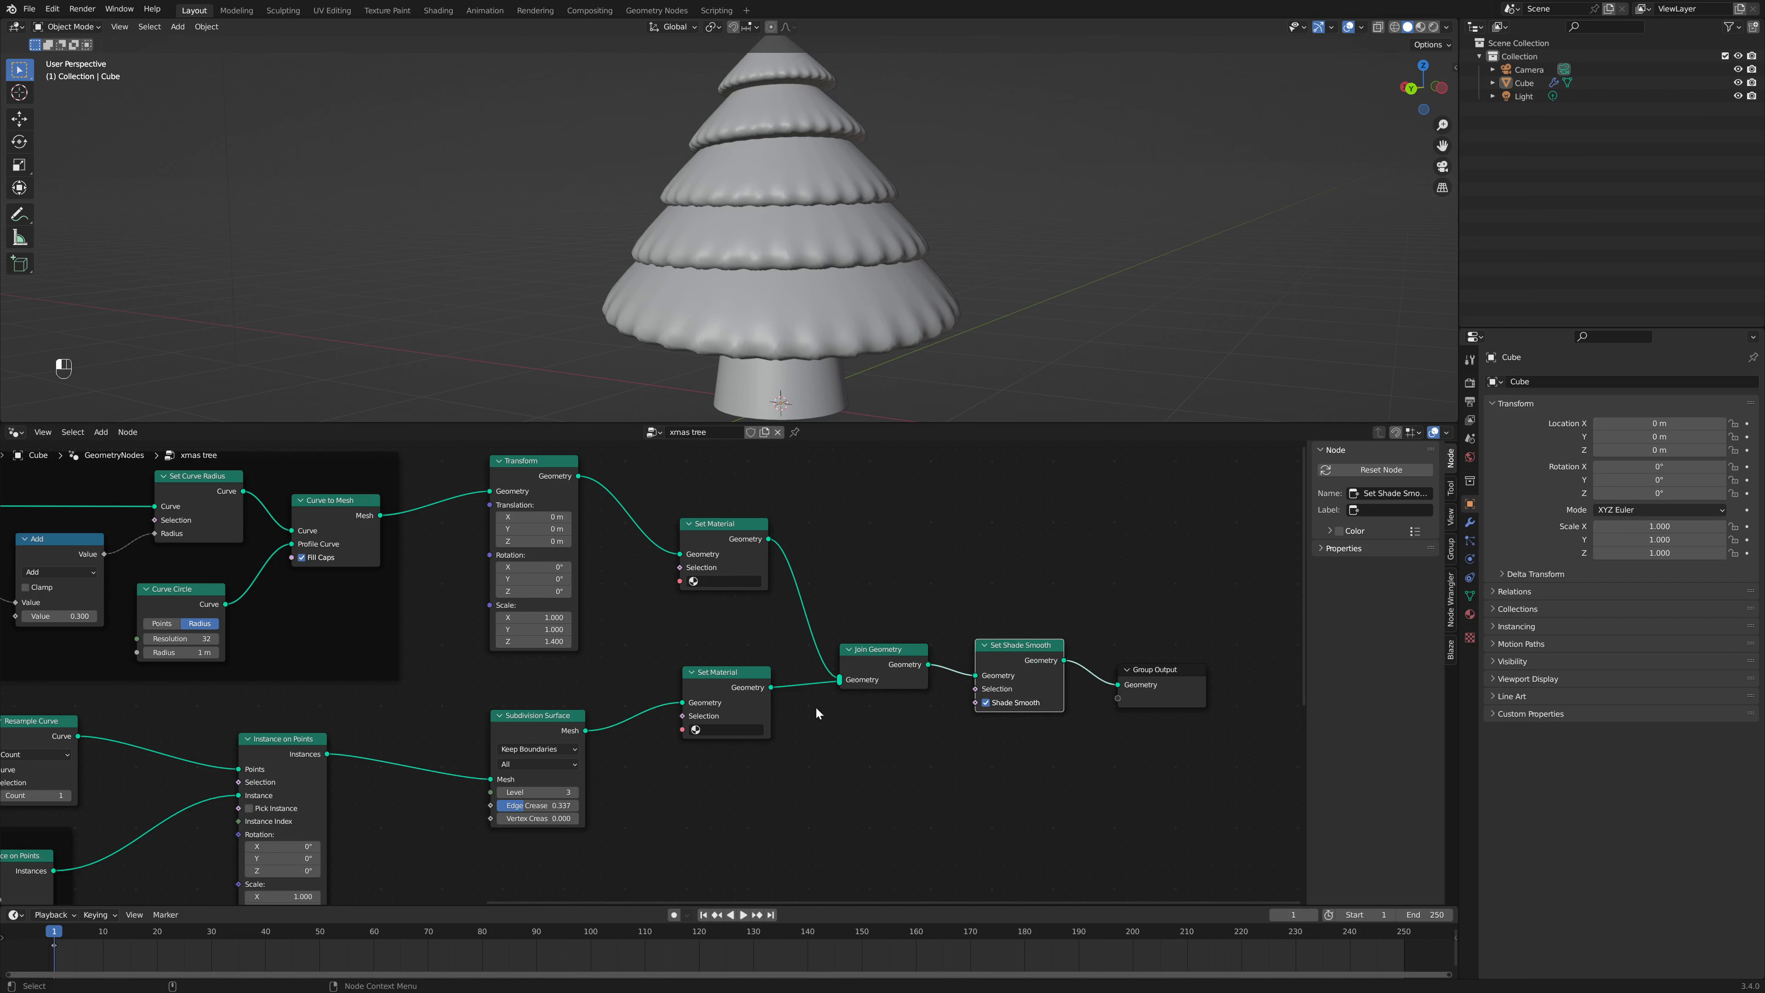
Step: Duplicate the tree's Subdivision Surface node and insert the copy between the trunk's Transform and Set Material
click(808, 378)
middle_drag(865, 250, 913, 283)
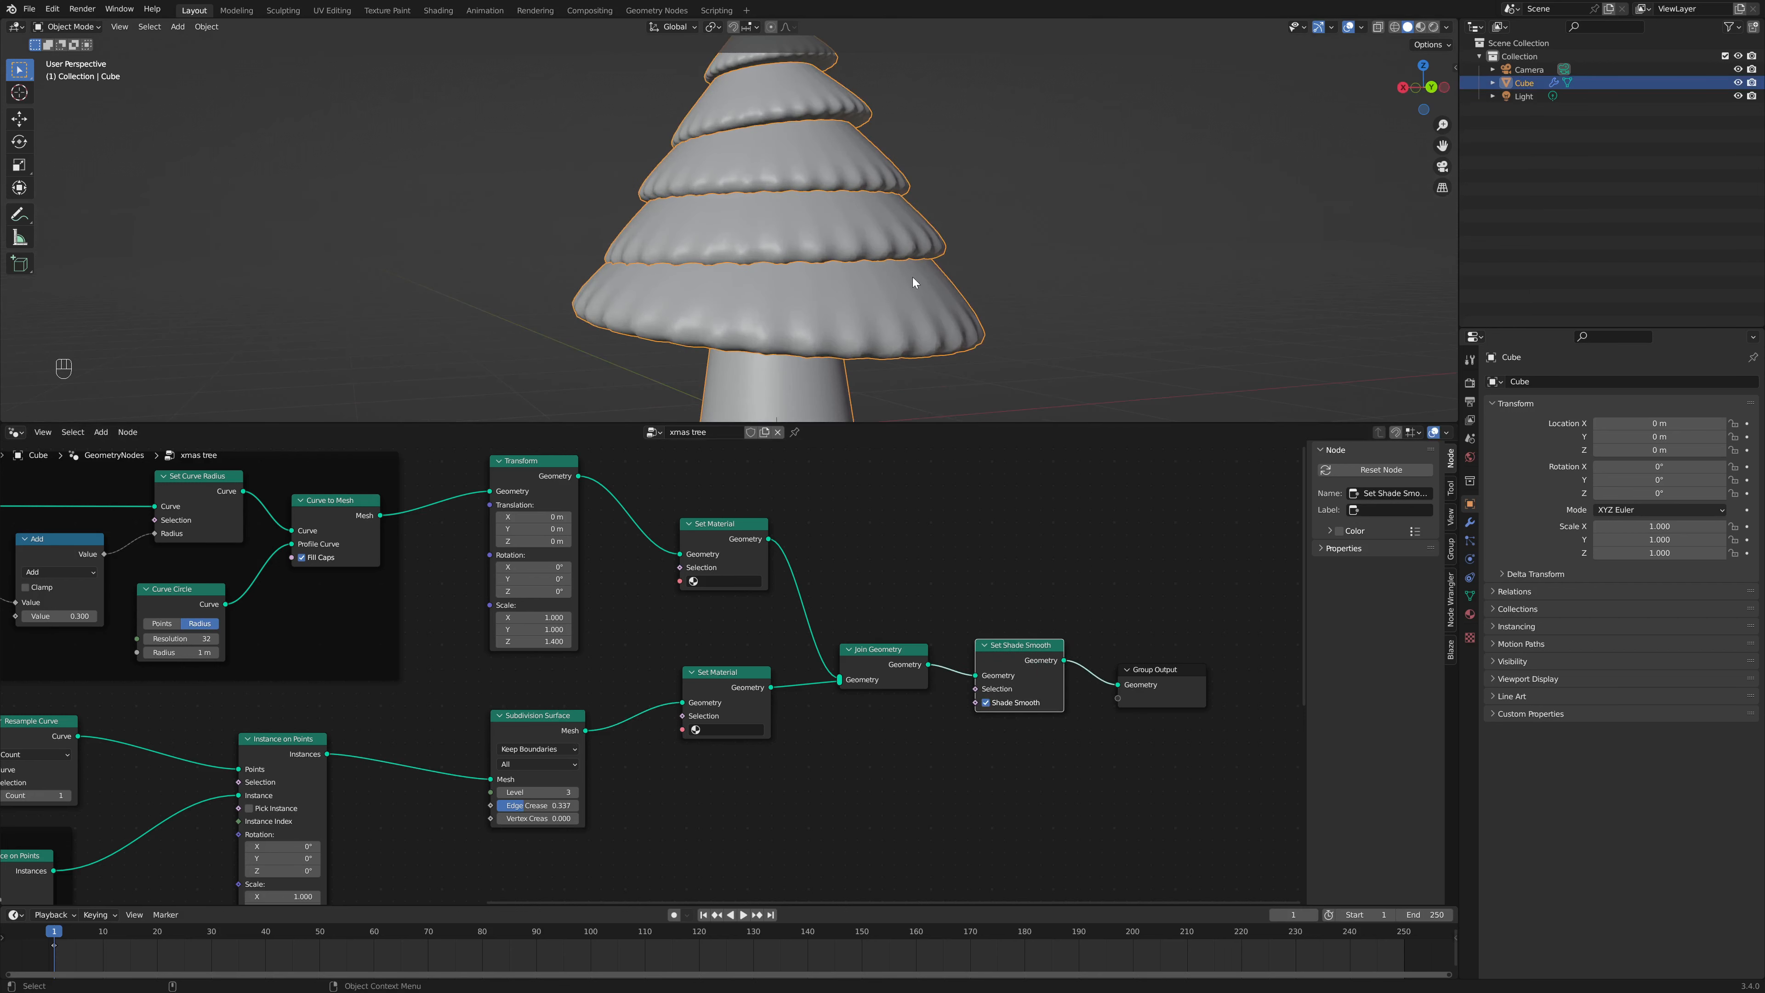
click(505, 719)
key(shift+d)
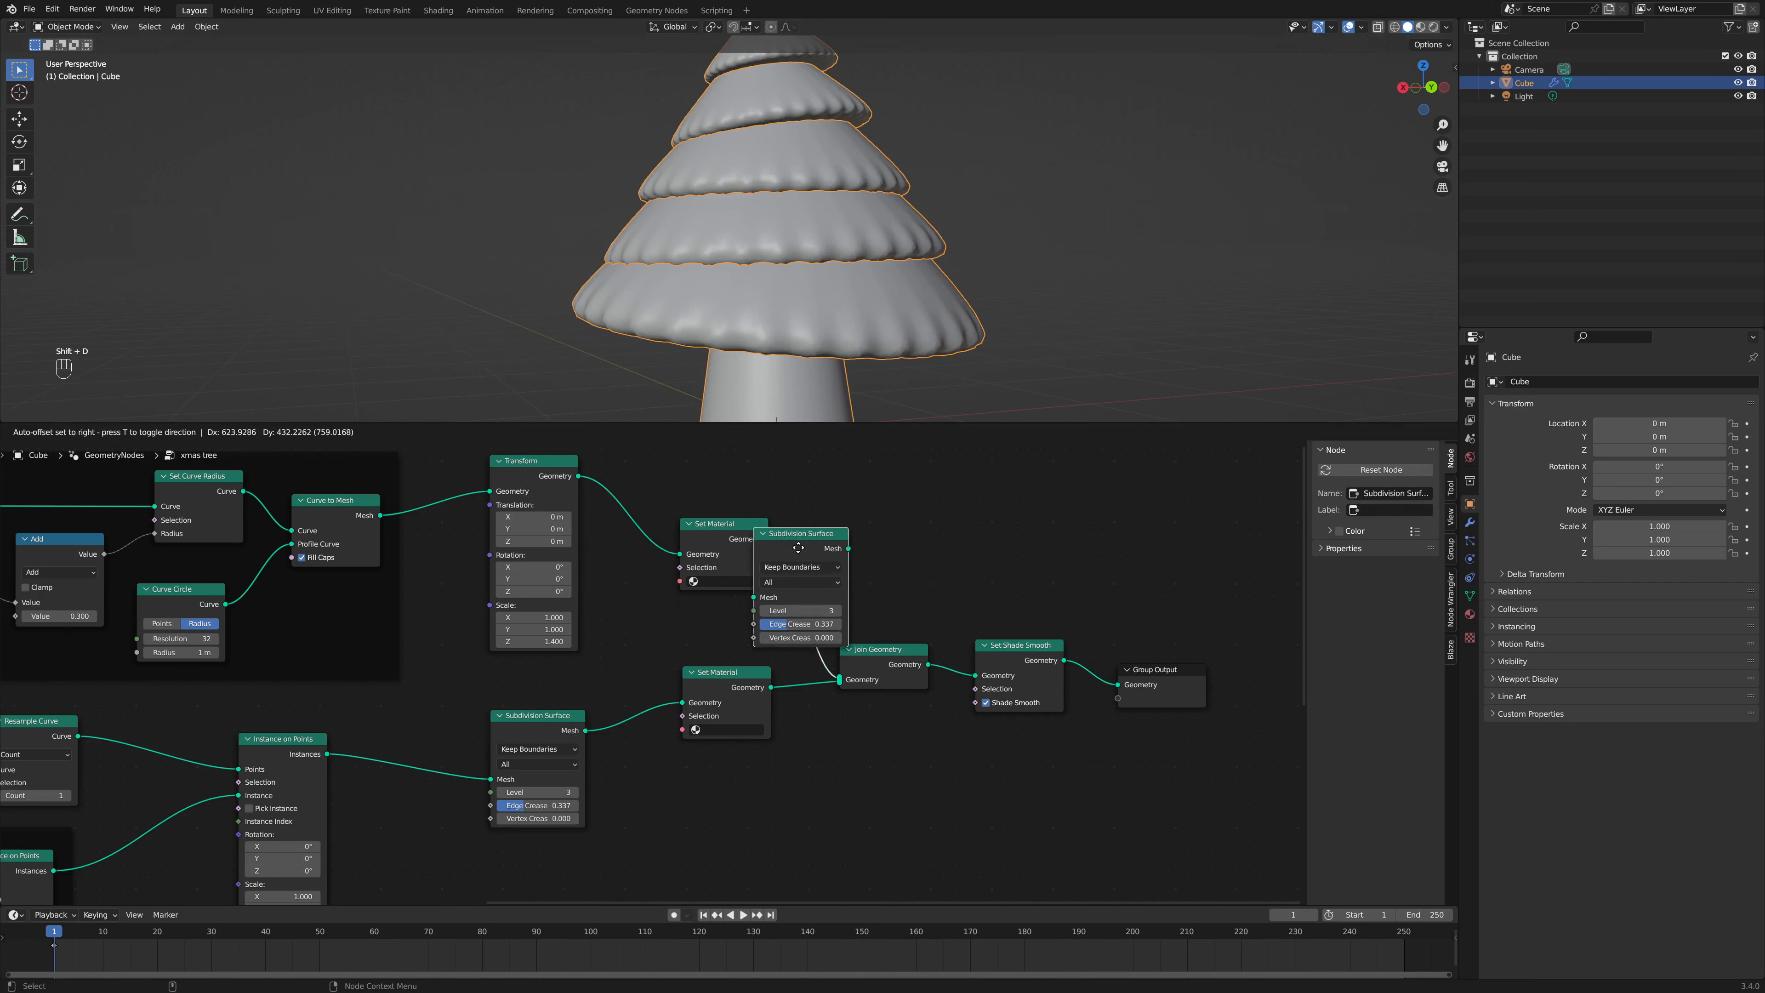
click(673, 506)
Step: Set the trunk's Subdivision Surface Edge Crease to about 0.454 and toggle muting to compare the trunk's shape
middle_drag(886, 315, 984, 226)
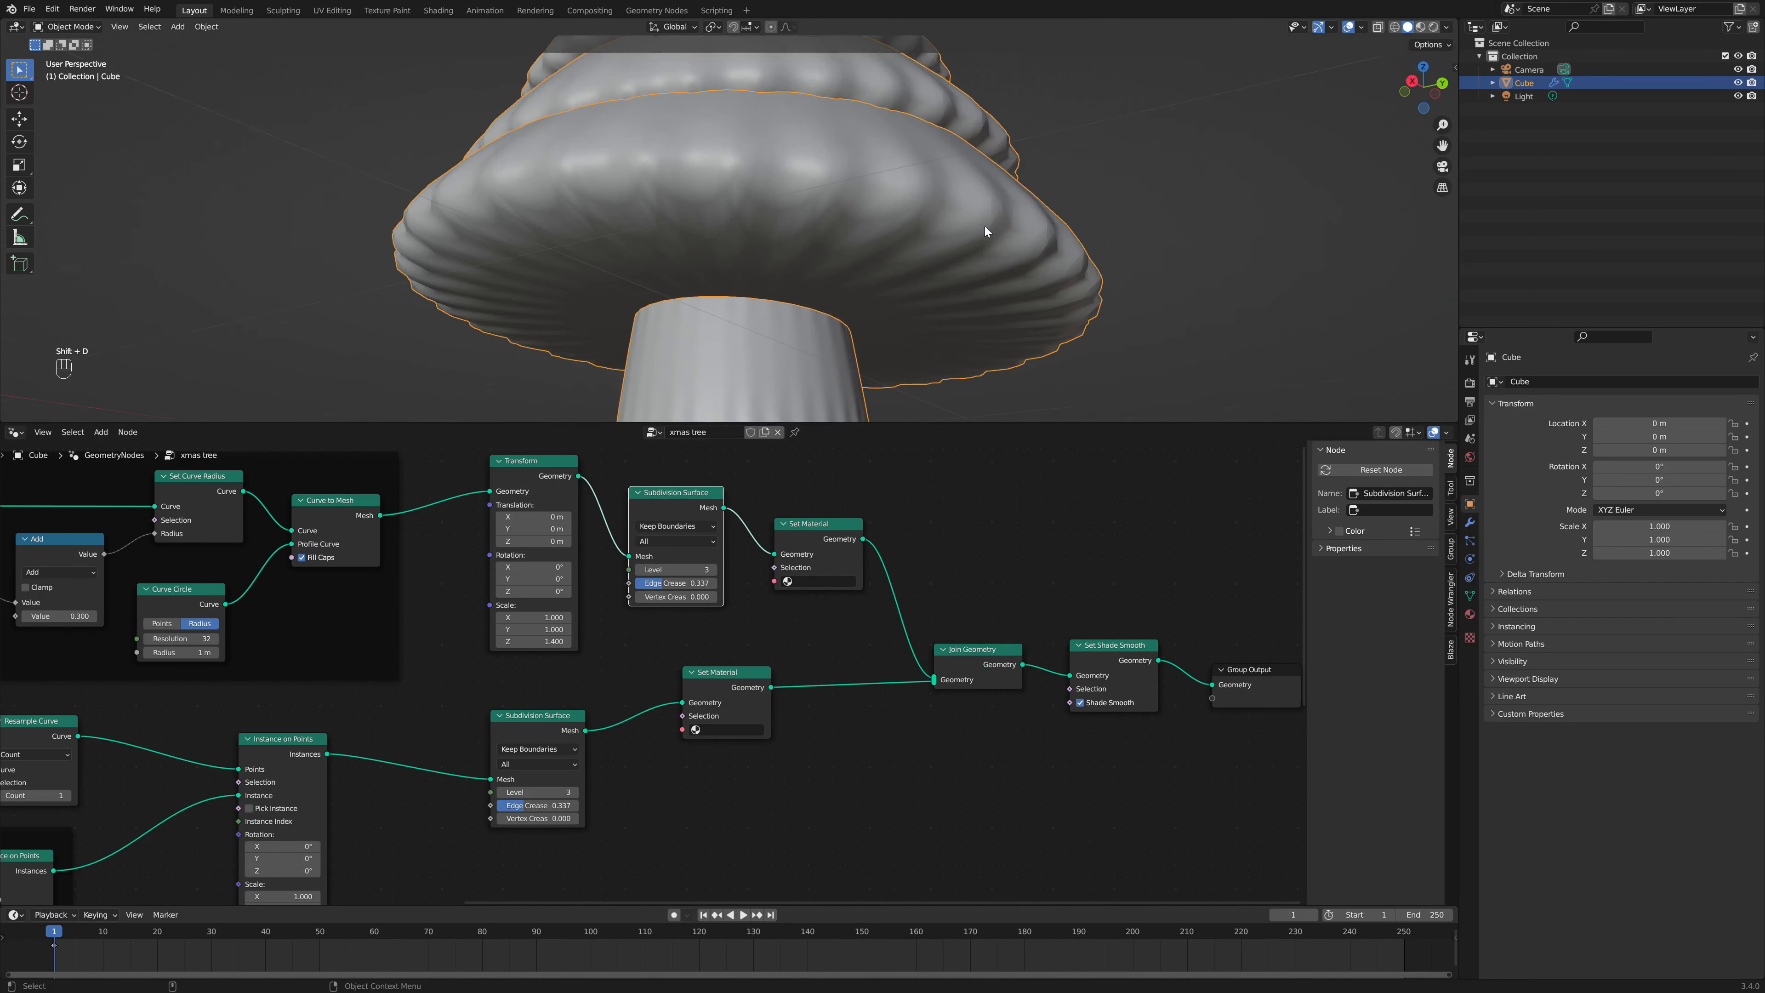
shift+middle_drag(793, 306, 788, 245)
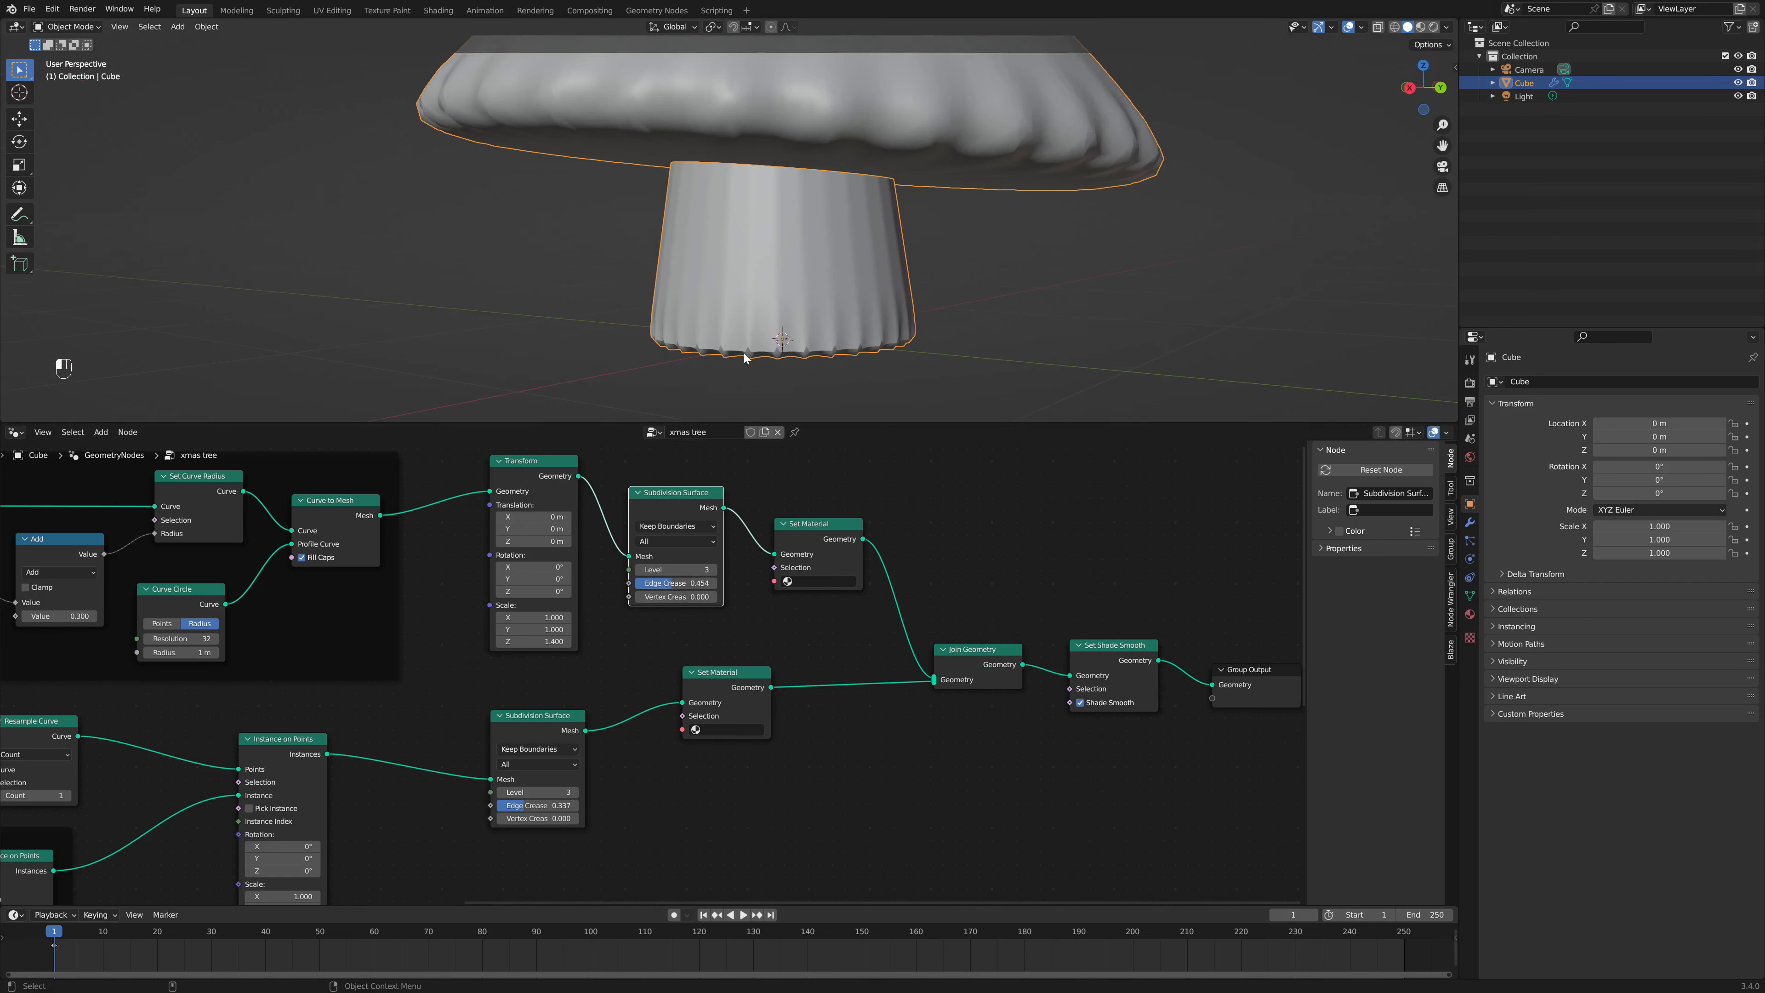
key(m)
key(m)
key(m)
key(m)
key(m)
key(m)
Step: Reposition the trunk's and tree's Set Material nodes to tidy the layout, and inspect the whole tree
drag(826, 535, 802, 533)
drag(720, 690, 726, 698)
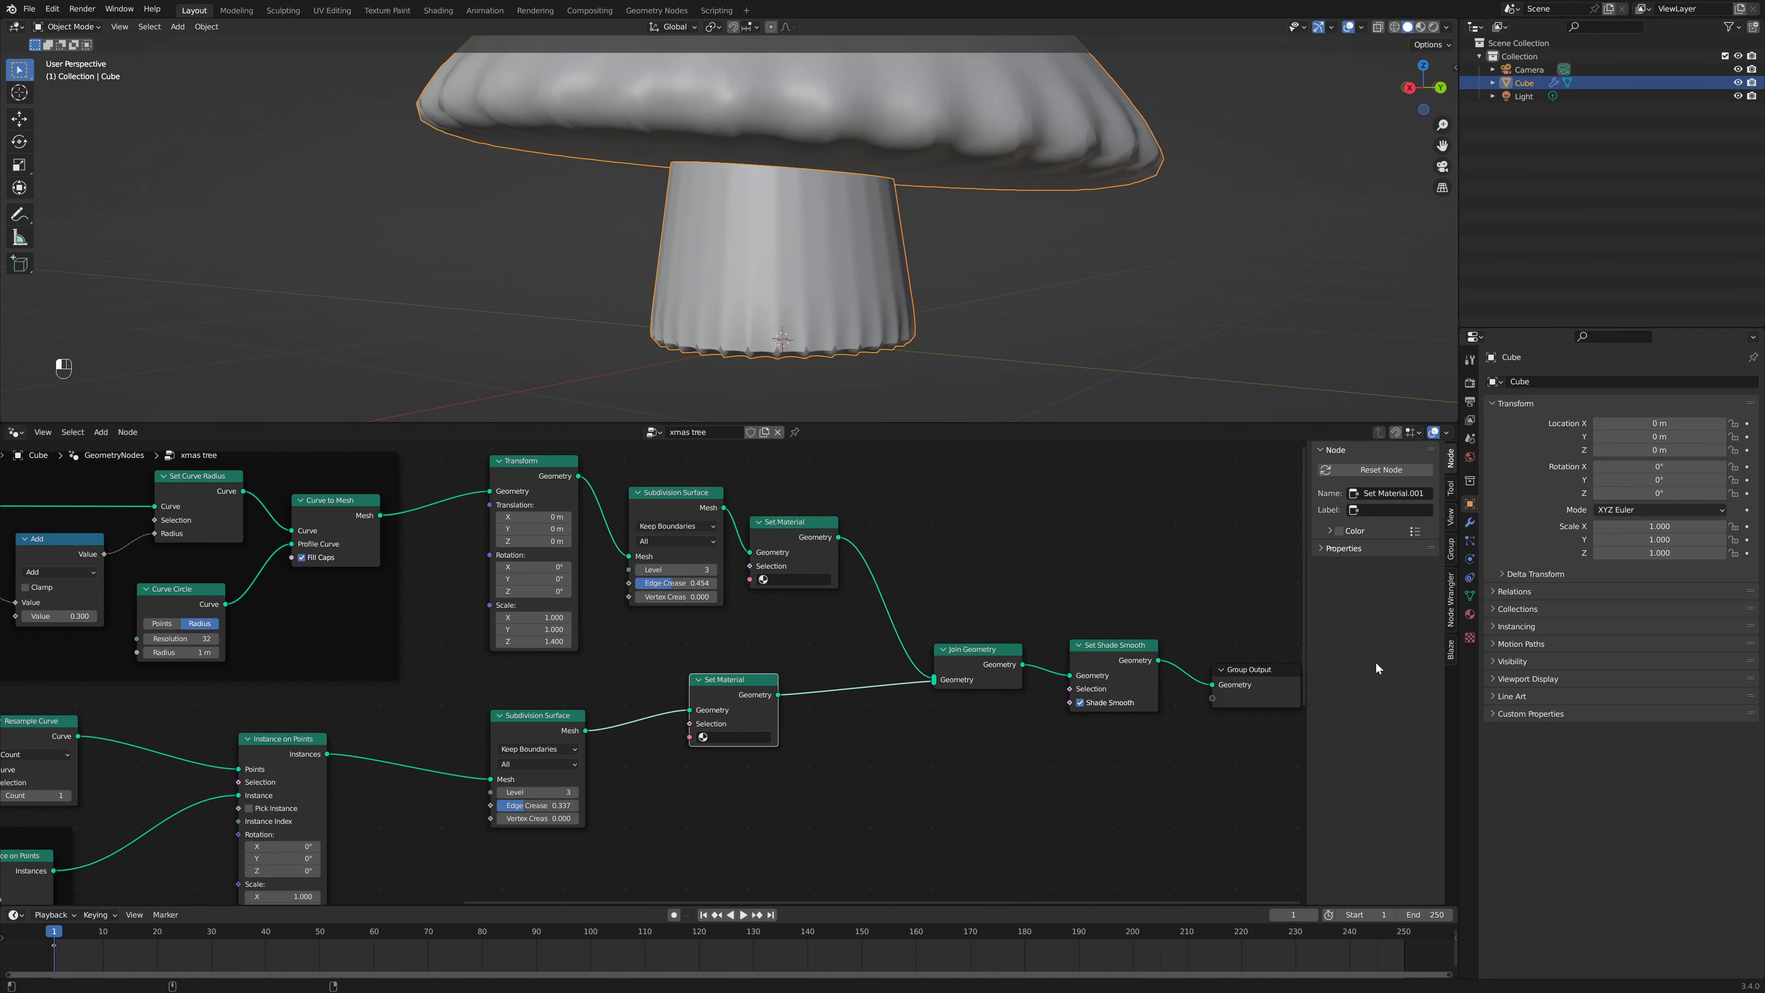
middle_drag(1043, 299, 1093, 181)
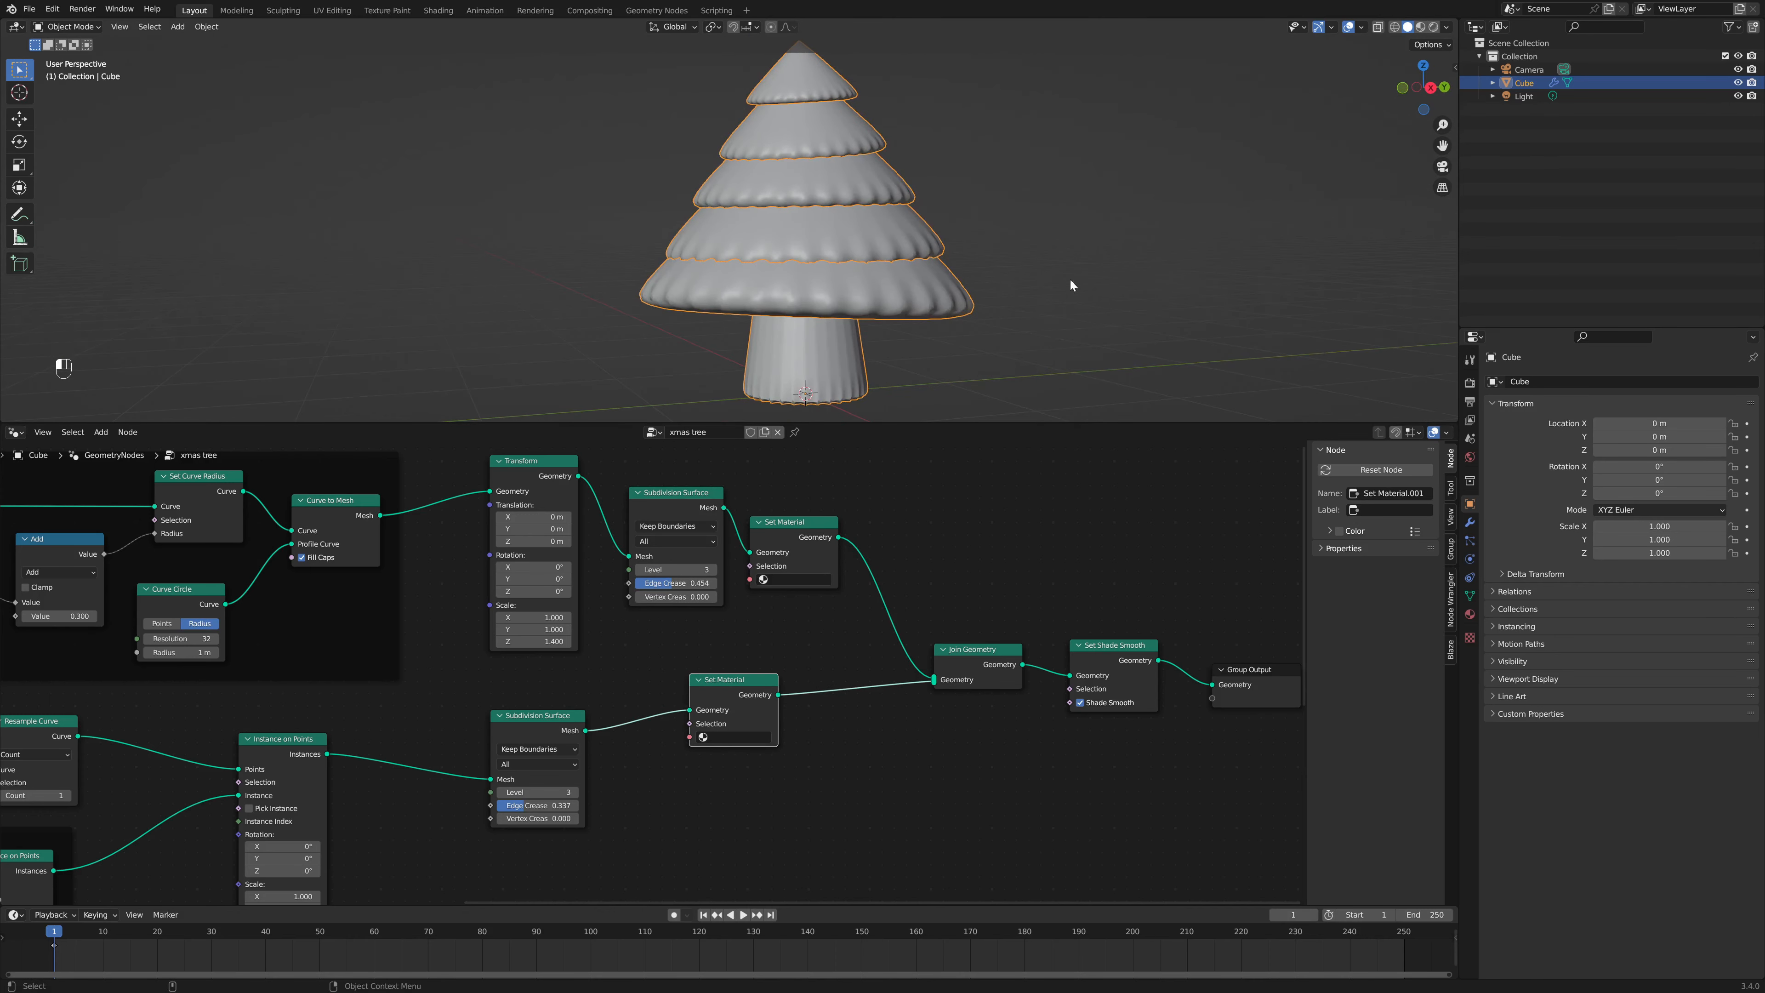
middle_drag(1071, 285, 994, 276)
Step: Shorten the trunk by setting the End Z of its Curve Line to 0.2 m
scroll(971, 276, down, 2)
middle_drag(381, 612, 950, 622)
middle_drag(144, 651, 528, 654)
scroll(528, 654, up, 2)
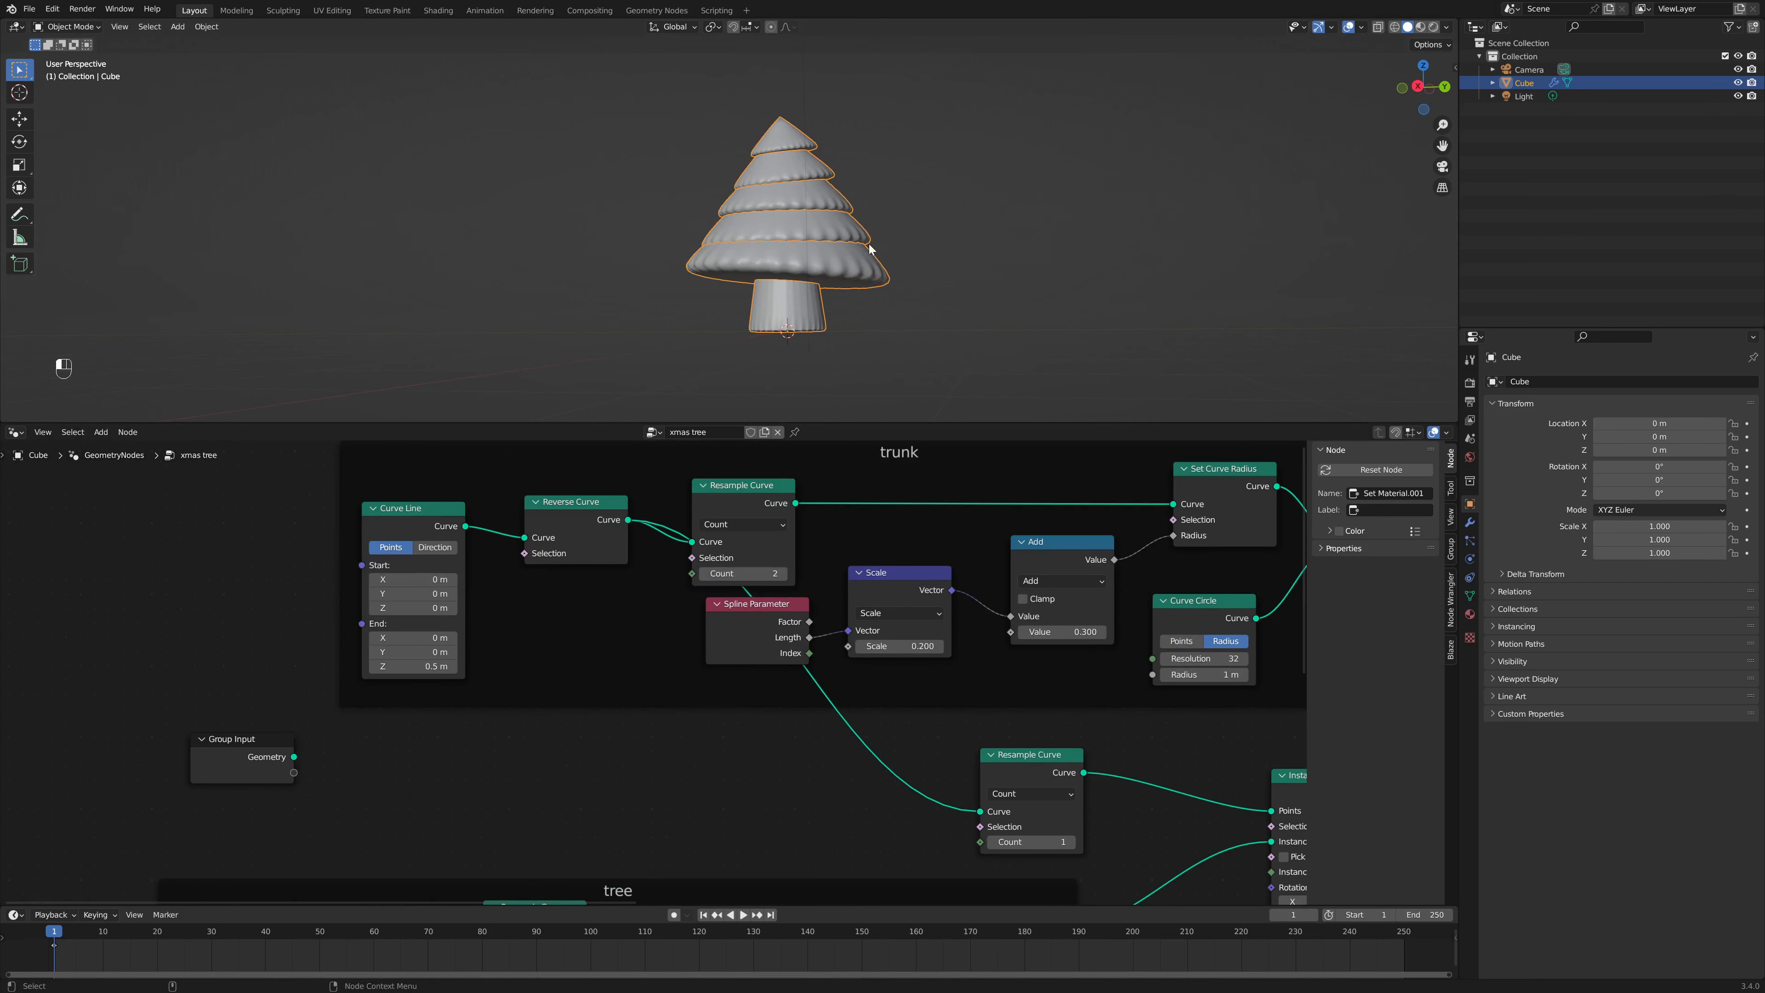
scroll(868, 295, up, 4)
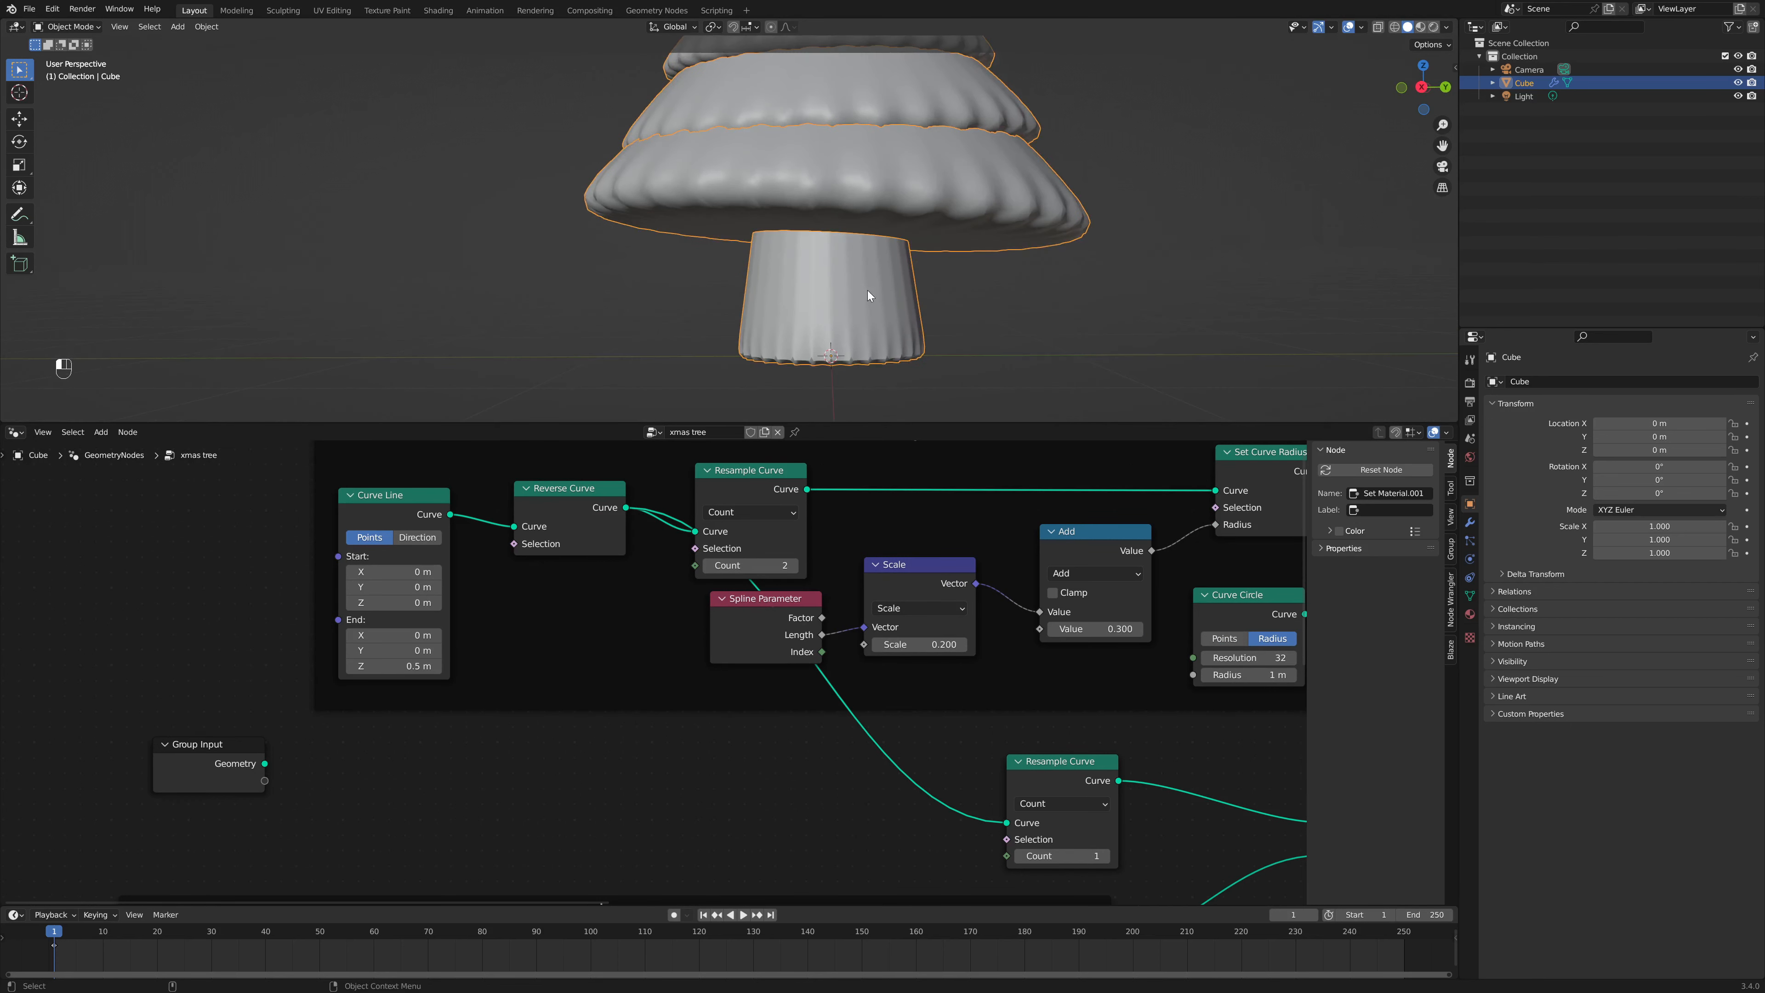
click(352, 667)
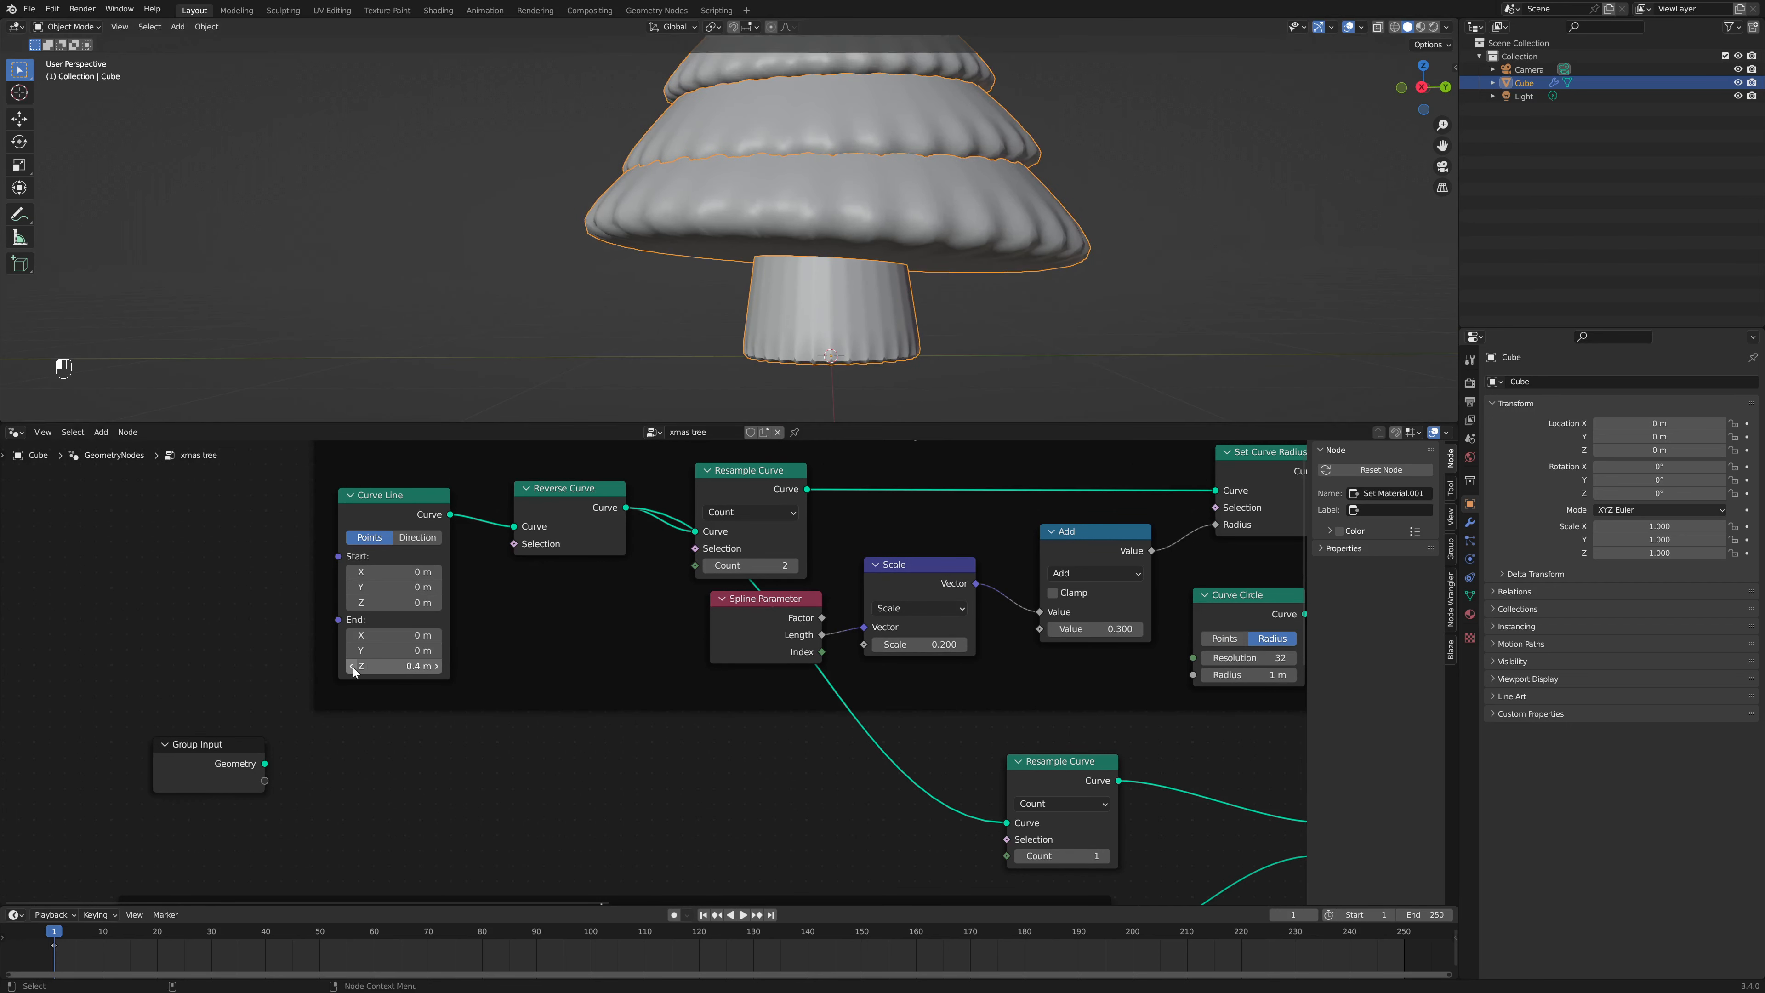
click(353, 668)
click(353, 667)
scroll(799, 236, down, 4)
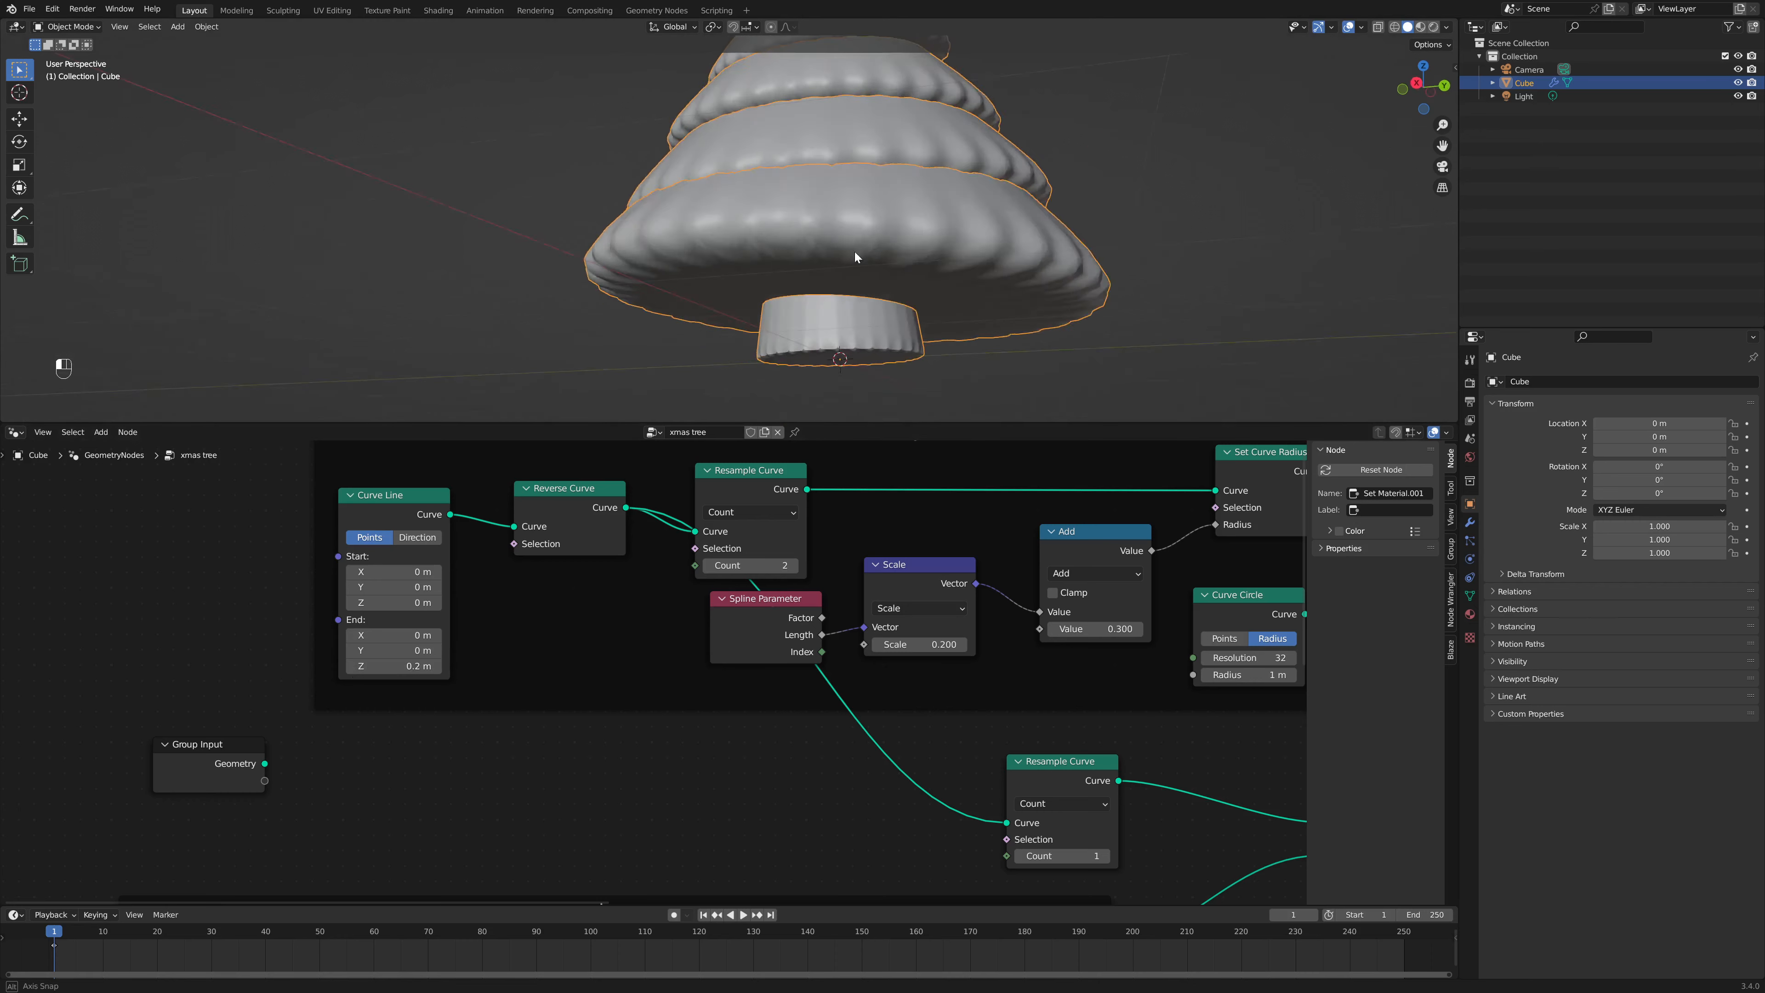
Step: Move the tree's Set Material node farther from its Subdivision Surface node, closer to Join Geometry
middle_drag(792, 236, 856, 263)
middle_drag(1250, 660, 542, 631)
scroll(667, 654, down, 1)
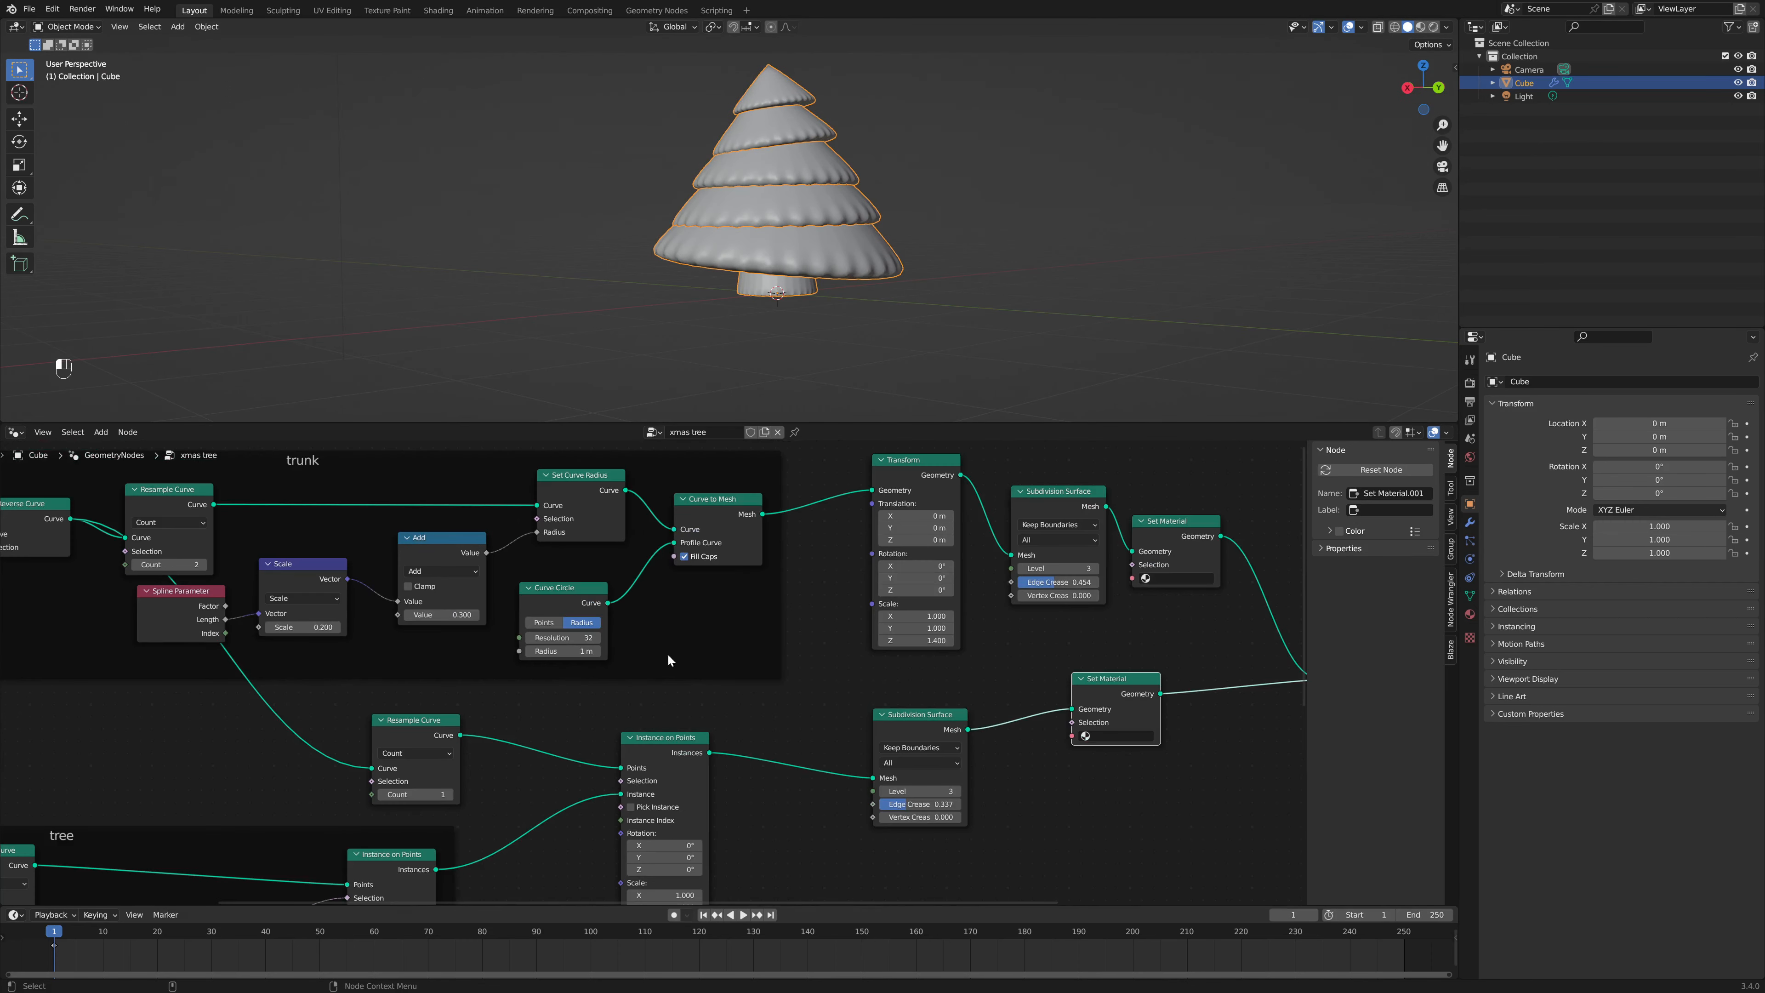
scroll(1162, 663, down, 1)
middle_drag(1148, 684, 689, 667)
drag(646, 675, 691, 668)
click(692, 668)
middle_drag(777, 744, 894, 674)
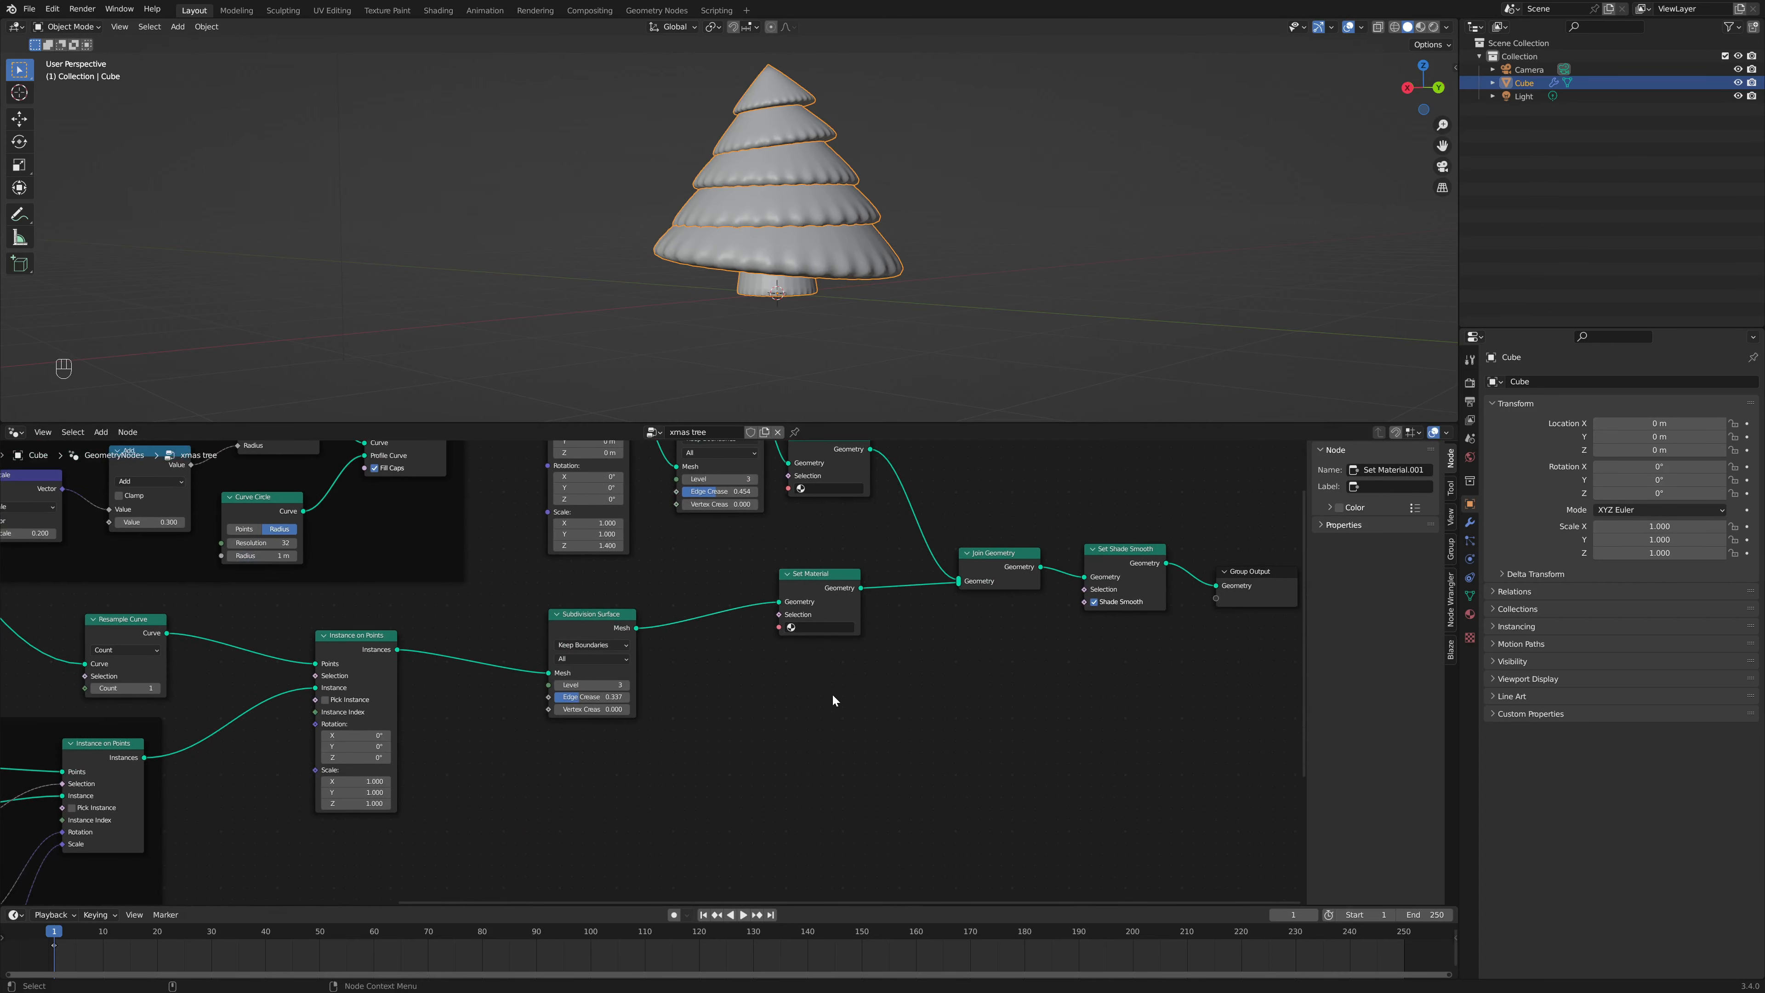
Step: Add an Instance on Points node and a Distribute Points on Faces node below the tree's Set Material
scroll(778, 679, up, 1)
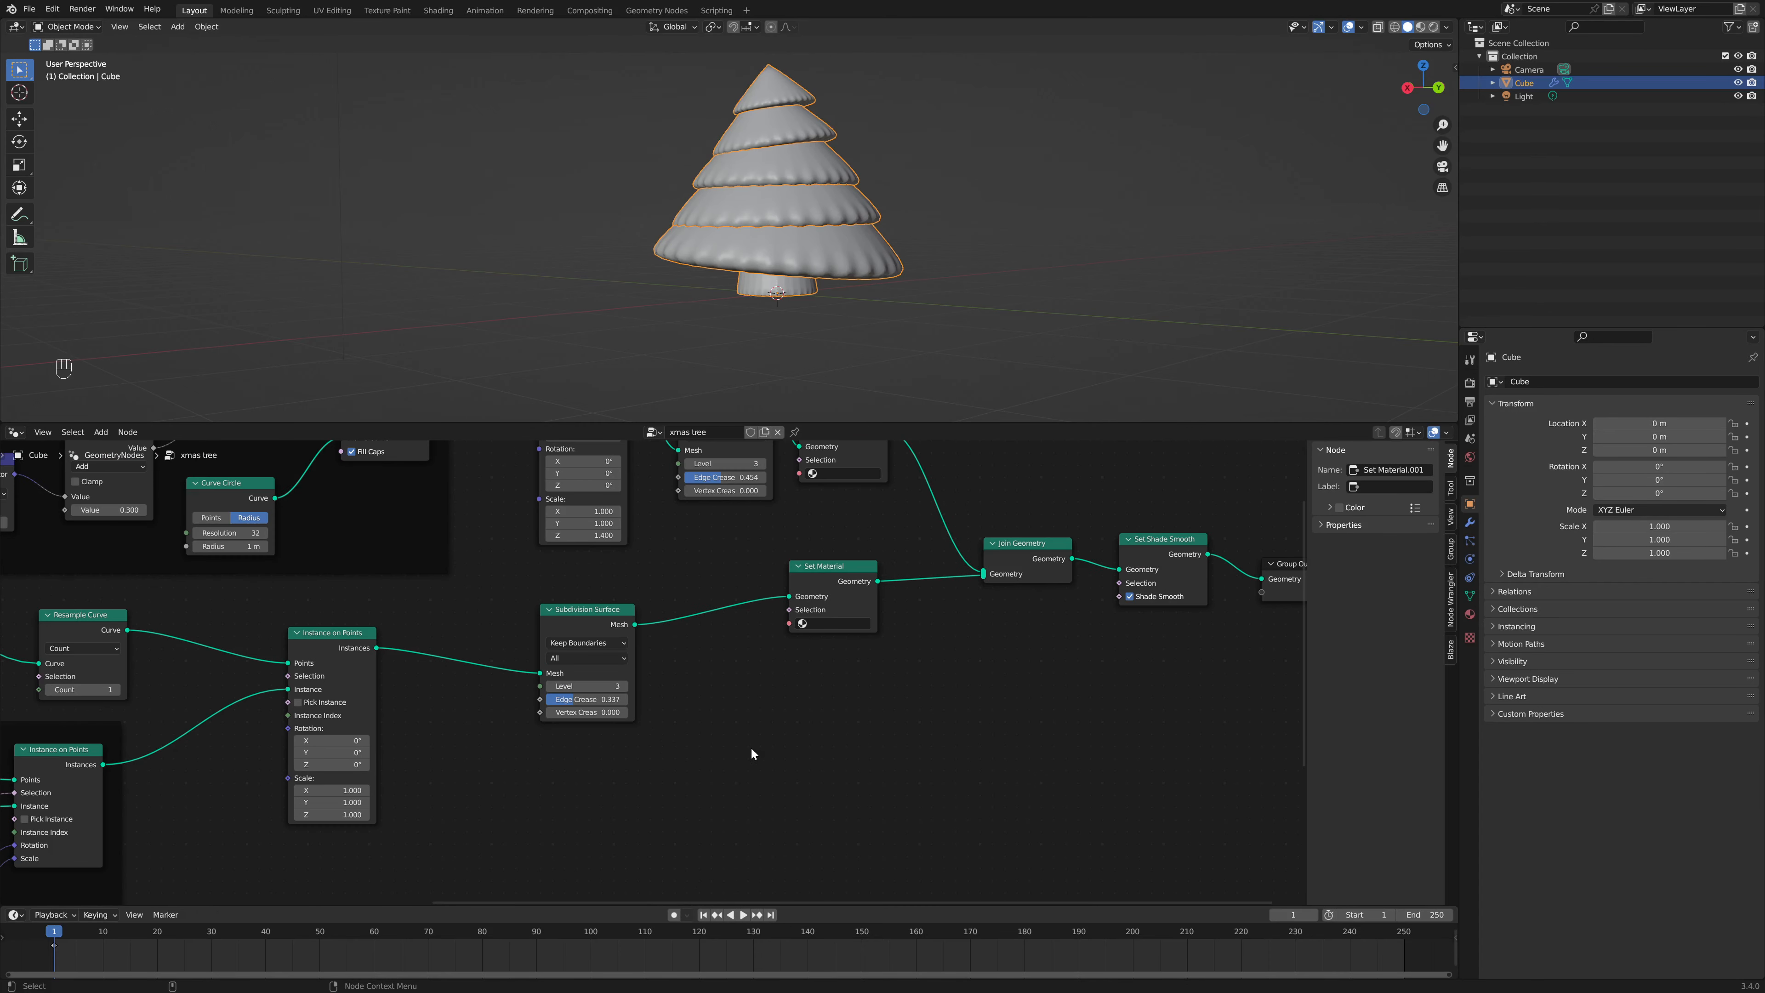
scroll(755, 728, up, 1)
middle_drag(807, 757, 874, 739)
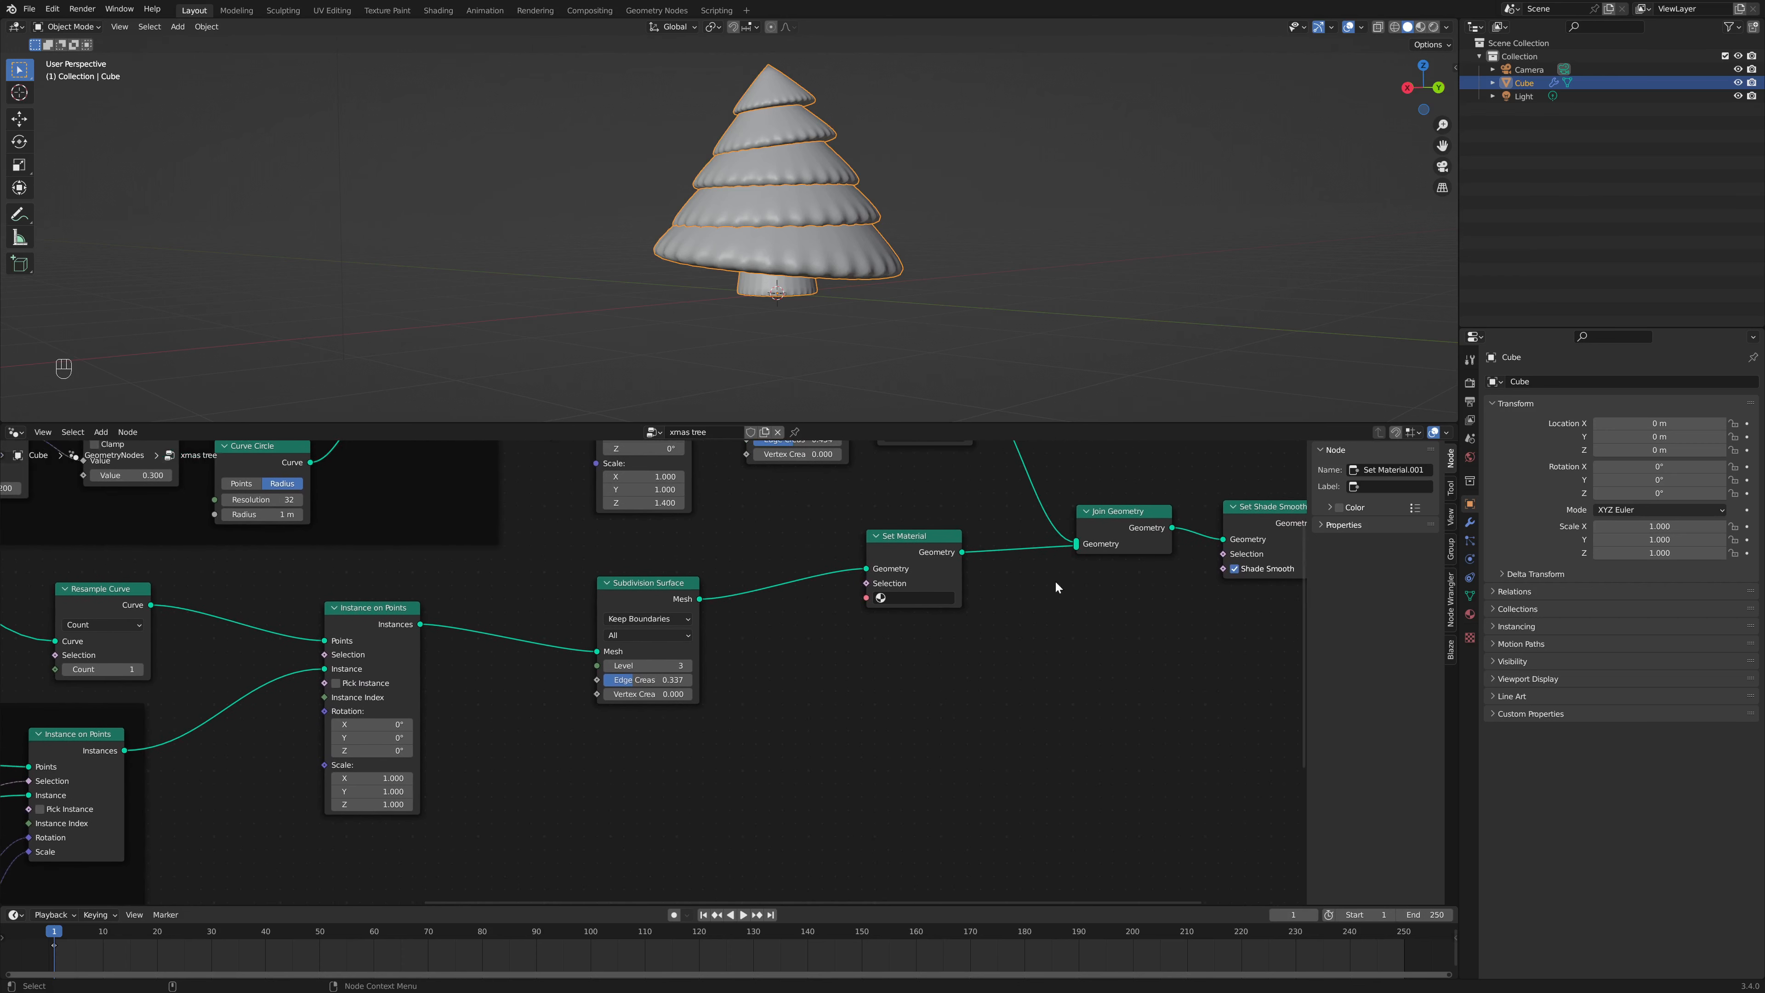
key(shift+a)
text(insta)
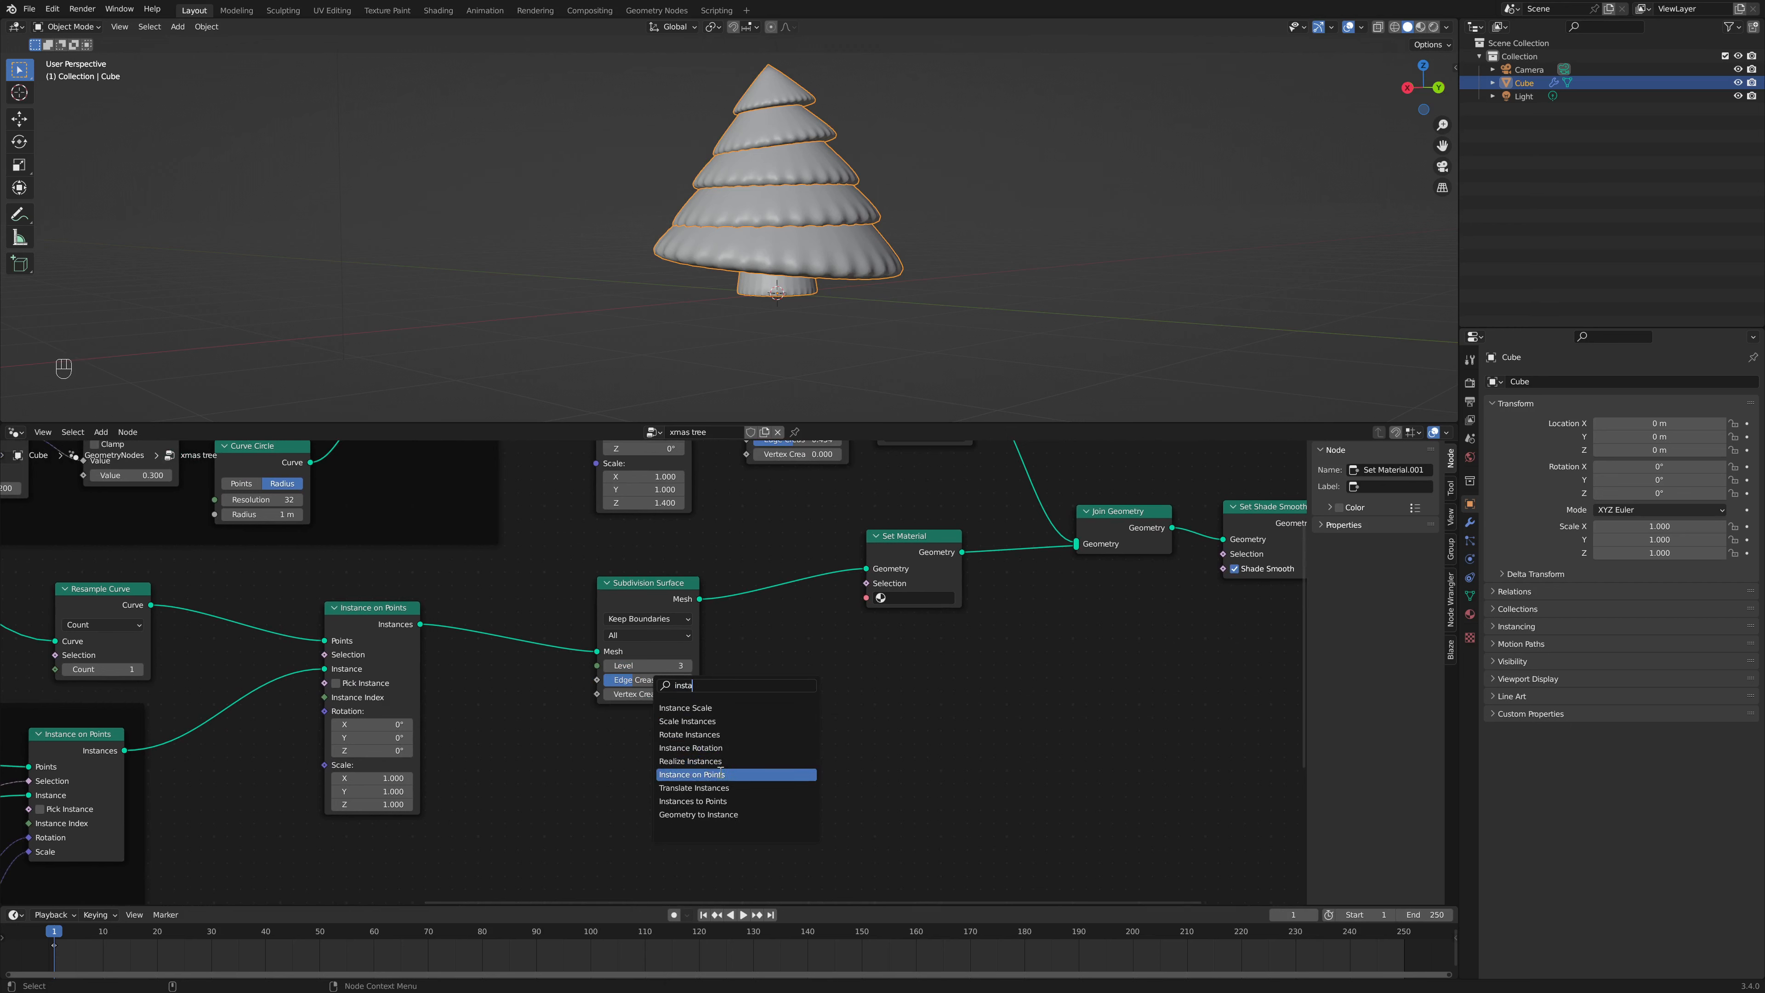
click(688, 767)
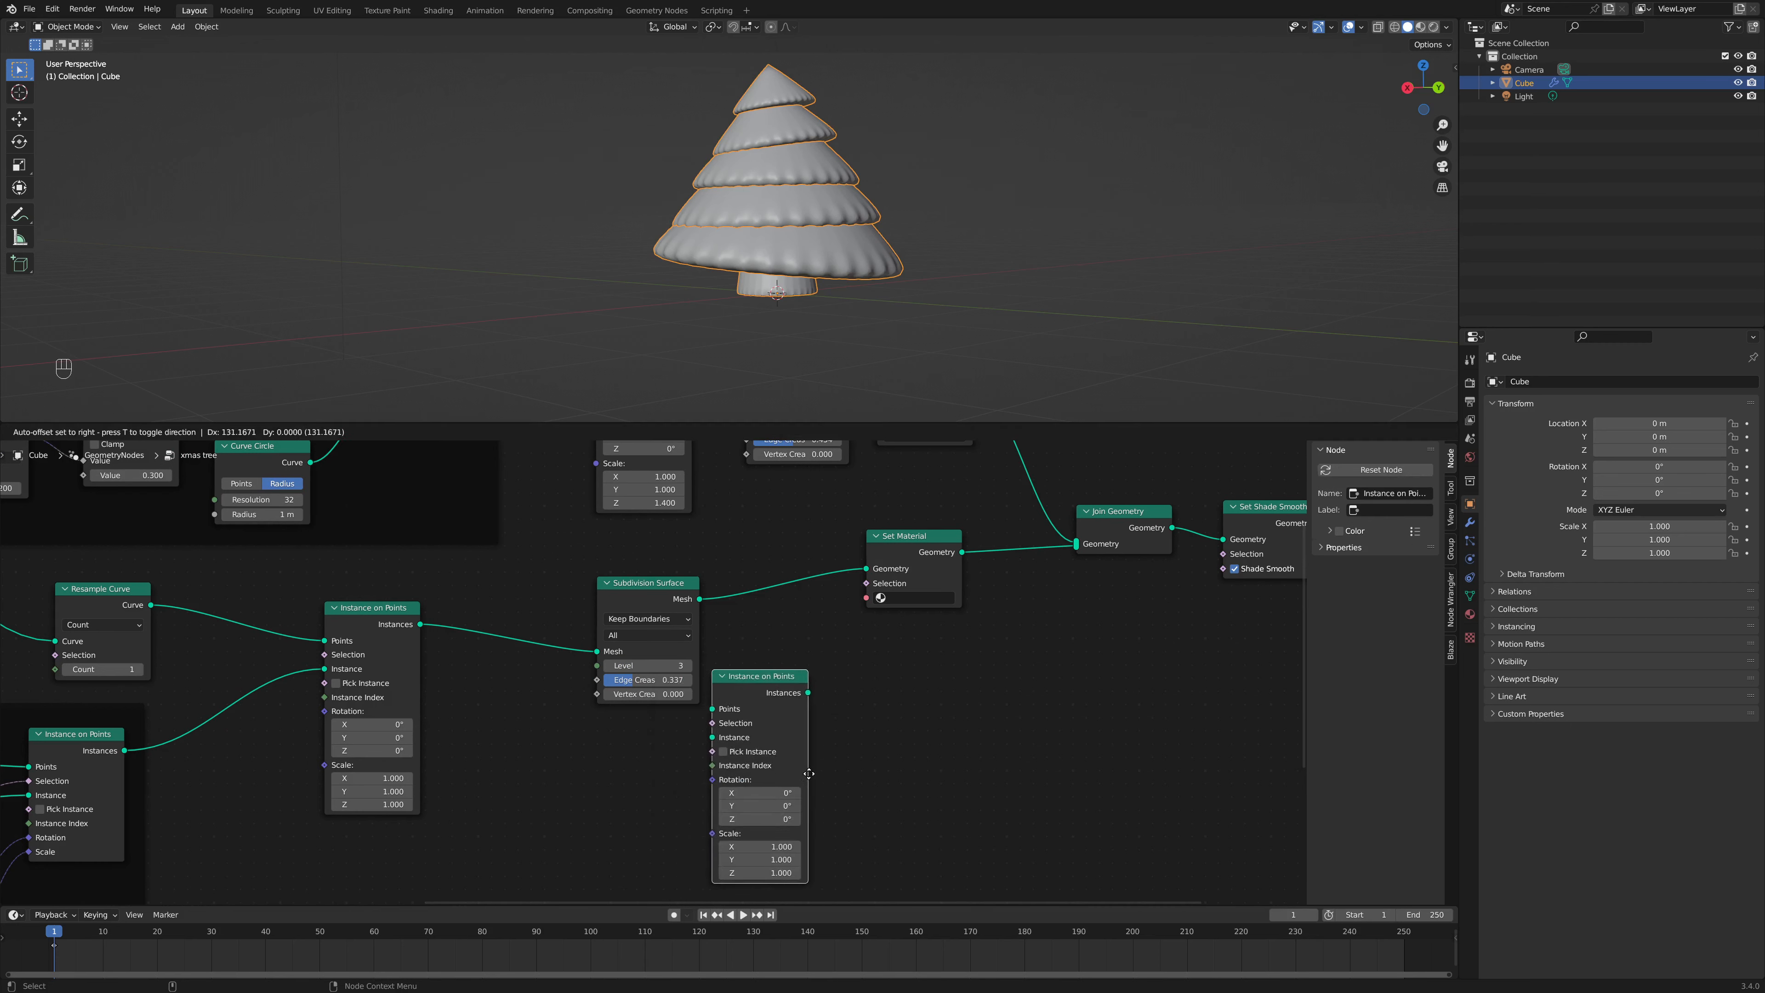
click(965, 785)
key(shift+a)
text(dis)
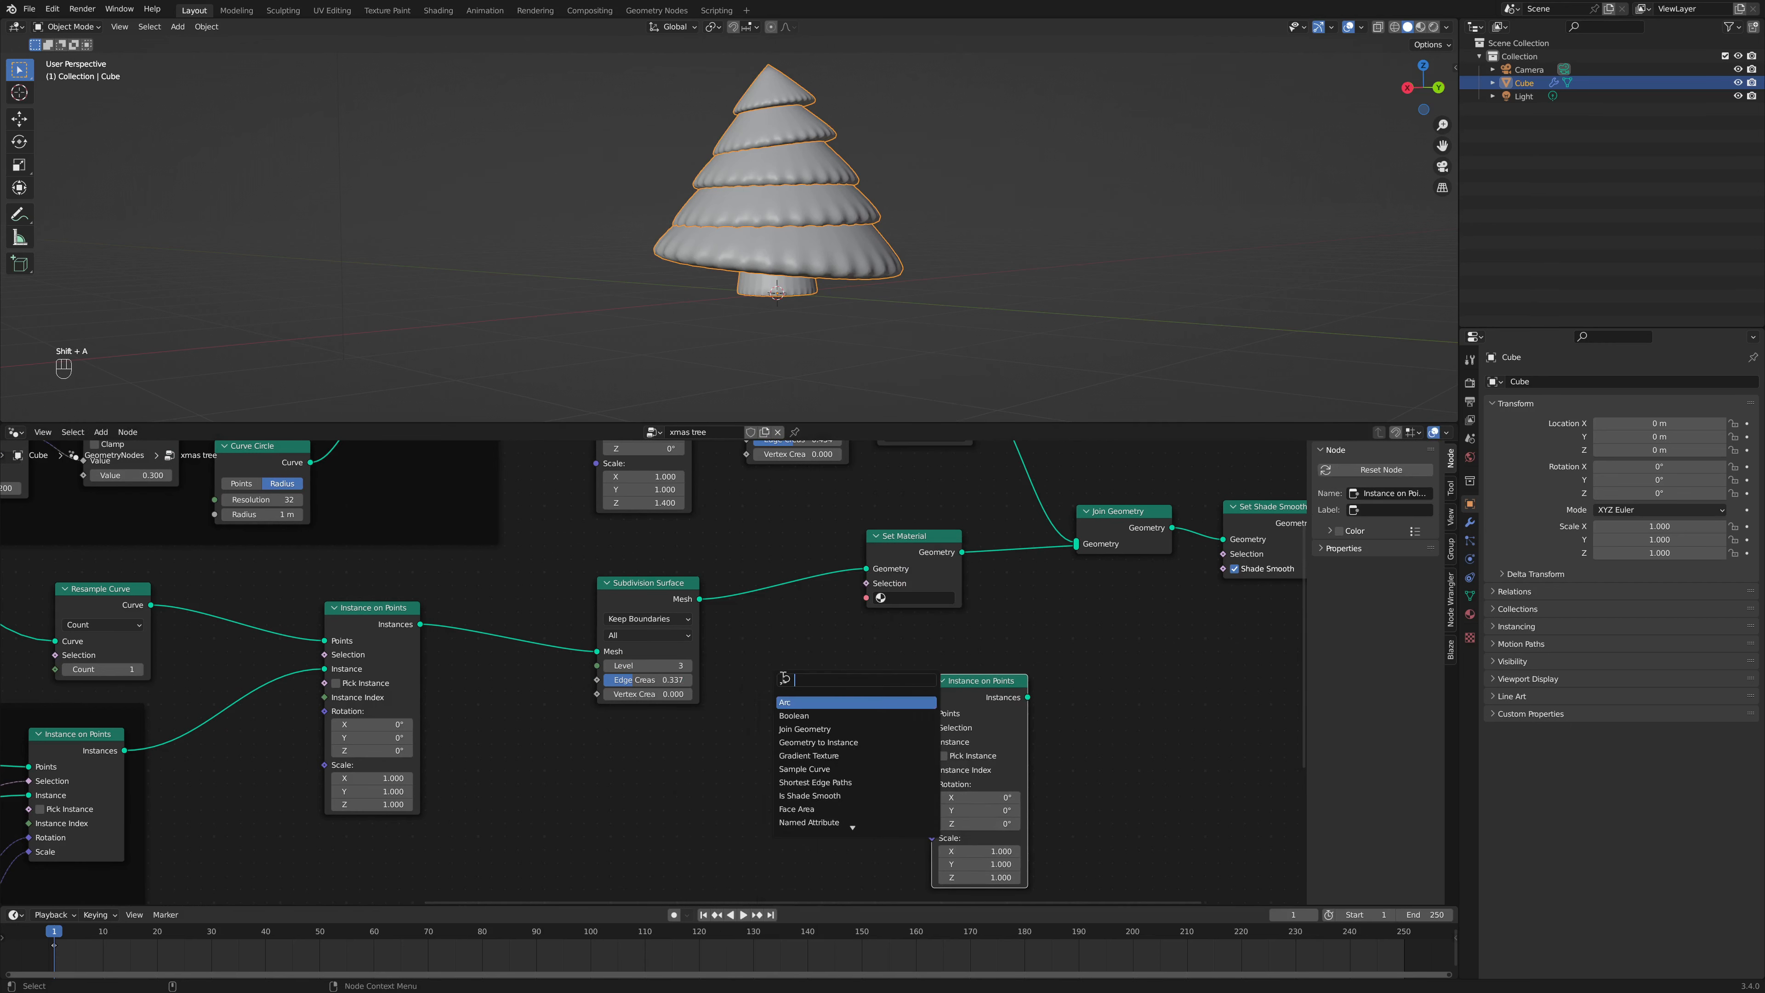
click(827, 715)
click(834, 772)
Step: Feed the tree's subdivided mesh into Distribute Points on Faces and its Points into the new Instance on Points, spacing out the nodes
drag(649, 651, 554, 660)
drag(577, 592, 592, 585)
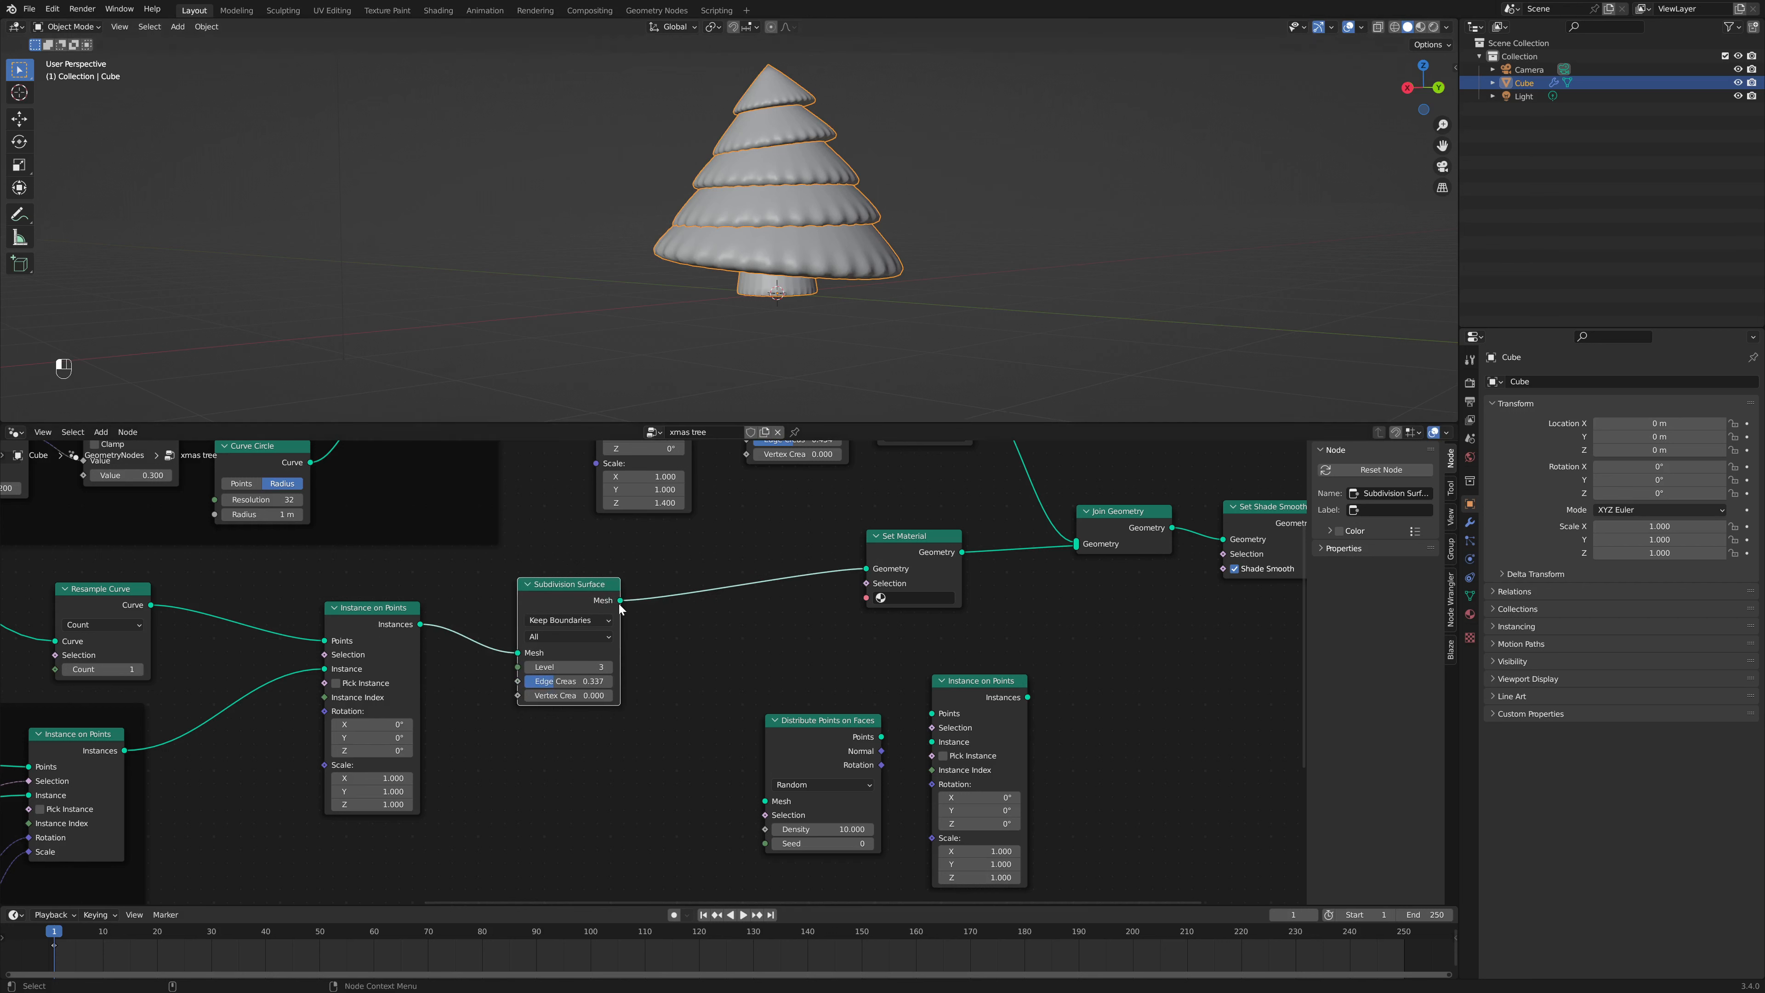
drag(671, 795, 774, 808)
drag(881, 736, 933, 717)
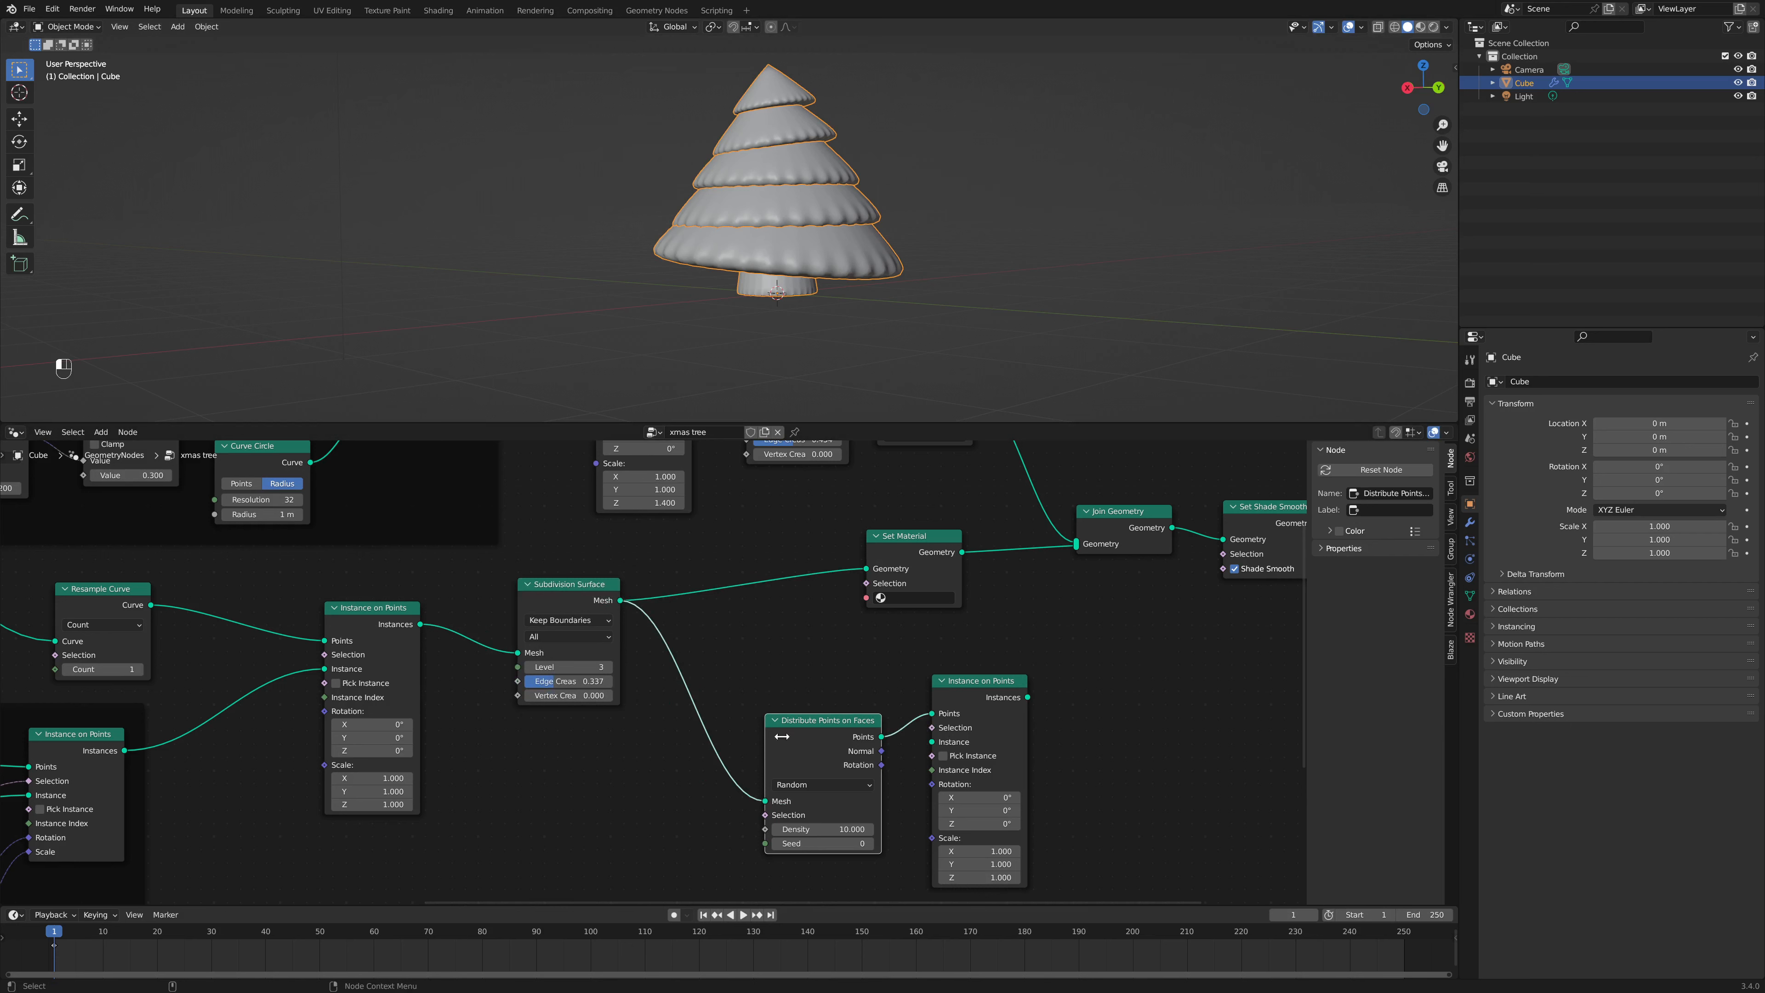
drag(782, 736, 740, 664)
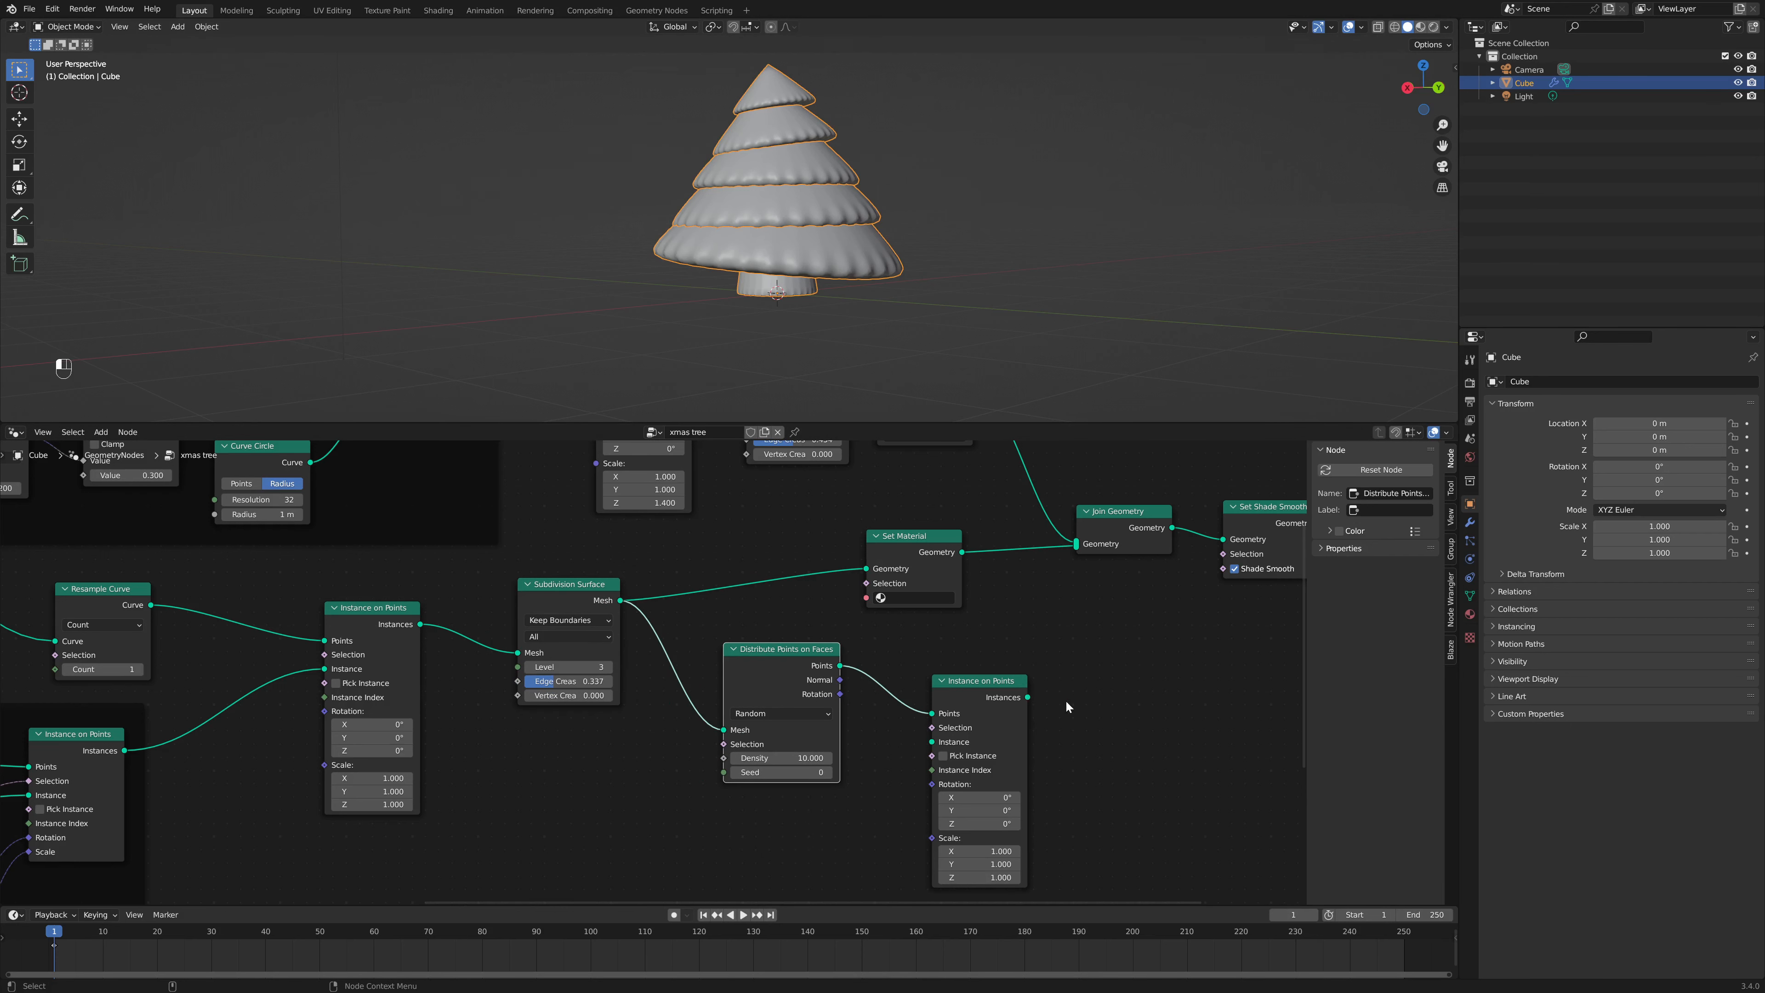
Step: Preview the new Instance on Points through the group output and add an Ico Sphere as its instance
ctrl+shift+click(1024, 697)
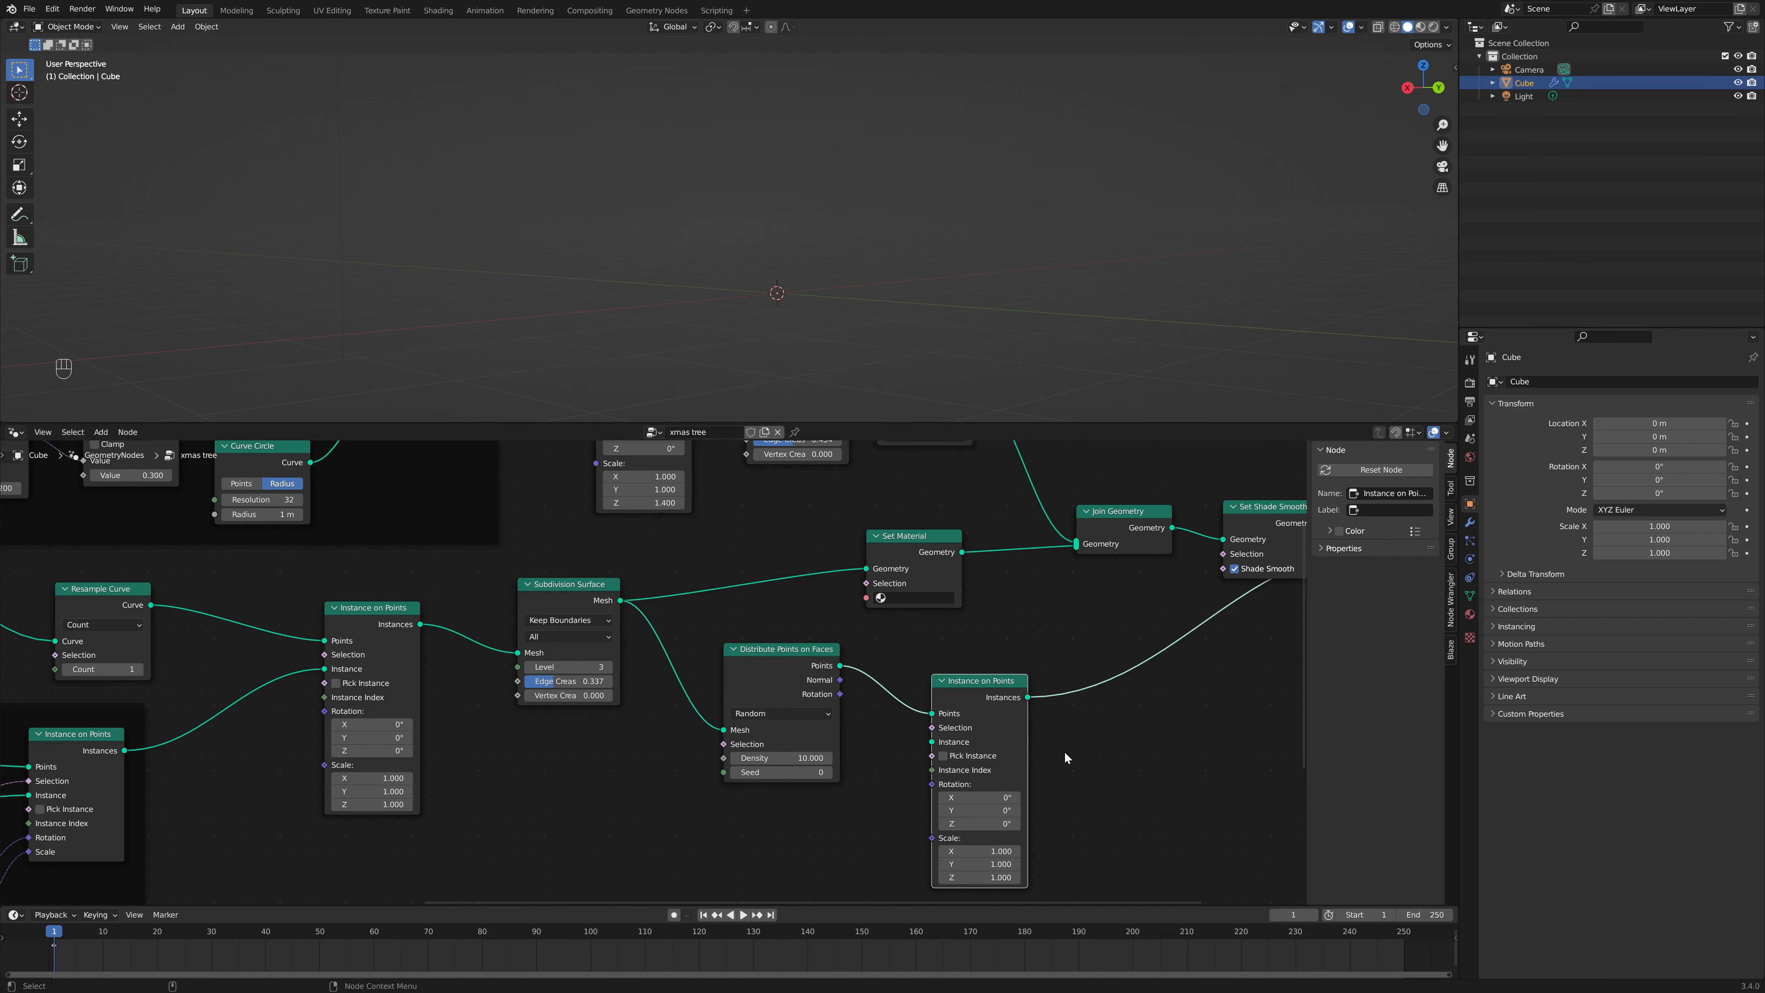
middle_drag(1065, 751, 990, 639)
key(shift+a)
click(717, 678)
text(i)
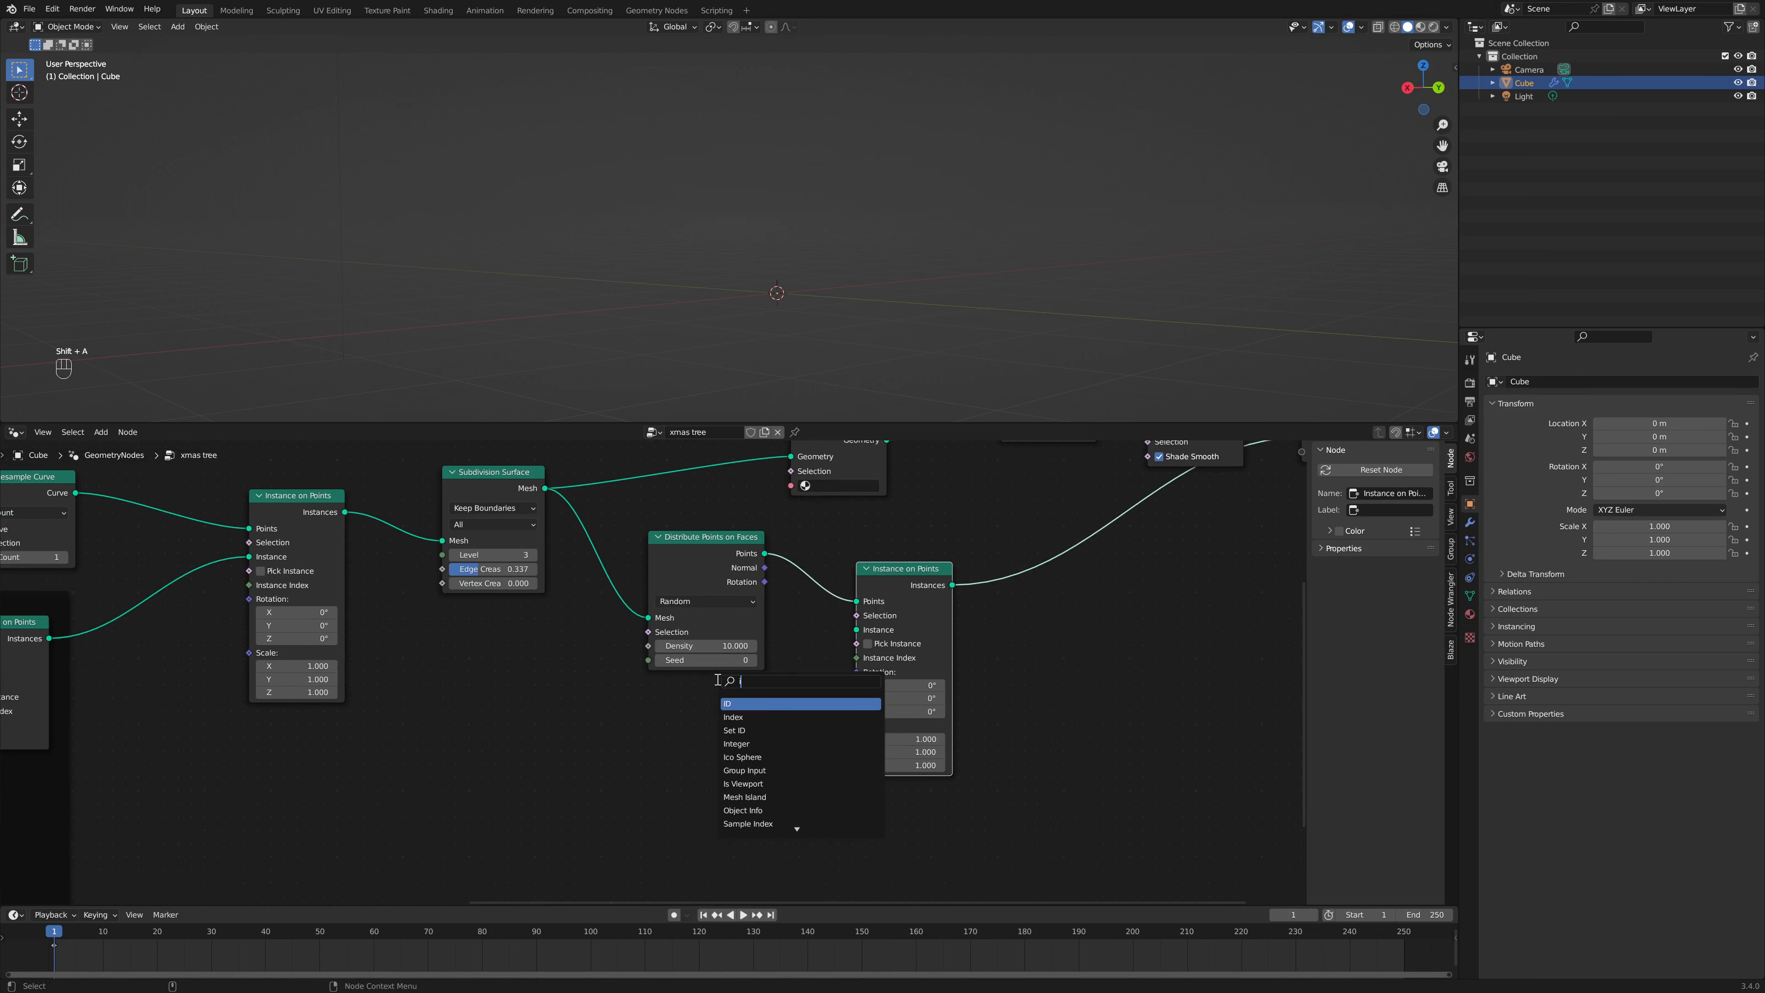
text(c)
click(738, 703)
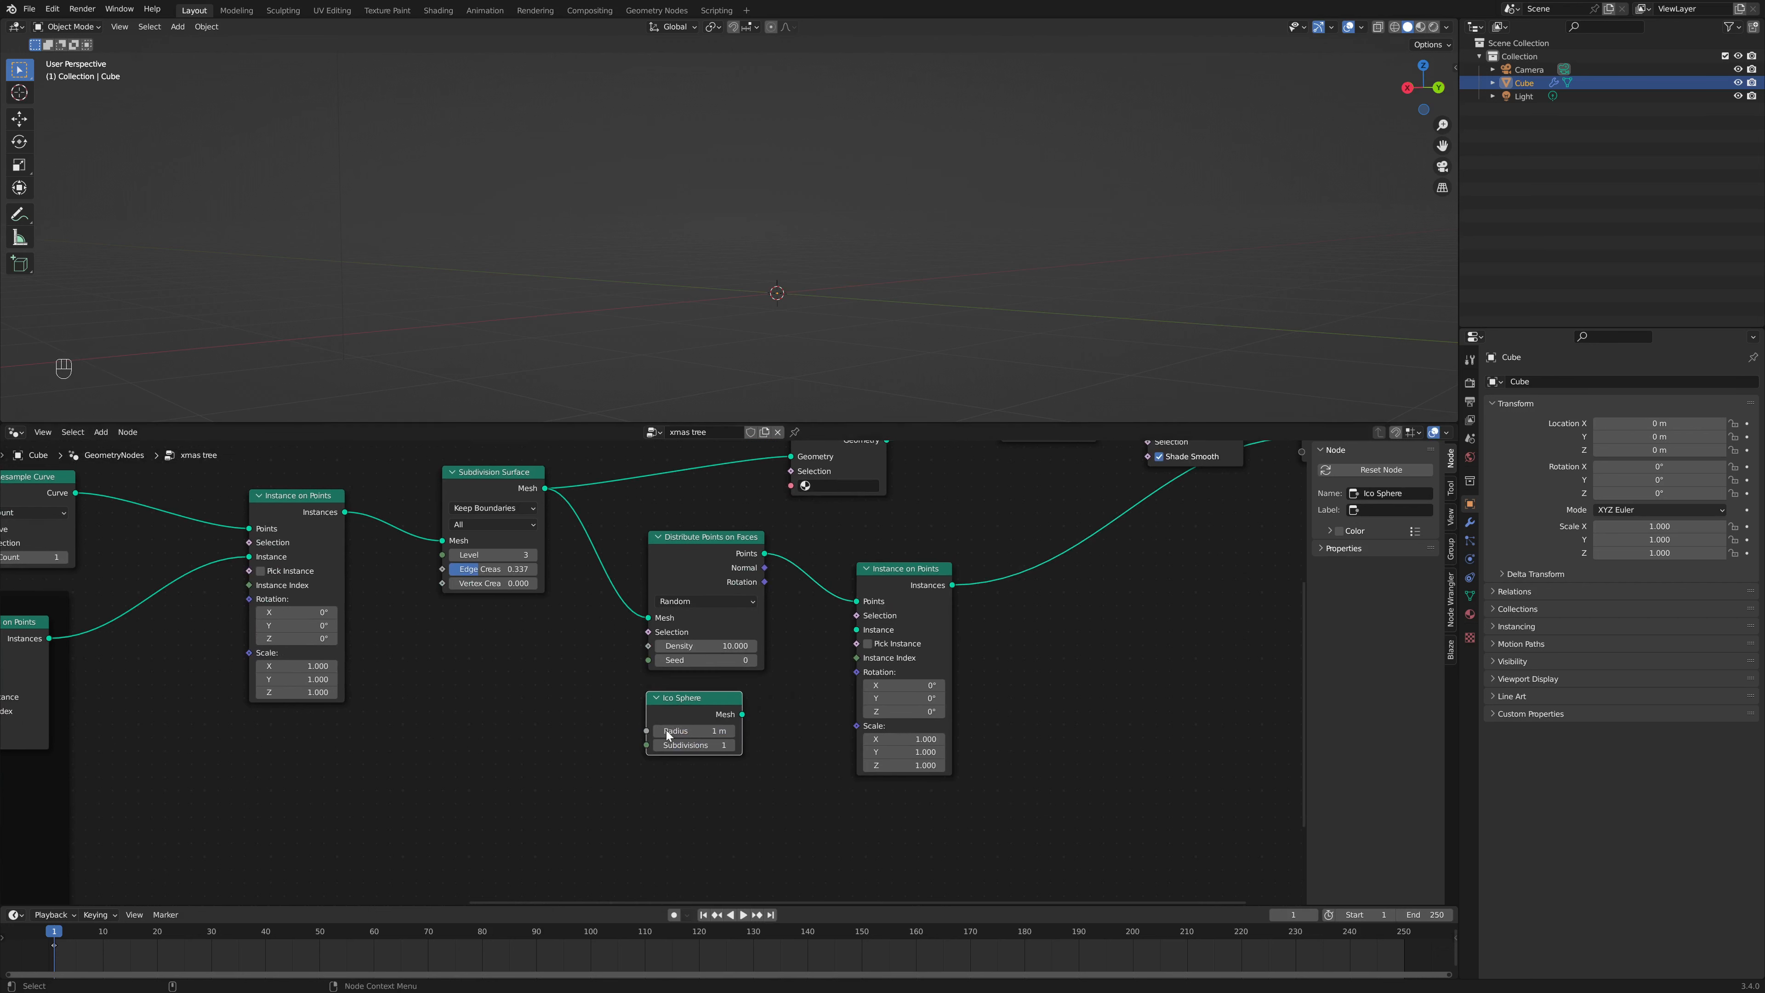
drag(741, 716, 857, 630)
Step: Set the Ico Sphere's Radius to 0.1 m
scroll(828, 268, down, 3)
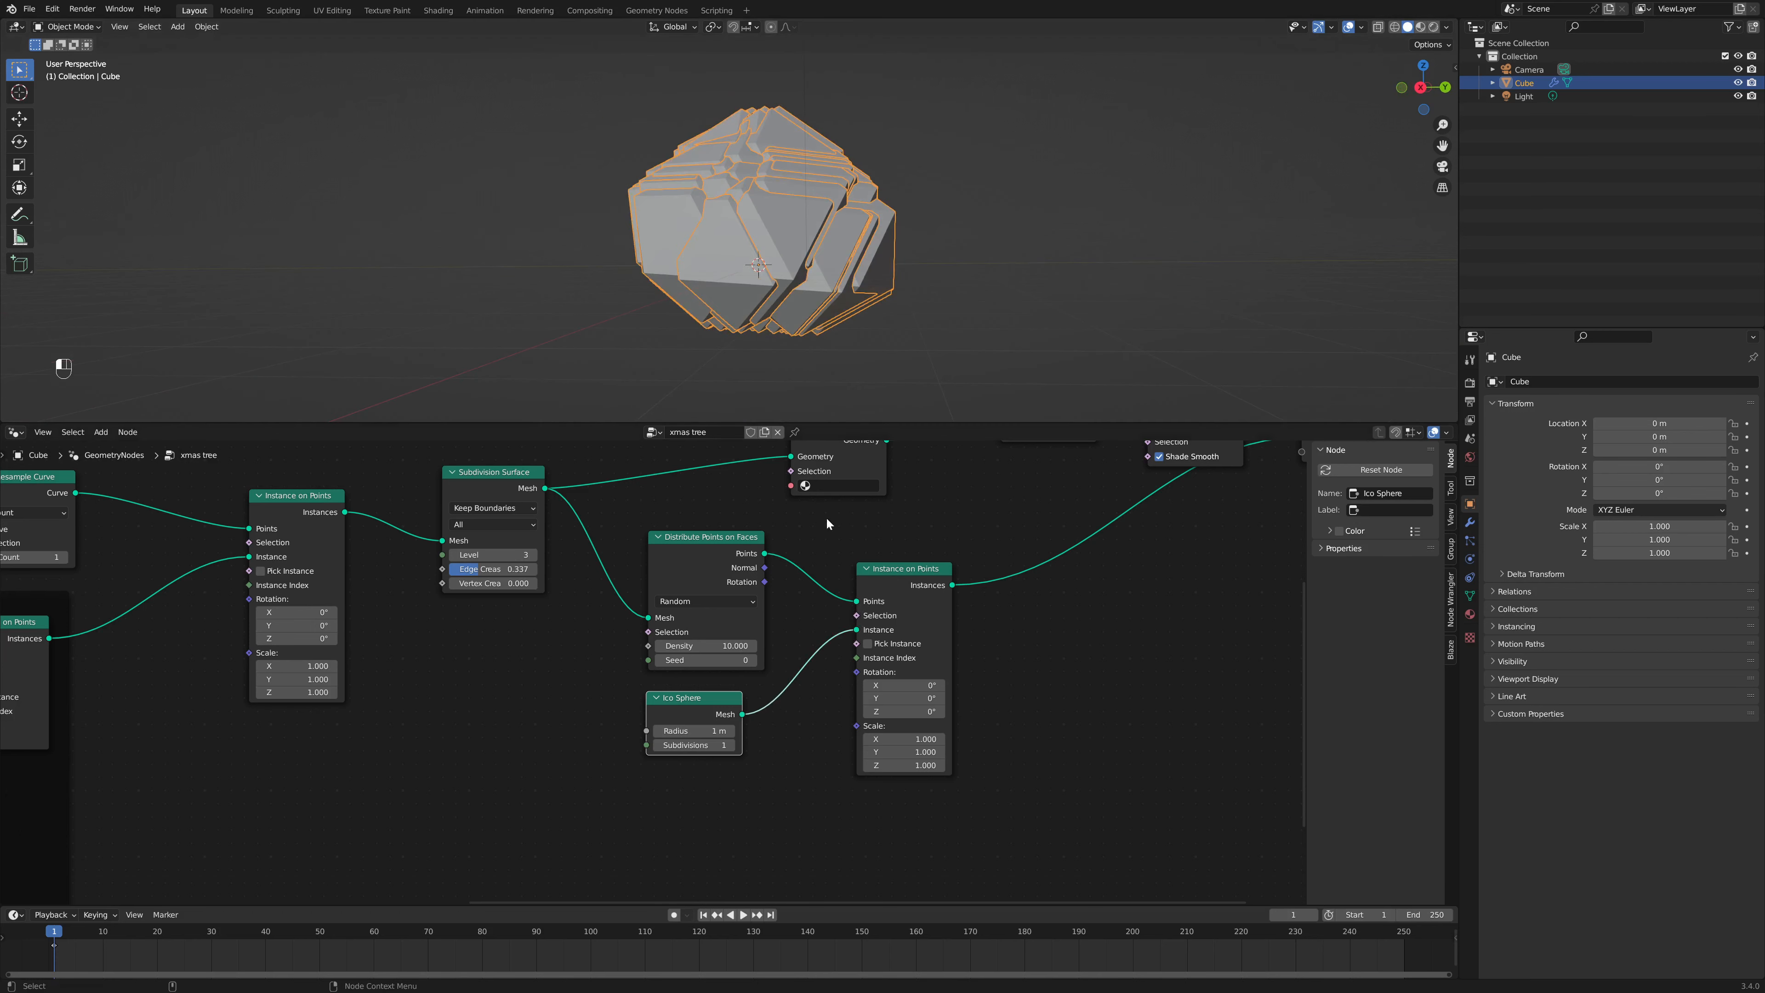
scroll(905, 721, up, 1)
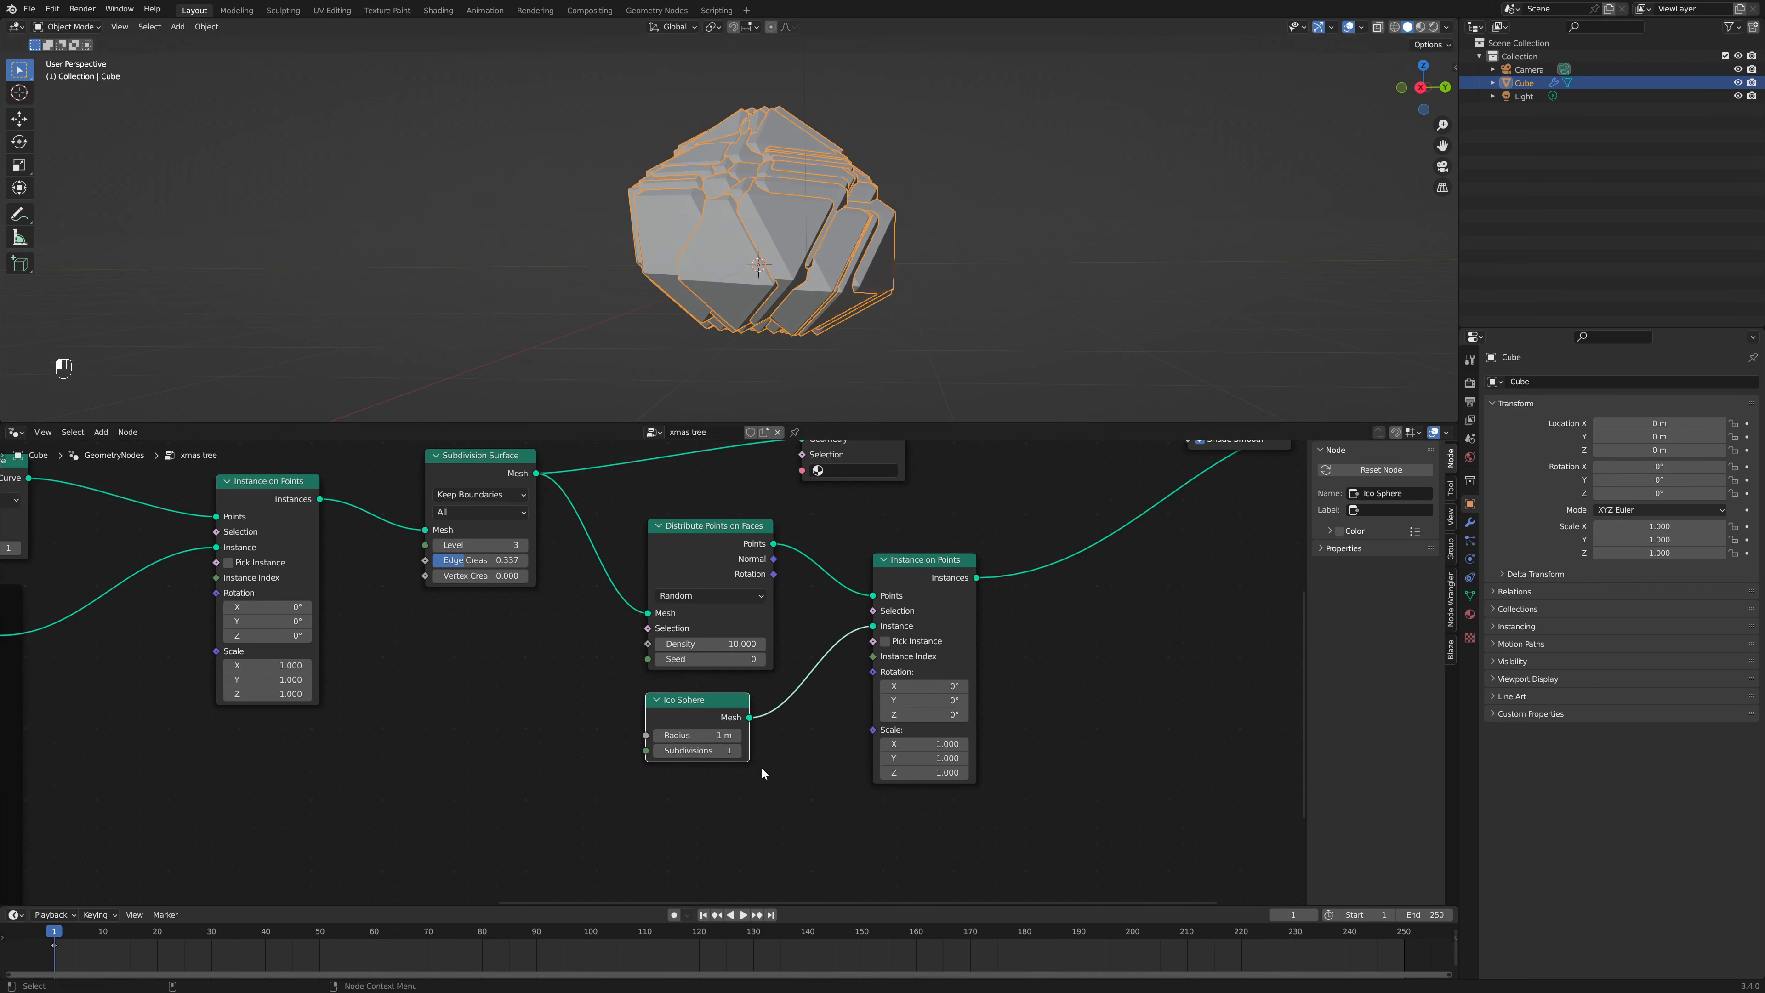
scroll(730, 754, up, 1)
scroll(725, 746, up, 1)
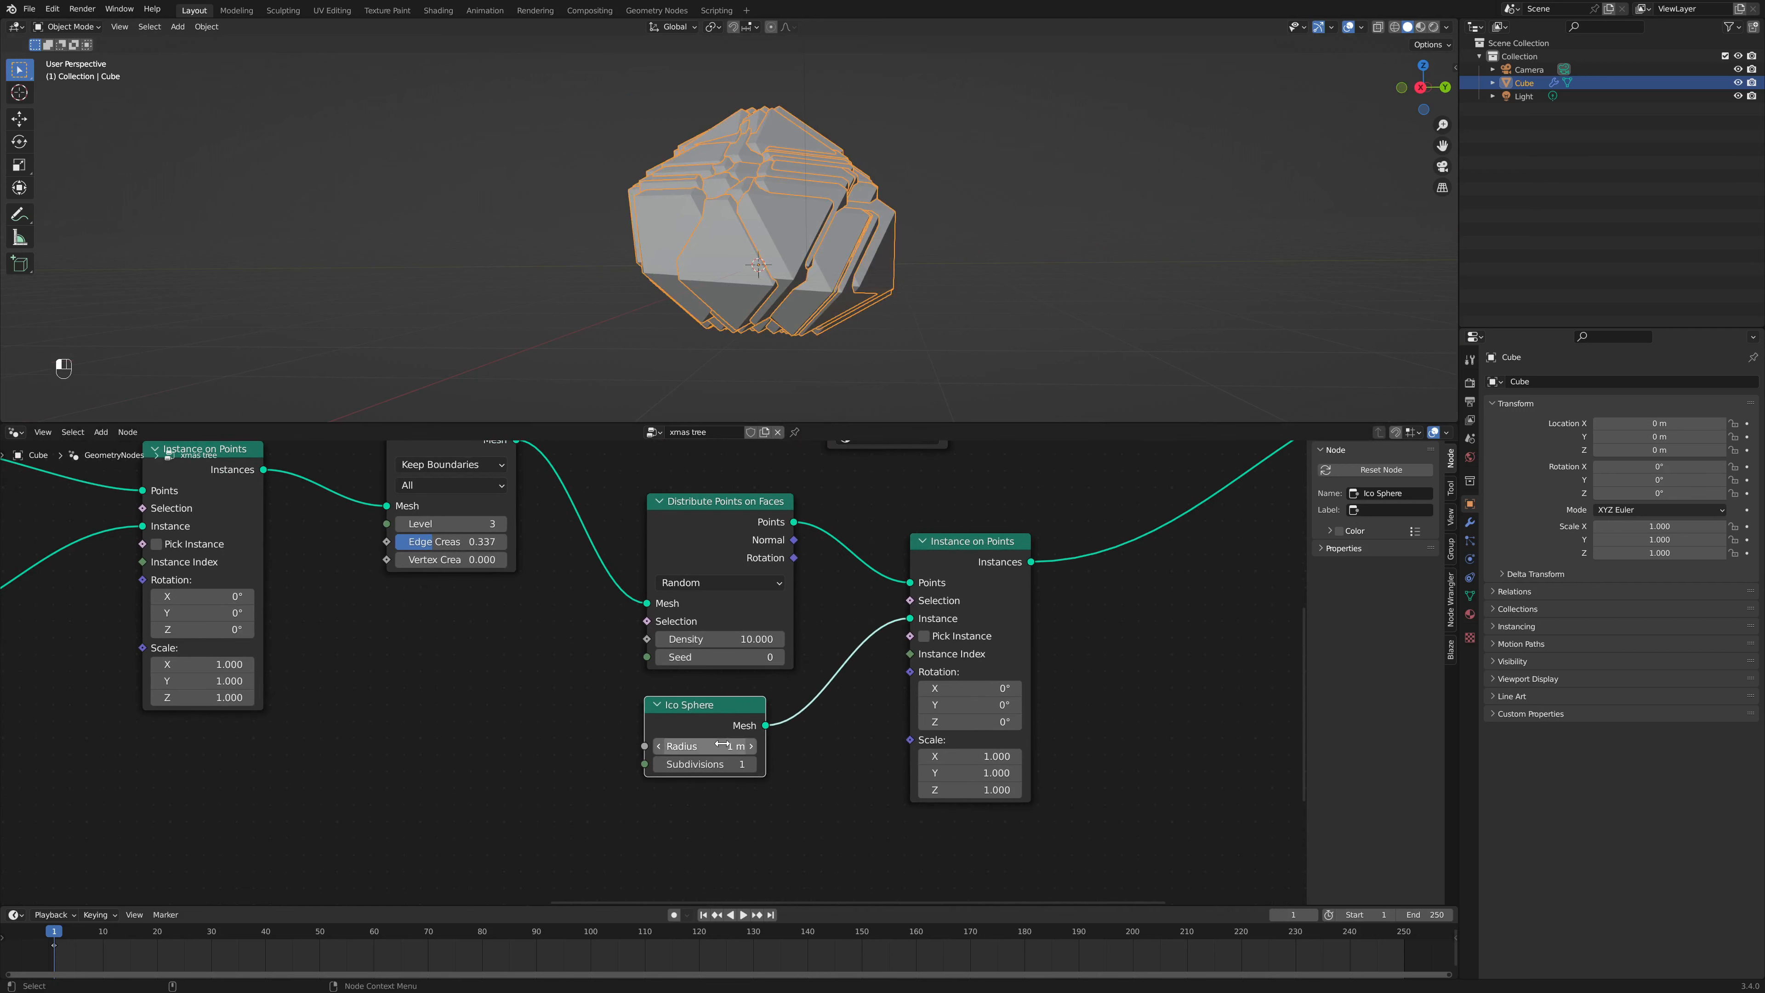
double_click(728, 744)
key(Return)
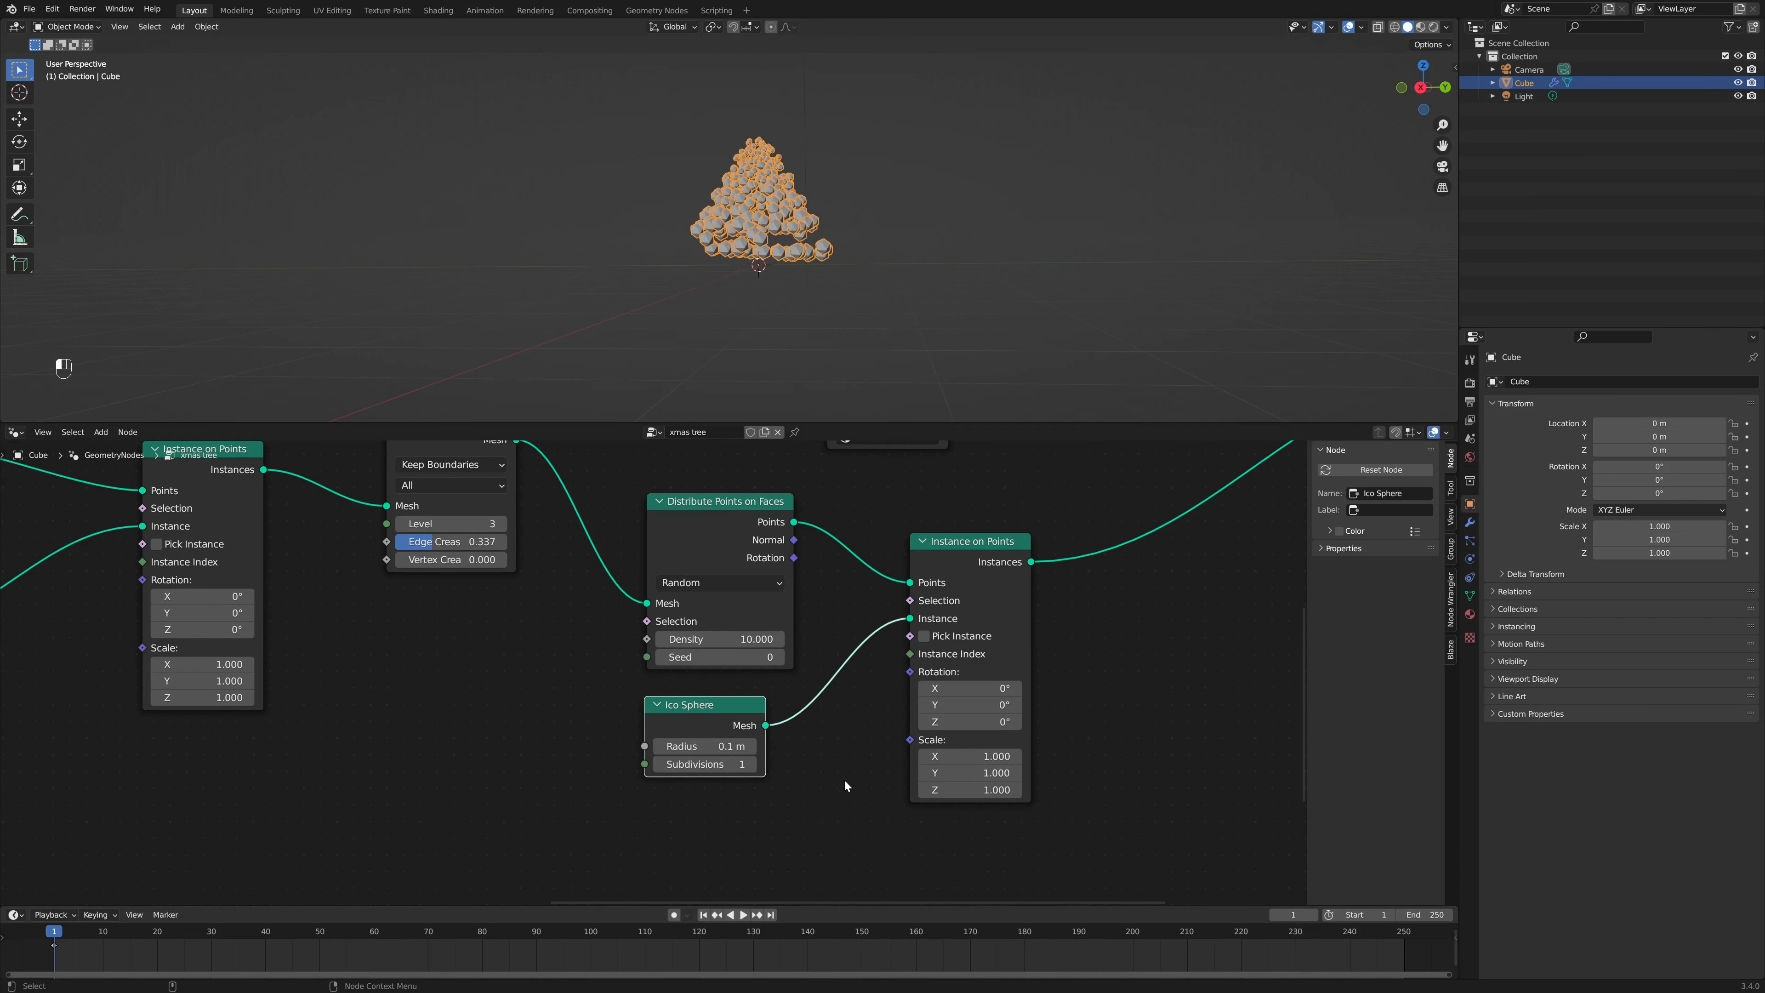
Step: Add a Random Value node and connect its Value to the Scale of the ornaments' Instance on Points
key(shift+a)
click(783, 679)
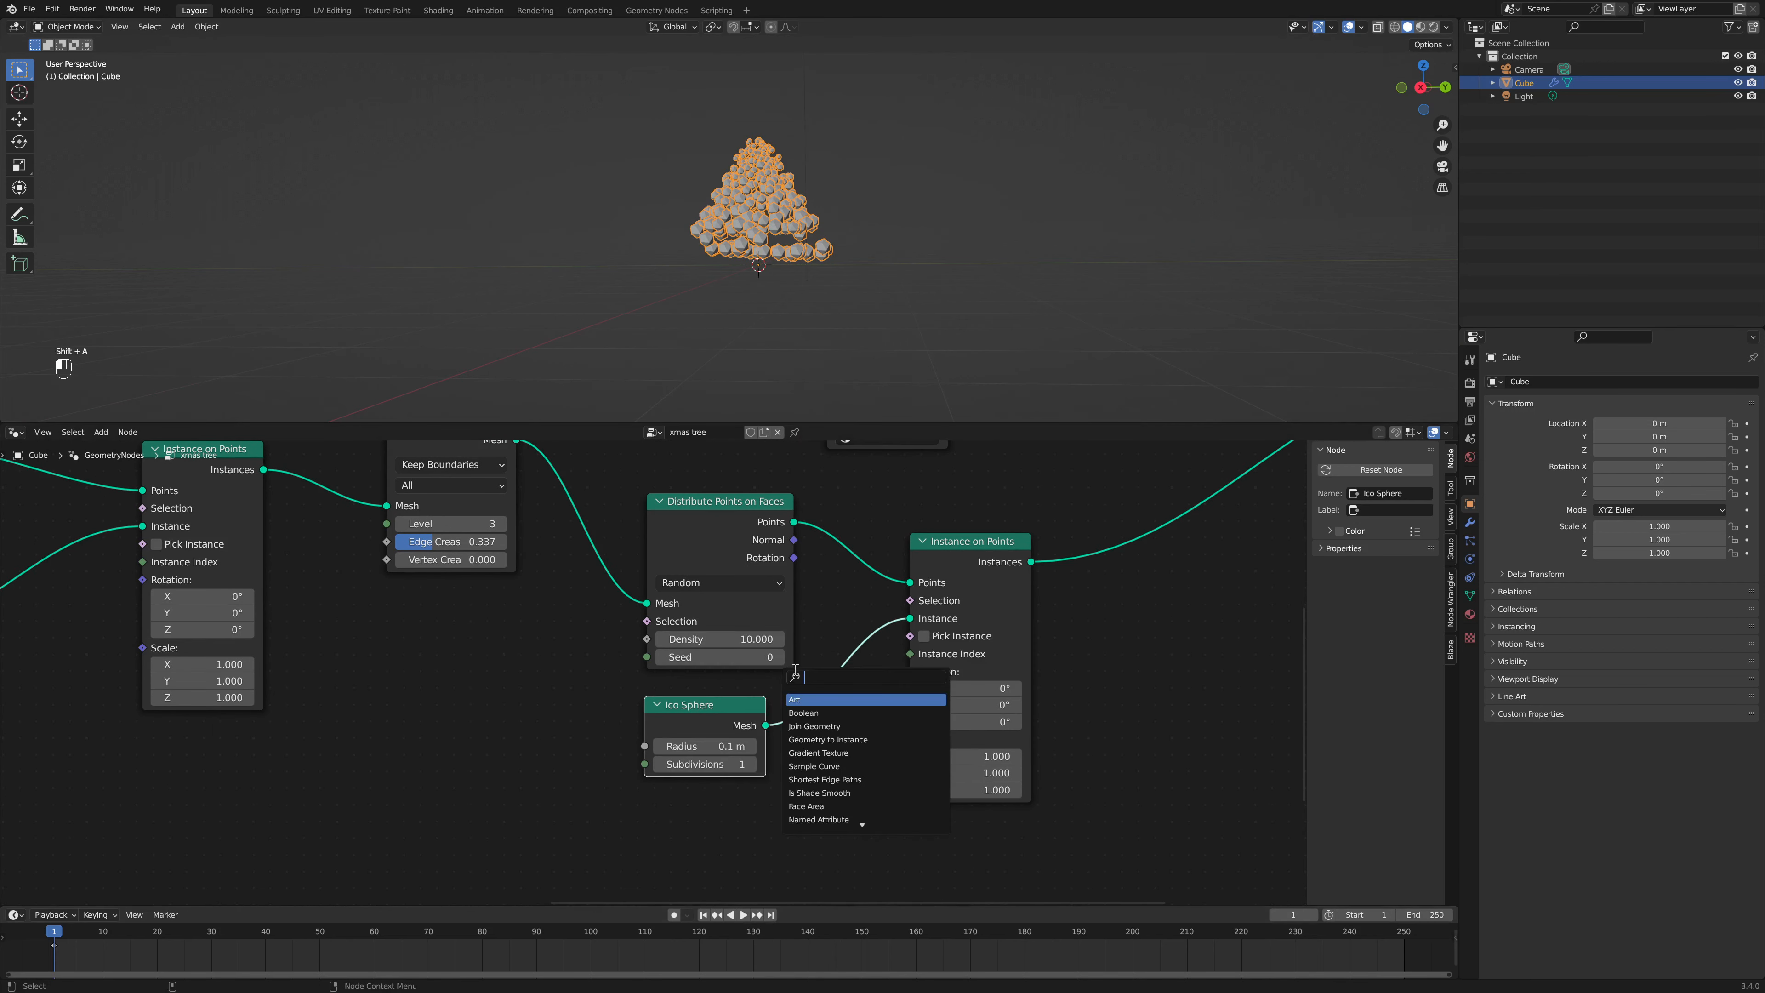
text(random)
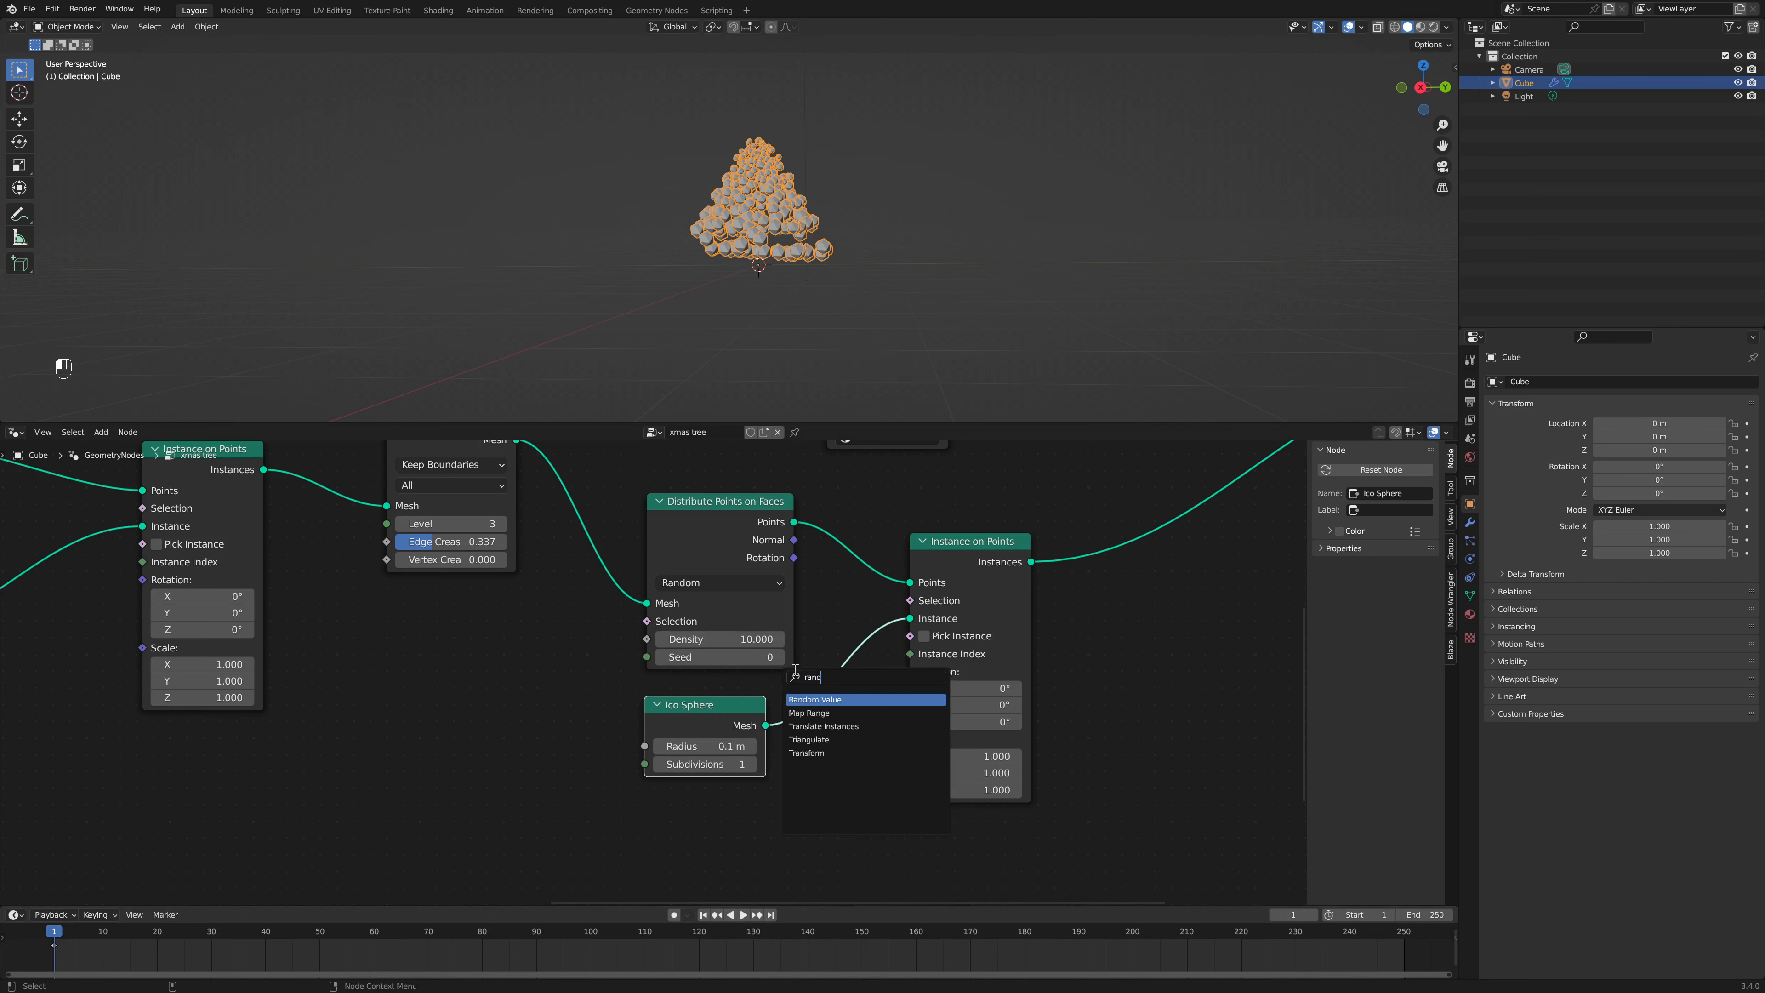
key(Return)
drag(908, 758, 913, 741)
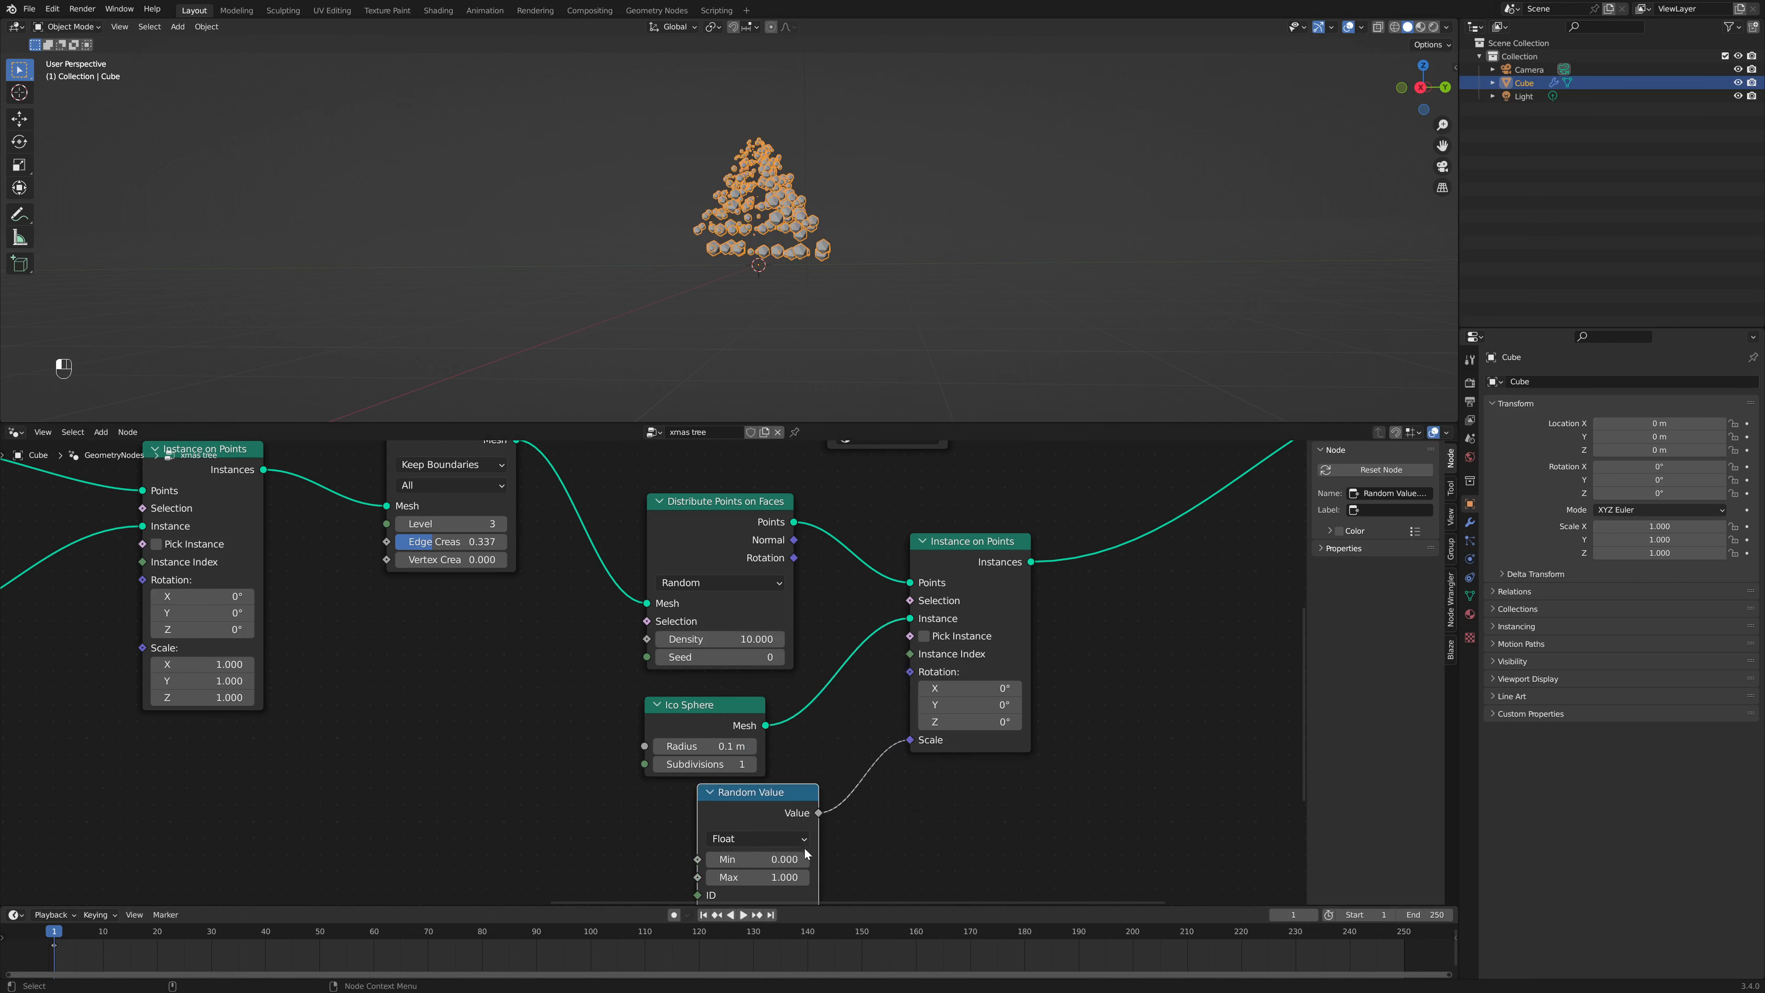
Step: Set the ornament scale's Random Value to Min 0.1 and Max 0.3, and inspect the scattered spheres
click(712, 875)
click(712, 876)
click(713, 876)
click(760, 878)
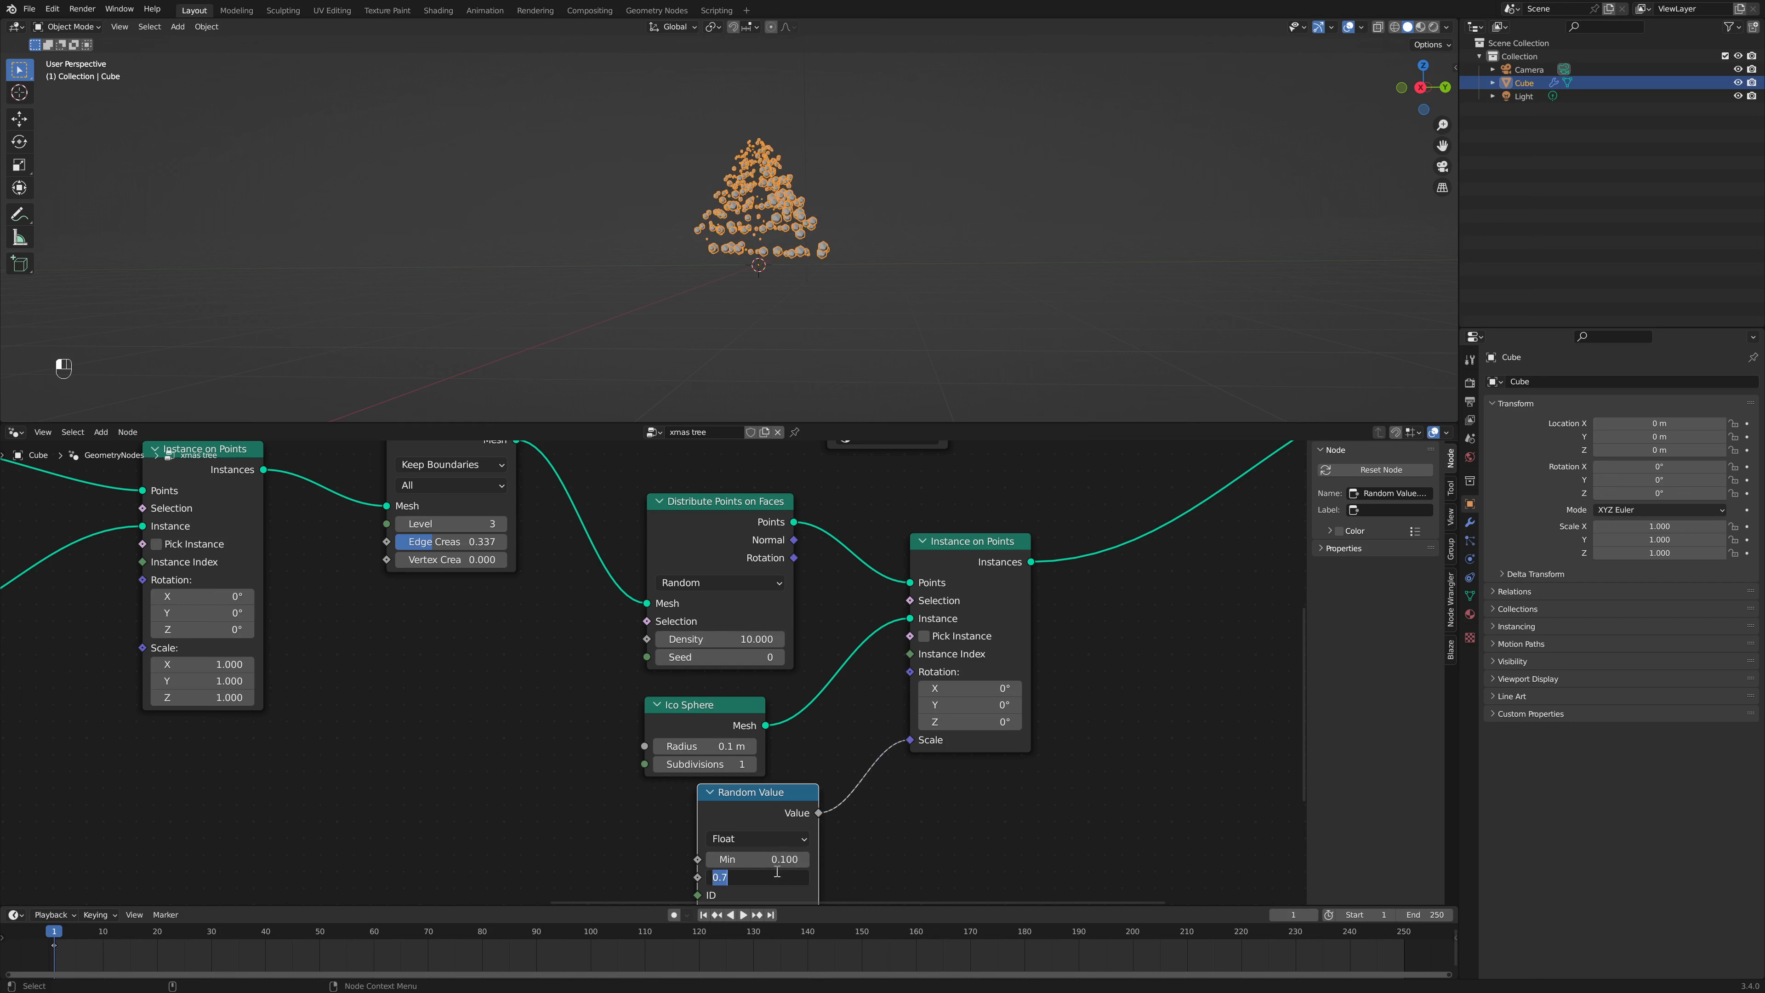
key(Return)
scroll(878, 214, up, 4)
middle_drag(878, 214, 934, 278)
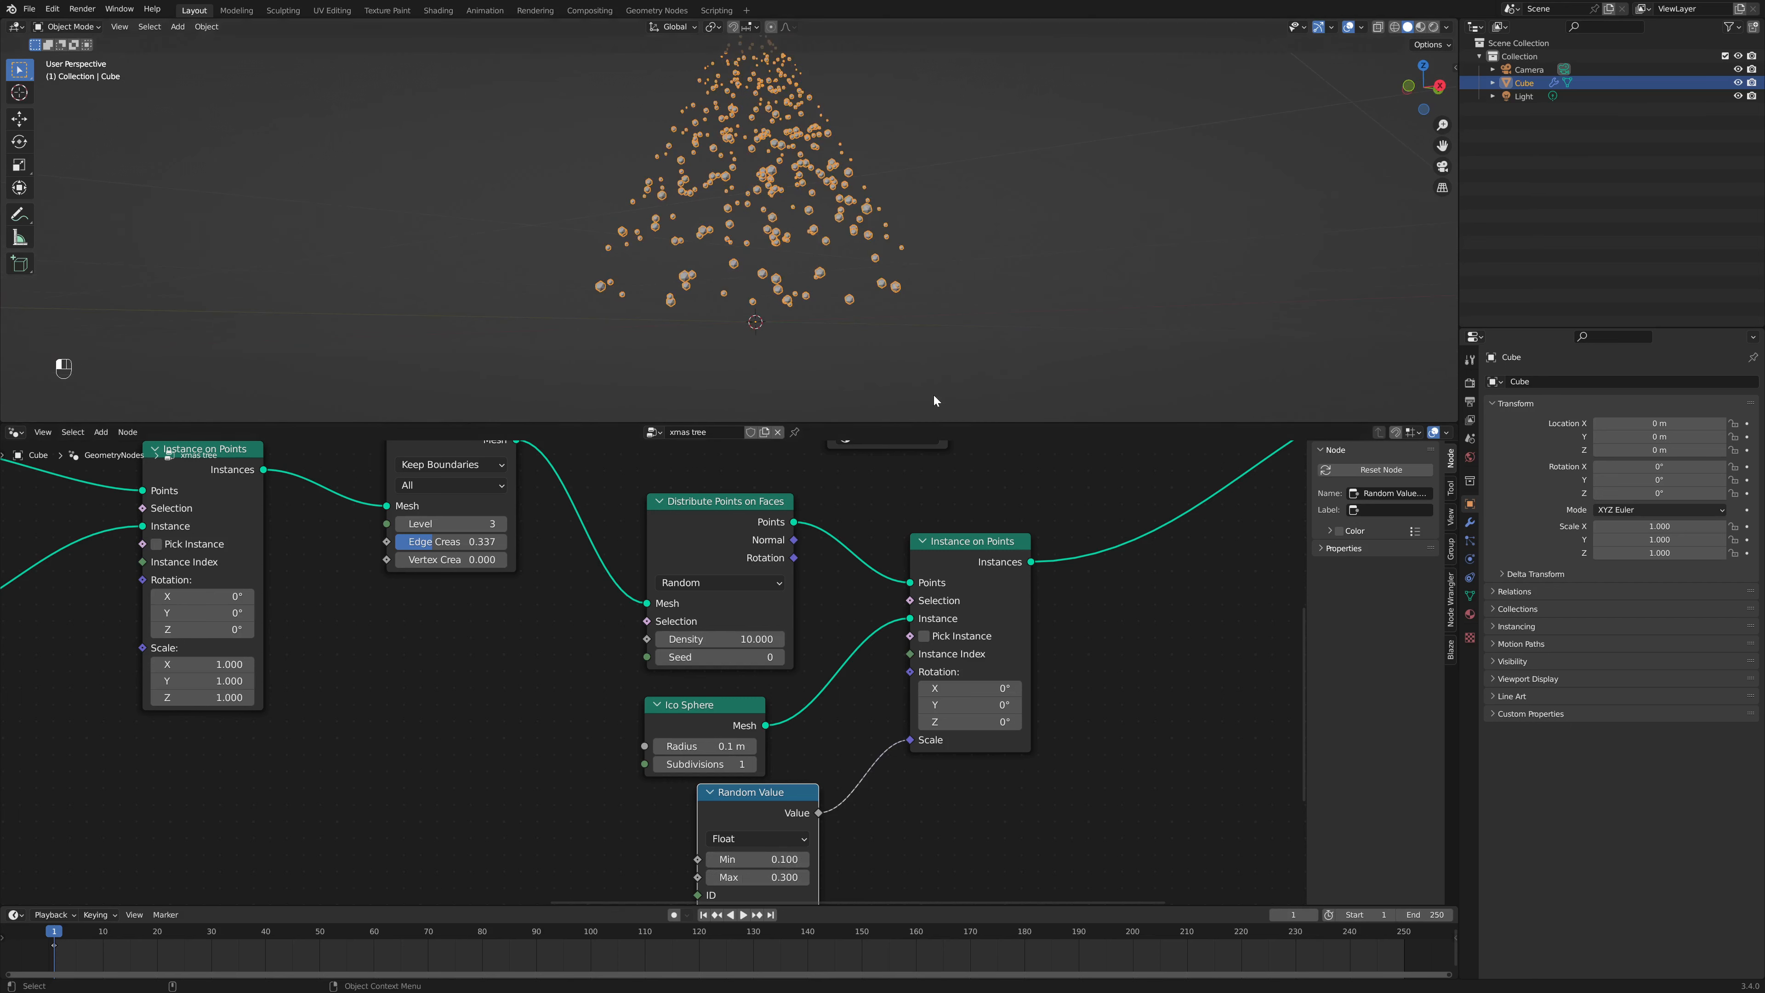
Step: Join the ornament instances with the smoothed tree using a second Join Geometry after Set Shade Smooth, and inspect them up close
scroll(848, 644, down, 2)
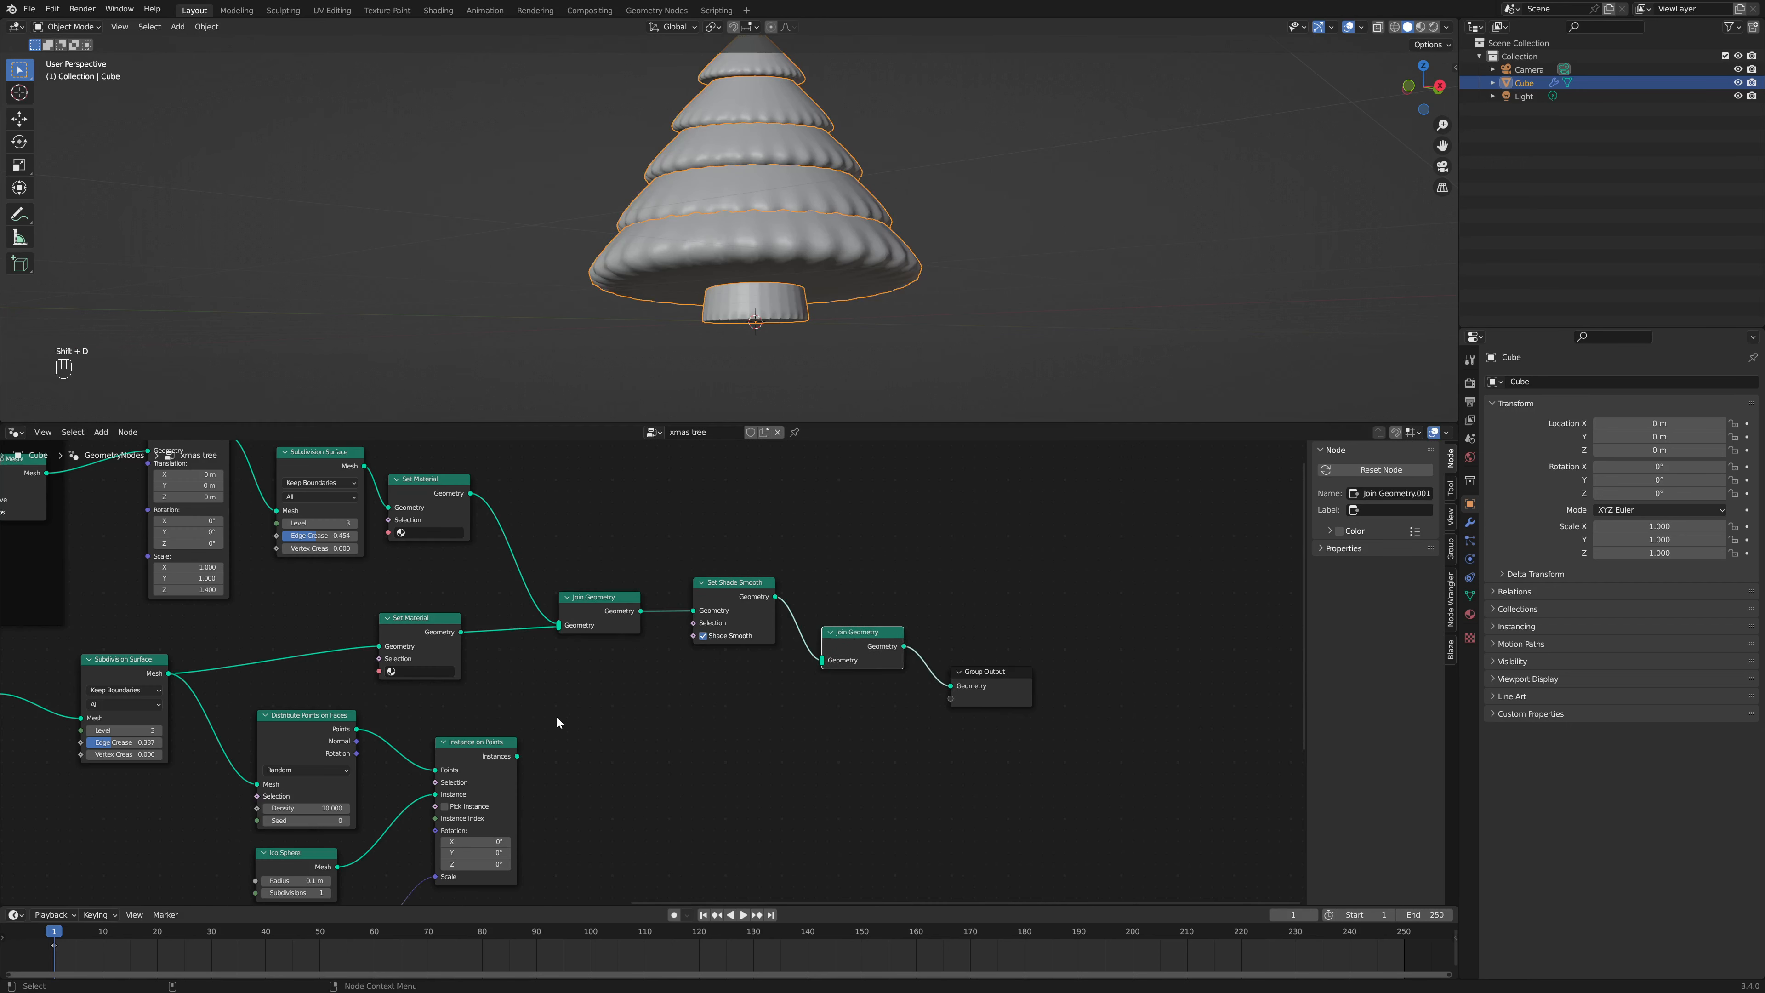
drag(518, 762, 822, 660)
scroll(874, 234, up, 3)
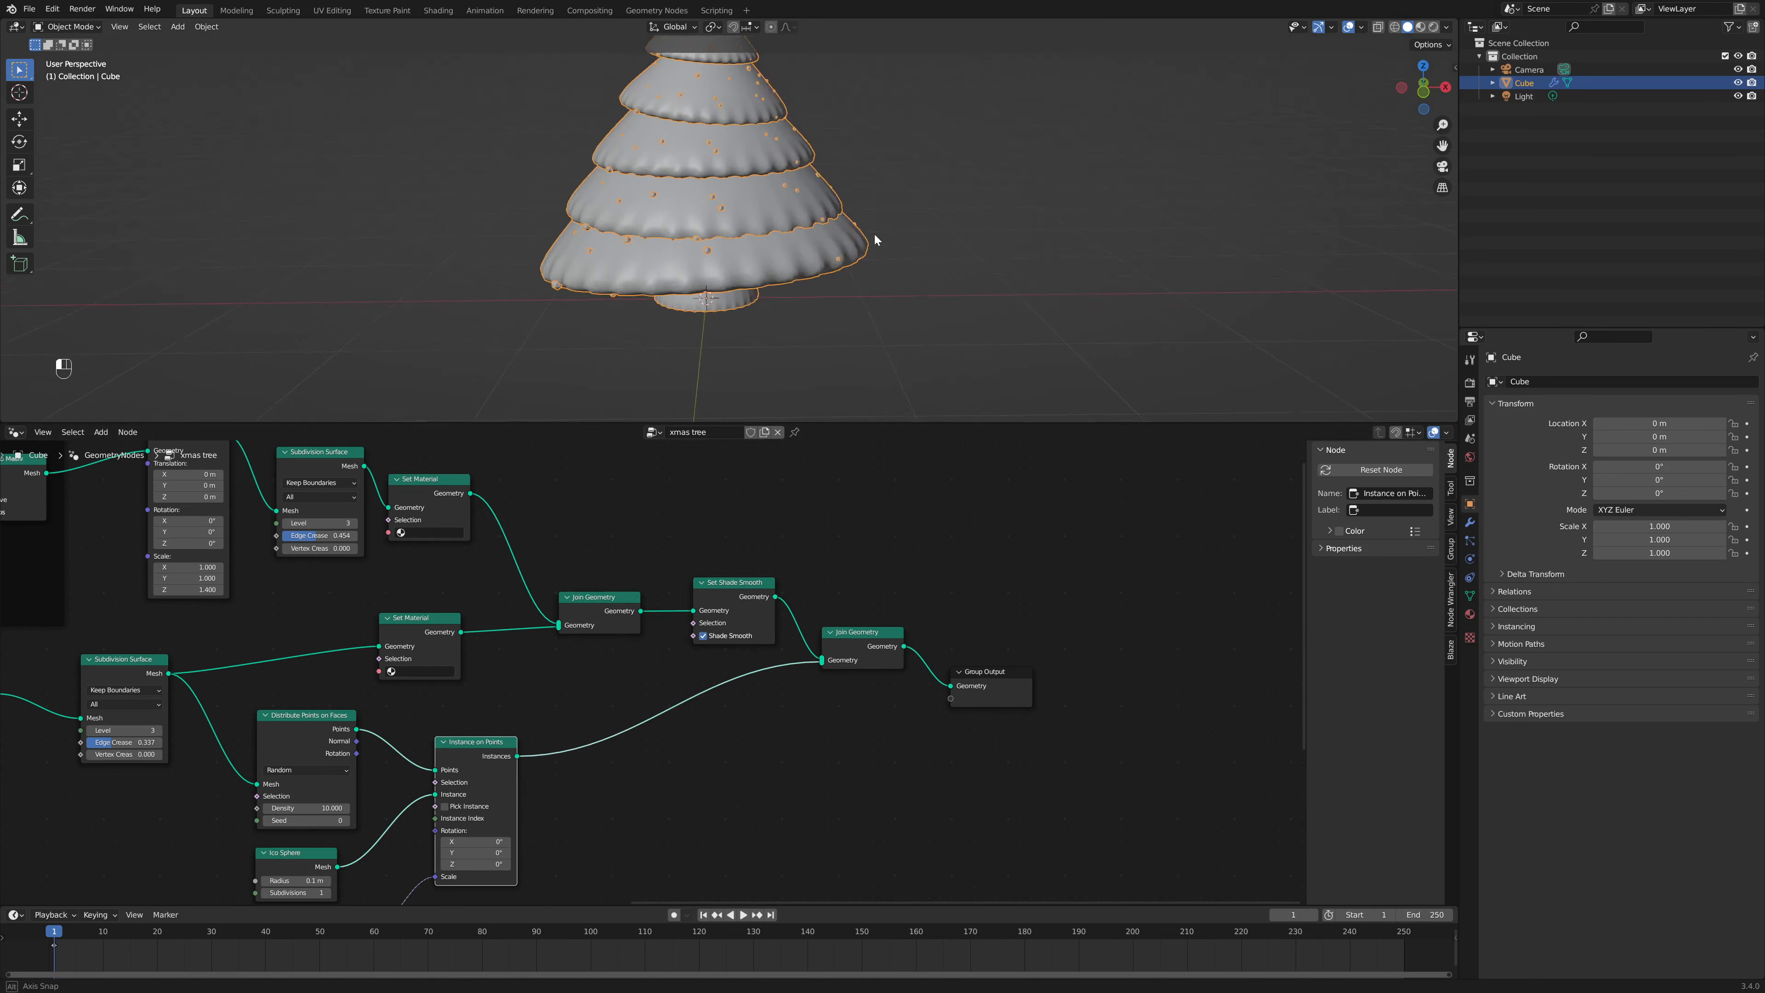
middle_drag(874, 234, 982, 230)
click(1049, 278)
scroll(1032, 228, up, 3)
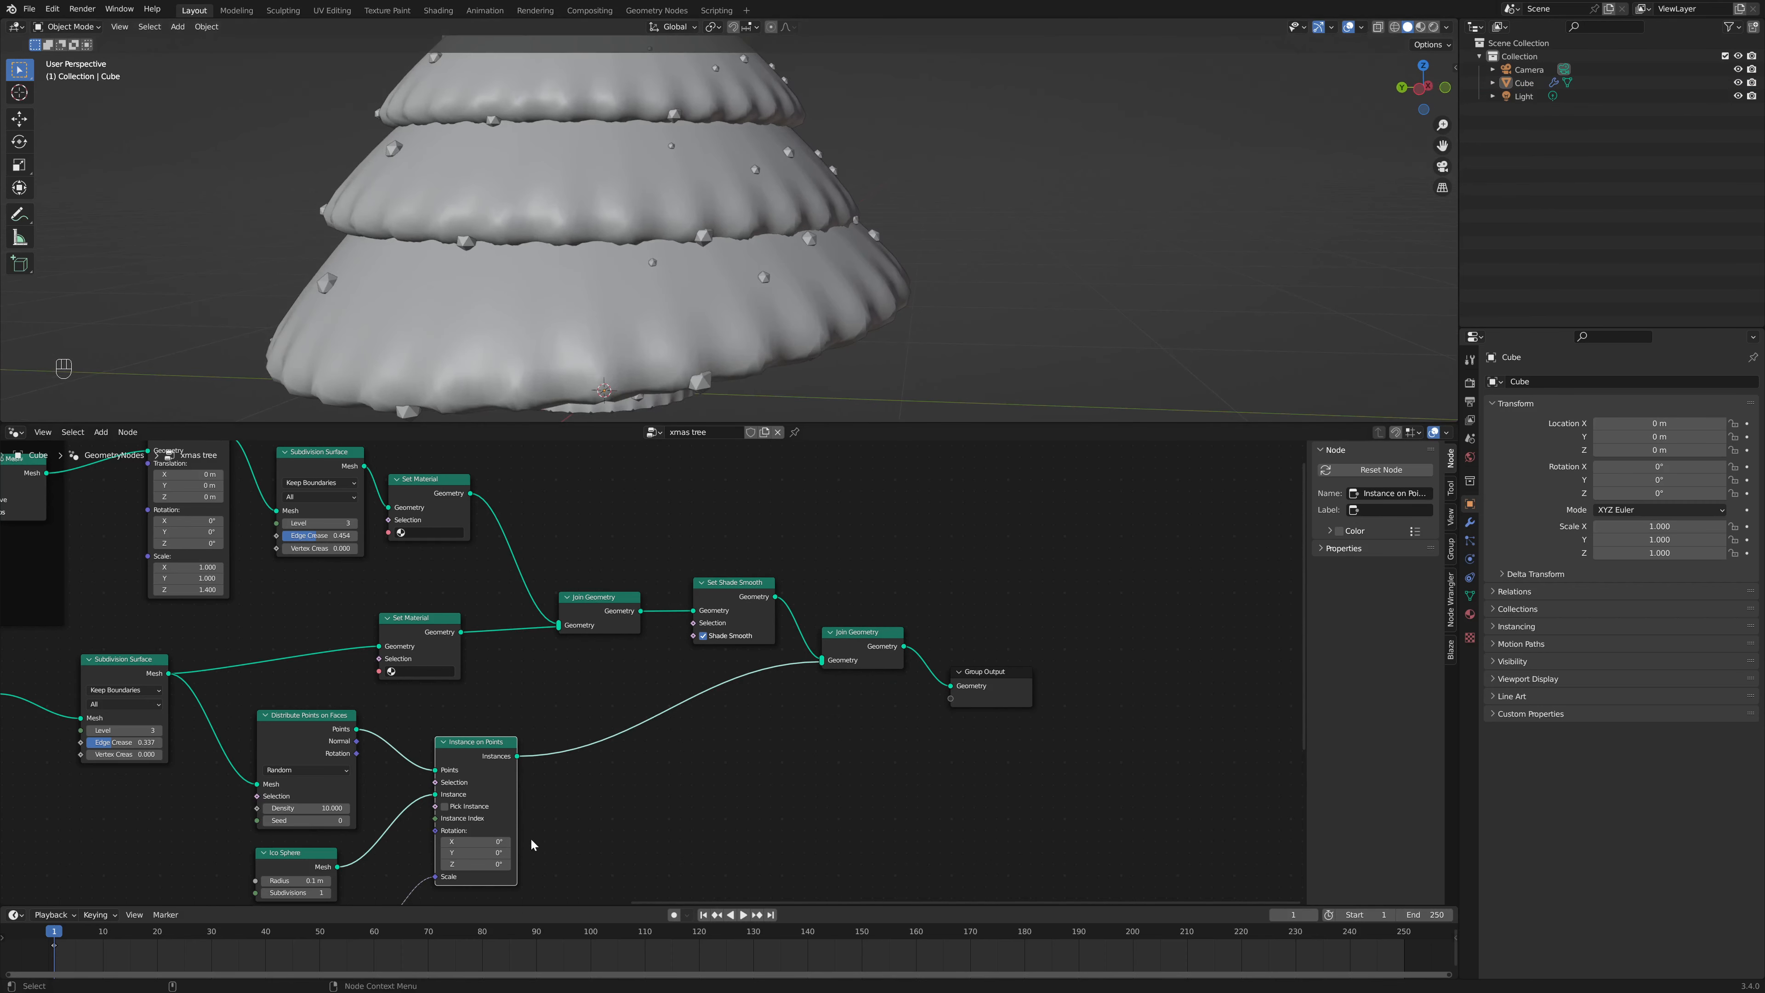
Step: Set the Ico Sphere's Subdivisions to 2 and inspect the rounder ornaments across the tree
middle_drag(552, 820, 769, 753)
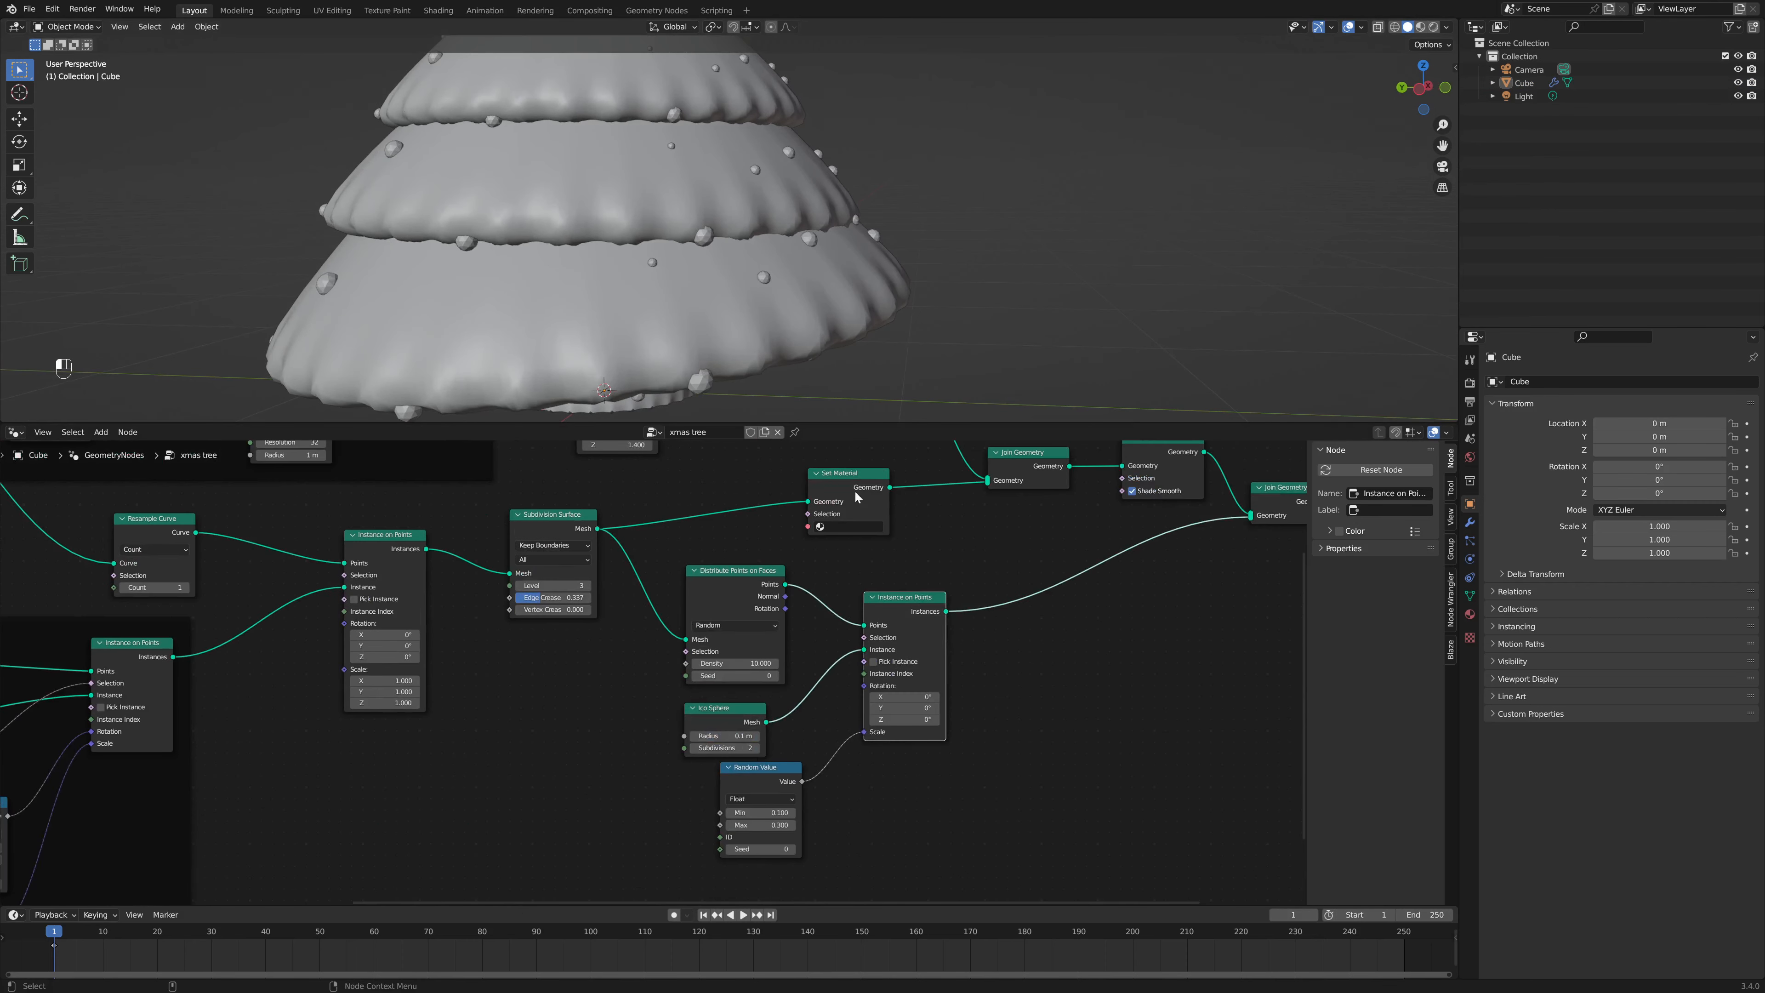
scroll(640, 247, down, 5)
middle_drag(706, 268, 792, 285)
scroll(806, 249, up, 4)
scroll(787, 277, down, 2)
Step: Try limiting the ornaments to the cones' undersides by linking the Cone's Bottom output to Distribute Points on Faces' Selection
middle_drag(382, 744, 726, 651)
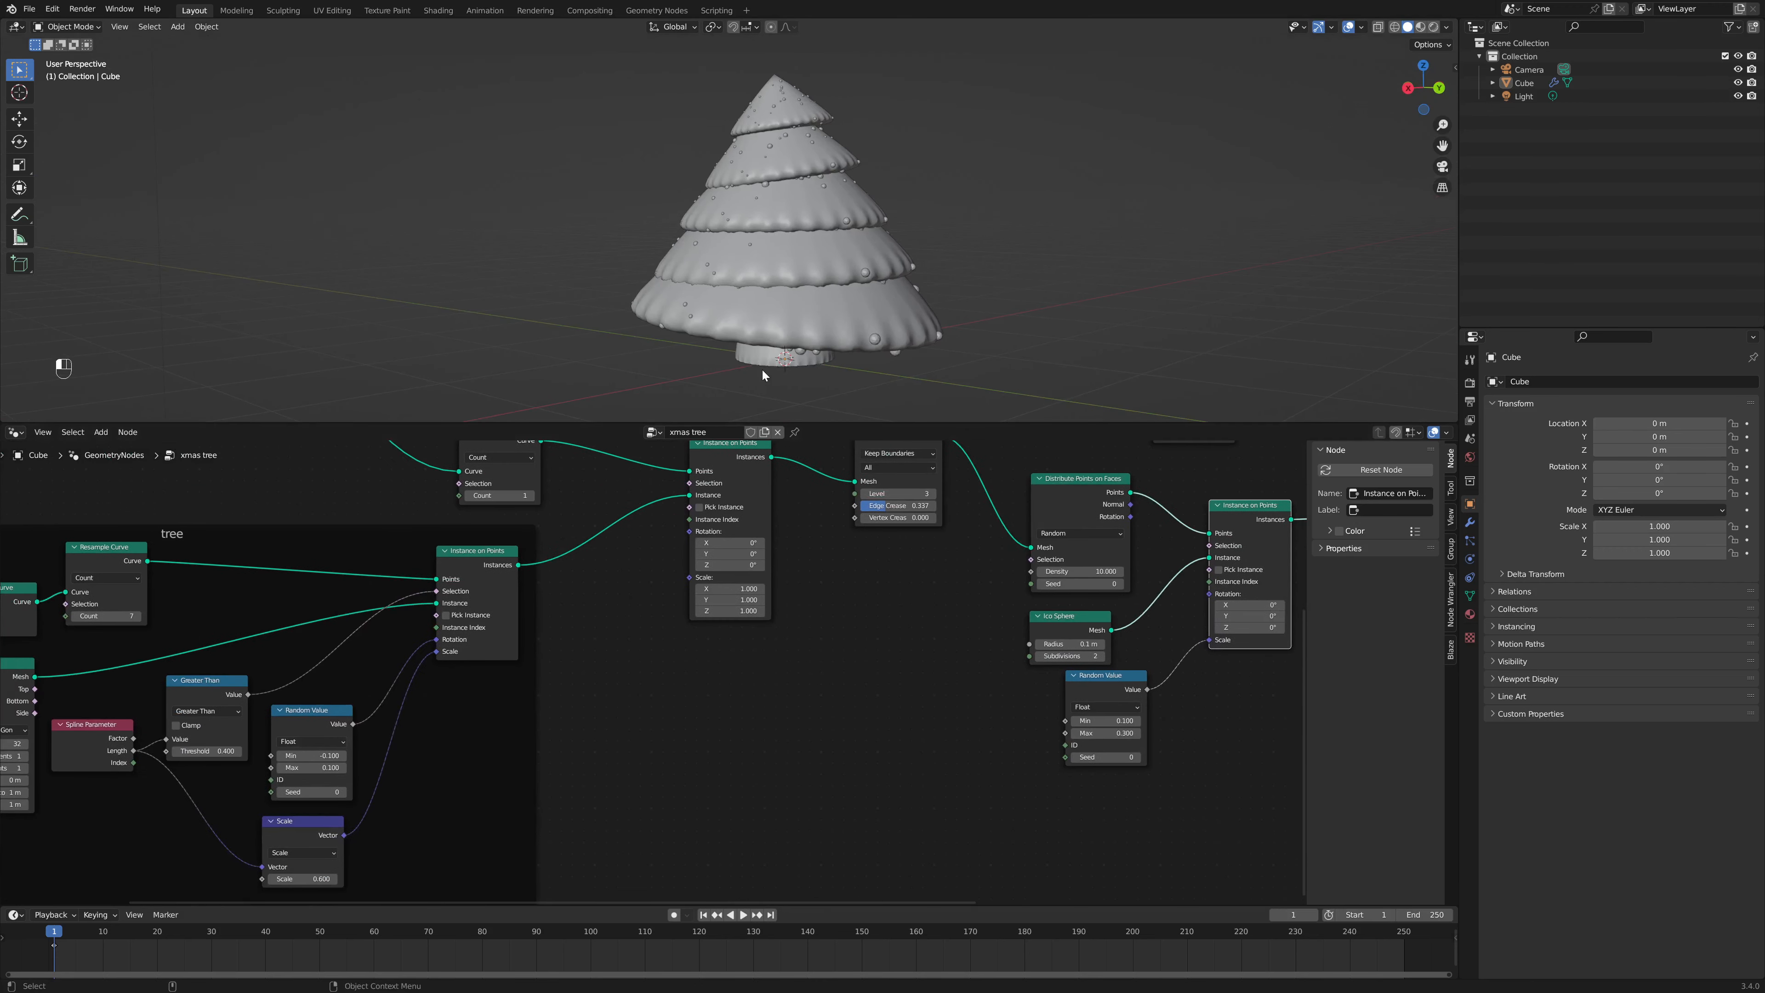
mouse_move(760, 369)
middle_down()
mouse_move(866, 173)
mouse_move(785, 347)
middle_up()
middle_drag(104, 684, 417, 688)
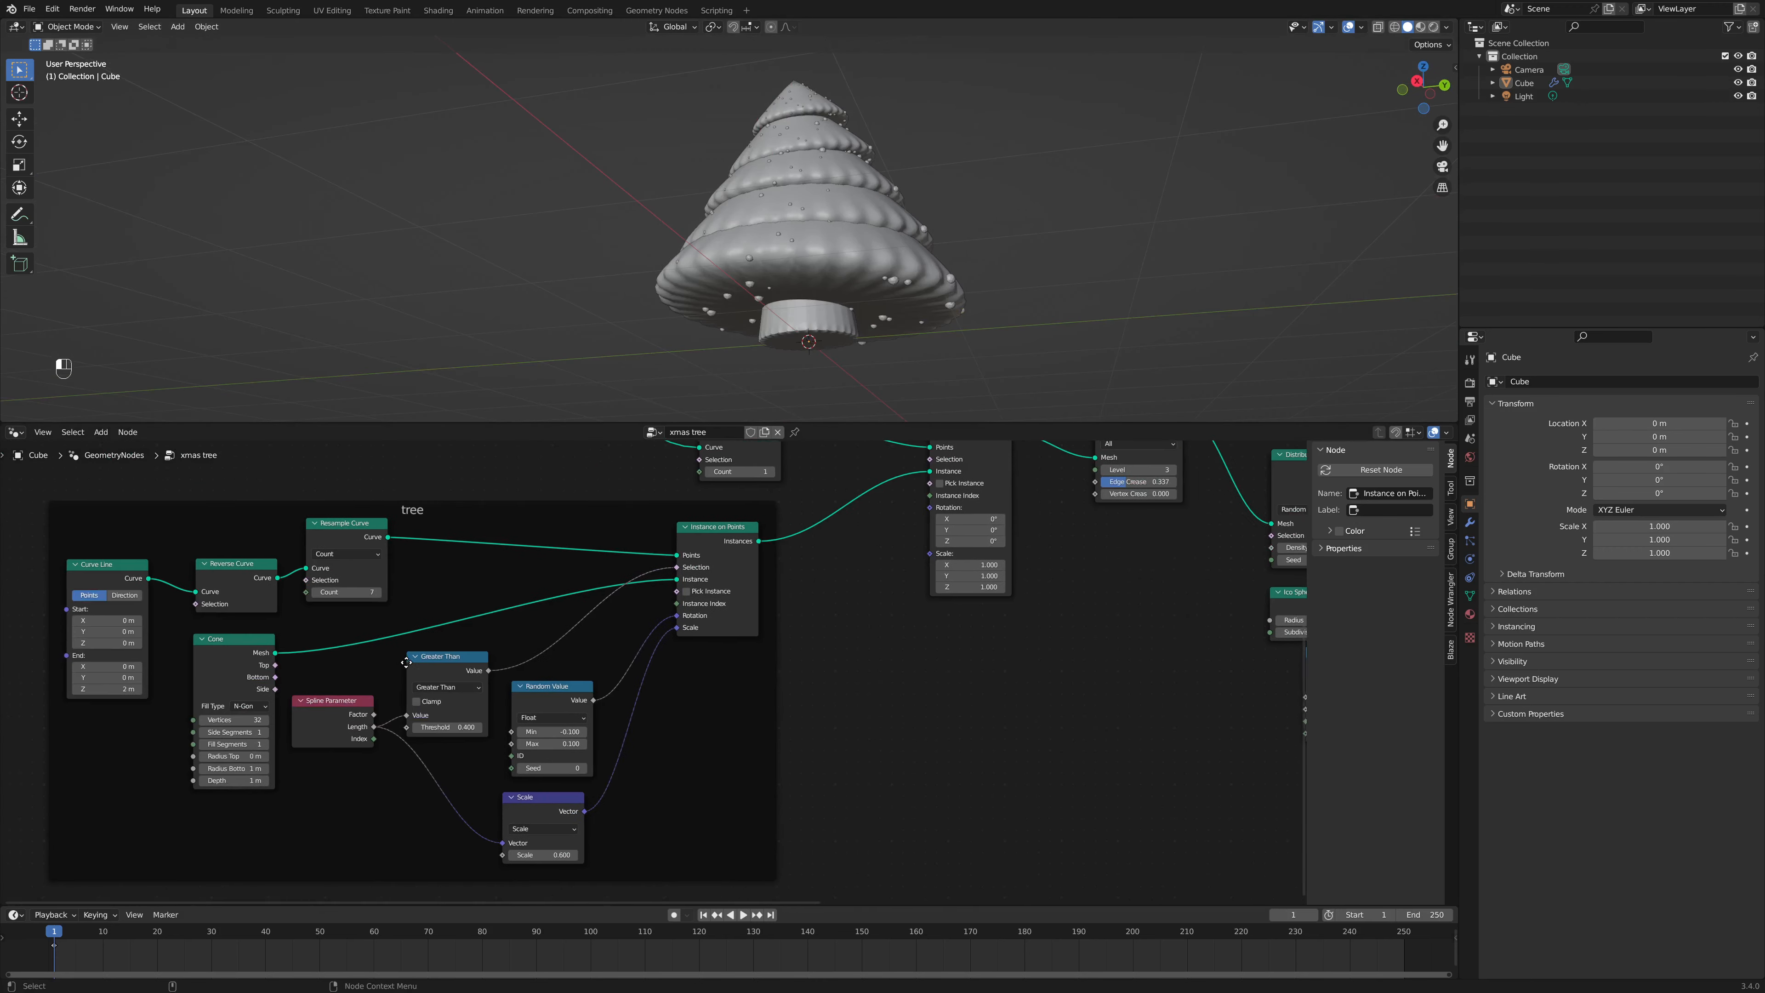
scroll(463, 687, down, 2)
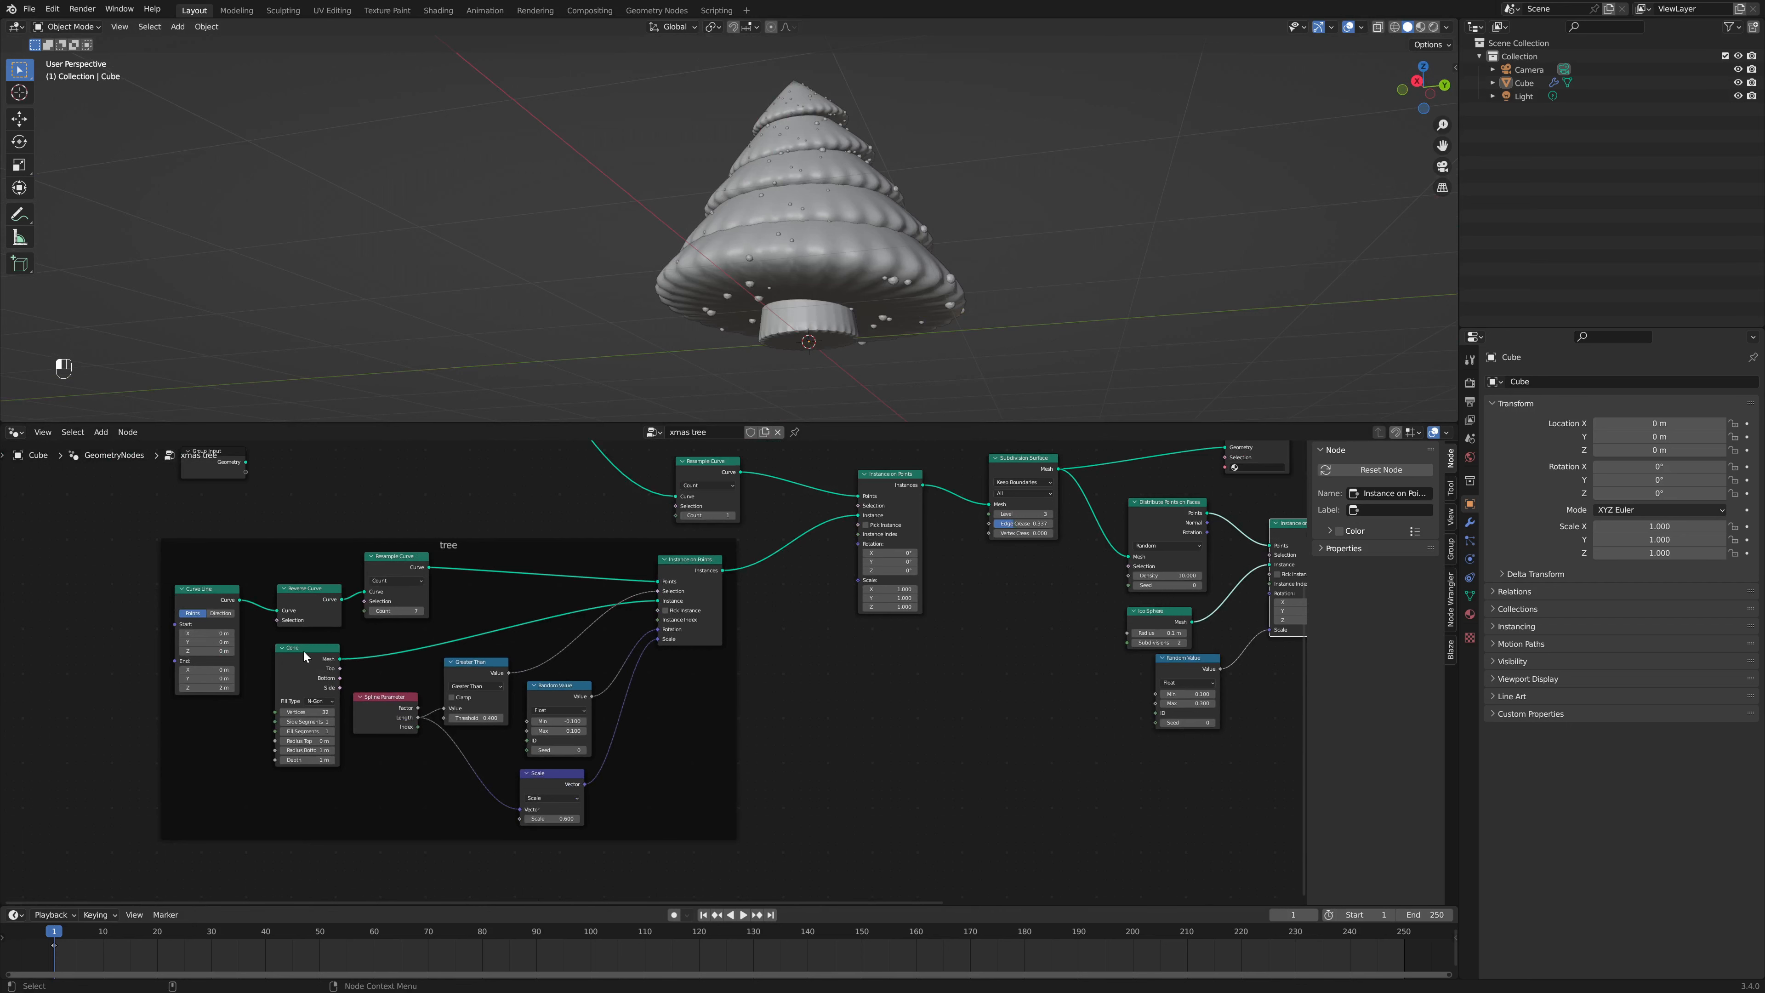
scroll(297, 653, down, 1)
click(318, 663)
drag(321, 656, 1097, 577)
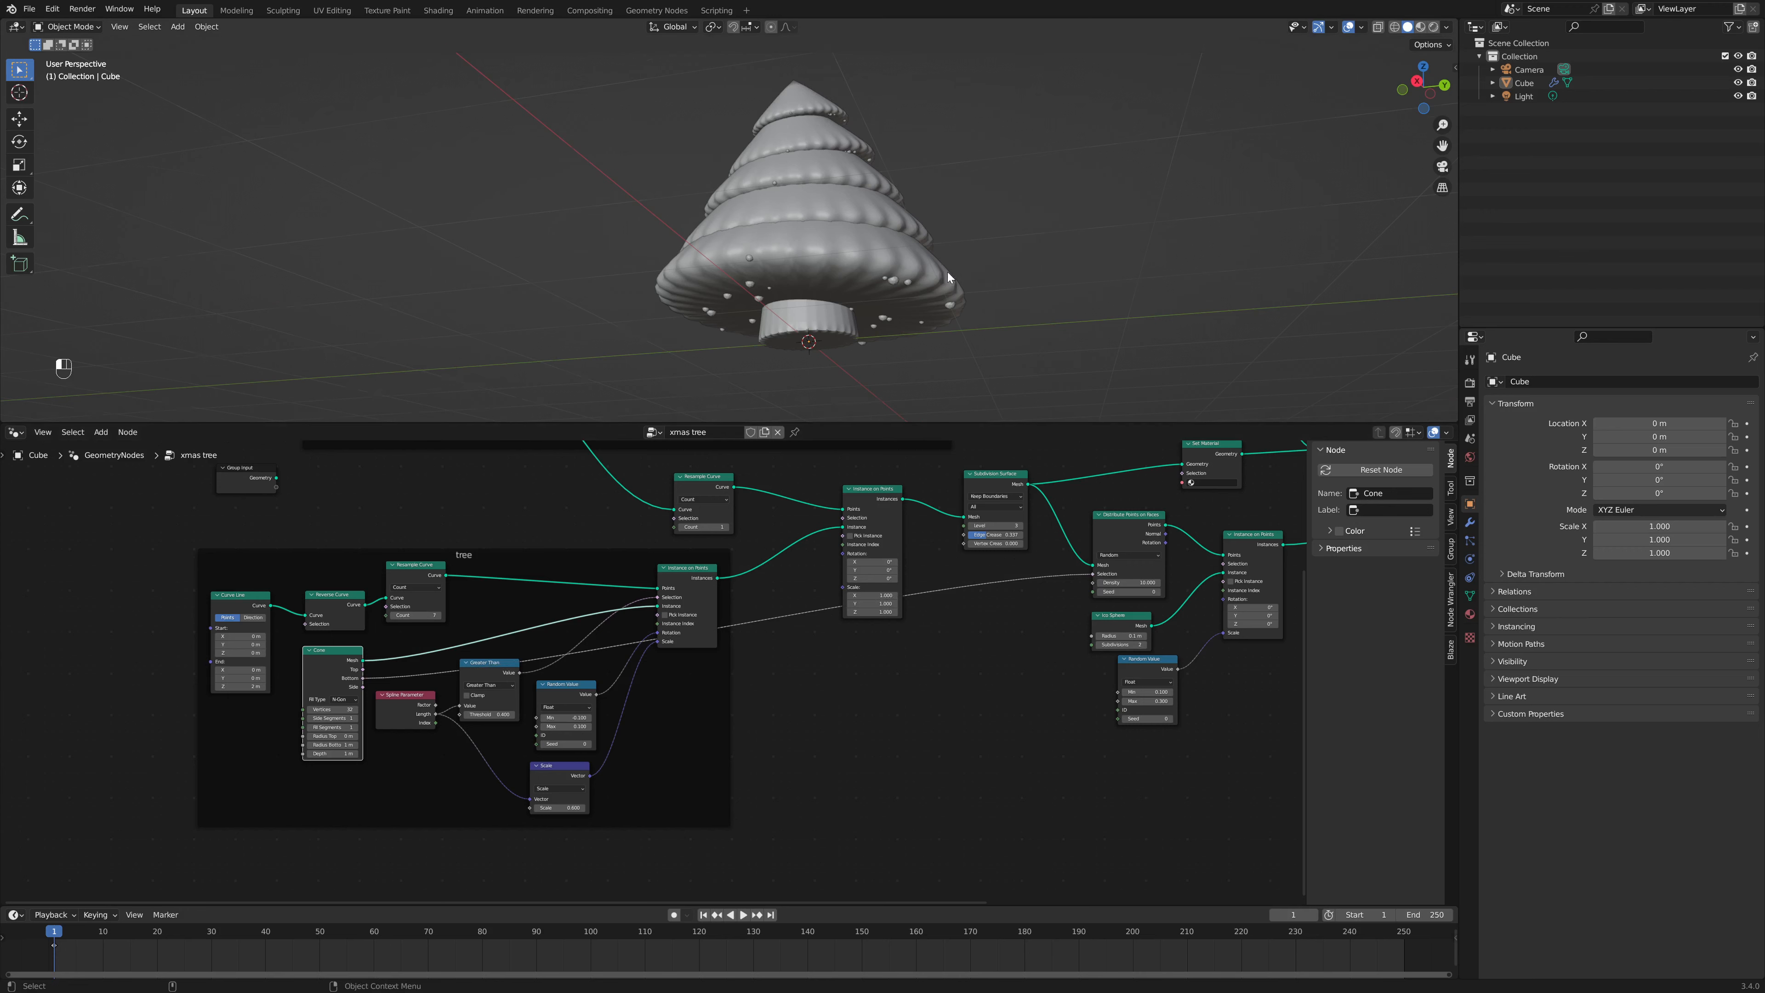
middle_drag(947, 277, 876, 294)
scroll(872, 295, up, 3)
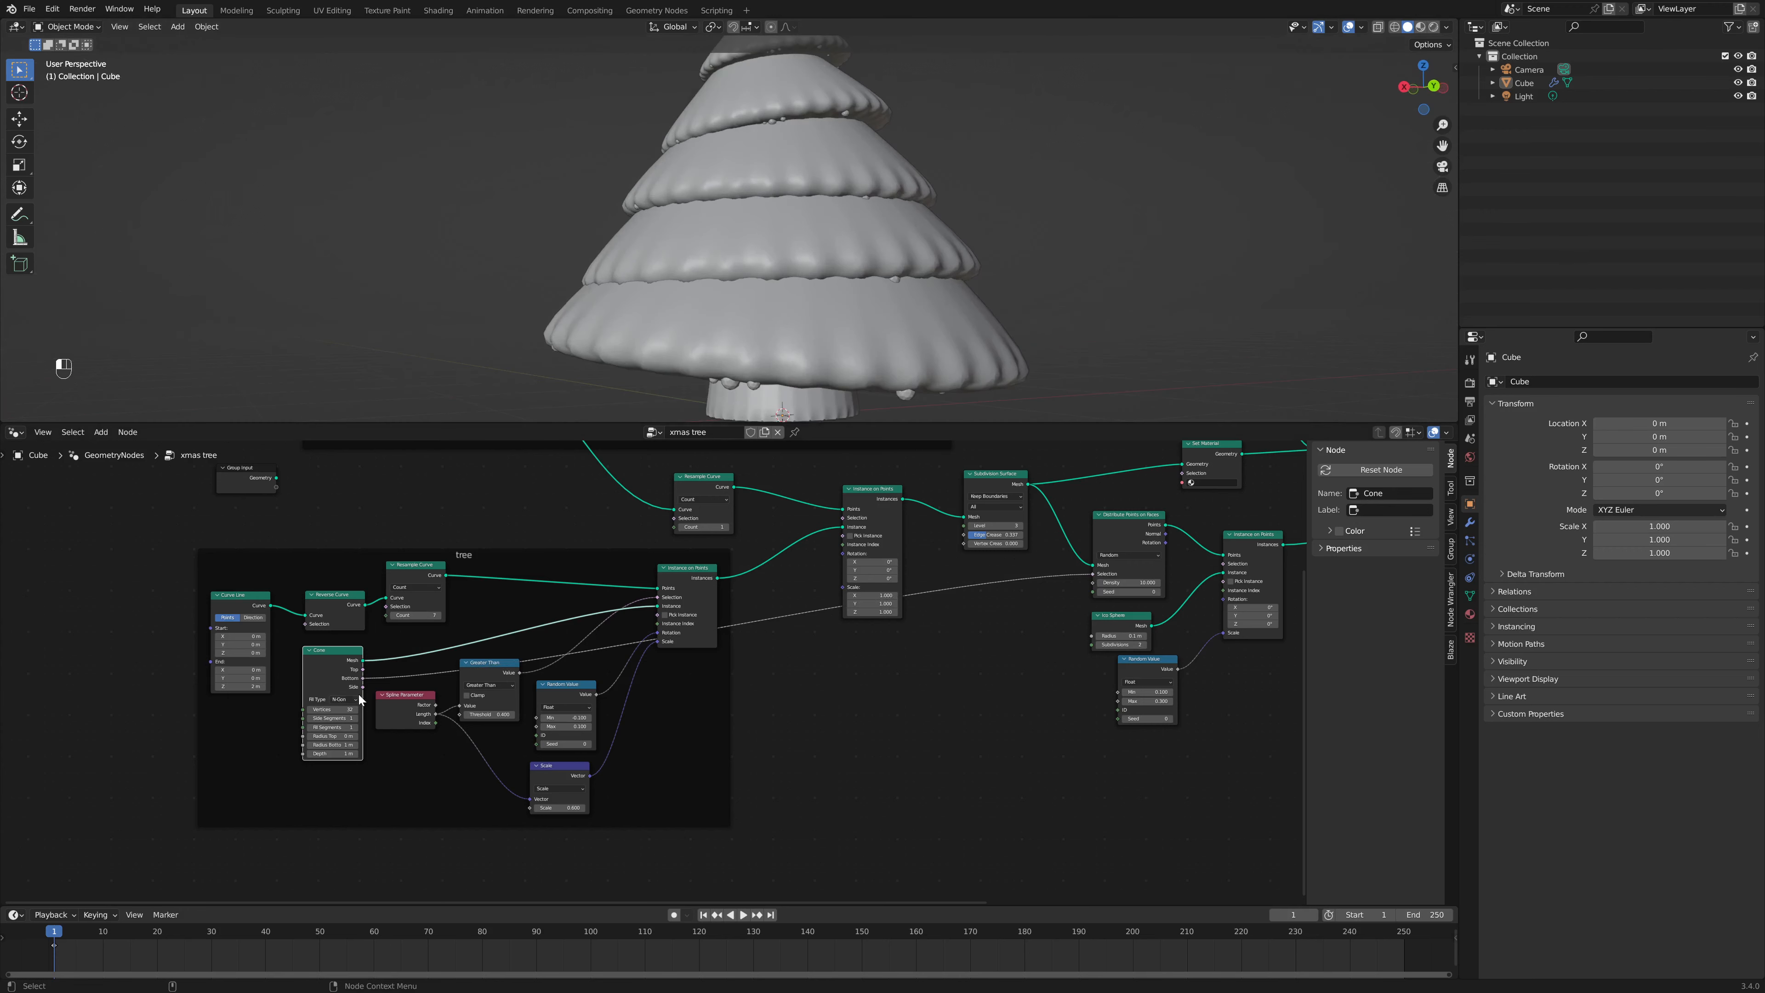
Step: Link the Cone's Side output to the Selection of Distribute Points on Faces and check the ornament placement
drag(362, 686, 1092, 573)
middle_drag(976, 306, 679, 299)
scroll(755, 279, up, 4)
scroll(771, 242, down, 5)
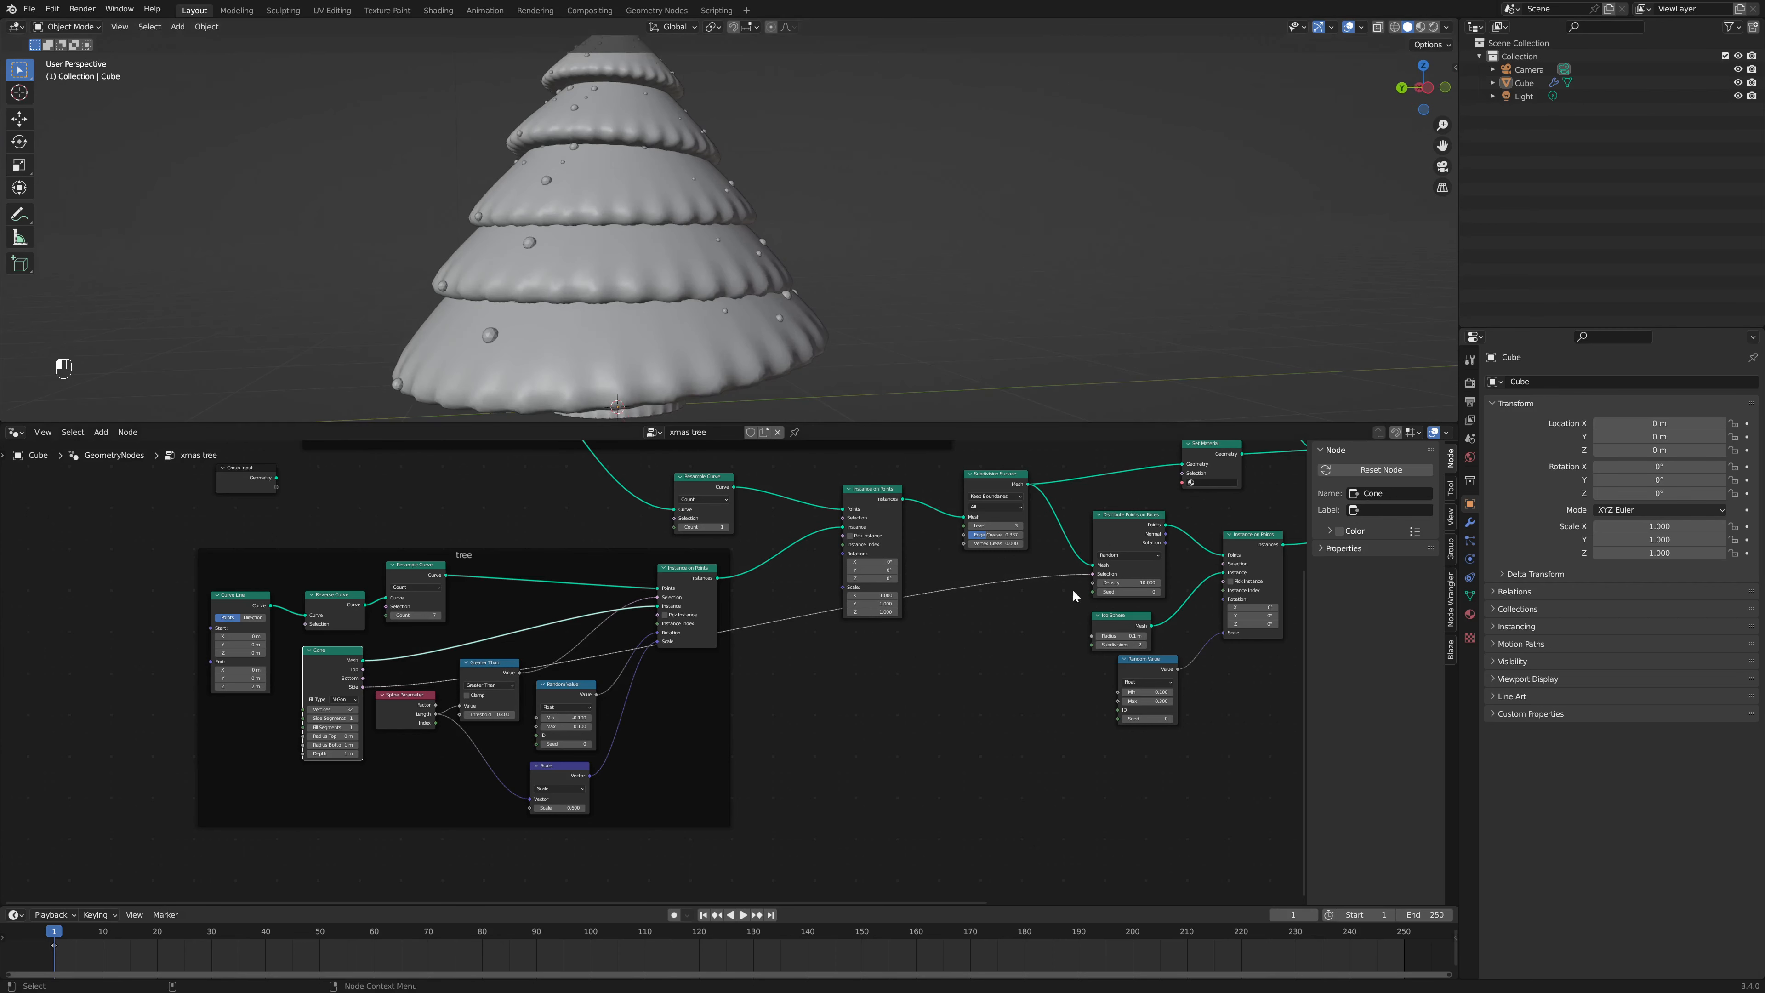
Step: Set the Density of Distribute Points on Faces to 20 and inspect the denser ornaments
click(1139, 584)
text(20)
key(Return)
middle_drag(748, 311, 883, 313)
middle_drag(1053, 697, 716, 774)
scroll(865, 263, up, 5)
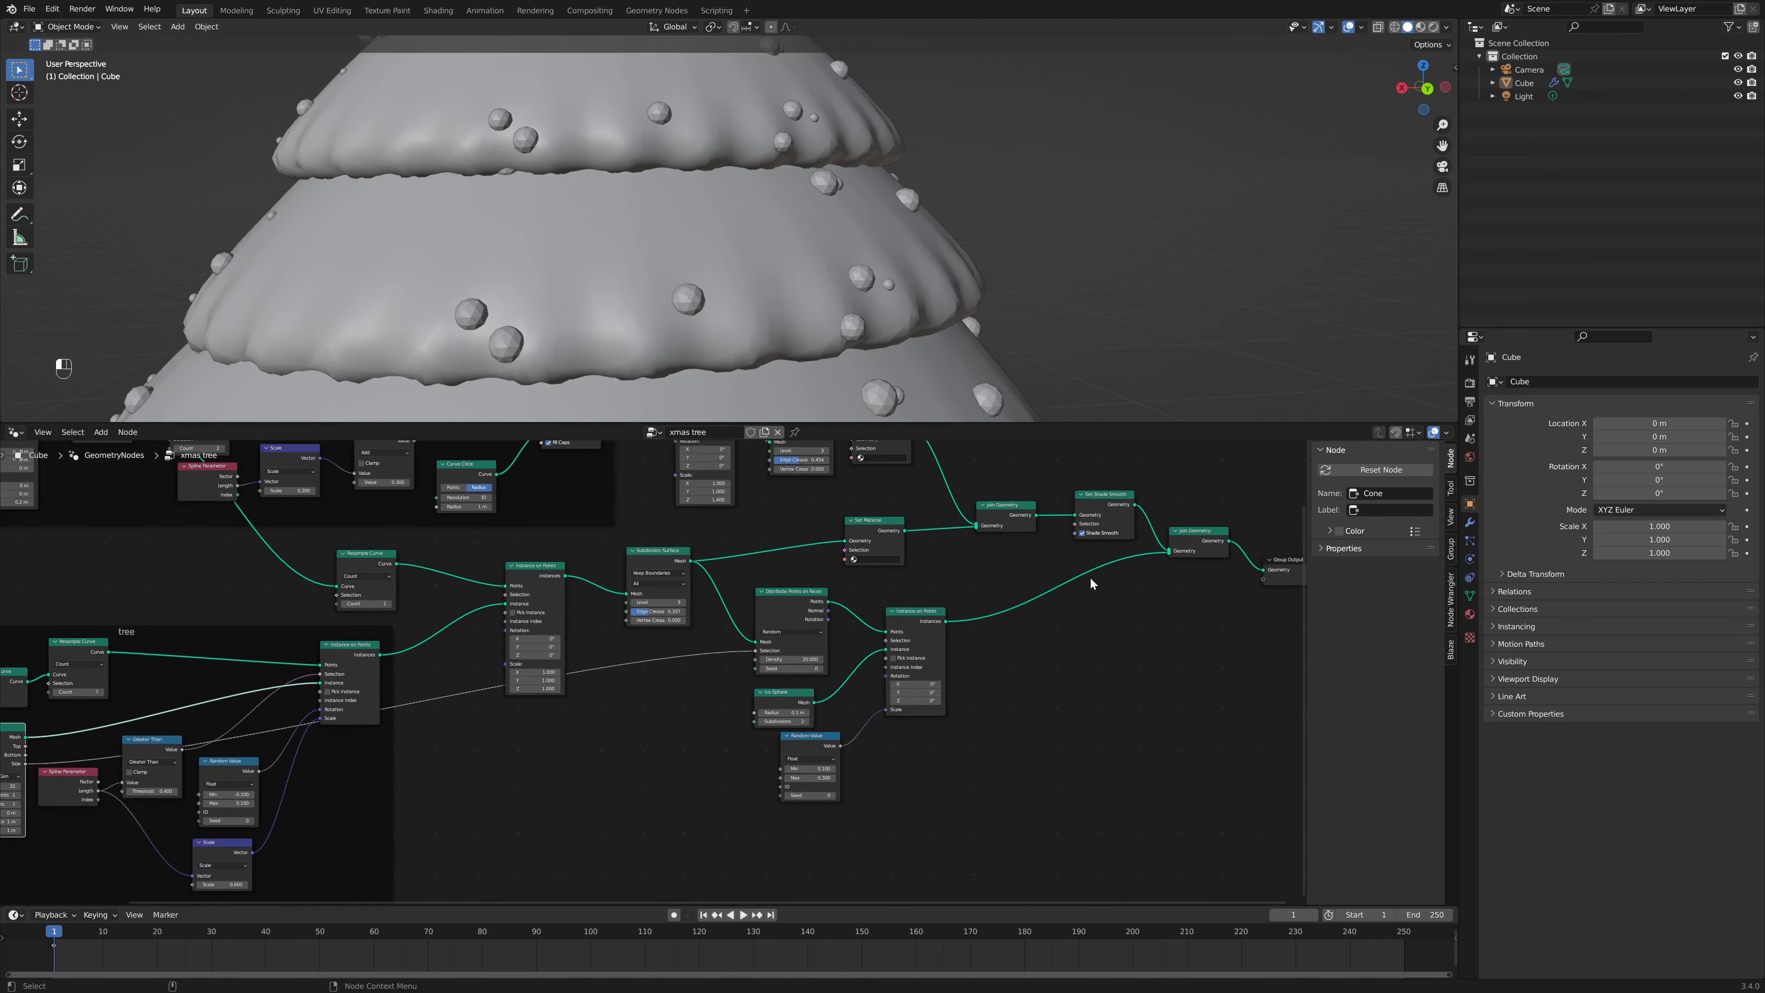
Step: Duplicate the tree's Set Material node and insert the copy between the ornaments' Instance on Points and the final Join Geometry
middle_drag(875, 532, 792, 565)
click(792, 567)
key(shift+d)
click(935, 631)
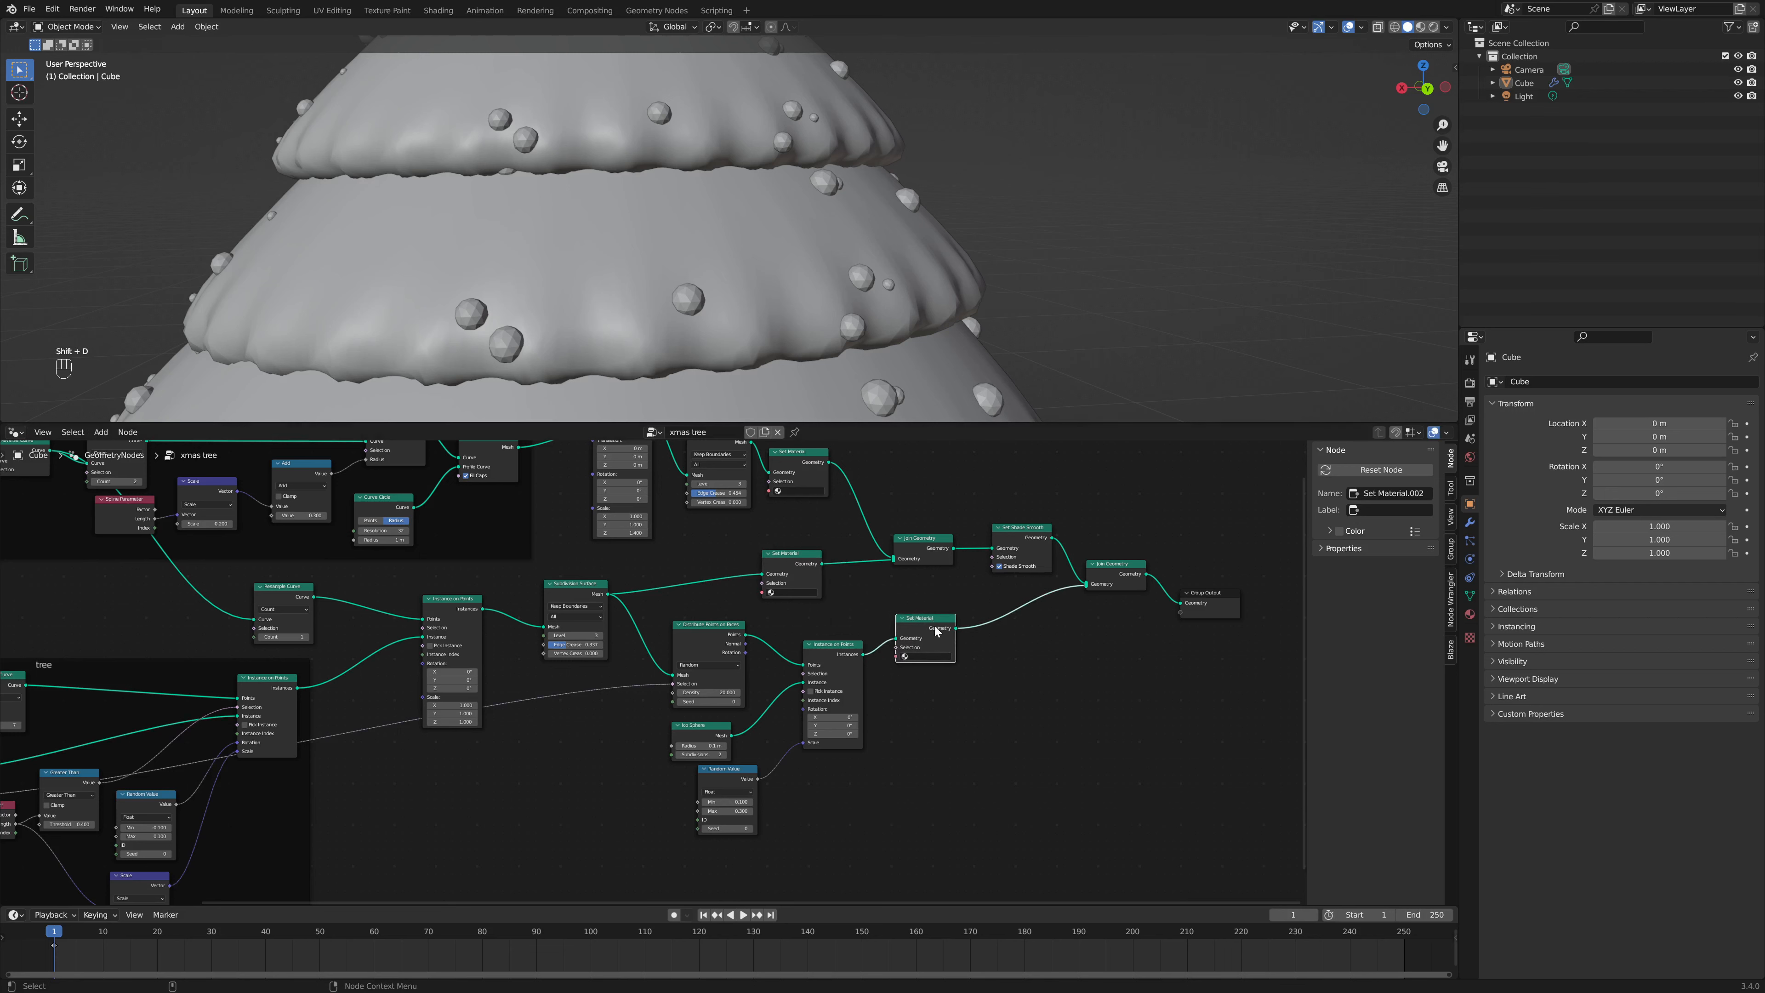
scroll(722, 291, down, 4)
middle_drag(659, 283, 789, 182)
scroll(897, 704, up, 1)
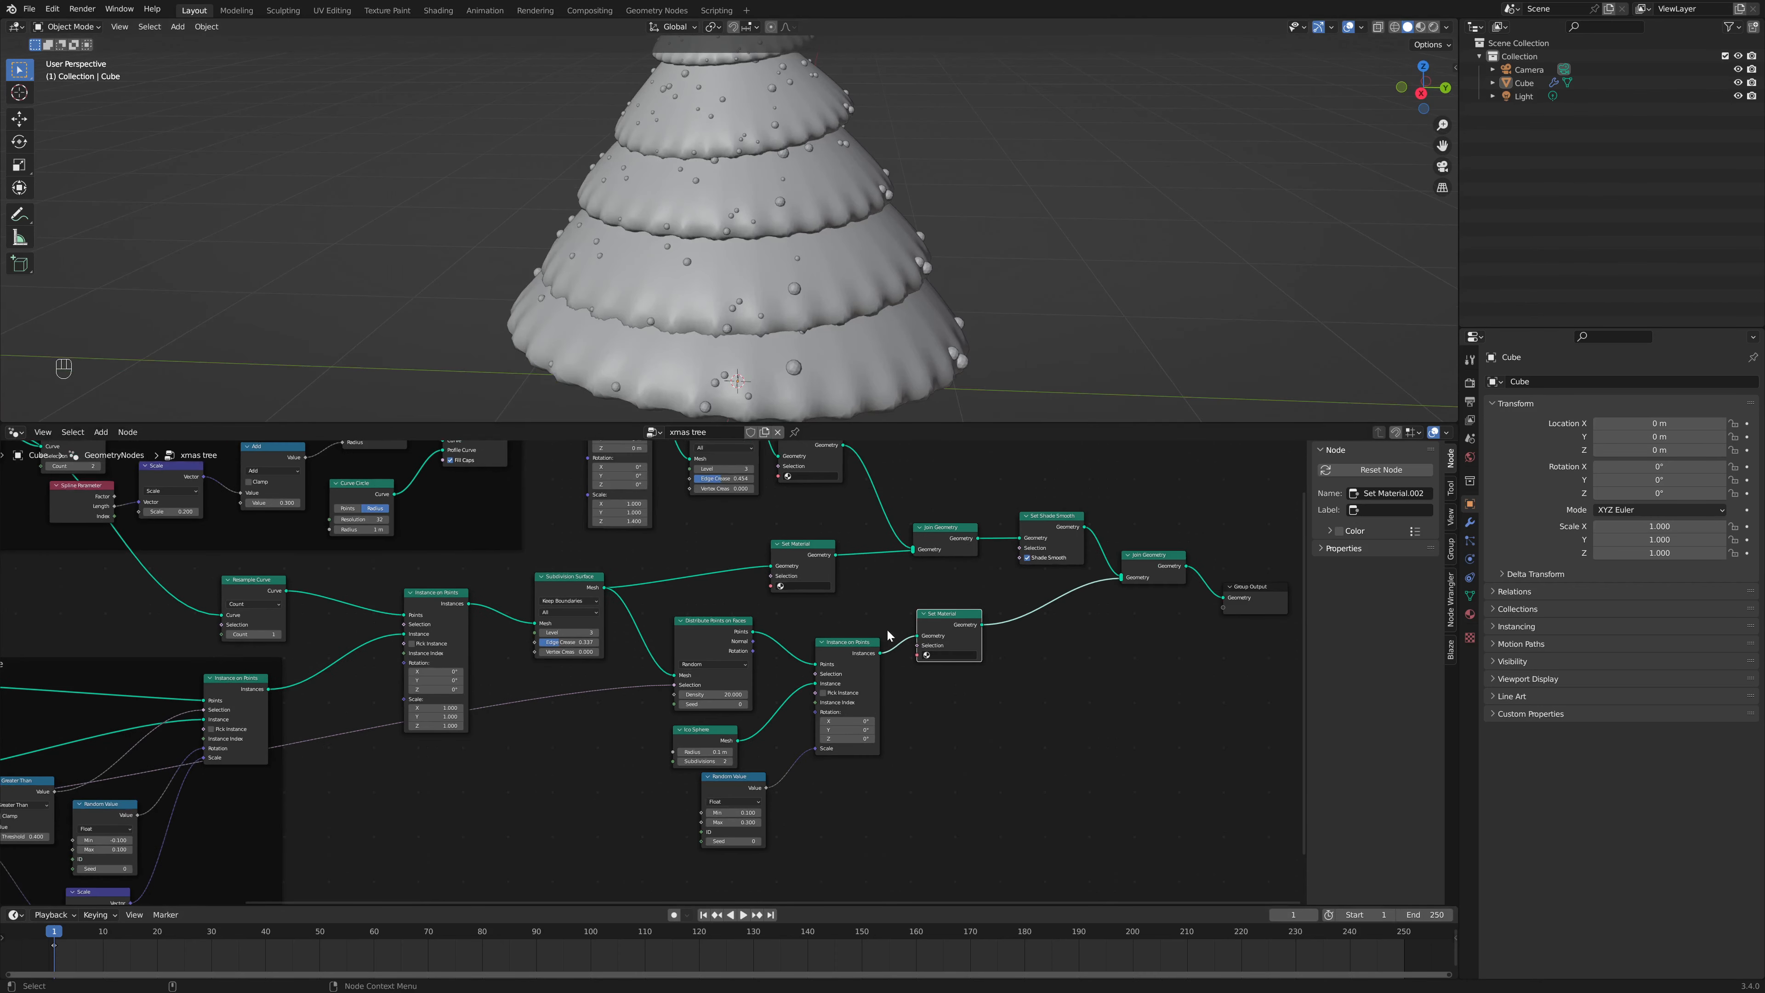
Step: Link a new Scene Time node's Frame output to the Seed of the ornaments' Random Value and briefly preview the animation
scroll(874, 823, up, 2)
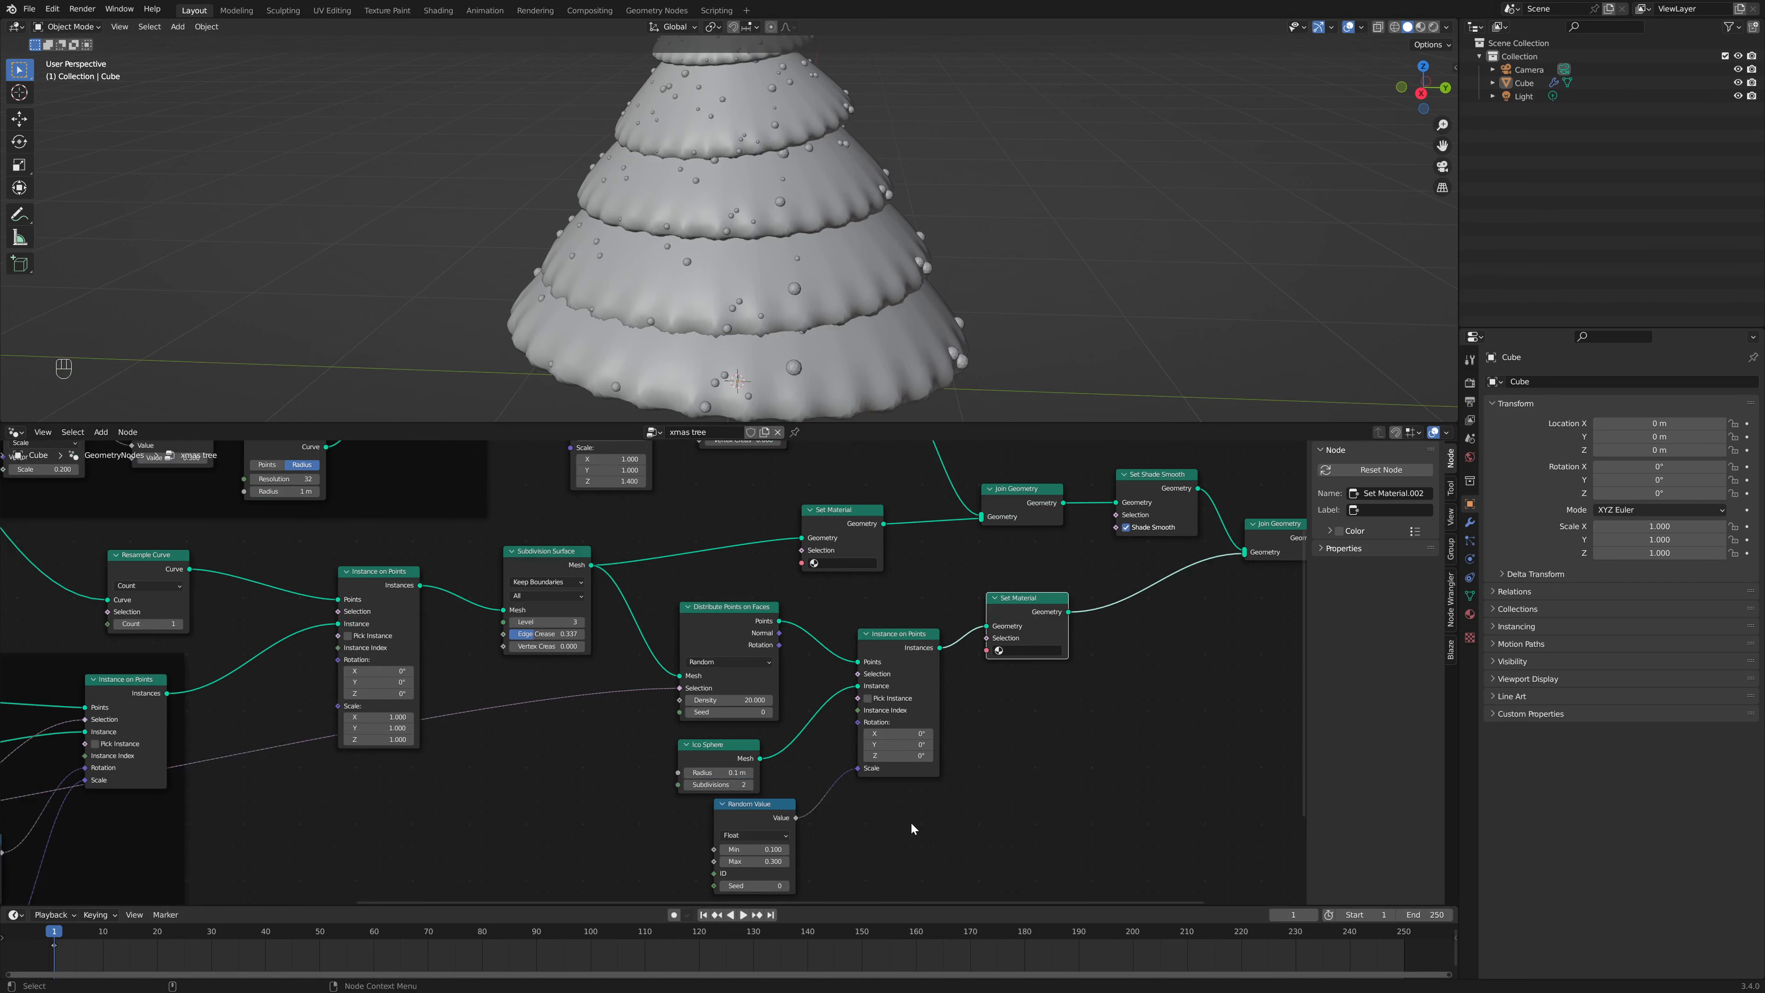
middle_drag(910, 822, 962, 717)
drag(784, 693, 784, 700)
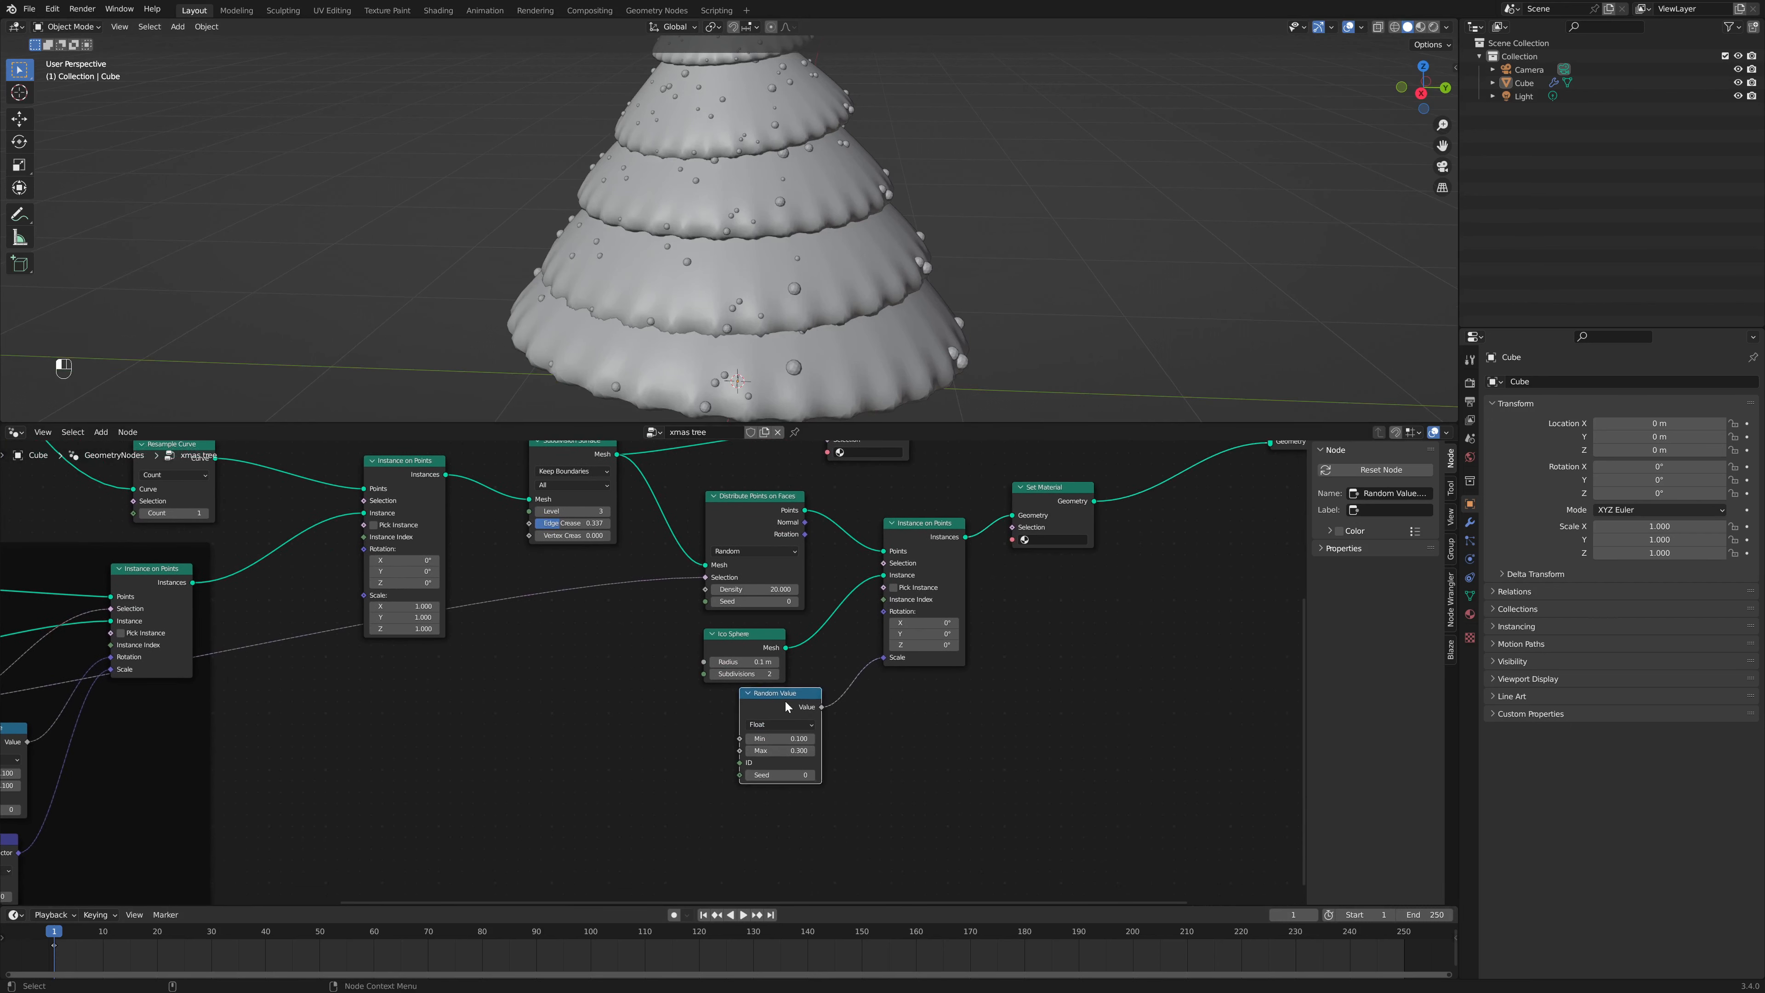
middle_drag(889, 804, 1018, 699)
scroll(973, 700, up, 1)
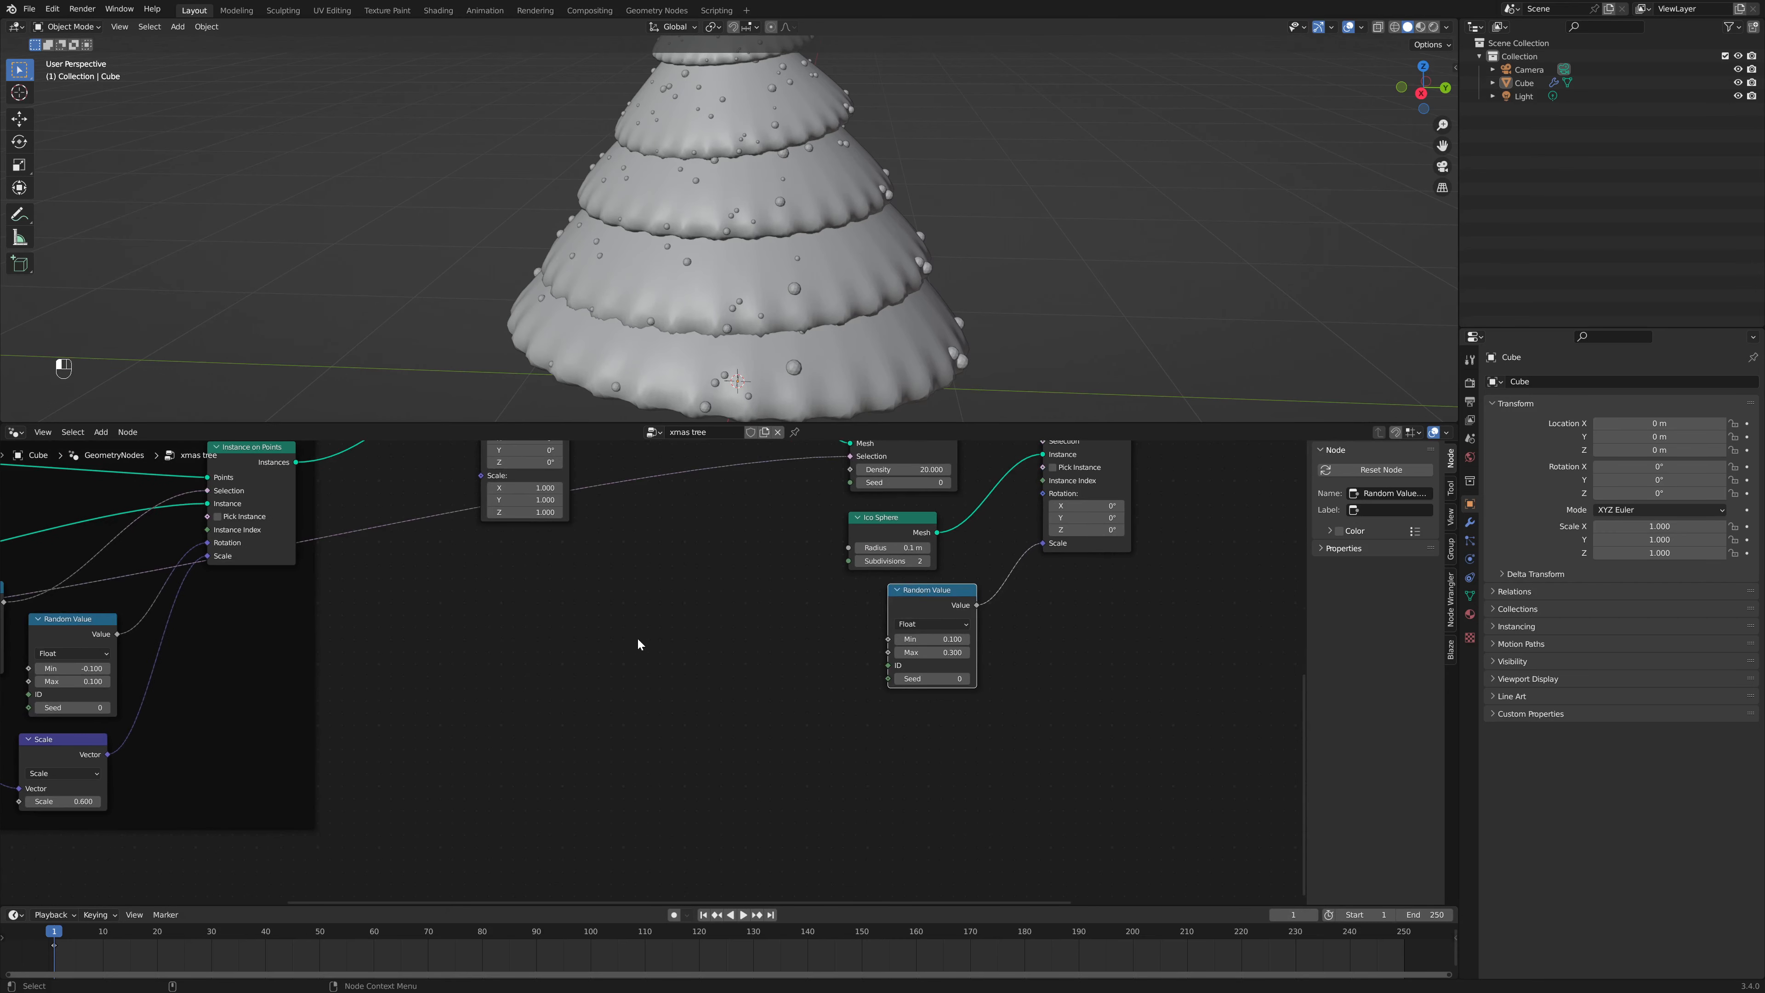
scroll(629, 631, up, 1)
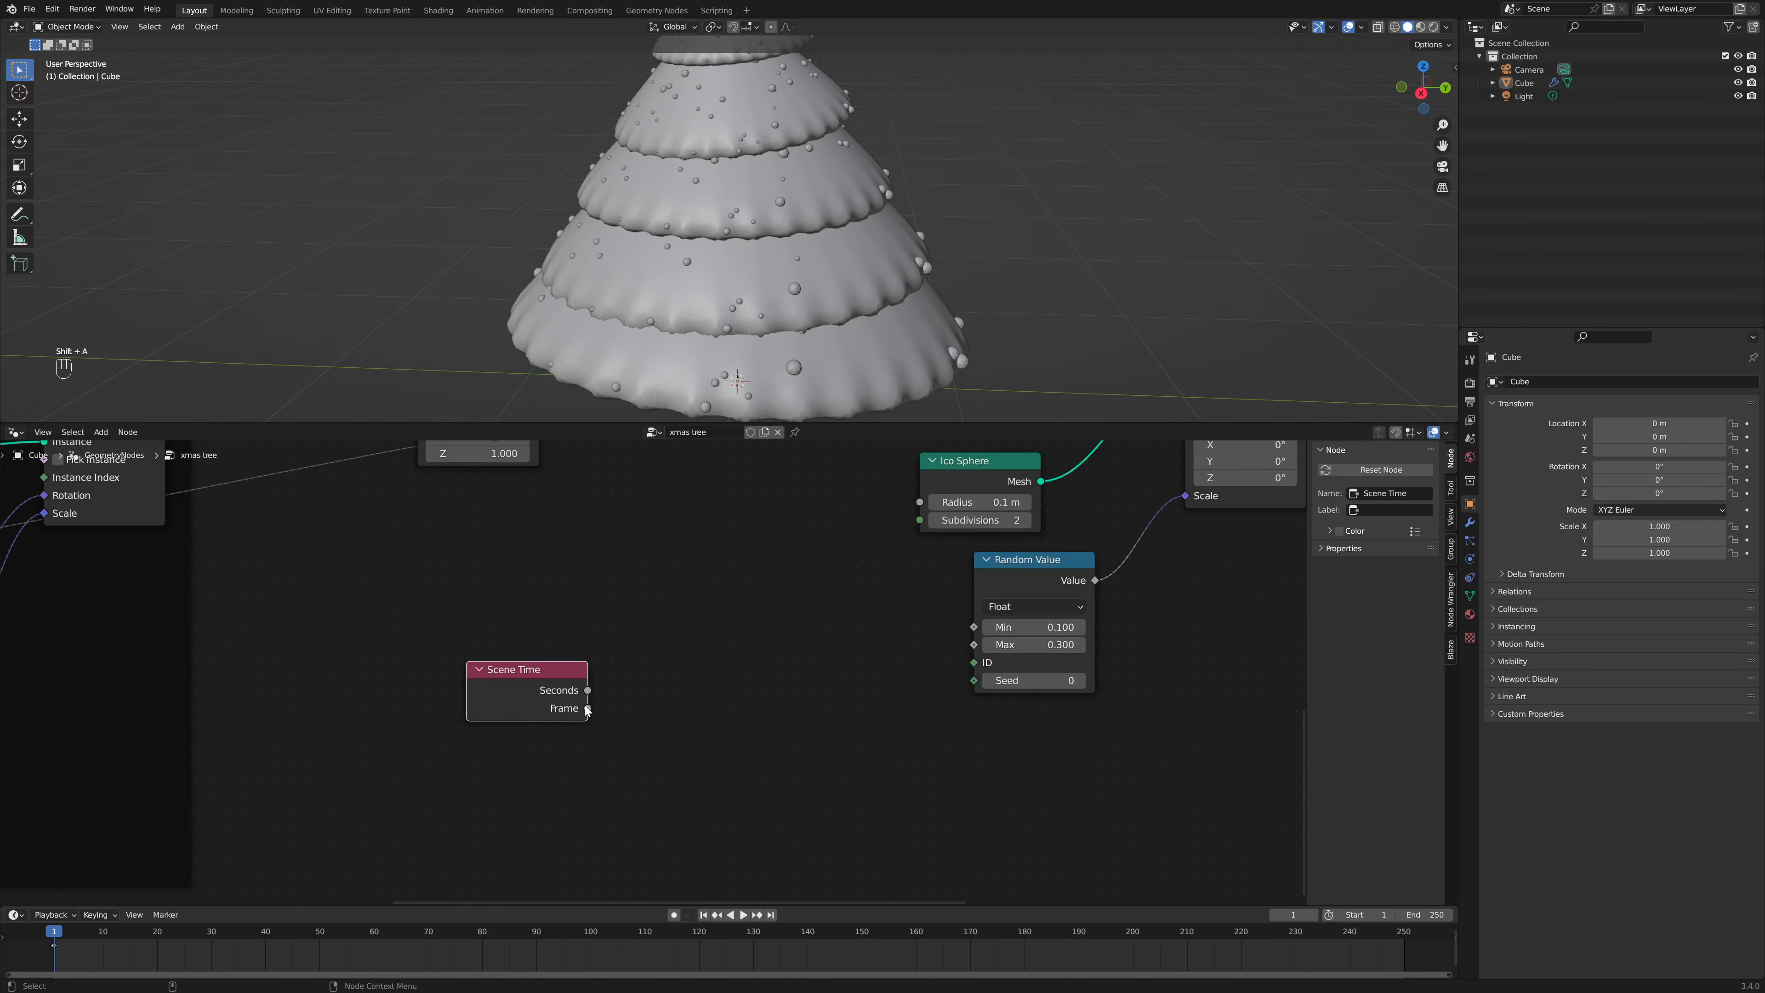
drag(588, 707, 983, 682)
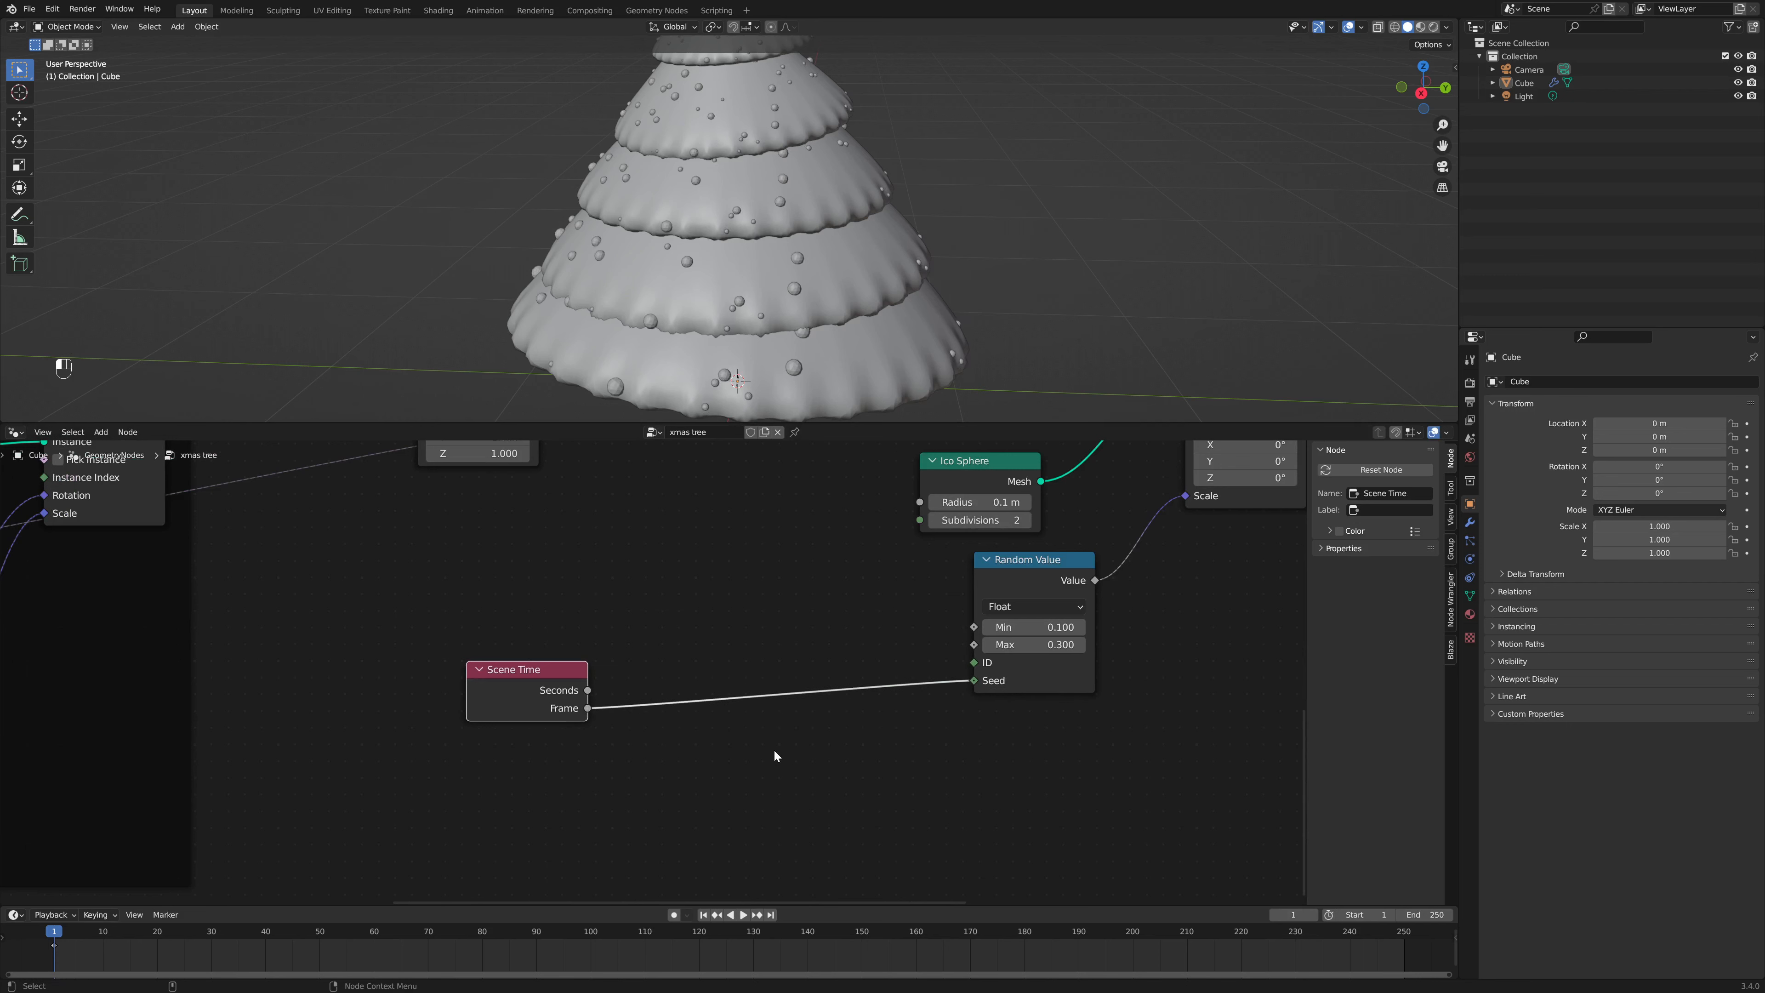
key(space)
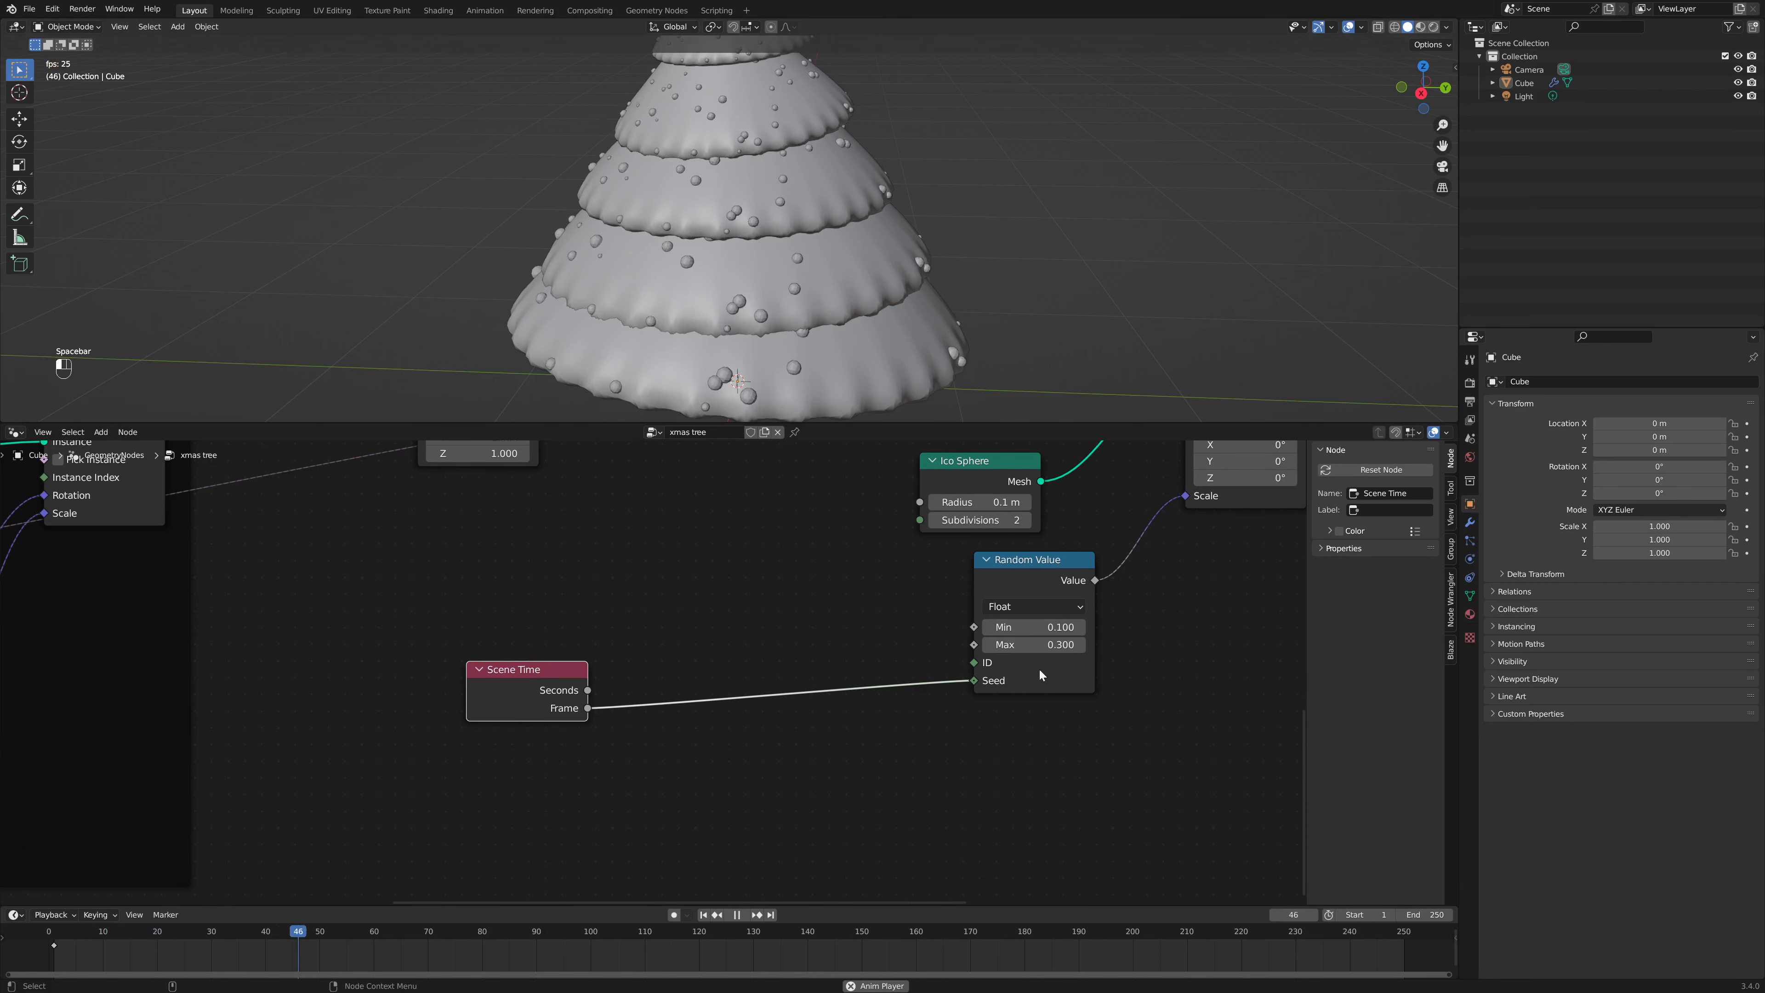
key(space)
Step: Insert a Math node set to Divide between Scene Time's Frame output and the Random Value's Seed
key(shift+a)
click(714, 545)
text(math)
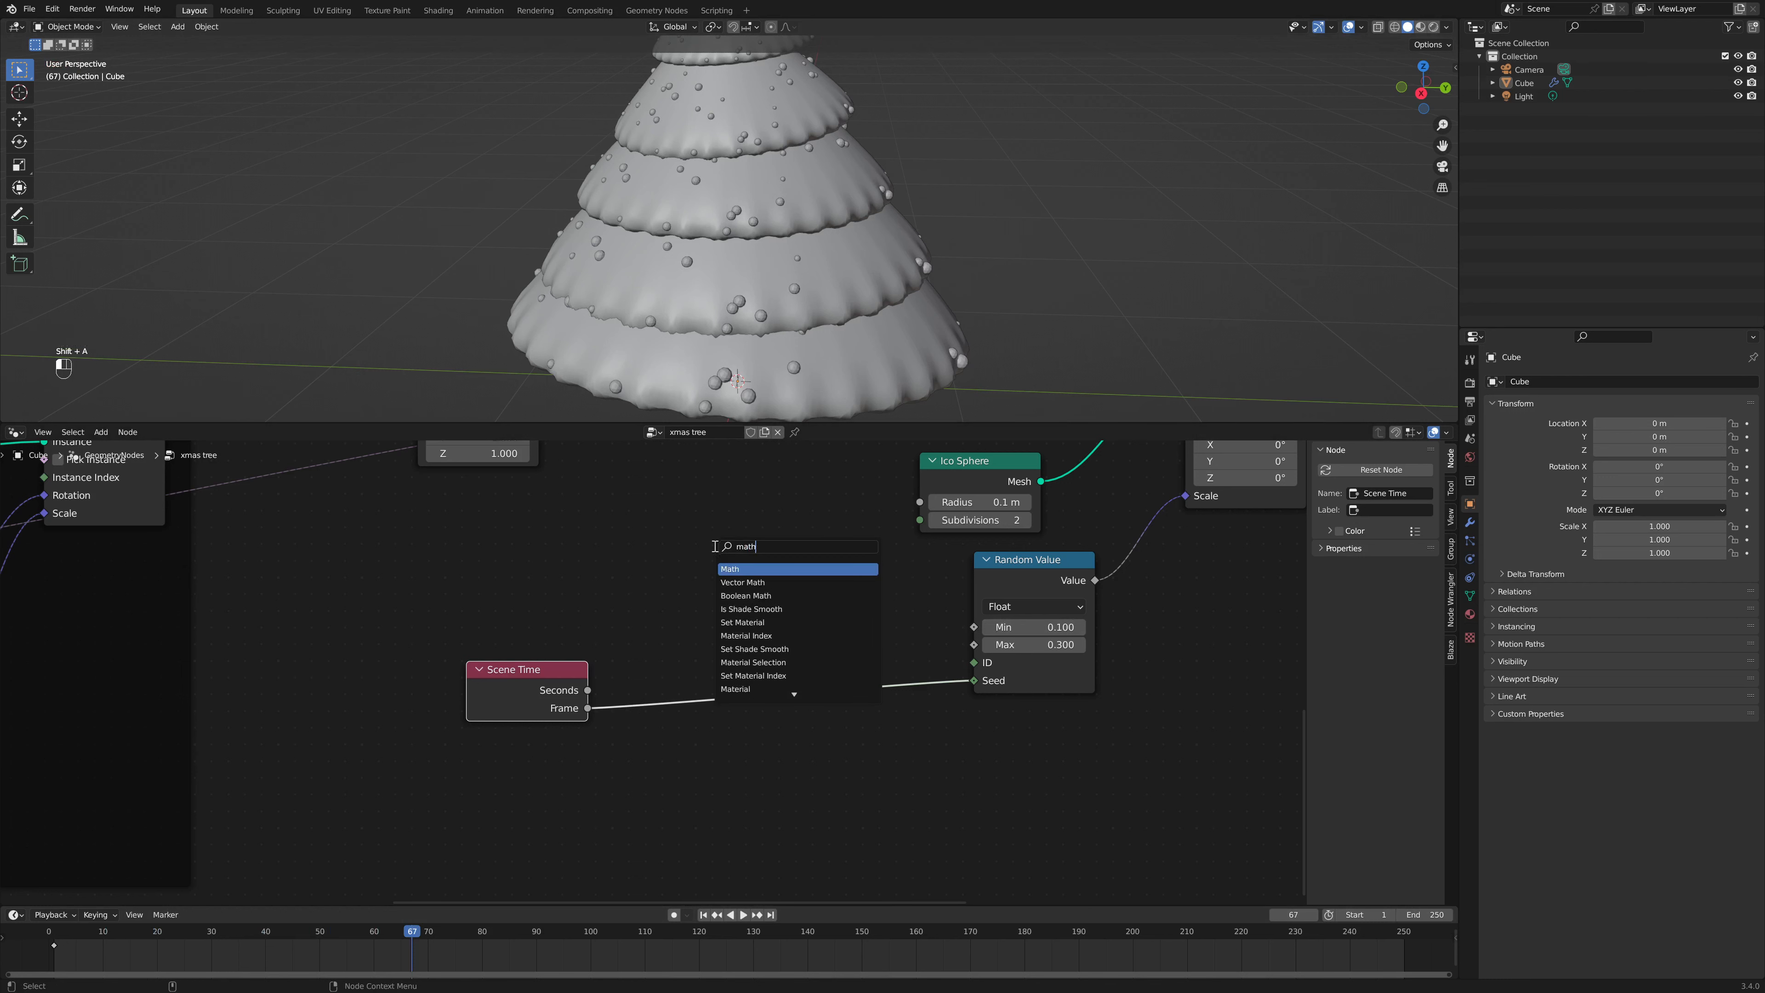
key(Return)
click(732, 665)
click(718, 766)
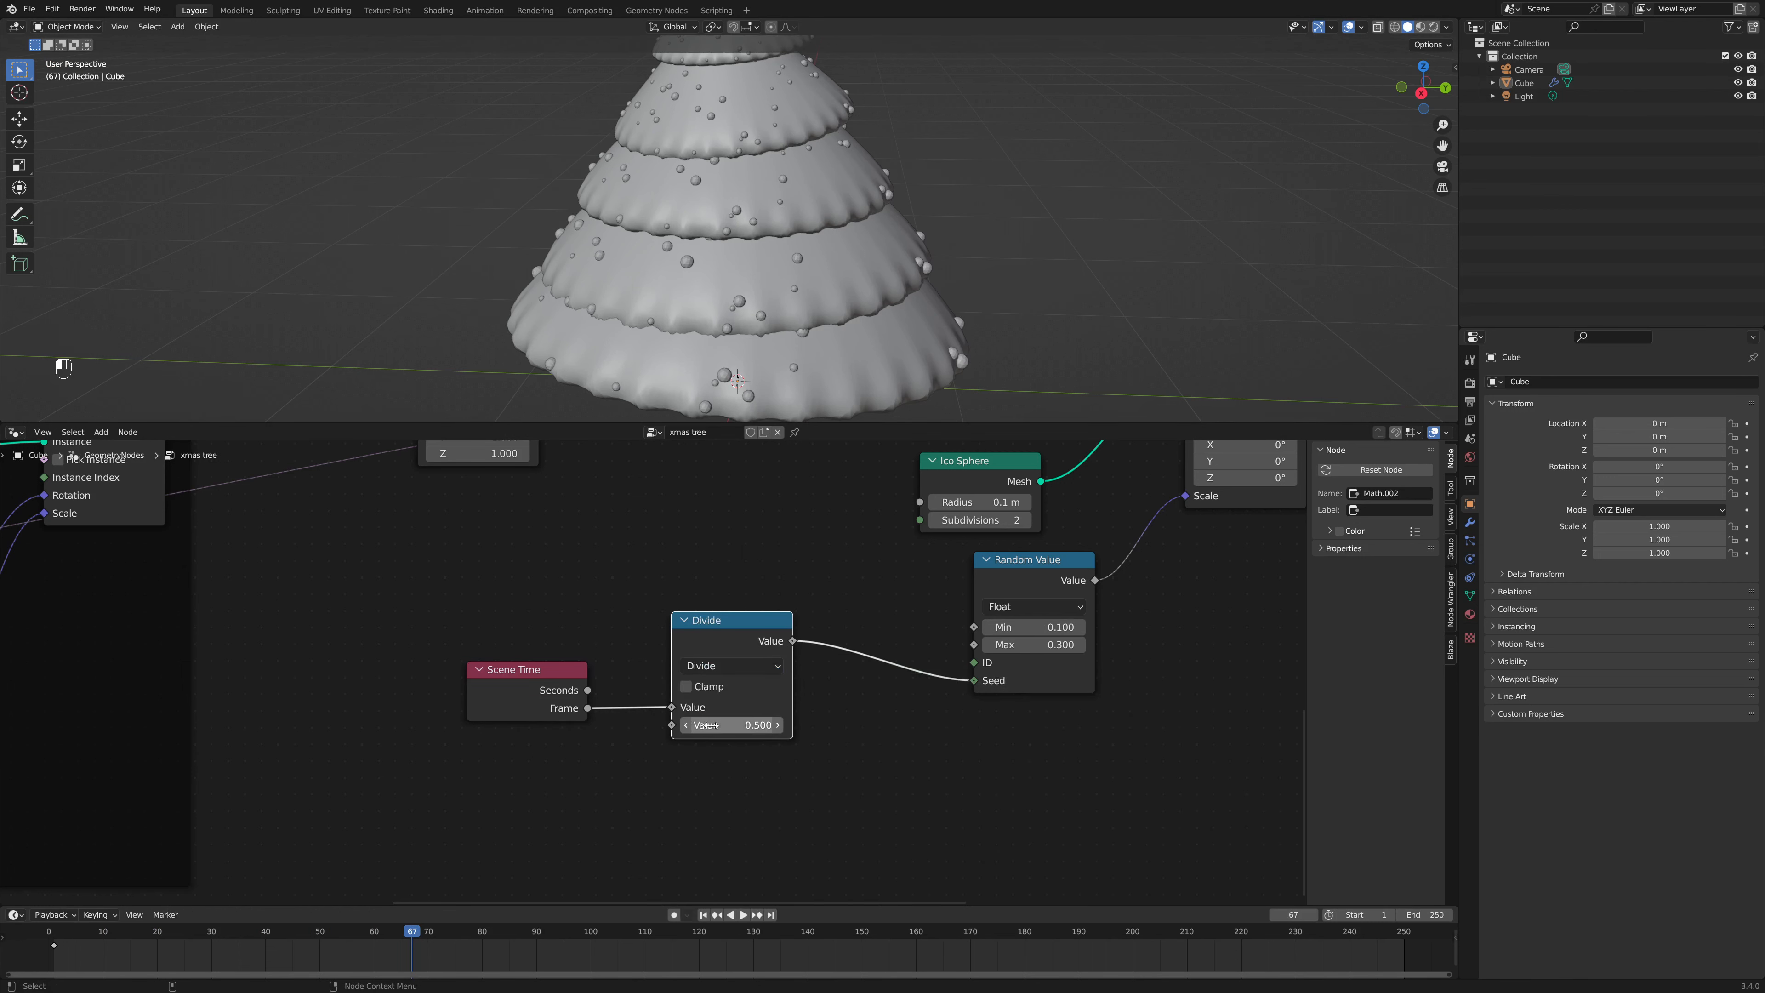
Step: Set the scene's output frame rate to 30 fps, return to the tree's modifier properties, and briefly play the animation
click(1469, 420)
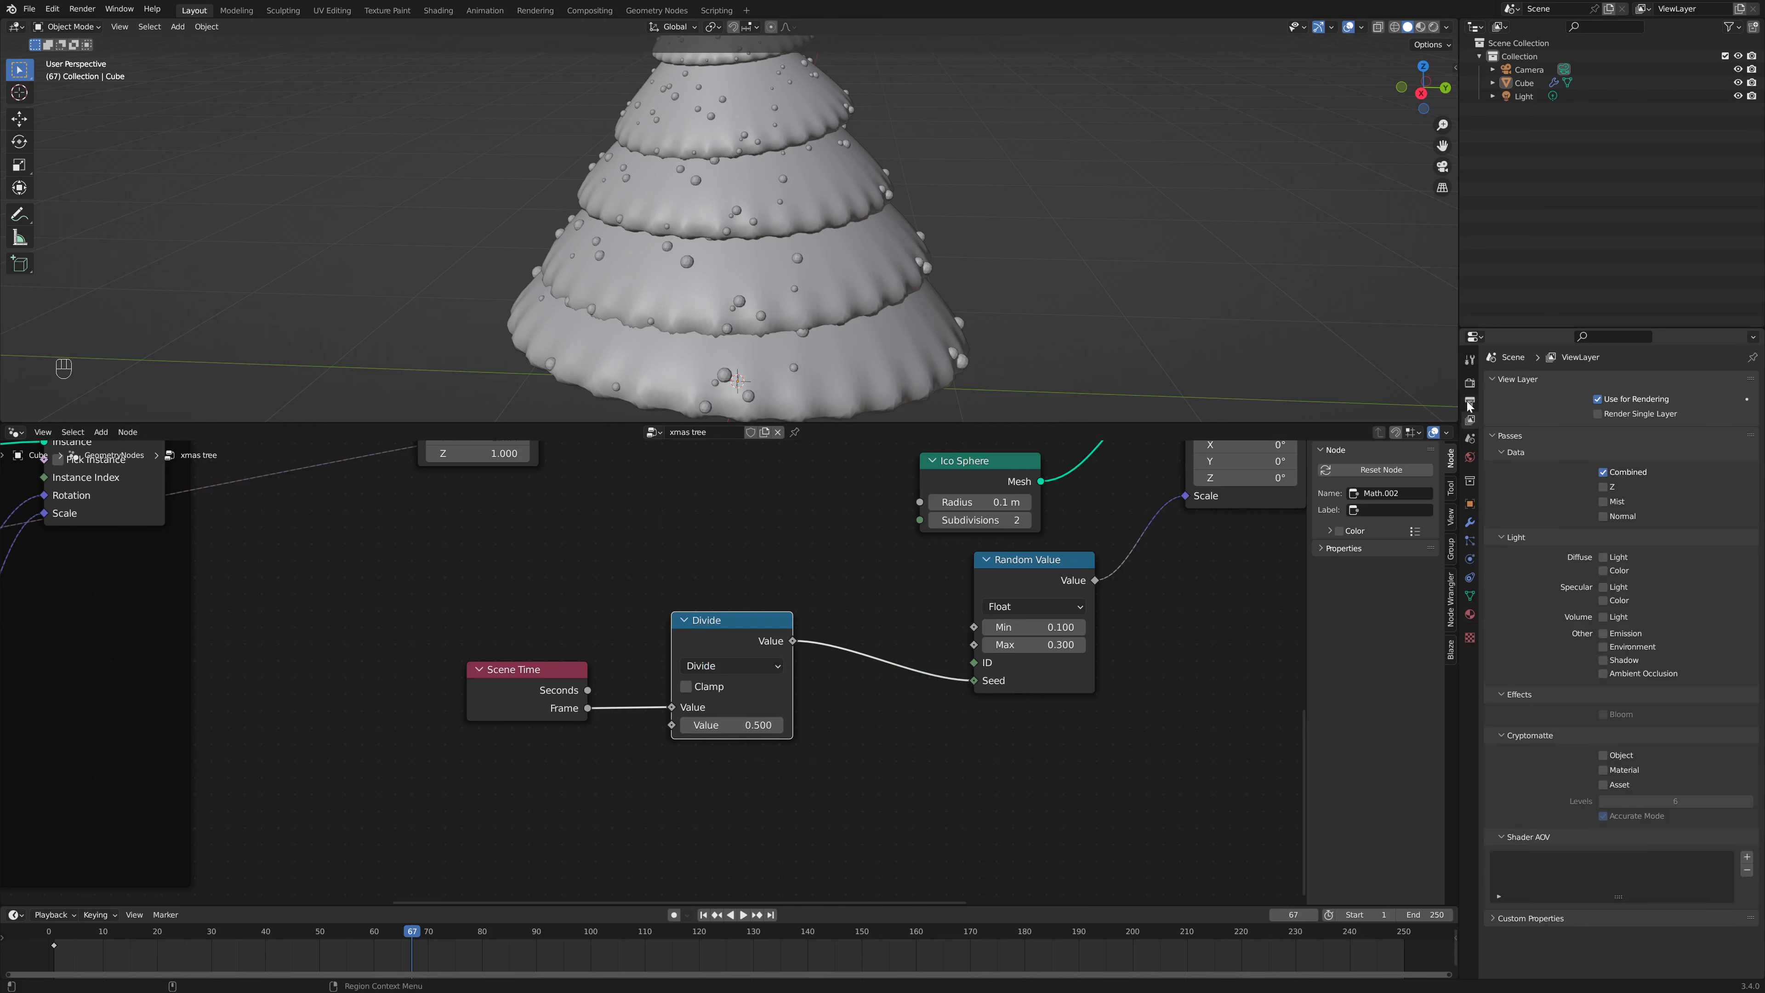
click(1469, 402)
click(1626, 502)
click(1626, 570)
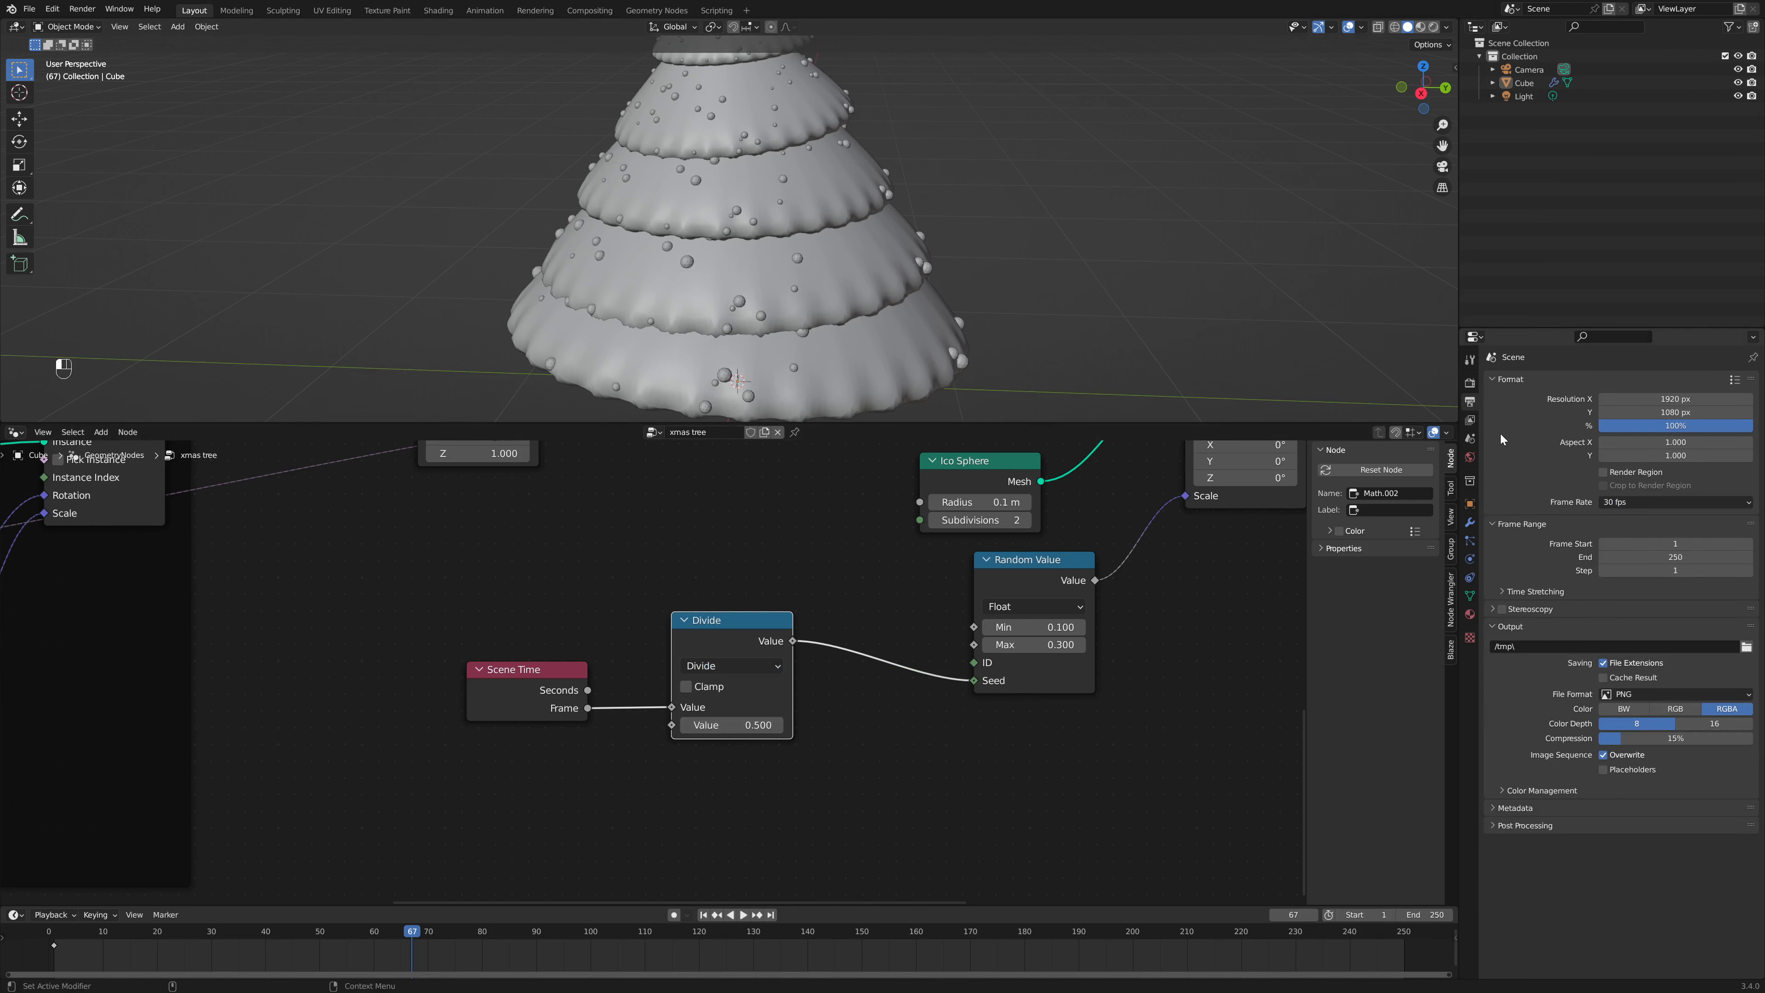
click(1469, 521)
key(space)
key(space)
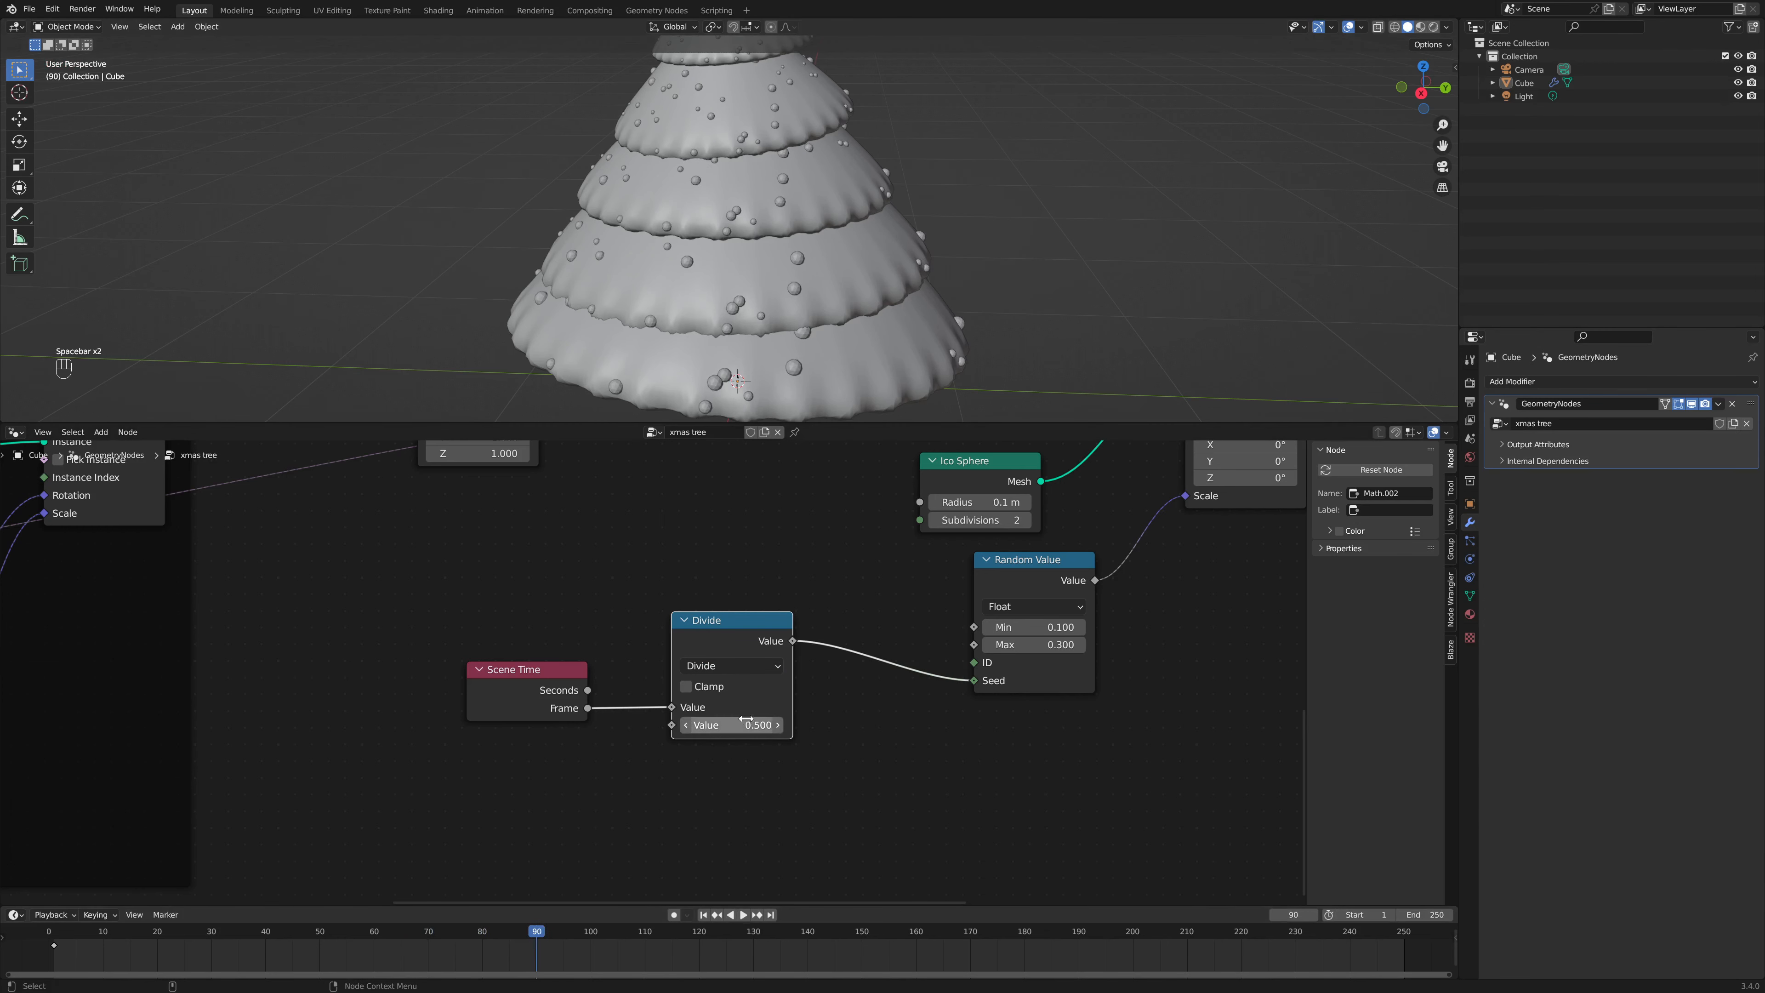
Step: Set the divisor of the Divide node after Scene Time to 15
click(745, 723)
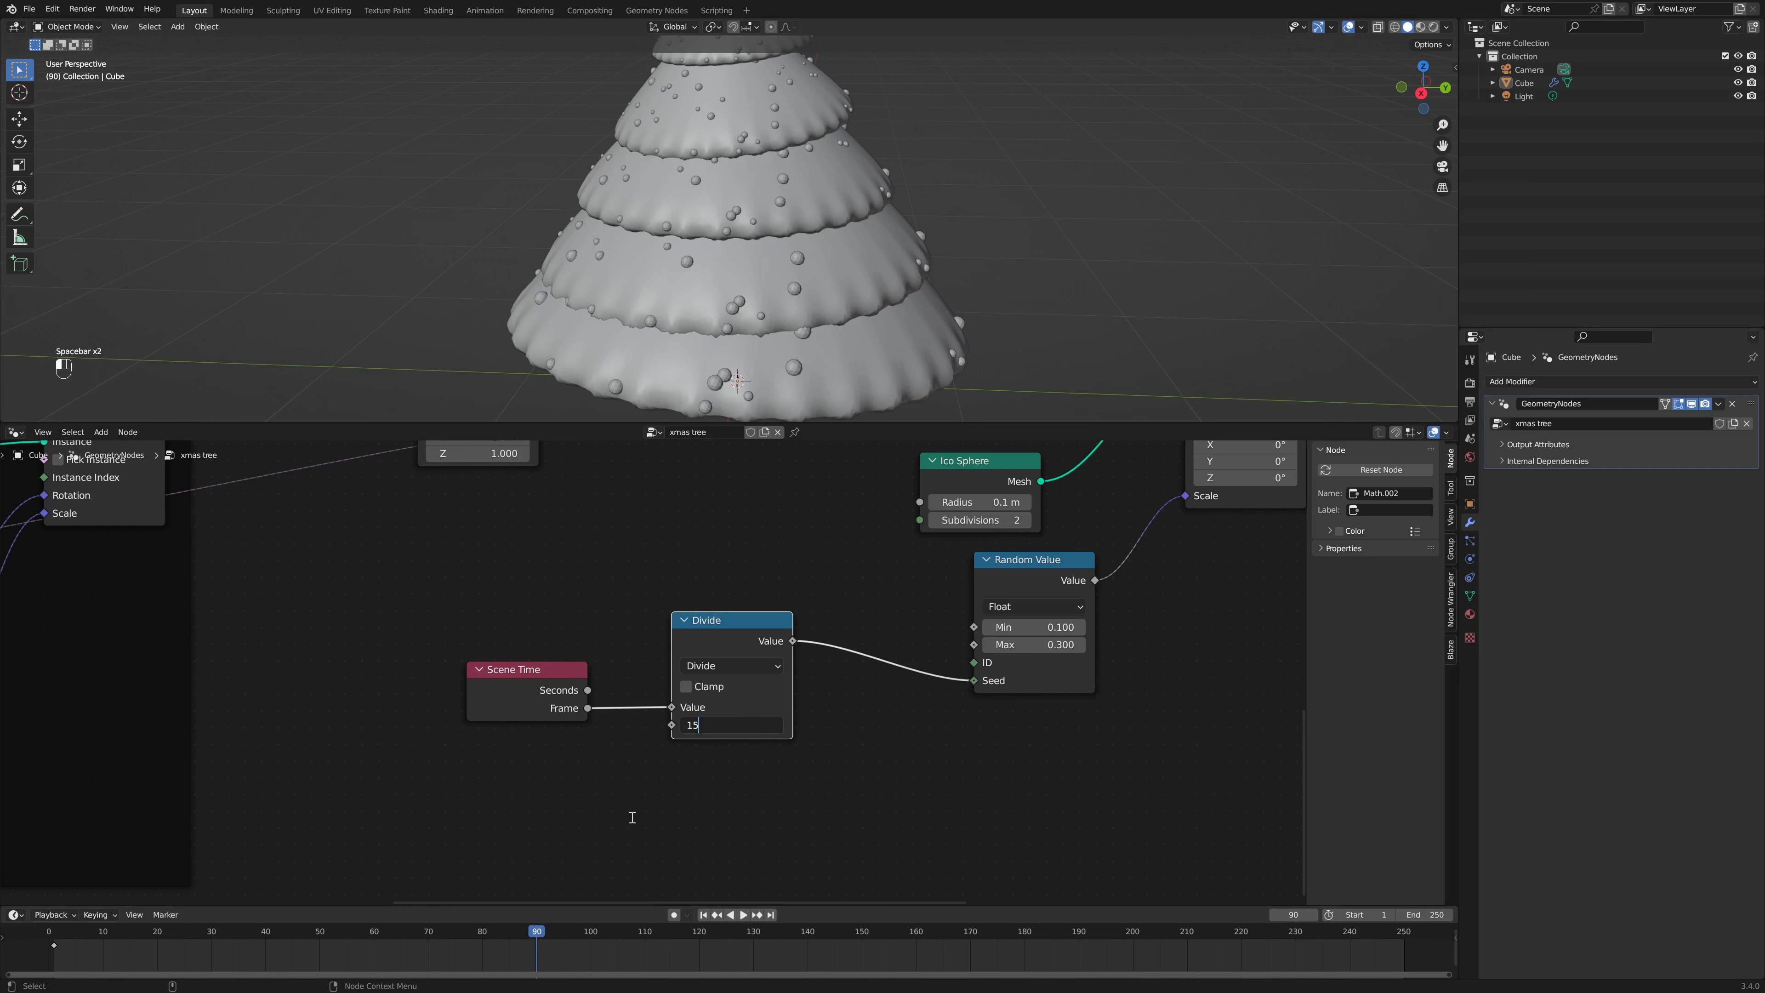
text(15)
key(Return)
Step: Play the animation and view the tree from several sides to check how quickly the ornament sizes change
key(space)
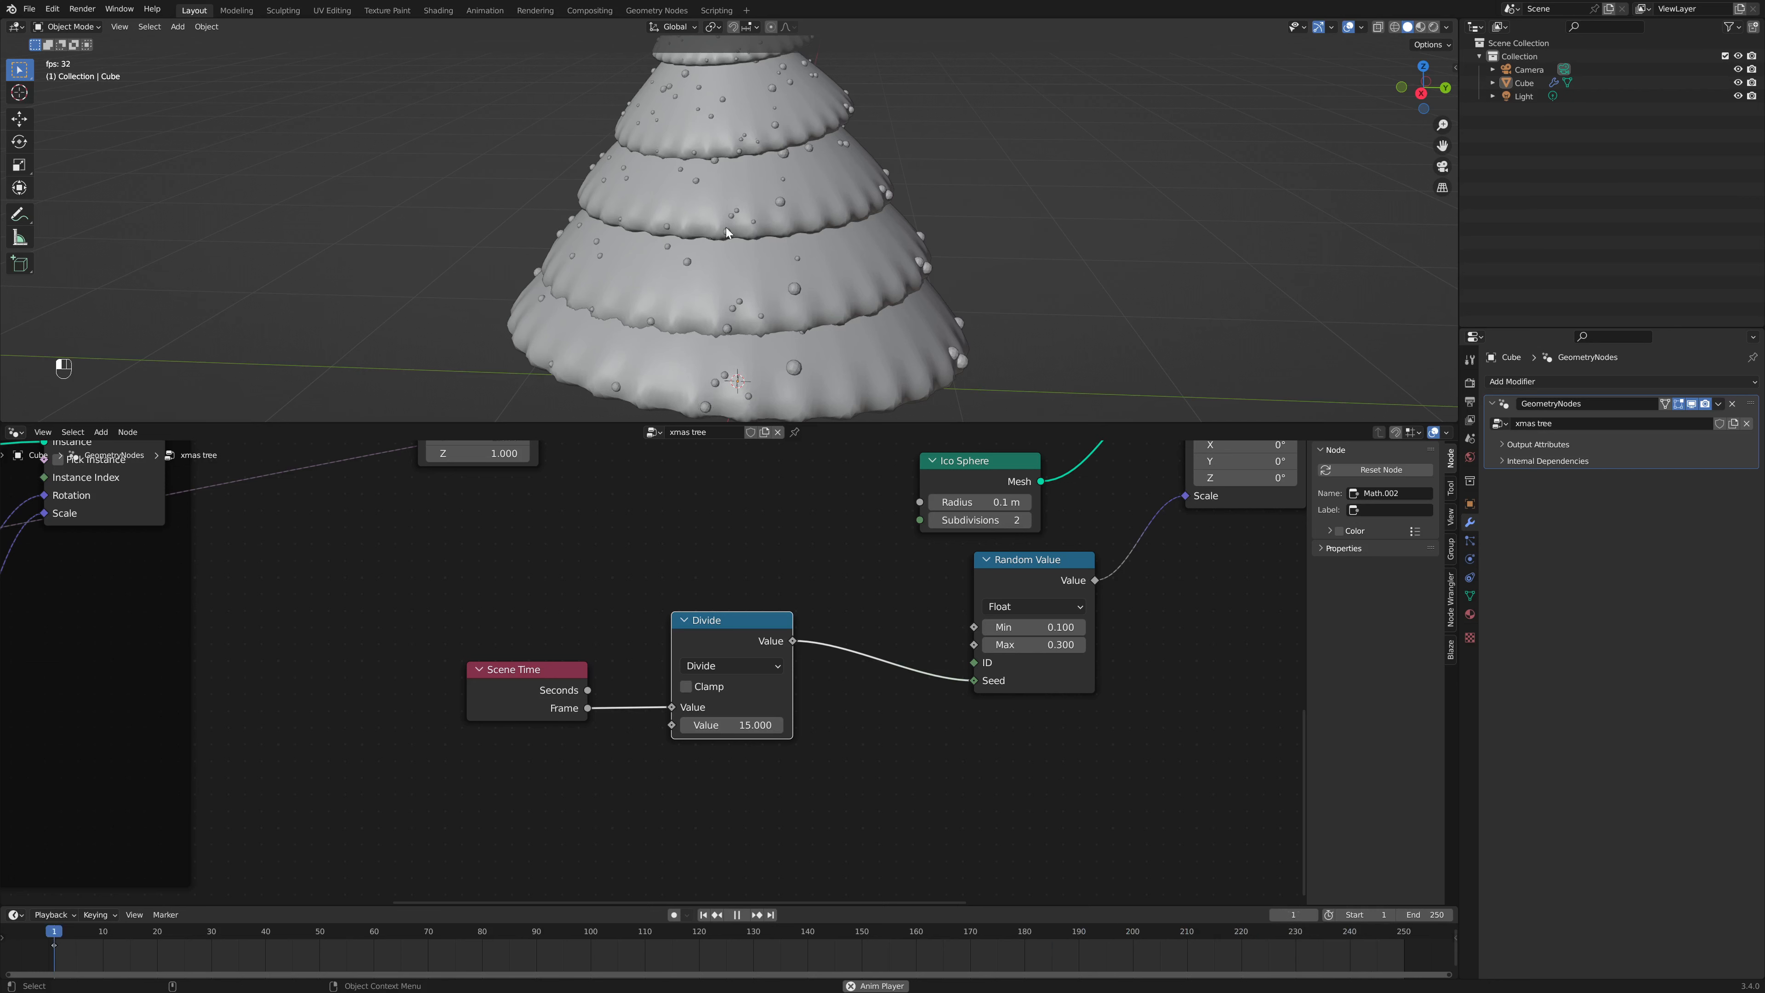
middle_drag(726, 232, 923, 251)
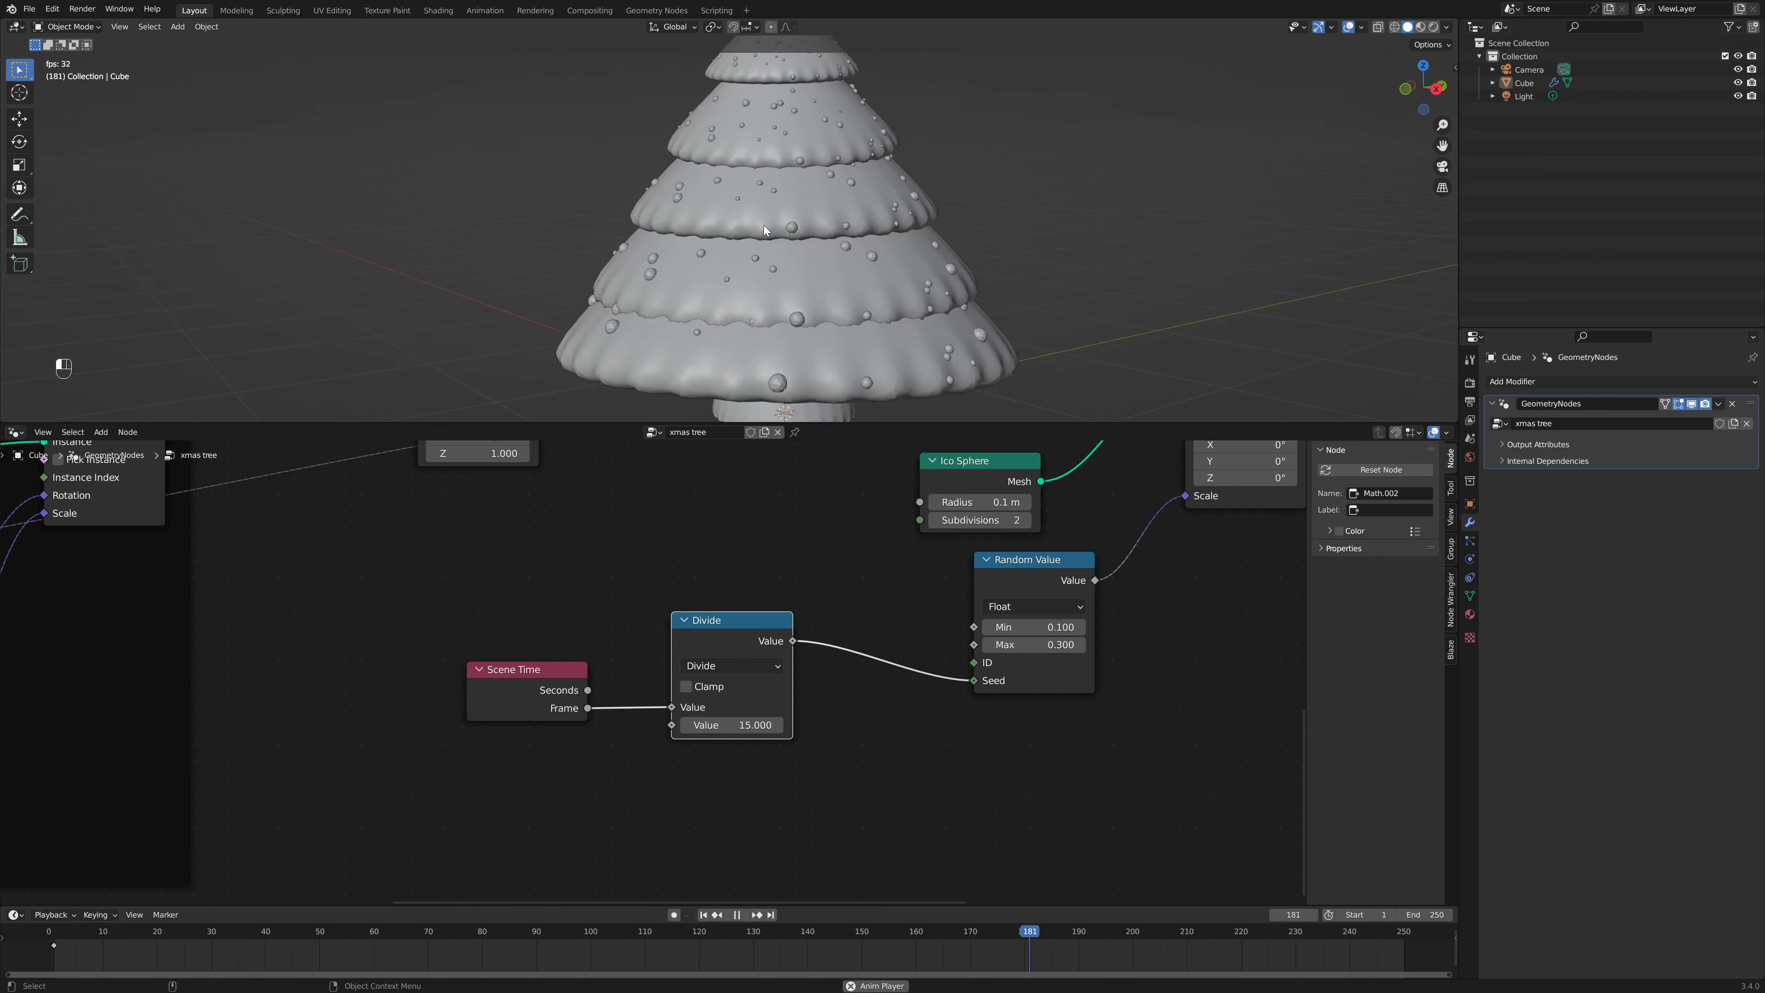
key(space)
scroll(885, 217, down, 5)
middle_drag(910, 219, 1016, 226)
scroll(932, 226, up, 2)
key(space)
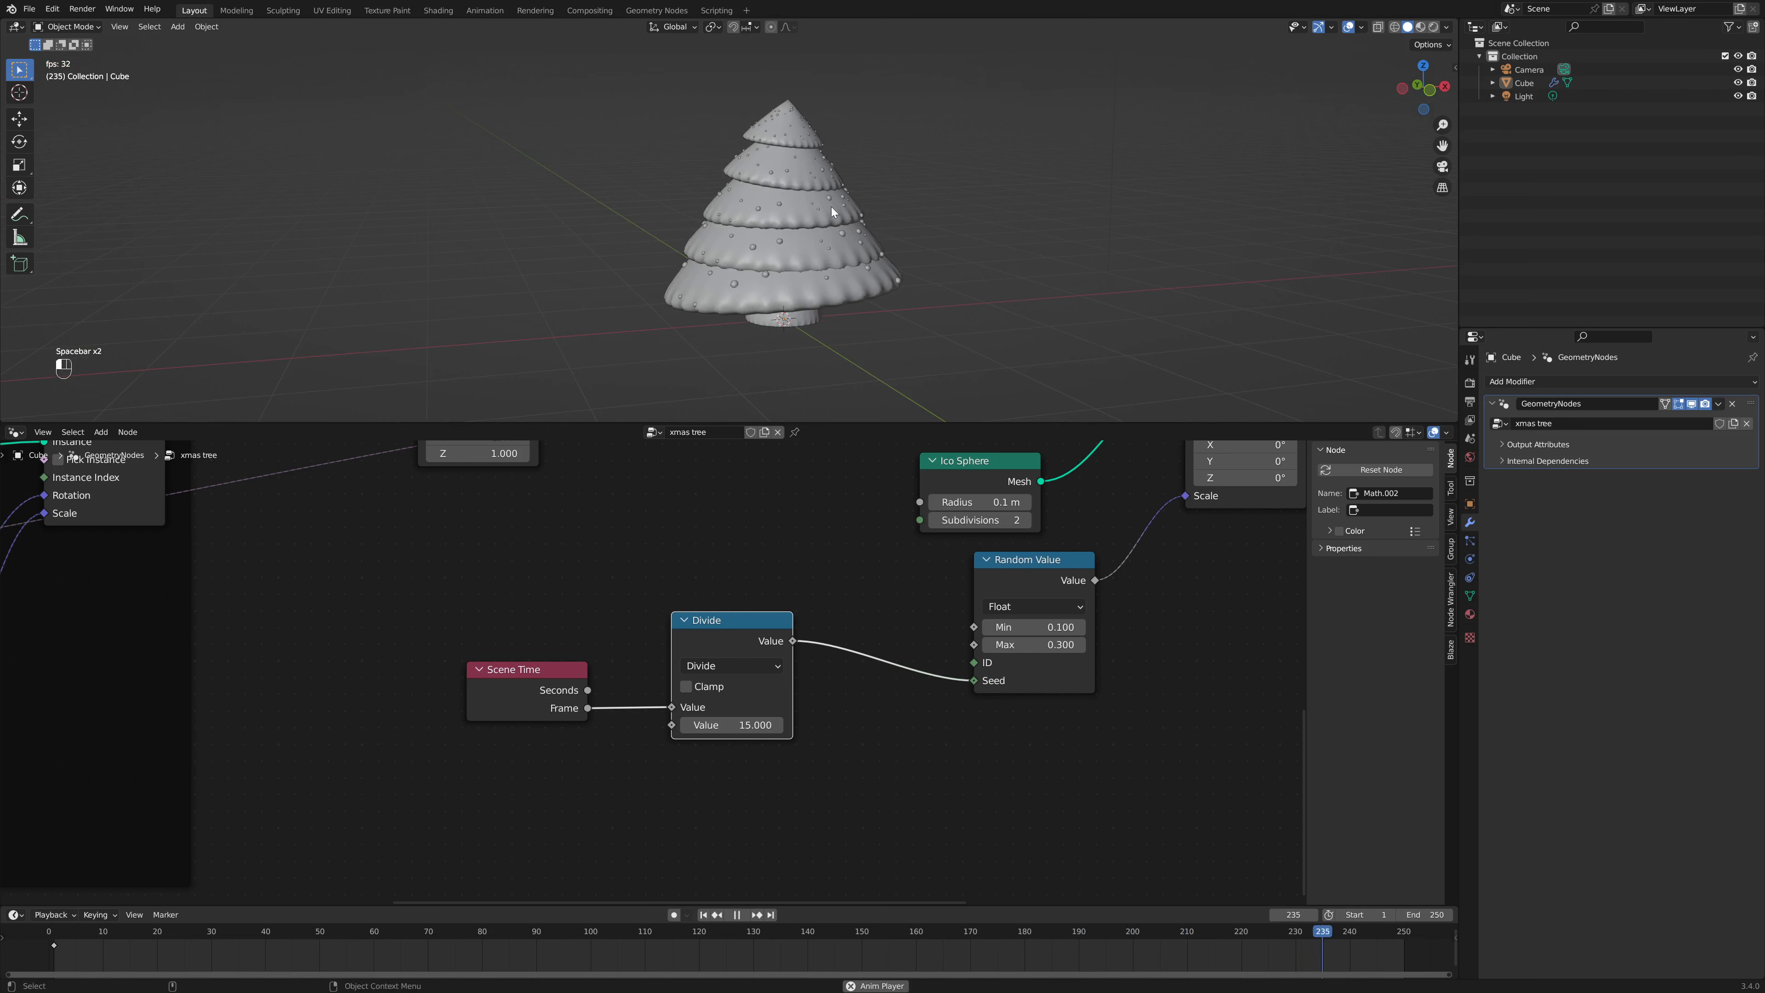
scroll(1027, 248, up, 3)
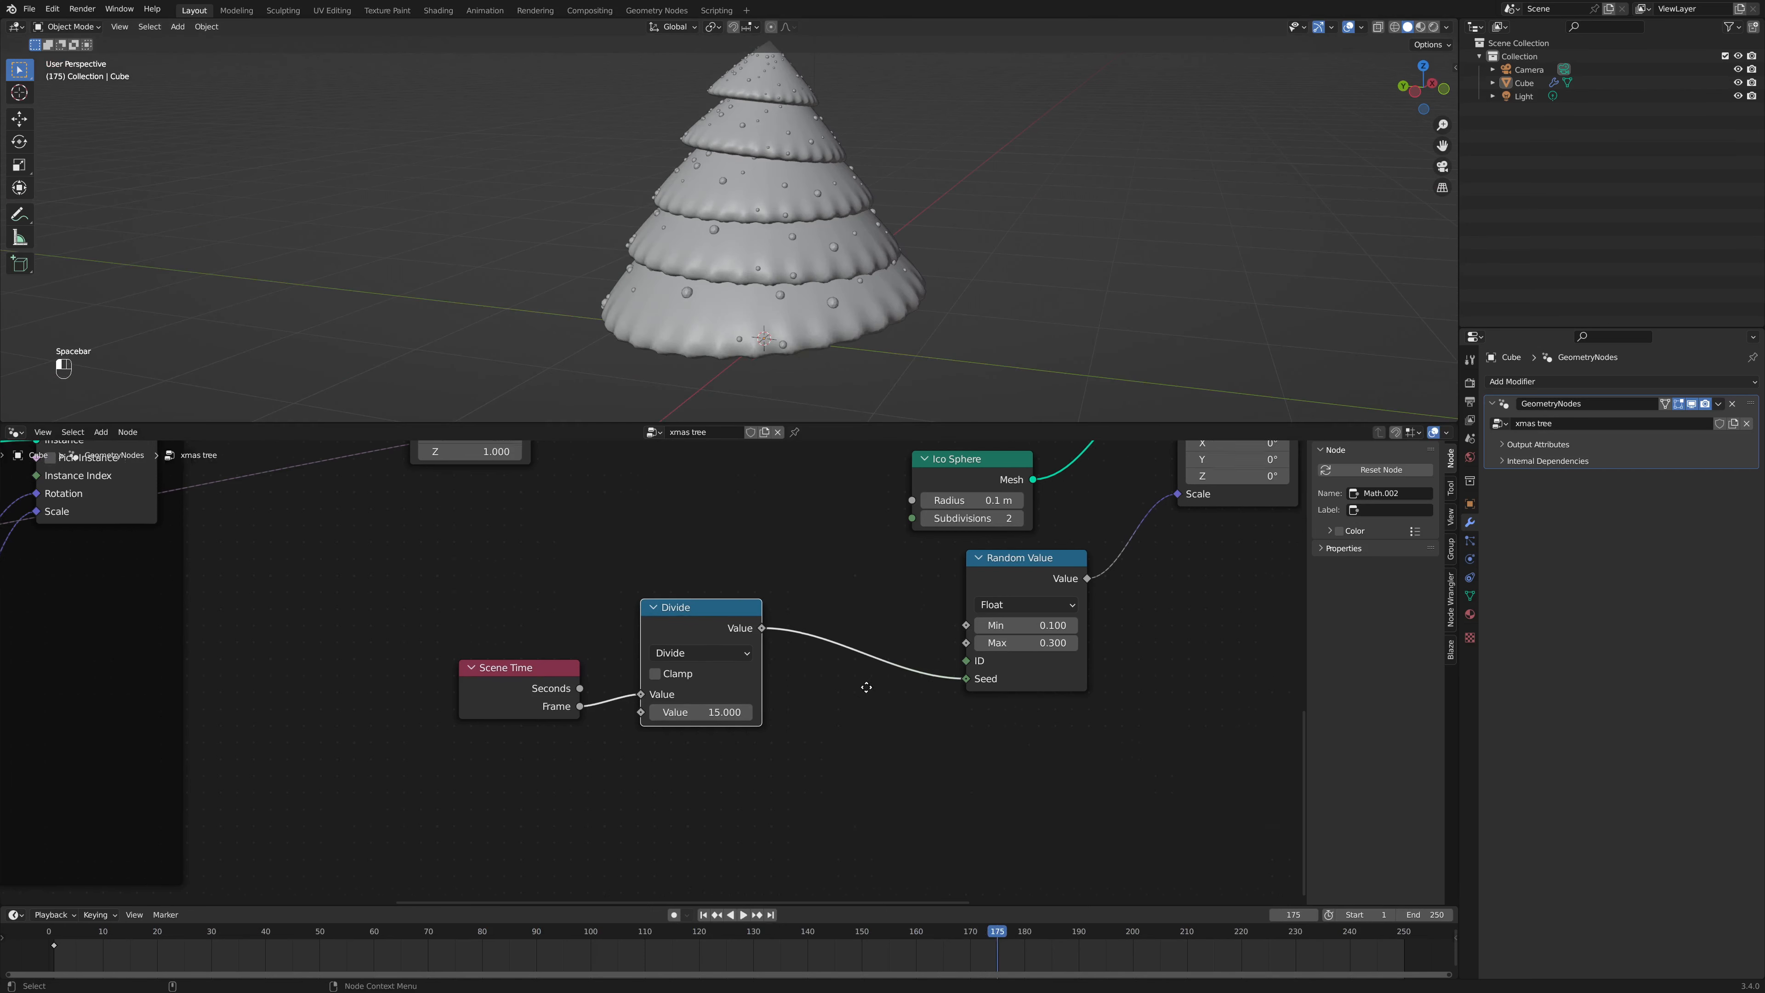
Step: Move the Scene Time and Divide nodes away from Random Value to make room, and check the tree from other angles
middle_drag(566, 587, 531, 580)
drag(531, 580, 545, 629)
middle_drag(862, 357, 772, 269)
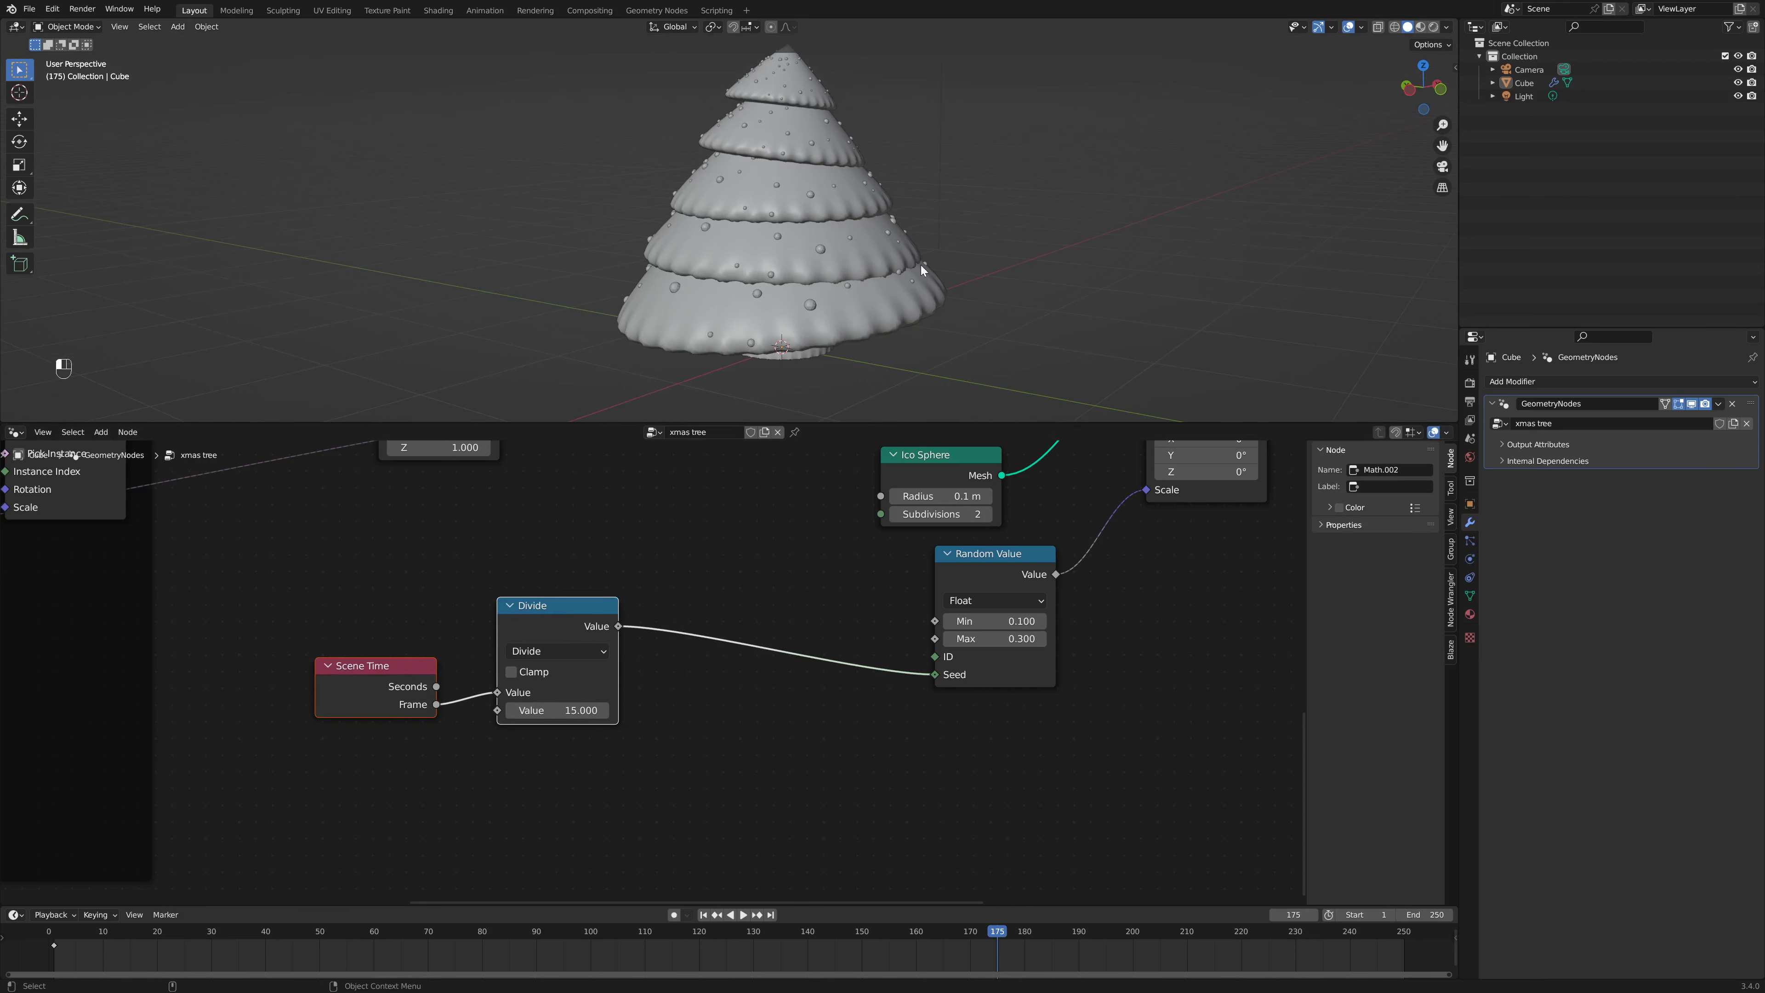
middle_drag(921, 266, 856, 412)
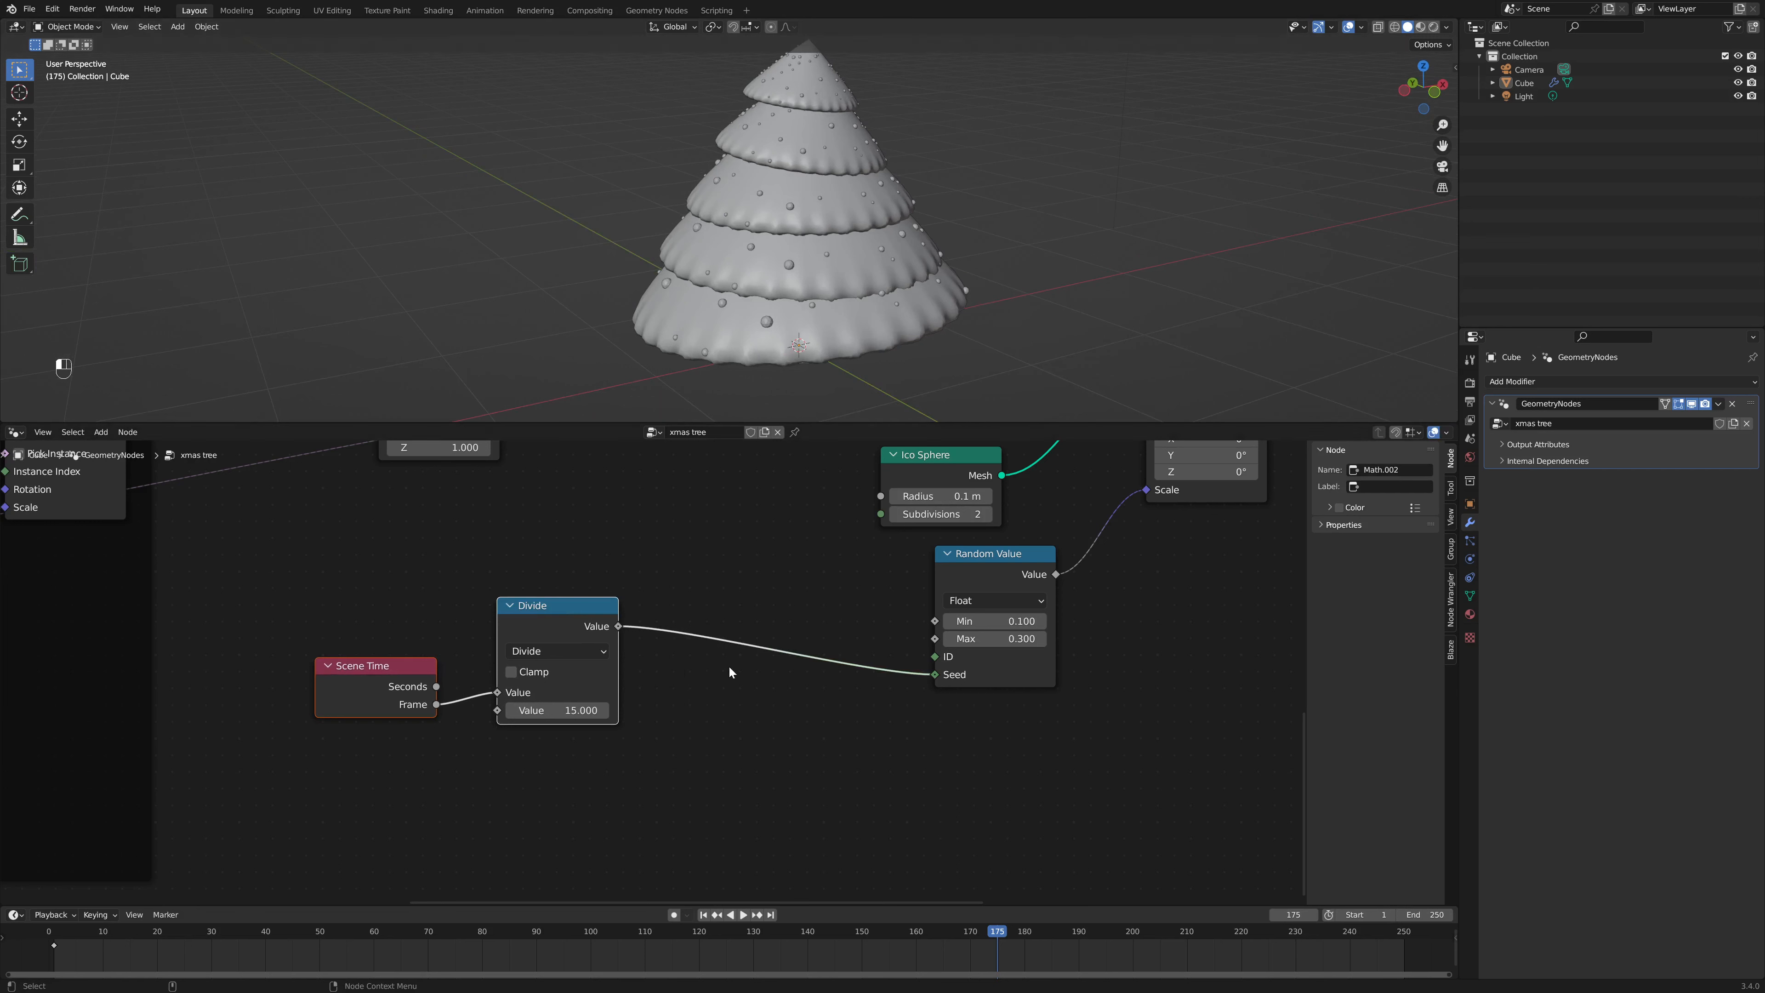
Step: Duplicate the Divide node into the link before Random Value's Seed and change the copy to Snap with an Increment of 1
key(shift+a)
click(767, 571)
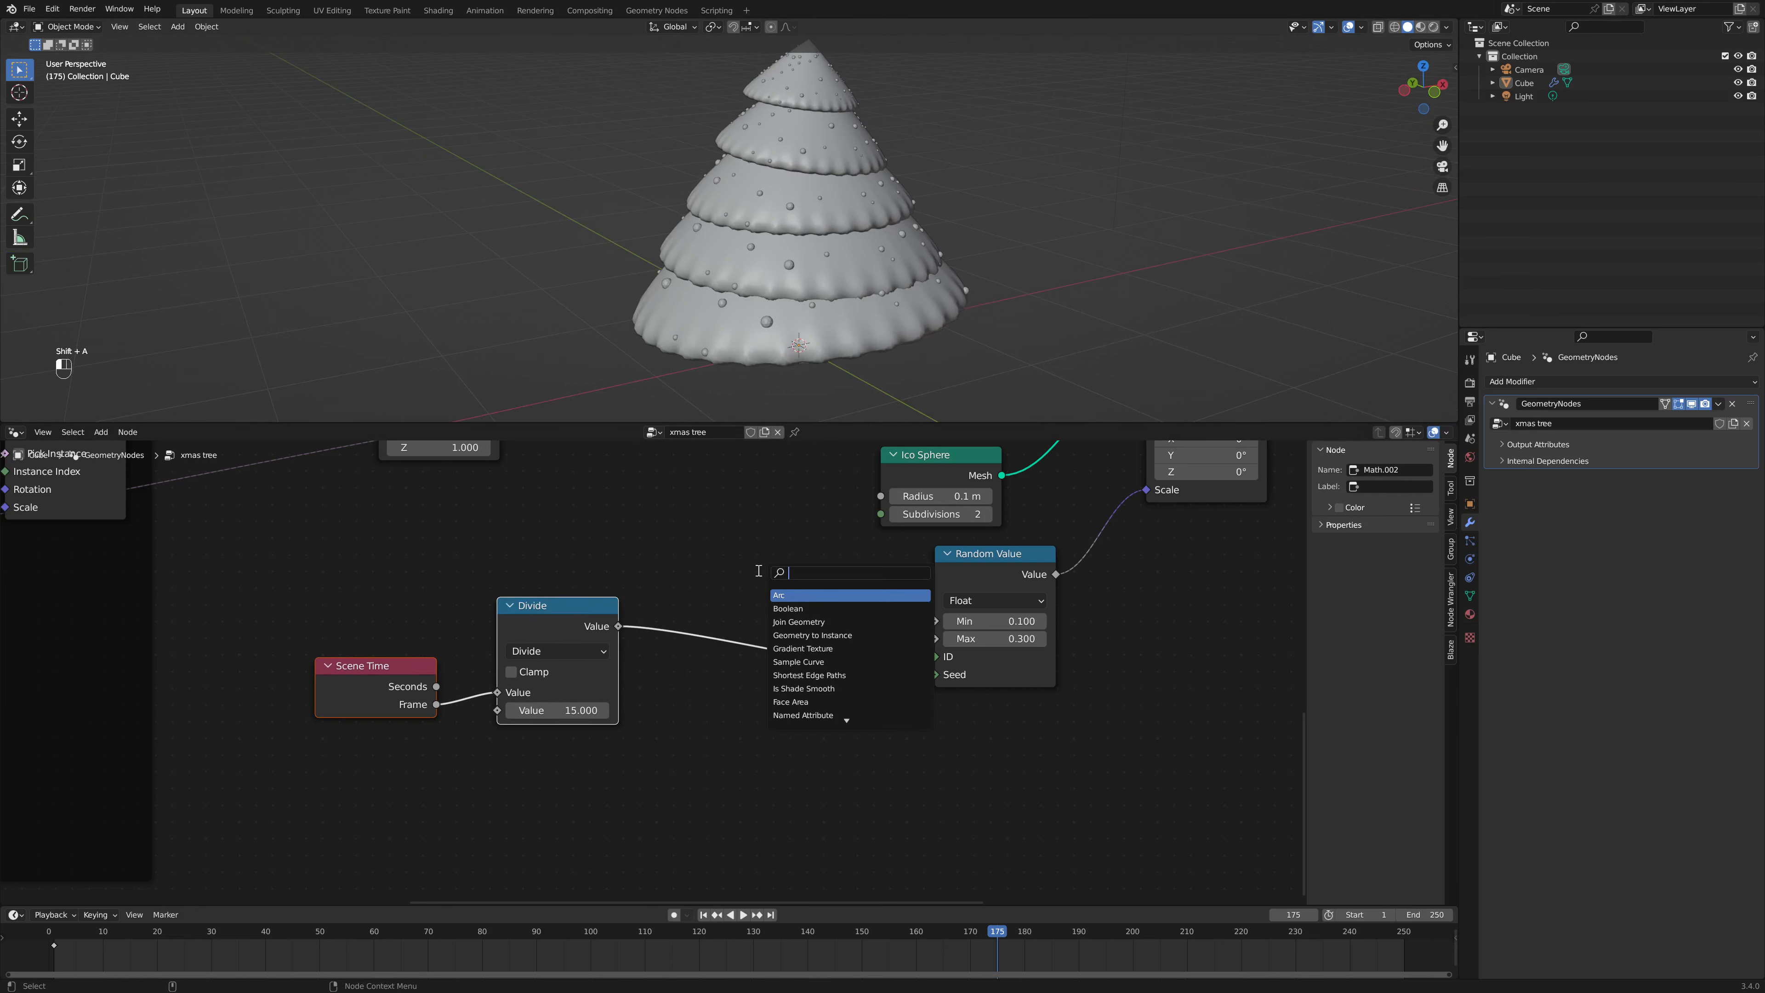
key(shift+d)
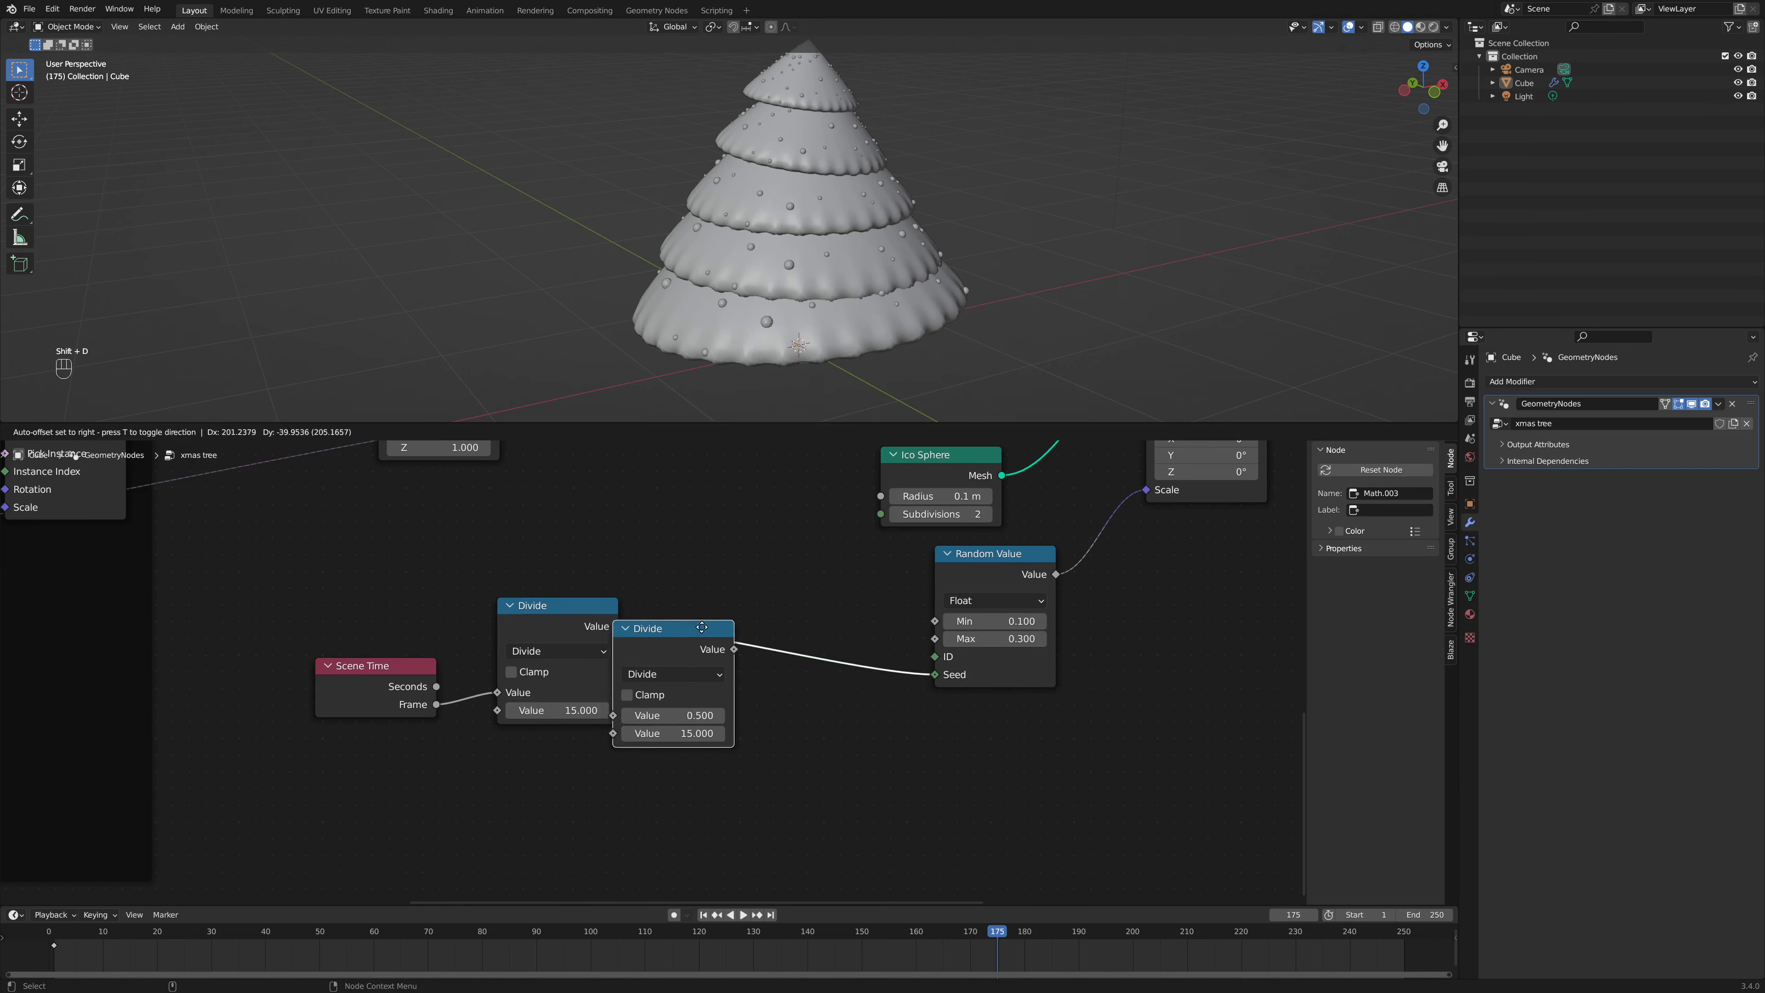
click(775, 609)
click(727, 659)
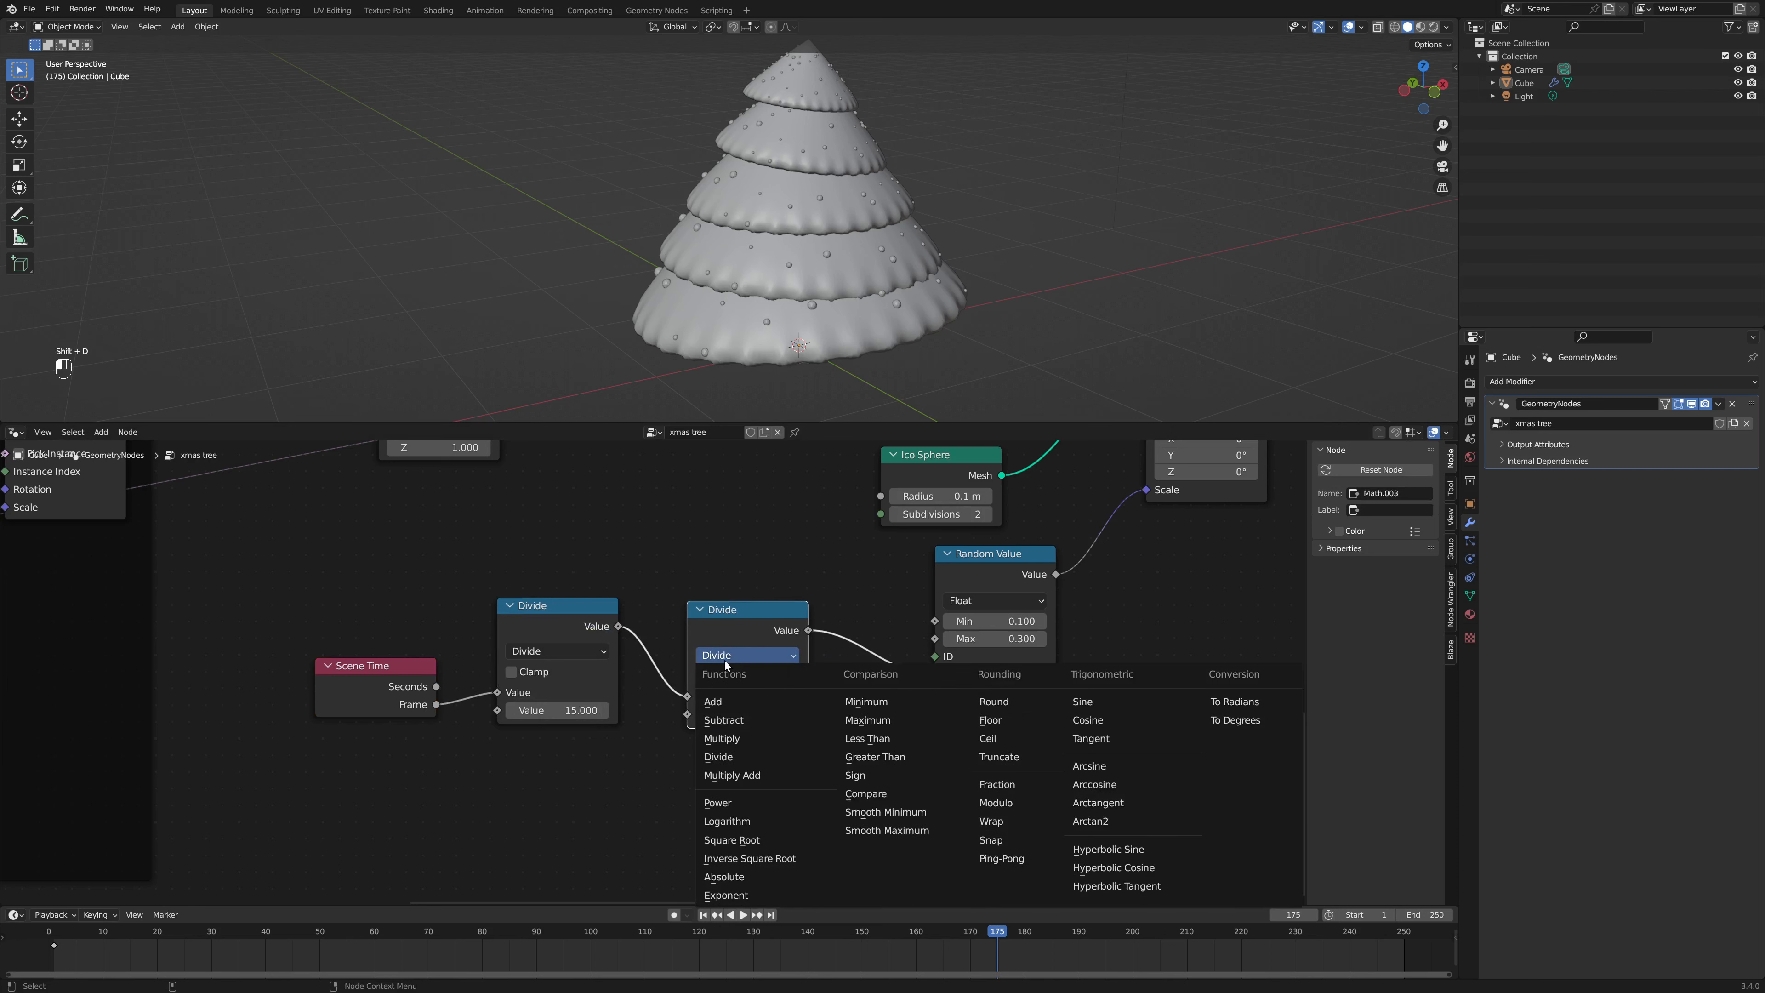
click(1008, 840)
click(757, 717)
text(1)
key(Return)
Step: Shift the Scene Time, Divide and Snap nodes farther from Random Value to free space in the chain
drag(317, 576, 771, 698)
drag(729, 613, 575, 609)
drag(199, 577, 414, 637)
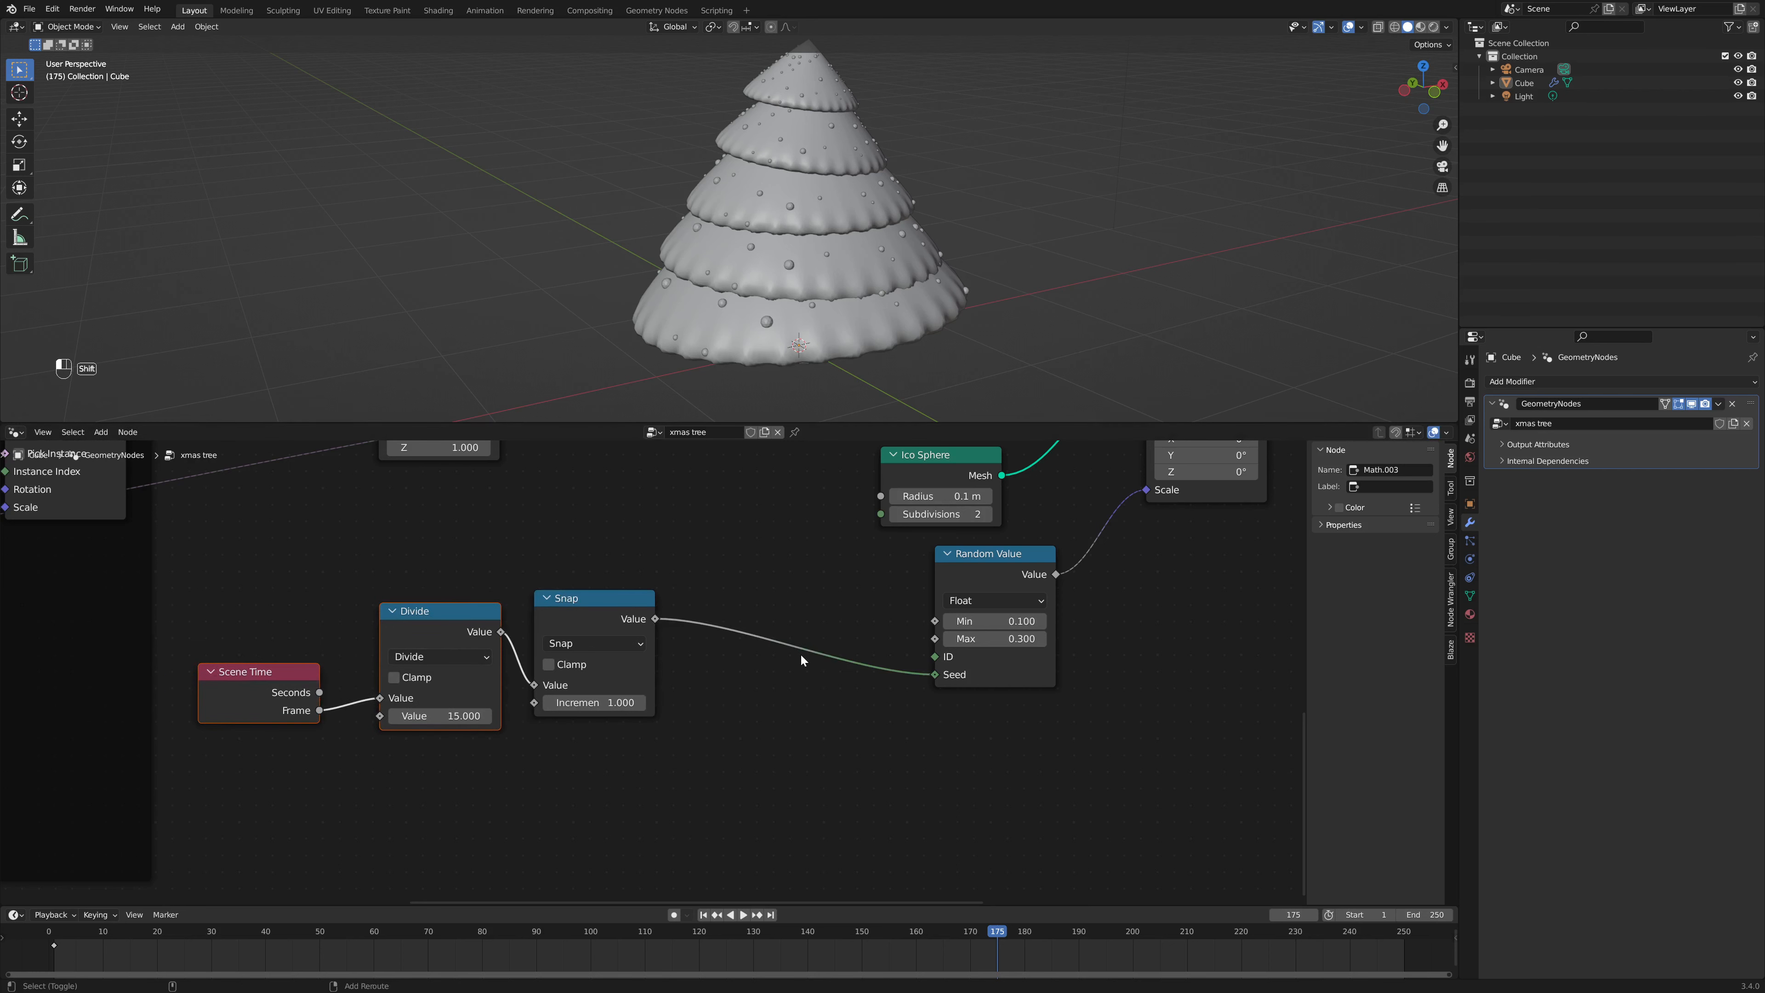
Step: Duplicate the Snap node into the link before Random Value's Seed and change the copy to Ping-Pong with a Scale of 1
key(shift+a)
click(780, 666)
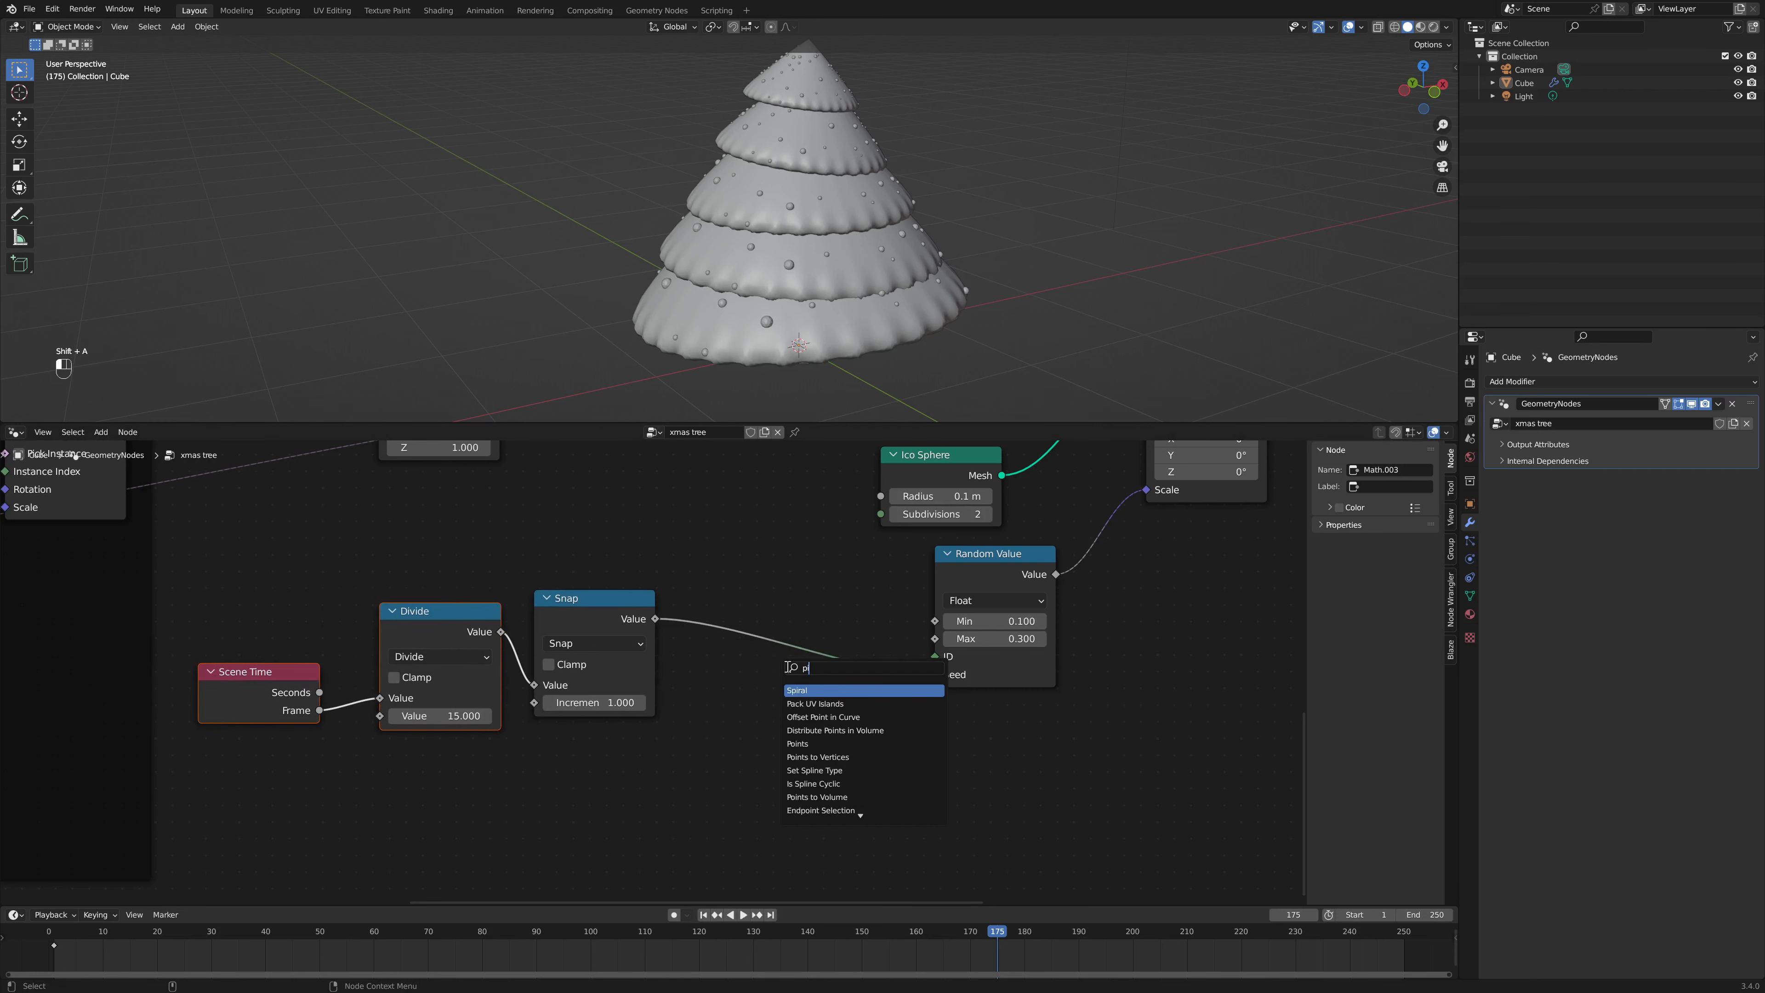
click(597, 613)
key(shift+d)
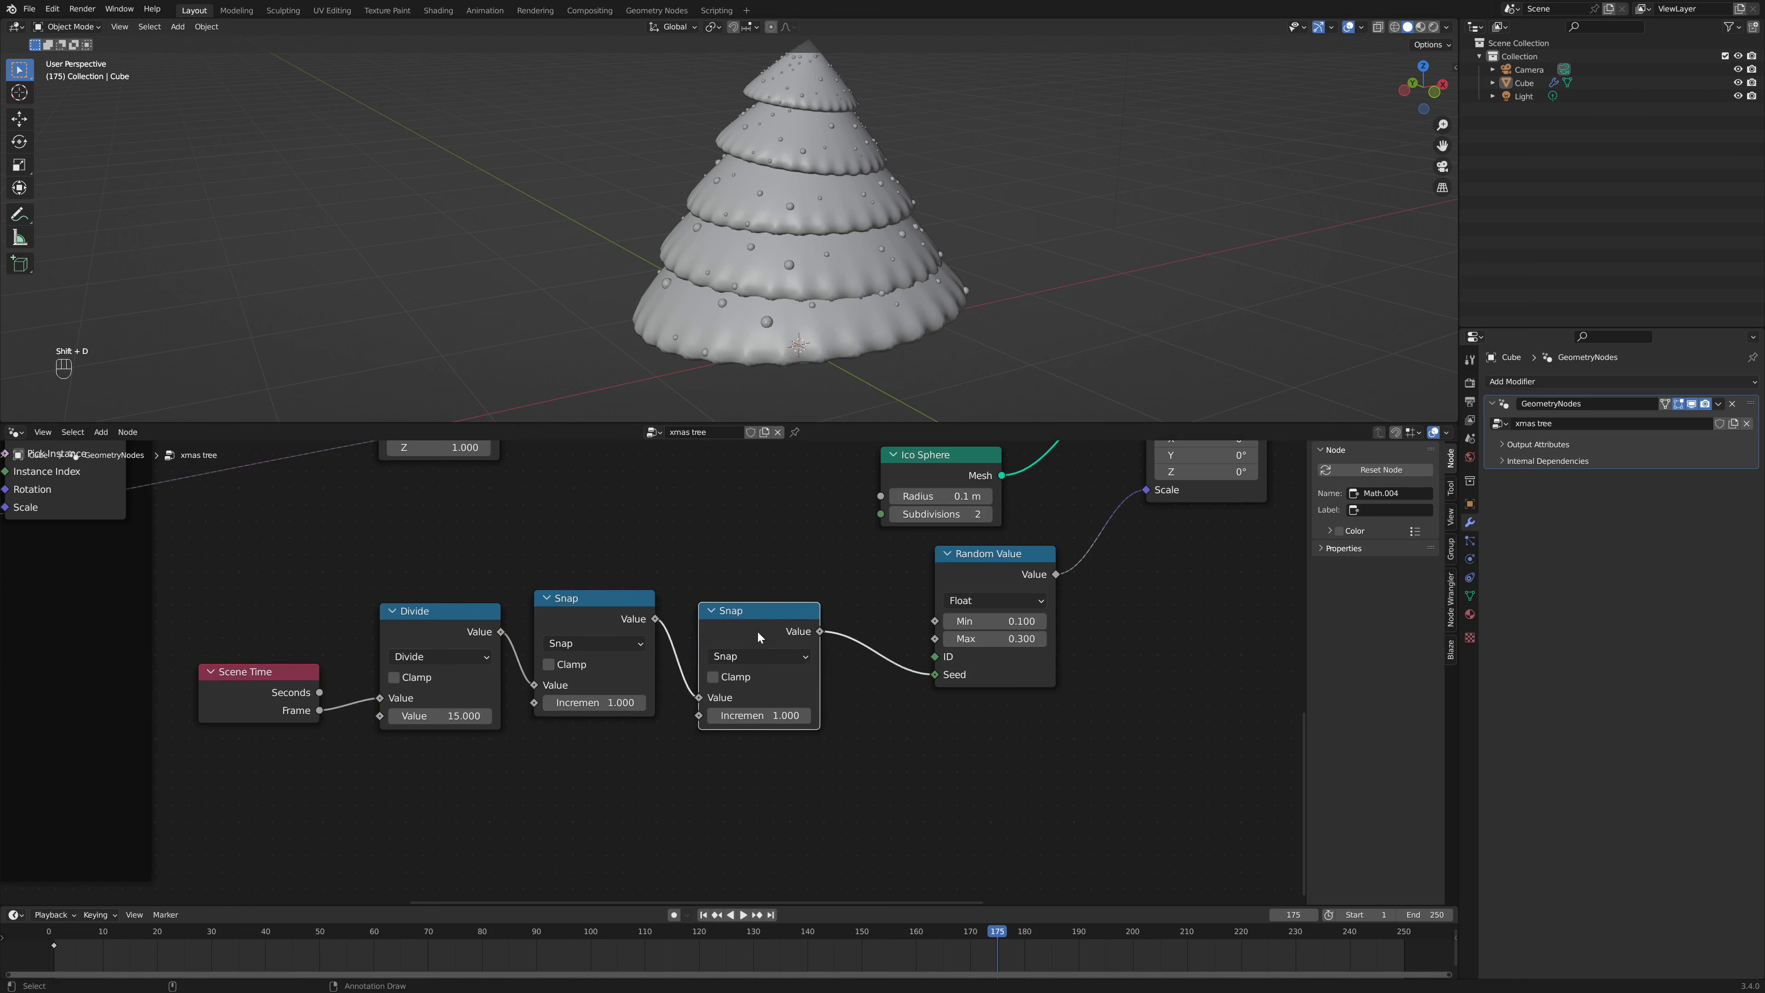
click(756, 630)
click(769, 652)
click(1067, 862)
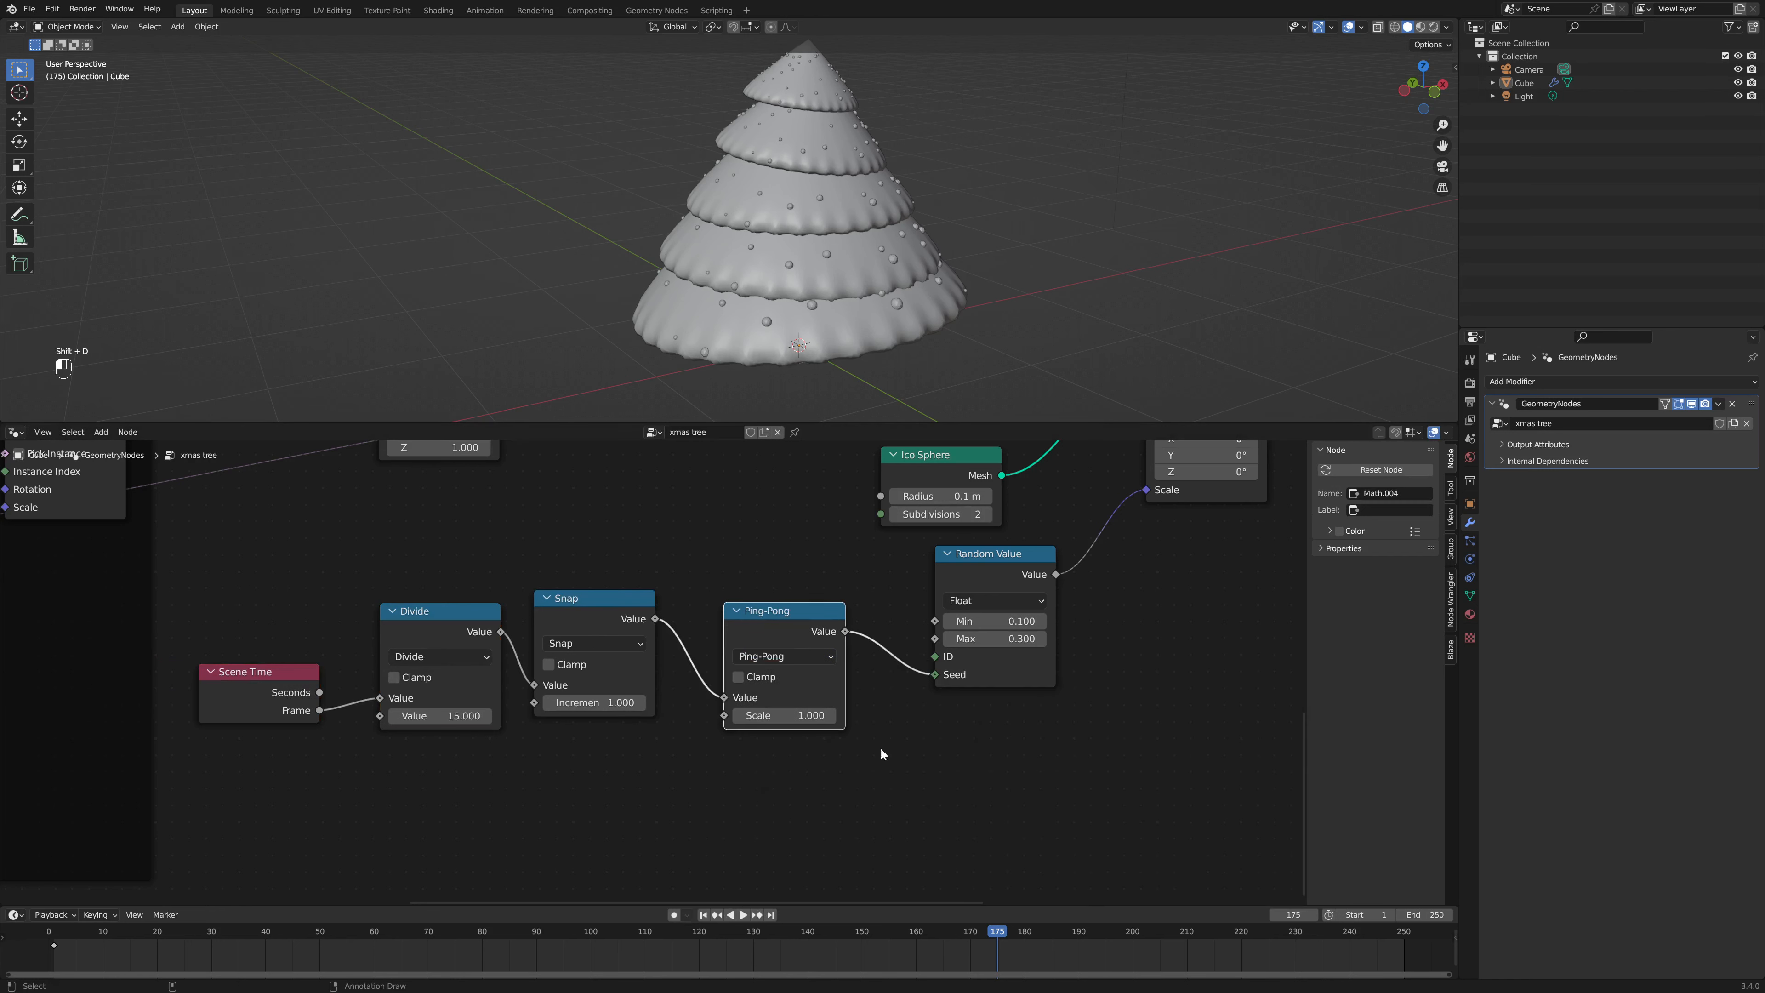
drag(768, 726, 760, 717)
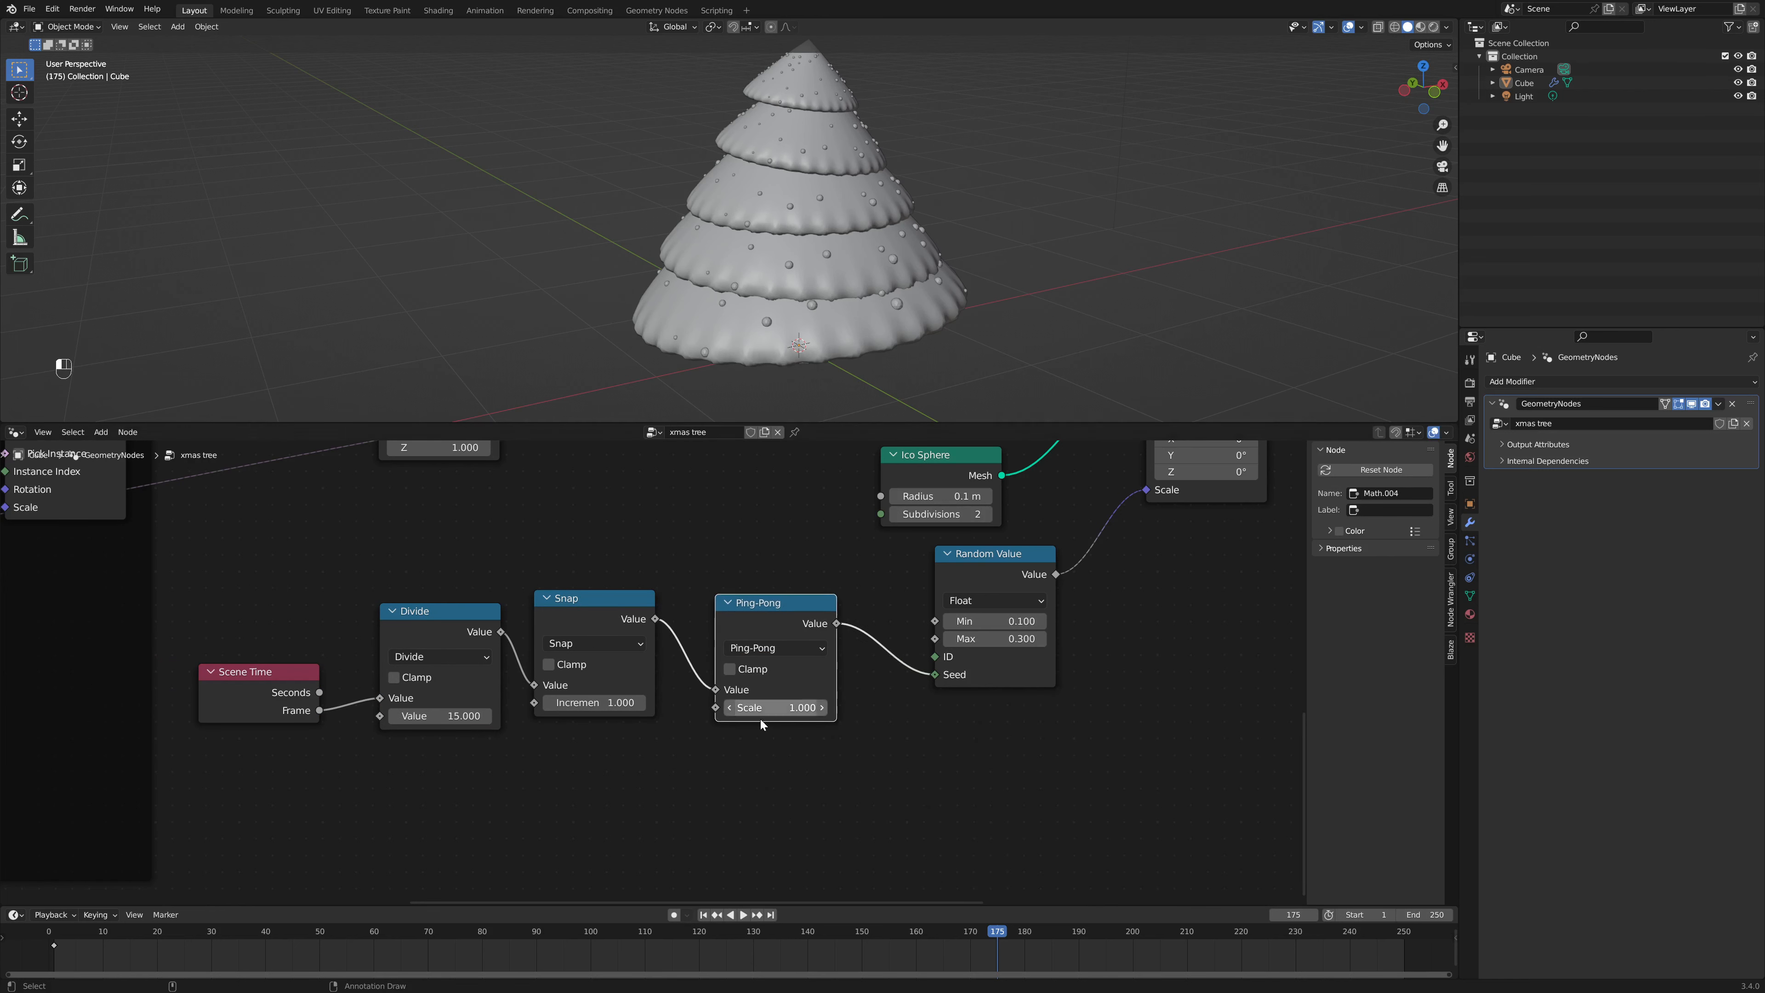
Step: Play the animation from the first frame to check the alternating ornament sizes
click(716, 914)
key(space)
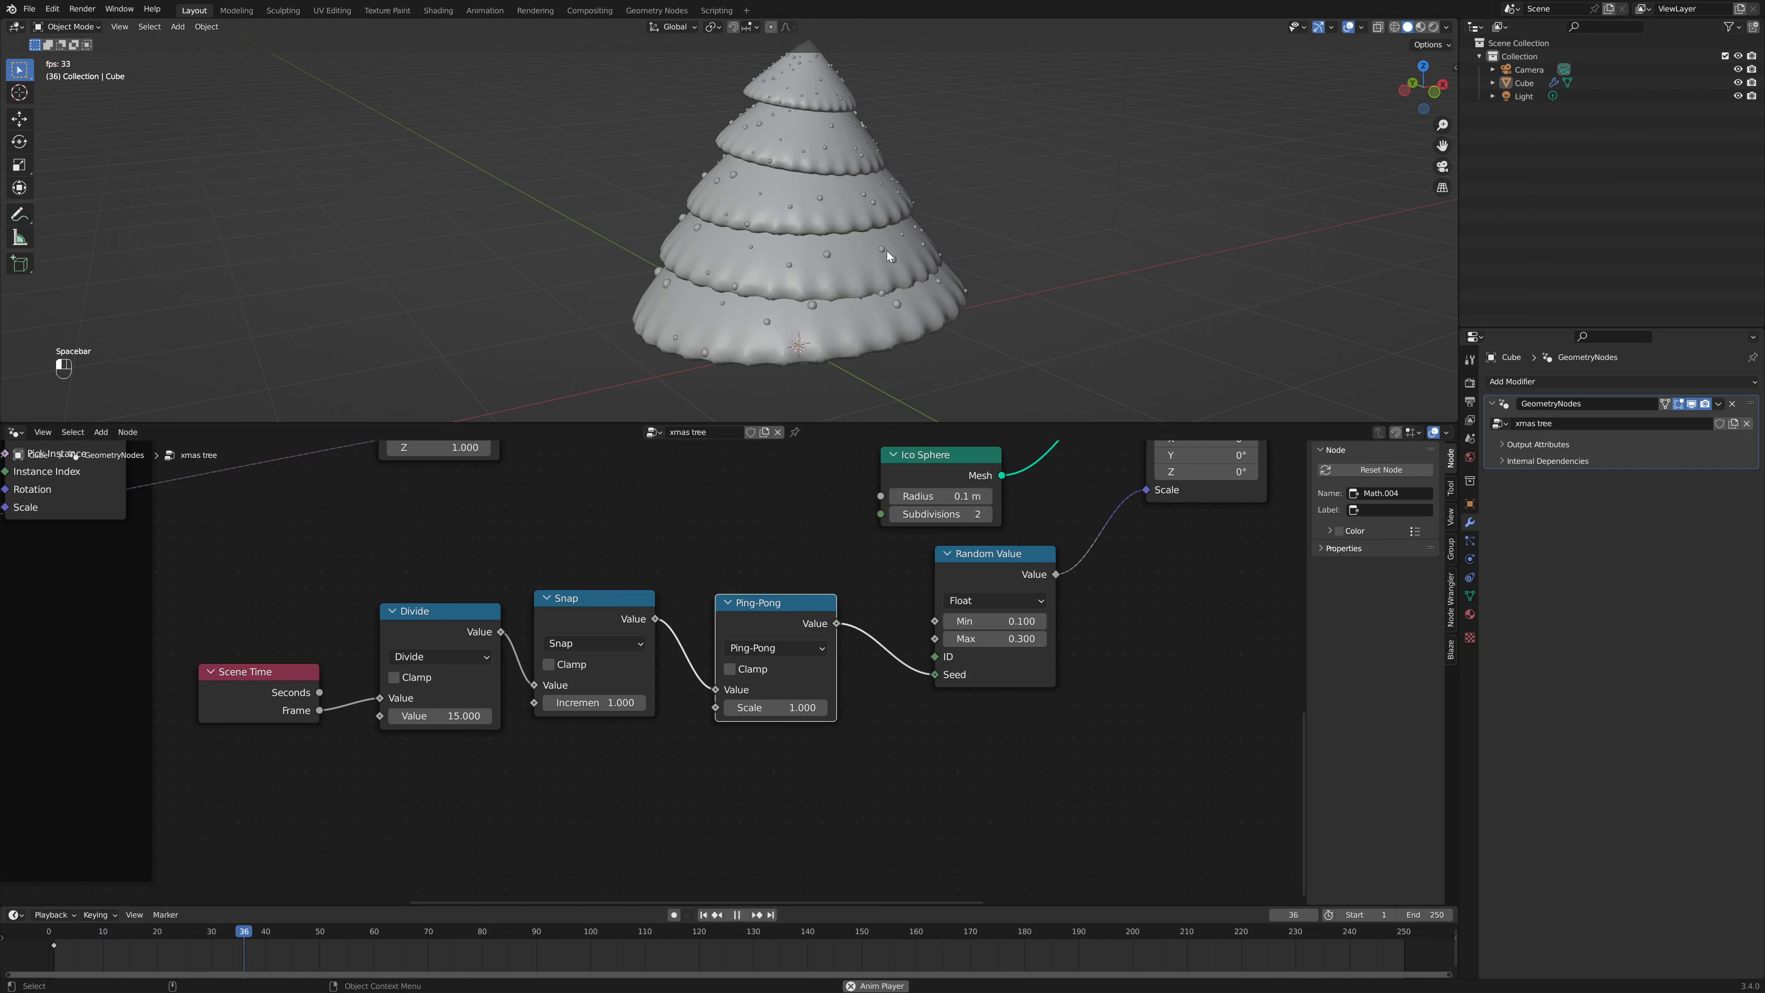
key(space)
key(space)
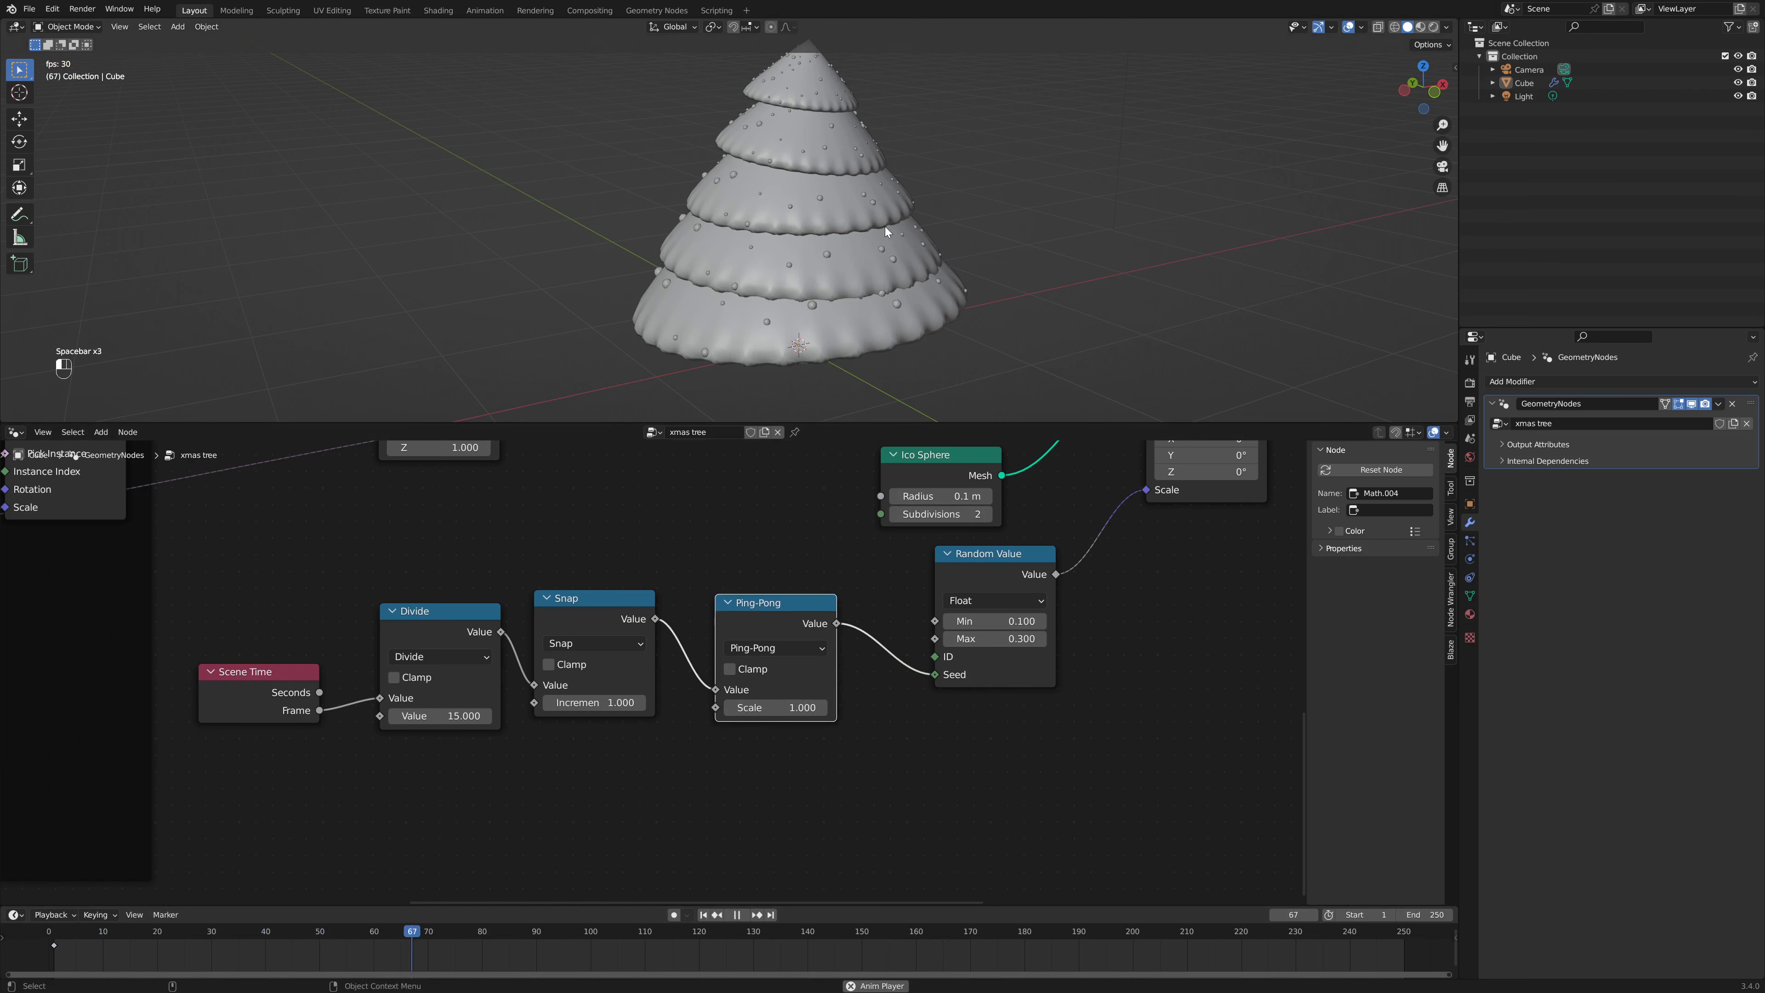
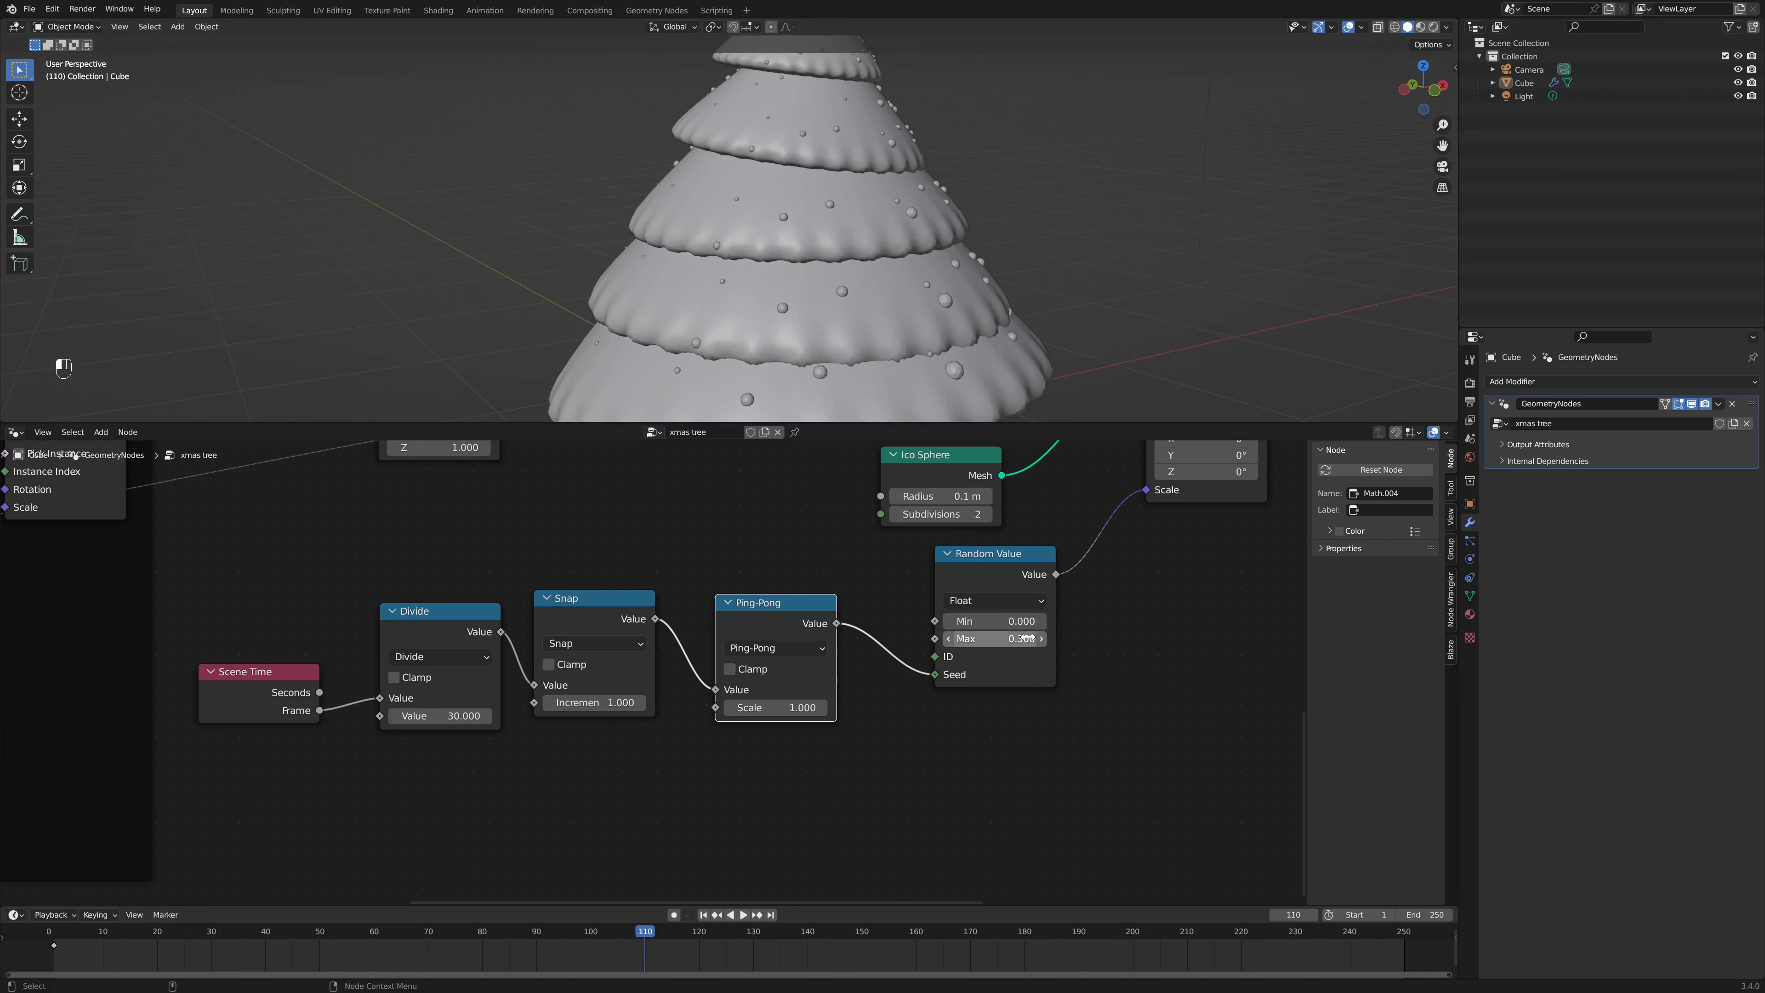
Step: Reposition the Random Value node below the ornaments' Instance on Points and replay the animation to check the ornament flicker
drag(1007, 556, 1028, 603)
middle_drag(927, 565, 836, 718)
drag(932, 787, 935, 770)
key(space)
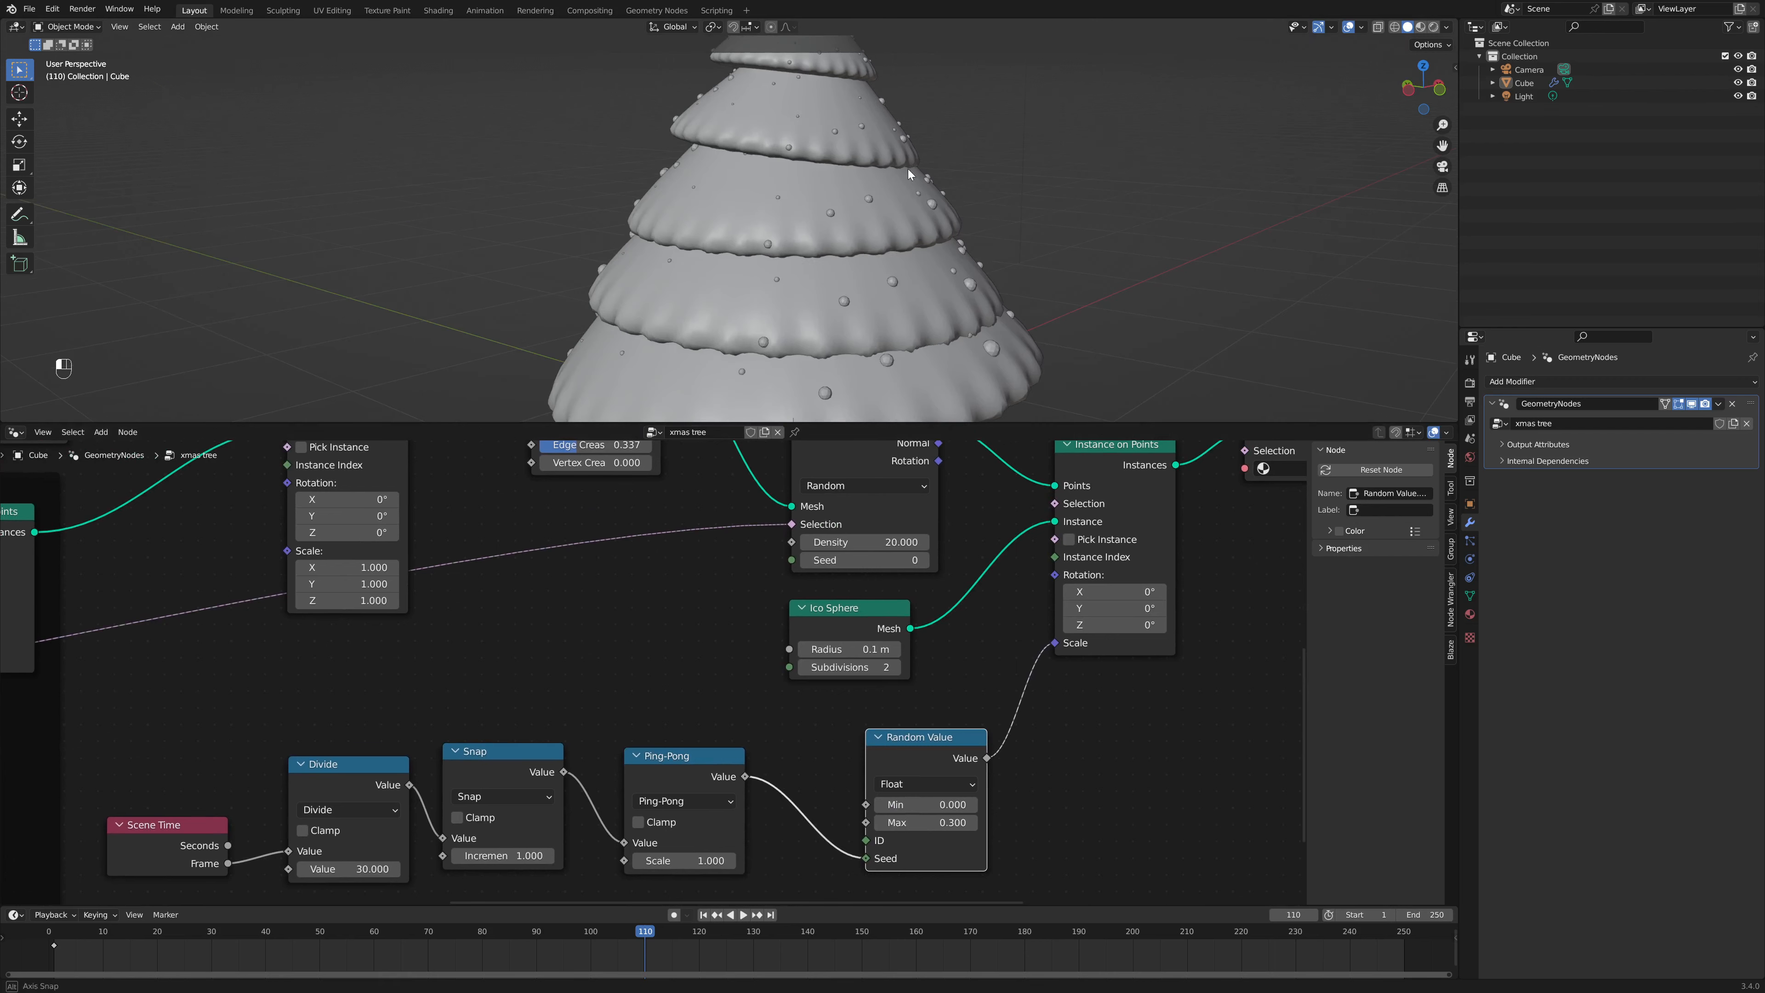
key(space)
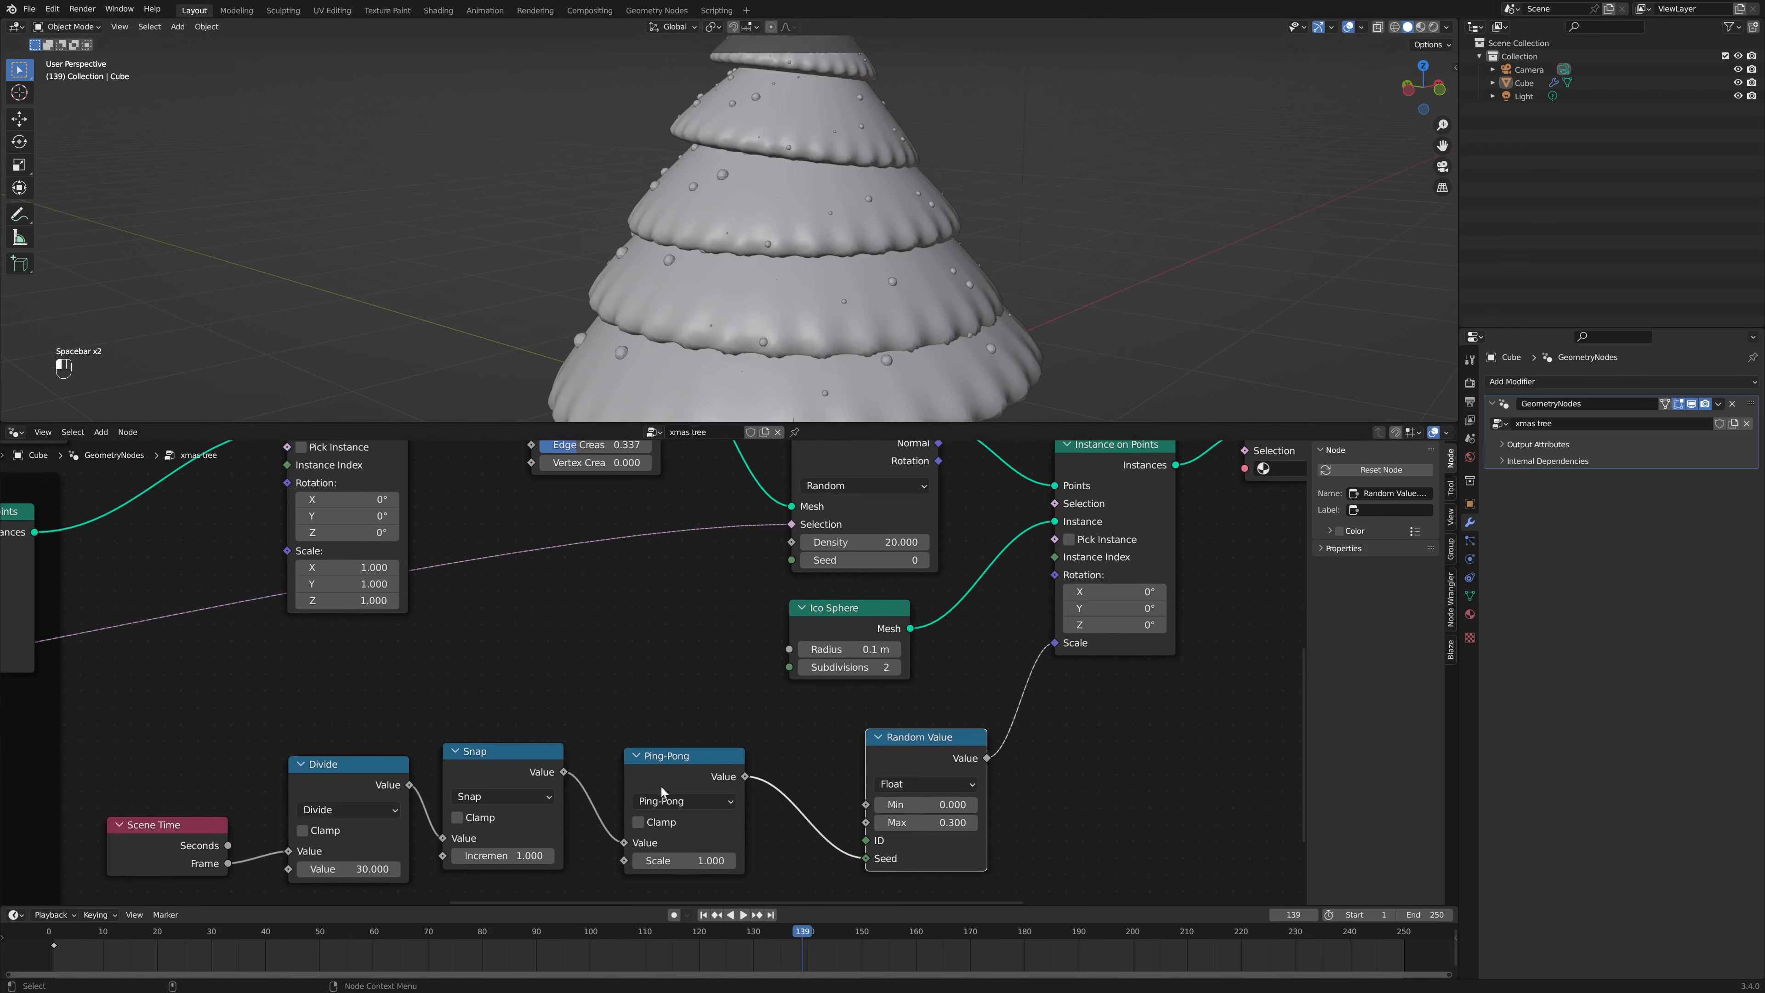
Step: Space out the Snap and Ping-Pong nodes between Divide and Random Value, keeping the Ping-Pong Scale at 1
drag(662, 791, 658, 779)
click(699, 848)
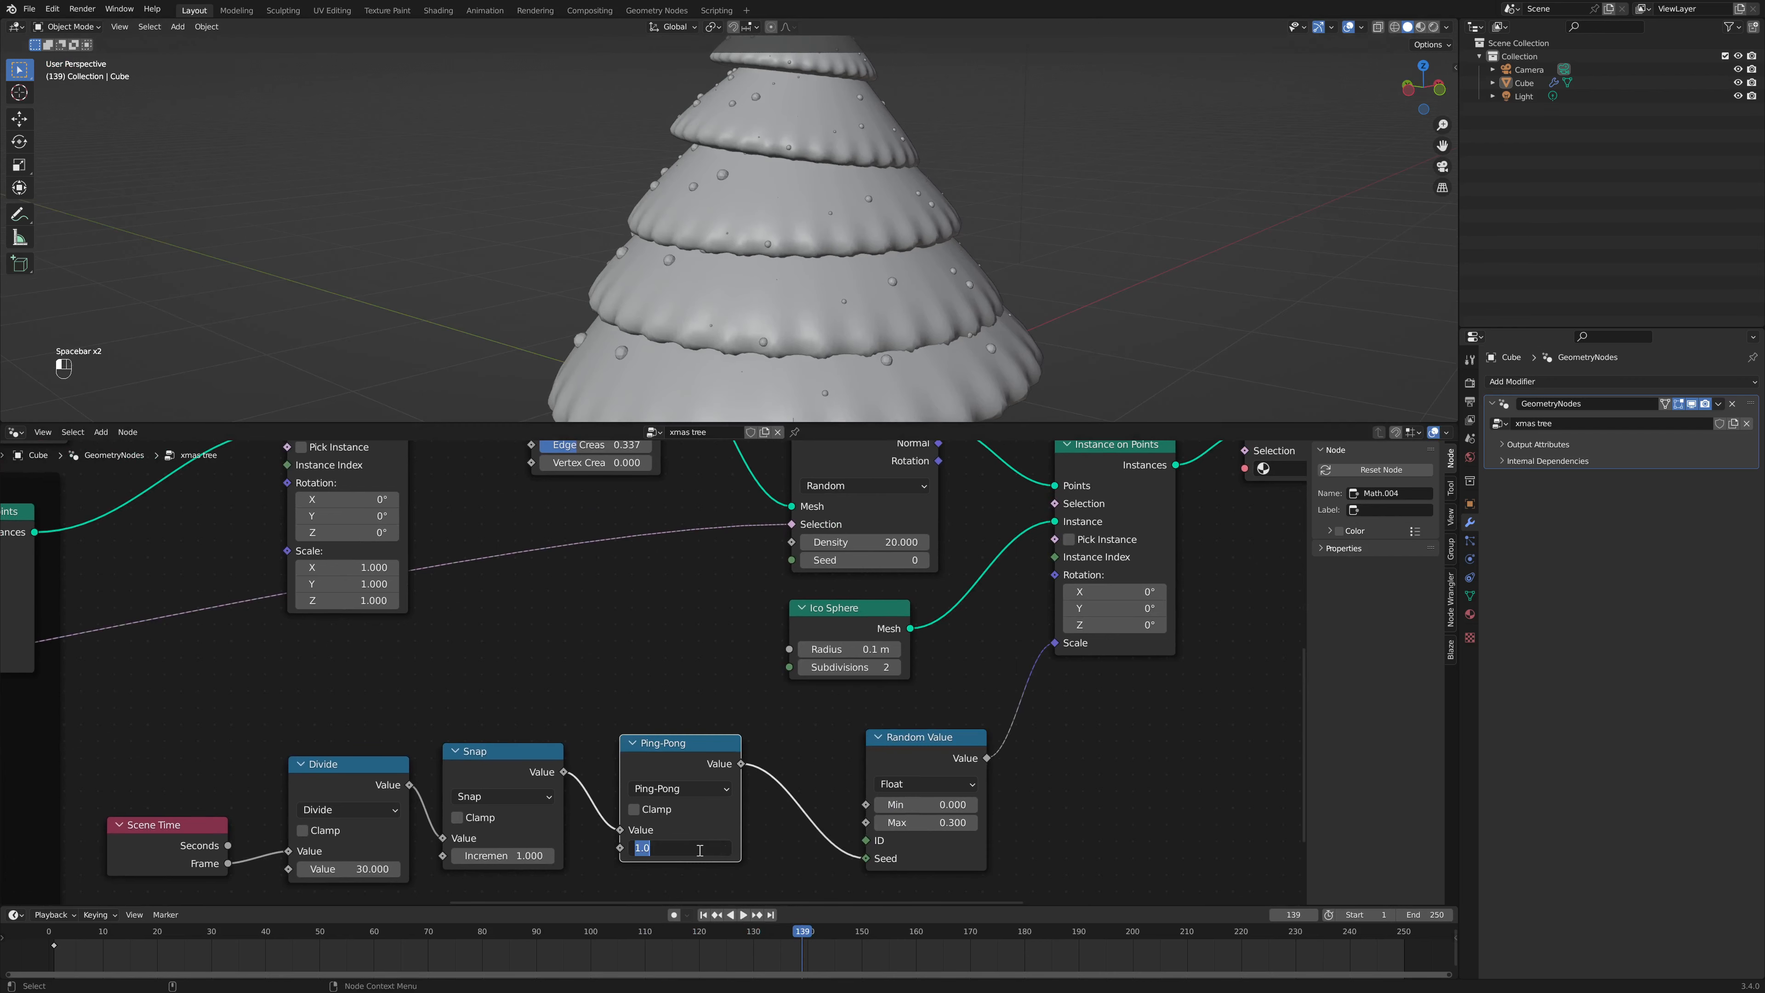
key(Escape)
drag(530, 763, 546, 762)
click(665, 760)
middle_drag(621, 713, 716, 591)
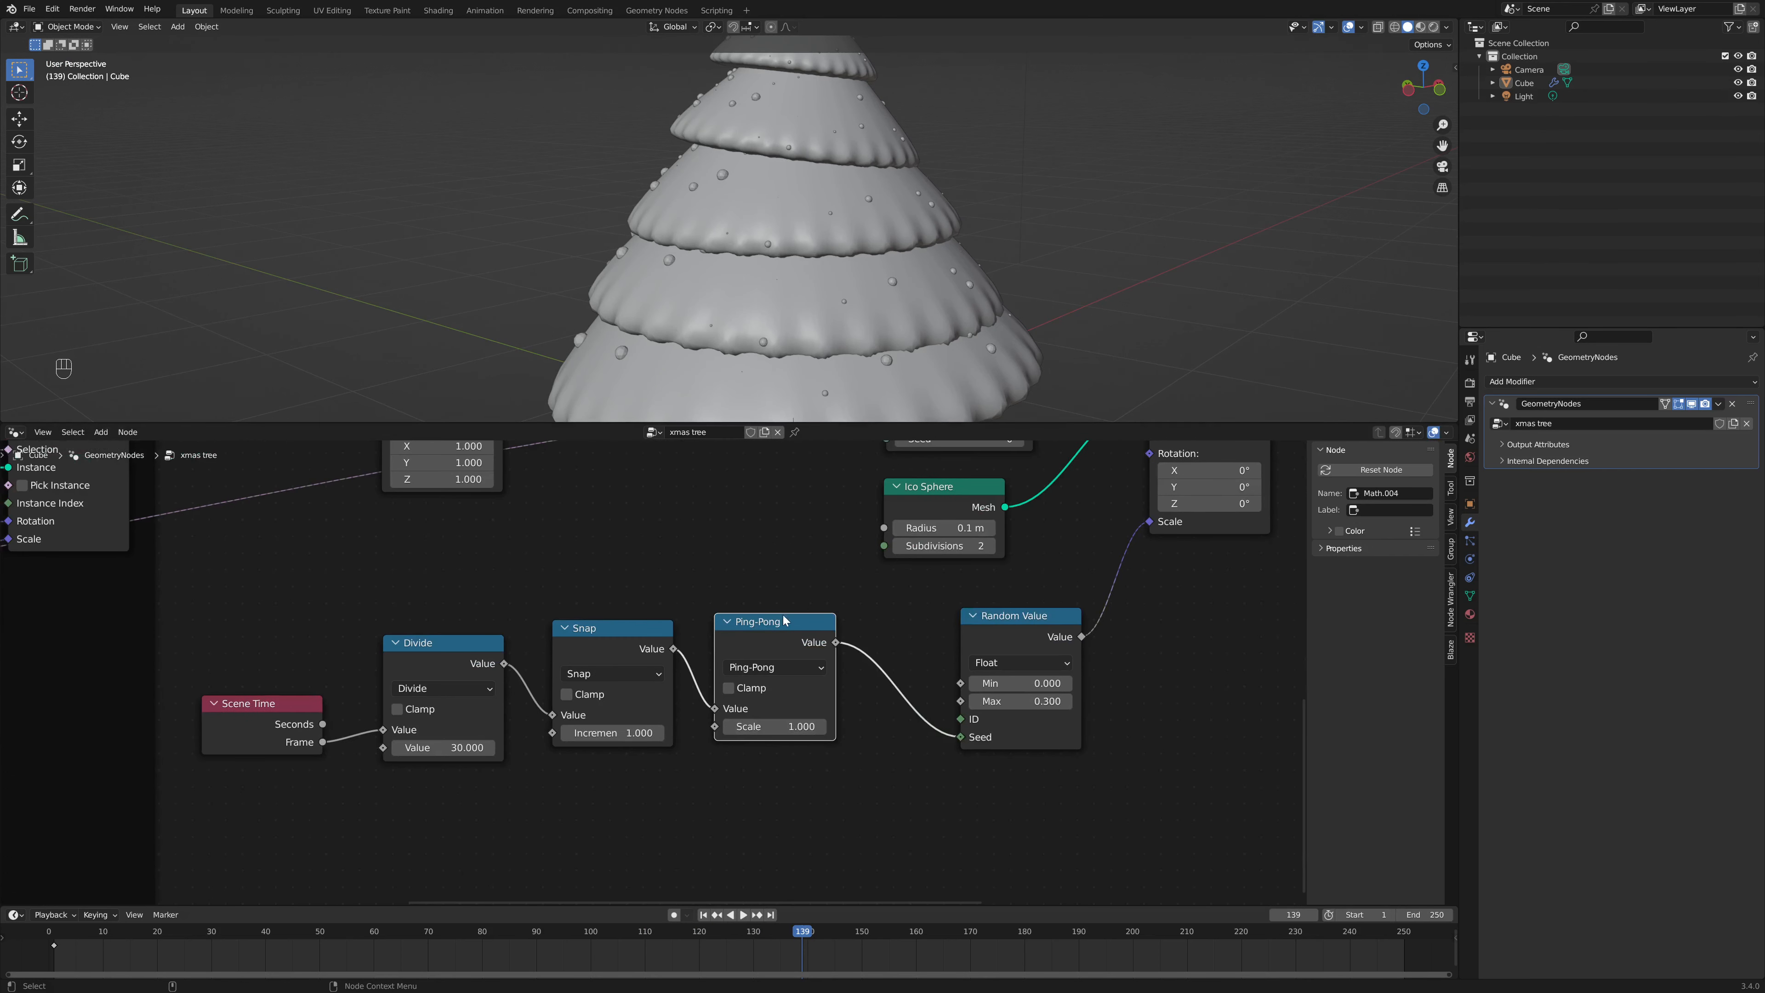
drag(790, 614, 808, 614)
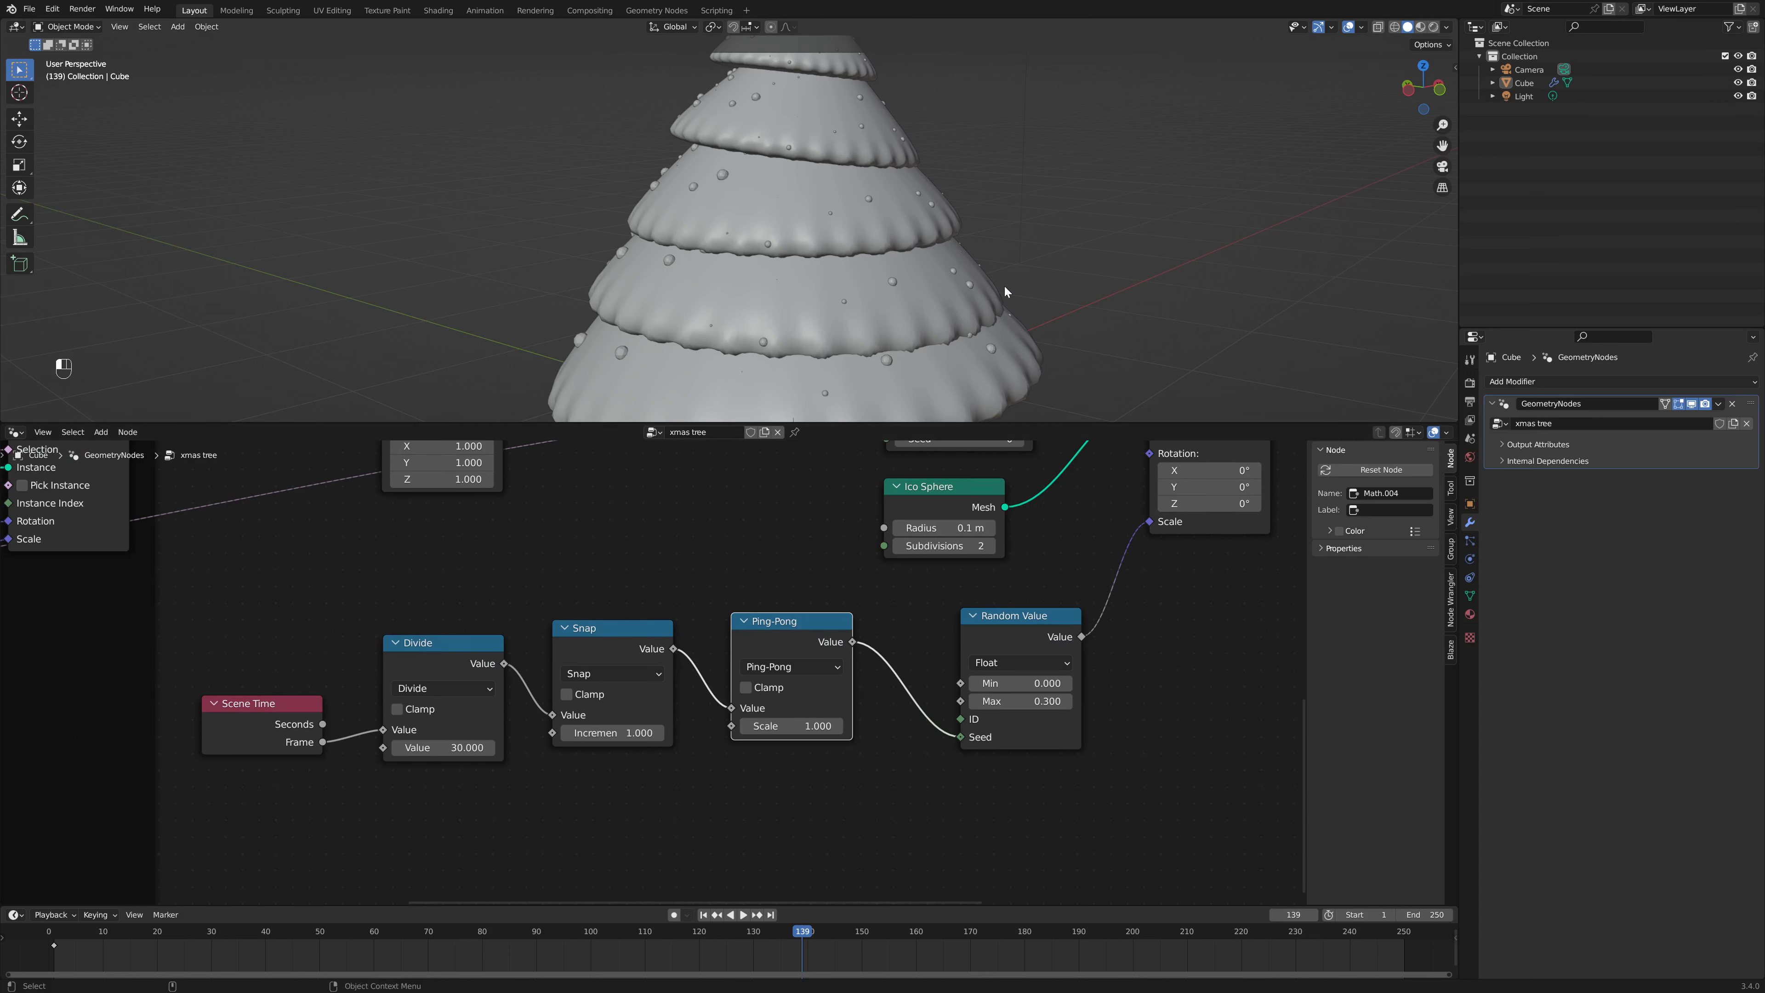
middle_drag(855, 268, 893, 312)
middle_drag(931, 631, 911, 685)
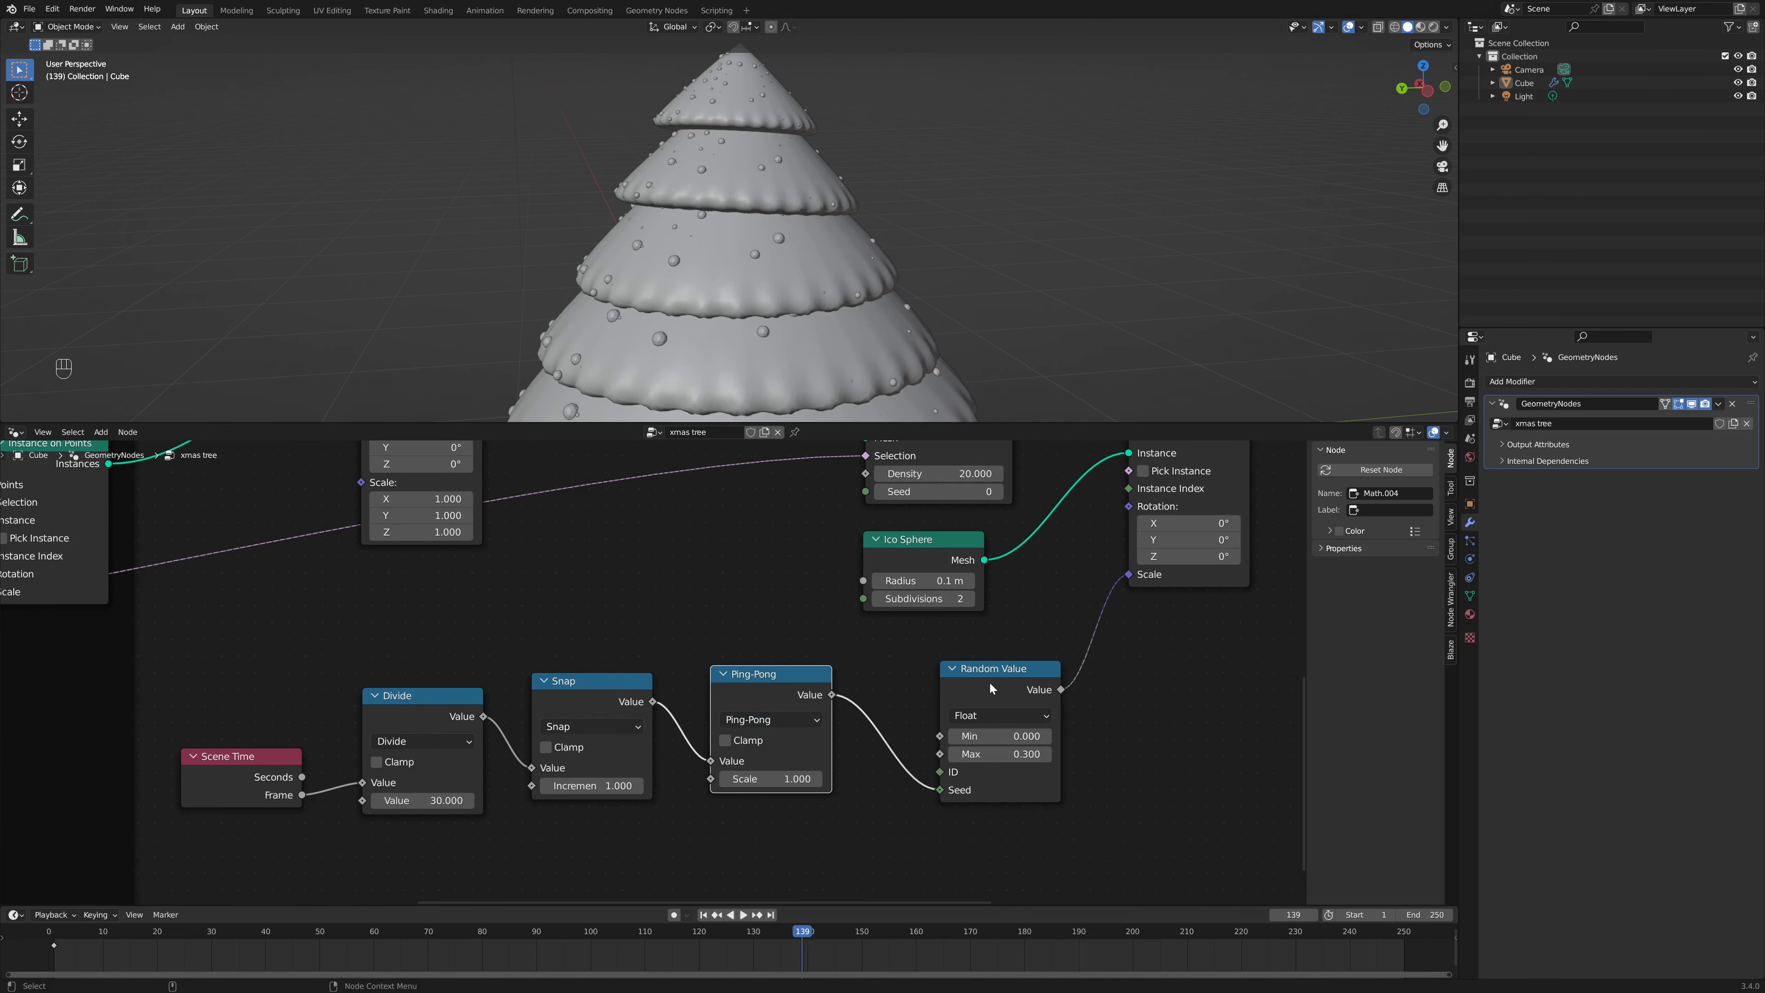
Step: Change the Random Value node to Boolean, connect it to the ornaments' Instance on Points Scale and play the animation
click(1004, 714)
click(1003, 787)
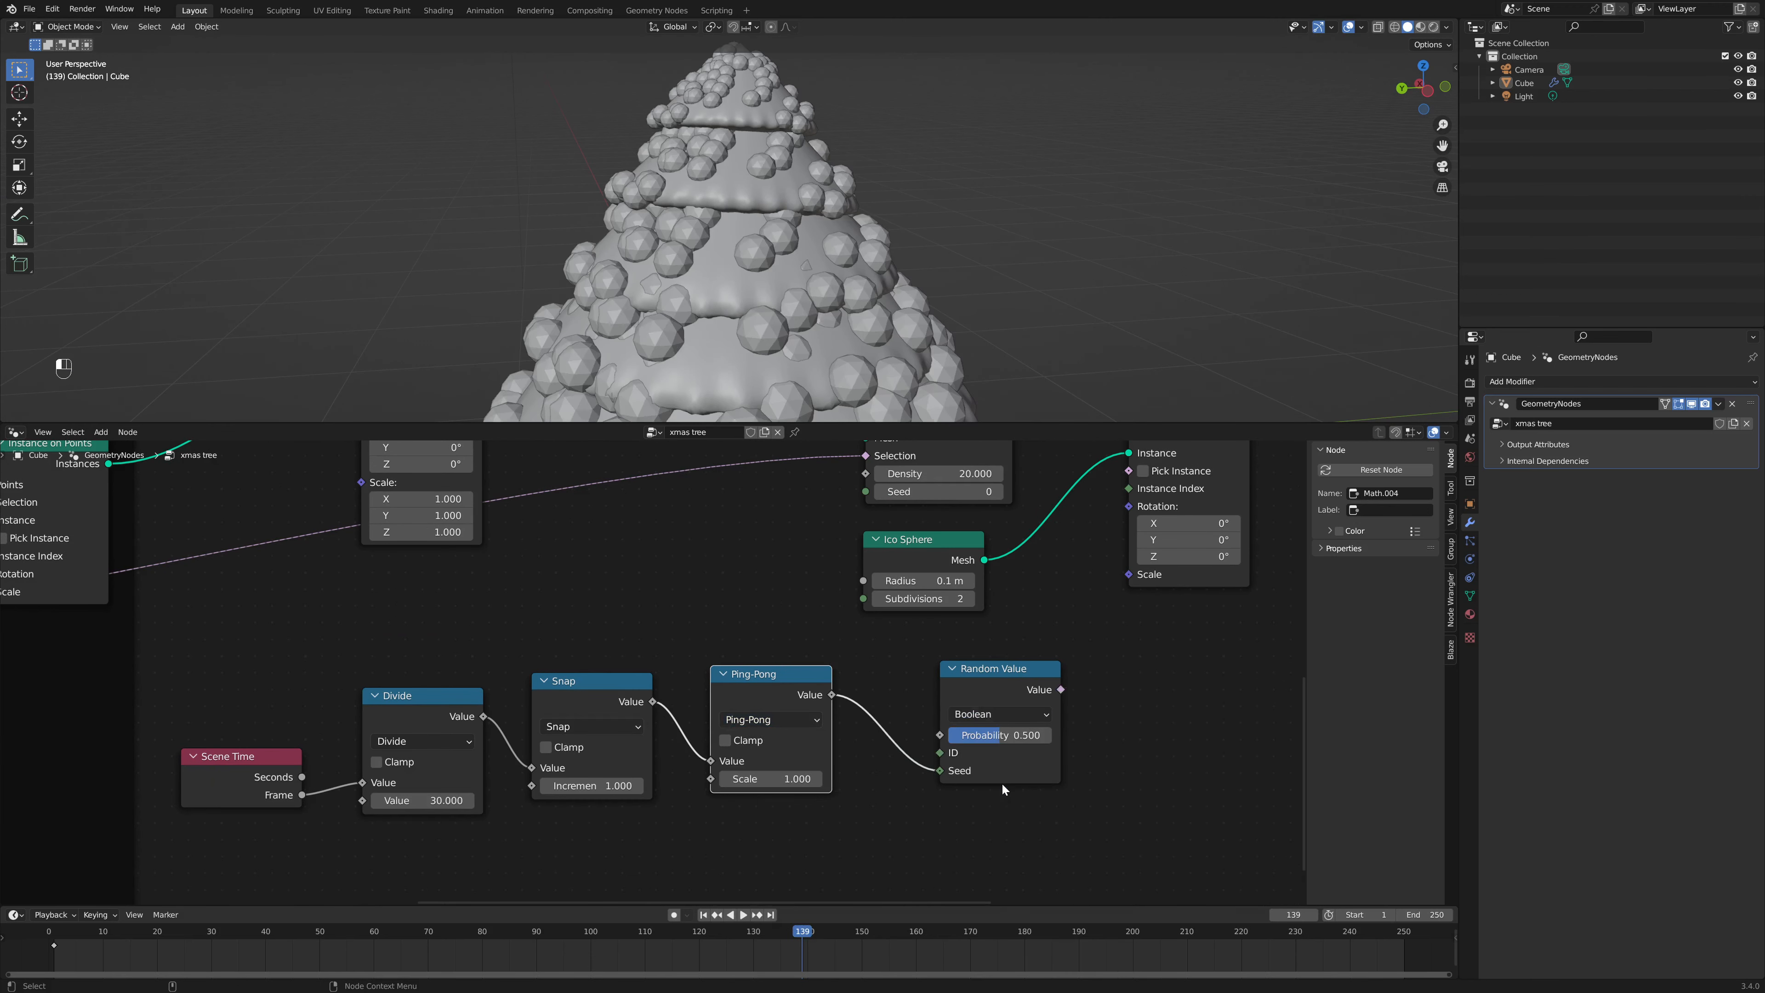
mouse_move(1030, 681)
mouse_down()
mouse_move(945, 675)
mouse_move(1012, 683)
mouse_up()
drag(1127, 578, 1127, 575)
key(space)
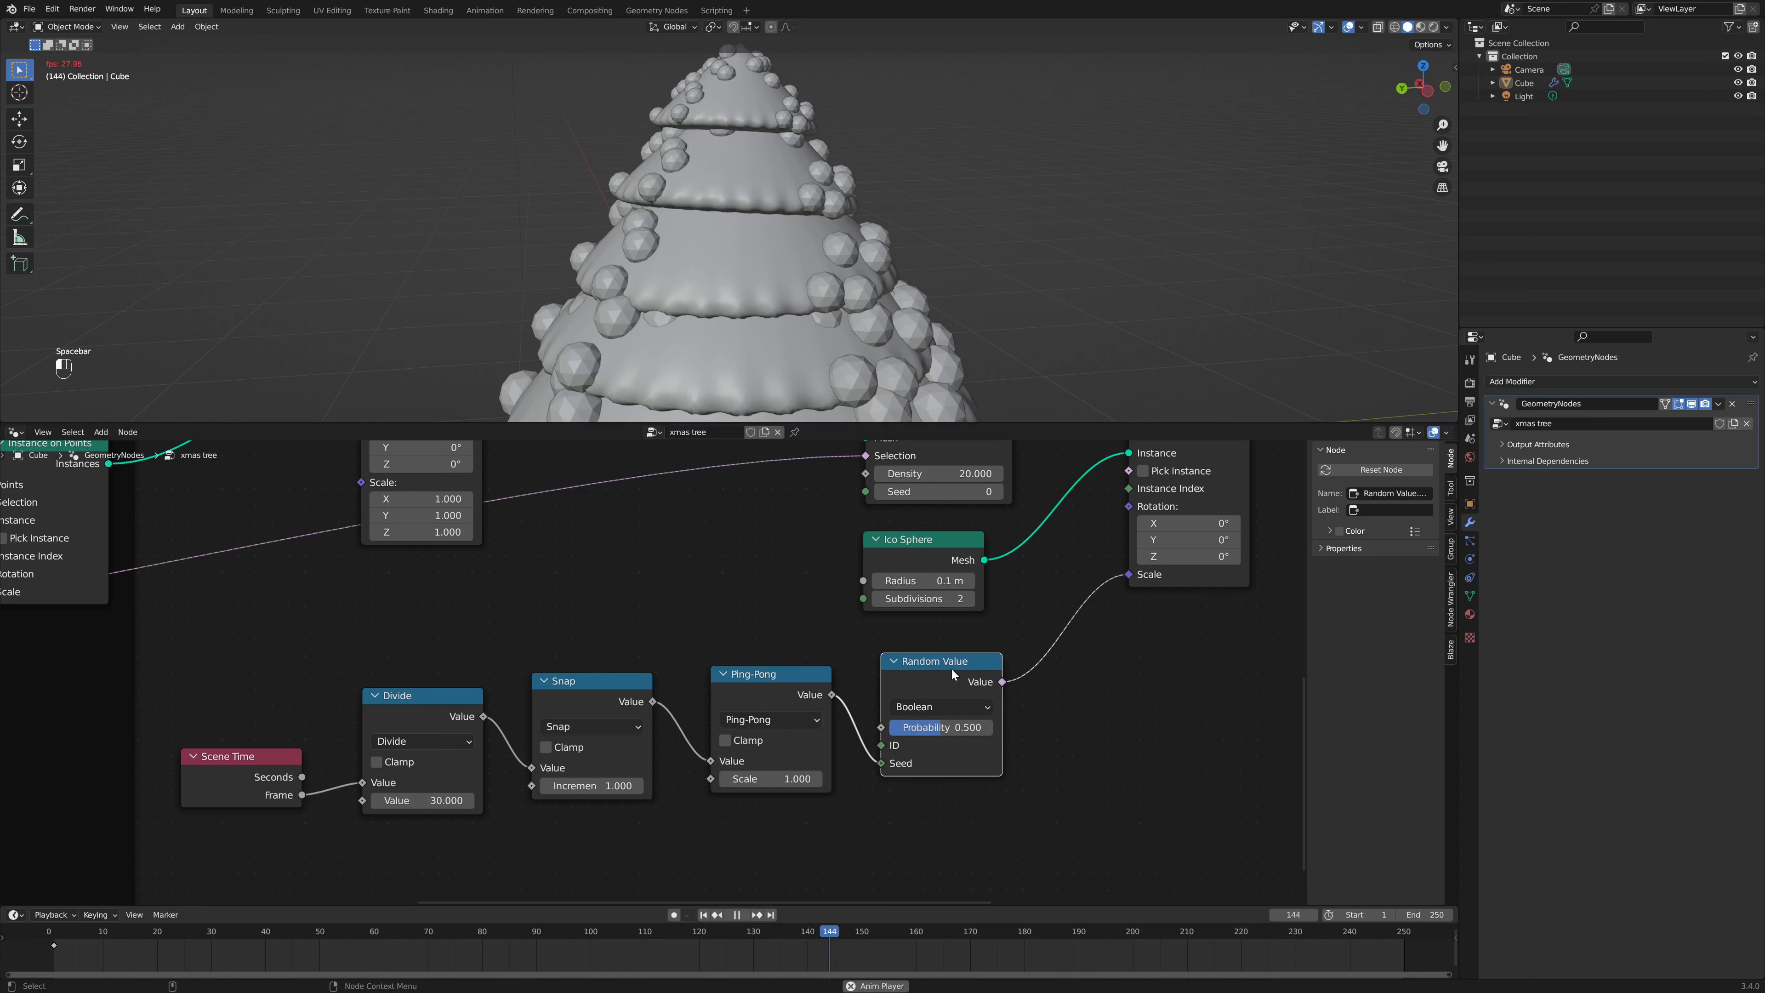
key(space)
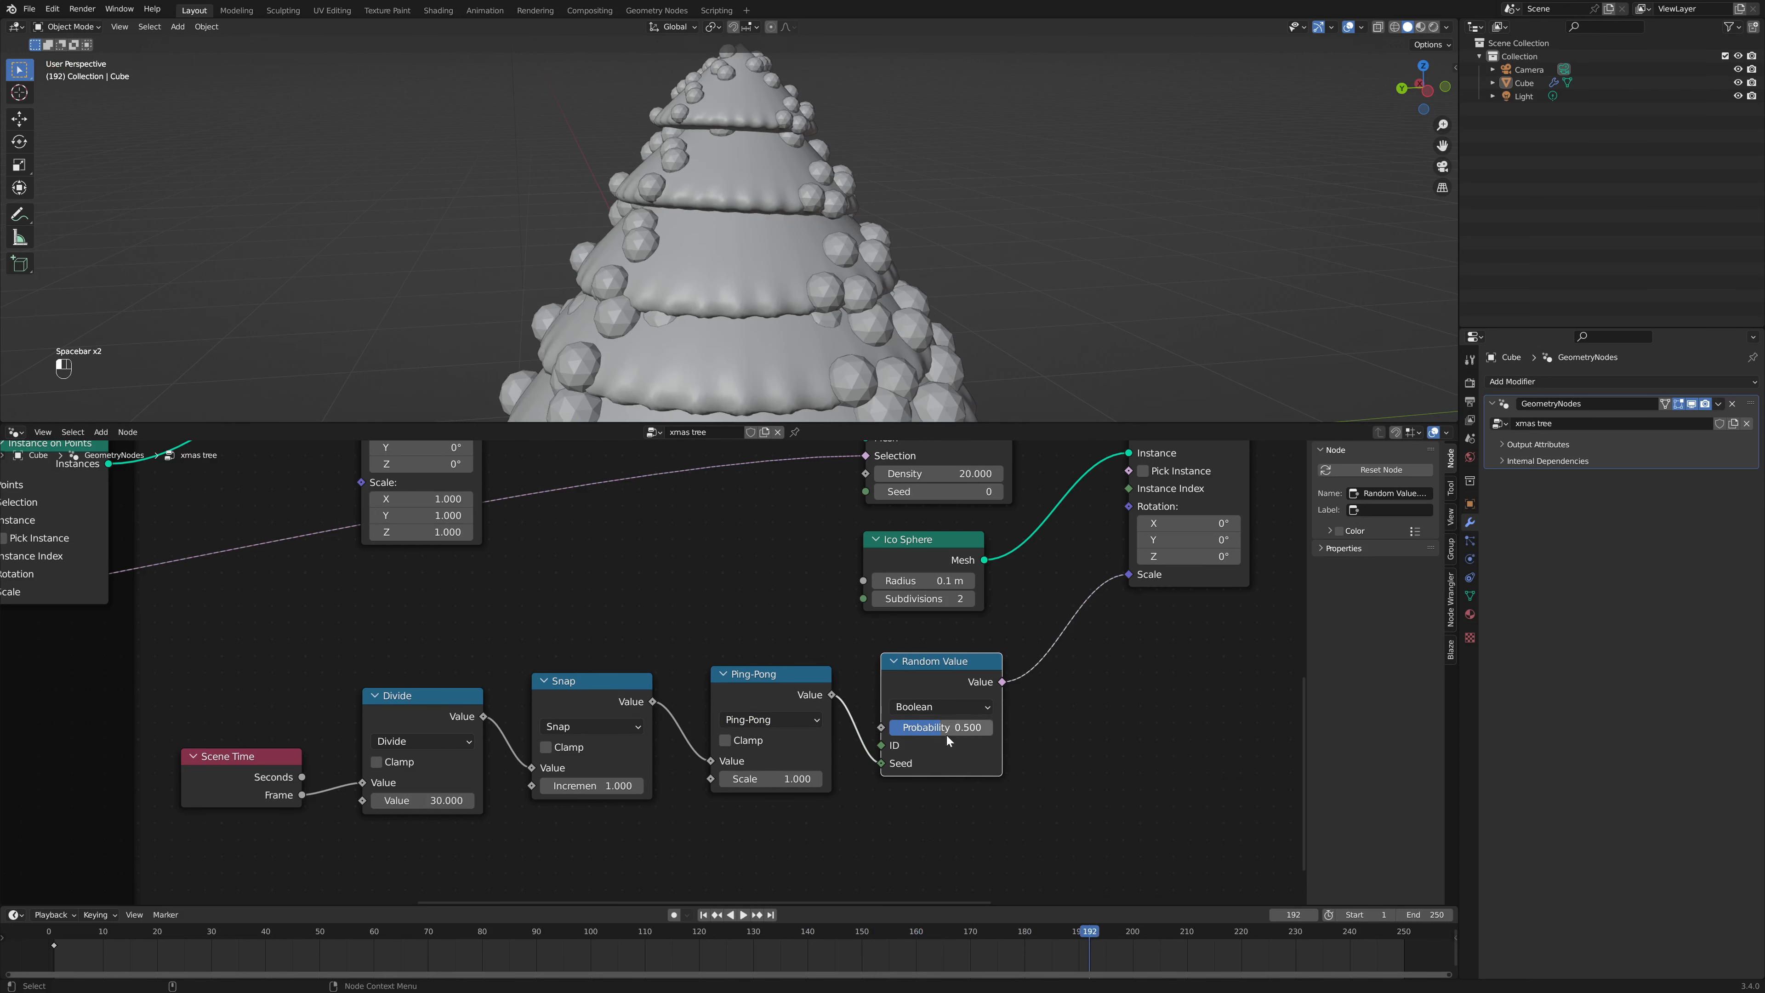
Step: Try a Probability of about 0.572 on the Boolean Random Value and replay the animation
drag(940, 727, 943, 727)
mouse_move(1129, 577)
mouse_down()
mouse_move(823, 601)
mouse_move(1040, 561)
mouse_move(1161, 649)
mouse_move(1129, 575)
mouse_up()
key(space)
key(space)
key(ctrl+z)
key(ctrl+z)
Step: Insert a Vector Math node between Random Value and the ornaments' Scale, using the Scale operation with a factor of 0.3
key(shift+a)
click(1069, 685)
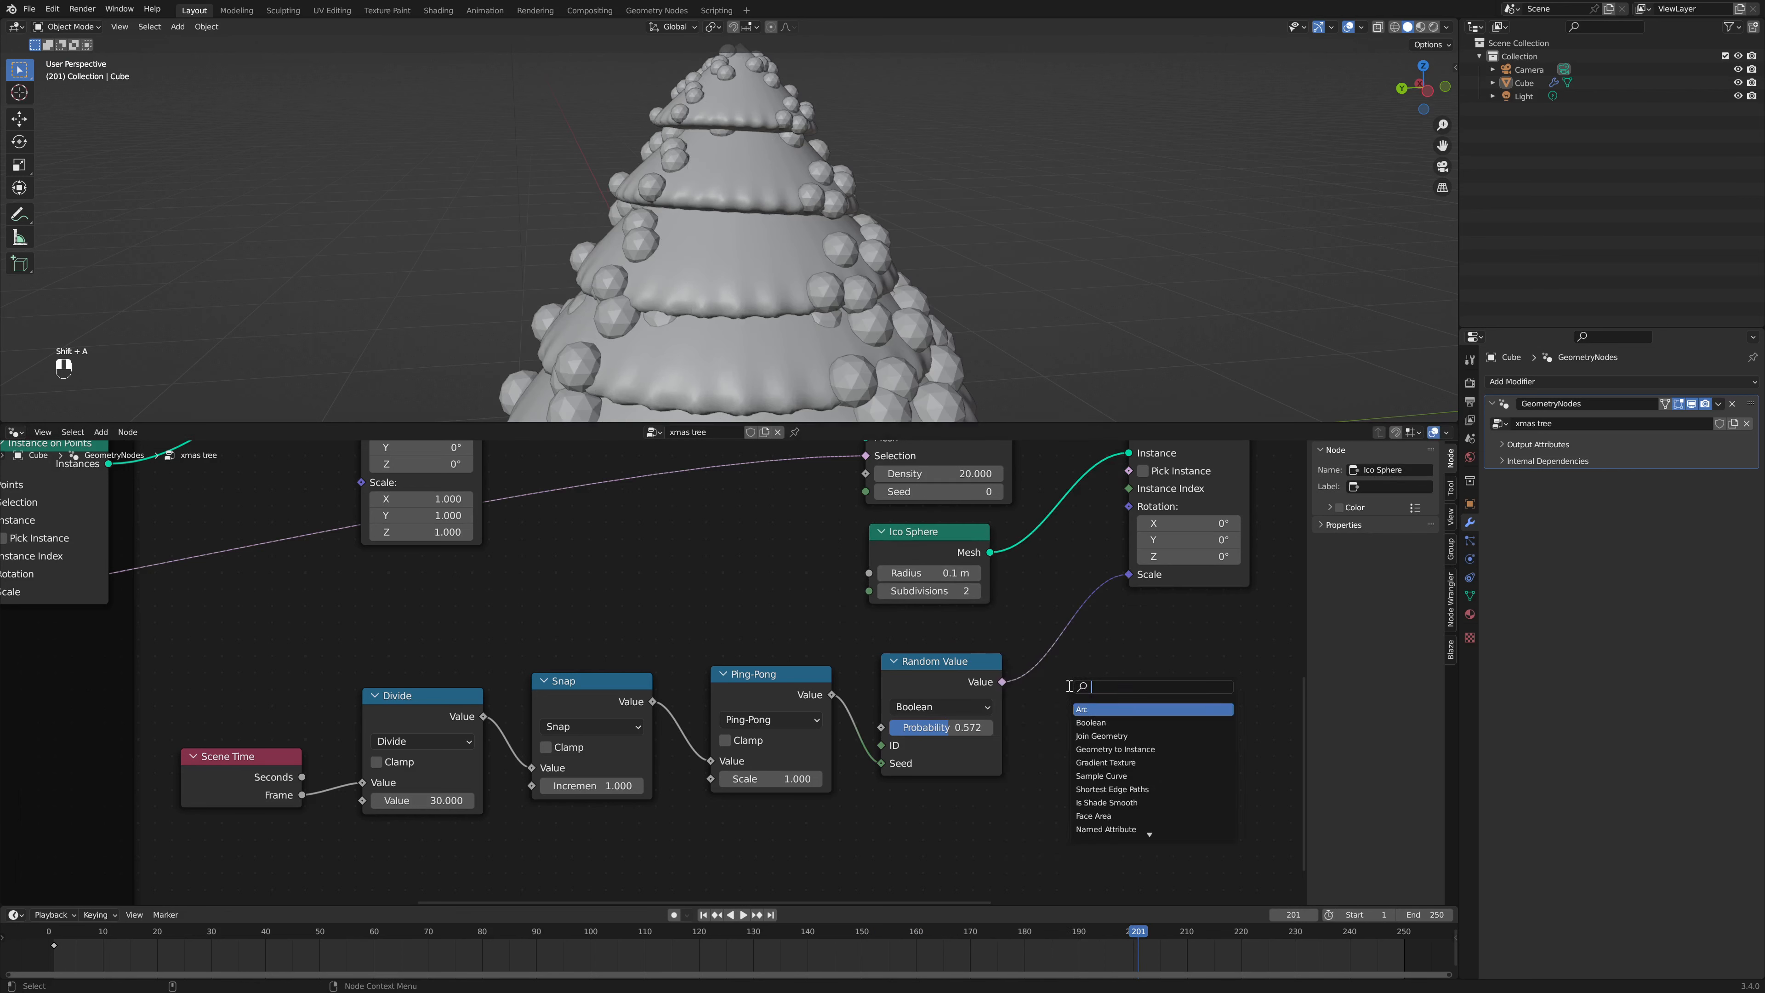
text(vec)
click(1142, 722)
click(1143, 662)
click(1108, 684)
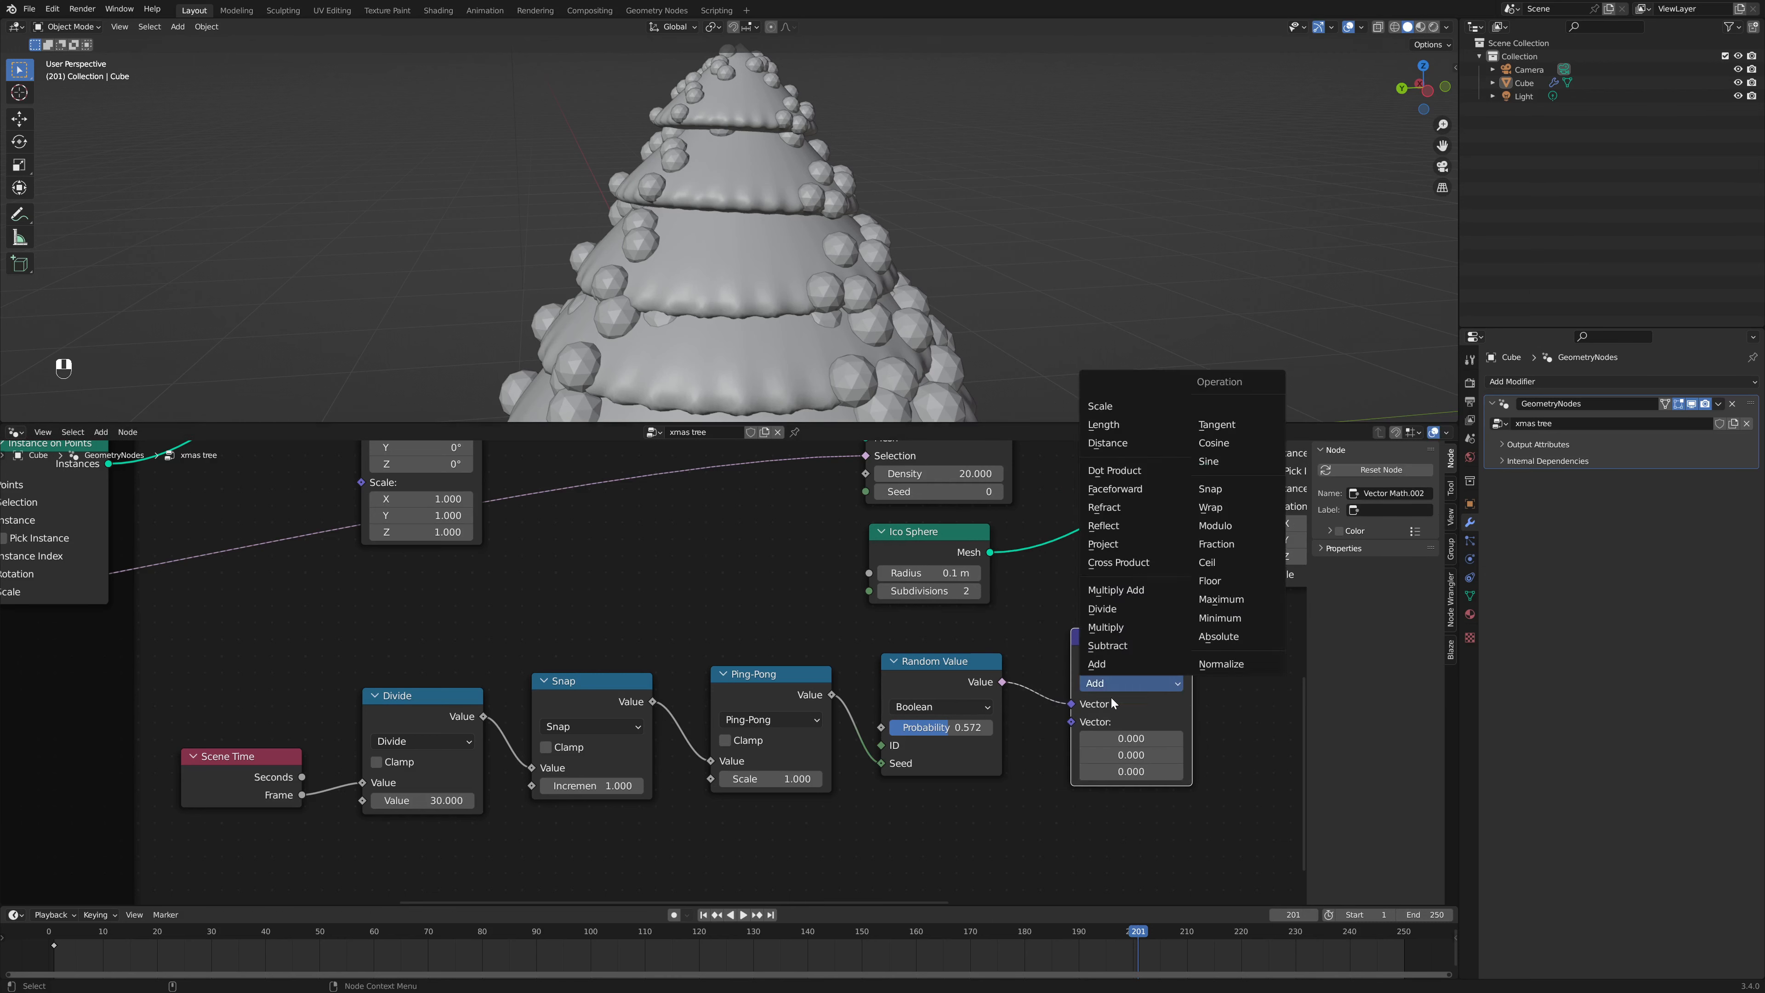
click(1126, 662)
drag(1126, 661, 1131, 677)
click(1141, 688)
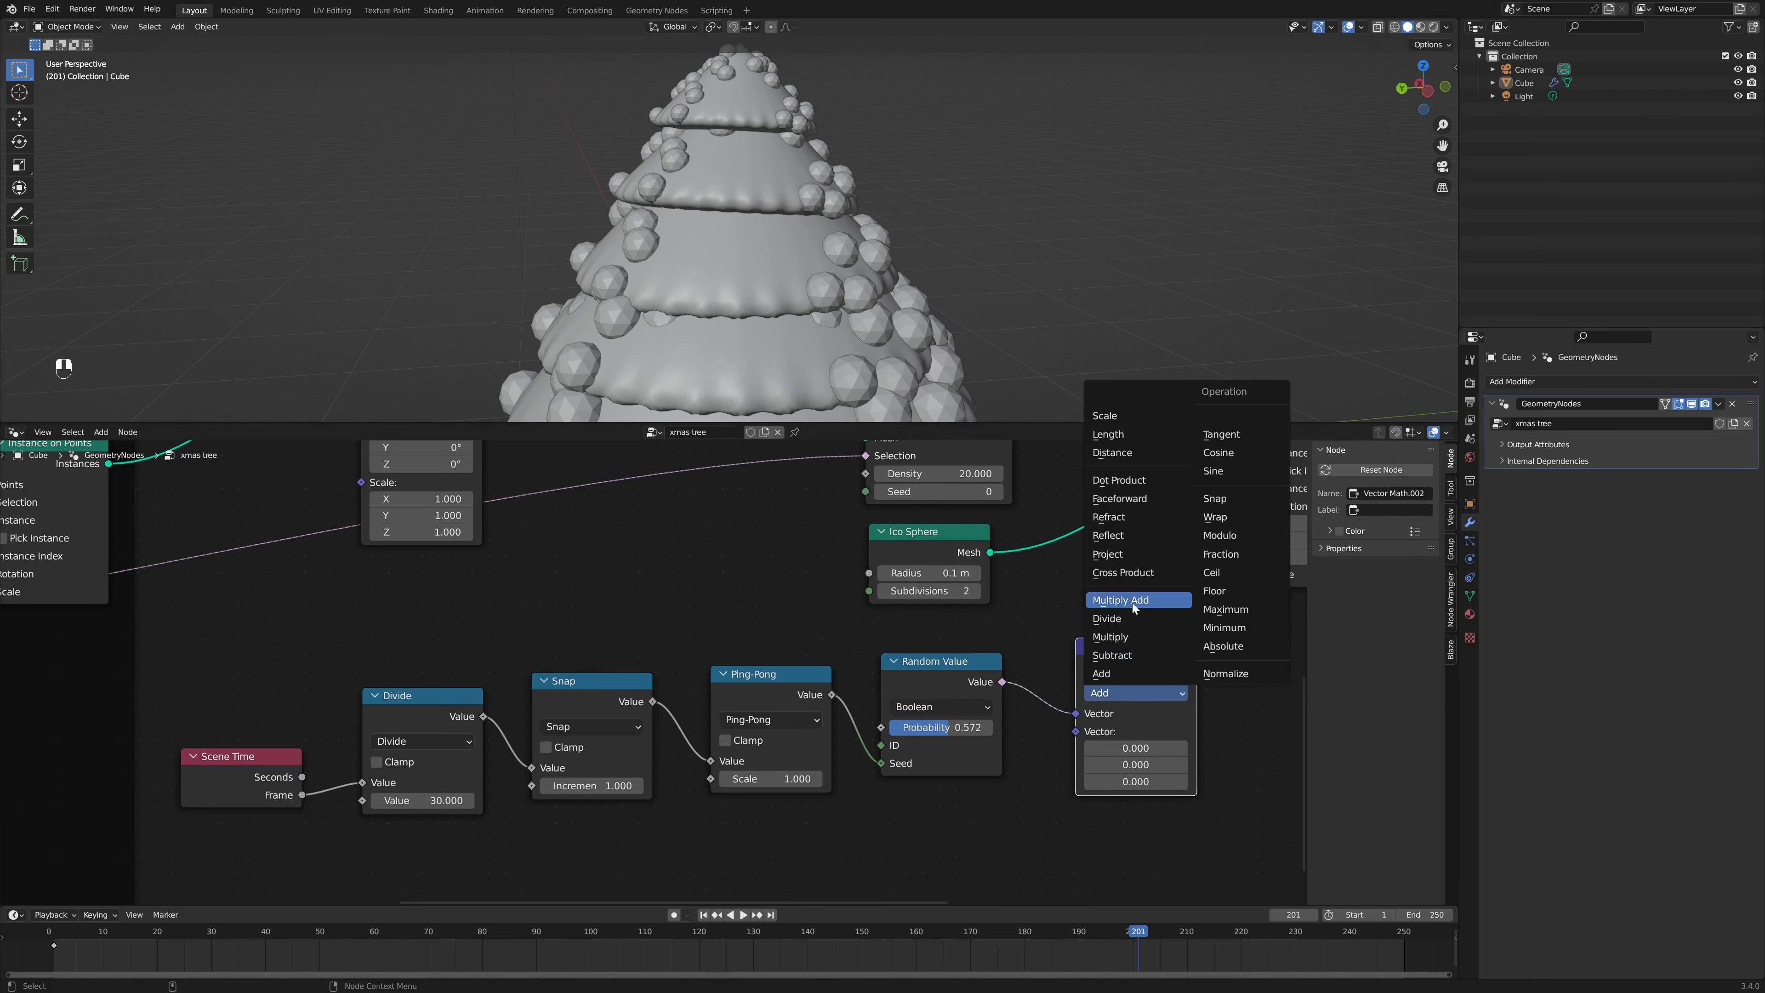
click(1105, 415)
Step: Play the animation and check the switching ornaments from another side of the tree and up close
key(space)
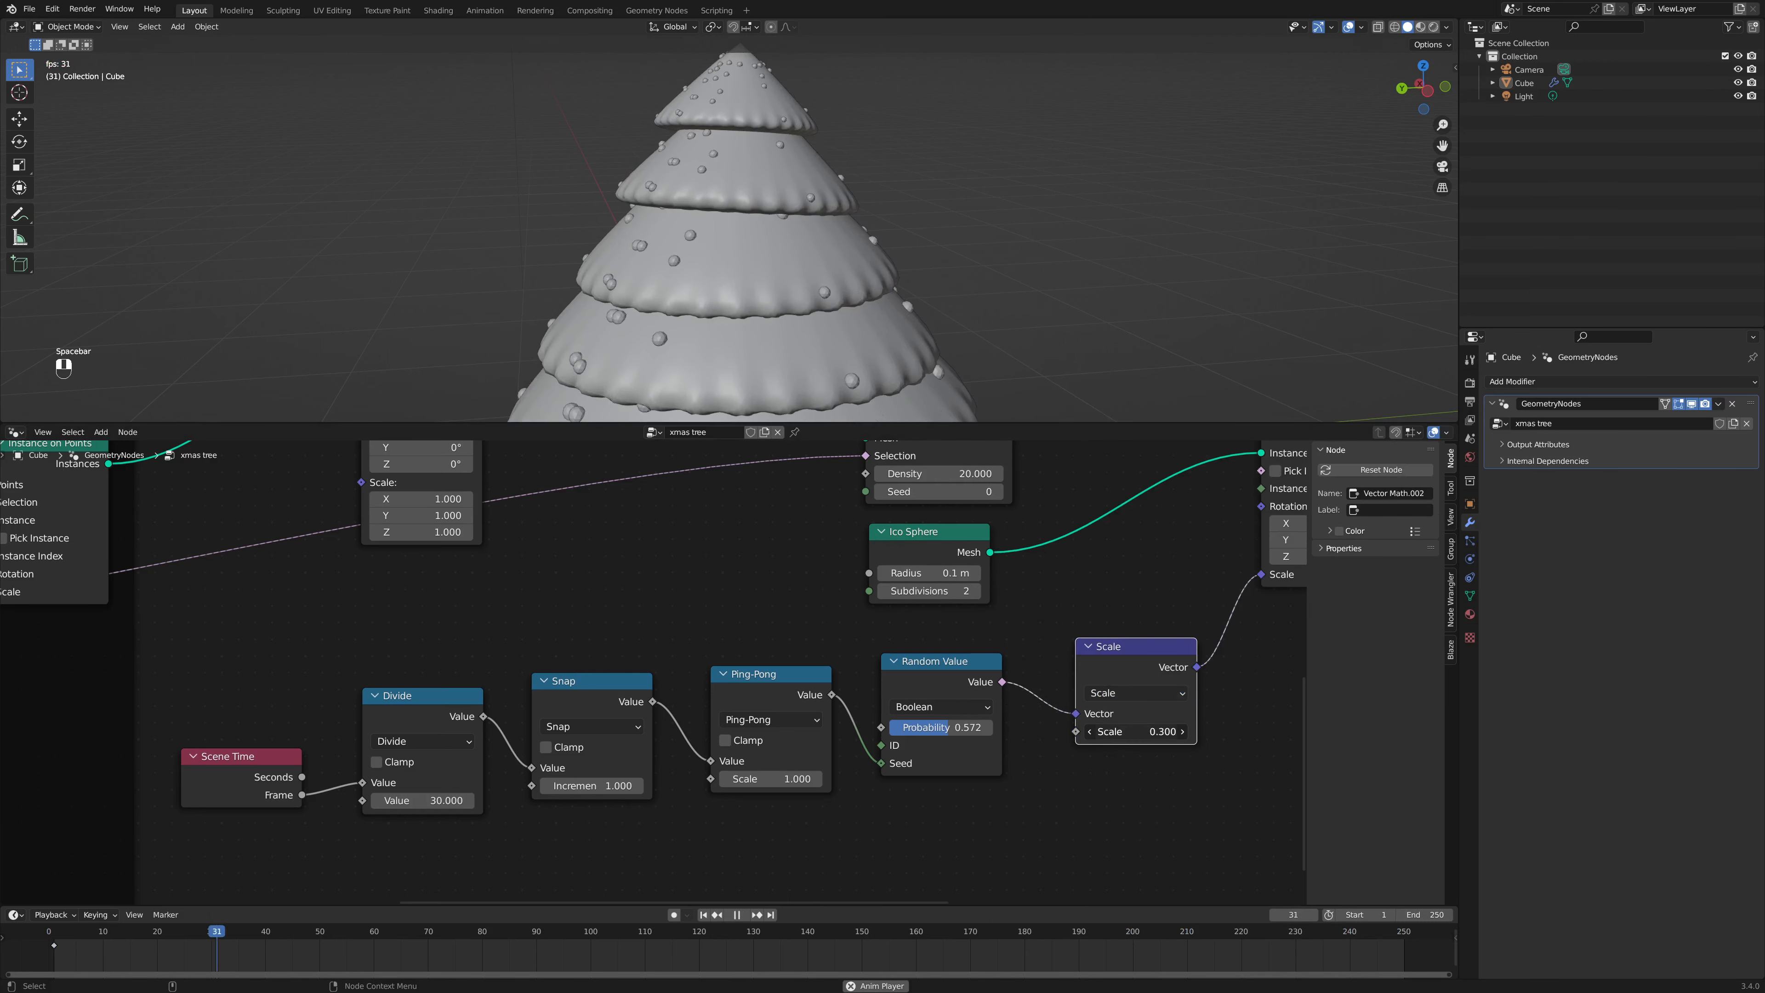
middle_drag(764, 262, 912, 255)
scroll(927, 255, down, 2)
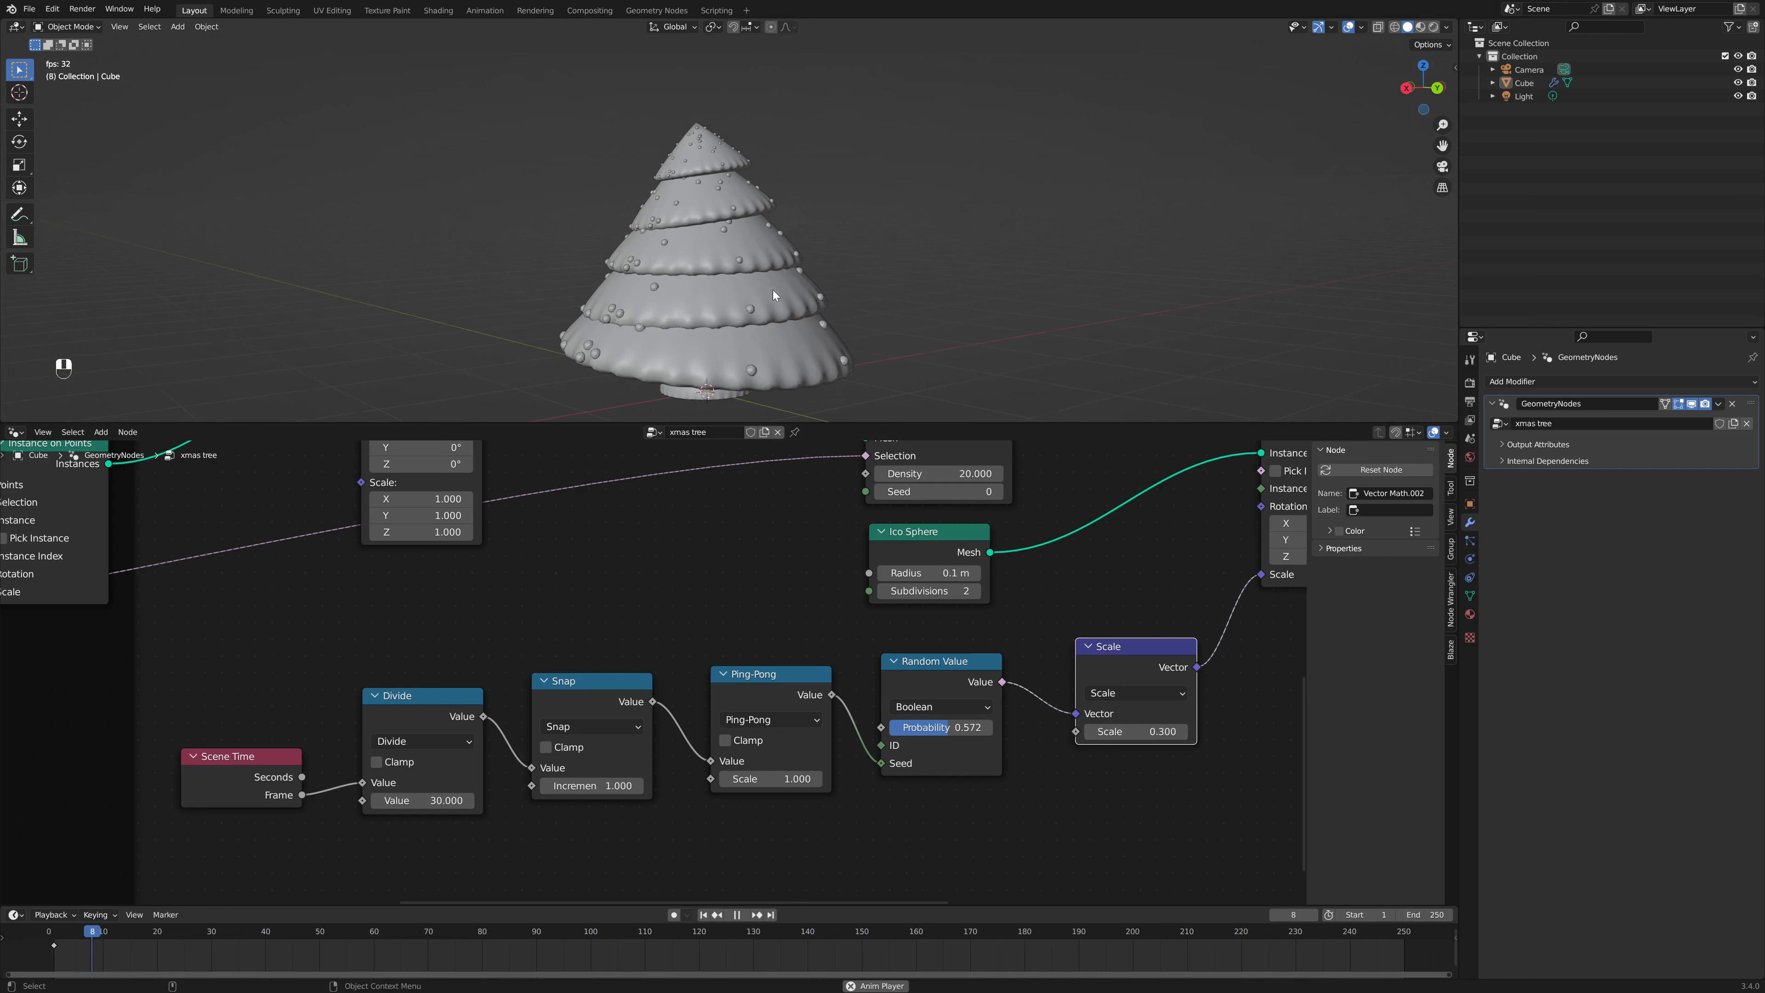
scroll(772, 290, up, 2)
middle_drag(772, 299, 831, 317)
scroll(839, 353, up, 1)
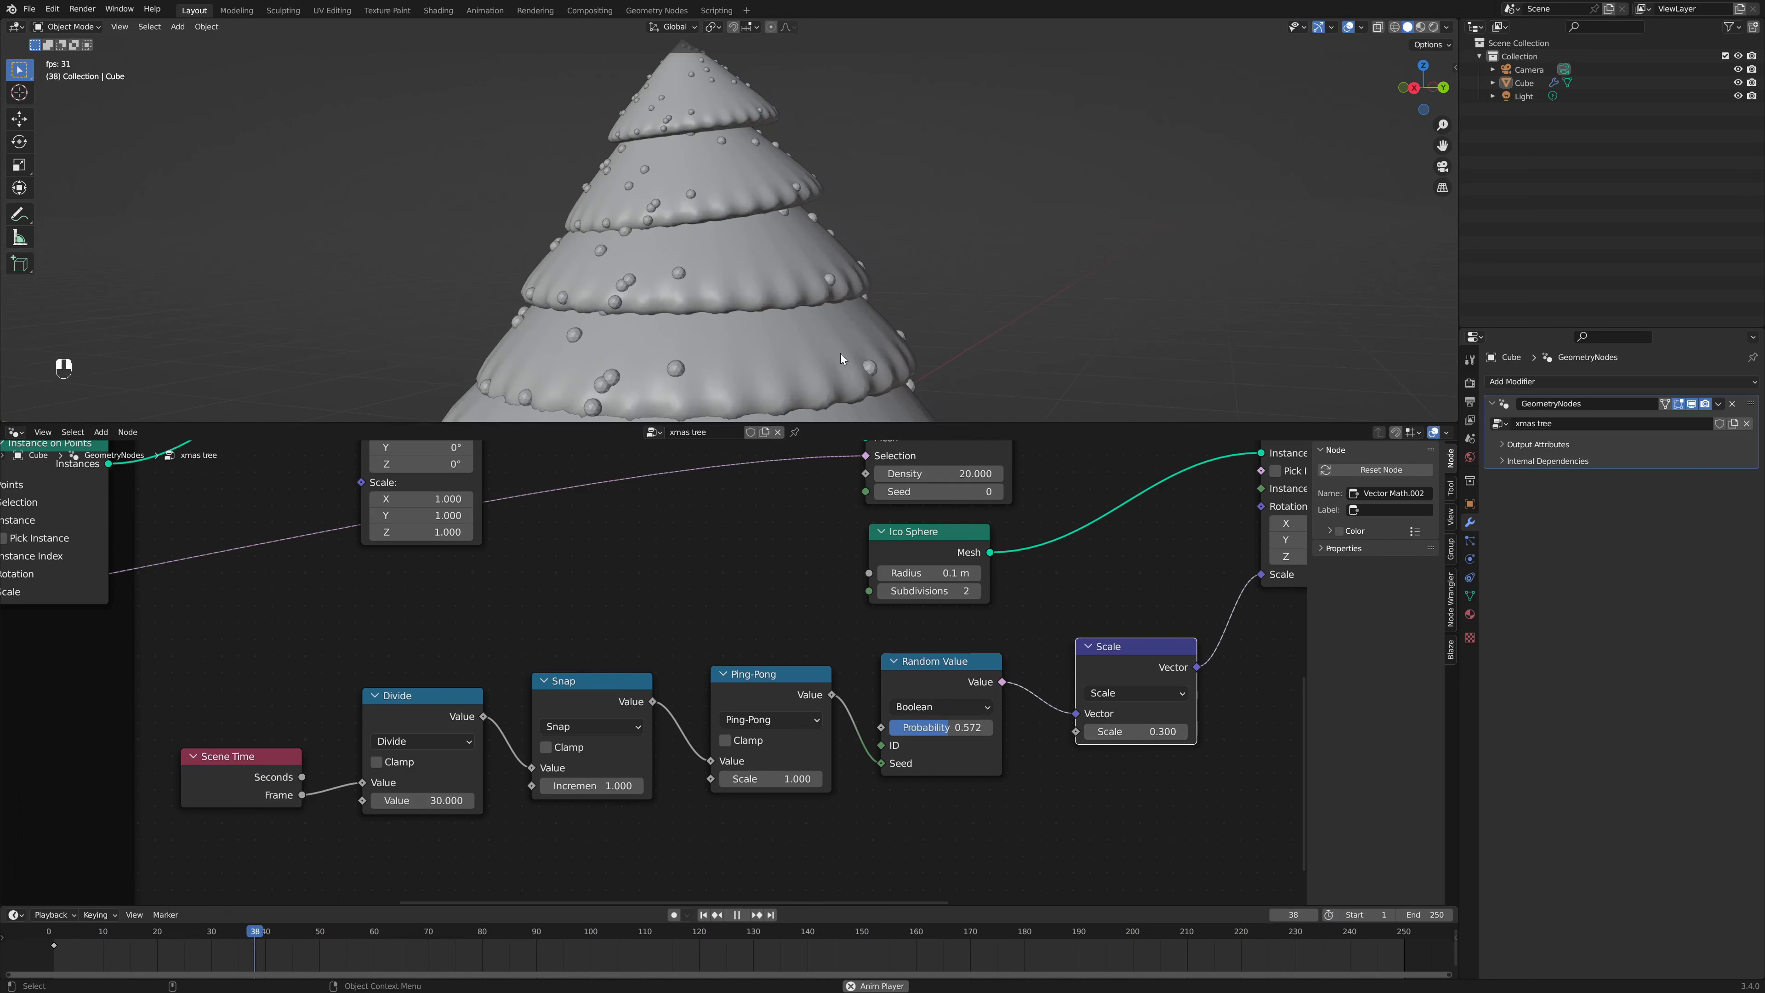
Step: Set the Random Value's Probability to 0.5 and check the playback on the whole tree
click(942, 727)
text(0.5)
key(Return)
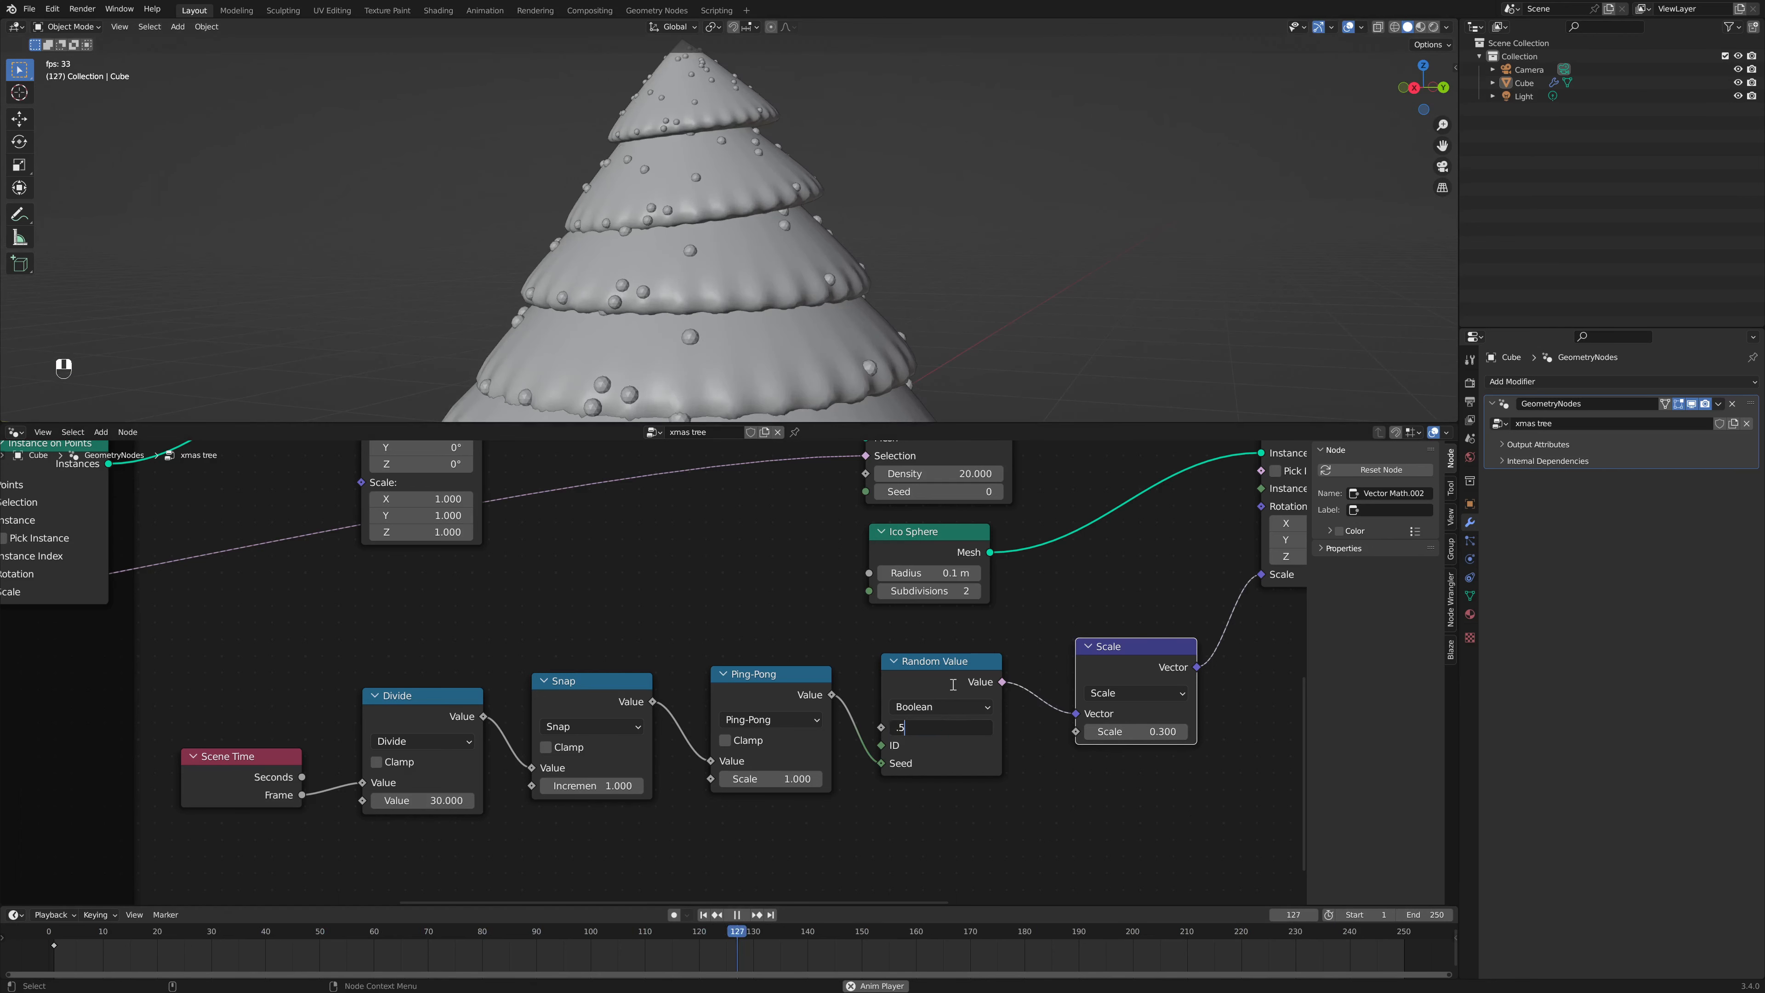
middle_drag(853, 323, 914, 300)
scroll(734, 291, down, 3)
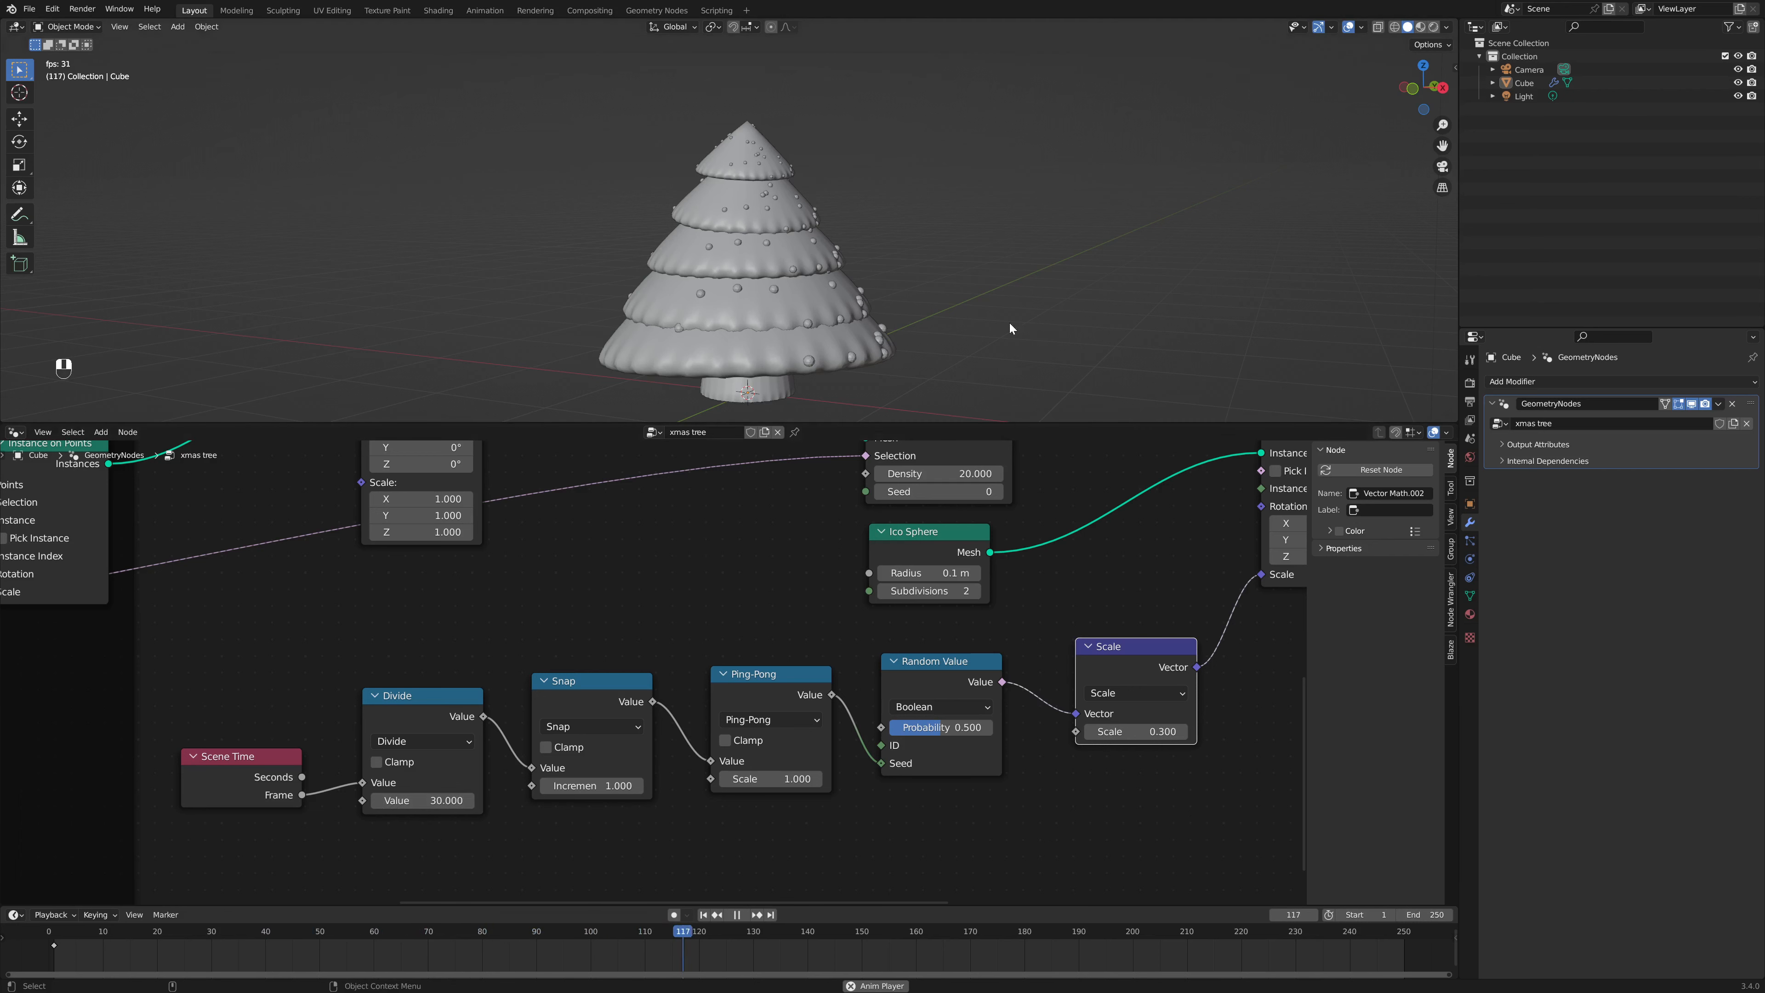
key(space)
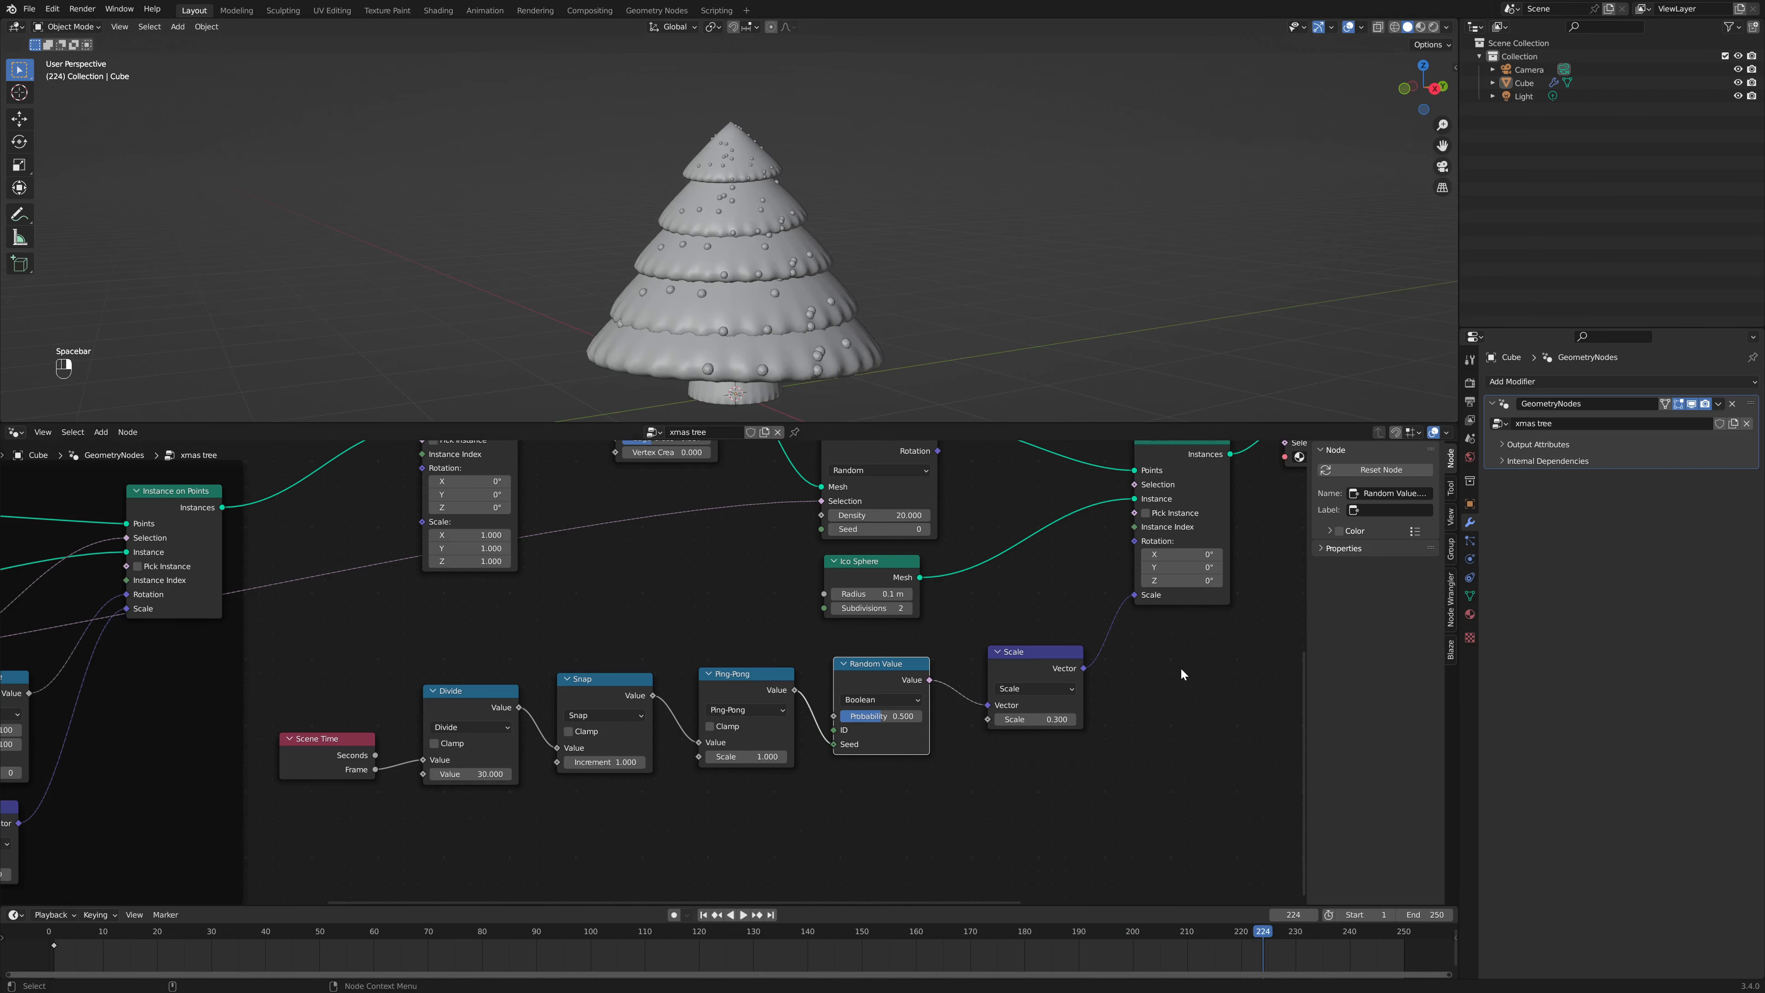
Step: Hide the node sidebar, split the node editor into two side-by-side areas and change the second one to the Shader Editor
middle_drag(1220, 673, 707, 844)
middle_drag(1033, 583, 1009, 694)
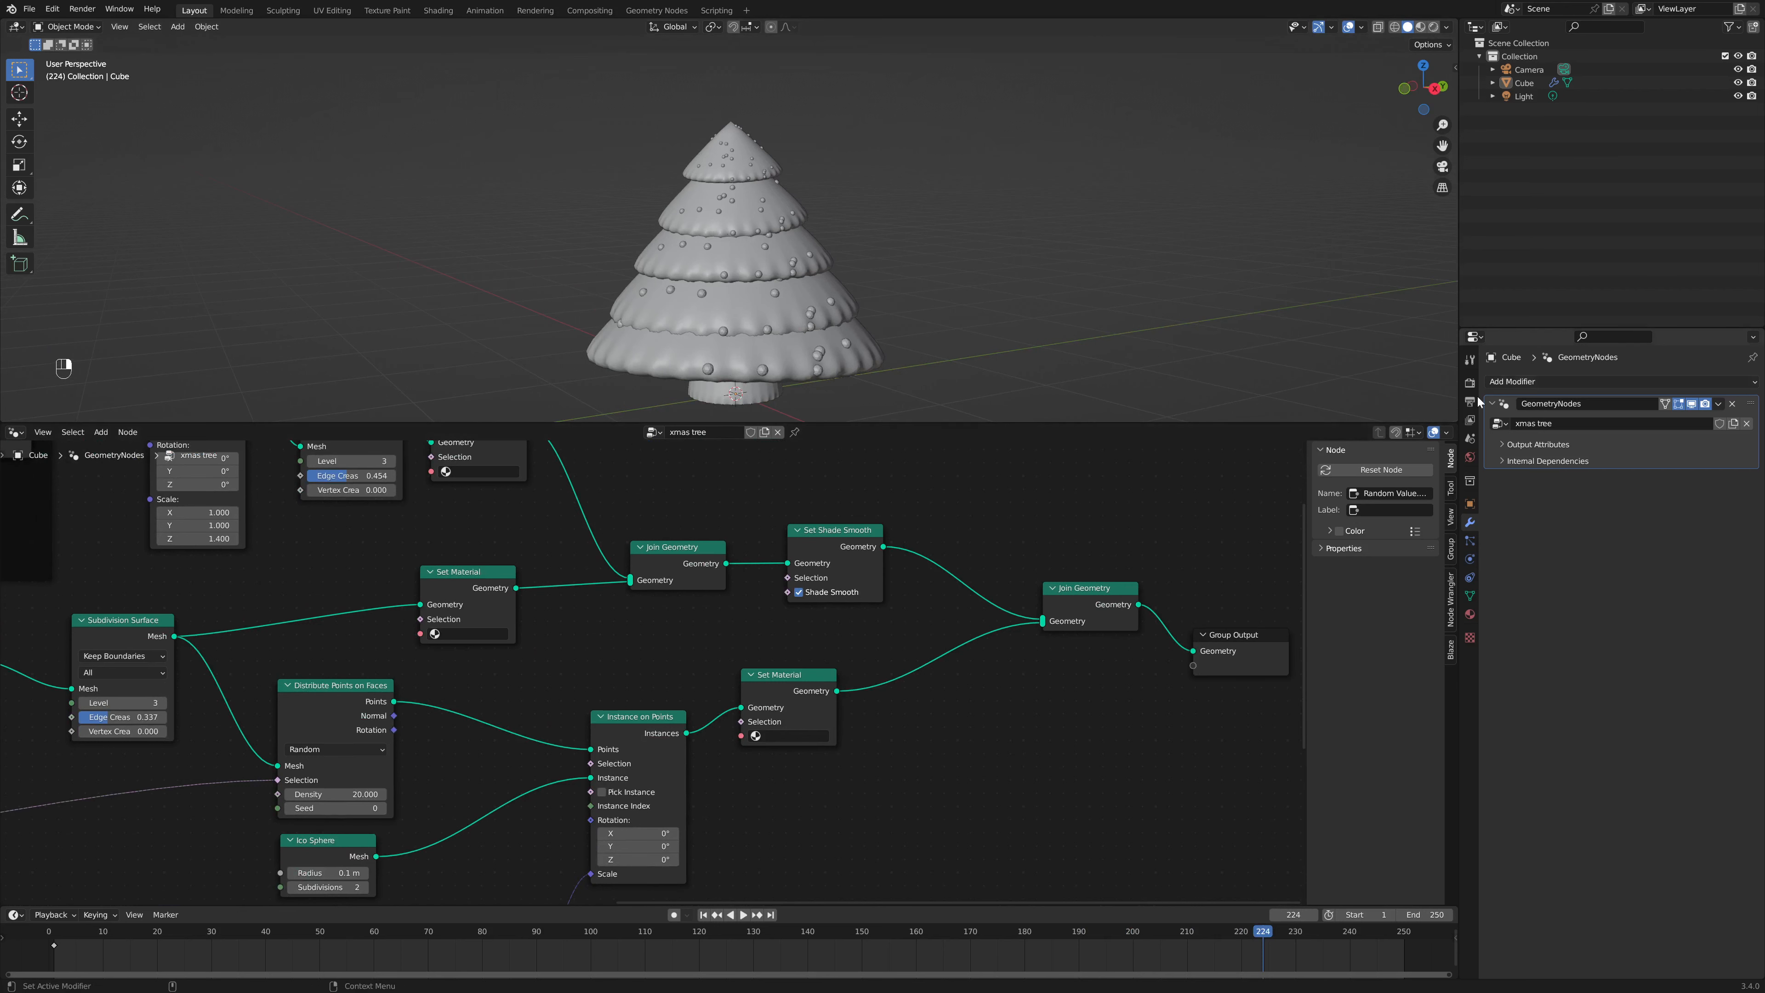
key(n)
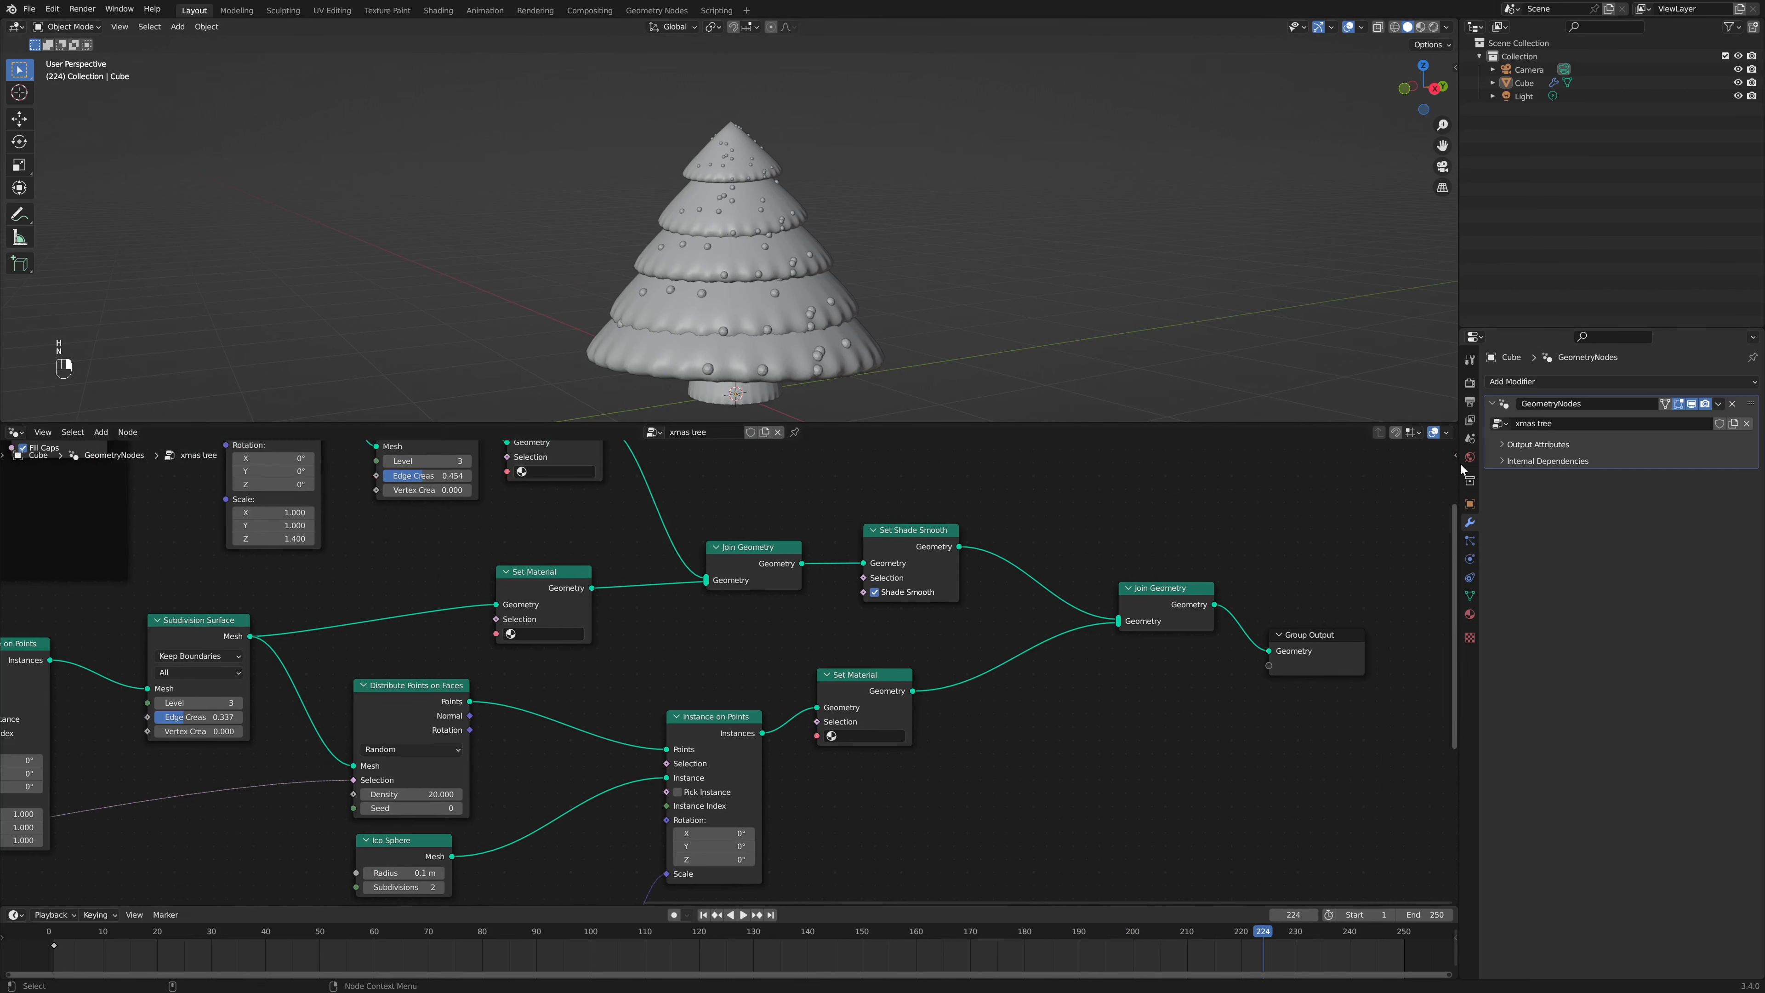
drag(1456, 431, 735, 439)
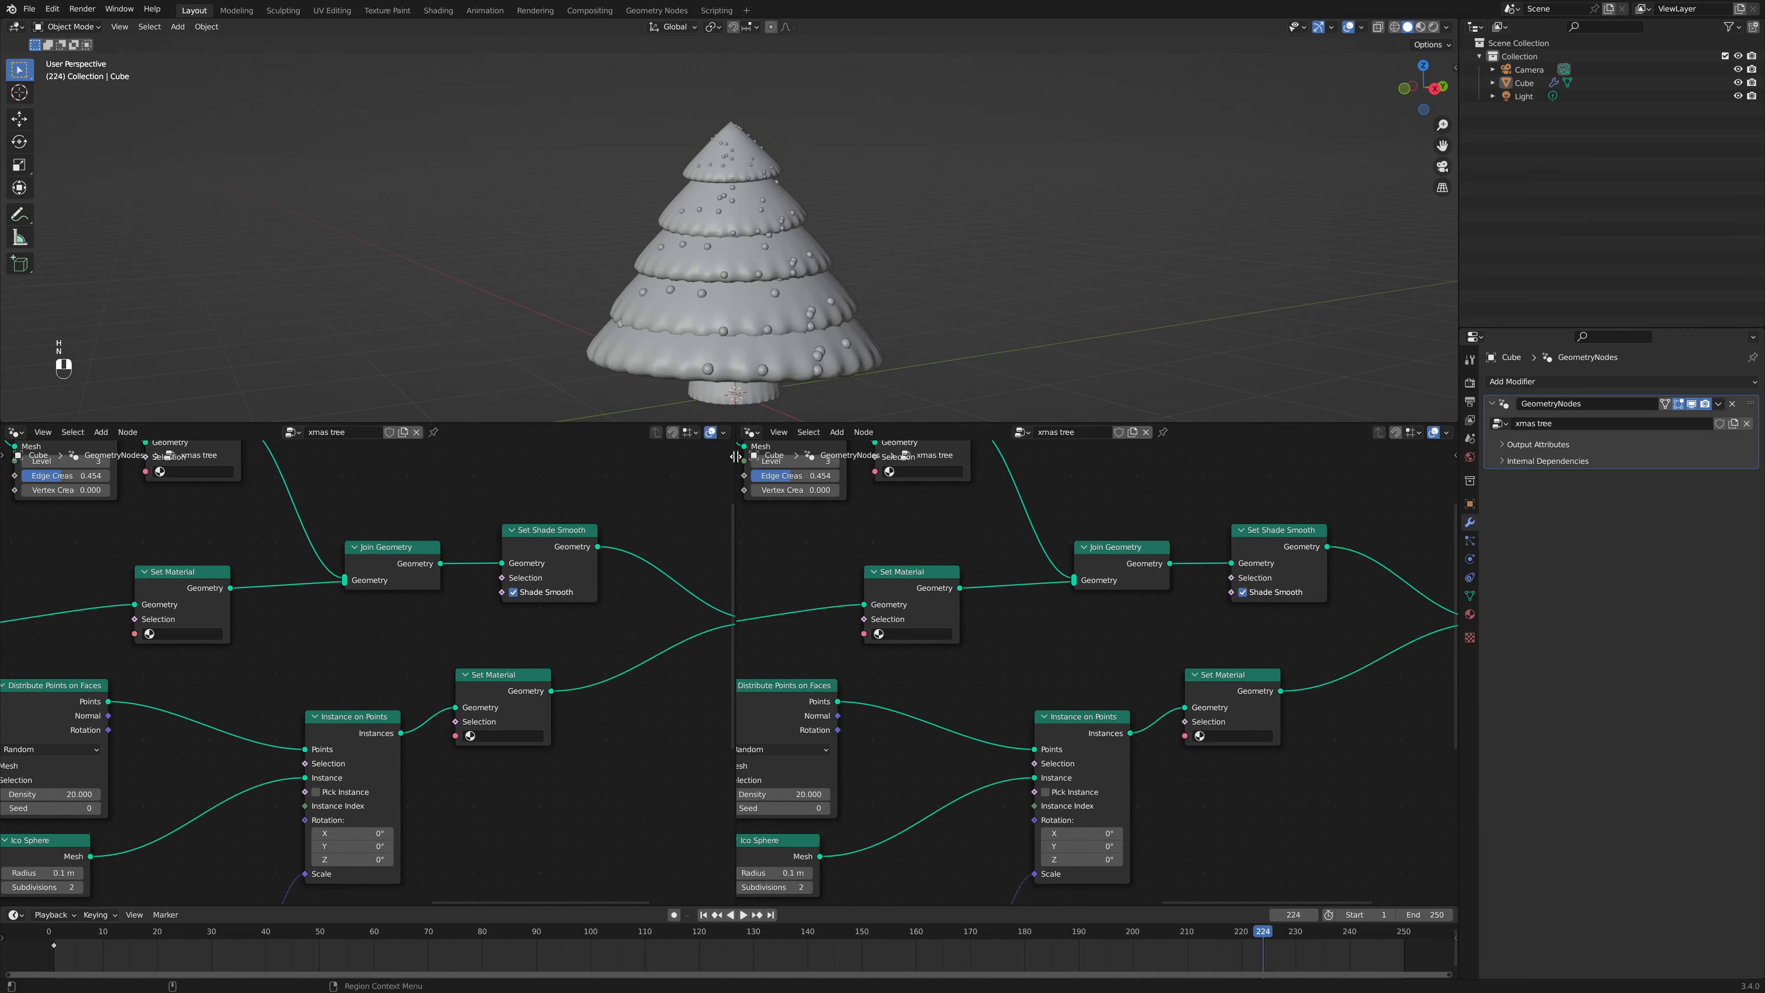
click(750, 432)
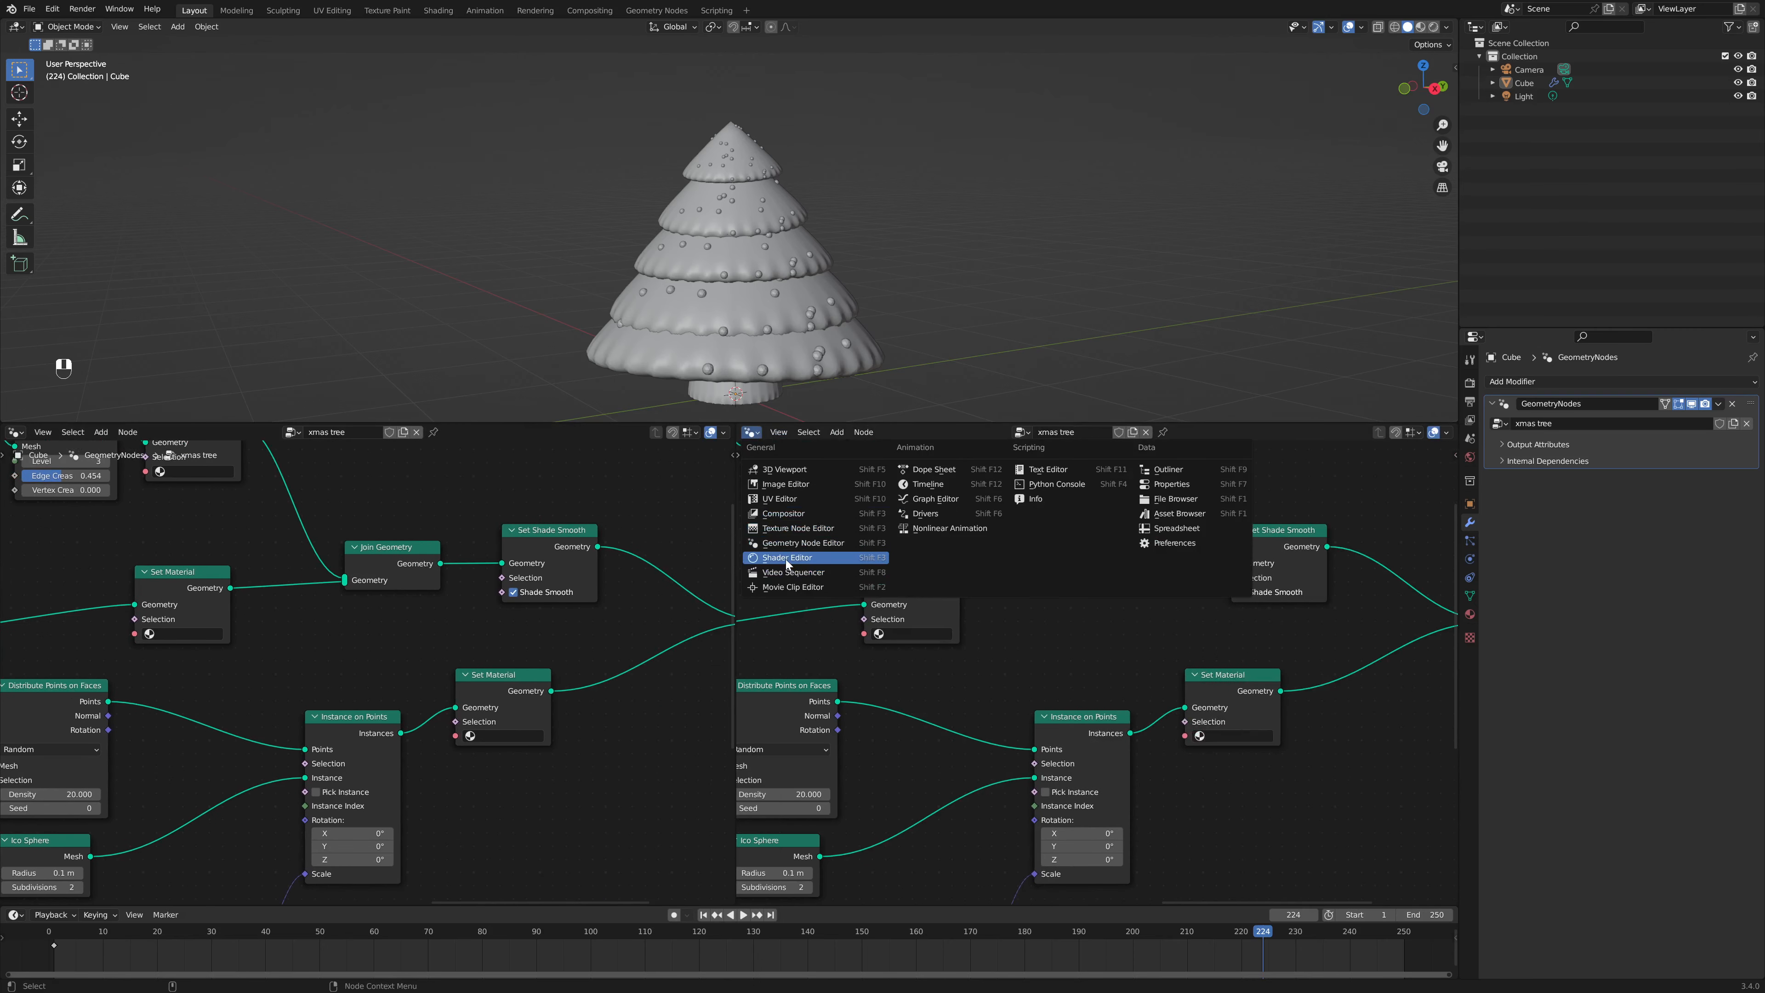
click(786, 557)
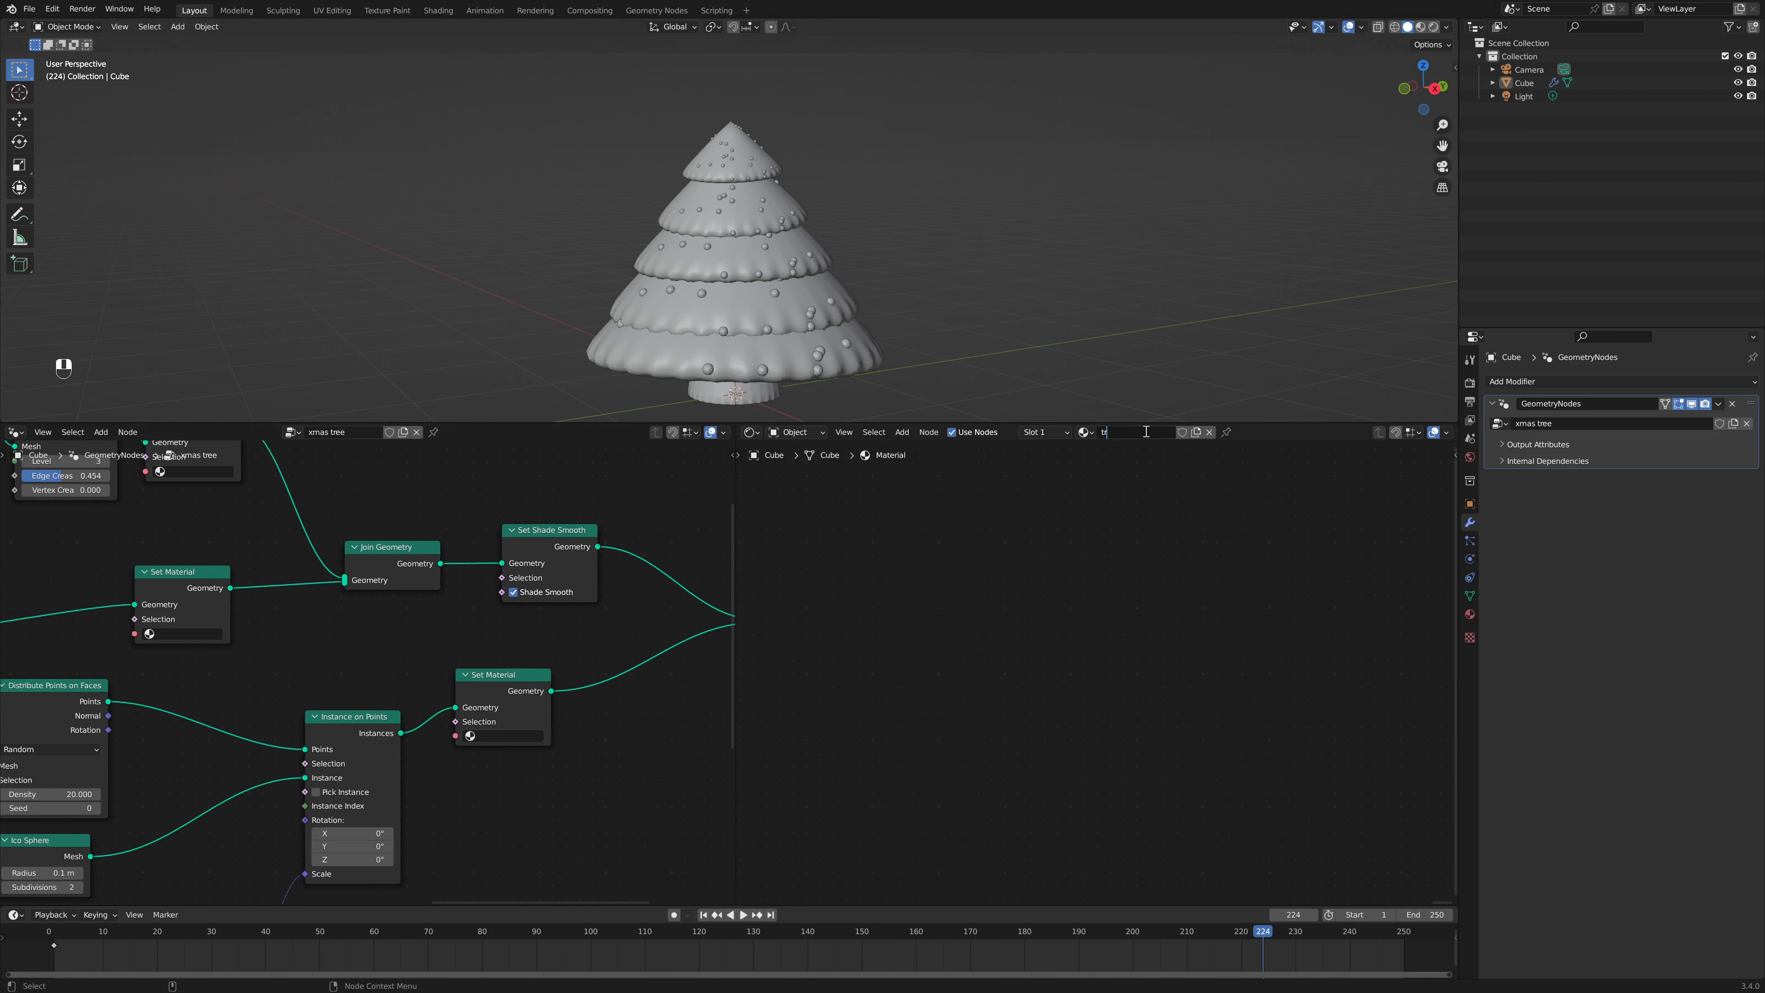
Step: Rename the cube's material to tree and assign it to the Set Material node of the cone tiers
middle_drag(259, 629, 490, 639)
middle_drag(157, 647, 635, 607)
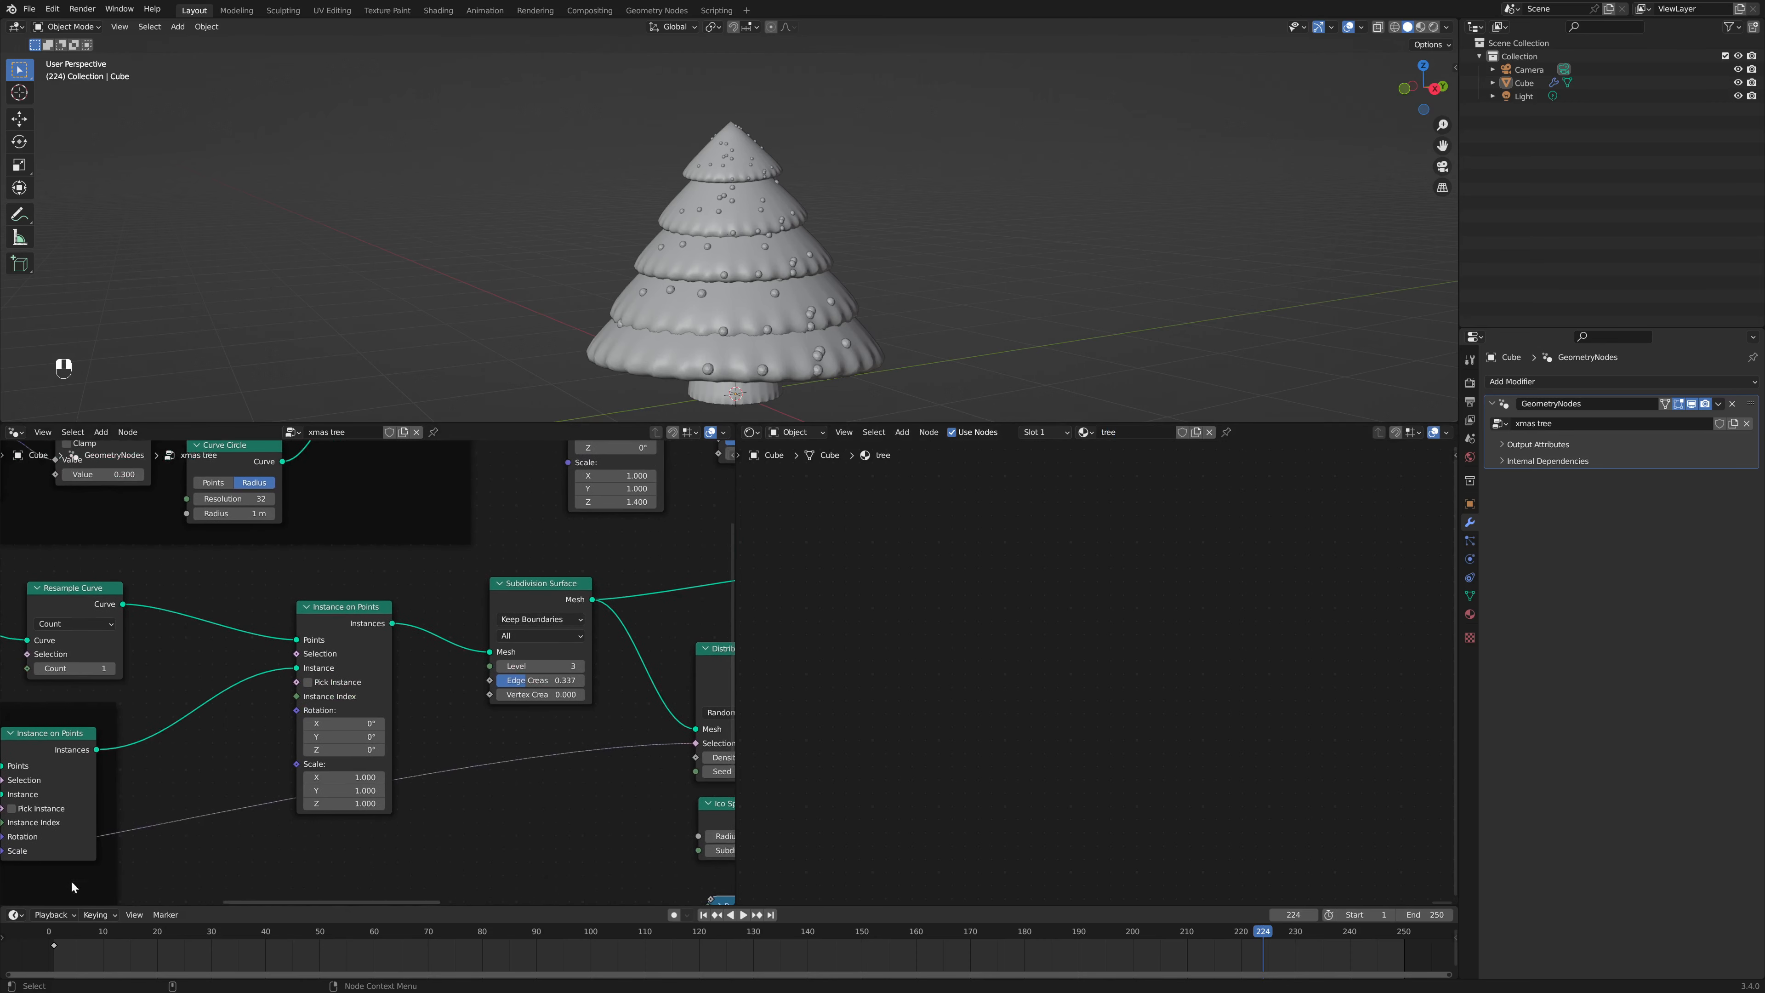
middle_drag(565, 709, 315, 765)
click(607, 648)
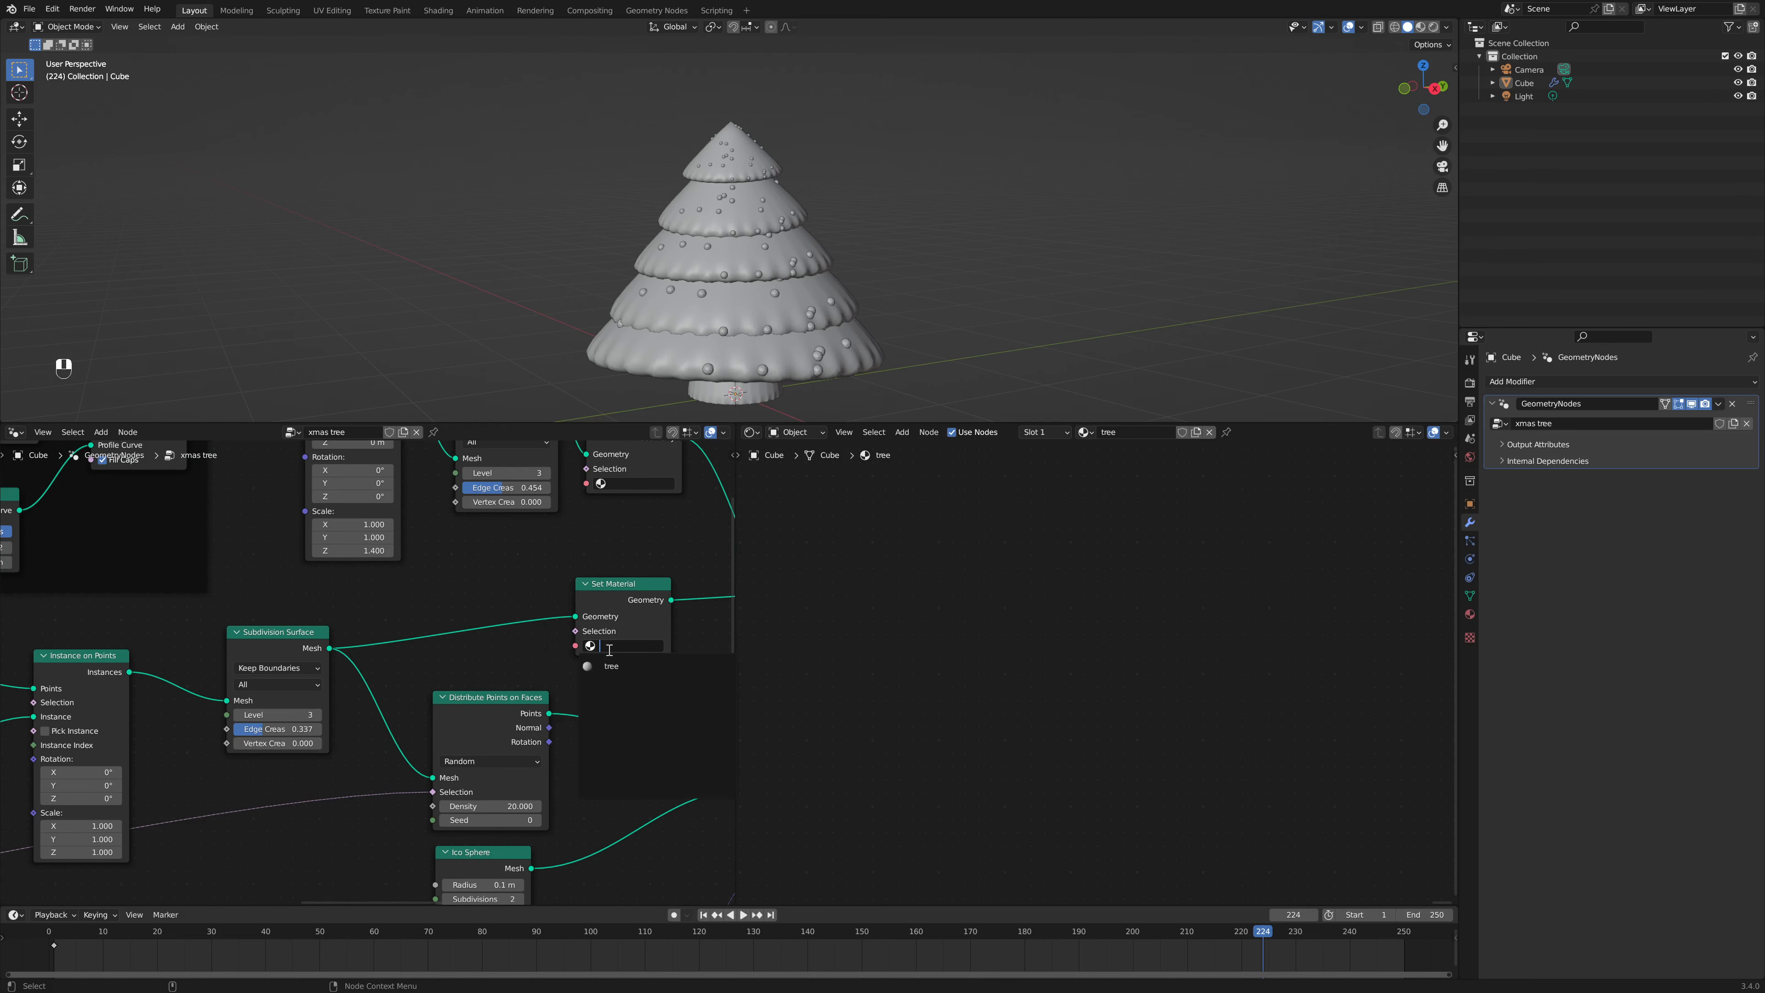
text(tree)
key(Return)
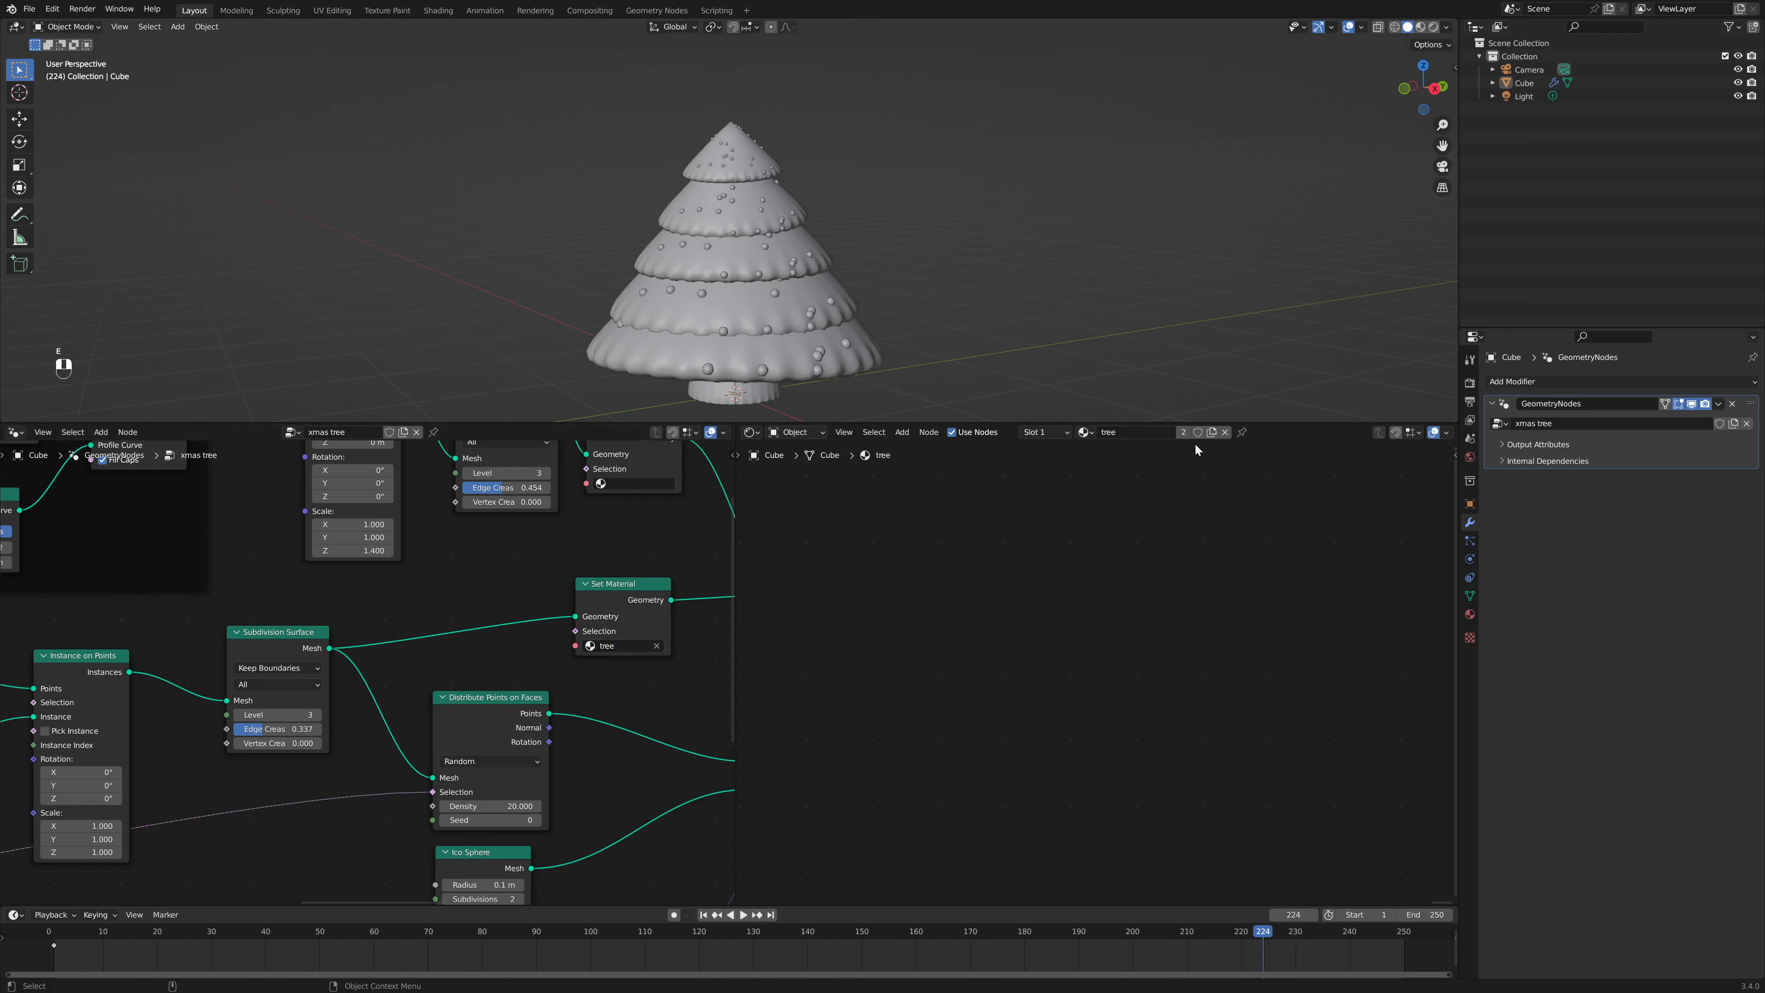
Step: Create two more materials named trunk and lights
click(1212, 433)
double_click(1131, 432)
click(1196, 433)
double_click(1129, 431)
Step: Assign the lights material to the ornaments' Set Material node
middle_drag(659, 564, 172, 446)
click(496, 571)
click(474, 623)
click(482, 659)
click(469, 679)
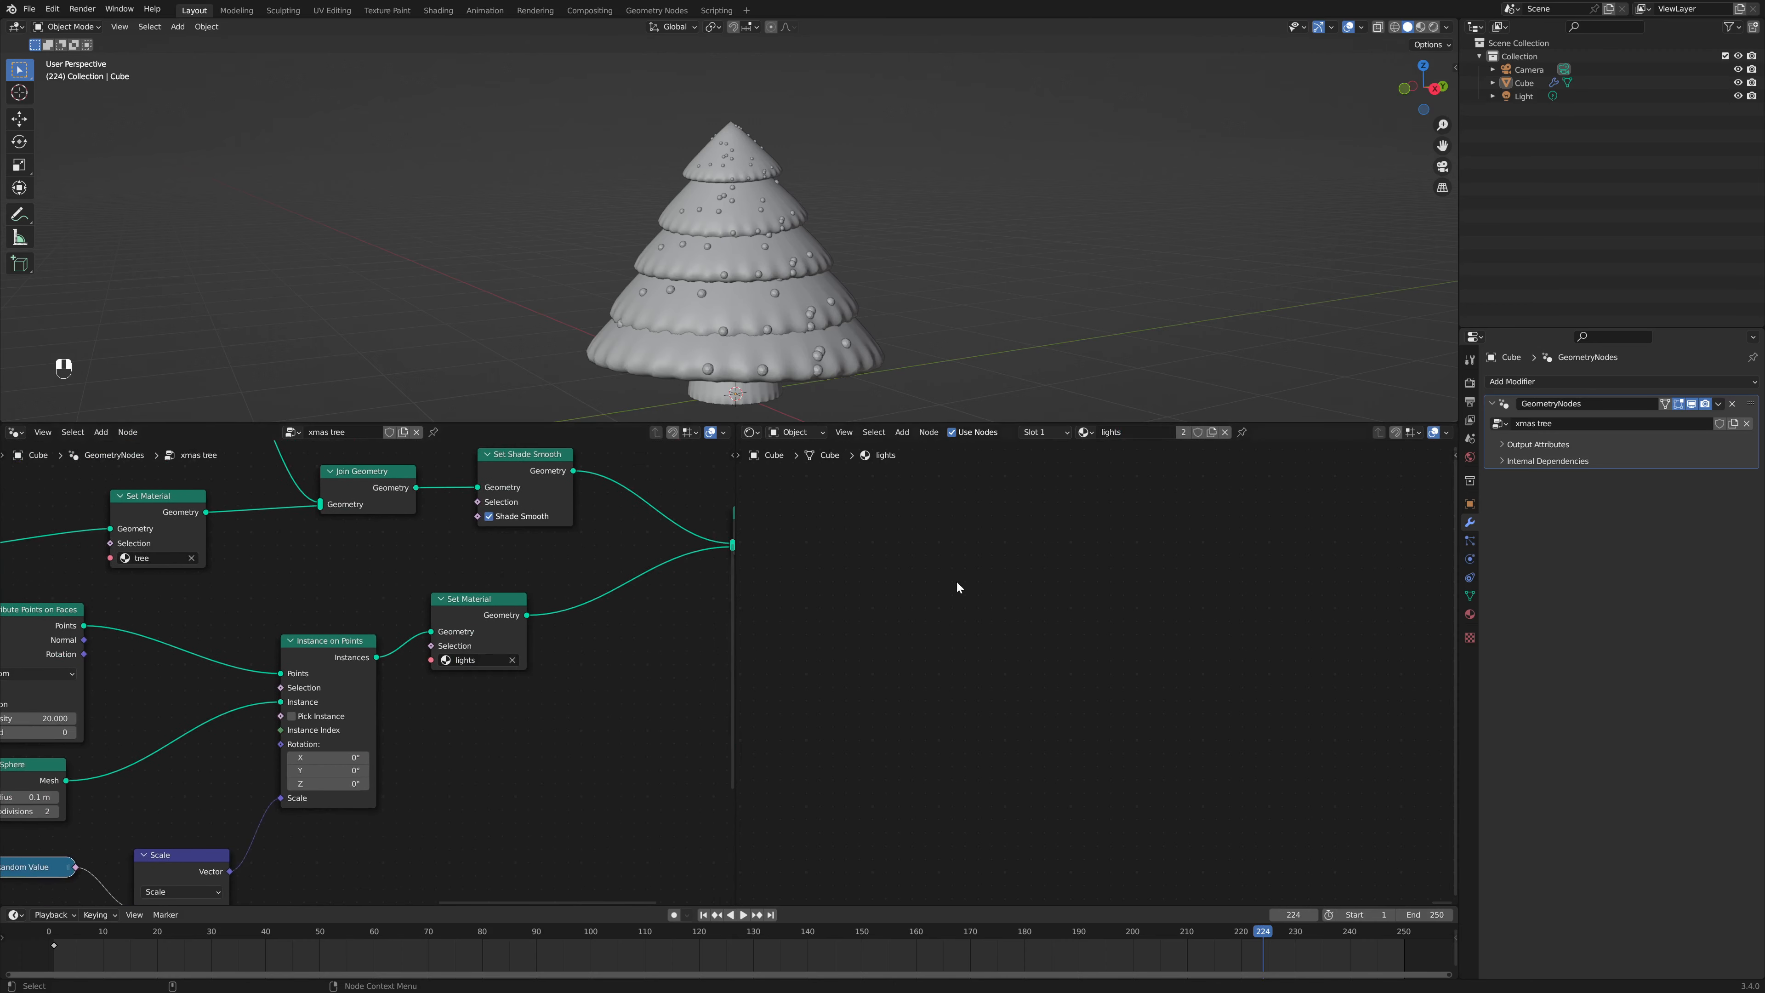
Step: Switch the viewport to Material Preview and show the tree material in the Shader Editor
click(1420, 26)
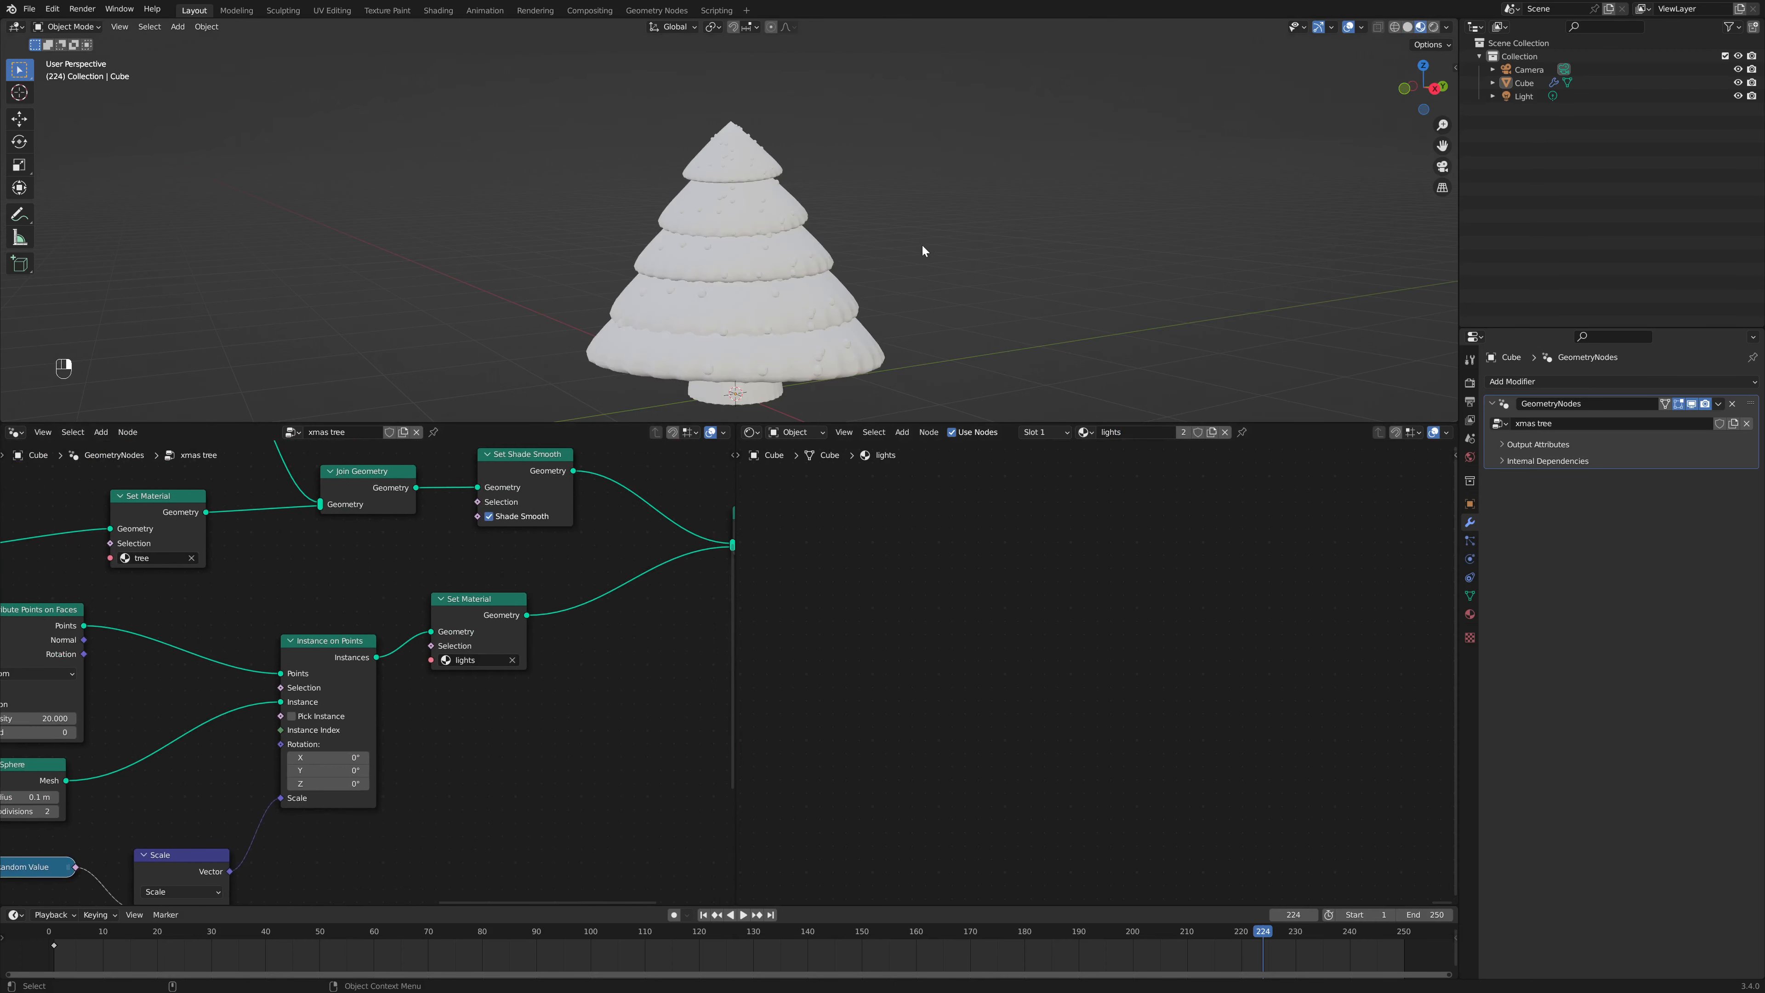
mouse_move(923, 251)
middle_down()
mouse_move(1008, 189)
mouse_move(927, 218)
middle_up()
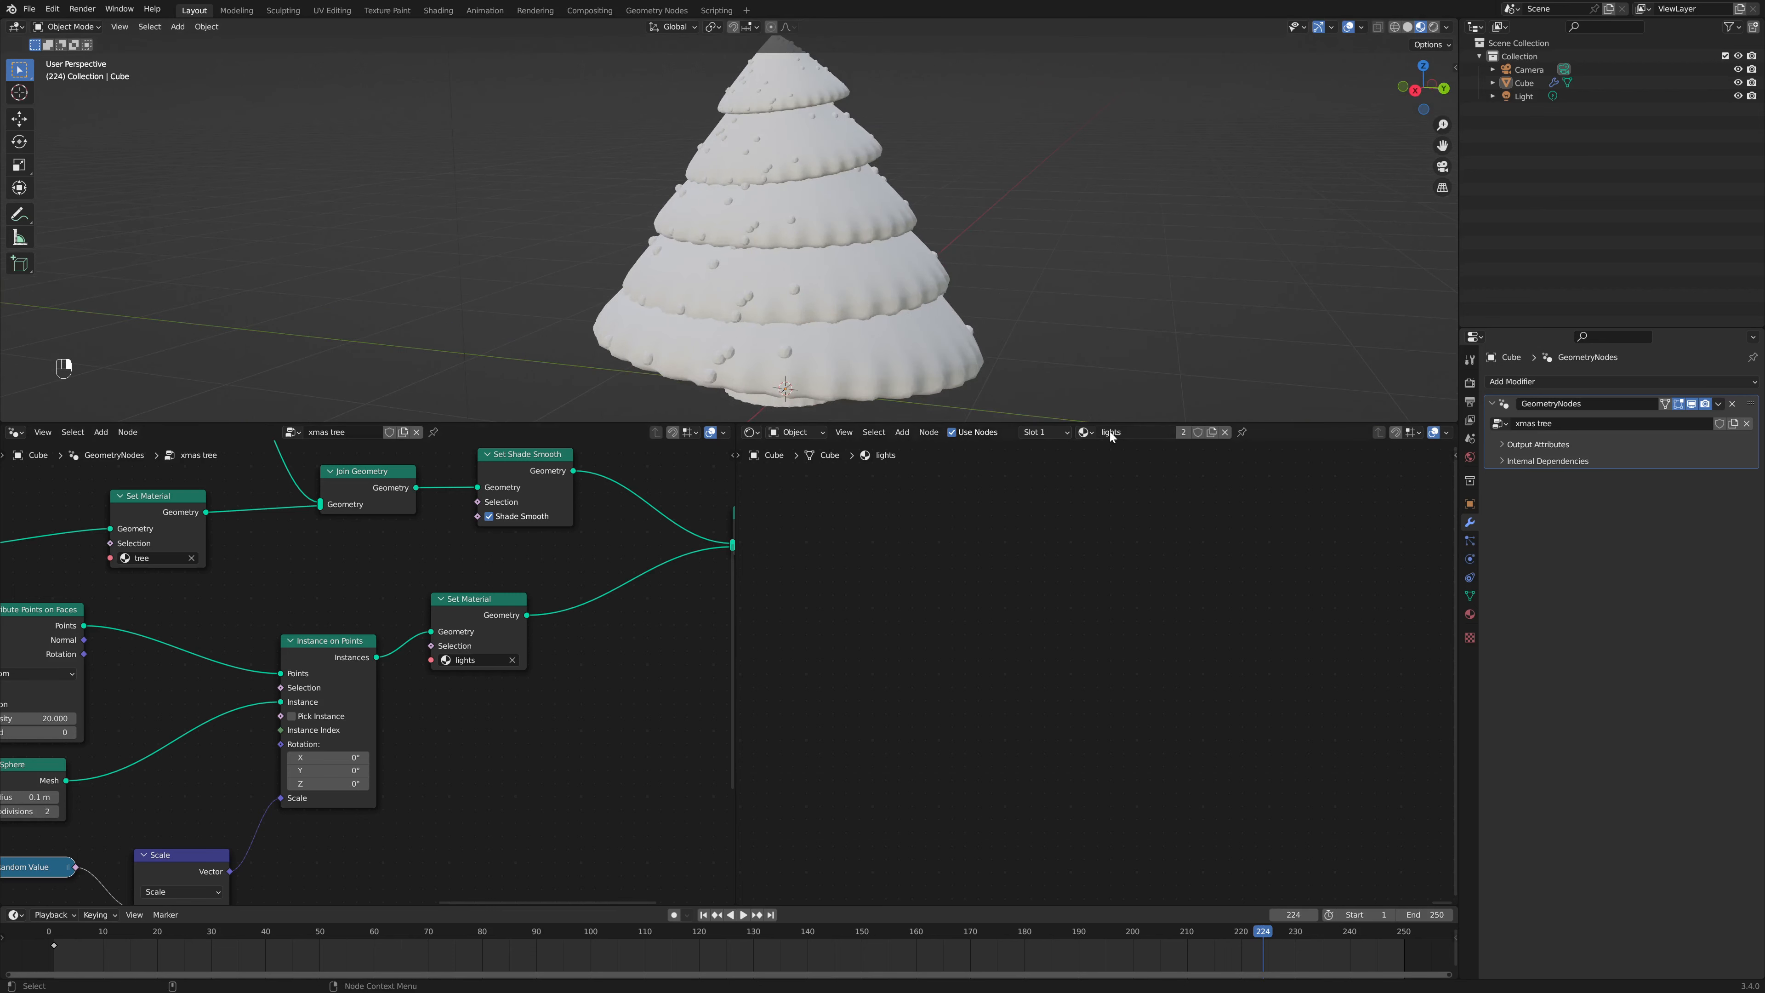
click(1086, 433)
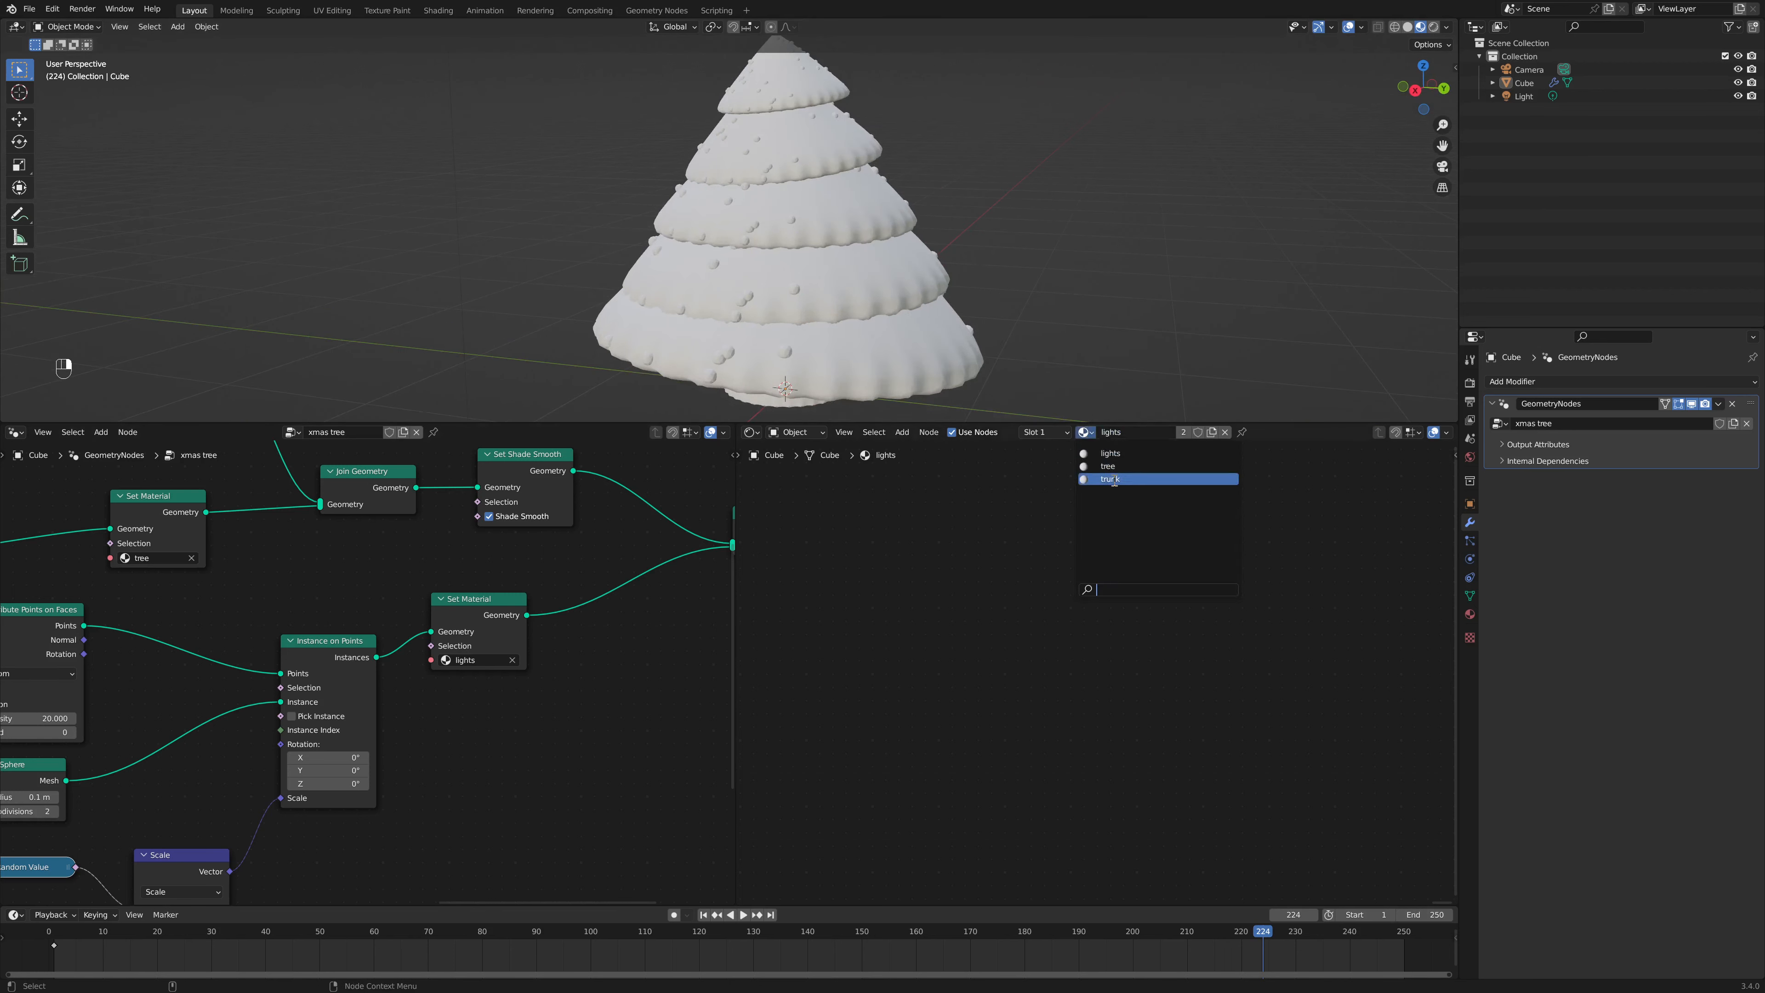
click(1112, 465)
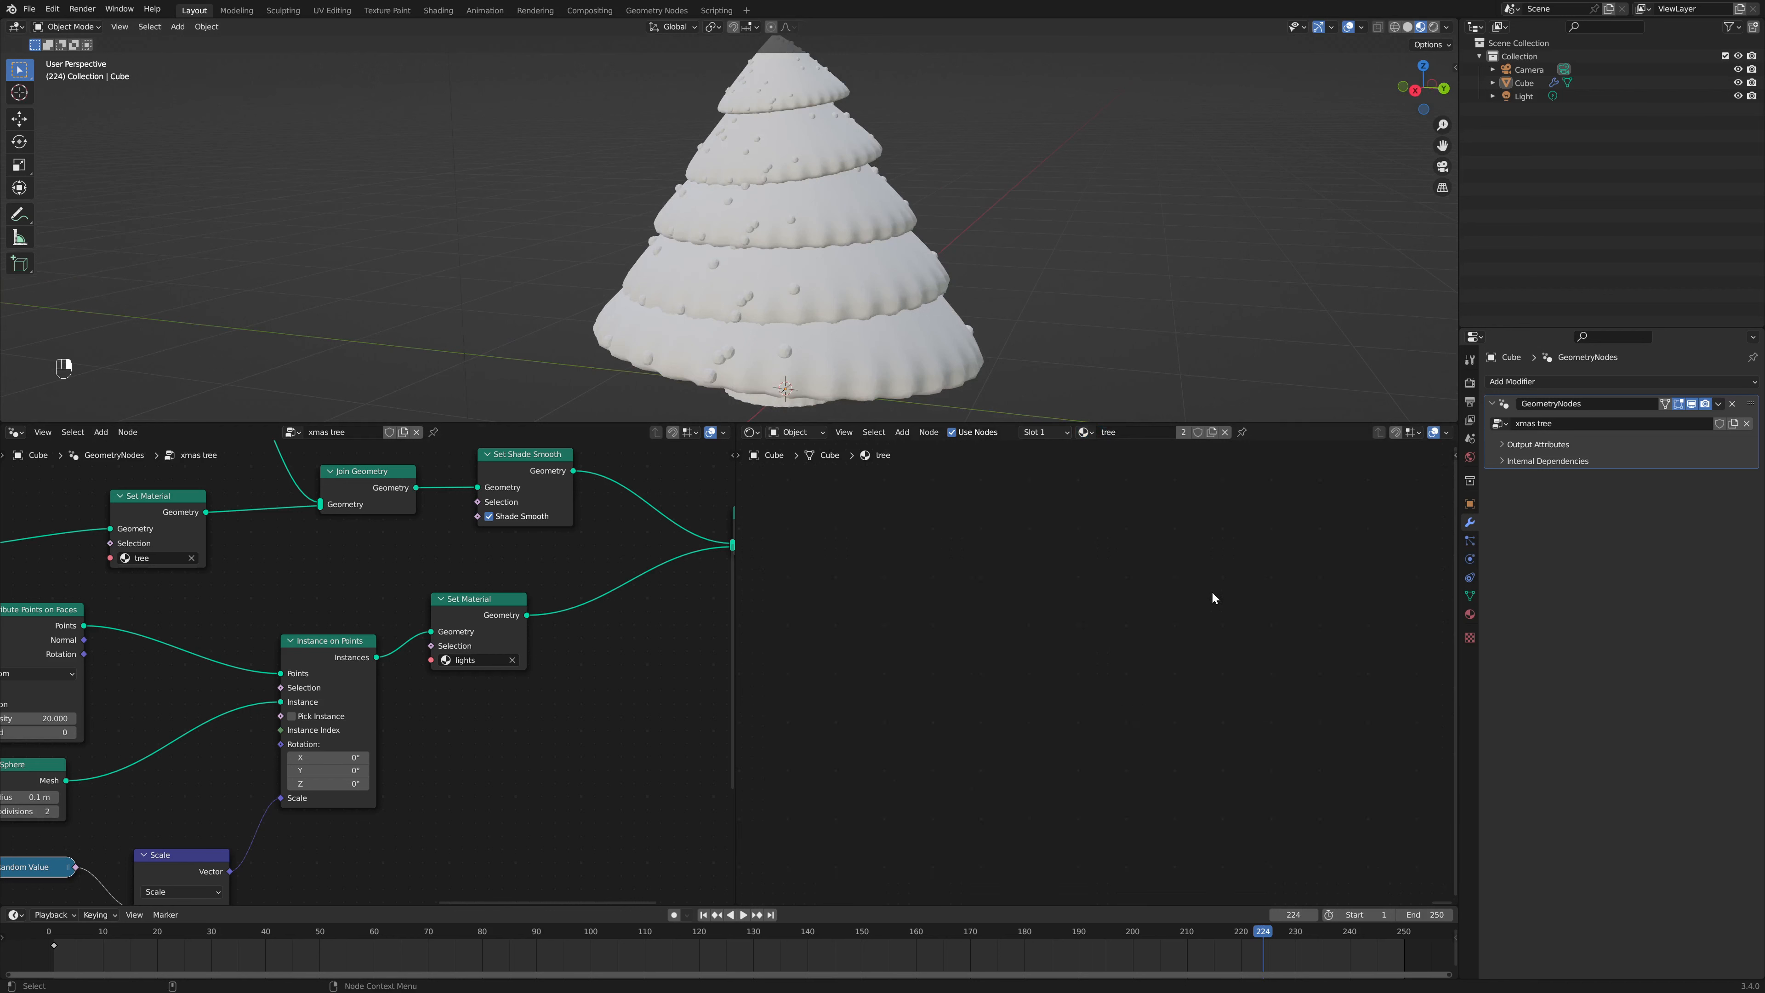
Step: Widen the Shader Editor and set the Base Color of the tree material's Principled BSDF to green
scroll(1274, 554, down, 10)
scroll(1040, 661, down, 6)
middle_drag(977, 688, 1086, 627)
scroll(1143, 614, up, 8)
middle_drag(1238, 698, 1319, 714)
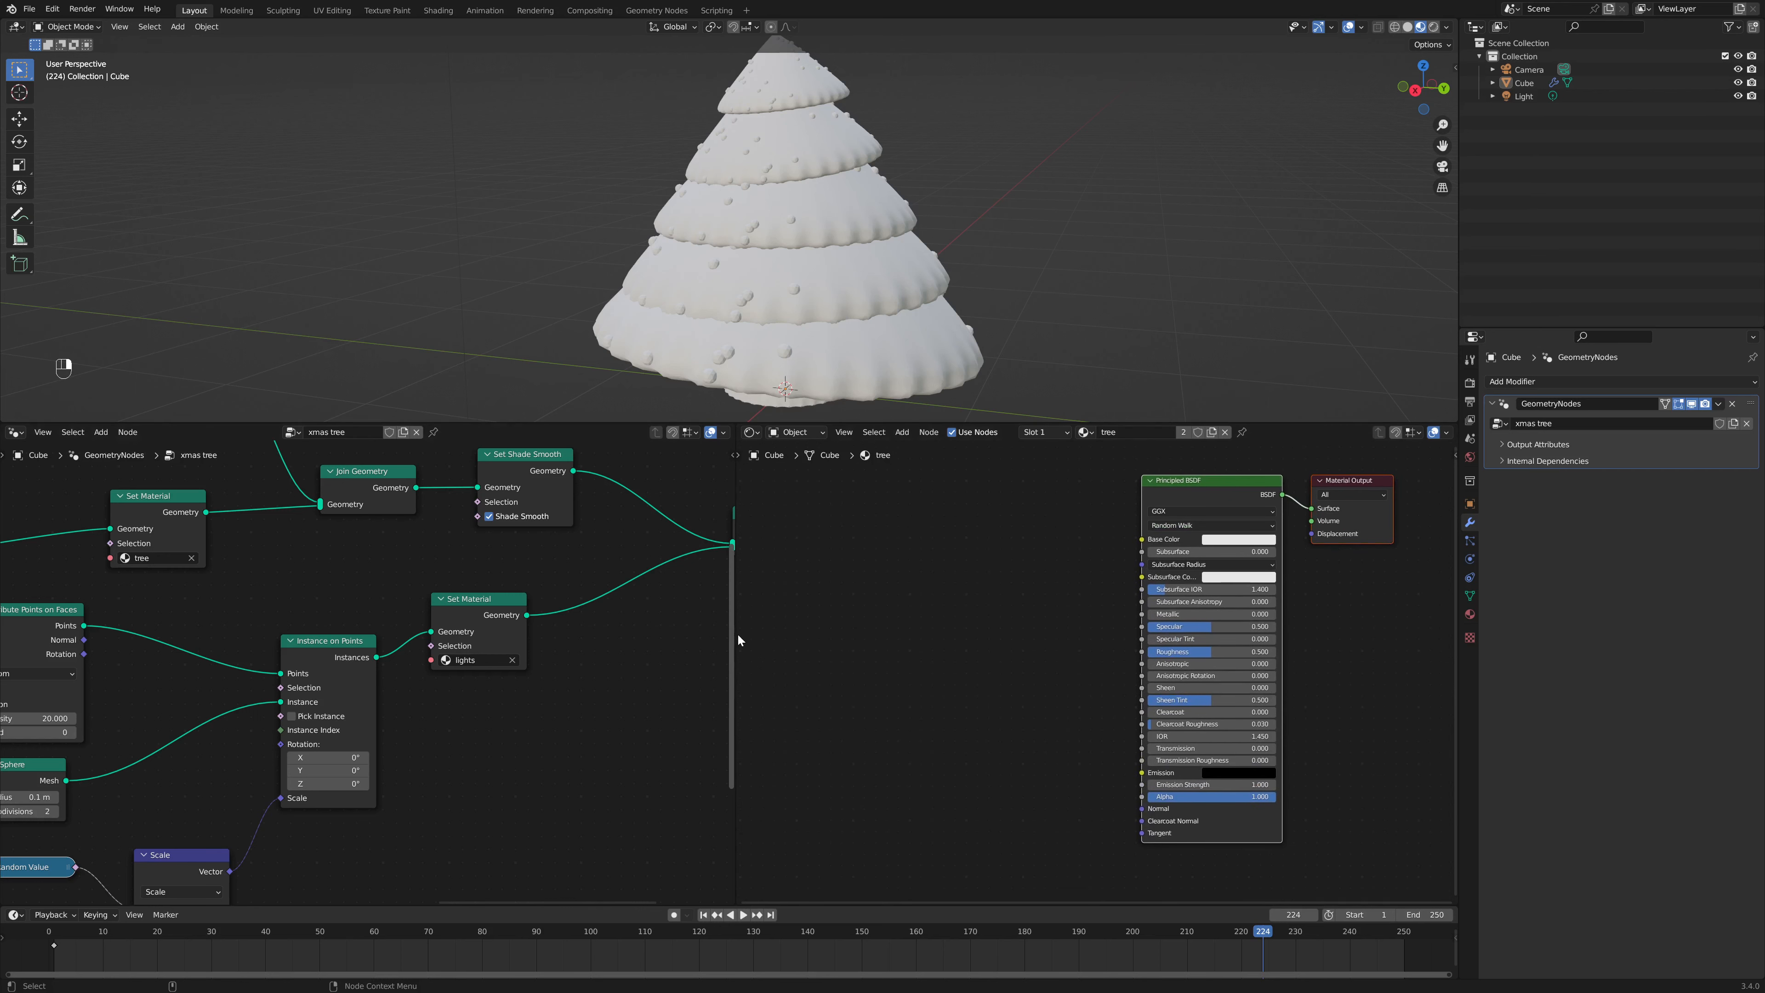
drag(734, 635, 590, 635)
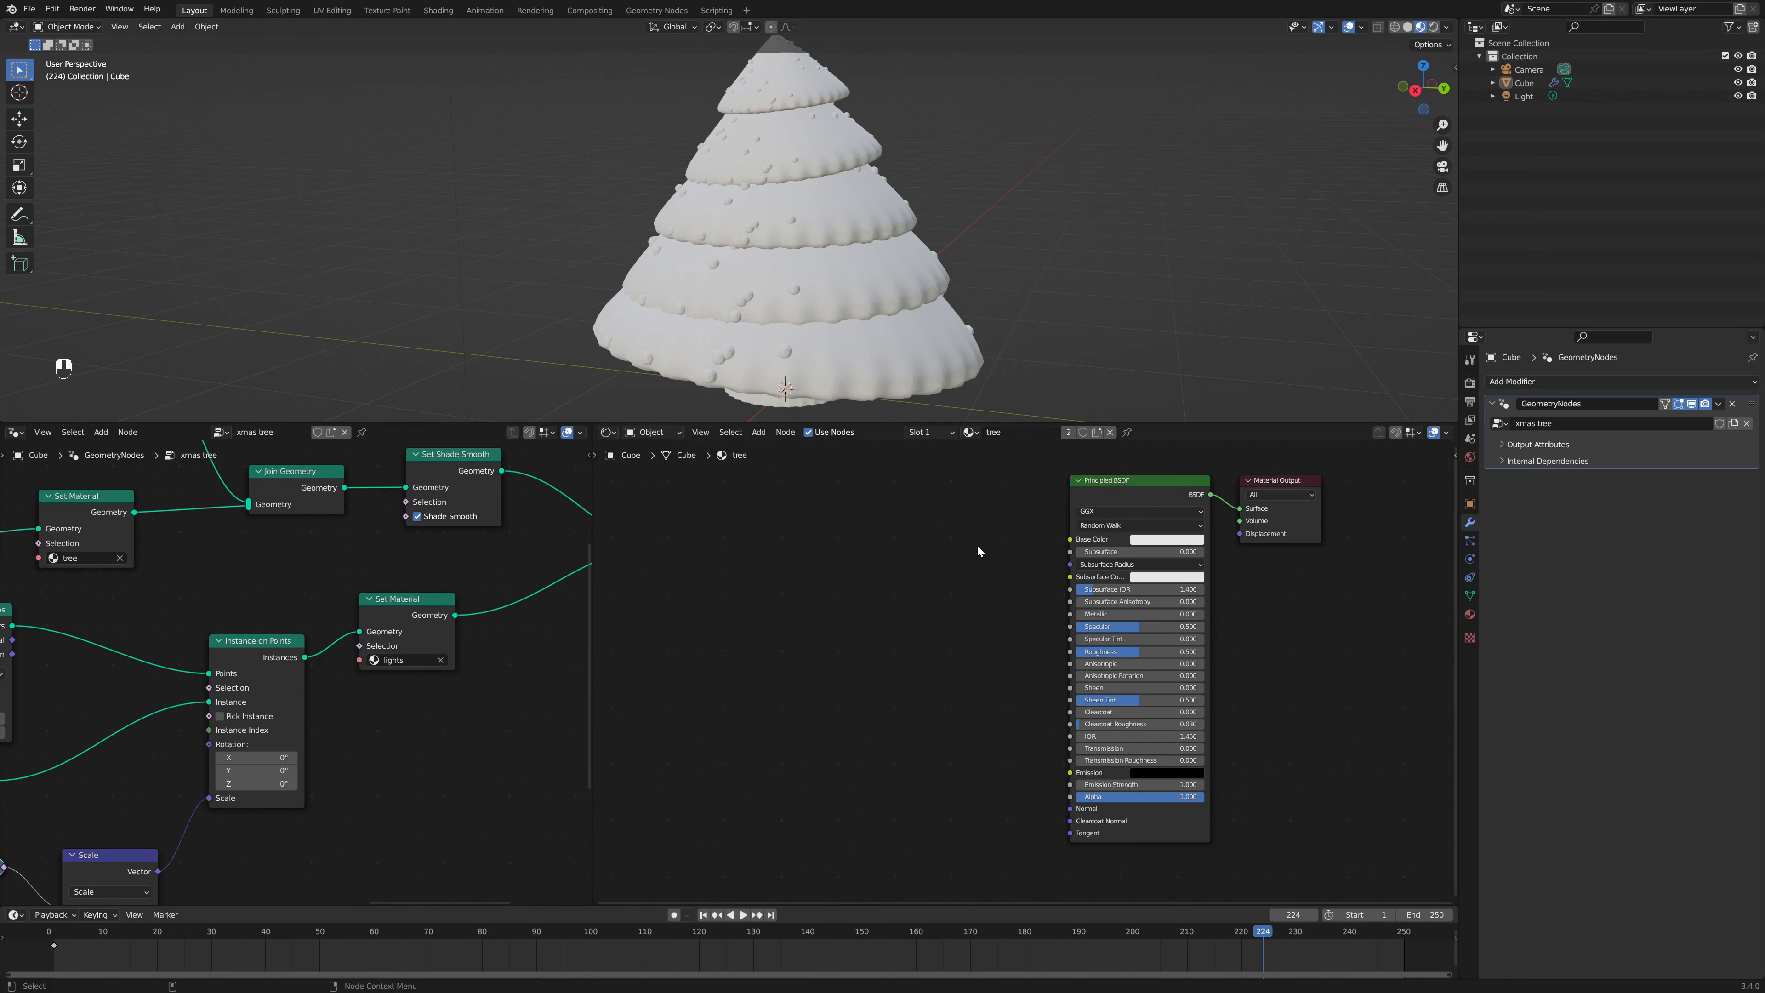
click(1149, 541)
drag(1145, 415, 1225, 415)
Step: Add Ambient Occlusion and ColorRamp nodes and feed the occlusion color through the ramp into the tree material's Base Color
key(shift+a)
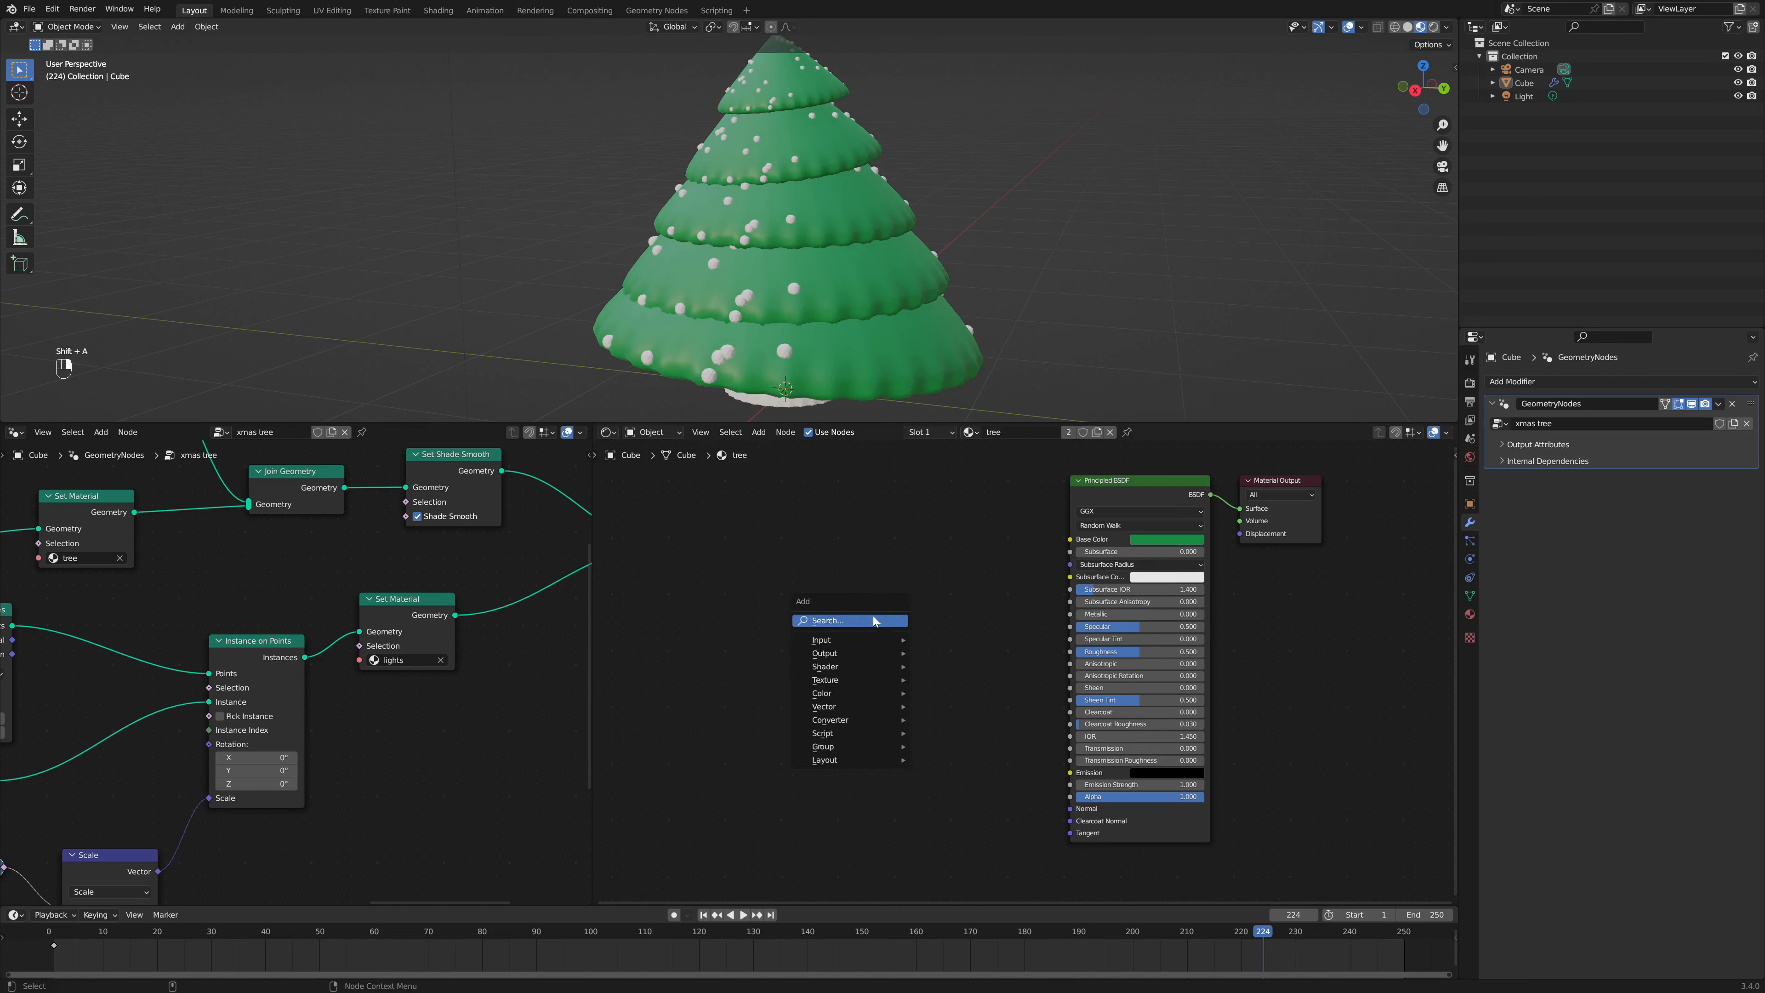
text(am)
key(Return)
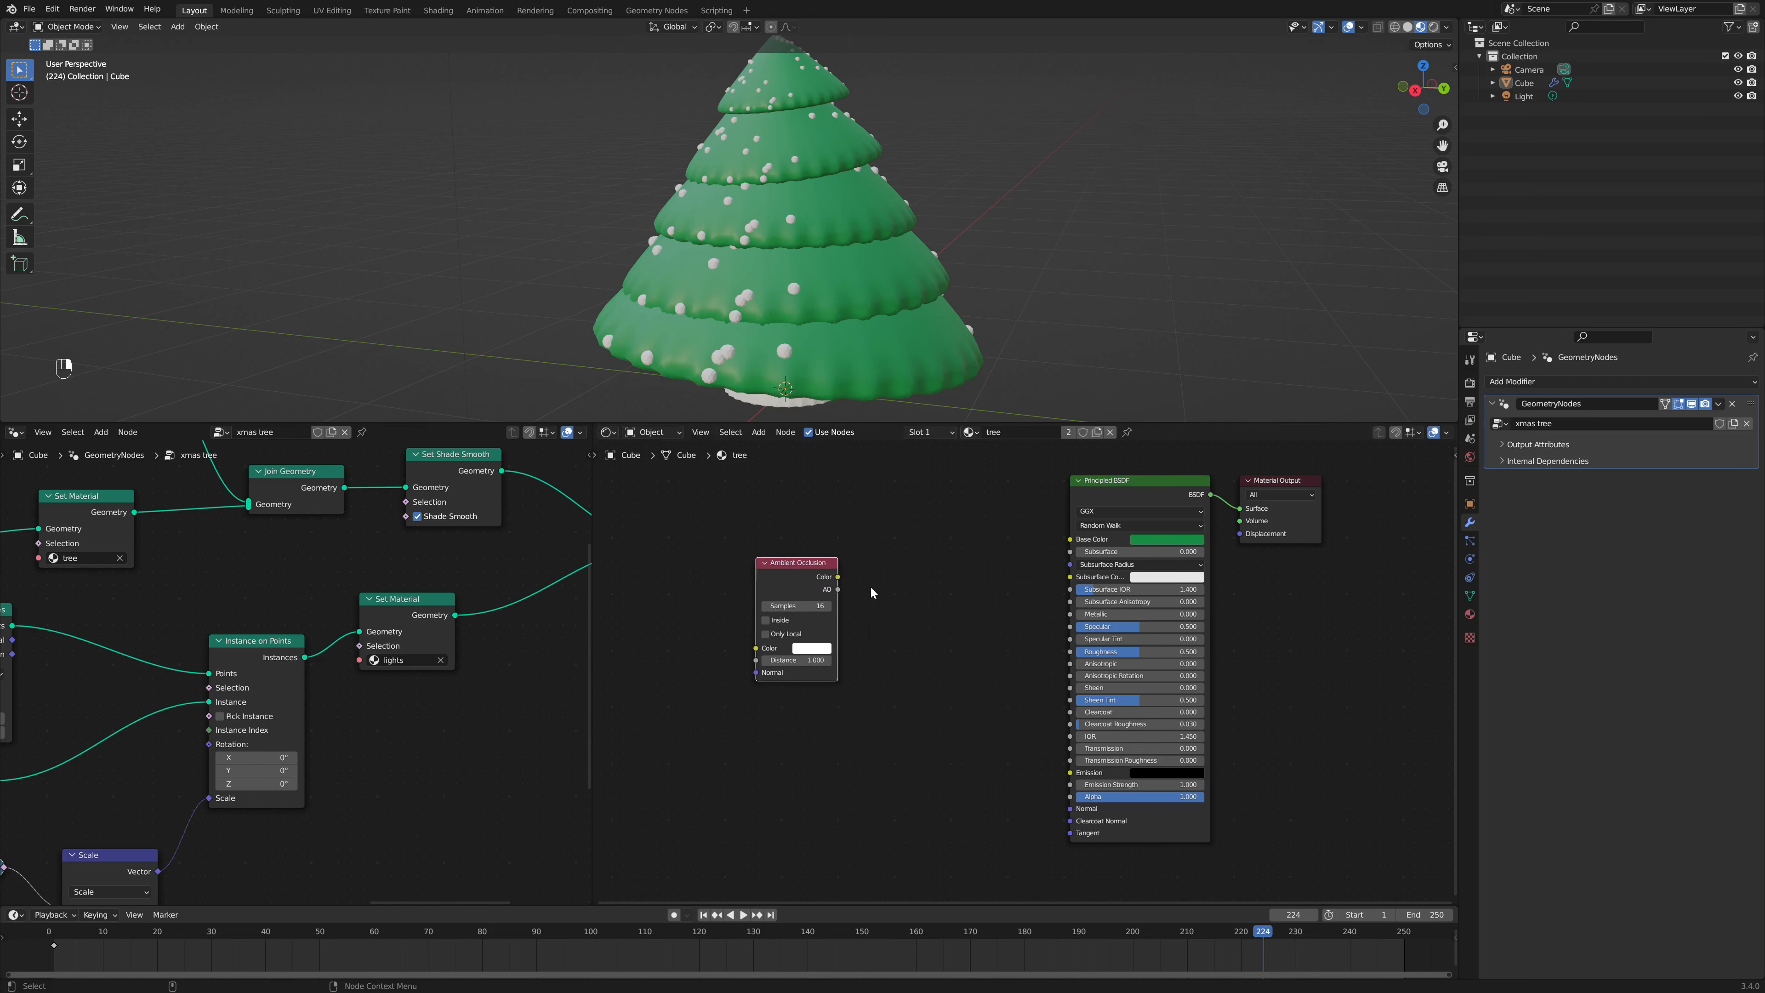
key(ctrl+c)
key(shift+a)
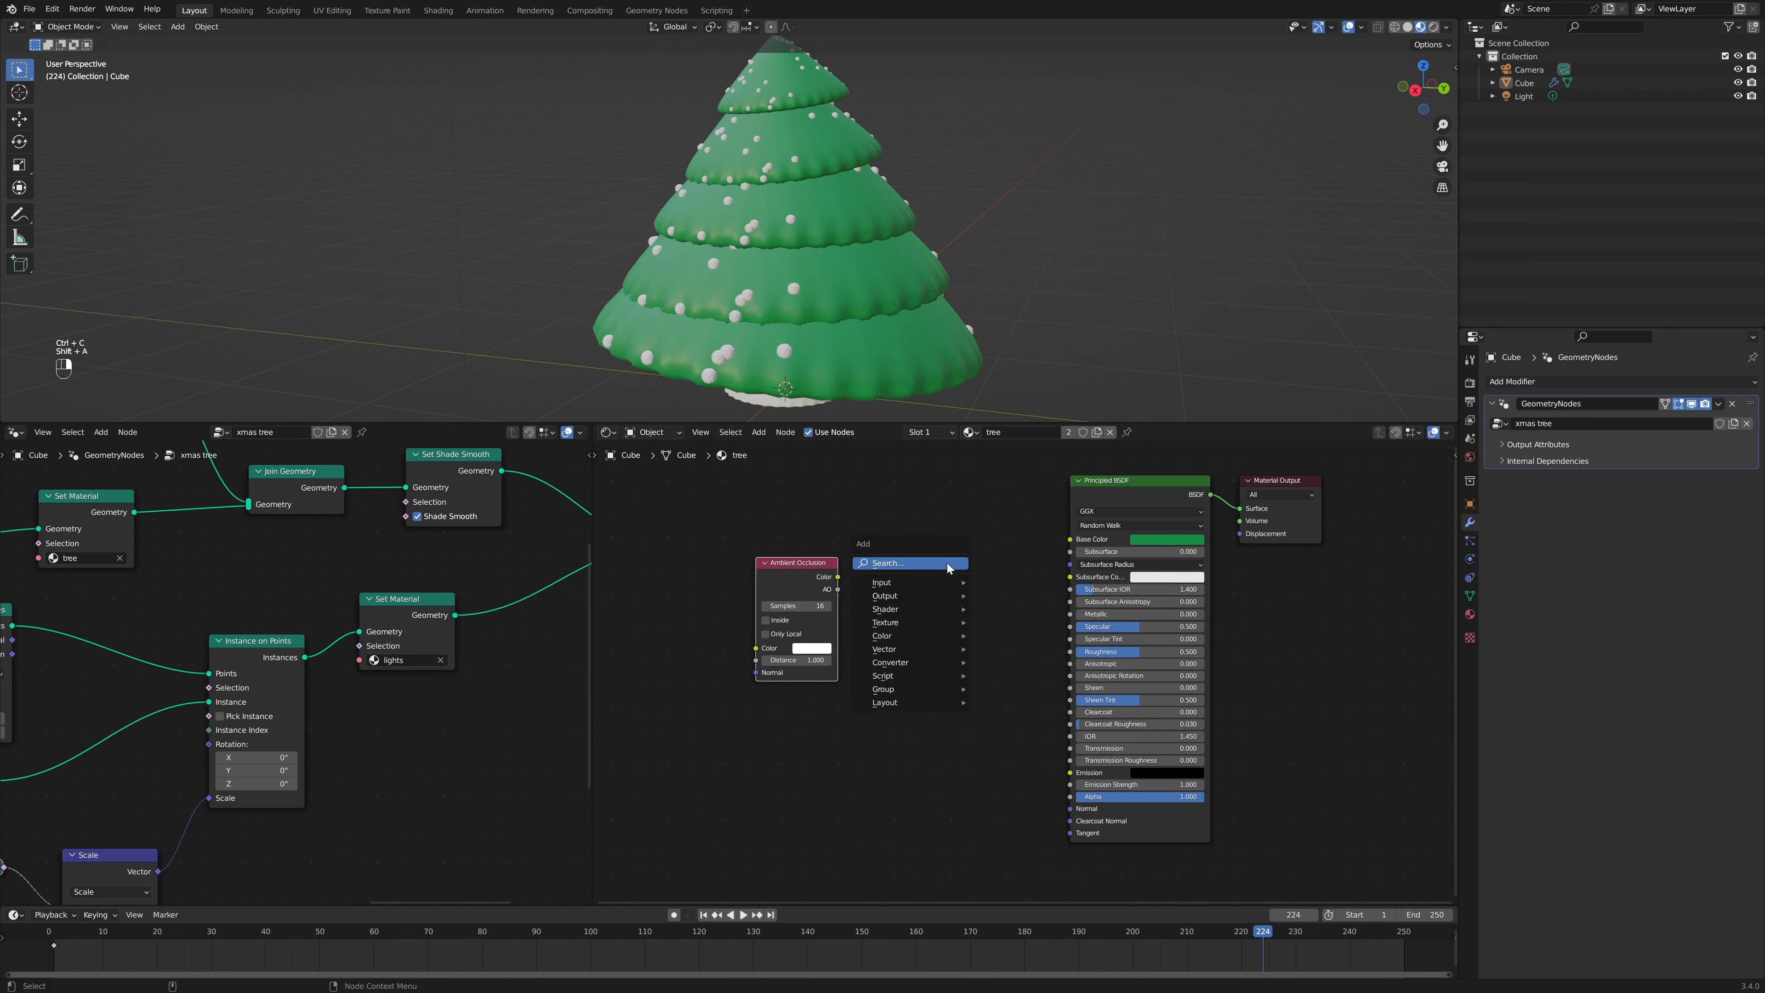
text(col)
key(Return)
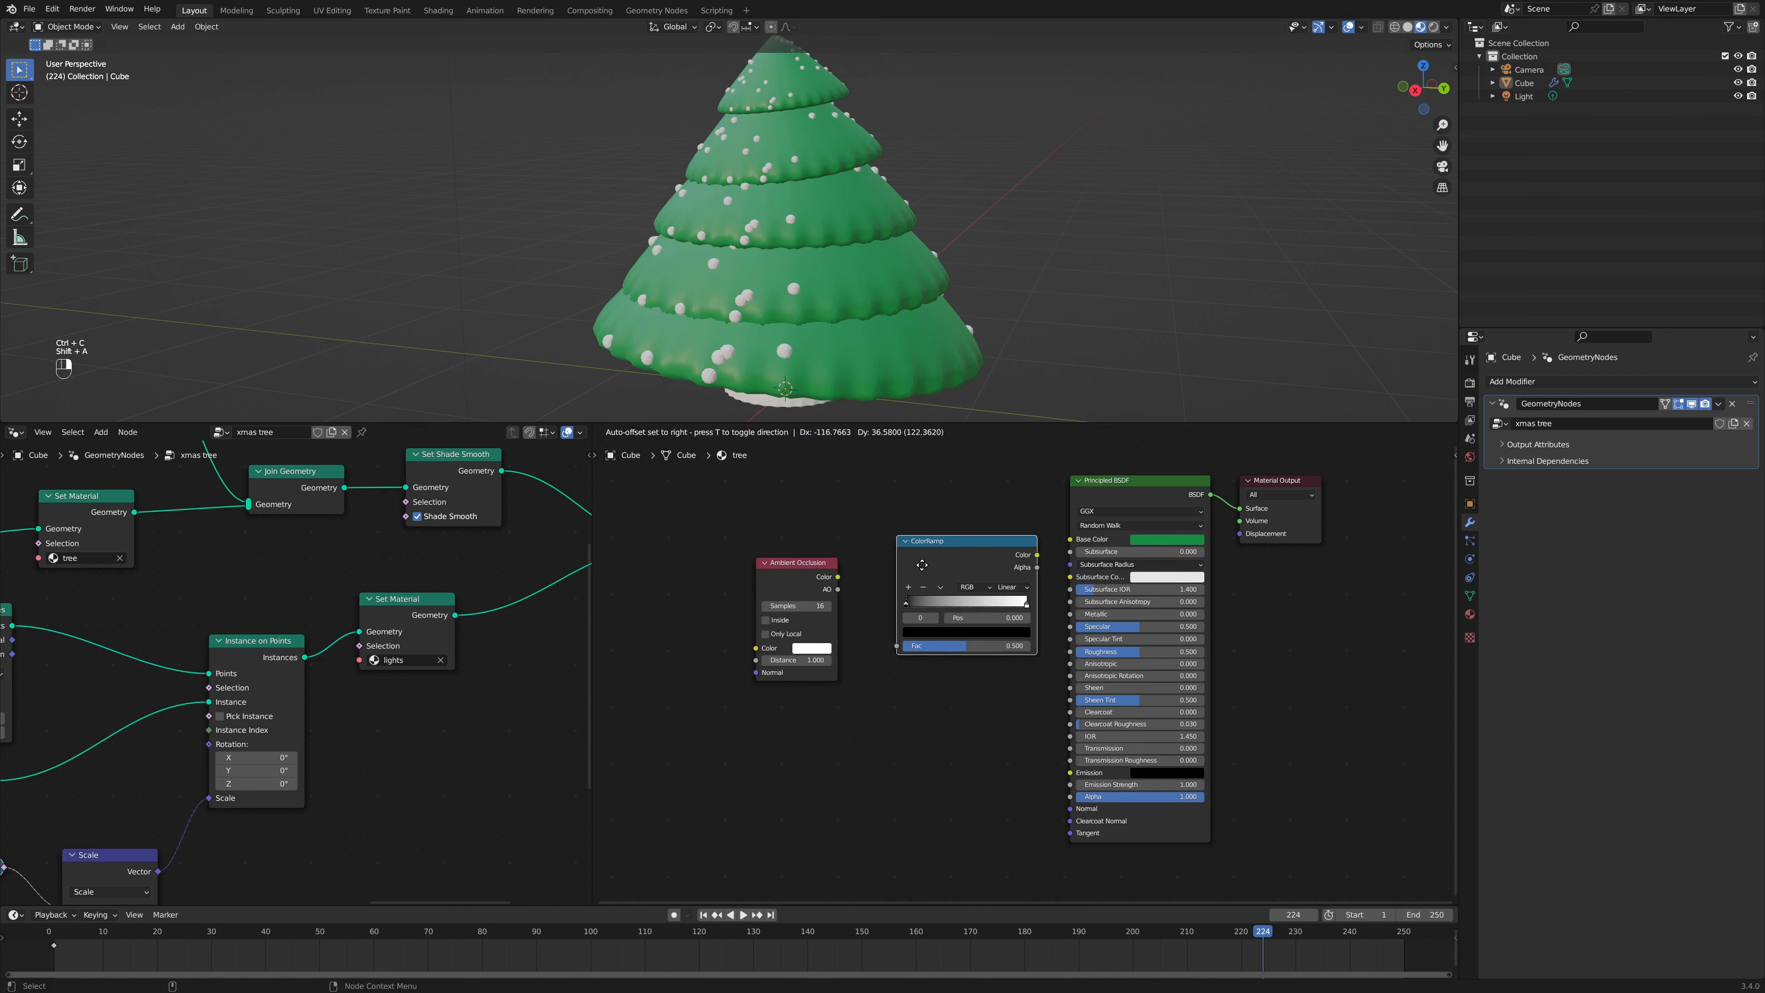
drag(838, 577, 877, 633)
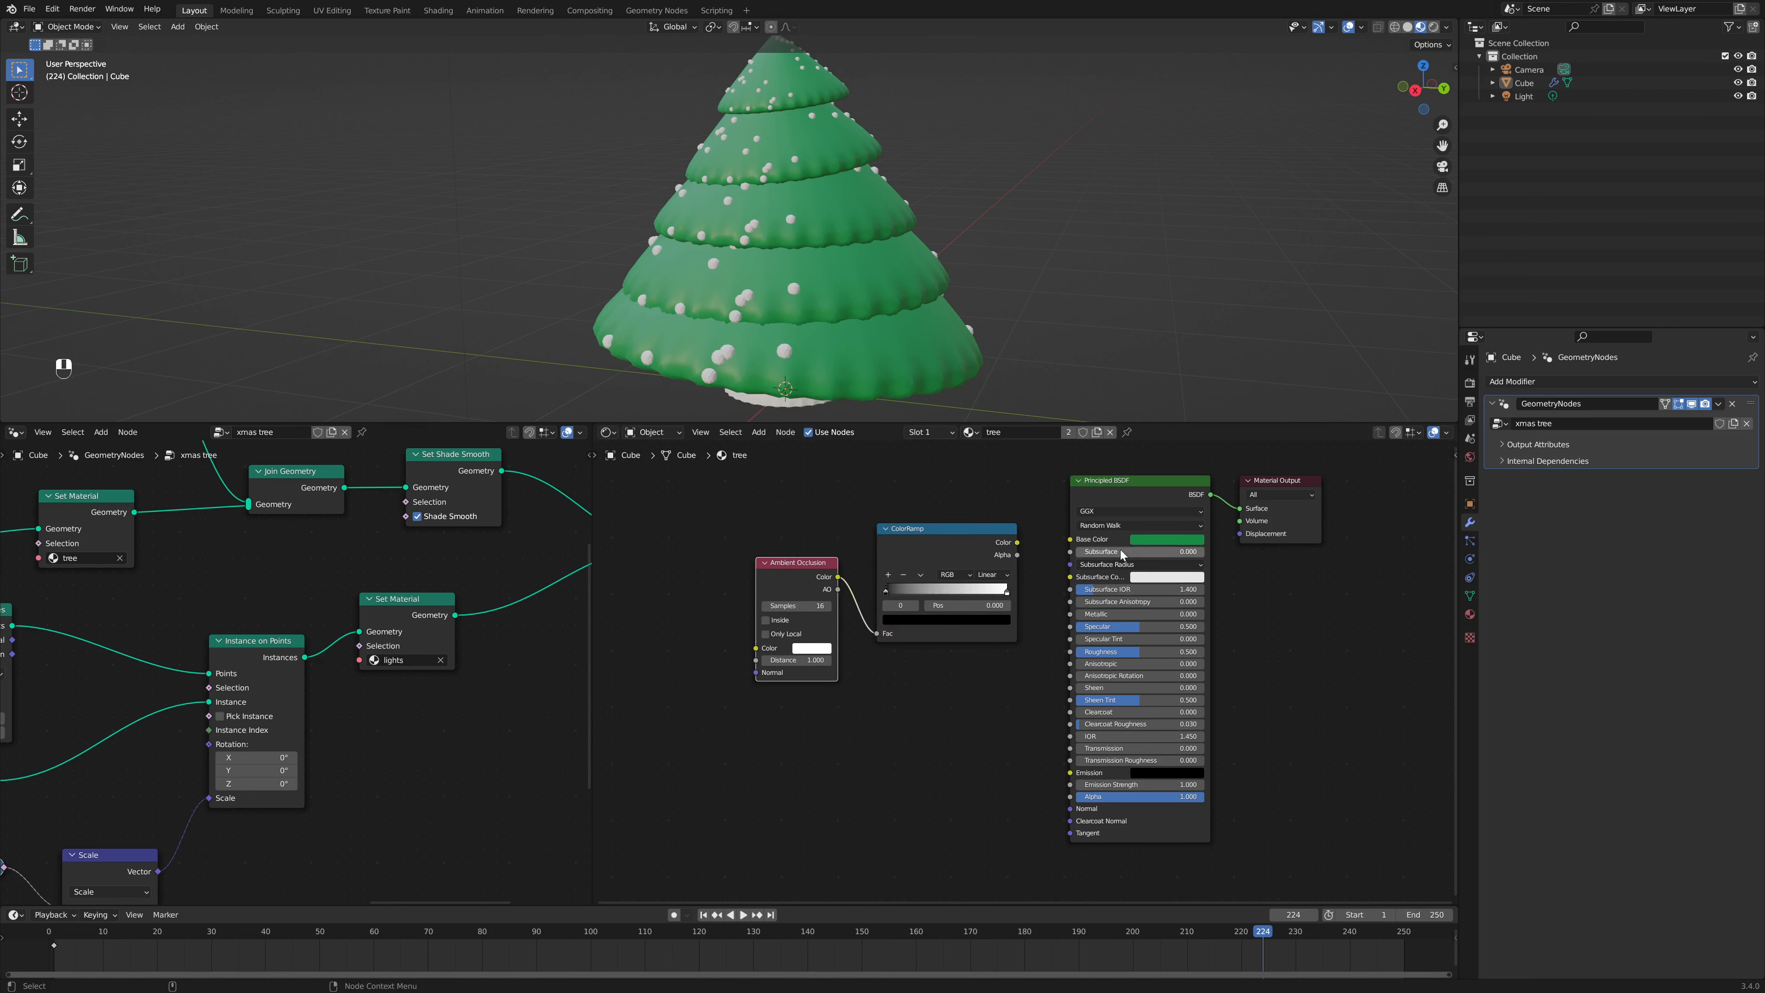
drag(1017, 542, 1082, 544)
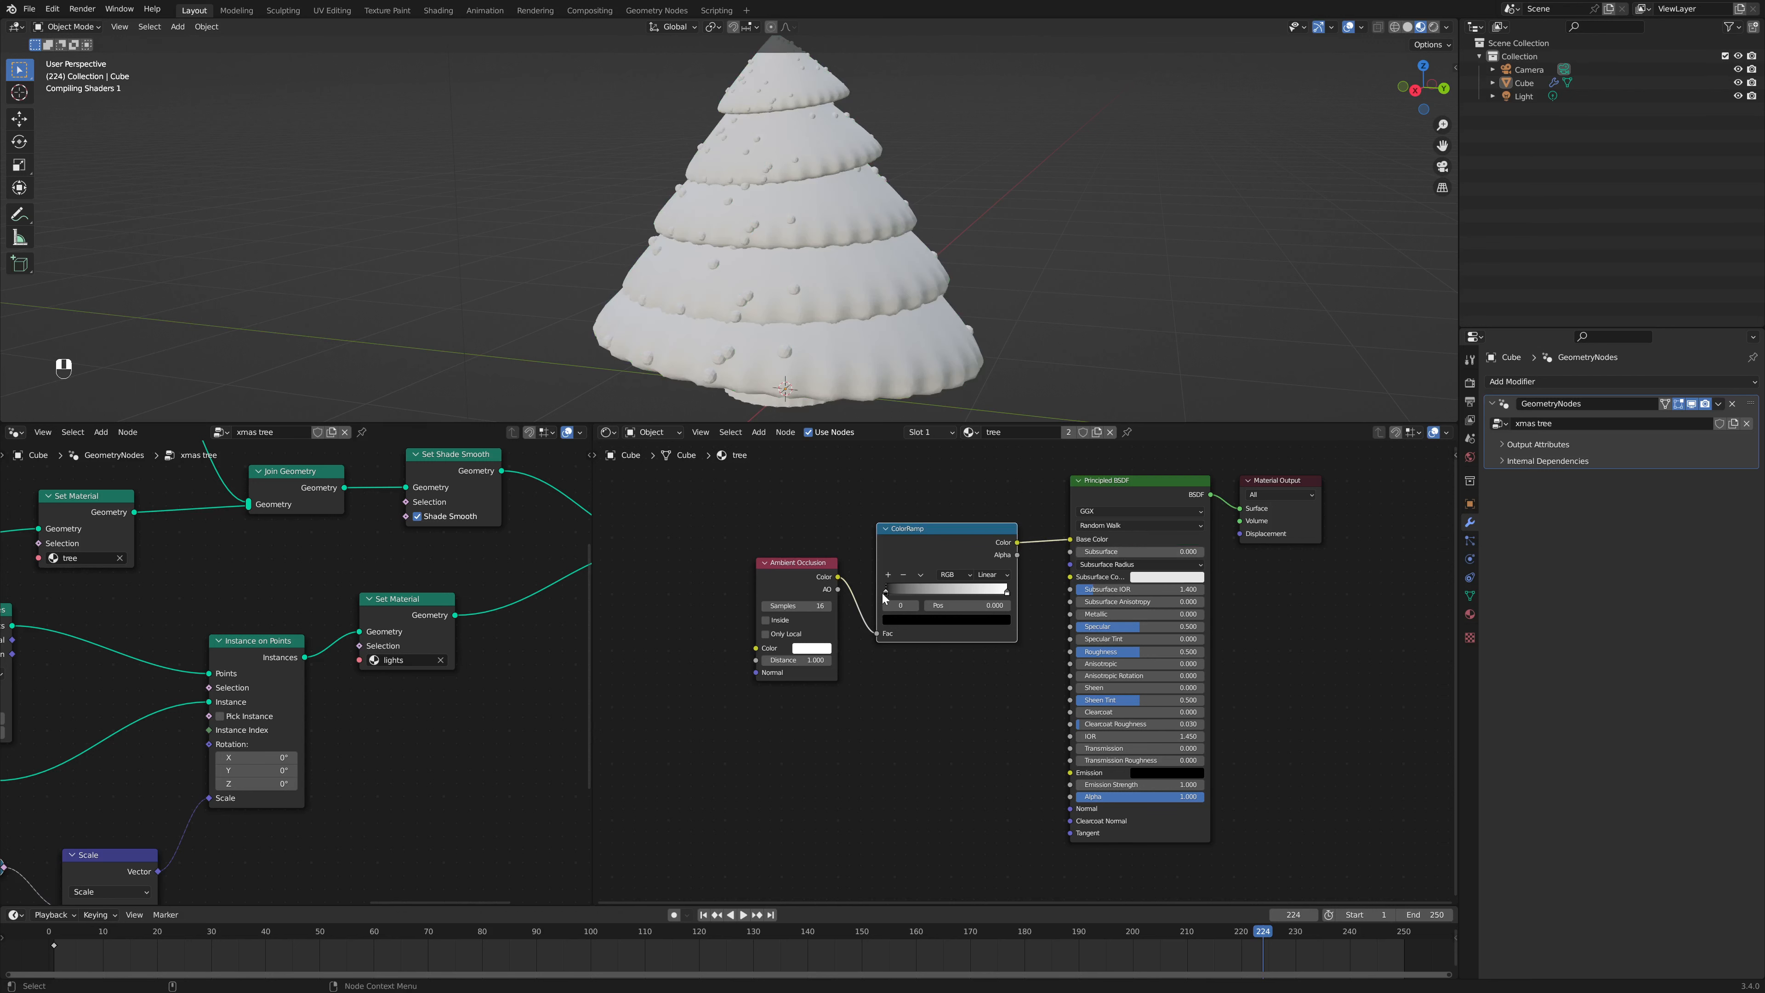
Step: Color the tree ColorRamp's first stop very dark blue and paste the green color into its end stop
click(904, 620)
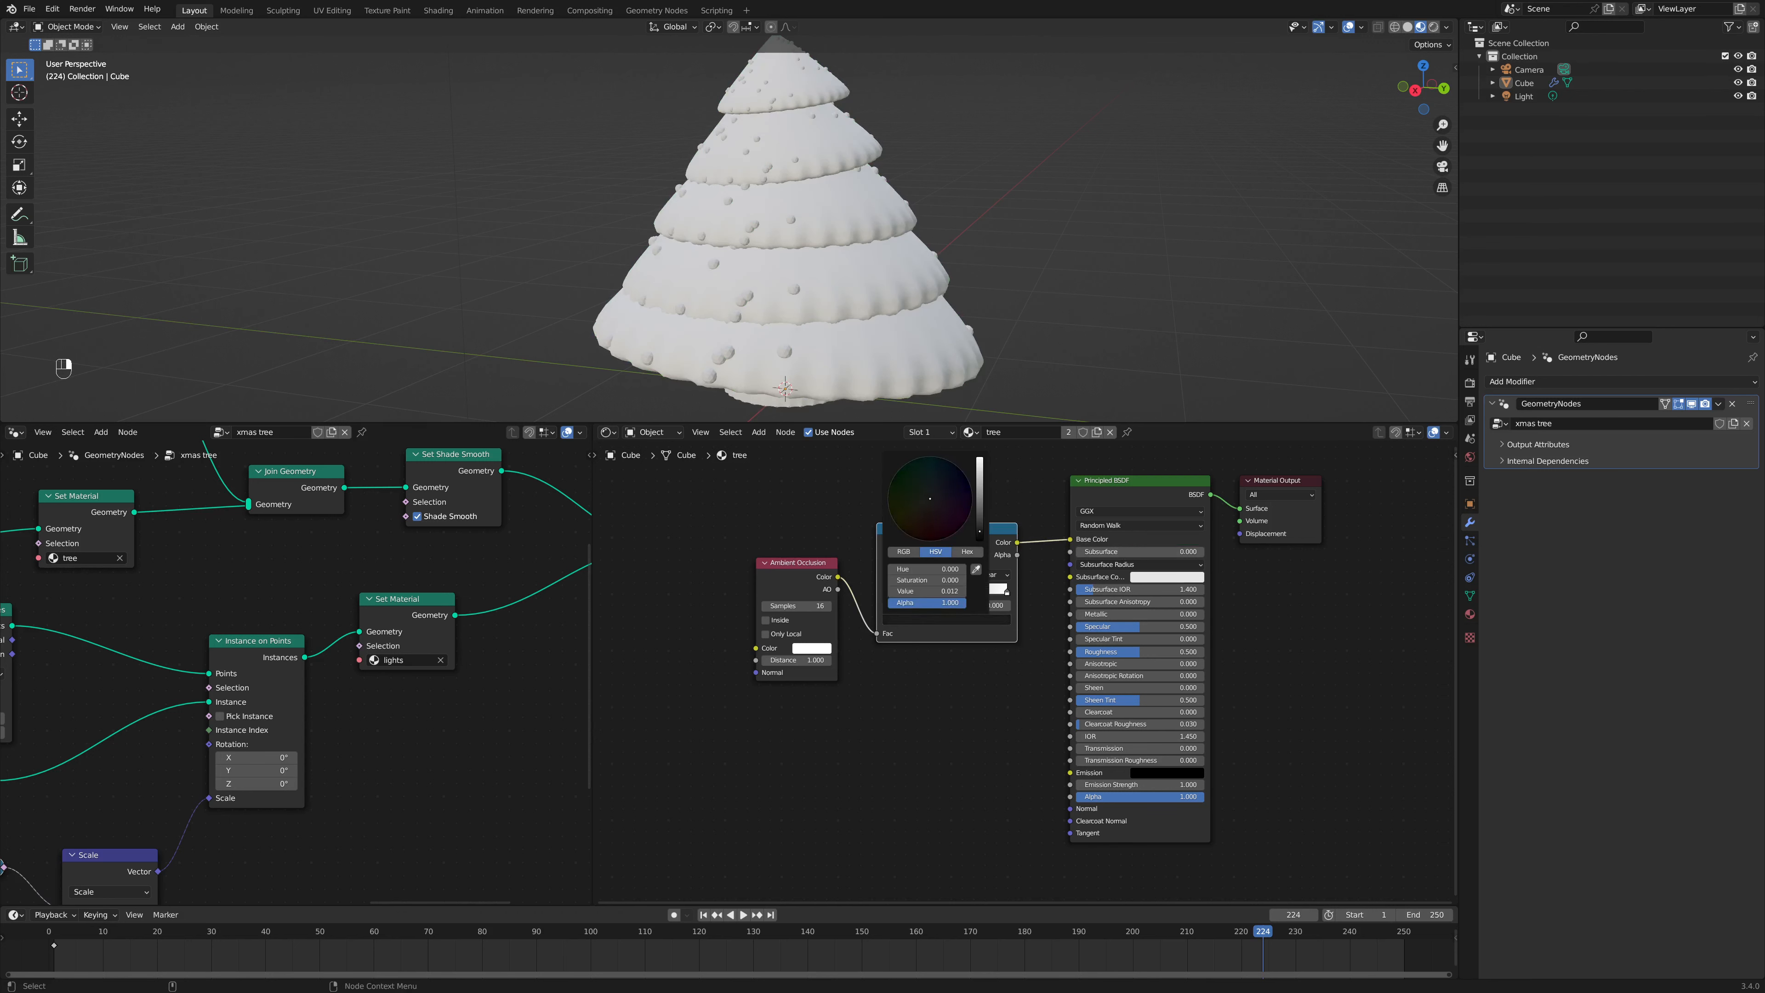
drag(931, 501, 942, 458)
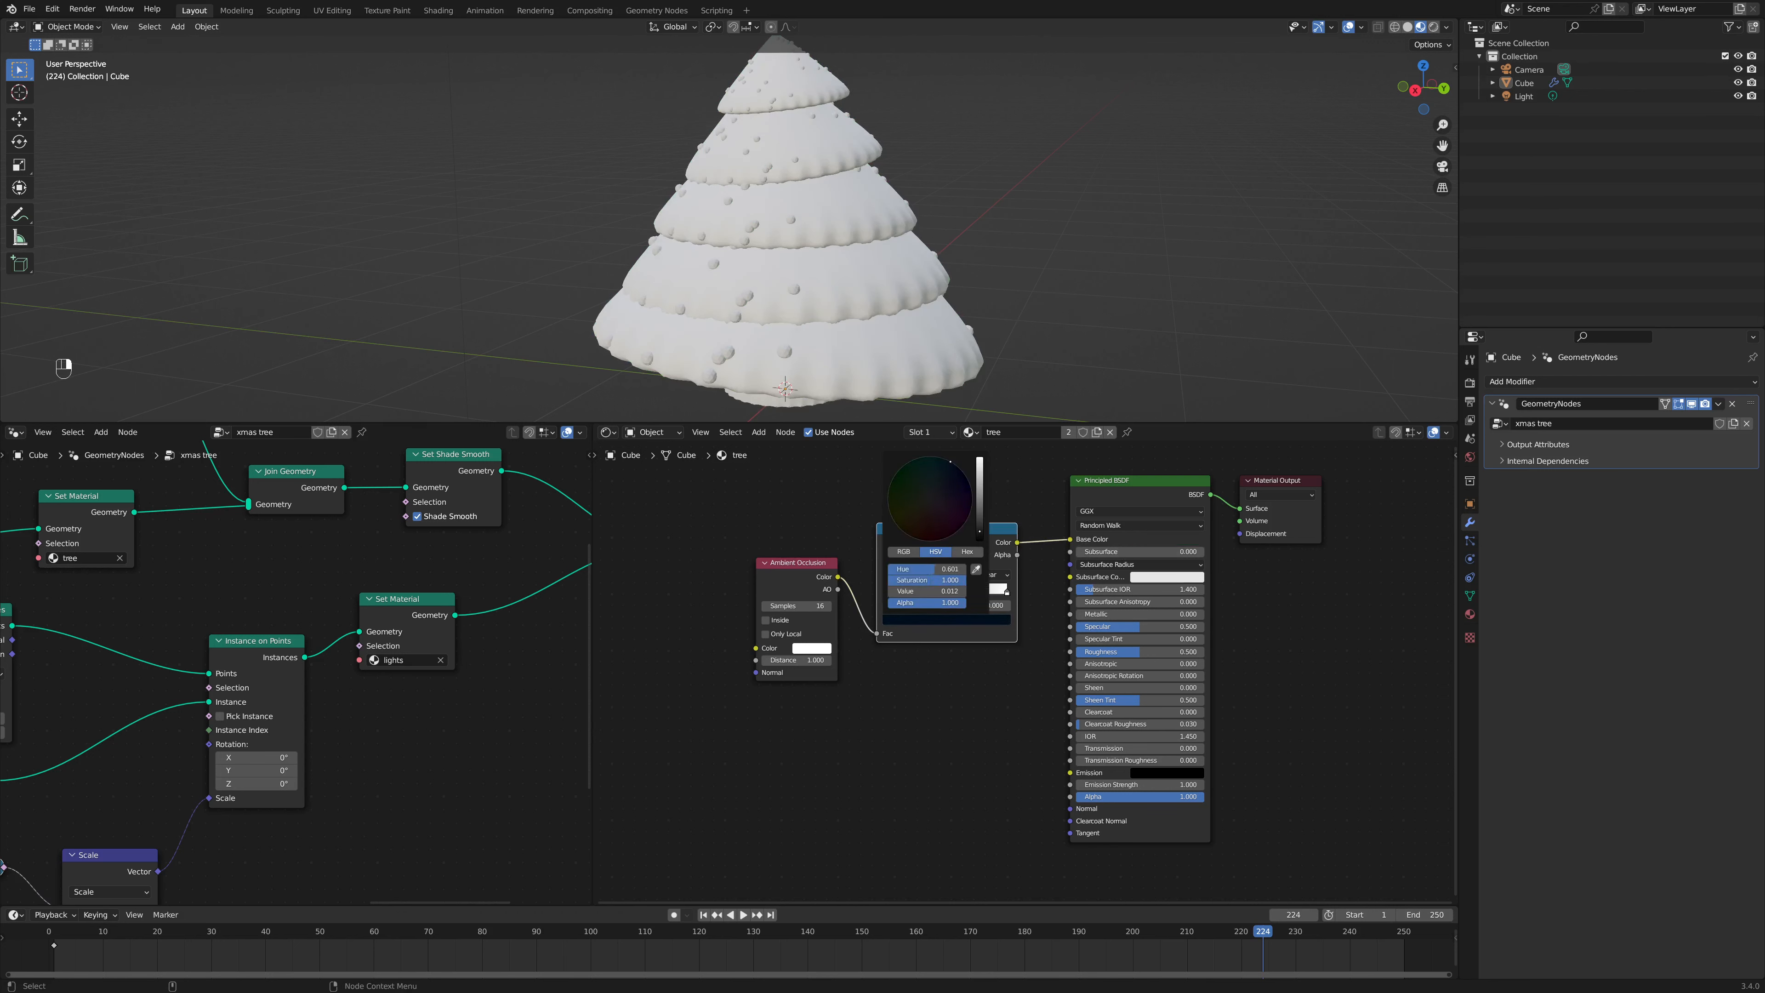
click(1007, 590)
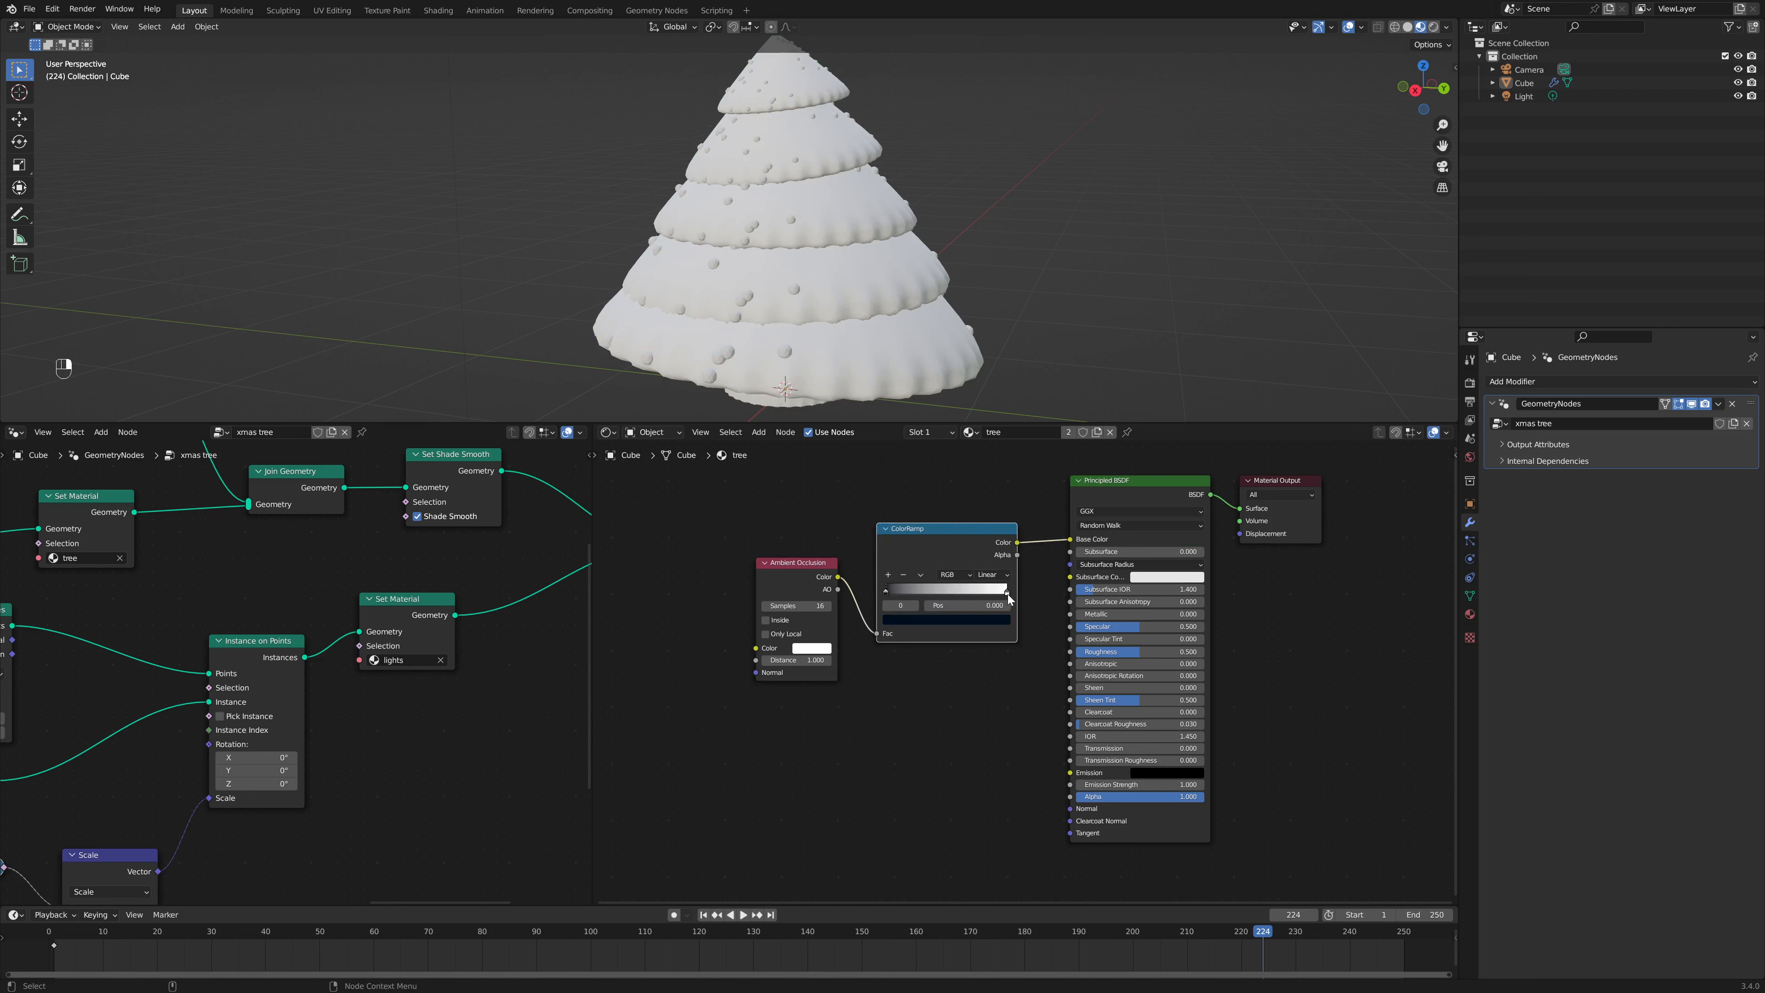
key(ctrl+v)
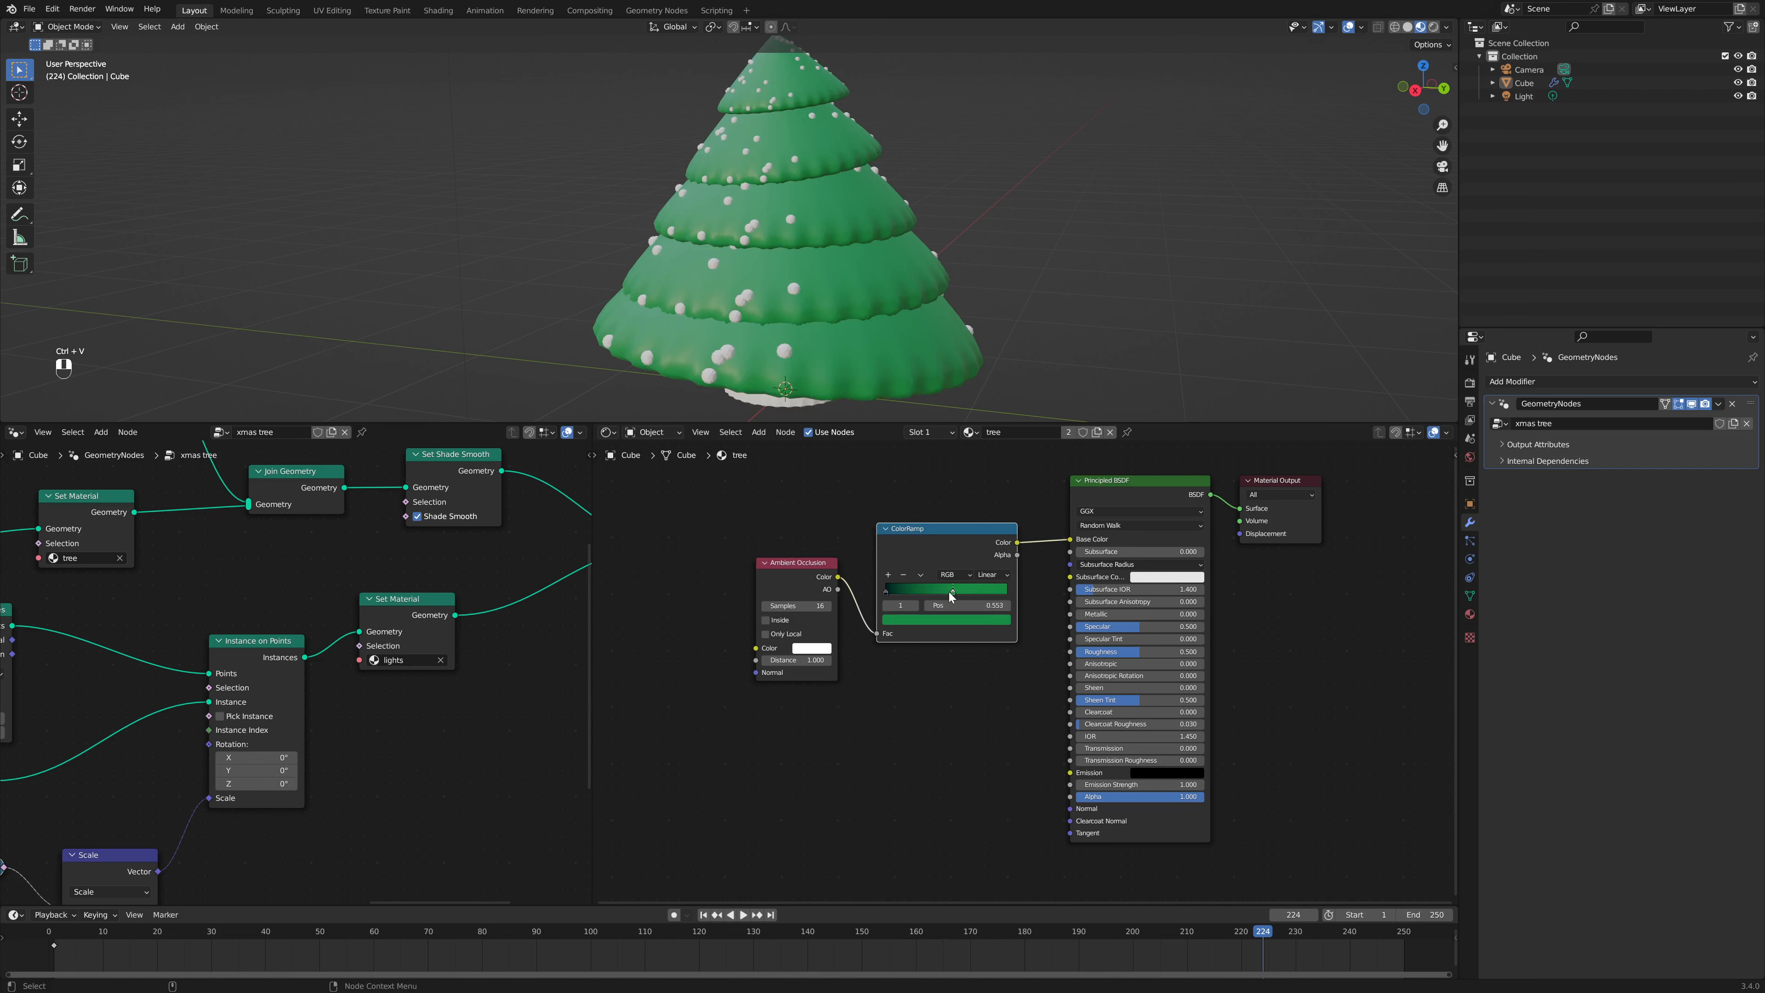
Step: Add another stop to the tree material's ColorRamp and reposition the stops to adjust the dark-to-green shading in the folds
click(887, 574)
drag(953, 592, 1006, 592)
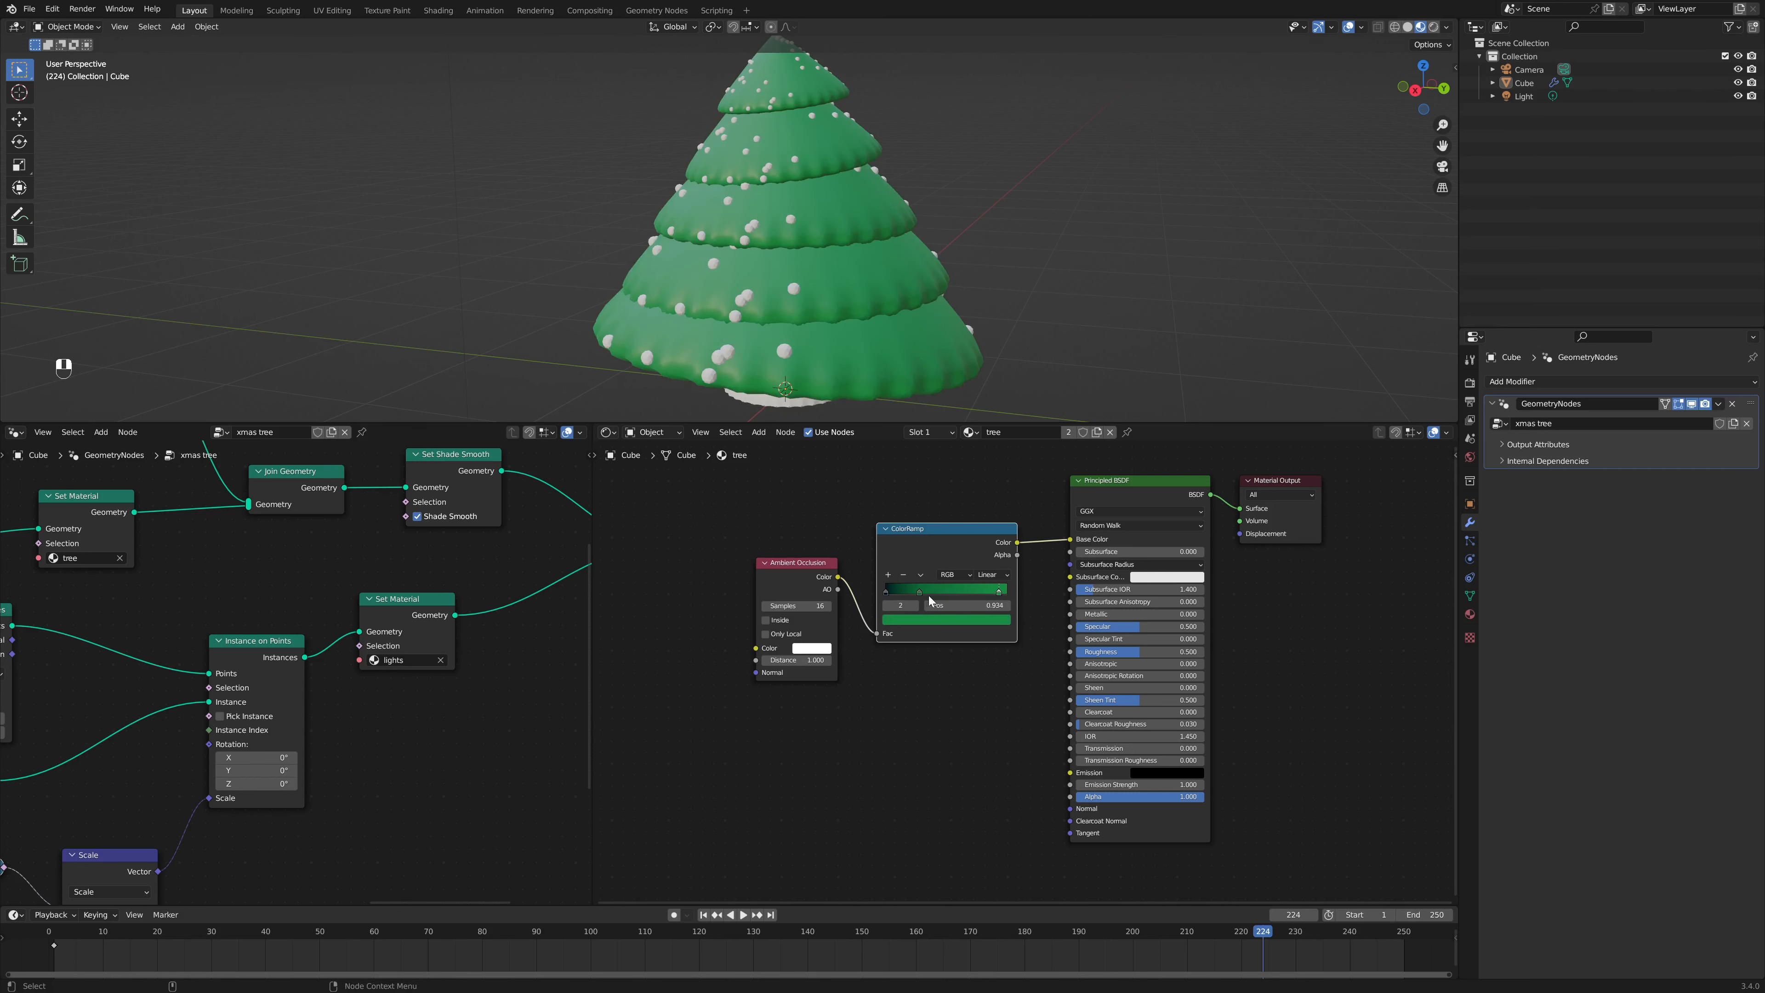
click(920, 592)
middle_drag(896, 209, 953, 189)
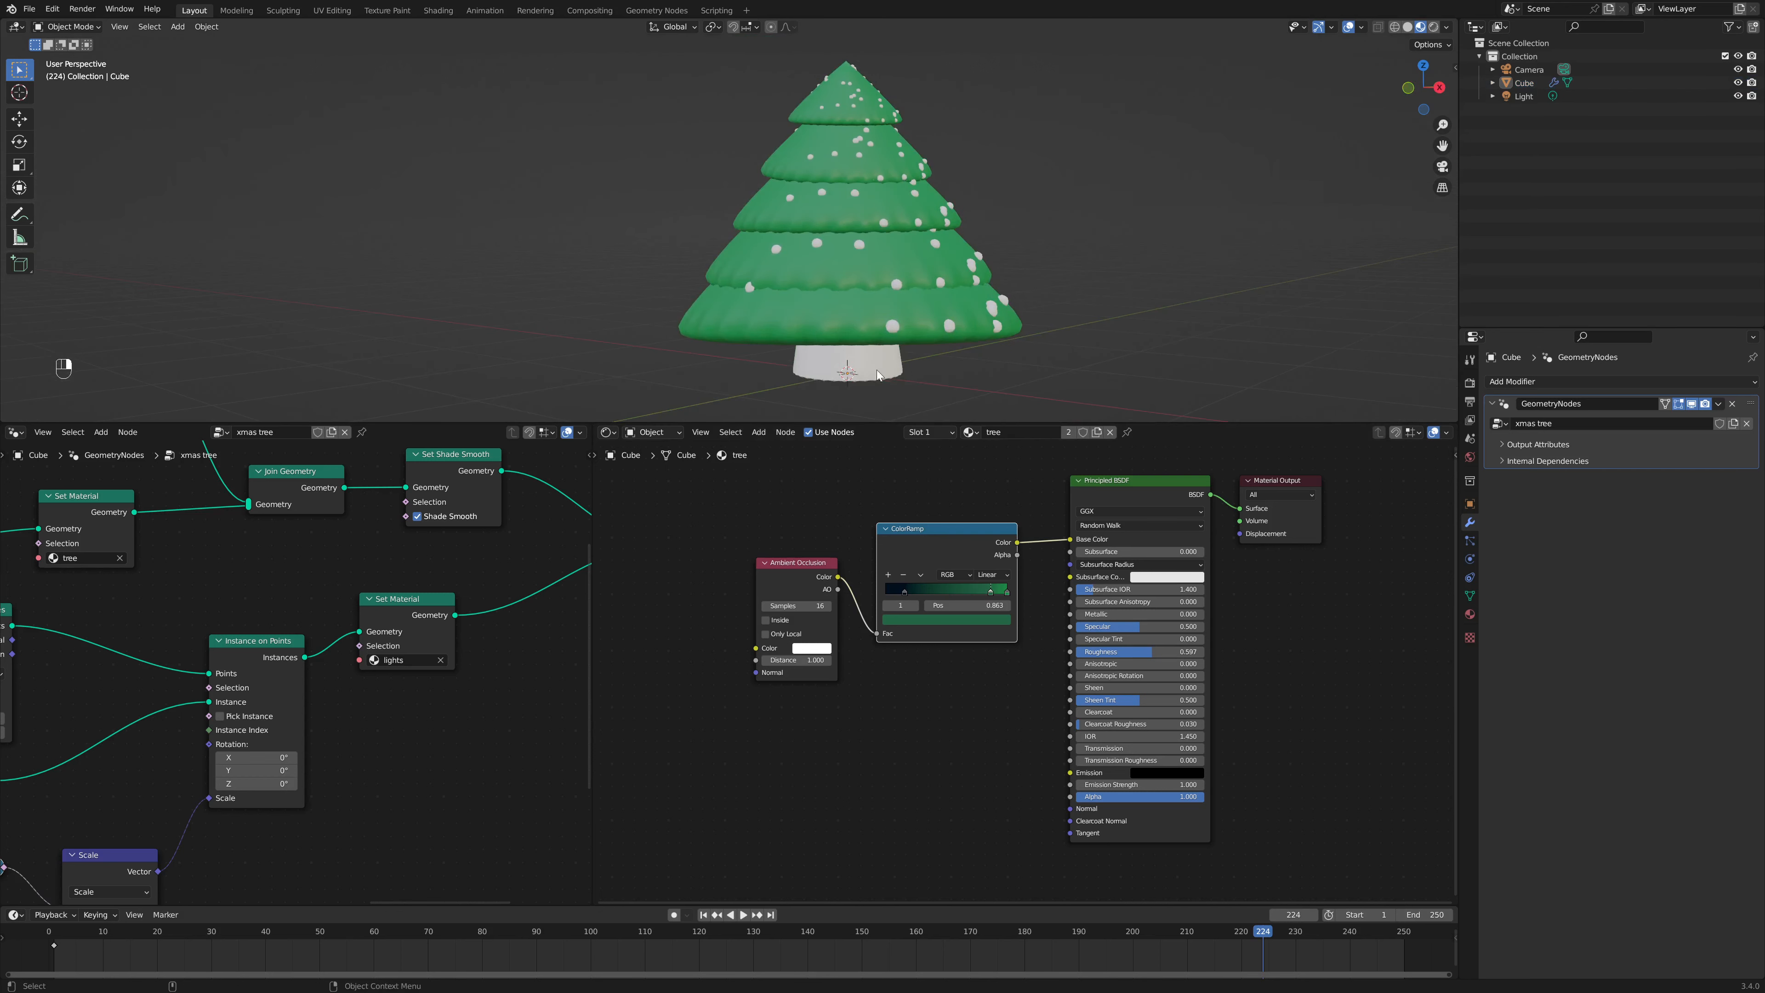
Step: Show the trunk material in the Shader Editor and set its Base Color to dark red
click(958, 265)
click(970, 432)
click(1000, 479)
click(1152, 539)
drag(1180, 422, 1172, 449)
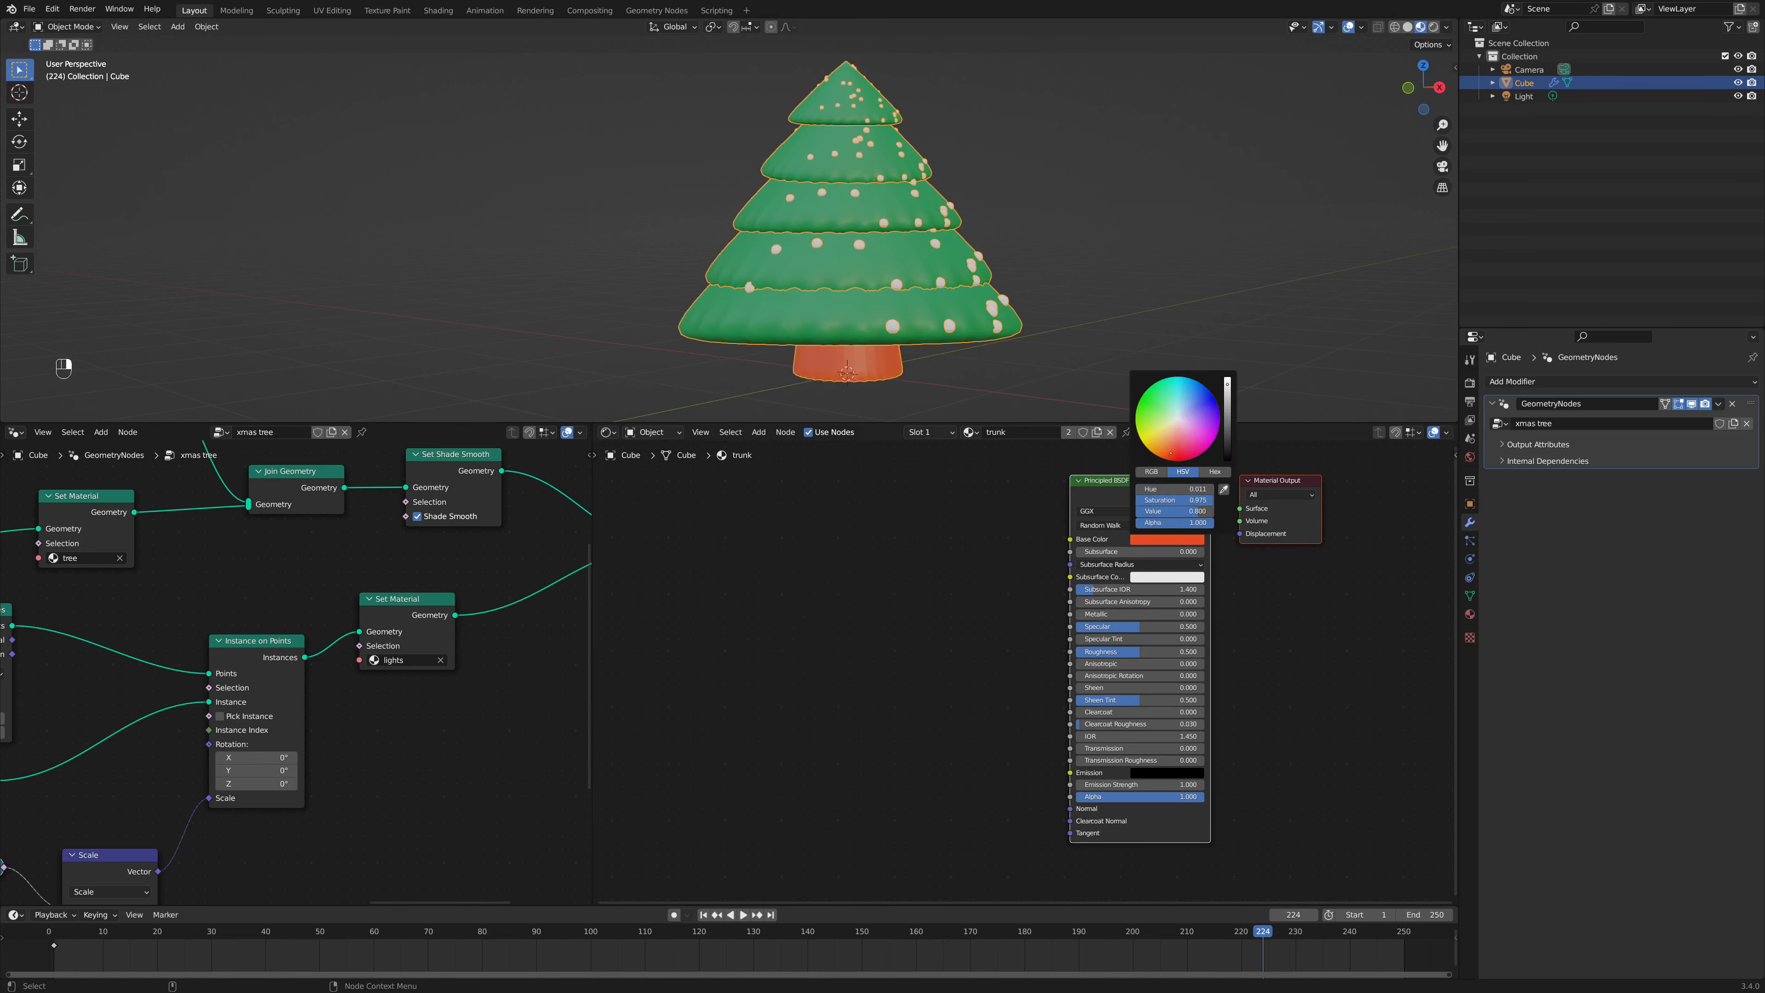
drag(1230, 384, 1229, 424)
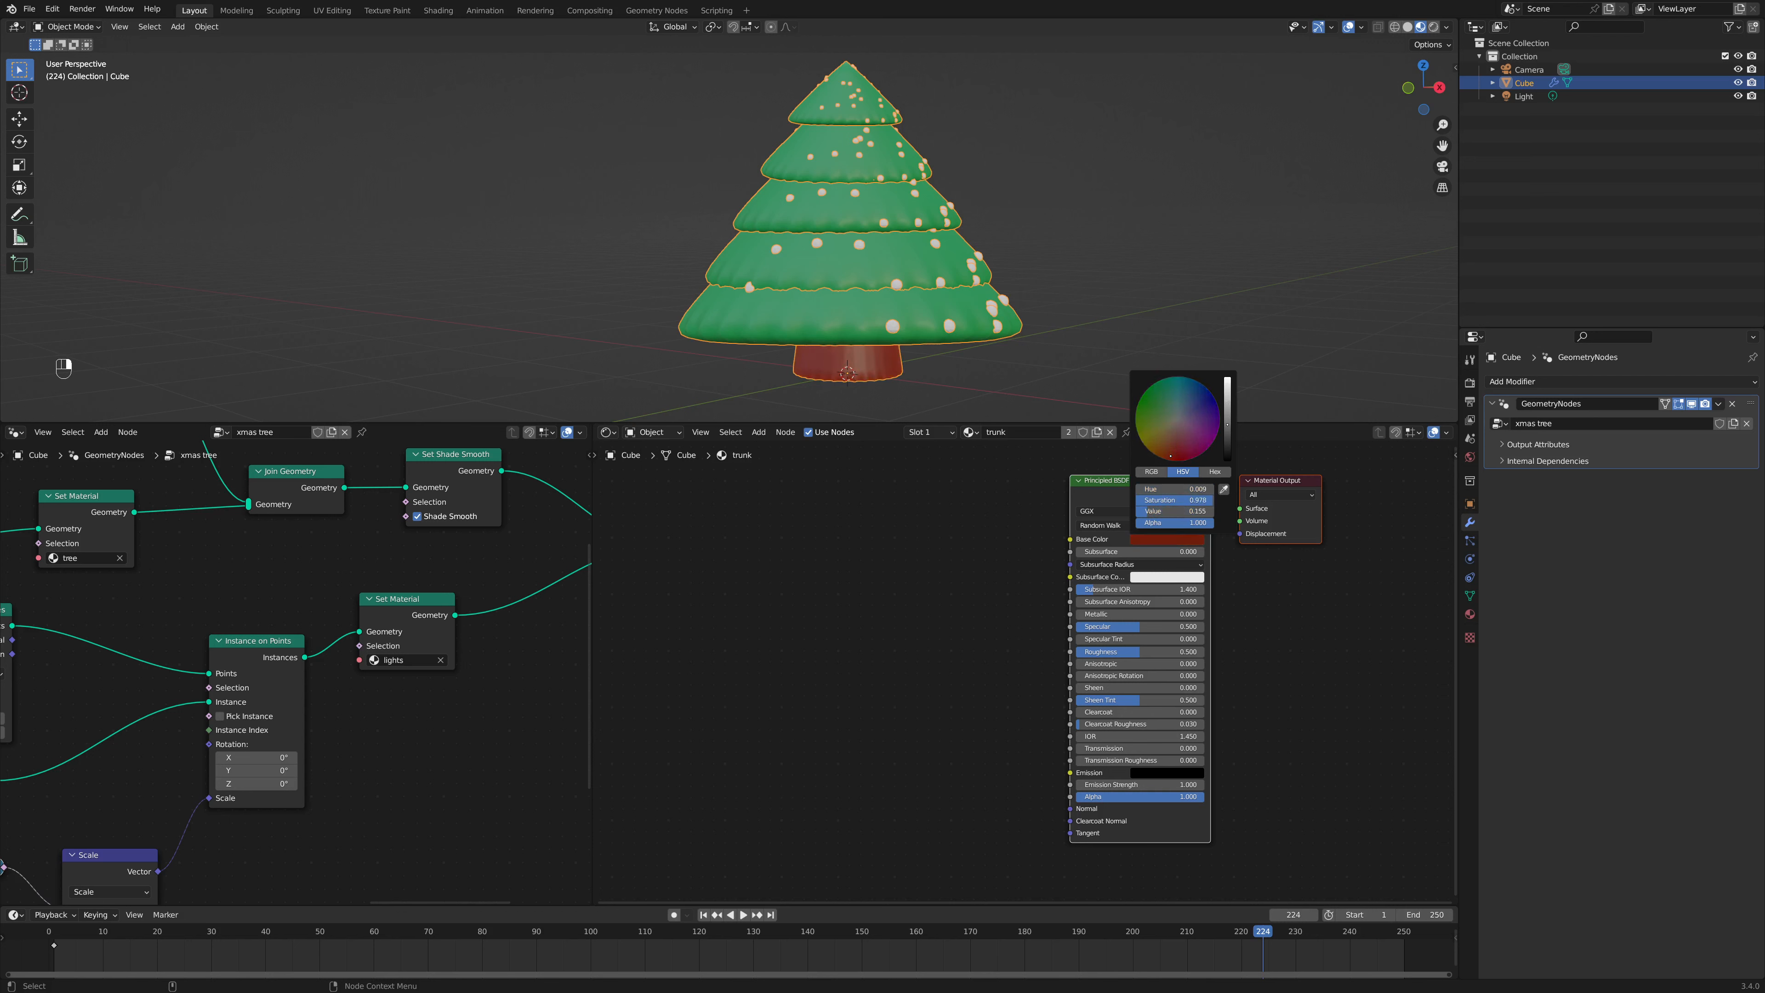
key(alt+a)
Step: Raise the trunk material's Roughness to about 0.84 and shift its Base Color to brown
drag(1143, 657, 1201, 657)
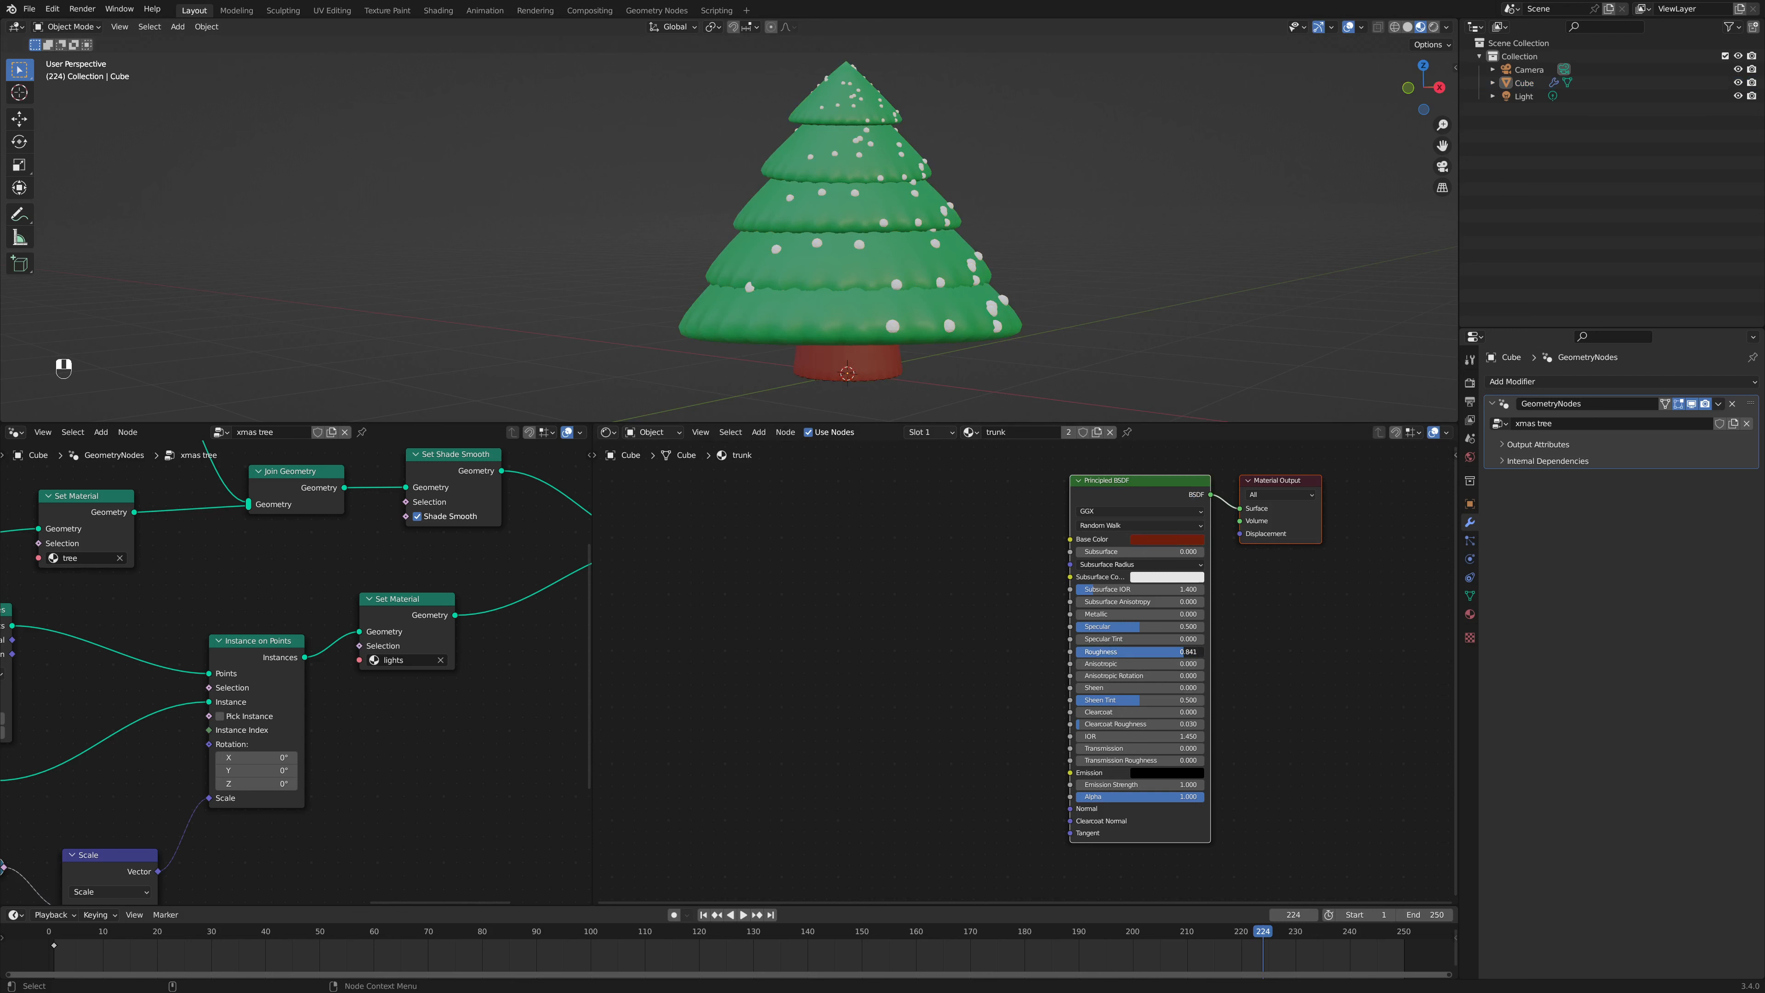
click(1152, 540)
drag(1167, 454, 1167, 448)
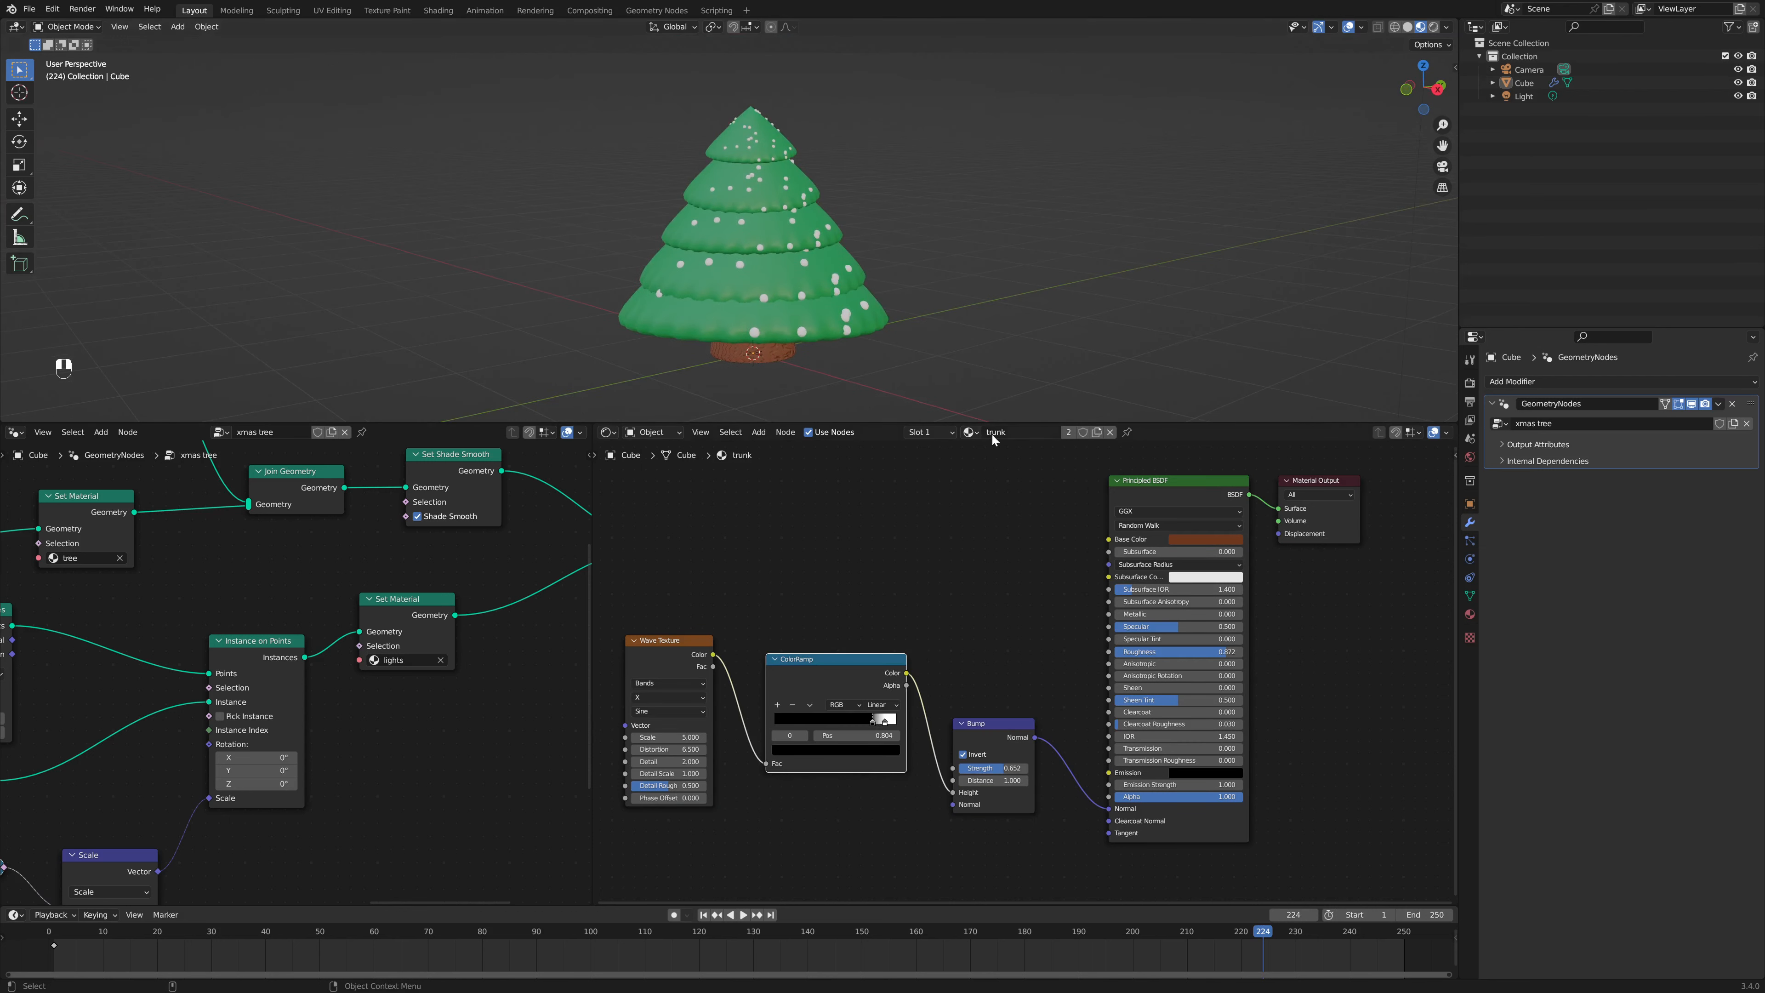
Step: In the lights material, move the Principled BSDF aside and connect a new Emission node to the Material Output's Surface
click(969, 431)
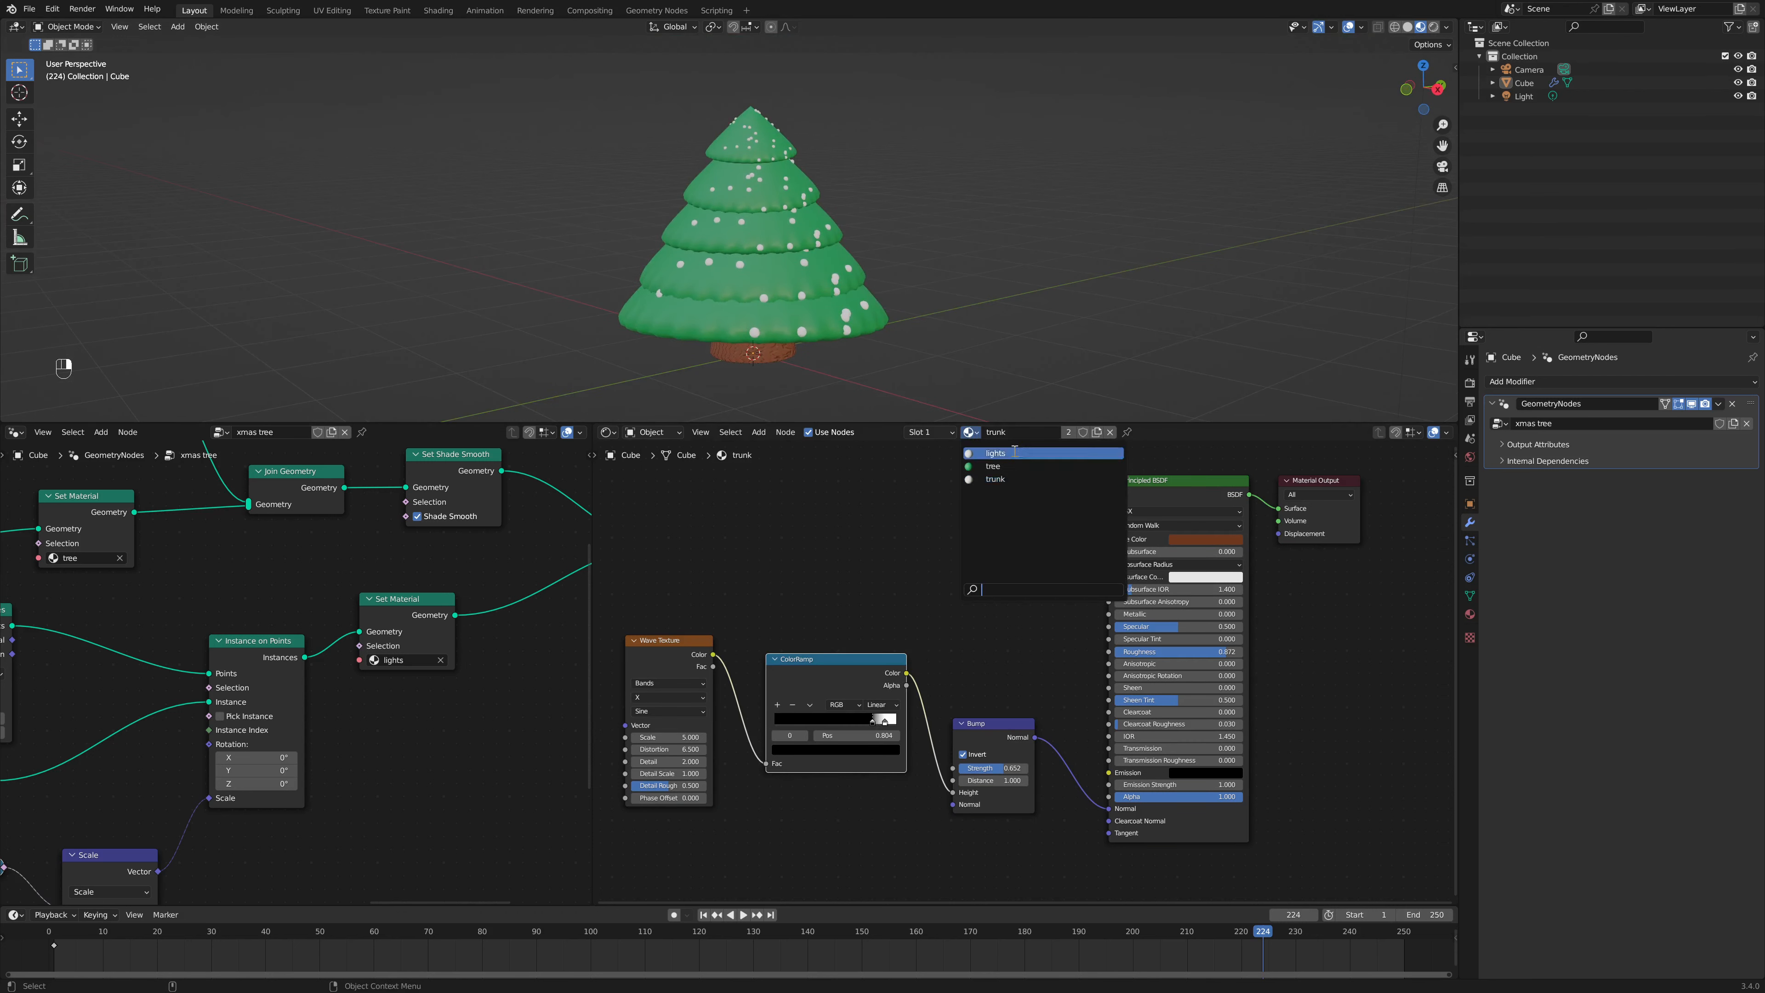
click(998, 453)
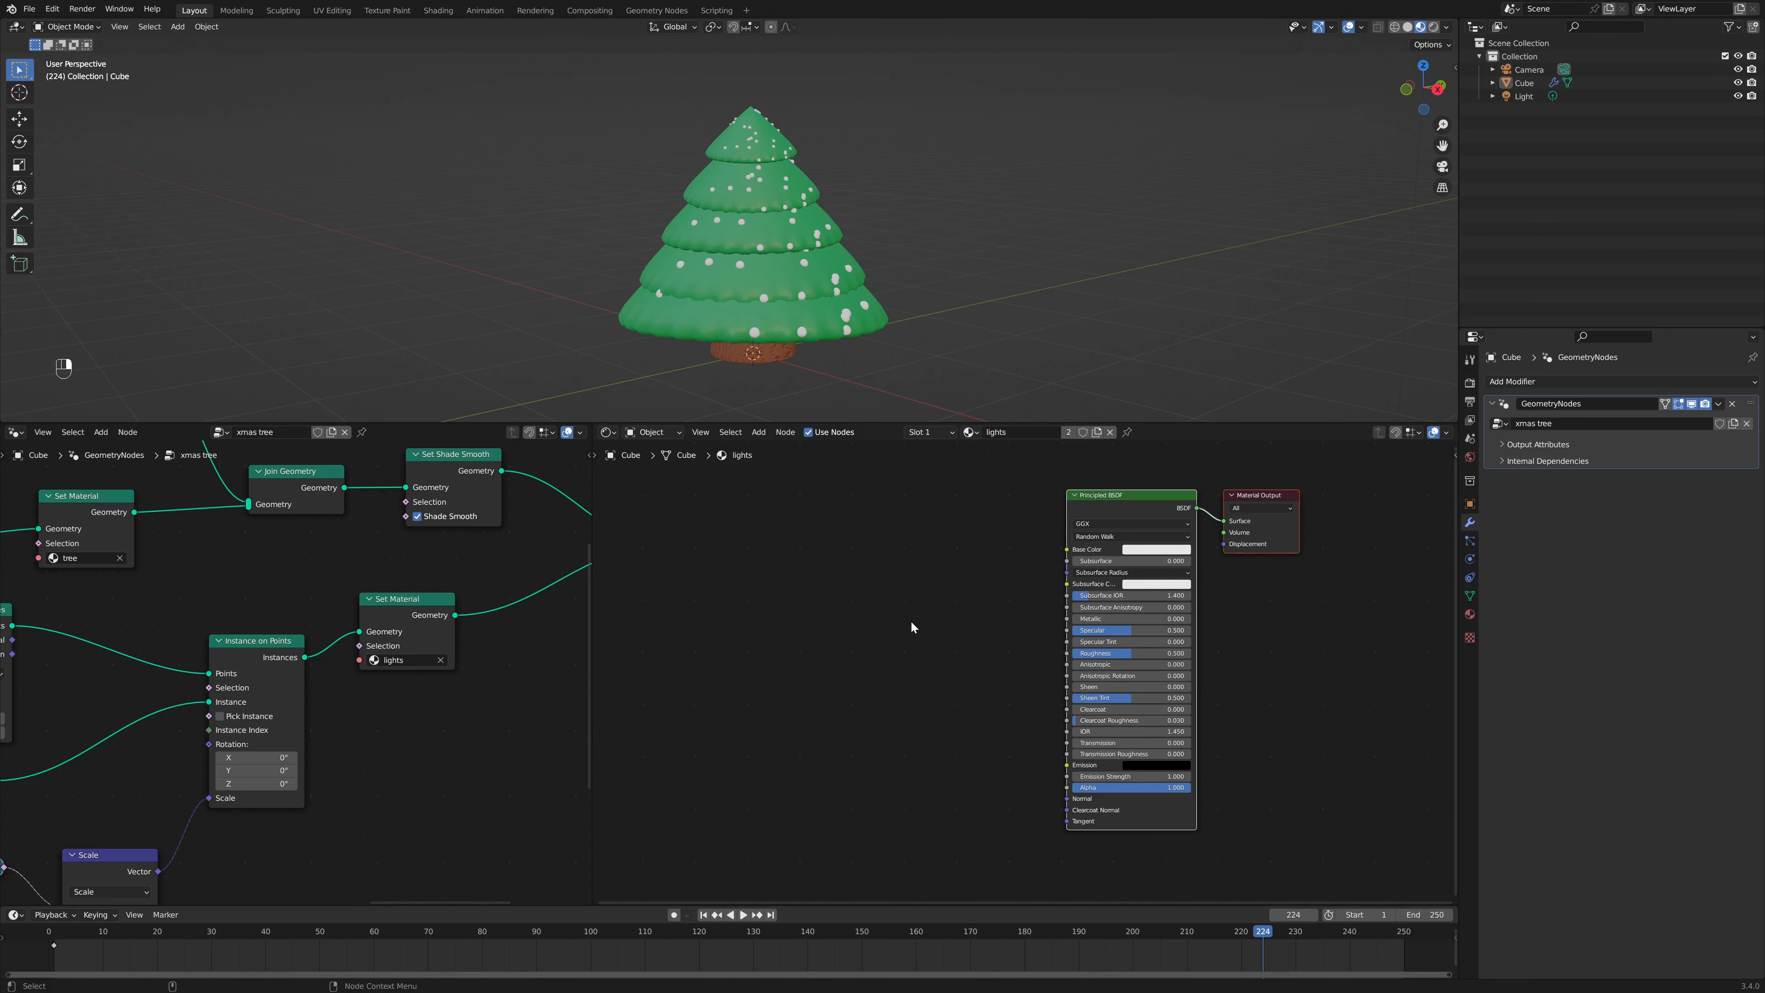
scroll(1108, 502, down, 1)
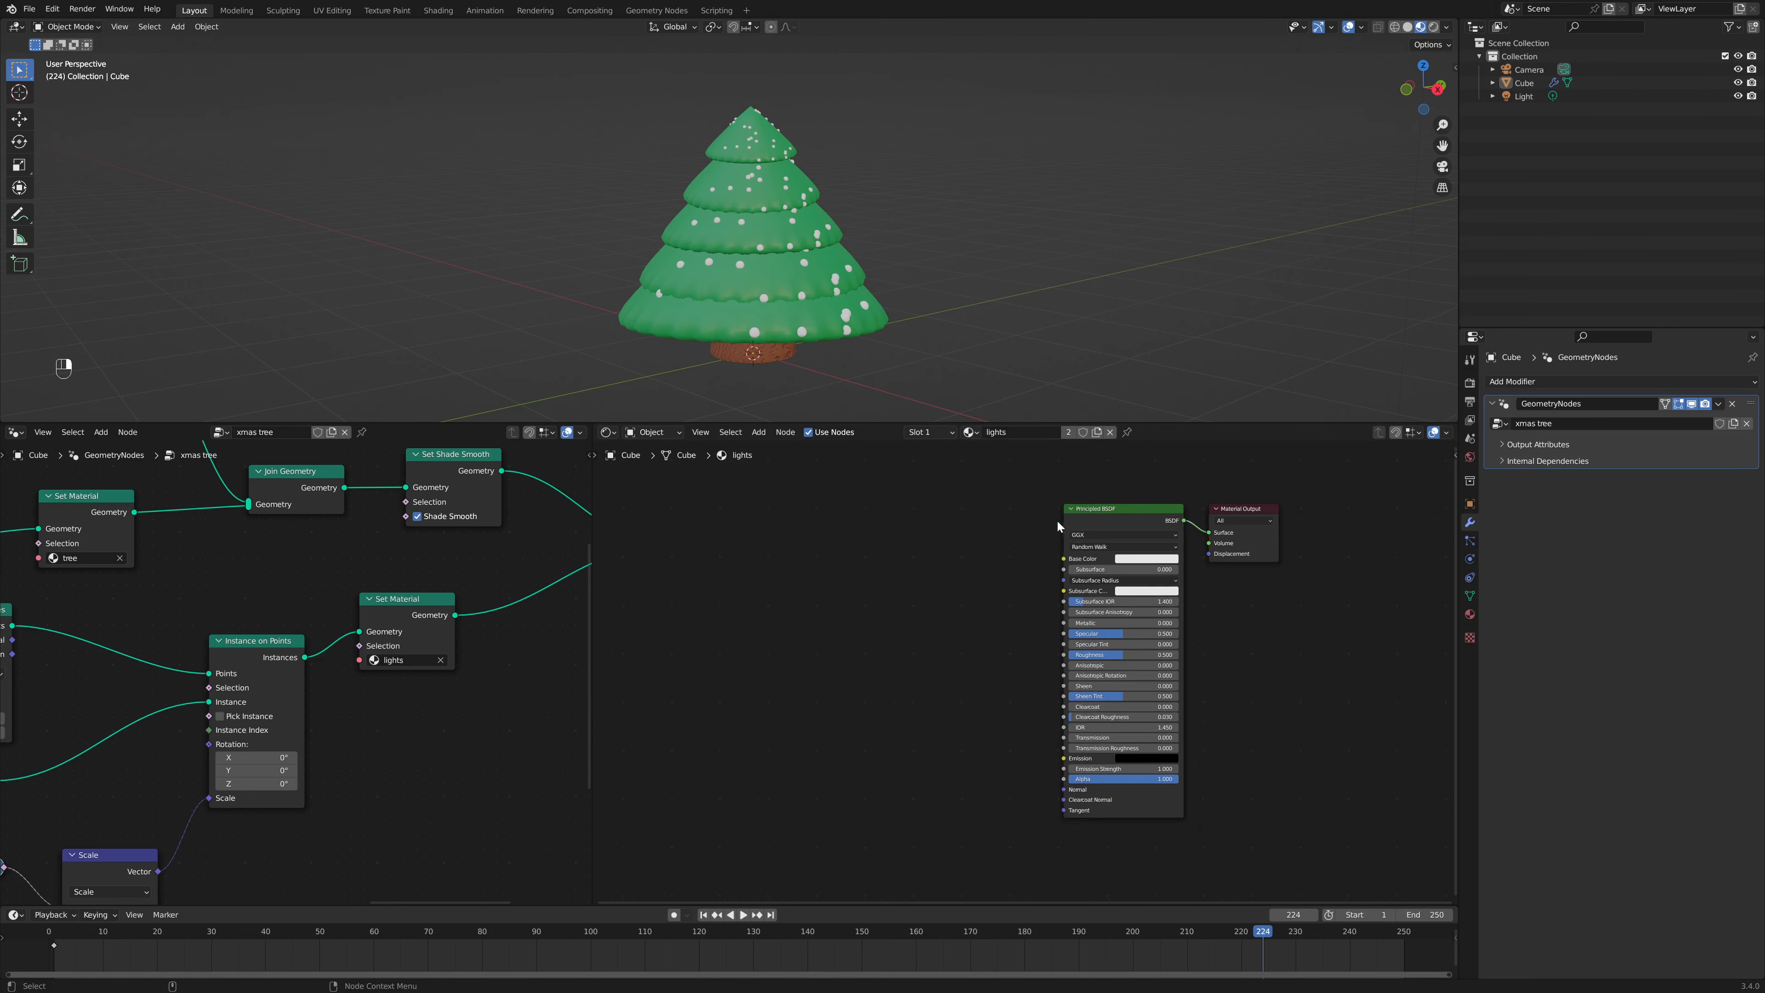
drag(1103, 511, 946, 685)
key(shift+a)
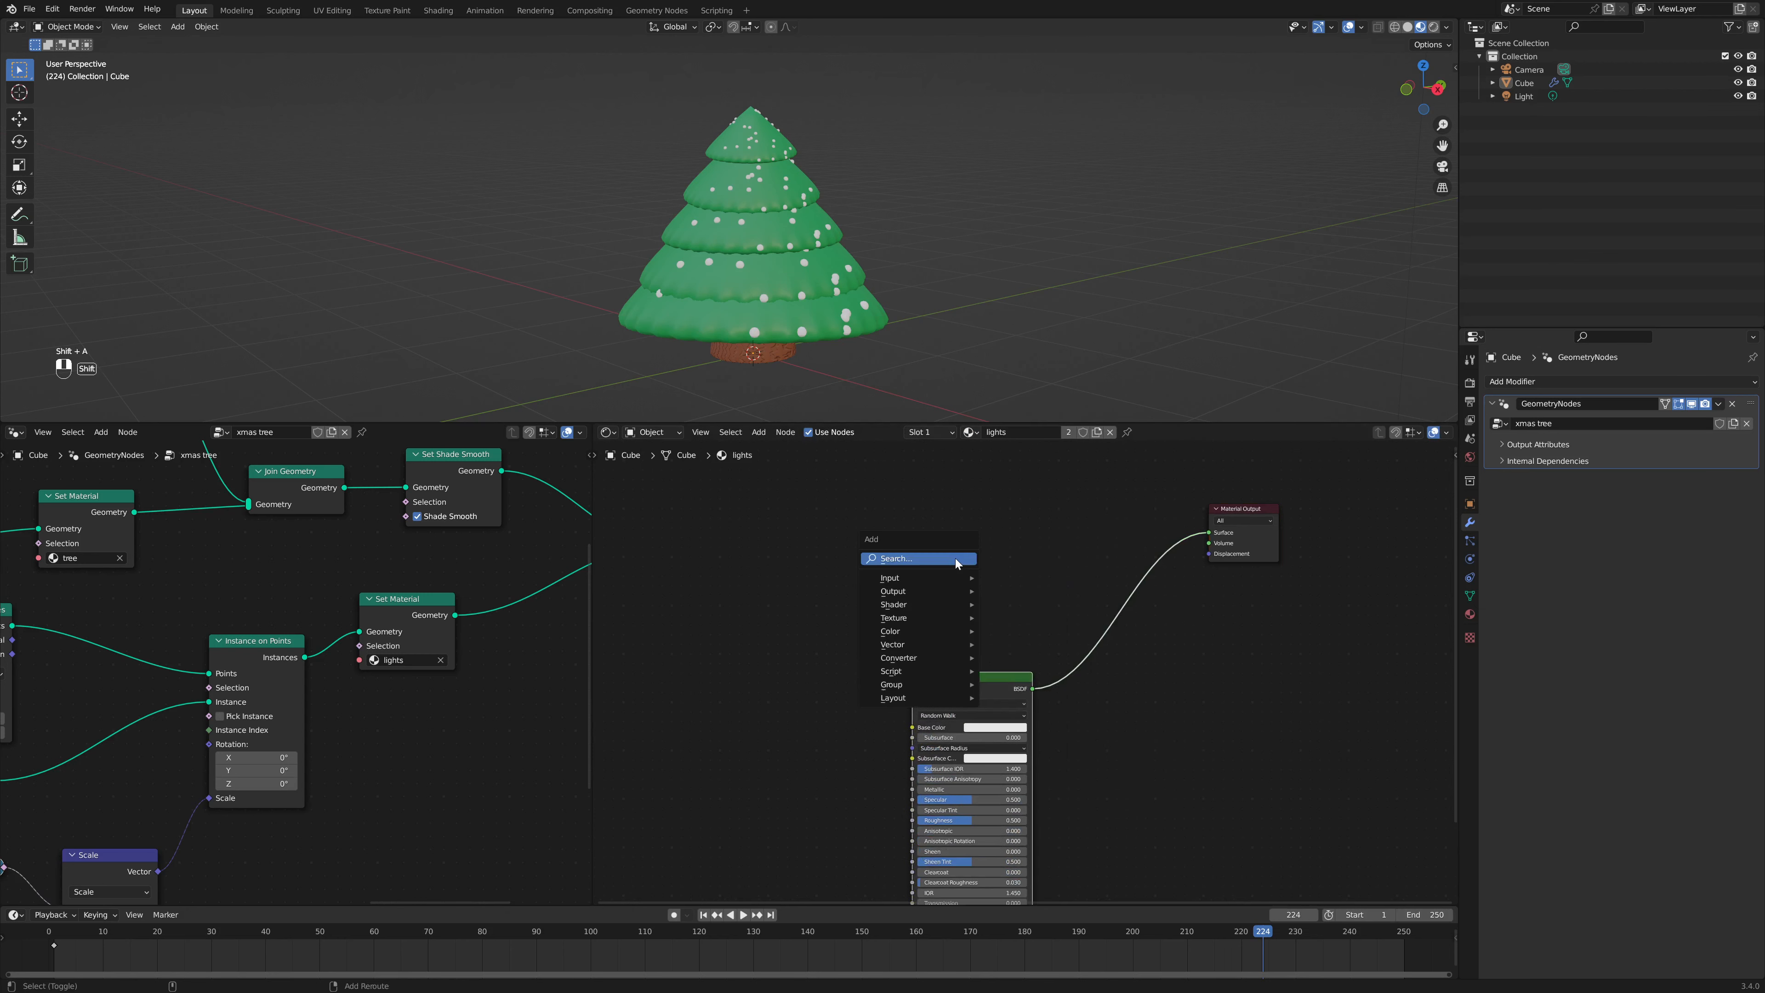
click(957, 560)
text(em)
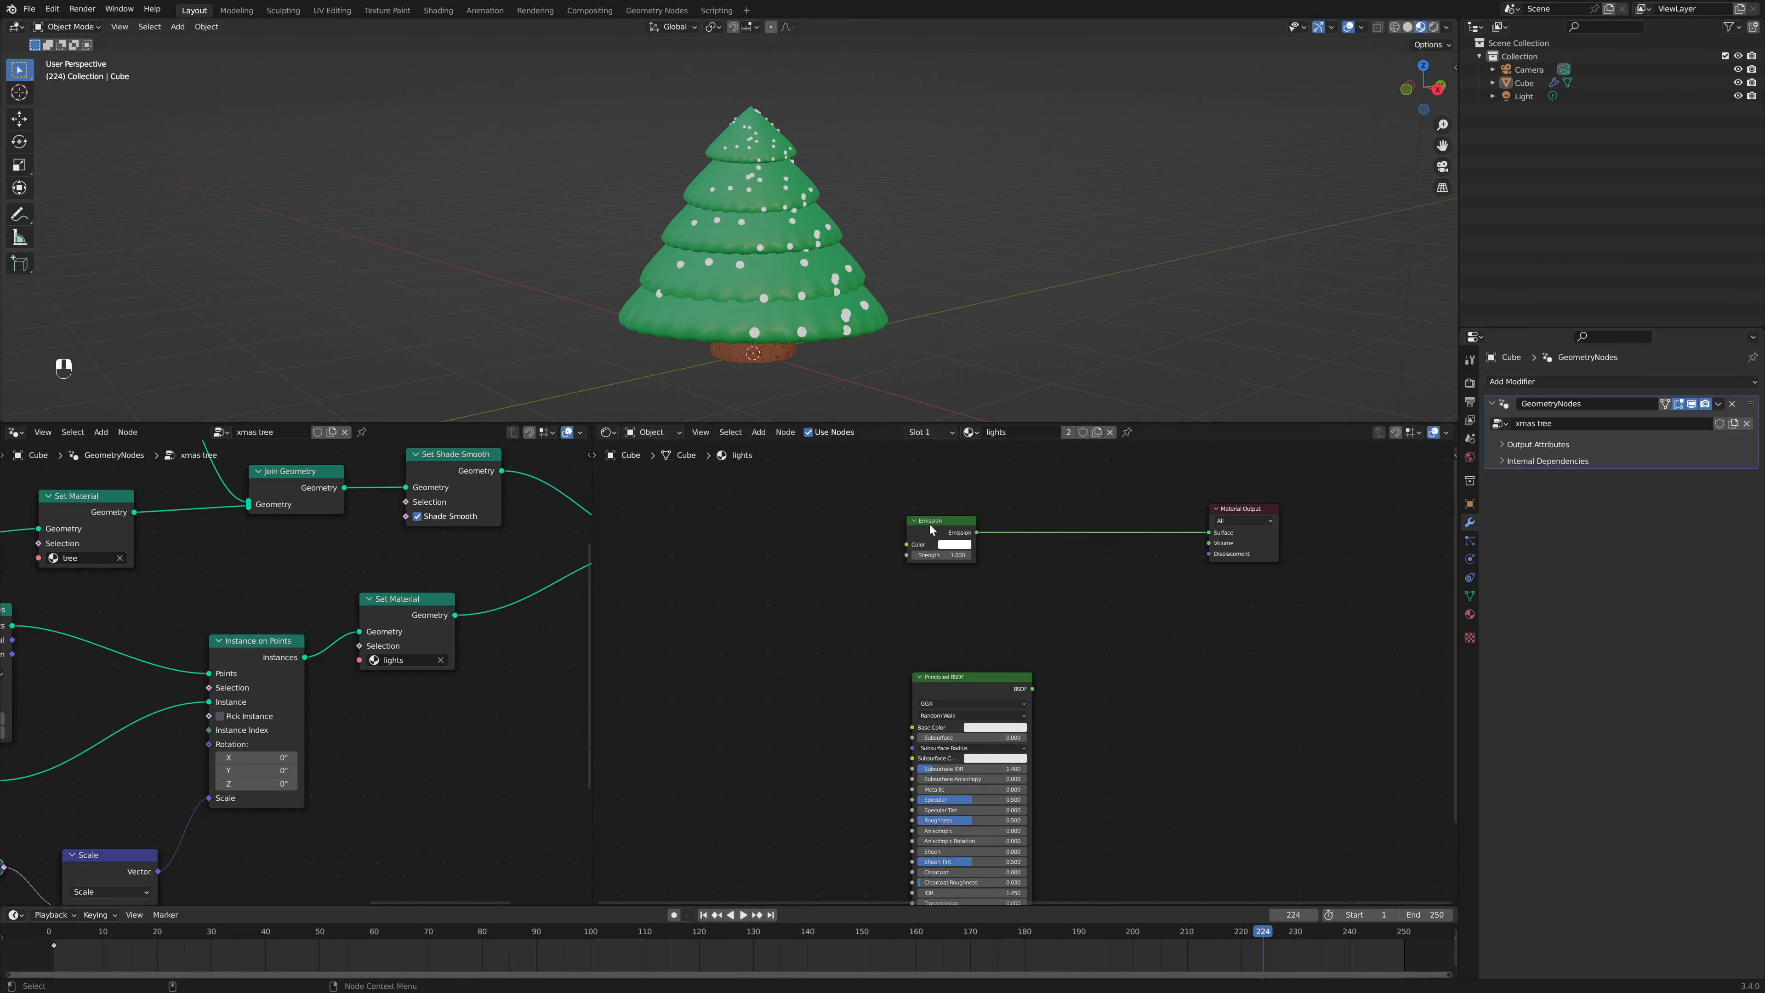
drag(932, 529, 991, 536)
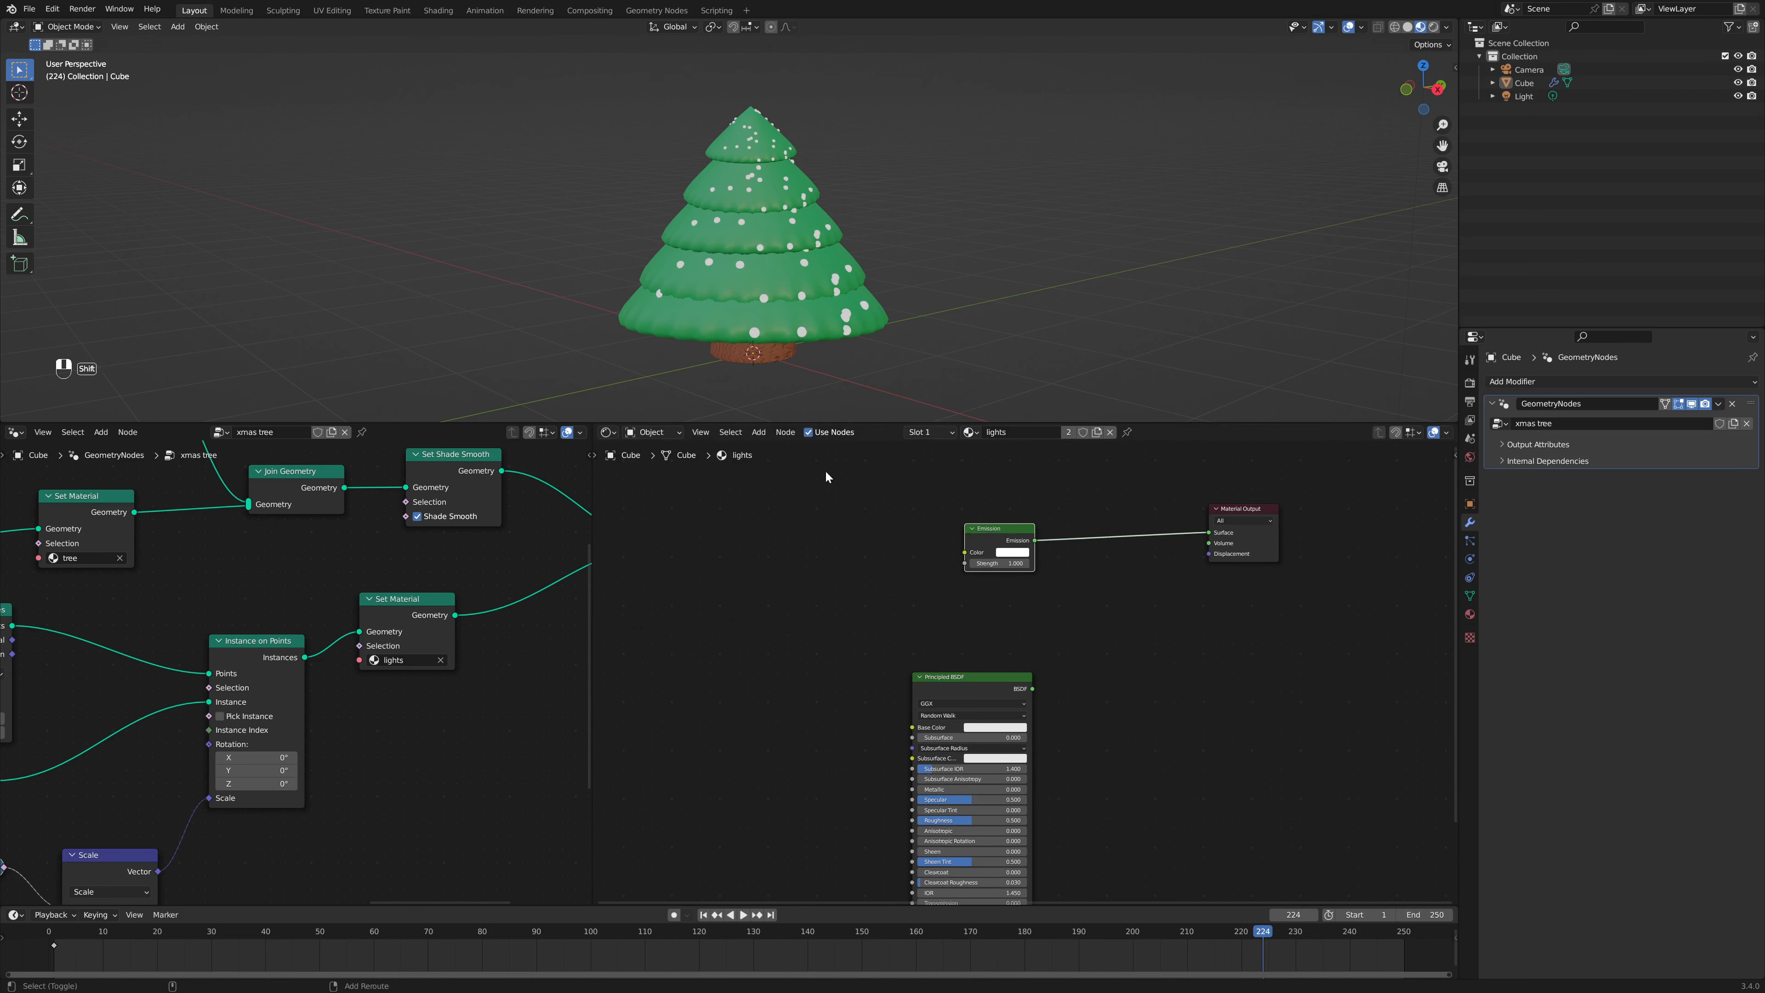
Step: Add a ColorRamp feeding the Emission node's Color and set the emission Strength to 5
key(shift+a)
text(co)
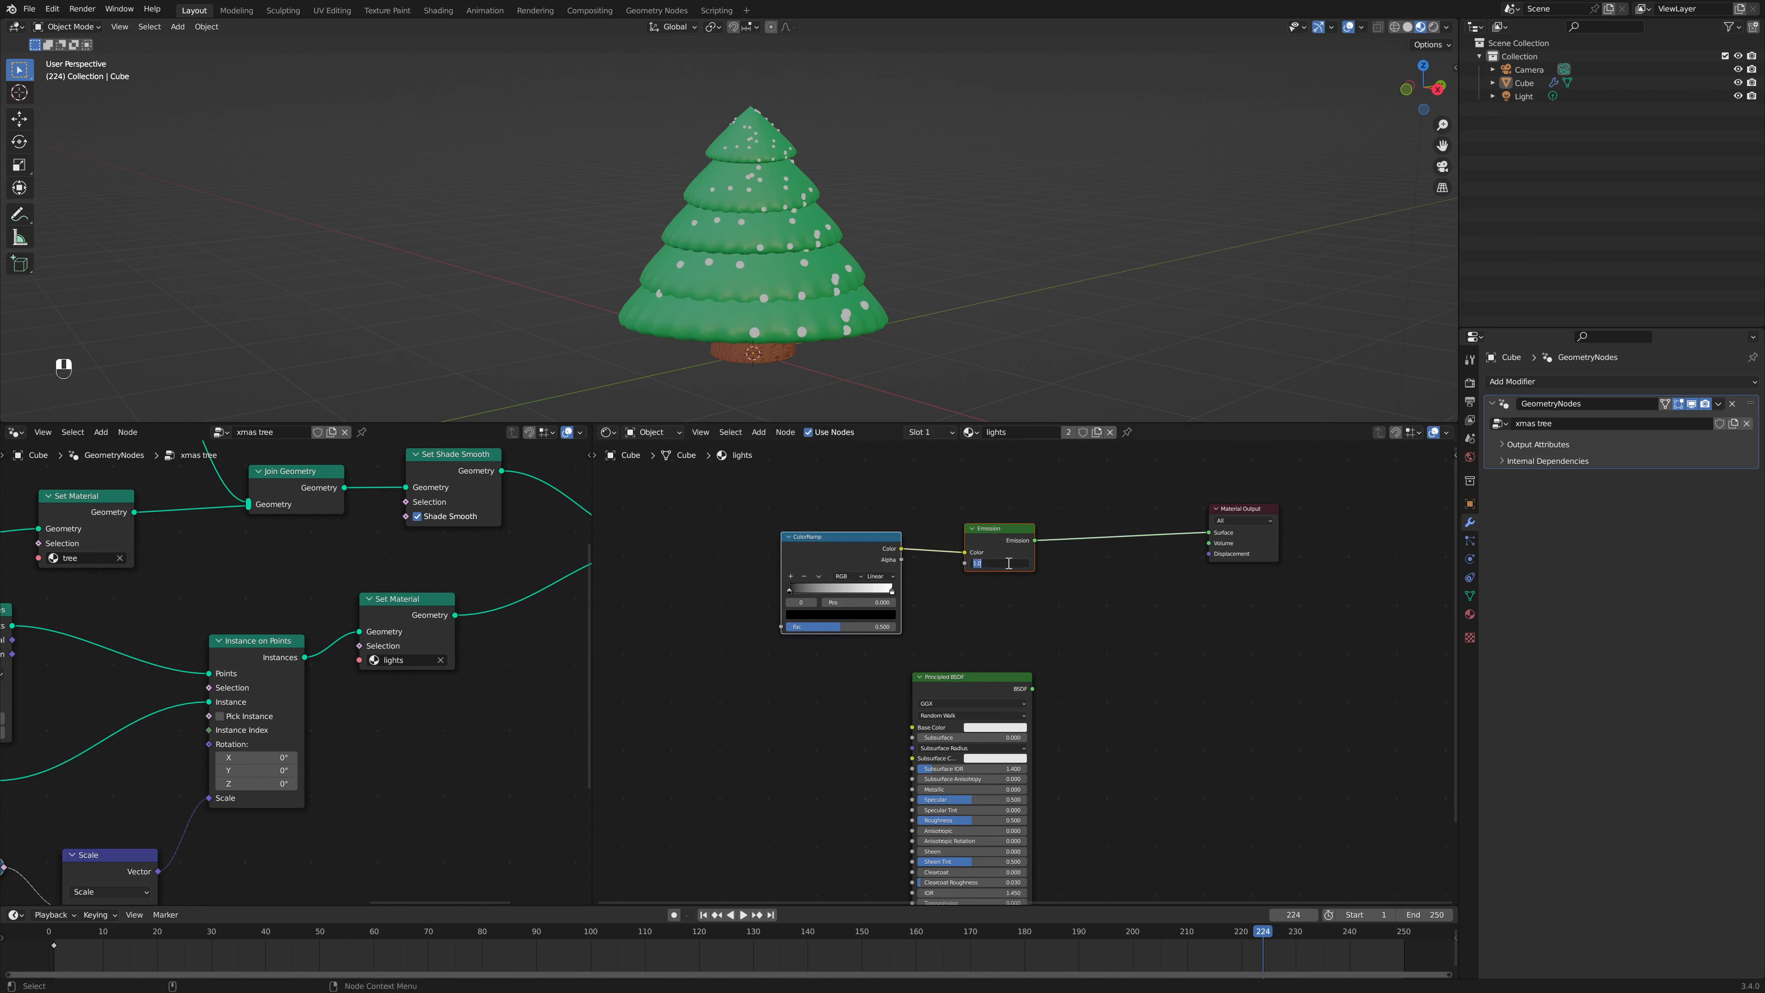
click(1008, 563)
text(5)
key(Return)
Step: Enable Ambient Occlusion, Bloom and Screen Space Reflections in the Eevee render settings
click(1469, 382)
drag(1502, 475, 1502, 492)
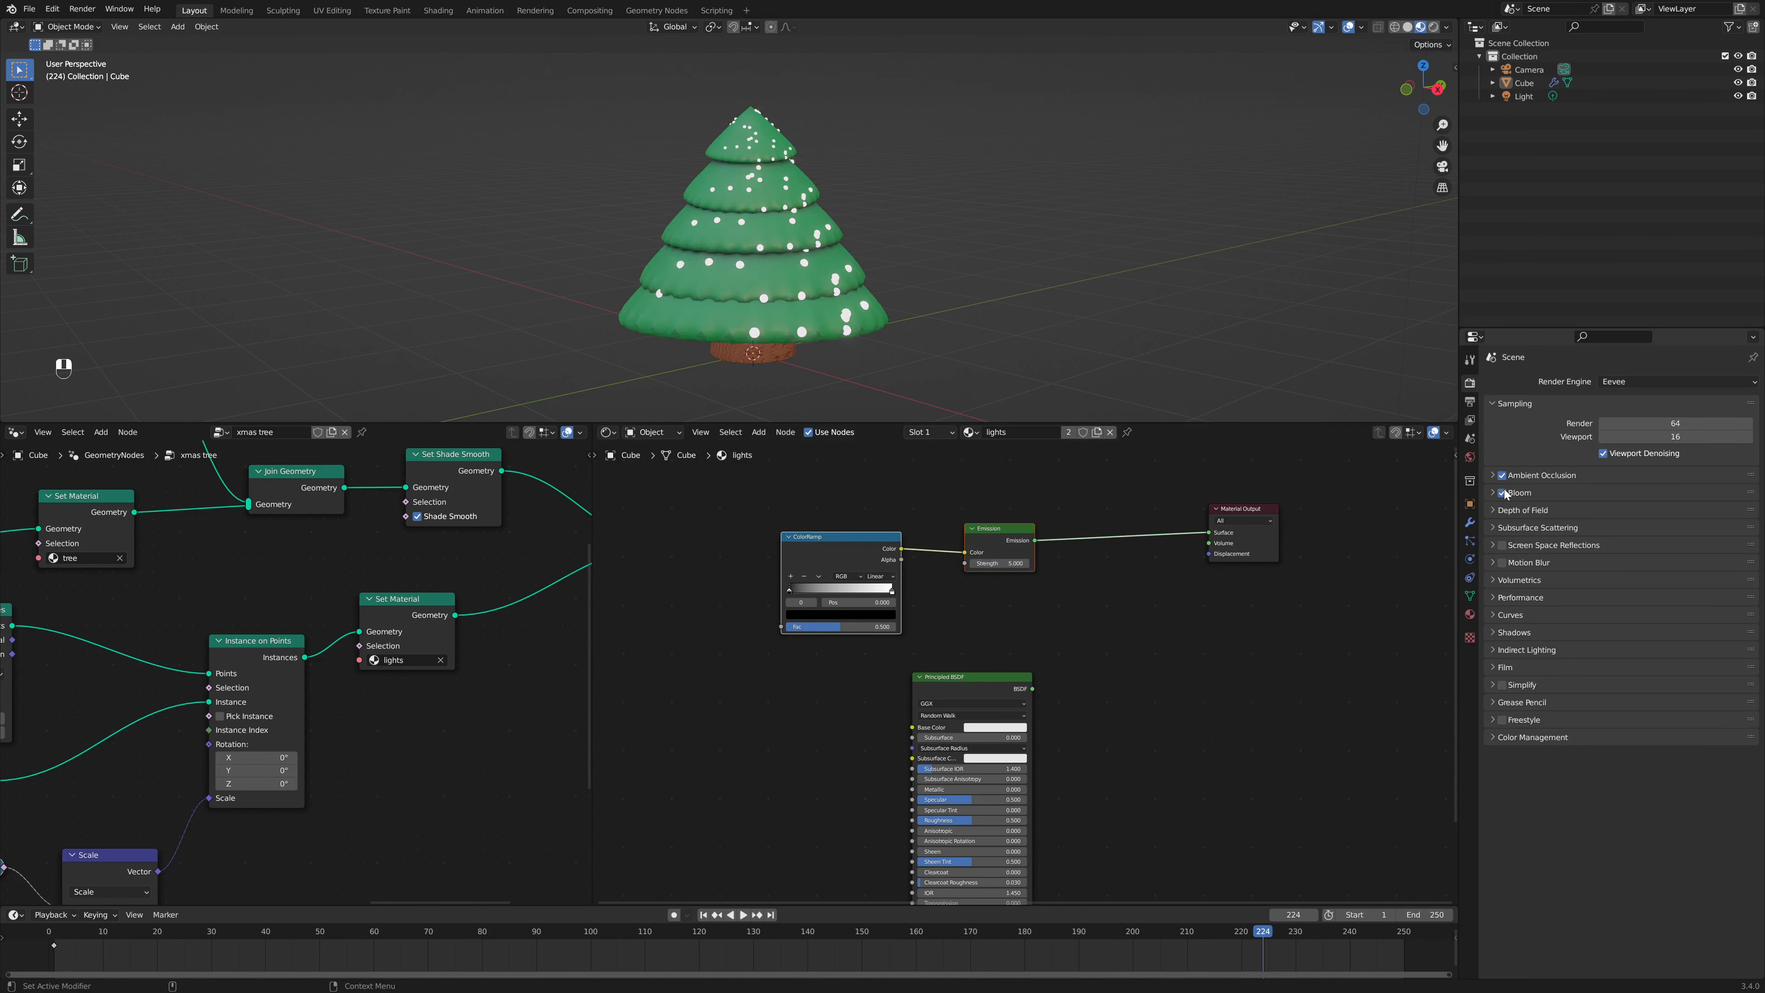
click(1501, 545)
Step: Make room before the lights ColorRamp, add an Object Info node and connect its Random output to the ramp's Fac
drag(751, 486, 1081, 599)
drag(791, 537, 907, 549)
key(shift+a)
text(o)
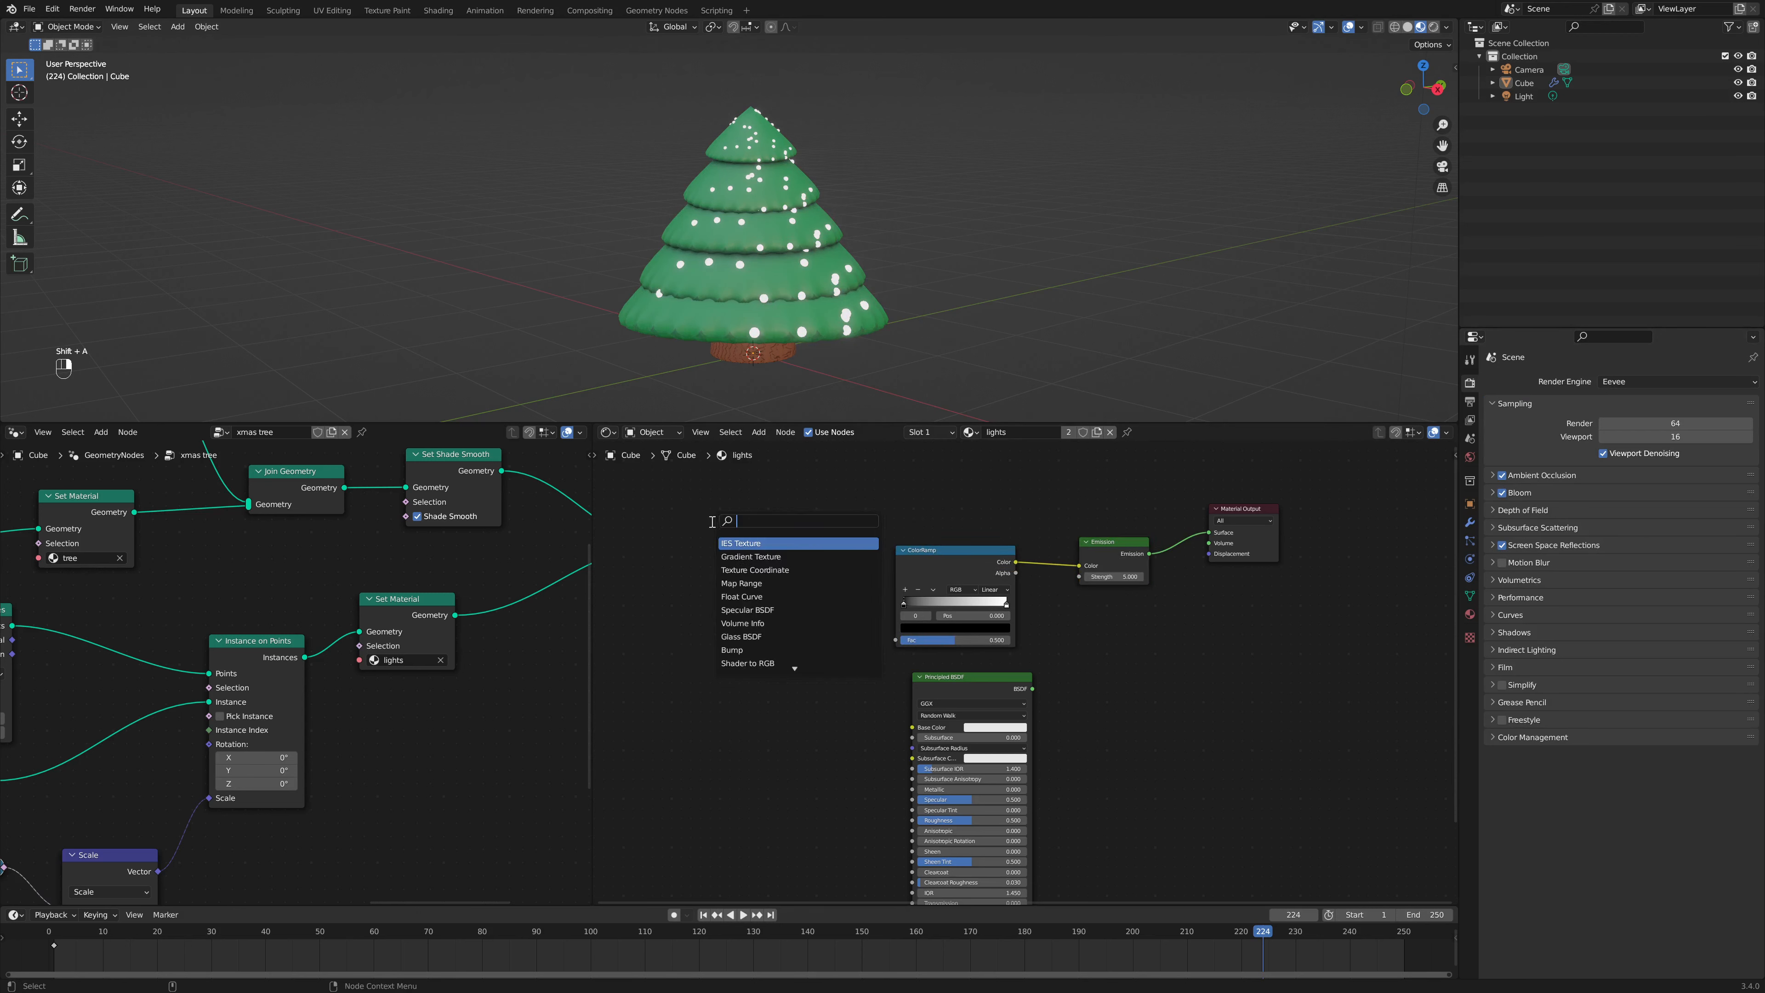
text(bje)
key(Return)
click(697, 555)
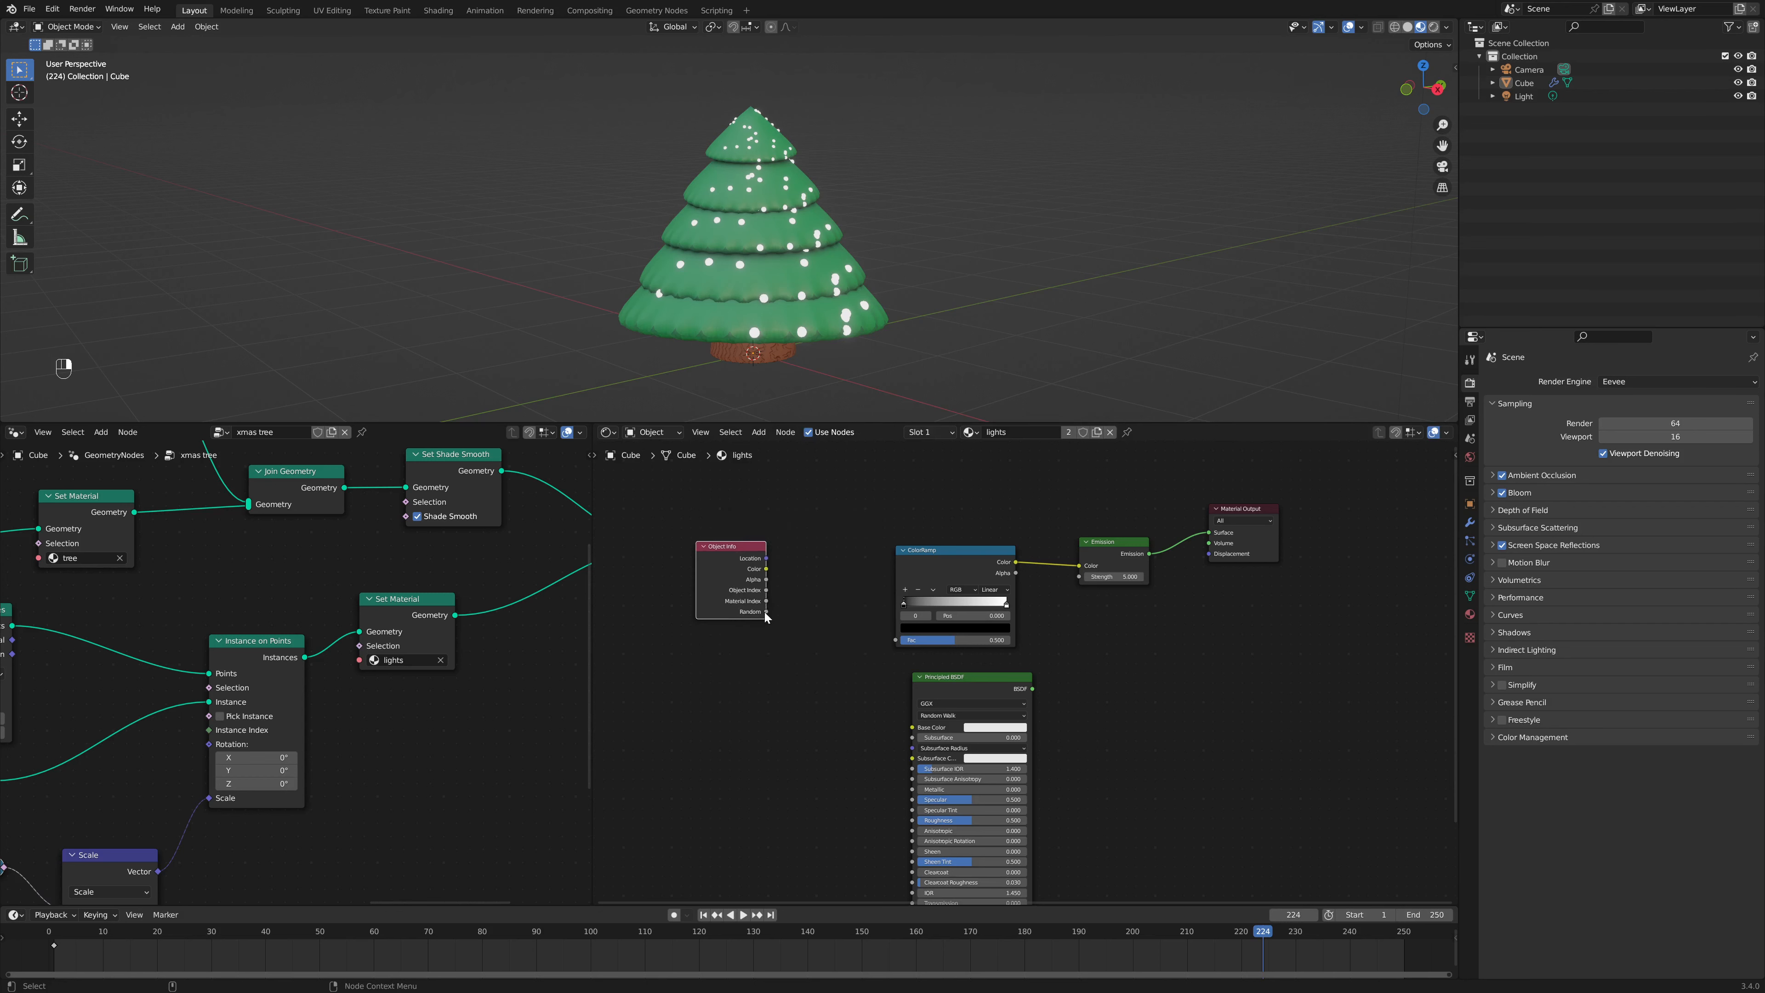
drag(766, 611, 896, 639)
Step: Switch the lights ColorRamp to Constant interpolation and move its white stop to about 0.239
click(994, 590)
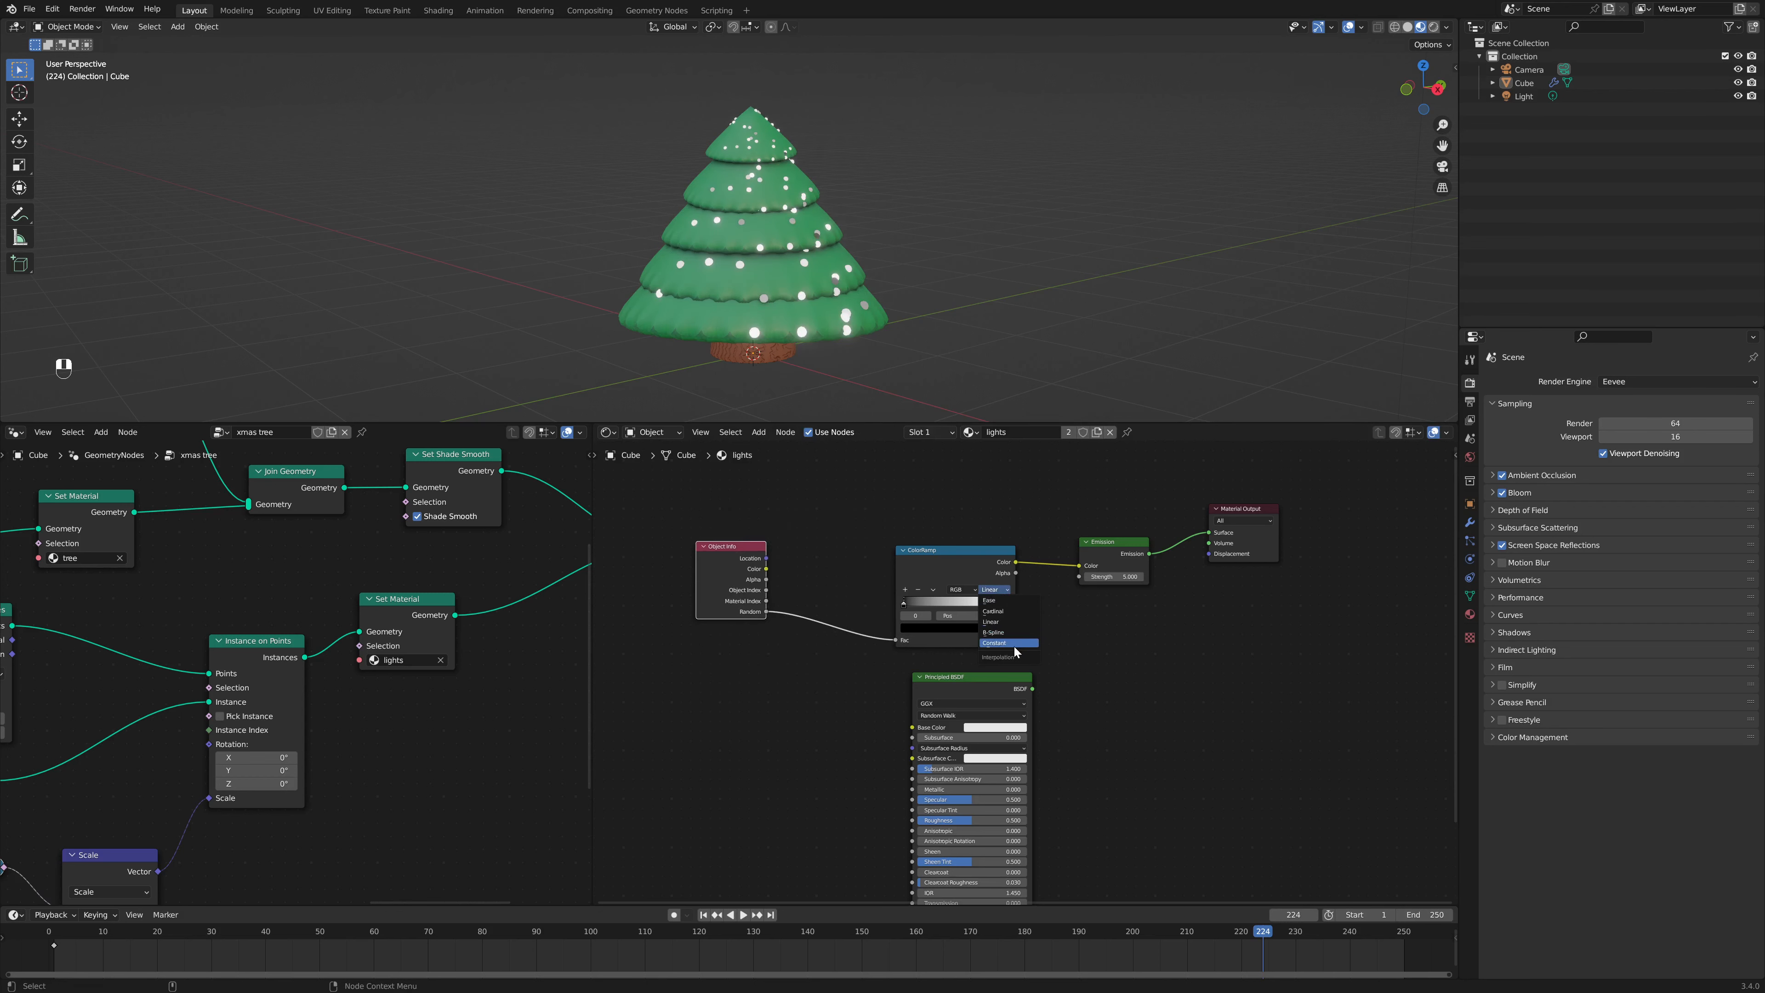
click(1000, 652)
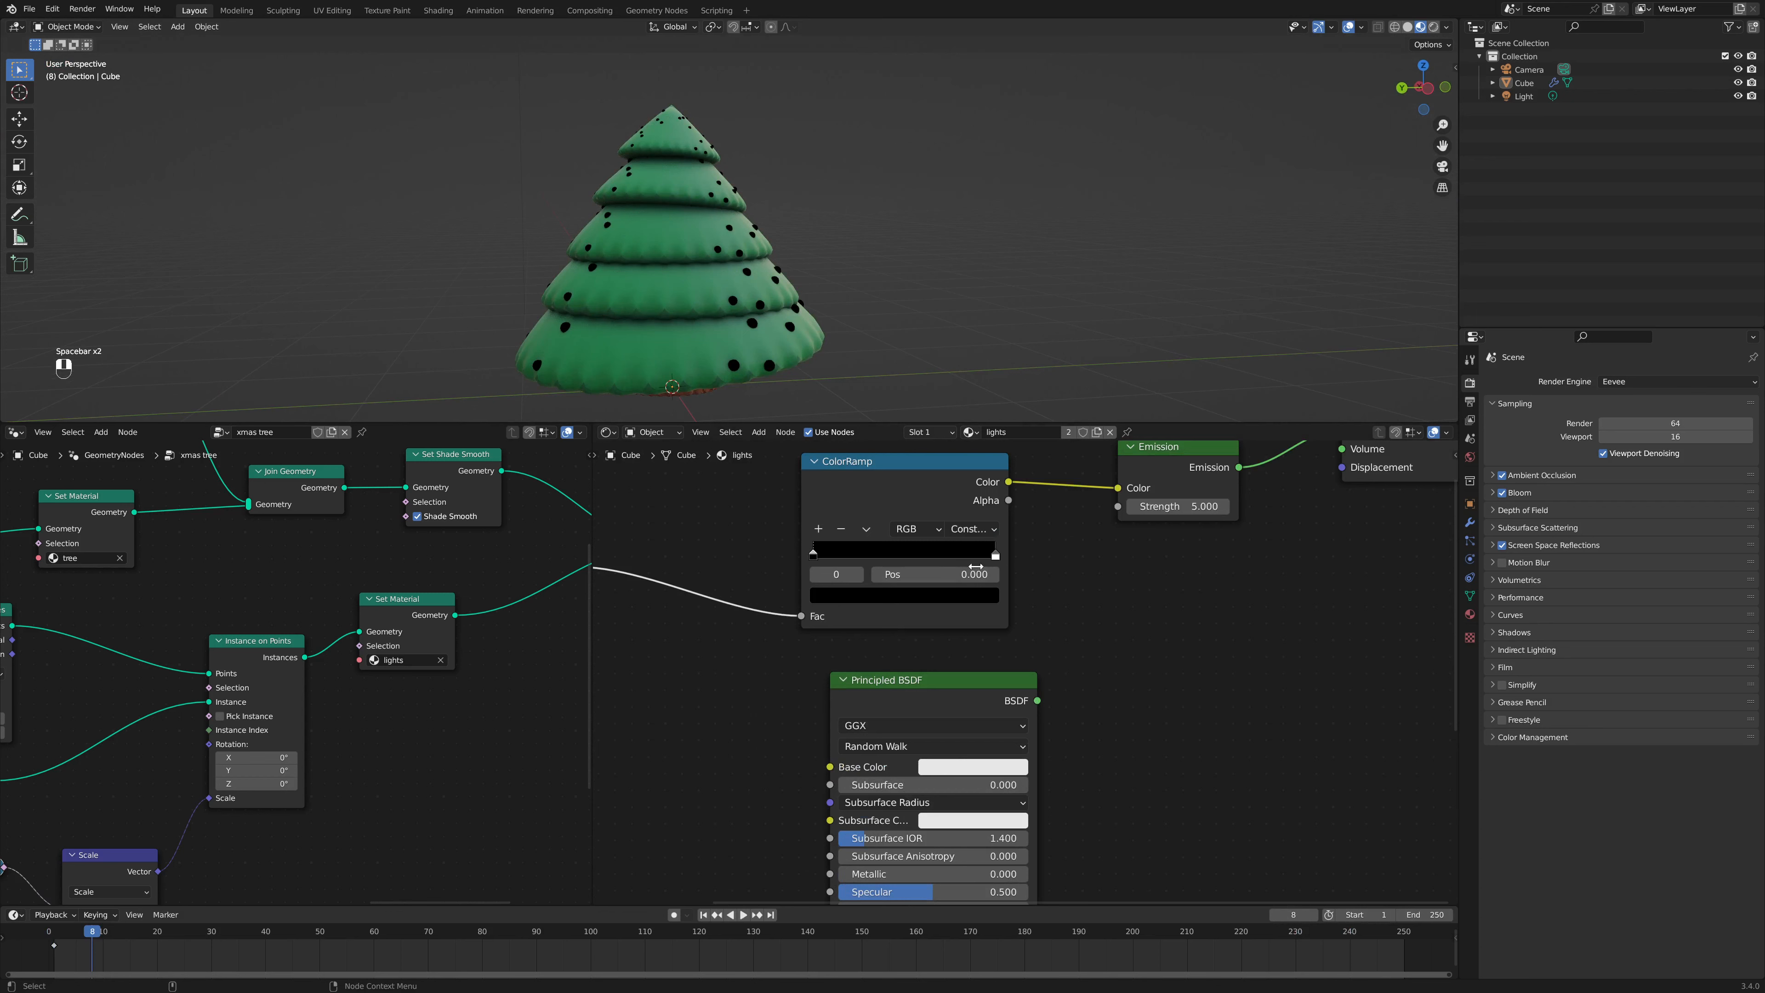
drag(995, 559, 857, 556)
scroll(672, 332, down, 4)
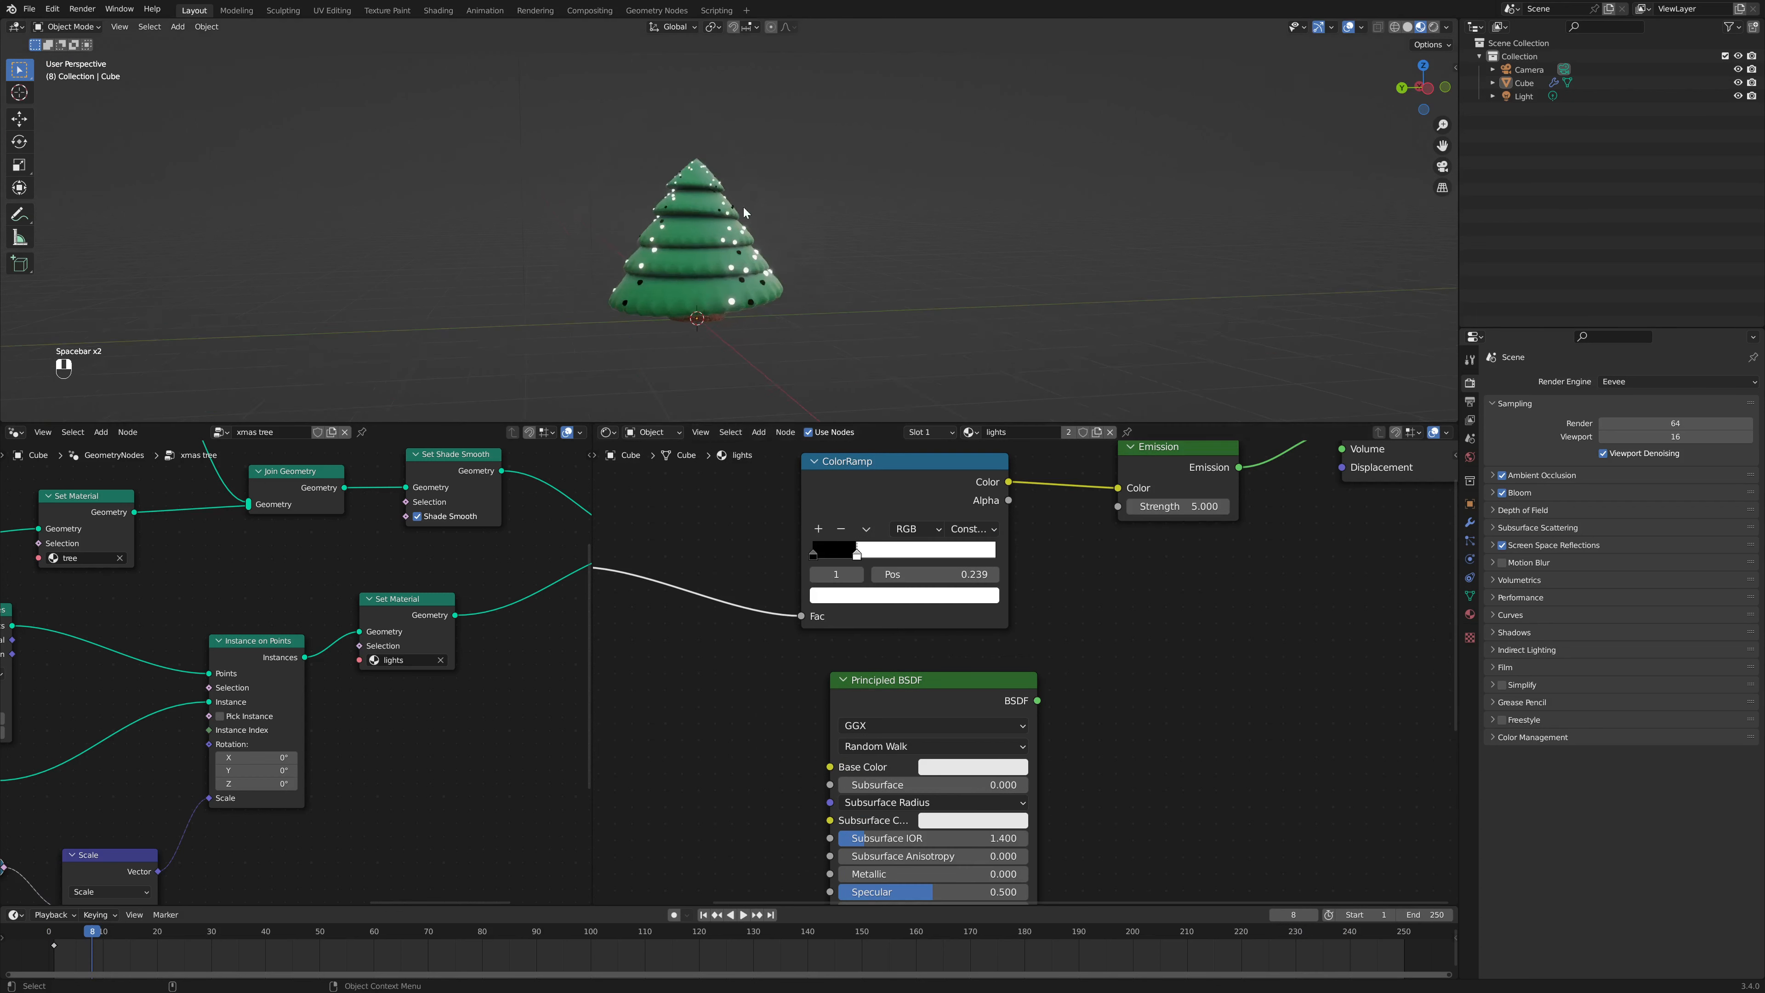
middle_drag(690, 556, 826, 619)
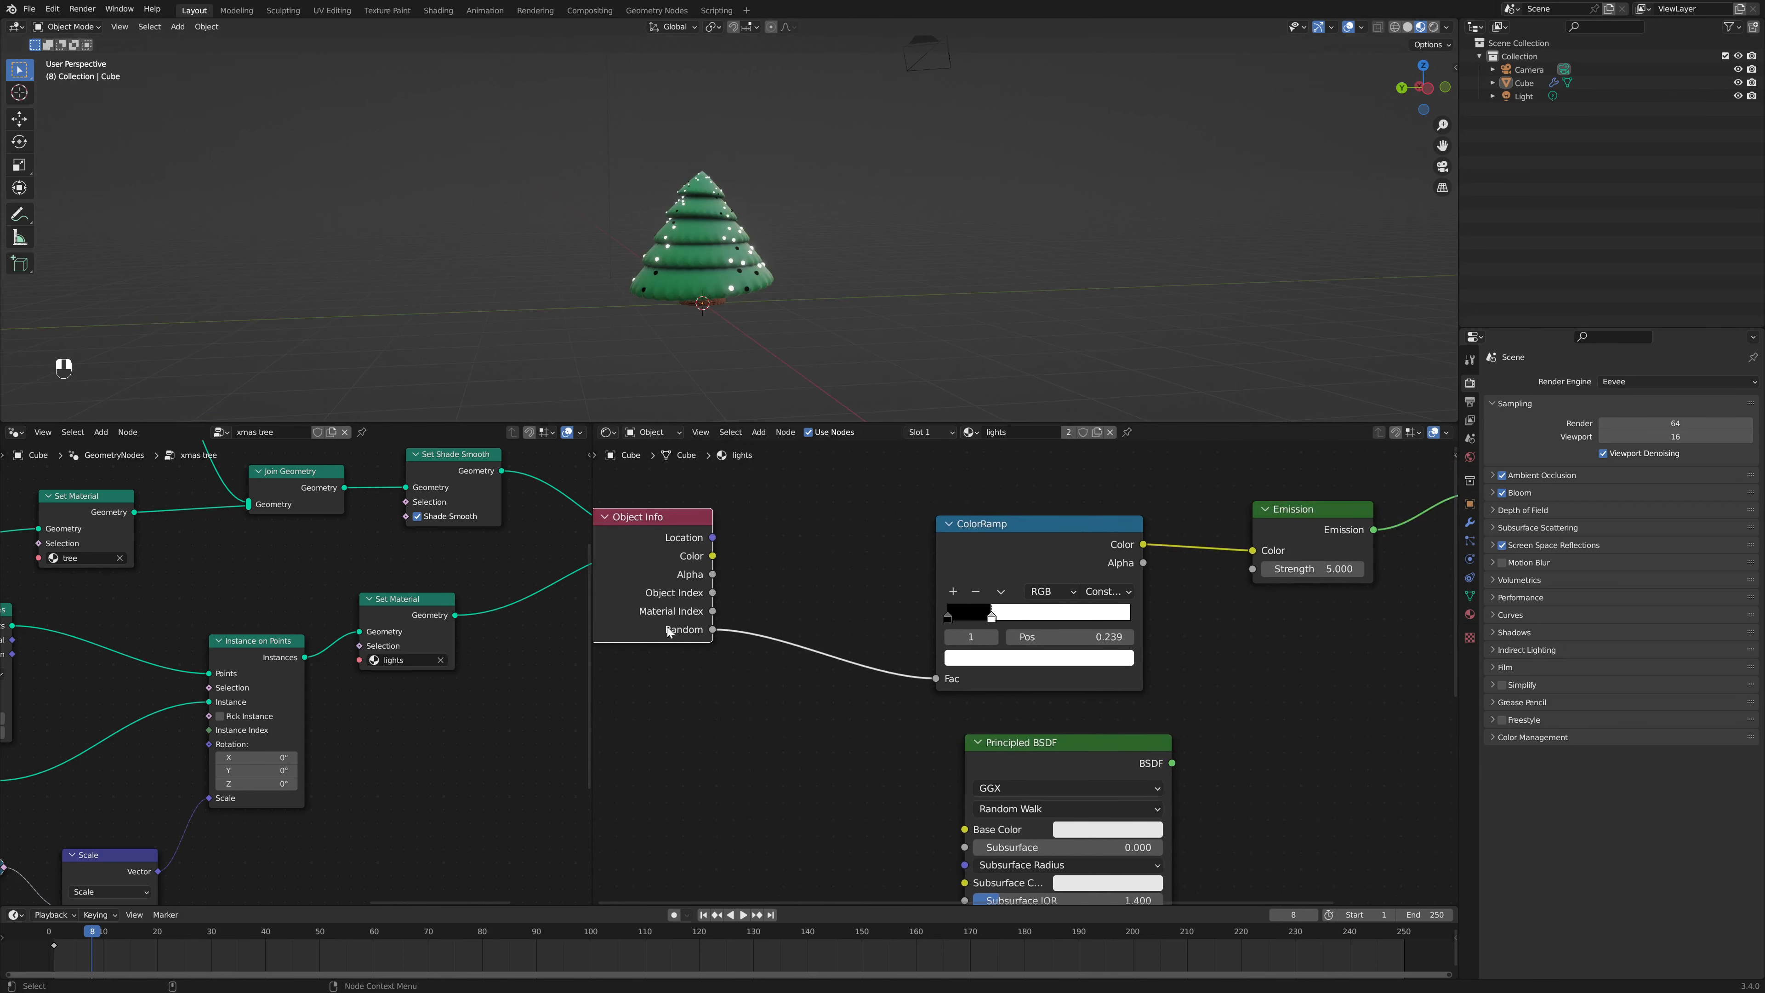
drag(669, 630, 701, 641)
middle_drag(702, 300, 973, 298)
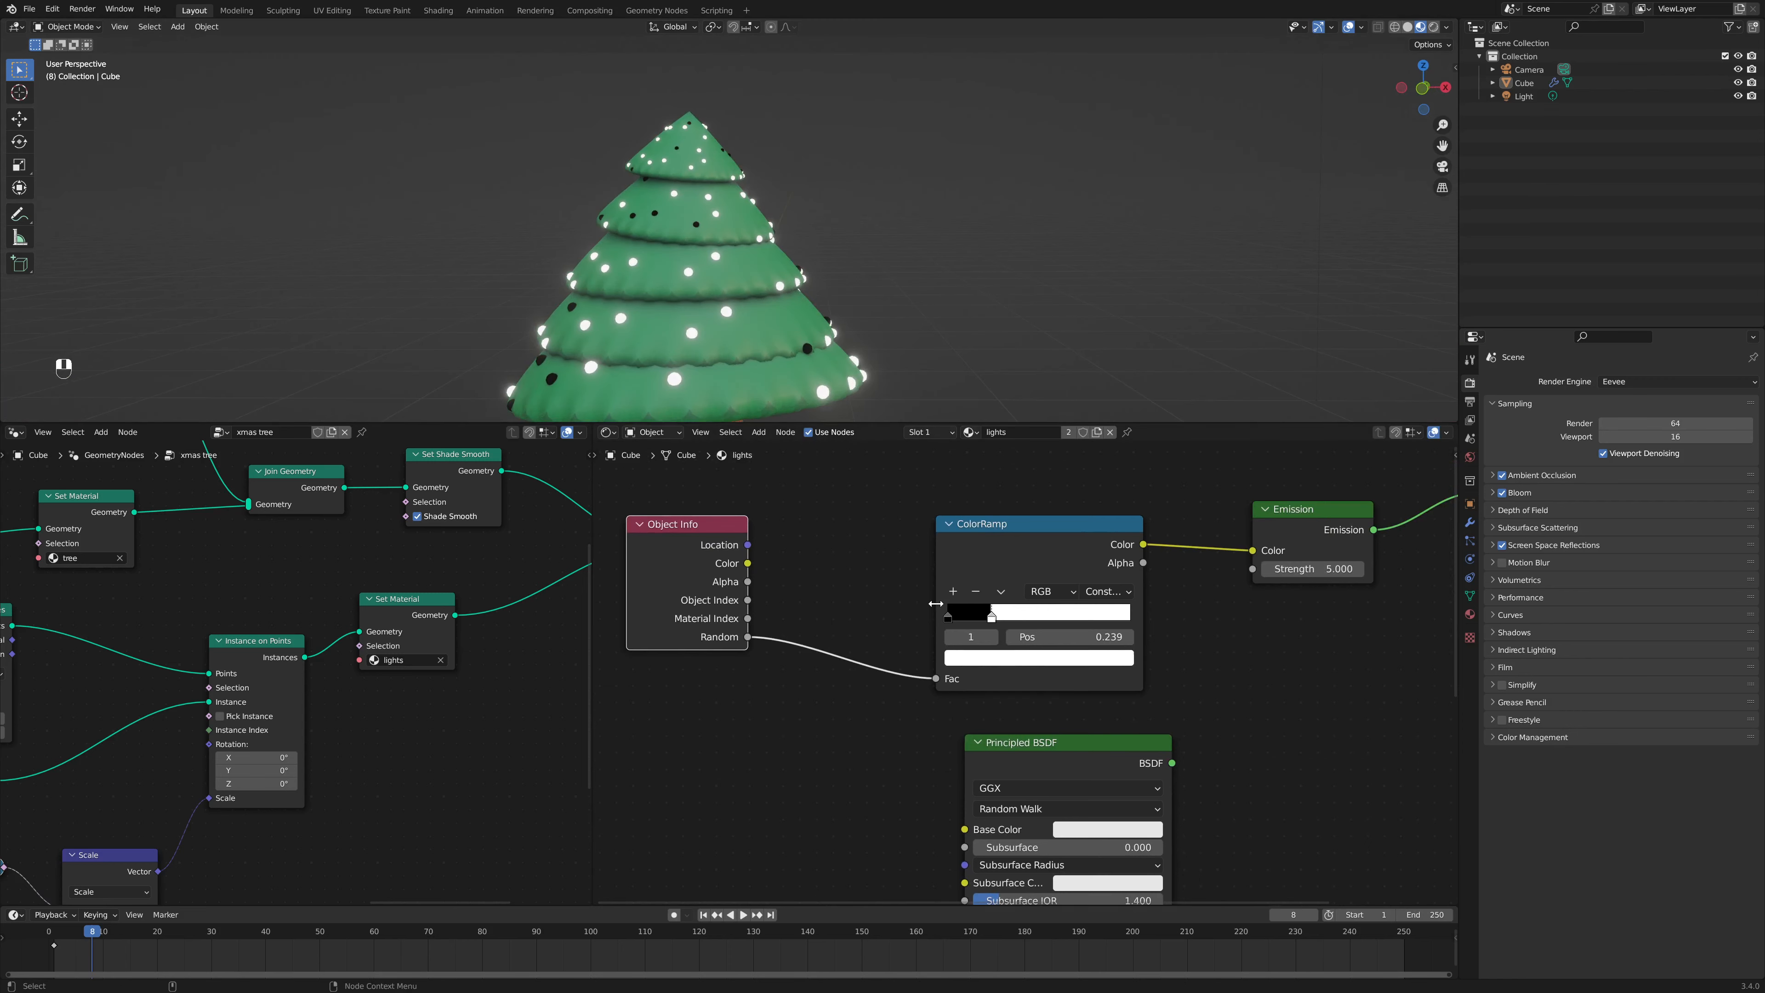
Step: Color the first stop of the lights ColorRamp red and the second stop yellow
click(948, 615)
click(980, 657)
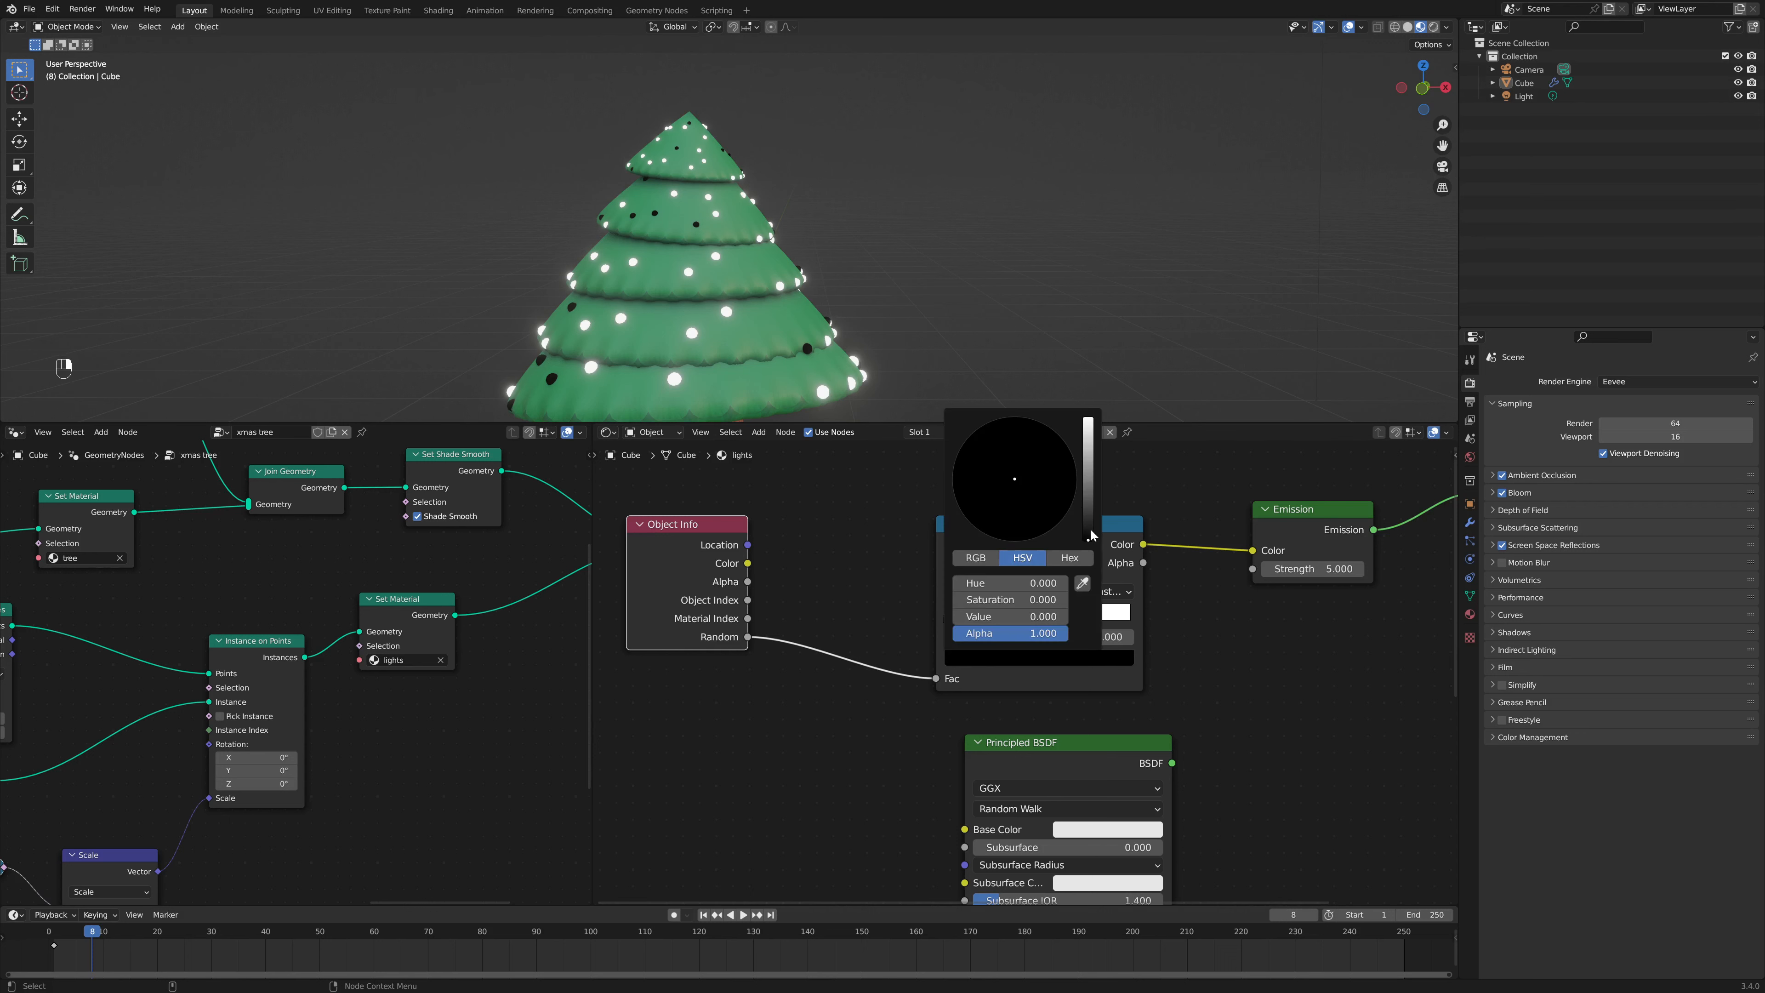
drag(1091, 535, 1088, 493)
click(1019, 540)
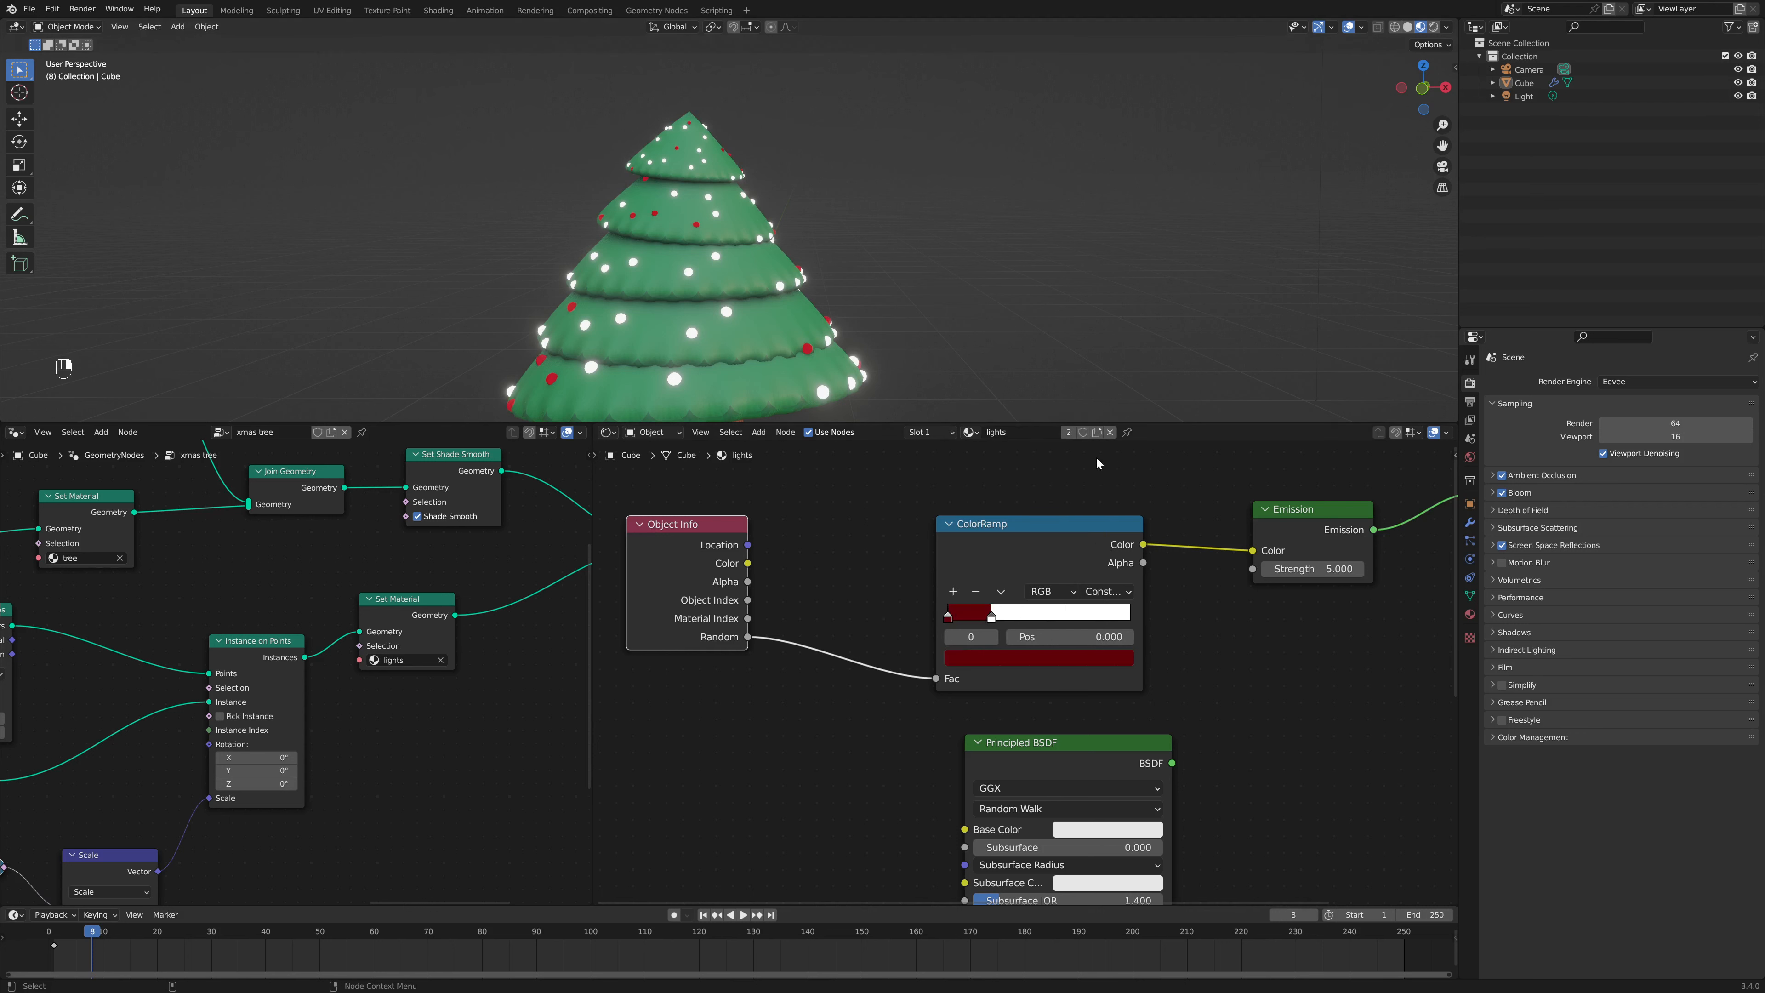
click(1070, 660)
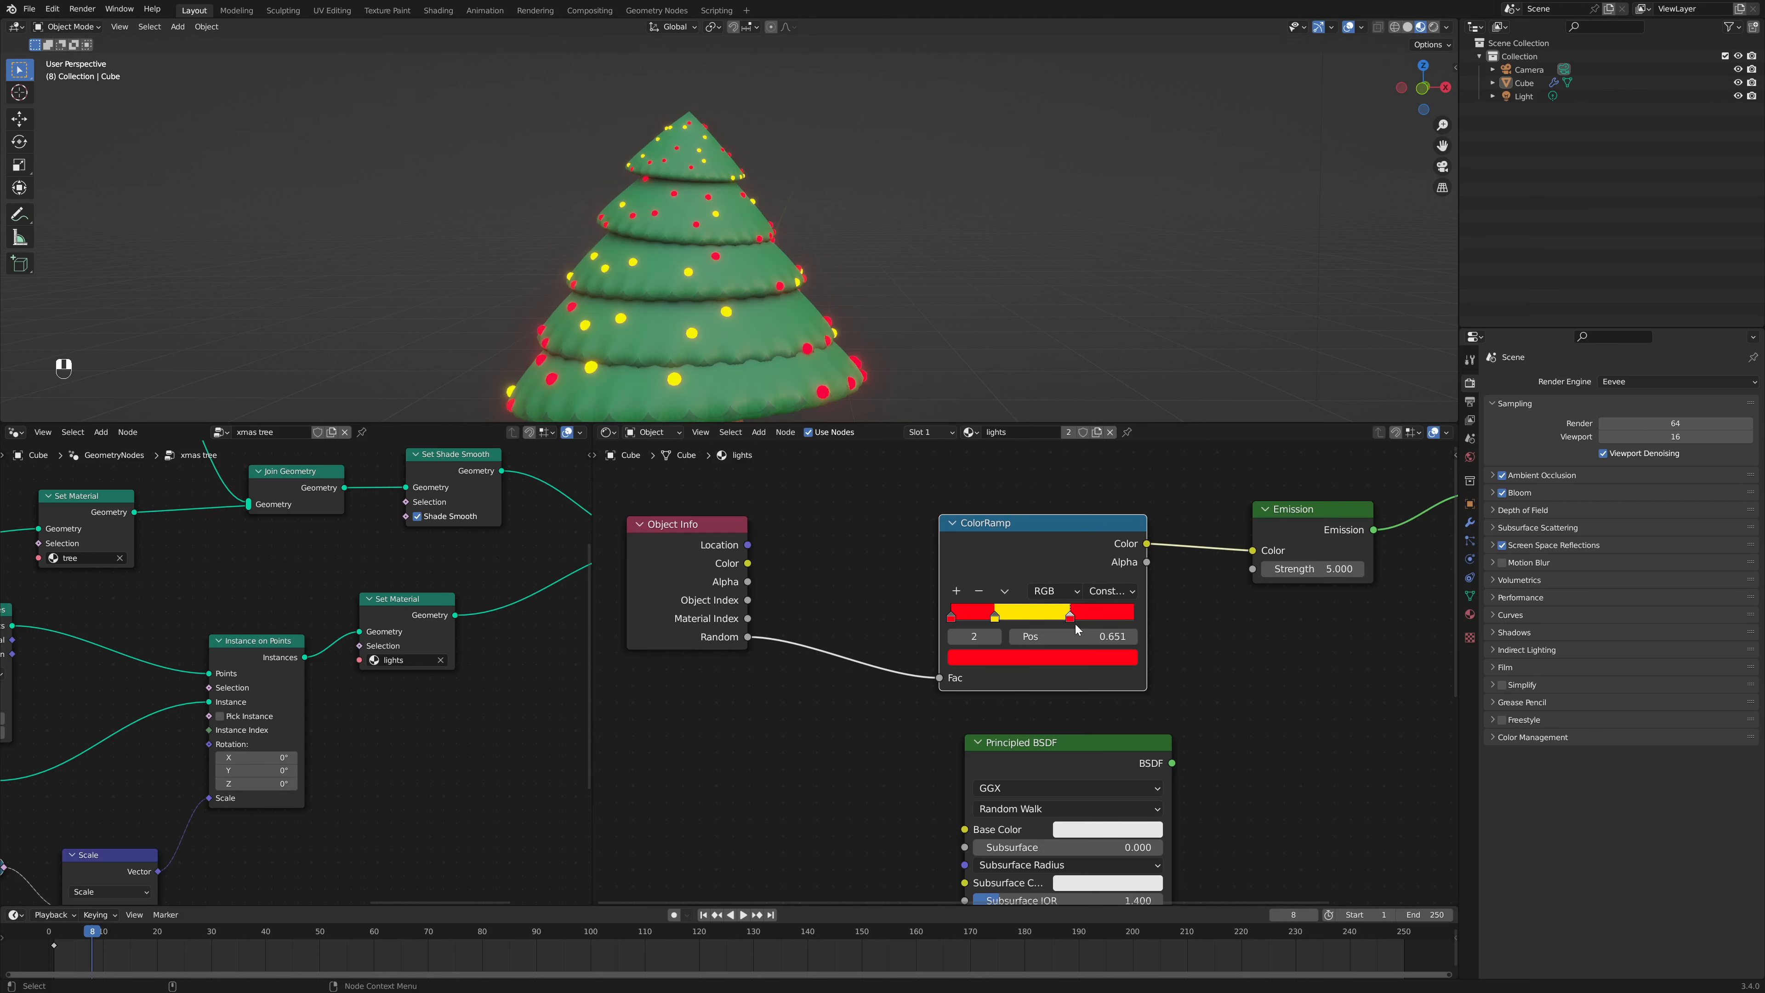
Step: Place a third stop at about 0.530 on the lights ColorRamp and color it blue
drag(1076, 626, 1058, 623)
drag(1058, 623, 1052, 623)
click(1042, 656)
drag(1000, 449, 1063, 435)
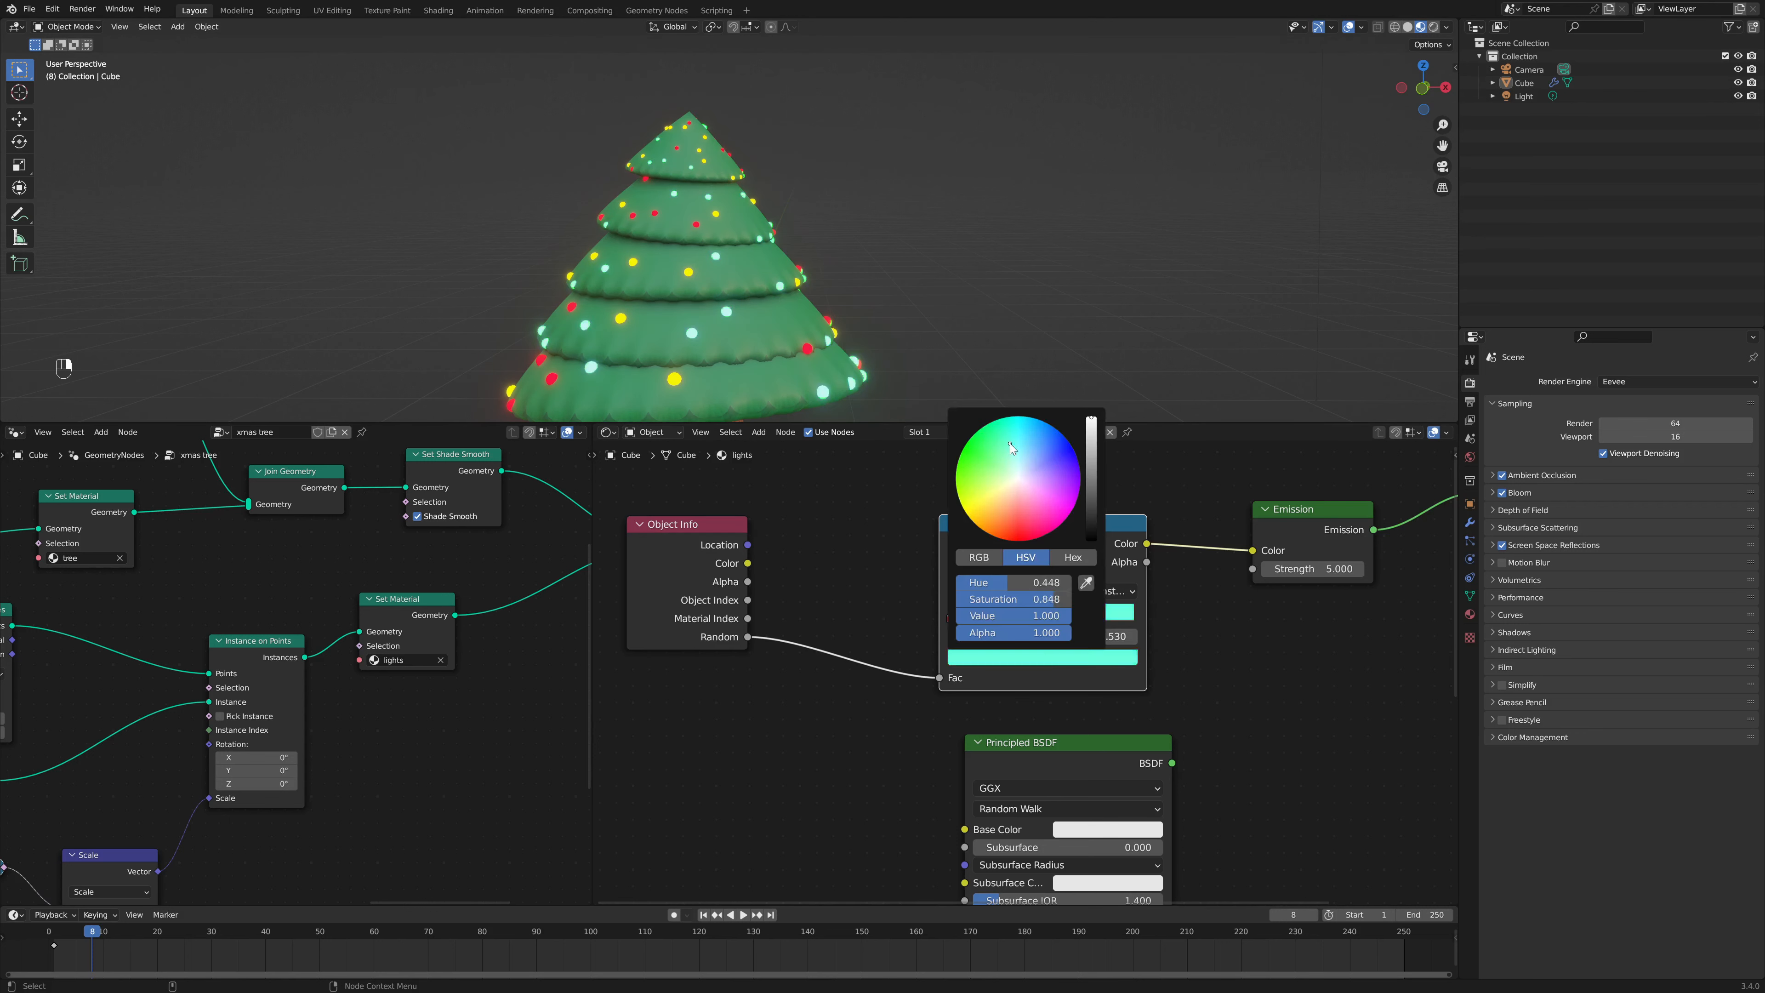
Step: Play the animation, enlarge the 3D viewport and examine the colored blinking lights from several angles and distances
key(space)
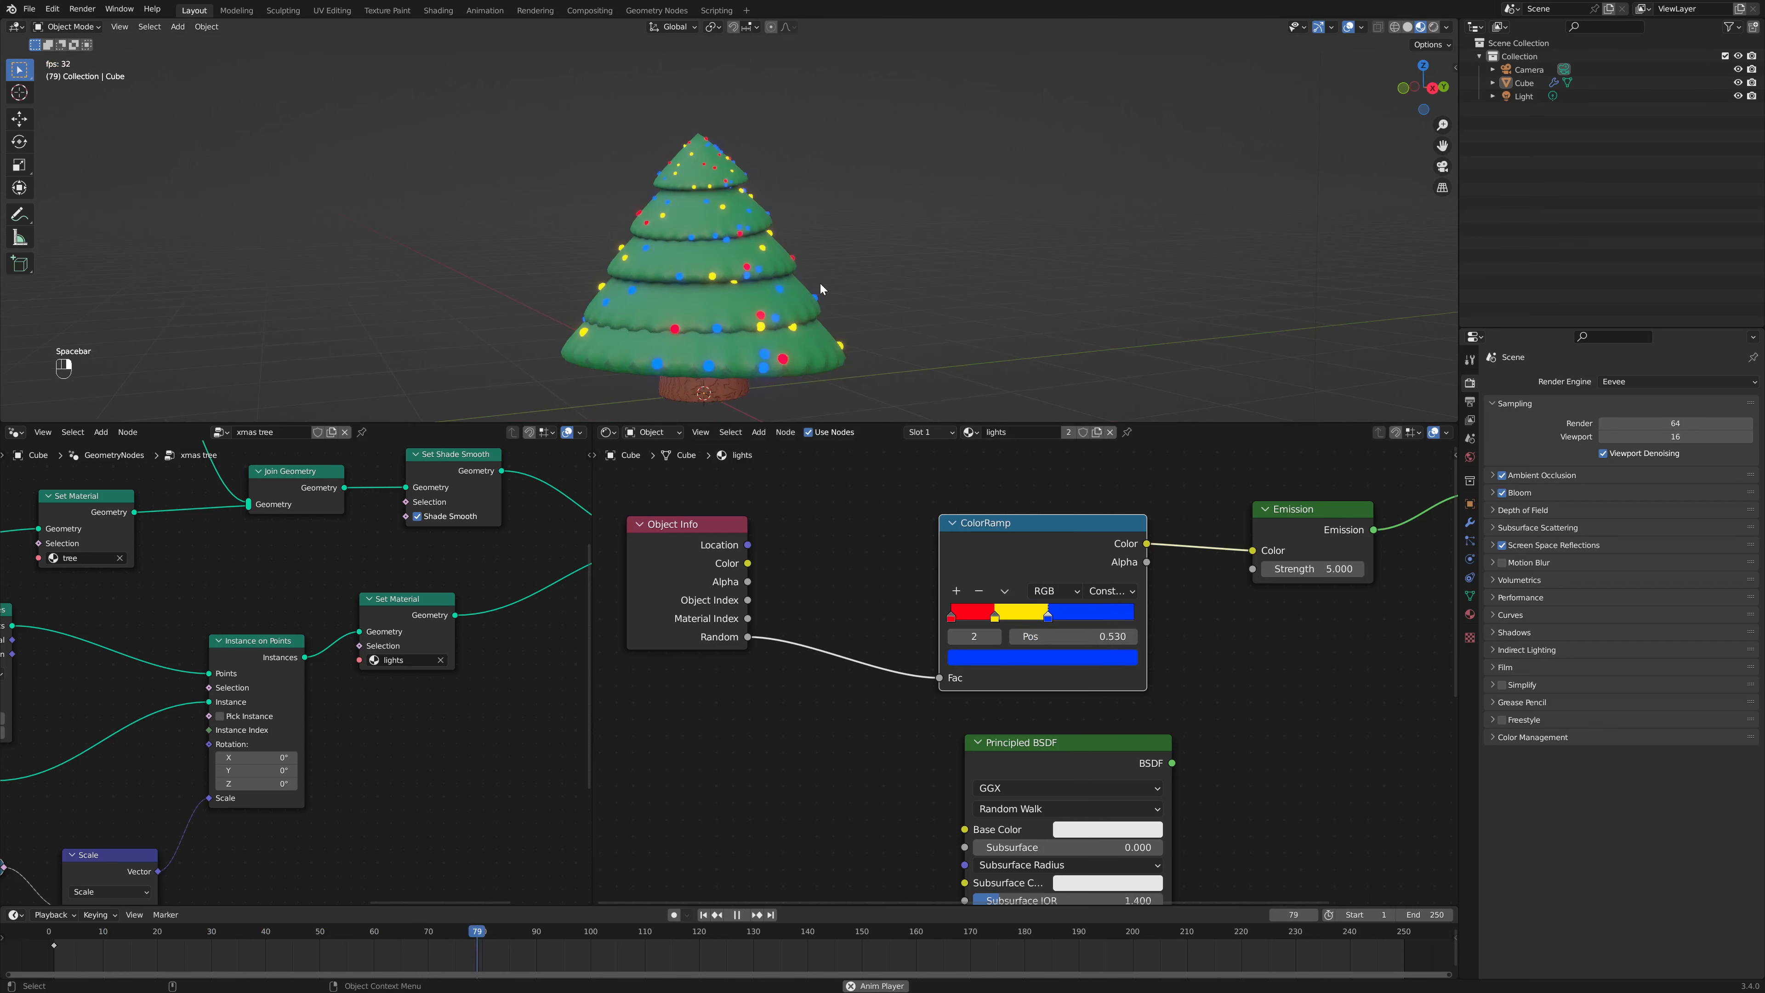
scroll(883, 285, up, 3)
middle_drag(883, 285, 1259, 264)
scroll(954, 273, down, 5)
middle_drag(915, 261, 909, 342)
scroll(903, 274, up, 5)
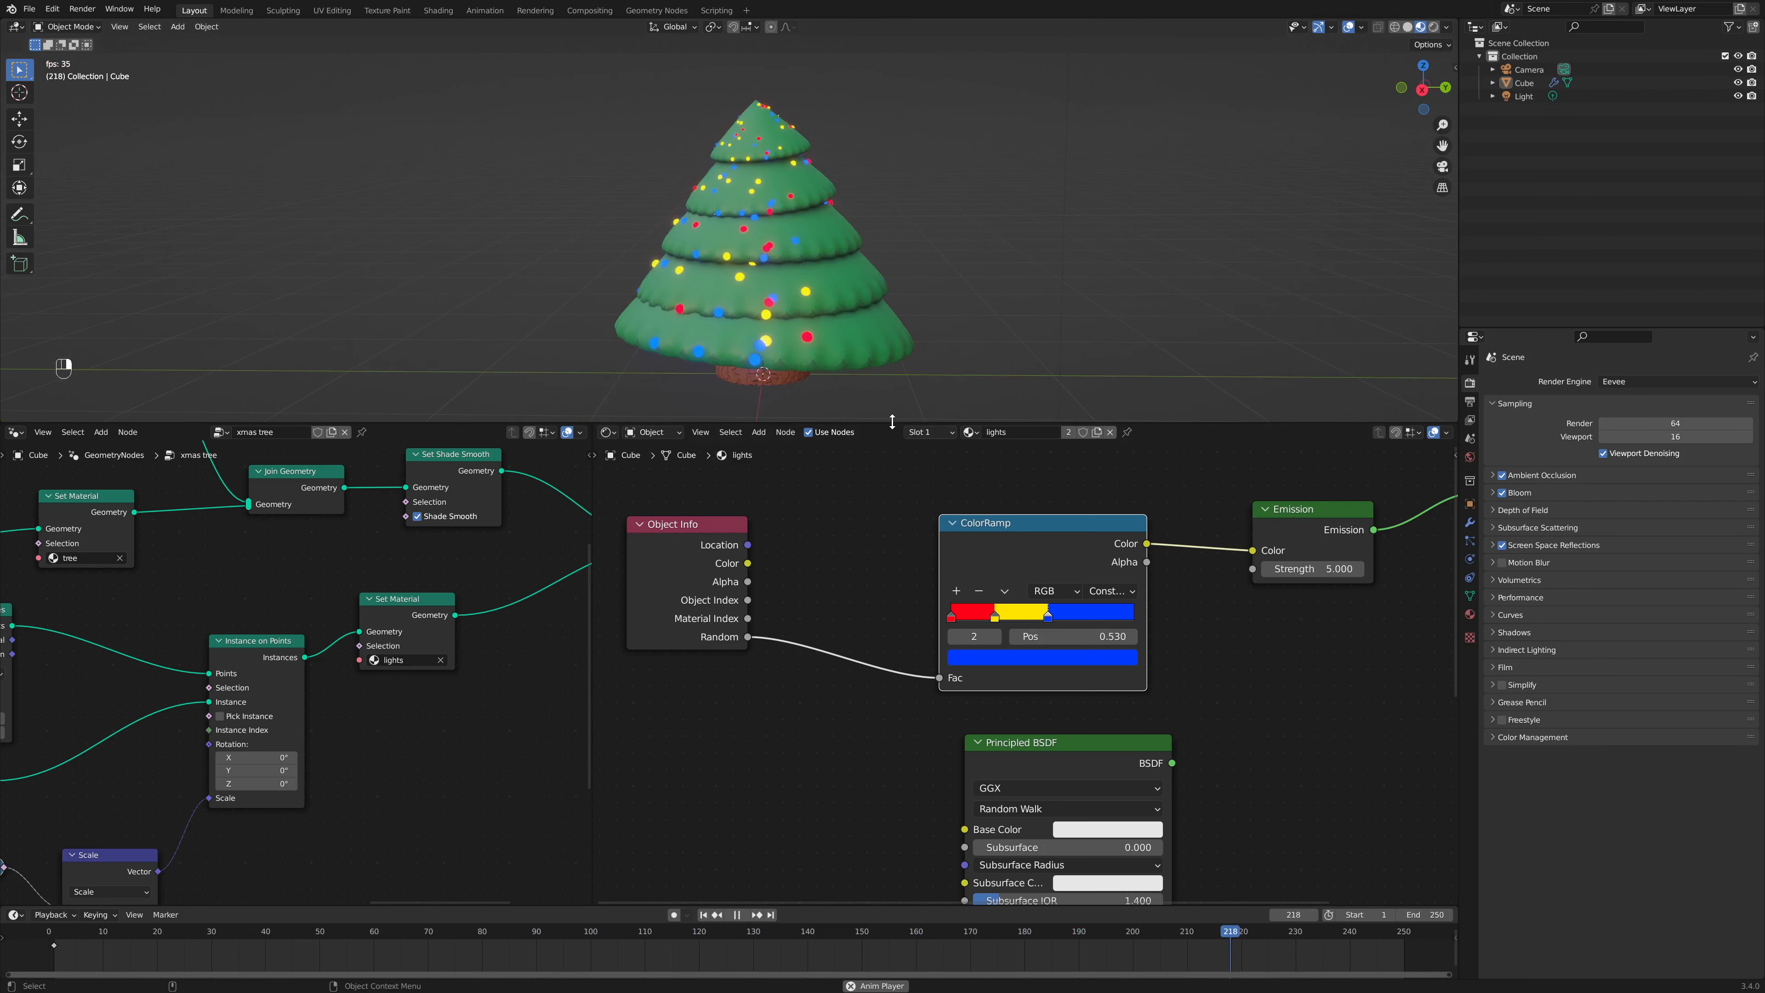
drag(892, 421, 877, 487)
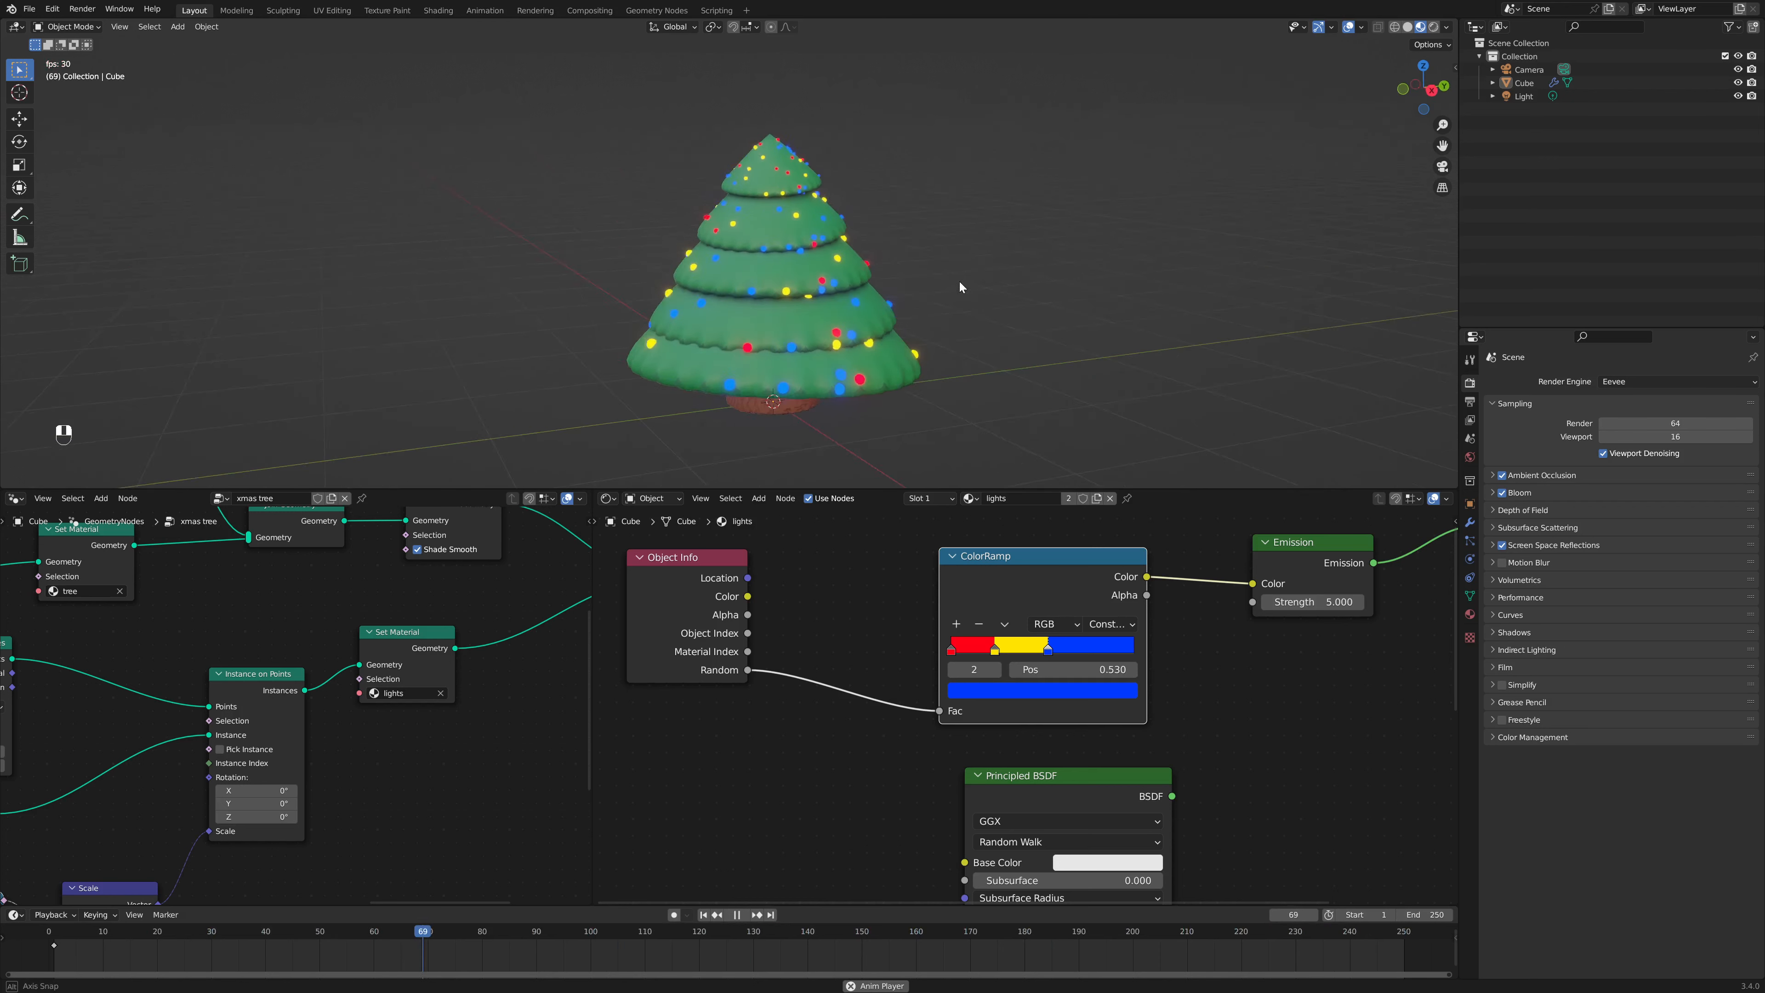
mouse_move(960, 282)
middle_down()
mouse_move(1036, 270)
mouse_move(1134, 291)
mouse_move(930, 281)
middle_up()
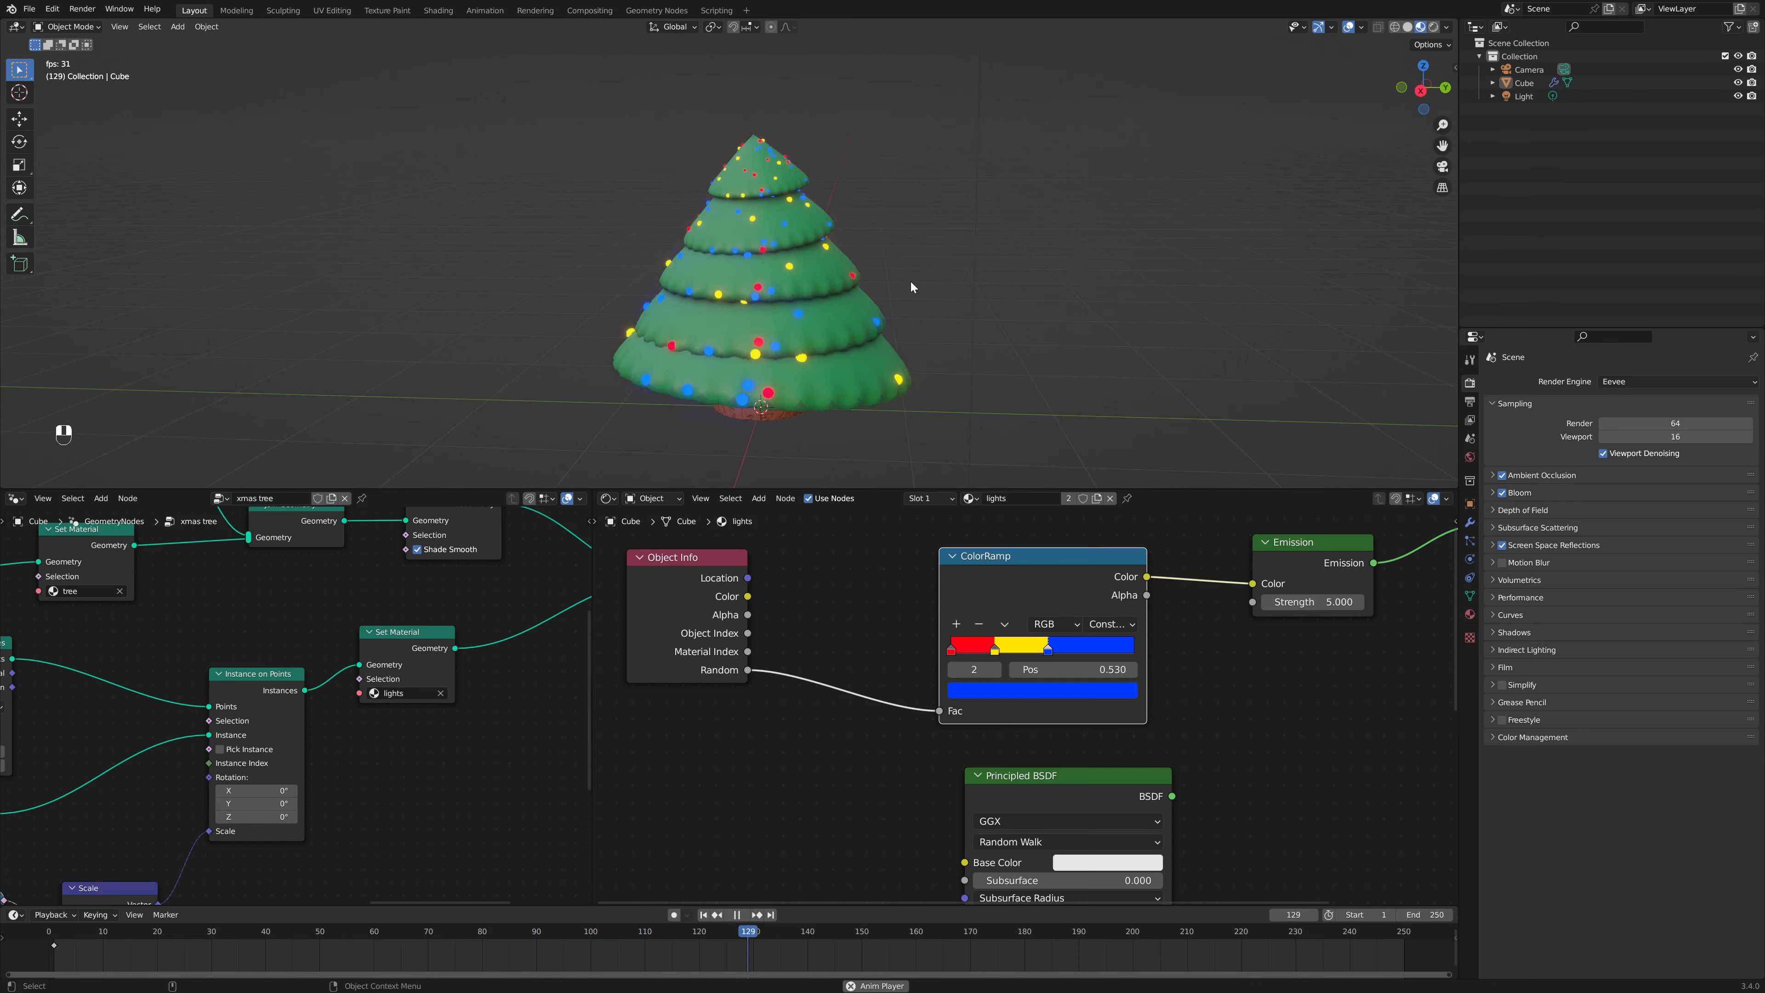